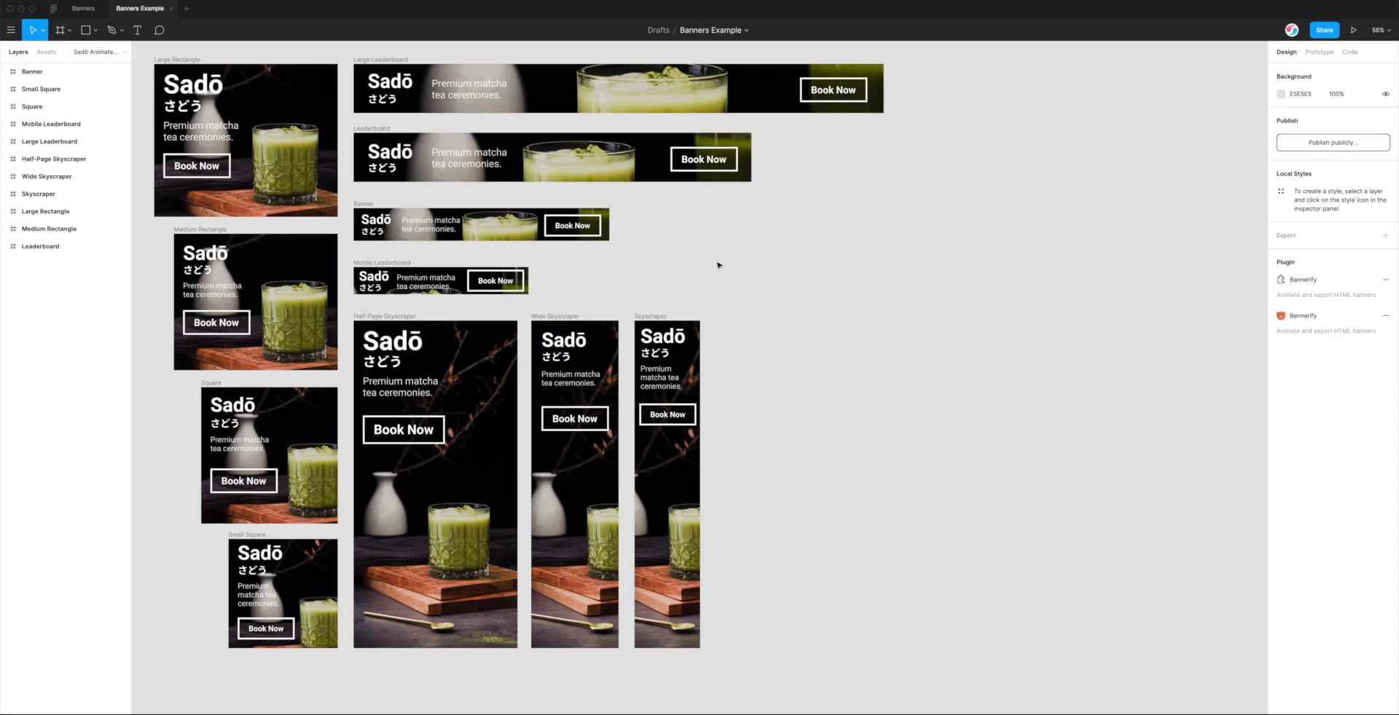
Step: Search Figma Community for 'bannerify' and check its Plugins and Files results
{"action": "left_click", "coordinate": [54, 9]}
{"action": "left_click", "coordinate": [56, 86]}
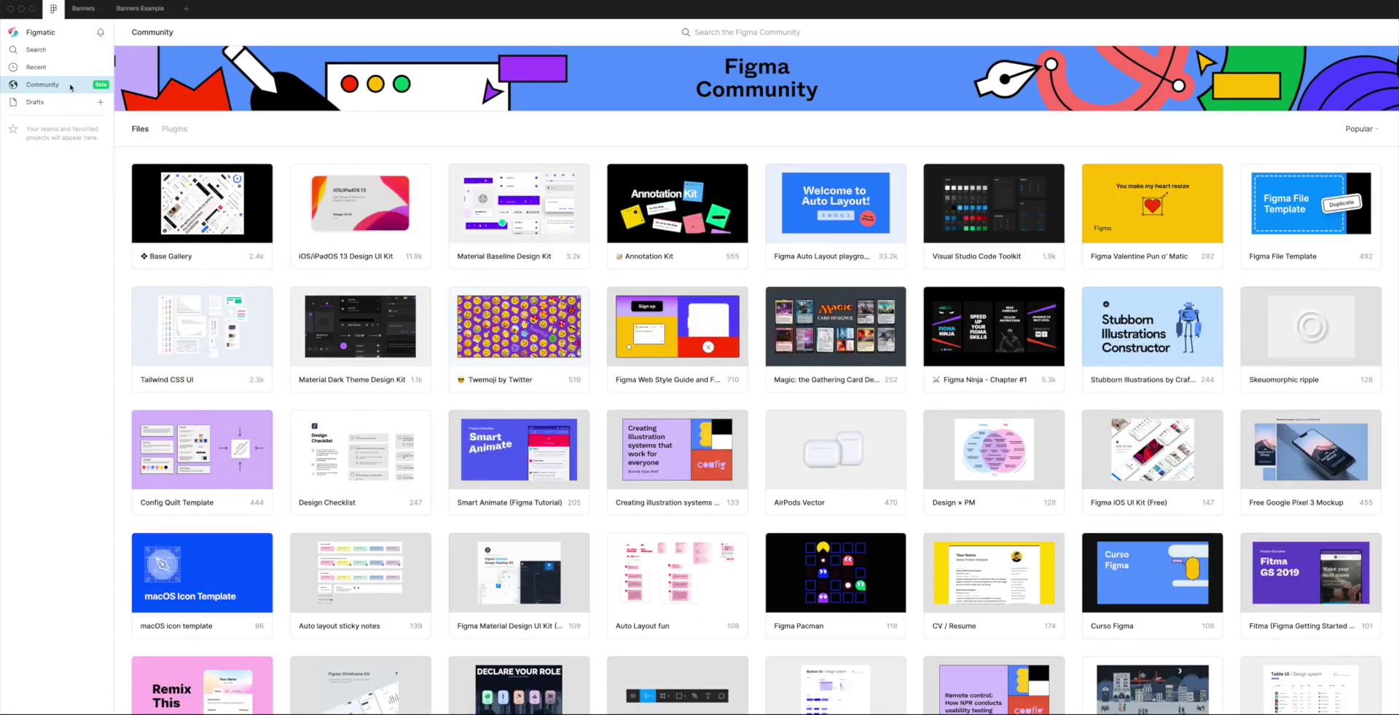
{"action": "left_click", "coordinate": [752, 31]}
{"action": "type", "text": "bannerify"}
{"action": "key", "text": "Return"}
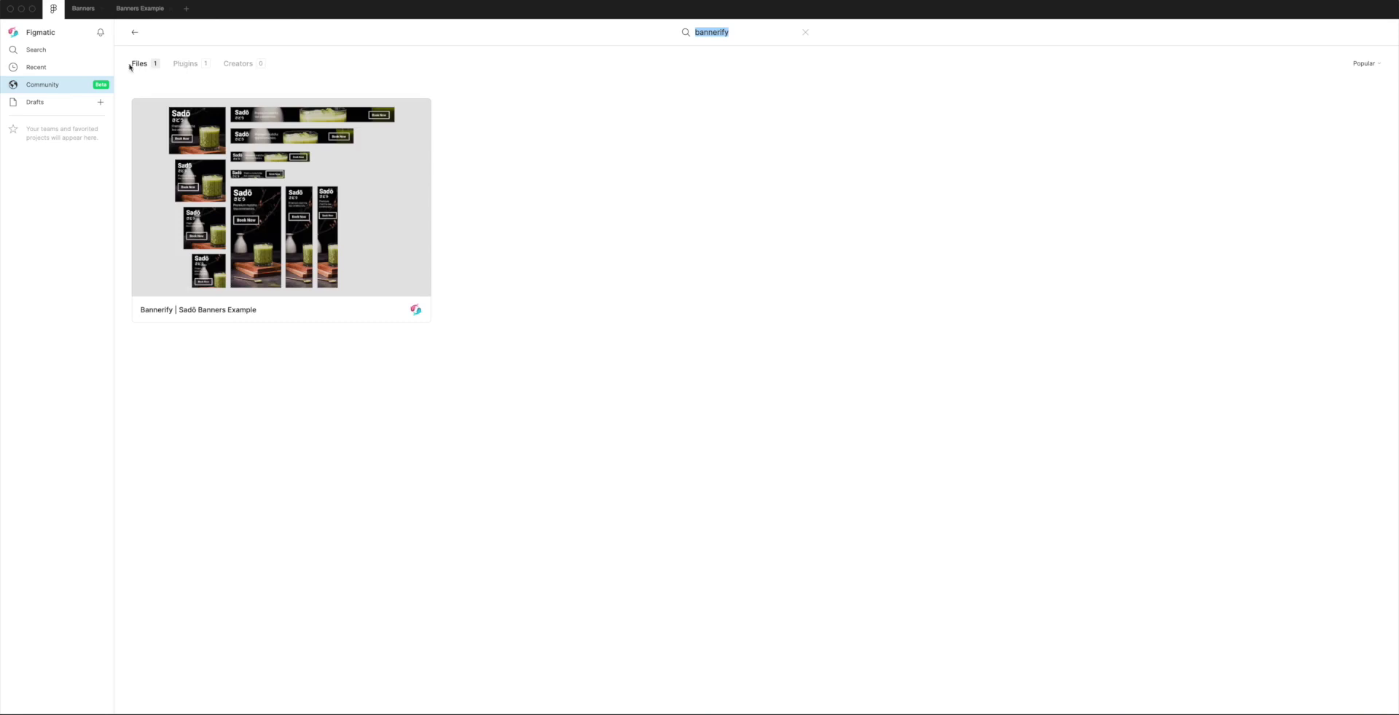
{"action": "left_click", "coordinate": [186, 67]}
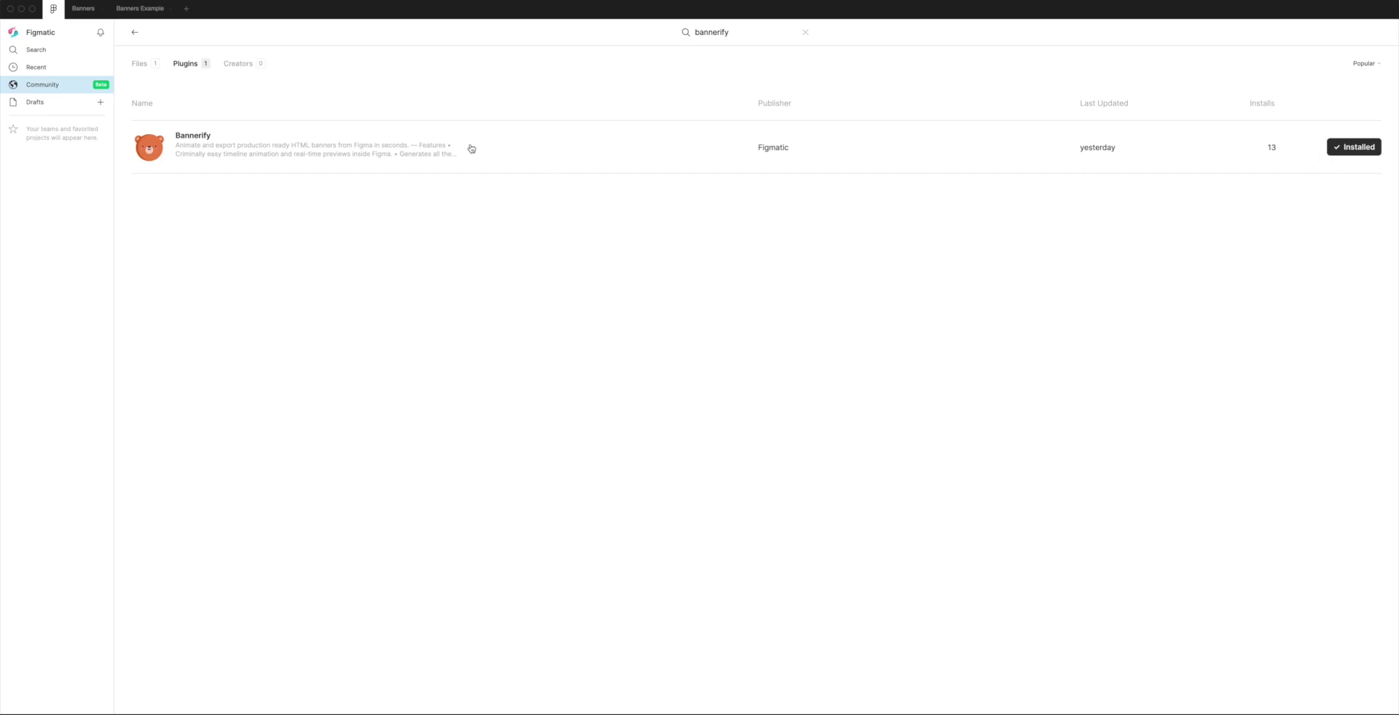
{"action": "left_click", "coordinate": [140, 65]}
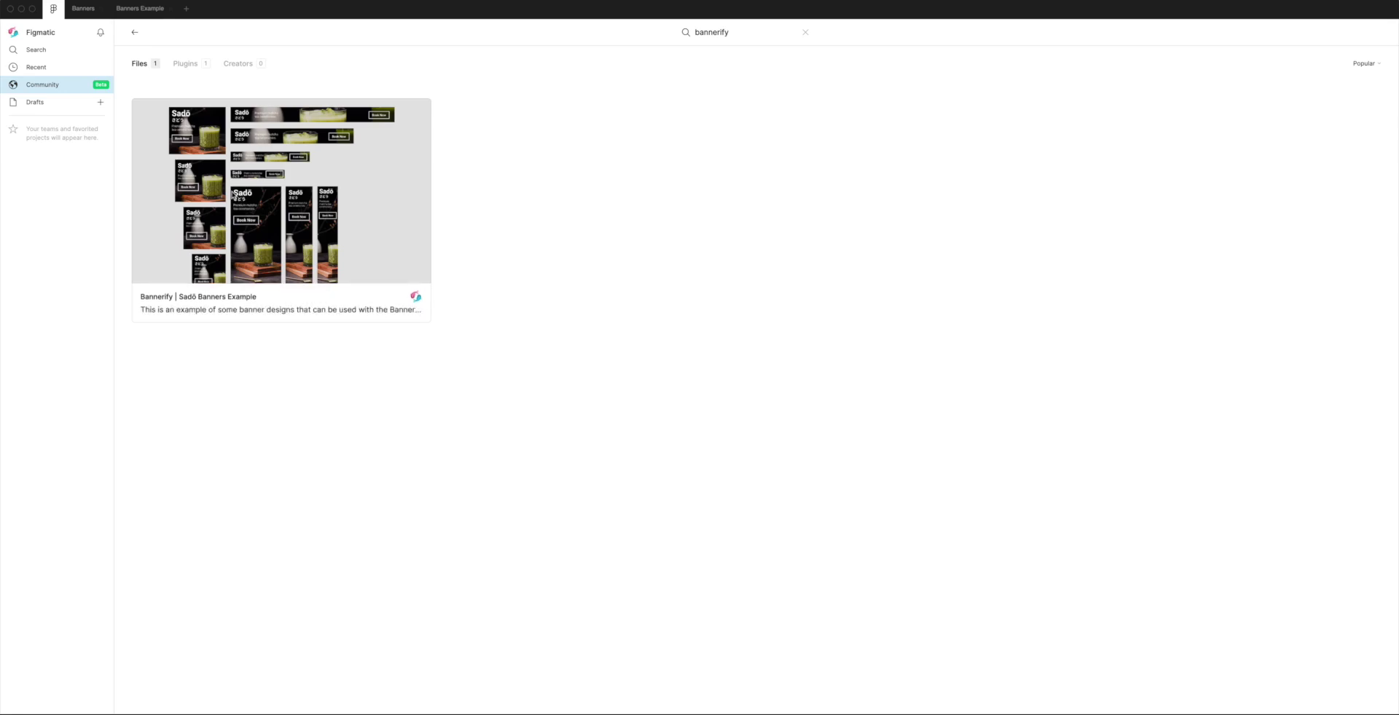
Step: Return to the 'Bannerify | Sadō Banners Example' file
{"action": "left_click", "coordinate": [135, 10]}
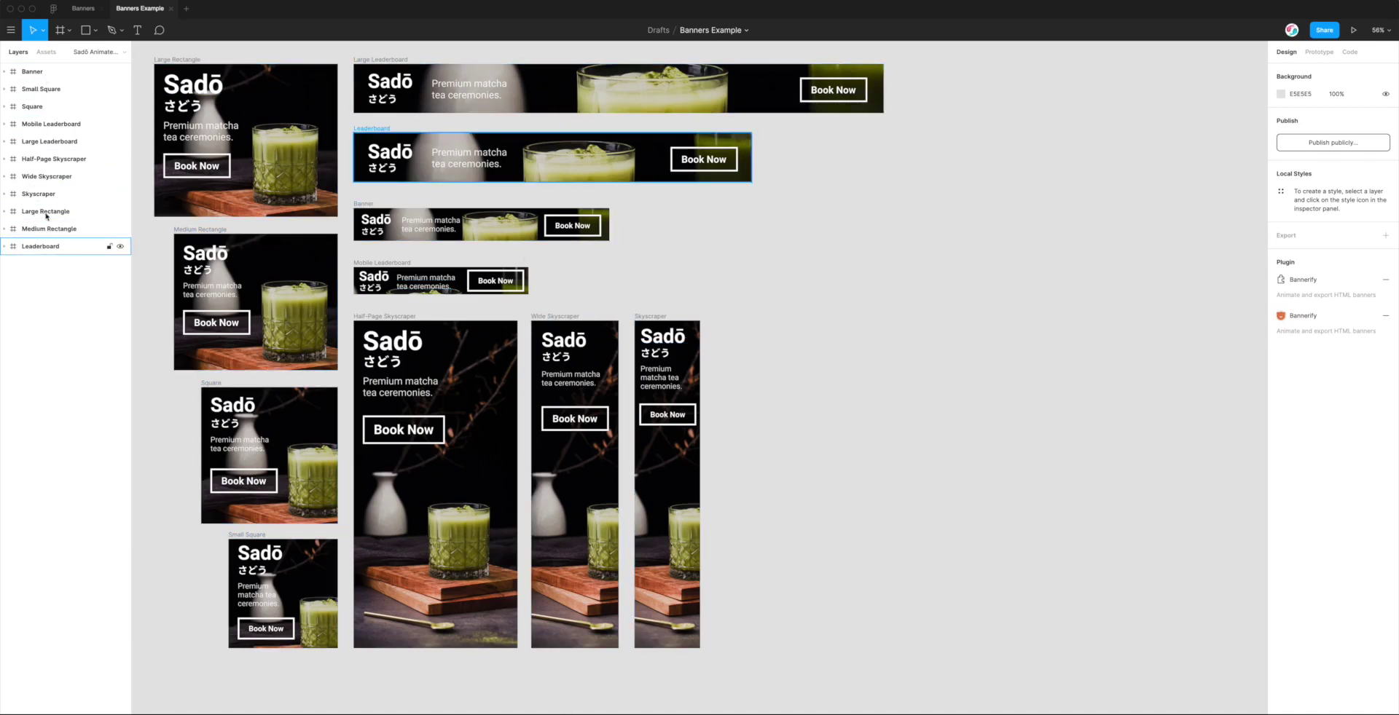
Step: Launch Bannerify from the canvas context menu's Plugins submenu
{"action": "right_click", "coordinate": [751, 241]}
{"action": "mouse_move", "coordinate": [787, 292]}
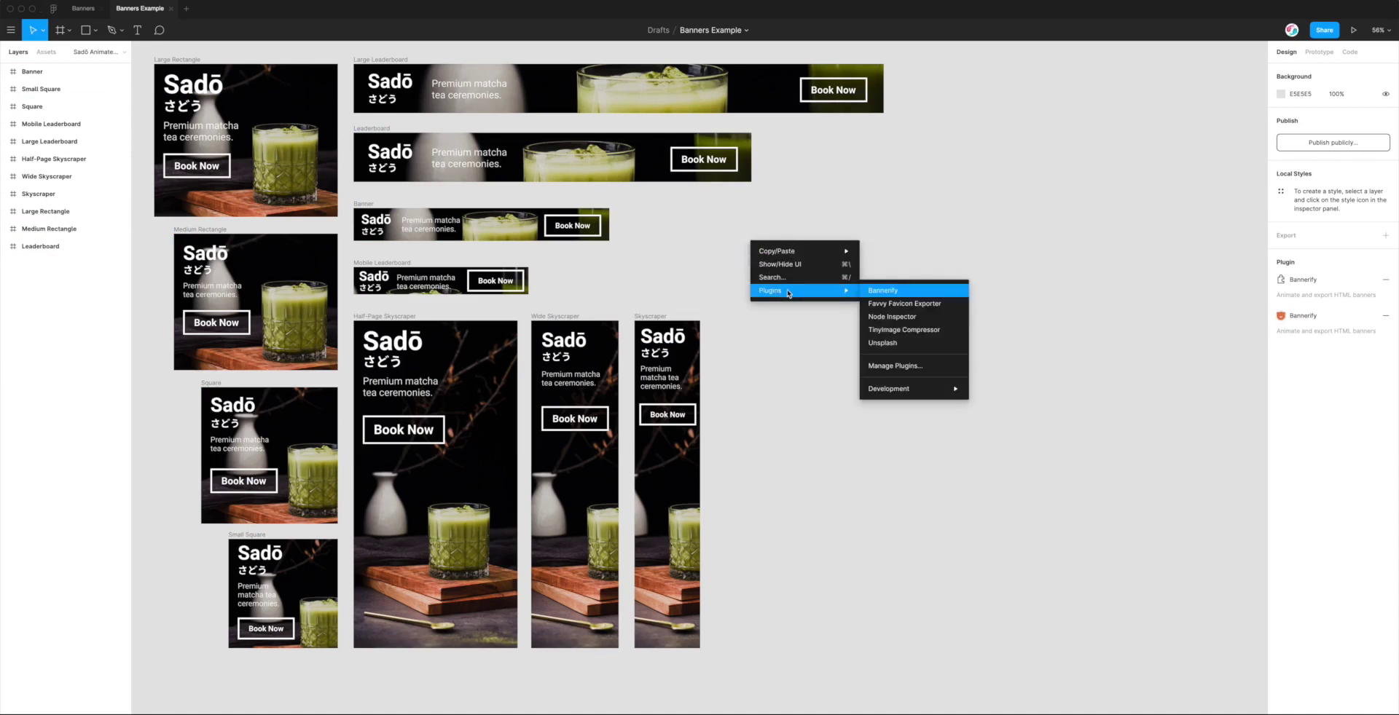
{"action": "left_click", "coordinate": [890, 296]}
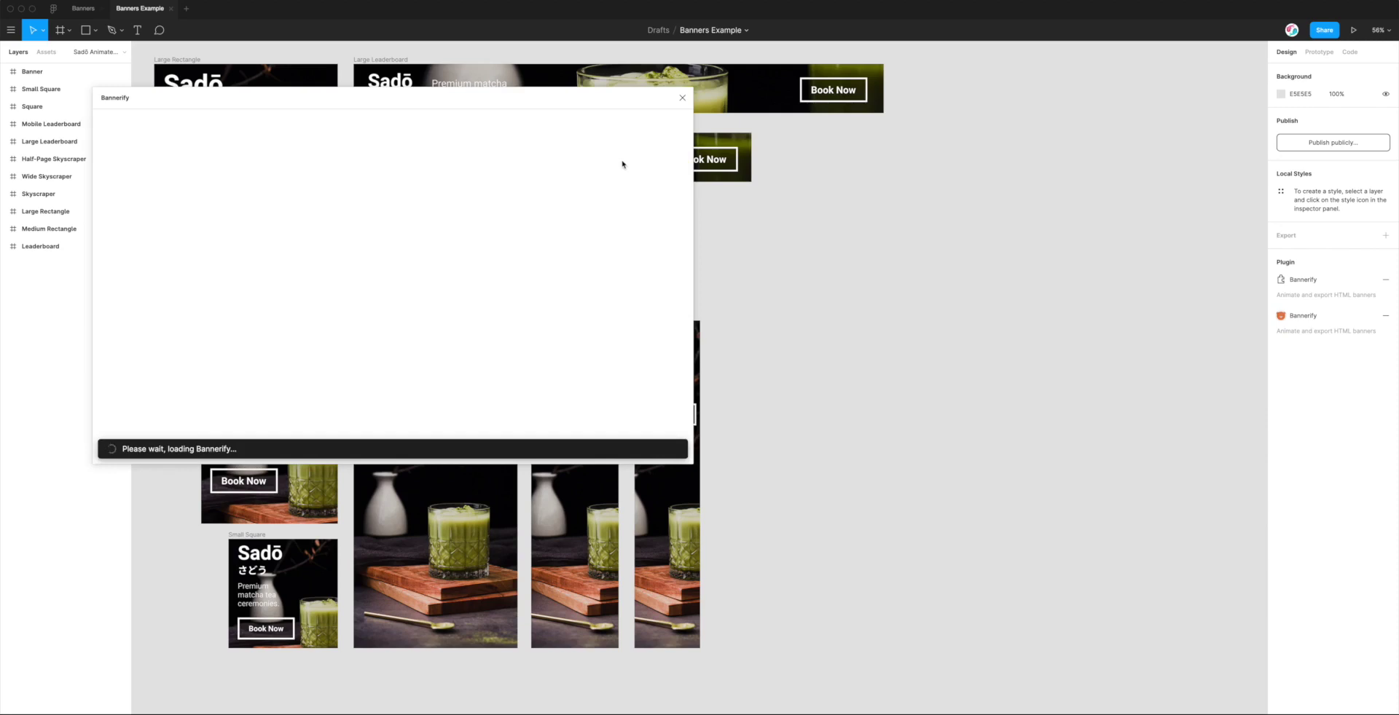
Step: Move the Bannerify window to the right, off the banner frames
{"action": "left_click_drag", "start_coordinate": [524, 110], "coordinate": [880, 213]}
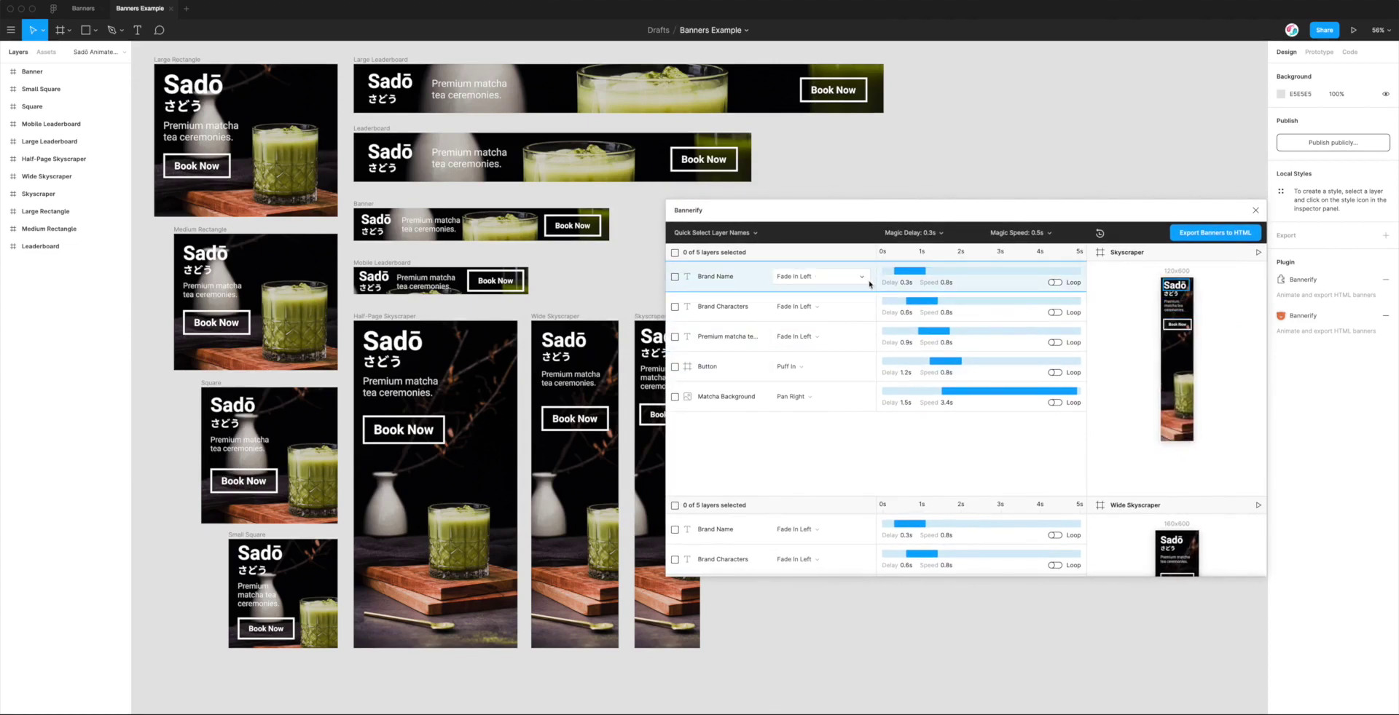
{"action": "left_click_drag", "start_coordinate": [876, 205], "coordinate": [821, 200]}
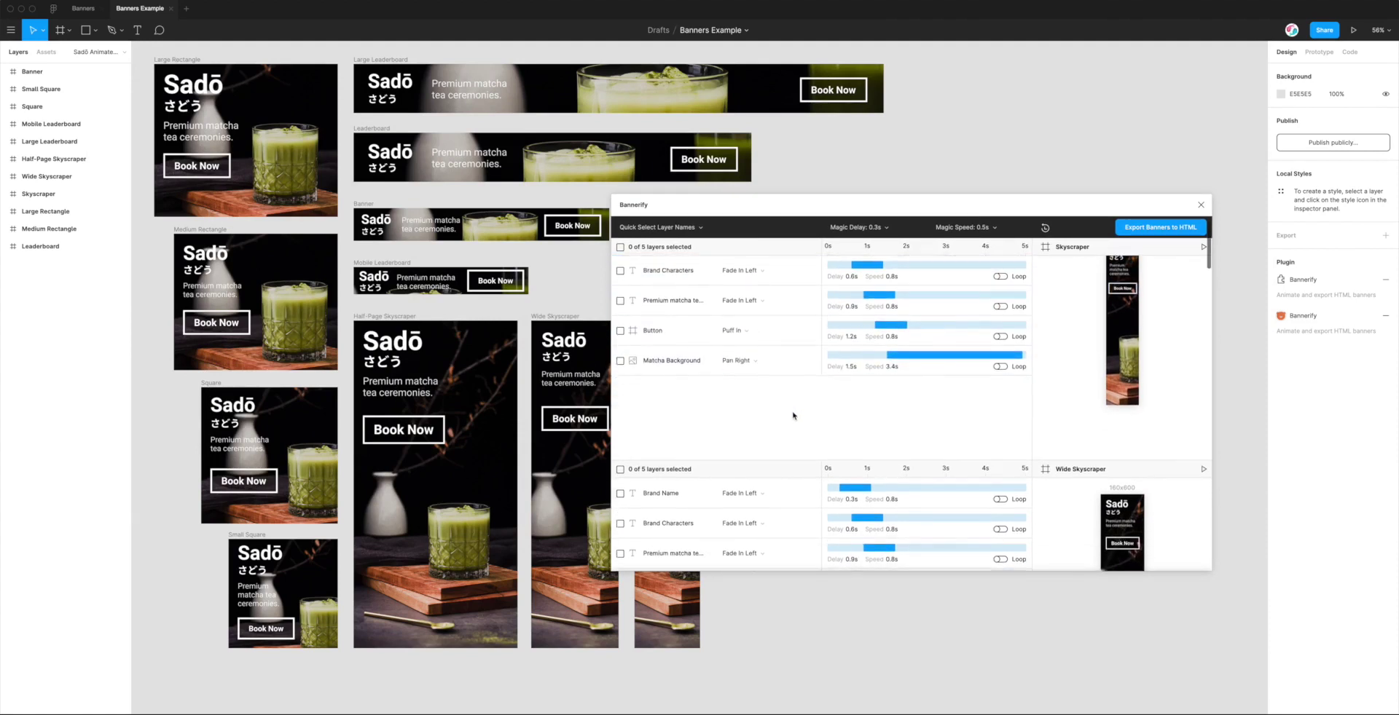
{"action": "left_click_drag", "start_coordinate": [807, 204], "coordinate": [824, 202]}
Step: Scroll through Bannerify's banner sections and select the Banner frame
{"action": "scroll", "coordinate": [1076, 360], "scroll_direction": "down", "scroll_amount": 5}
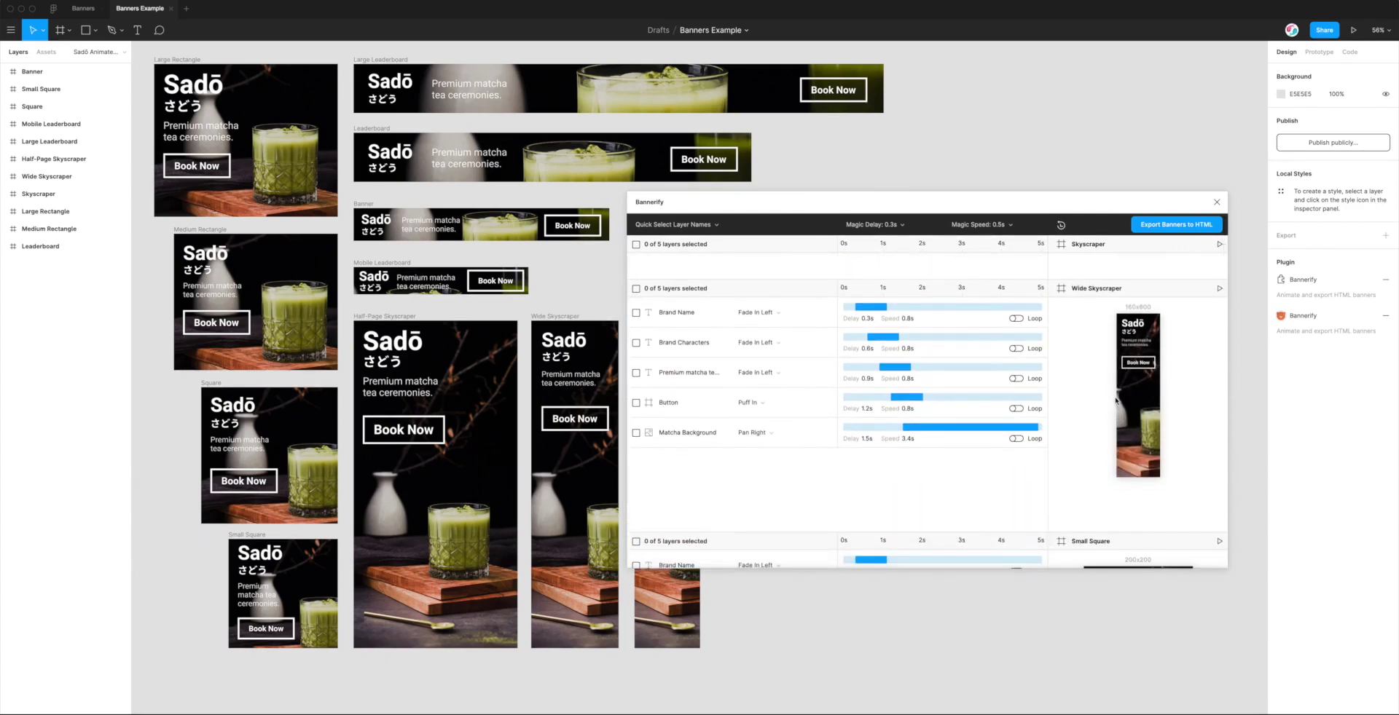
{"action": "scroll", "coordinate": [1122, 387], "scroll_direction": "down", "scroll_amount": 6}
{"action": "scroll", "coordinate": [1112, 391], "scroll_direction": "down", "scroll_amount": 5}
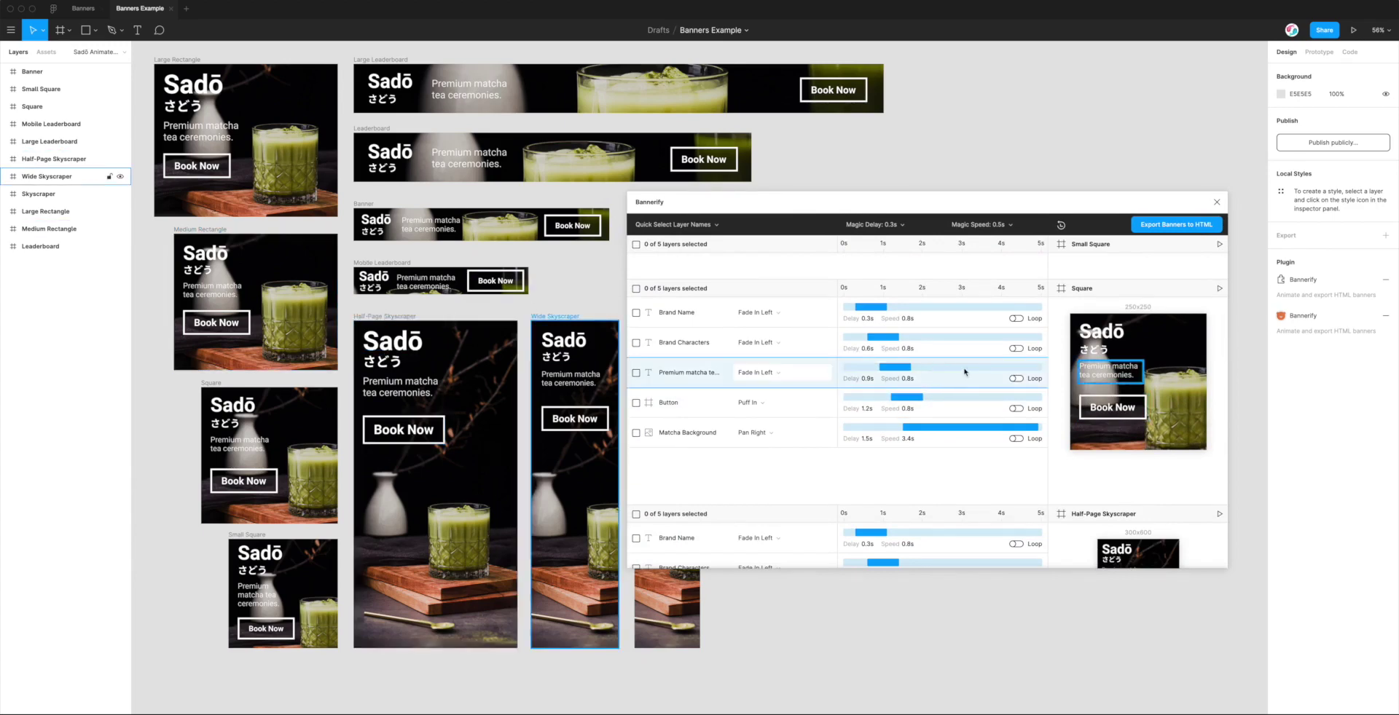
{"action": "scroll", "coordinate": [1051, 376], "scroll_direction": "down", "scroll_amount": 4}
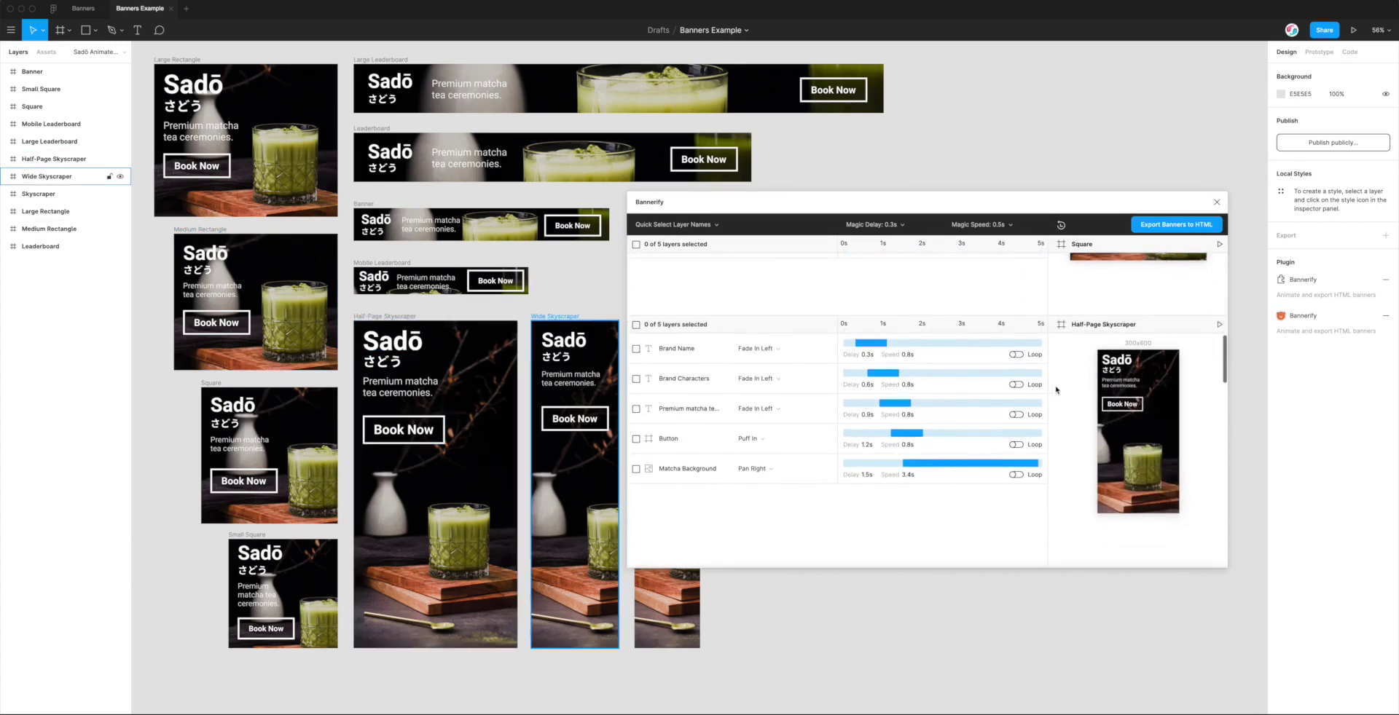
{"action": "scroll", "coordinate": [1057, 390], "scroll_direction": "down", "scroll_amount": 2}
{"action": "scroll", "coordinate": [1061, 392], "scroll_direction": "down", "scroll_amount": 1}
{"action": "left_click", "coordinate": [64, 71]}
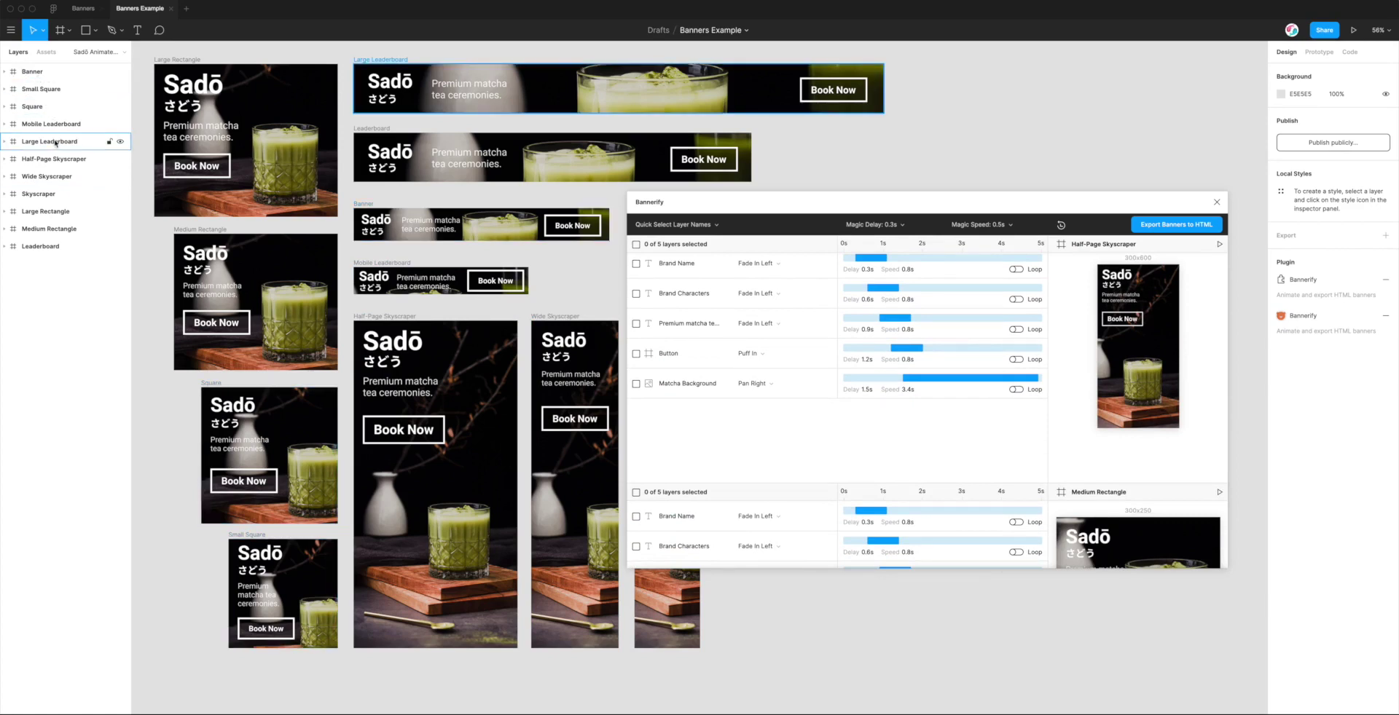
Step: Expand the Banner and Square frames and Square's Button layer in Layers
{"action": "left_click", "coordinate": [4, 71]}
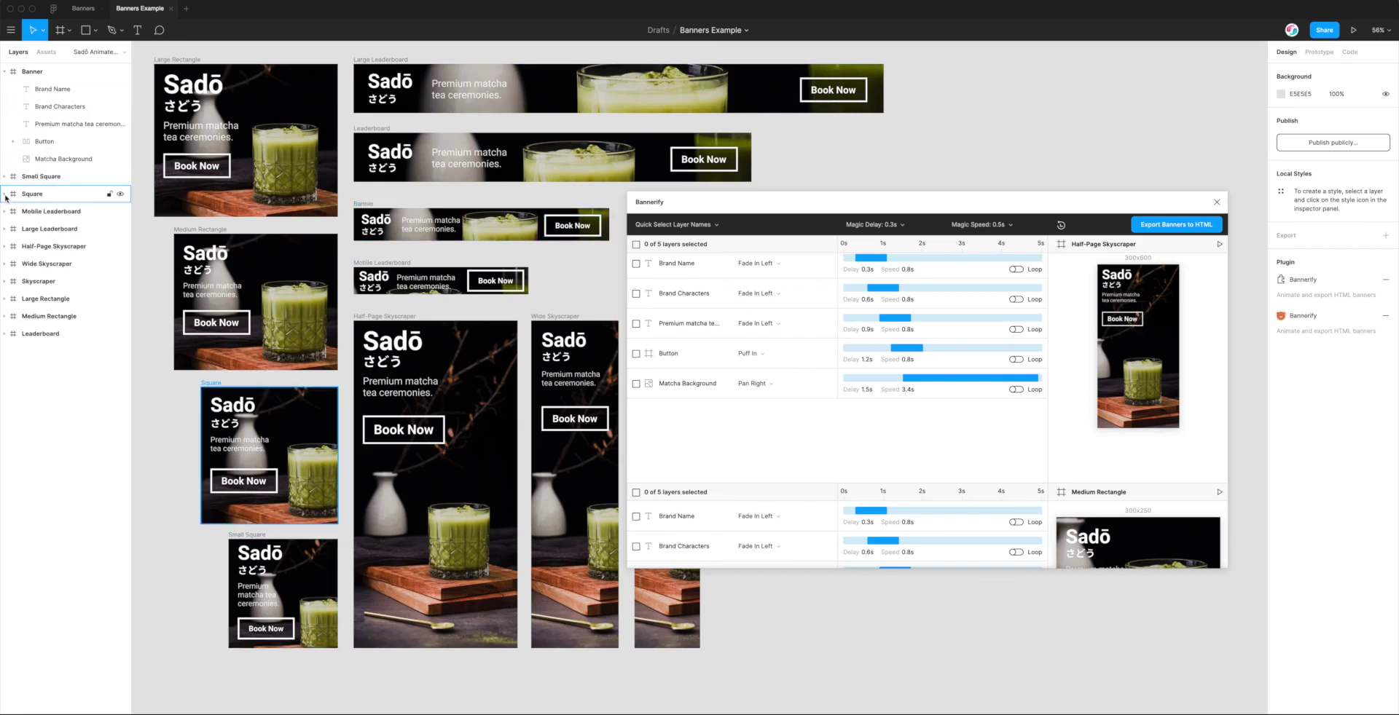
{"action": "left_click", "coordinate": [6, 195]}
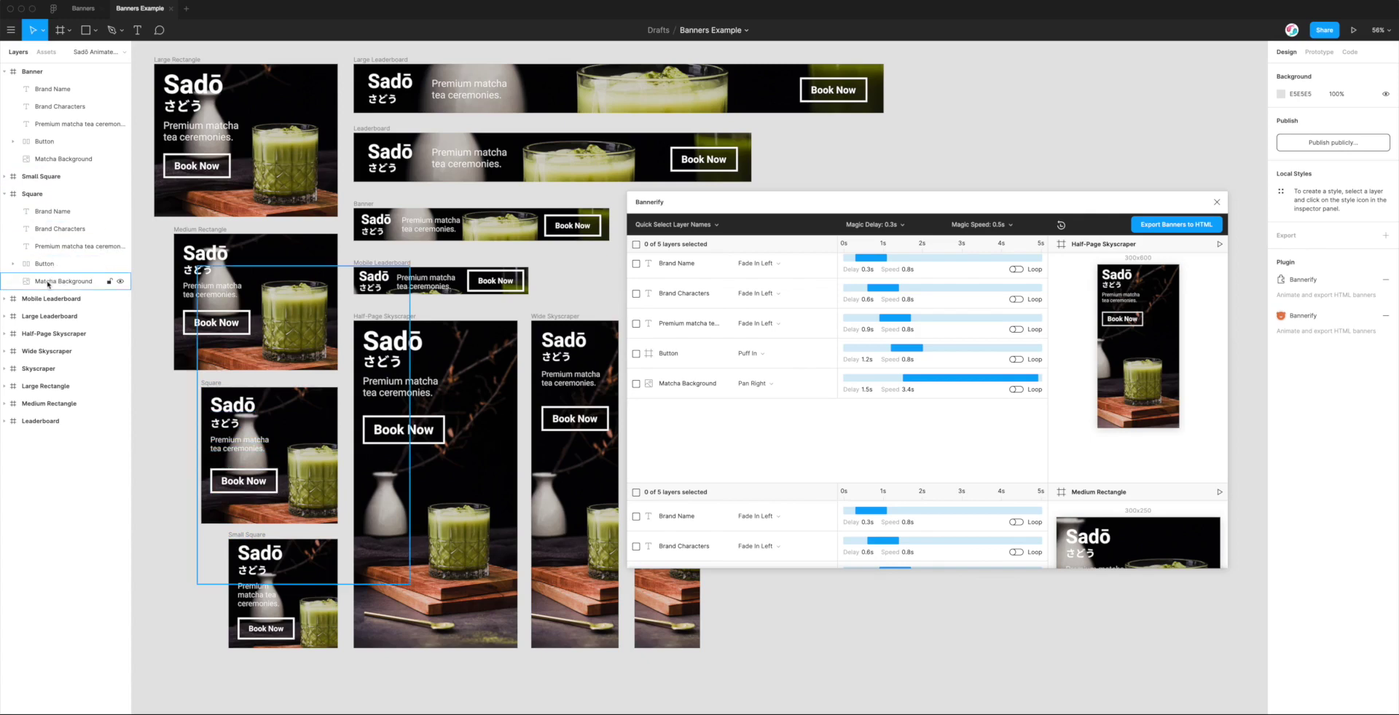
{"action": "left_click", "coordinate": [12, 264]}
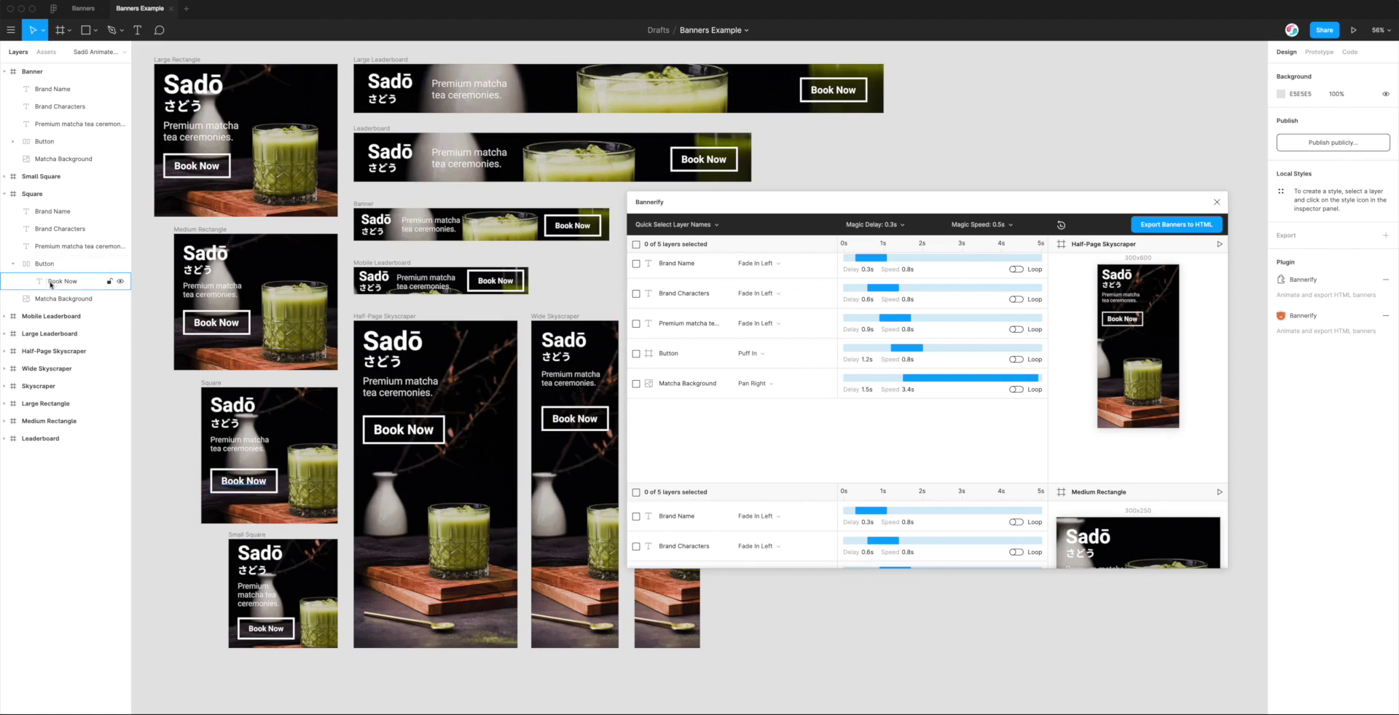
Step: Select Medium Rectangle's Book Now button, view its context menu, then dismiss it
{"action": "left_click", "coordinate": [208, 317]}
{"action": "right_click", "coordinate": [209, 317]}
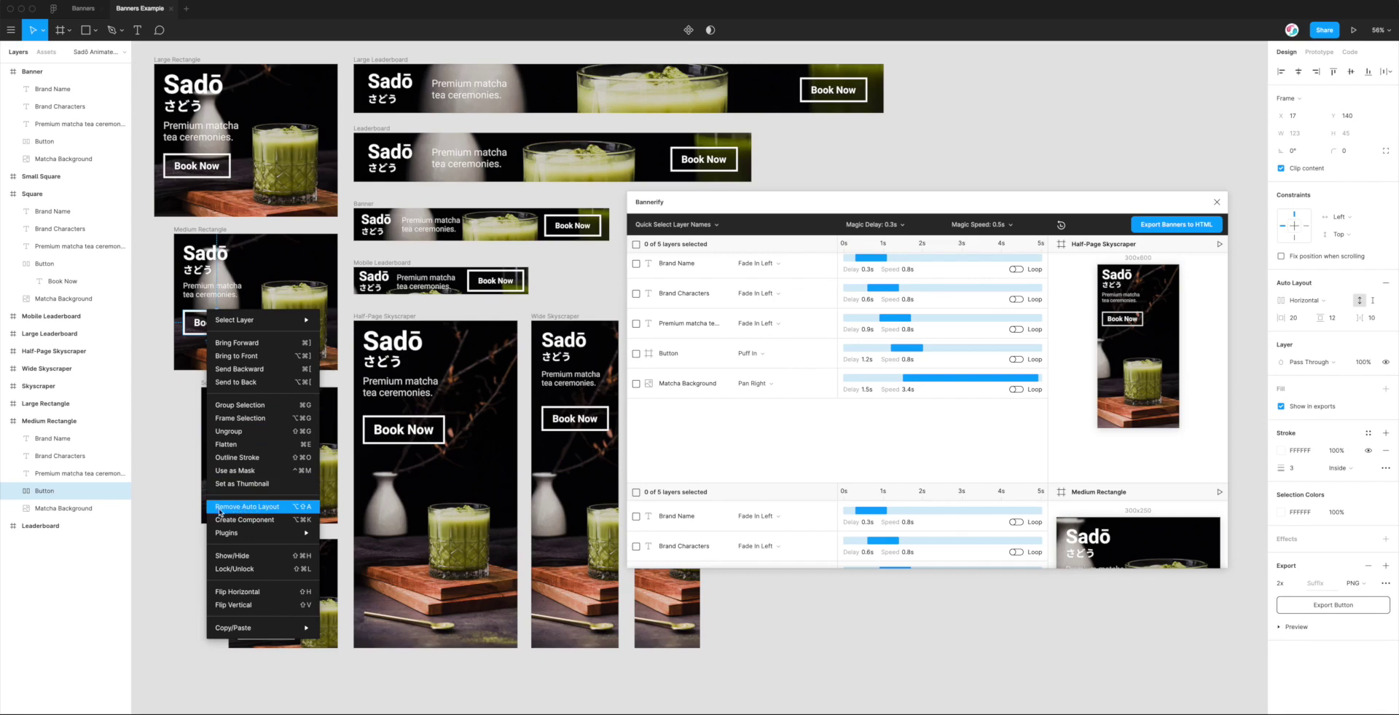
{"action": "left_click", "coordinate": [170, 485]}
{"action": "left_click_drag", "start_coordinate": [836, 206], "coordinate": [822, 209]}
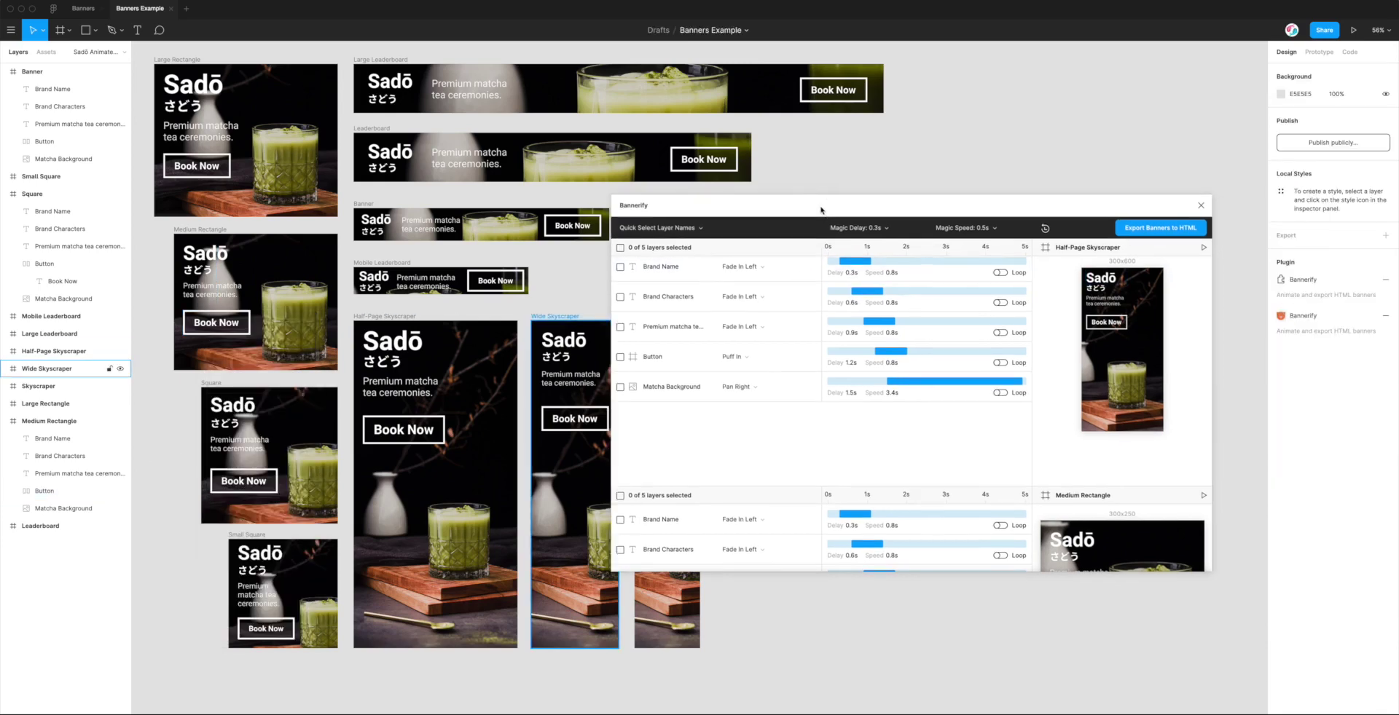
{"action": "scroll", "coordinate": [953, 446], "scroll_direction": "down", "scroll_amount": 3}
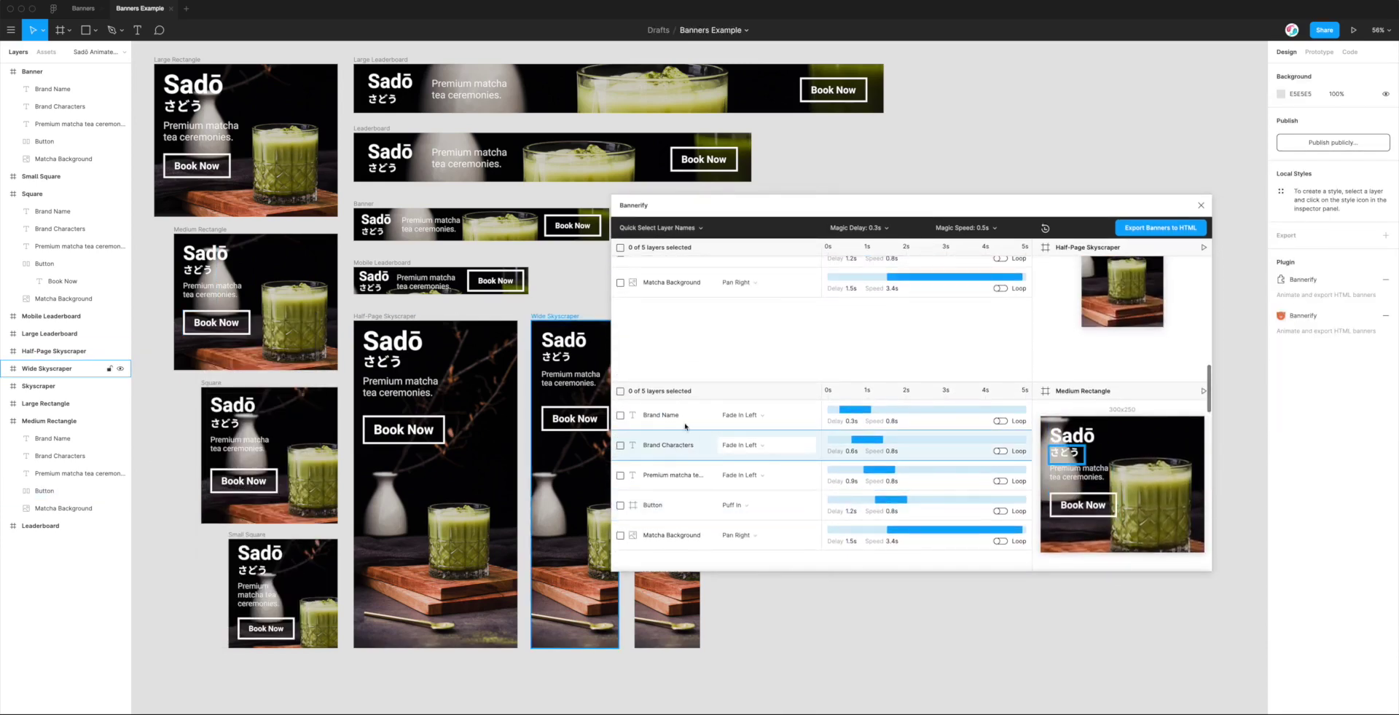
{"action": "scroll", "coordinate": [688, 408], "scroll_direction": "down", "scroll_amount": 1}
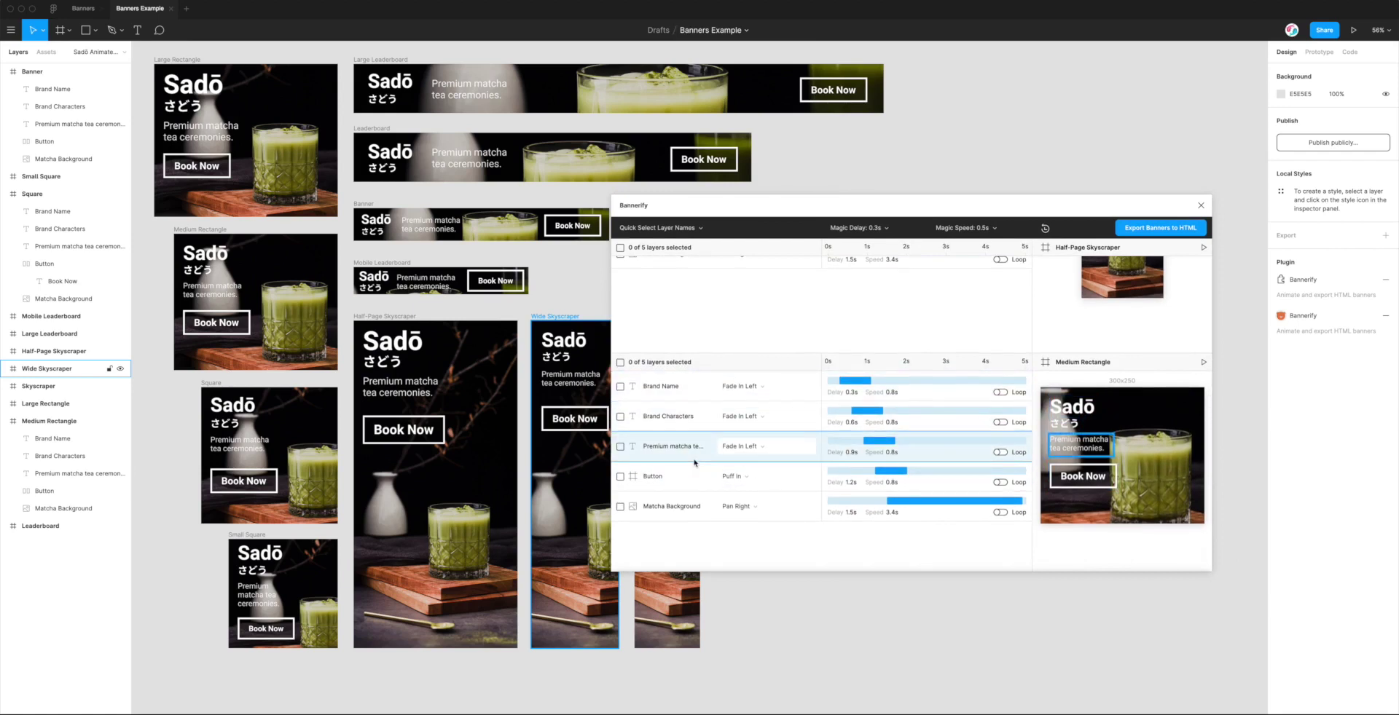
{"action": "scroll", "coordinate": [695, 459], "scroll_direction": "down", "scroll_amount": 1}
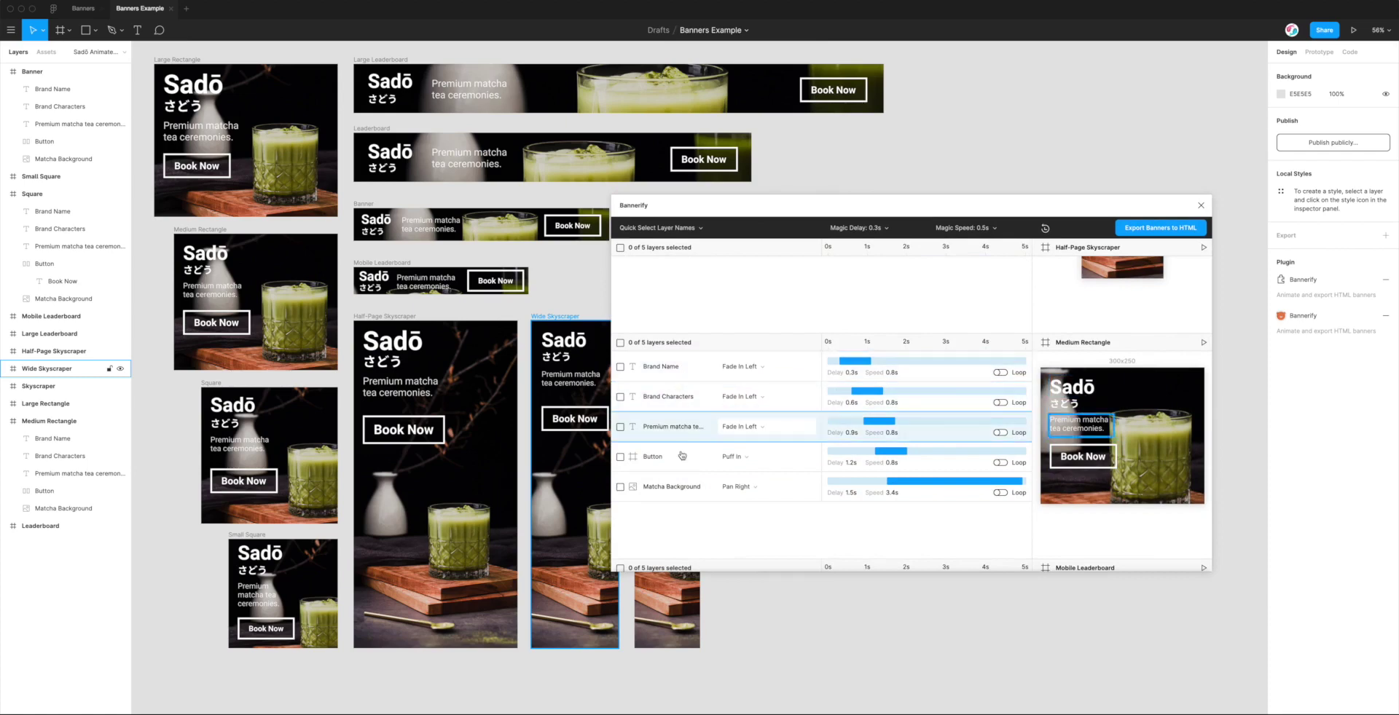
{"action": "scroll", "coordinate": [685, 381], "scroll_direction": "down", "scroll_amount": 3}
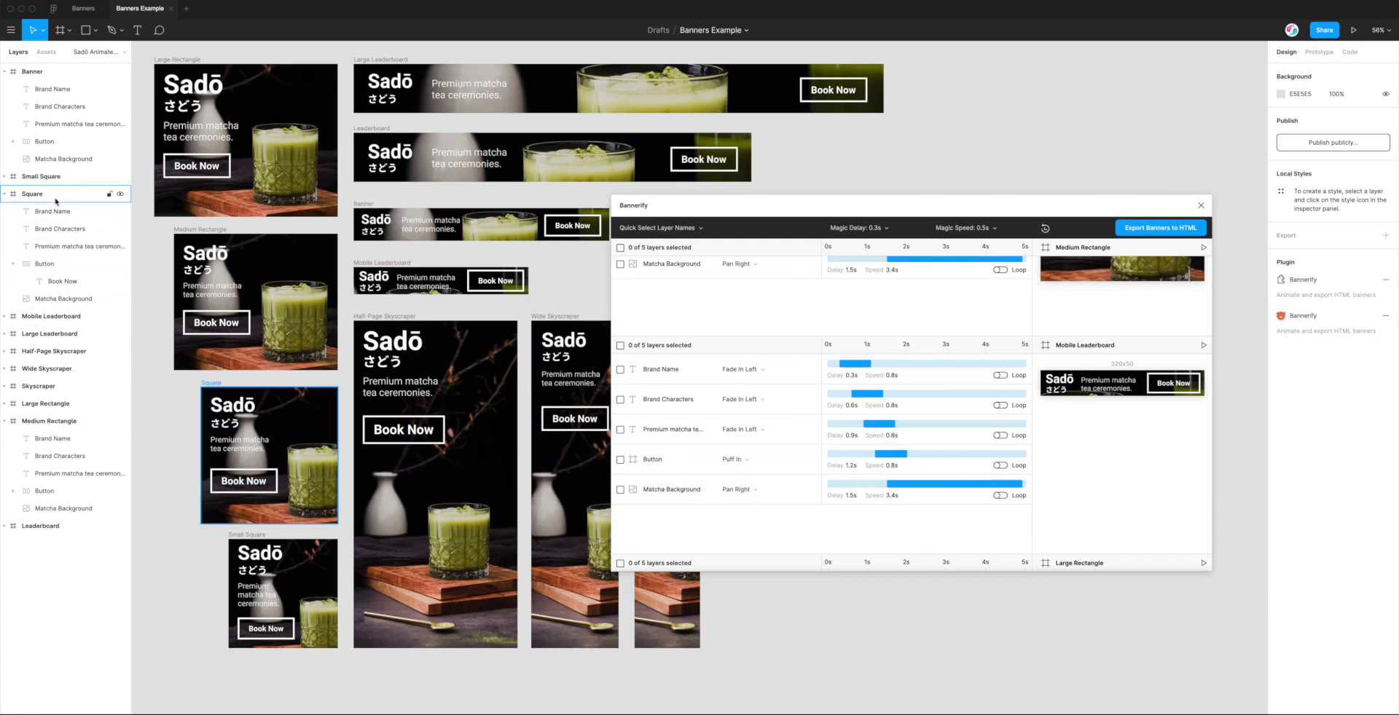
{"action": "left_click", "coordinate": [593, 355]}
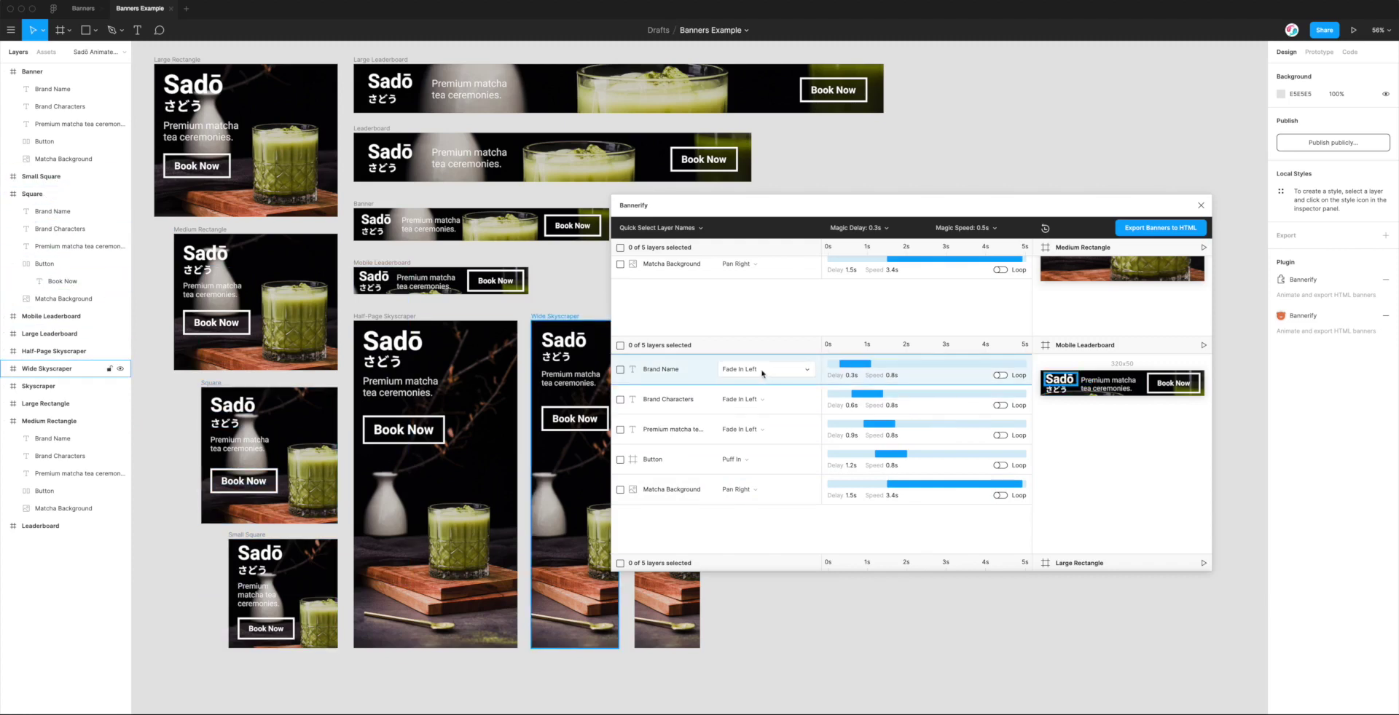
{"action": "scroll", "coordinate": [678, 372], "scroll_direction": "down", "scroll_amount": 1}
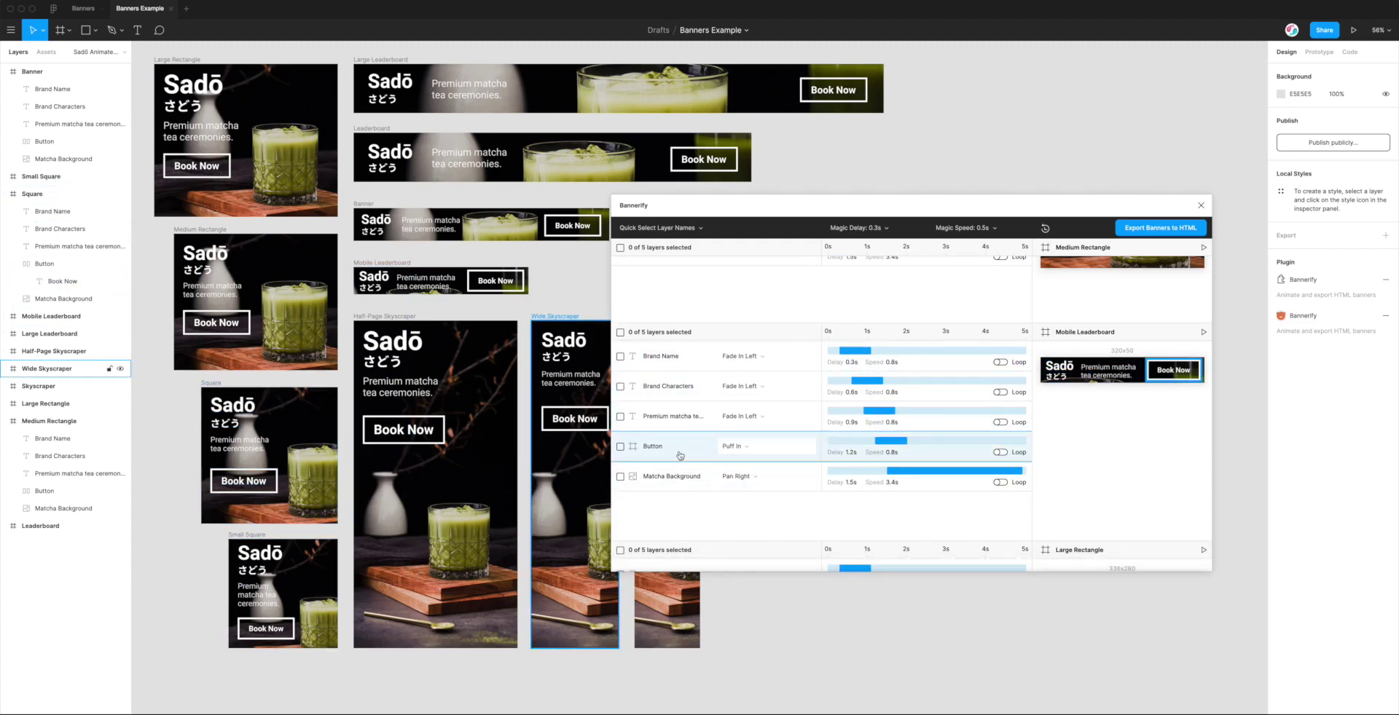
{"action": "scroll", "coordinate": [699, 452], "scroll_direction": "down", "scroll_amount": 3}
{"action": "scroll", "coordinate": [1101, 466], "scroll_direction": "down", "scroll_amount": 4}
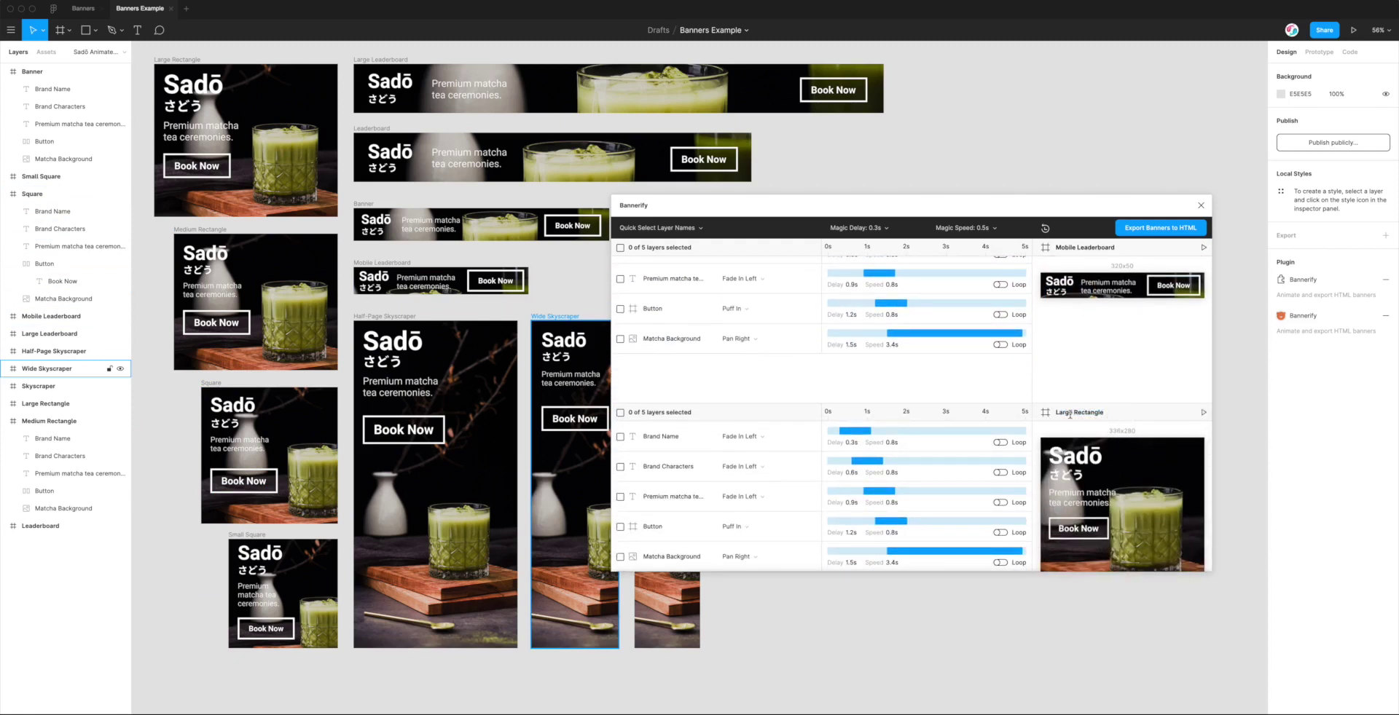
{"action": "scroll", "coordinate": [1069, 415], "scroll_direction": "down", "scroll_amount": 2}
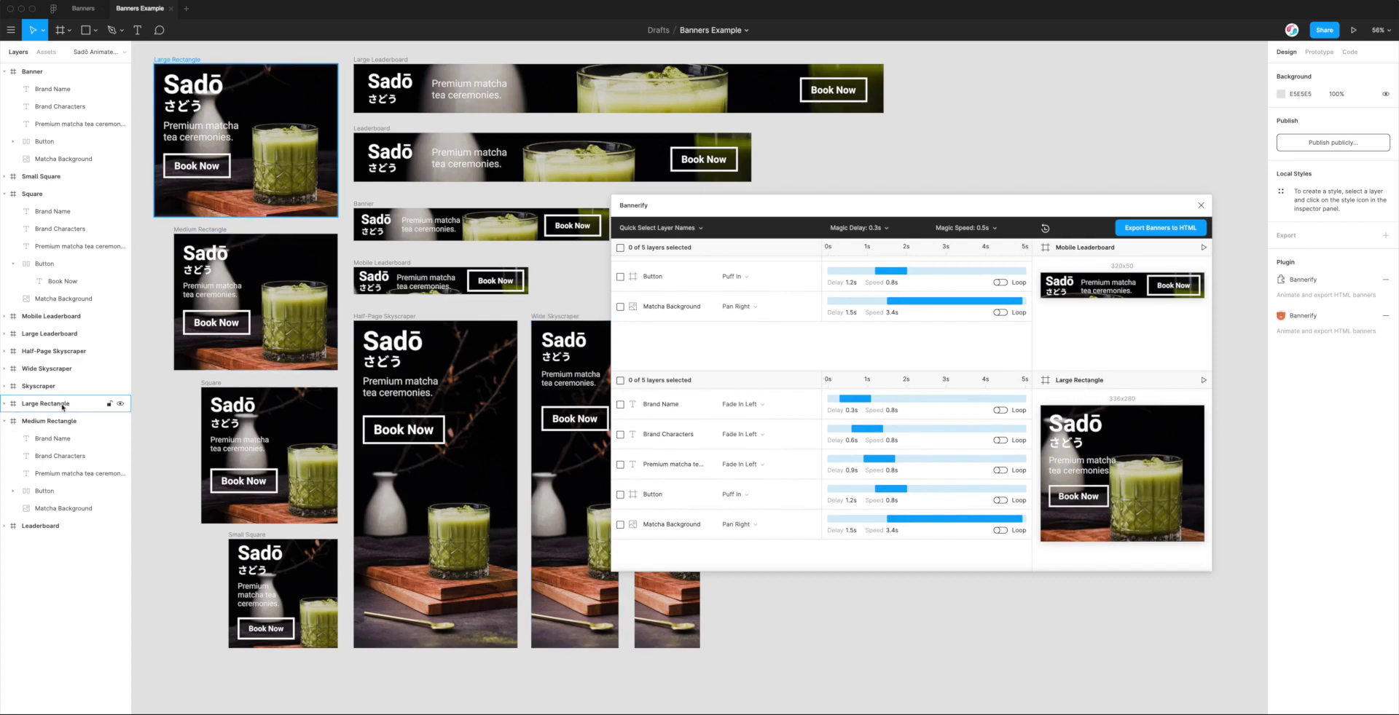
Step: Select Large Rectangle, both Brand Name texts and the さどう Brand Characters layer
{"action": "left_click", "coordinate": [1089, 381]}
{"action": "left_click_drag", "start_coordinate": [734, 233], "coordinate": [869, 289]}
{"action": "scroll", "coordinate": [510, 328], "scroll_direction": "up", "scroll_amount": 1}
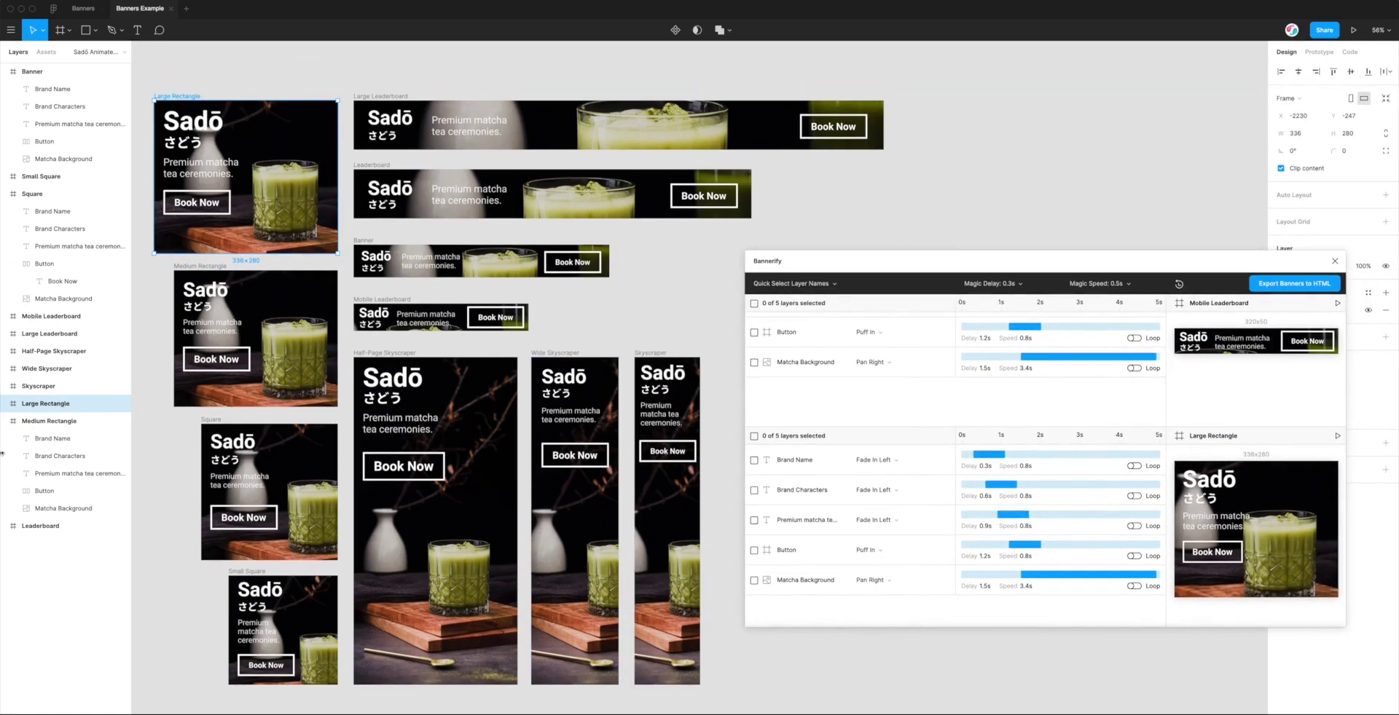
{"action": "left_click", "coordinate": [48, 439]}
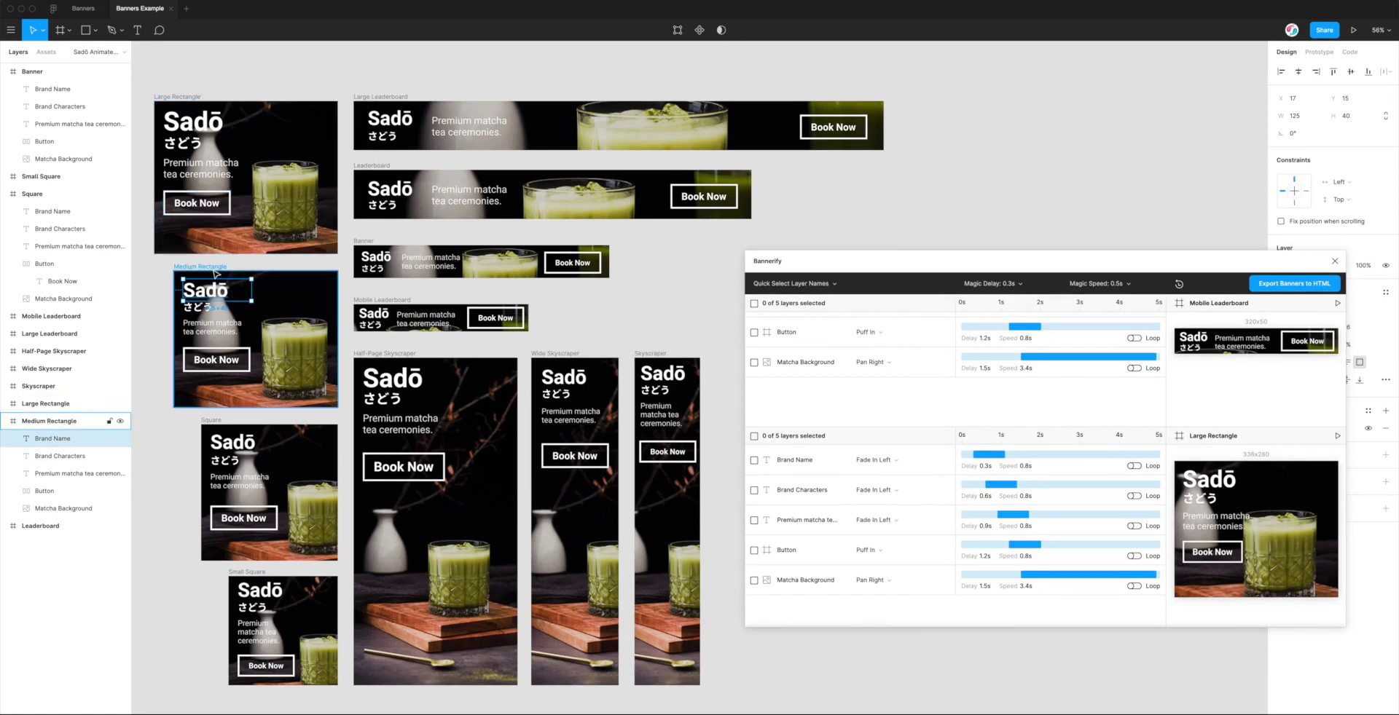
{"action": "scroll", "coordinate": [226, 256], "scroll_direction": "up", "scroll_amount": 1}
{"action": "left_click", "coordinate": [203, 153]}
{"action": "left_click", "coordinate": [188, 179]}
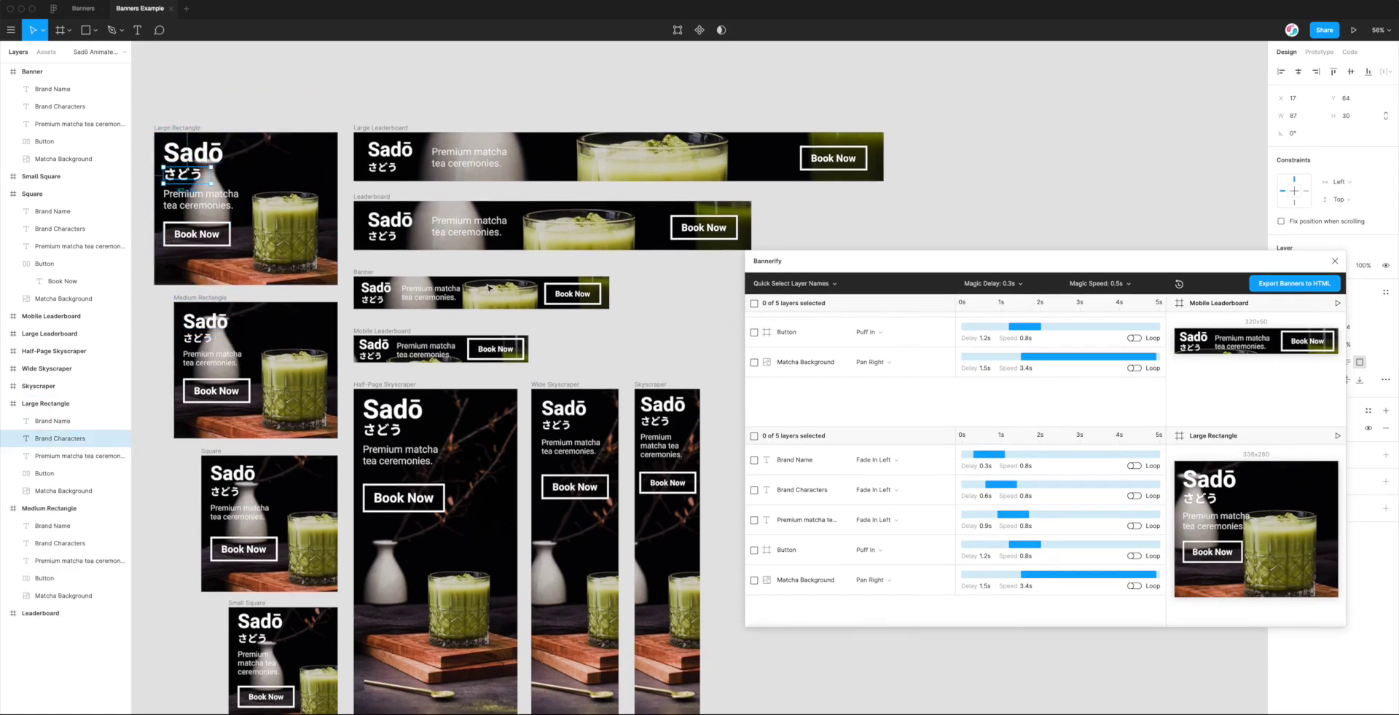
Step: Move Bannerify left and scroll its list to the Skyscraper section's rows
{"action": "left_click_drag", "start_coordinate": [838, 261], "coordinate": [602, 243]}
{"action": "scroll", "coordinate": [745, 479], "scroll_direction": "down", "scroll_amount": 10}
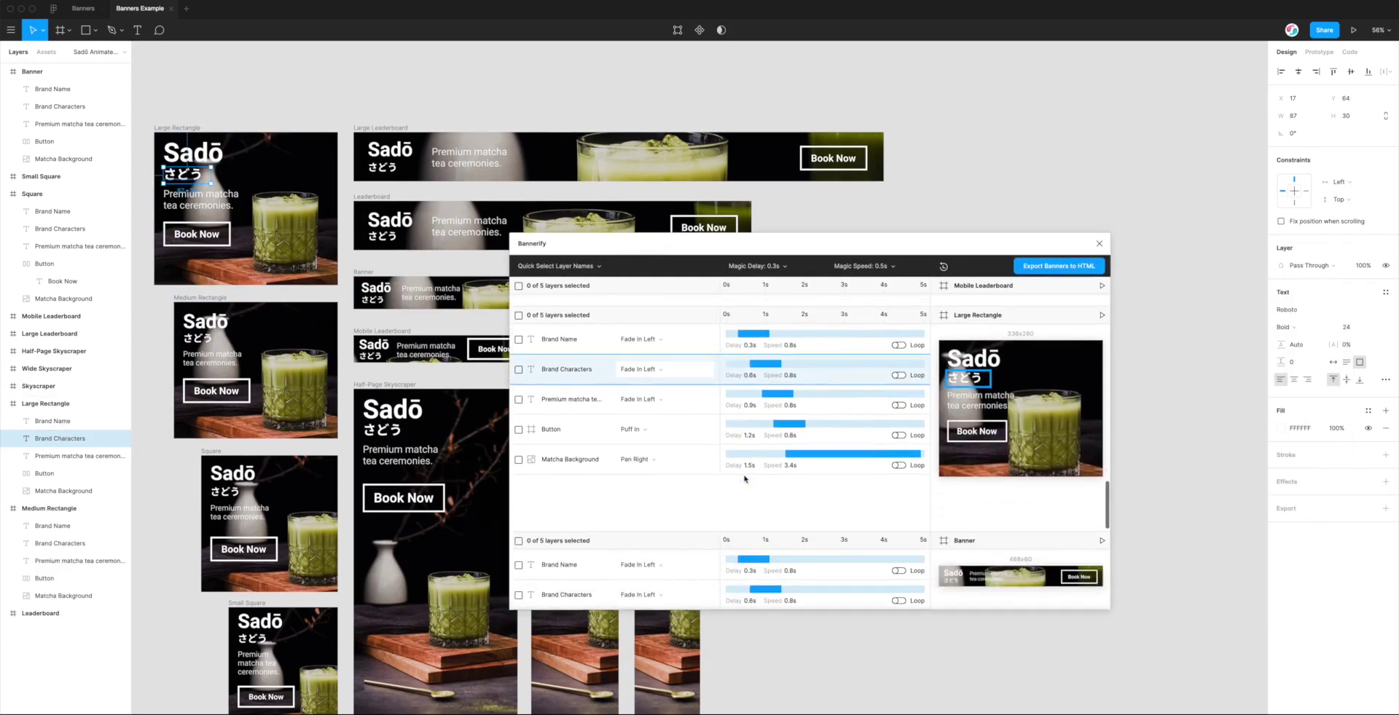
{"action": "scroll", "coordinate": [731, 480], "scroll_direction": "down", "scroll_amount": 5}
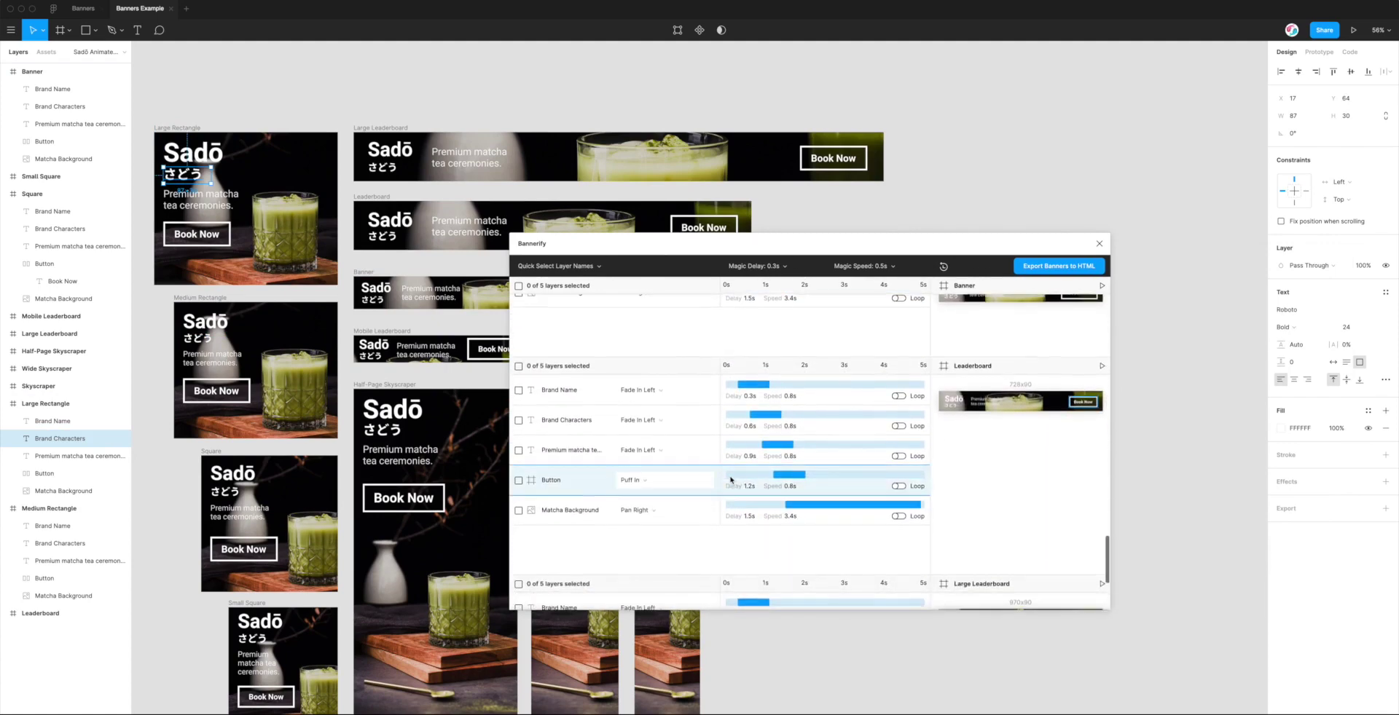
{"action": "scroll", "coordinate": [725, 453], "scroll_direction": "up", "scroll_amount": 10}
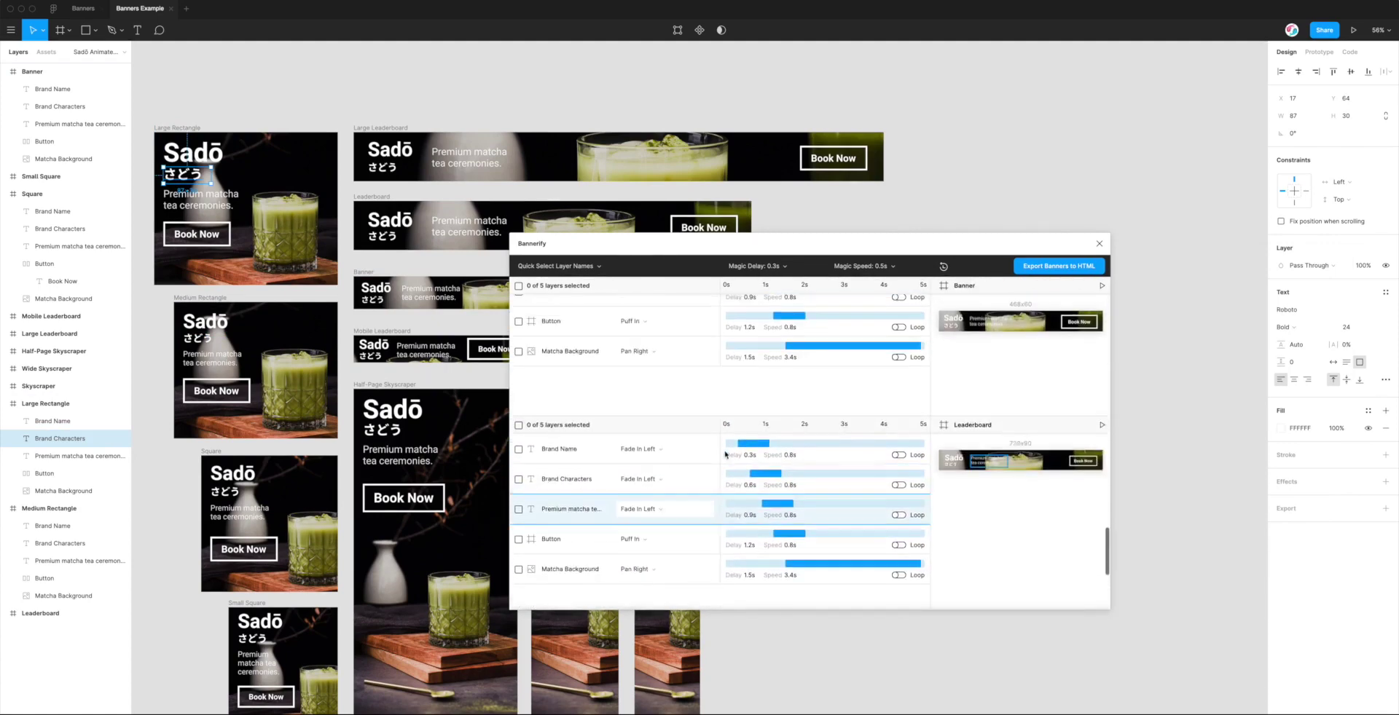
{"action": "scroll", "coordinate": [725, 438], "scroll_direction": "up", "scroll_amount": 10}
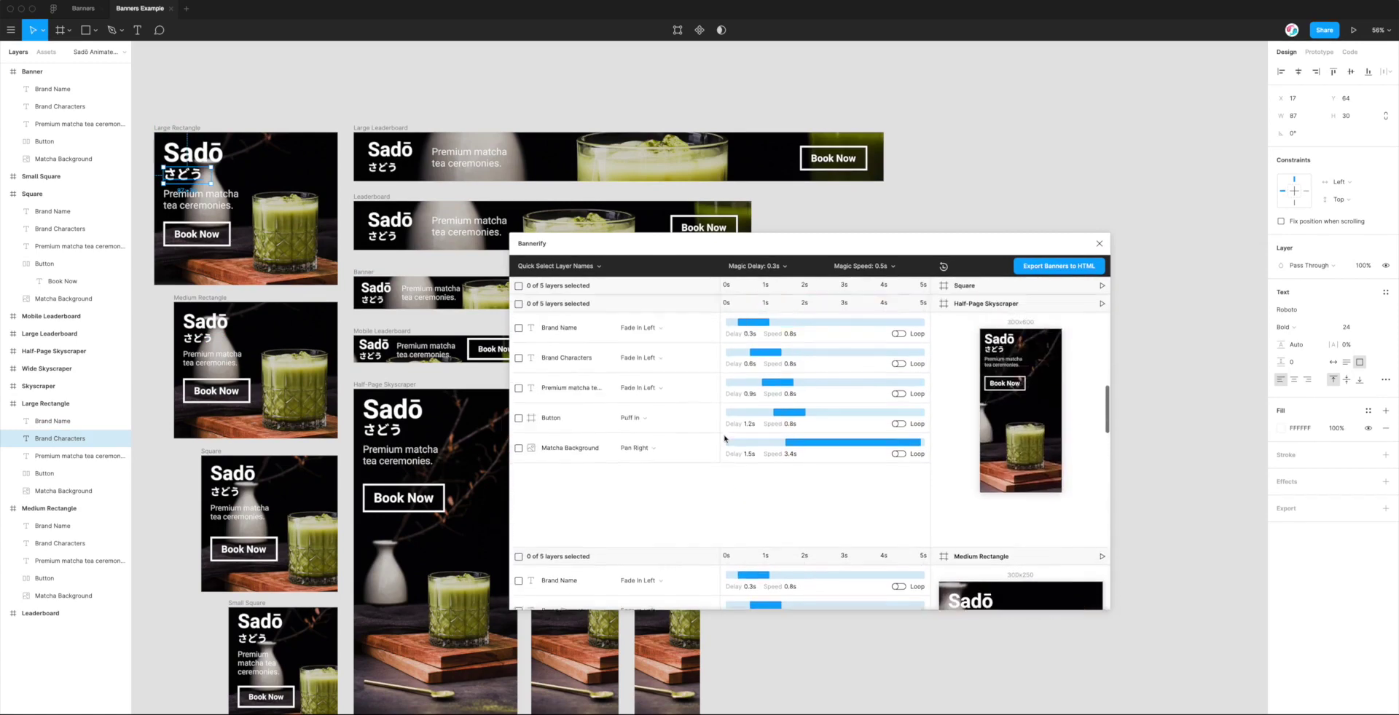
{"action": "scroll", "coordinate": [726, 440], "scroll_direction": "up", "scroll_amount": 3}
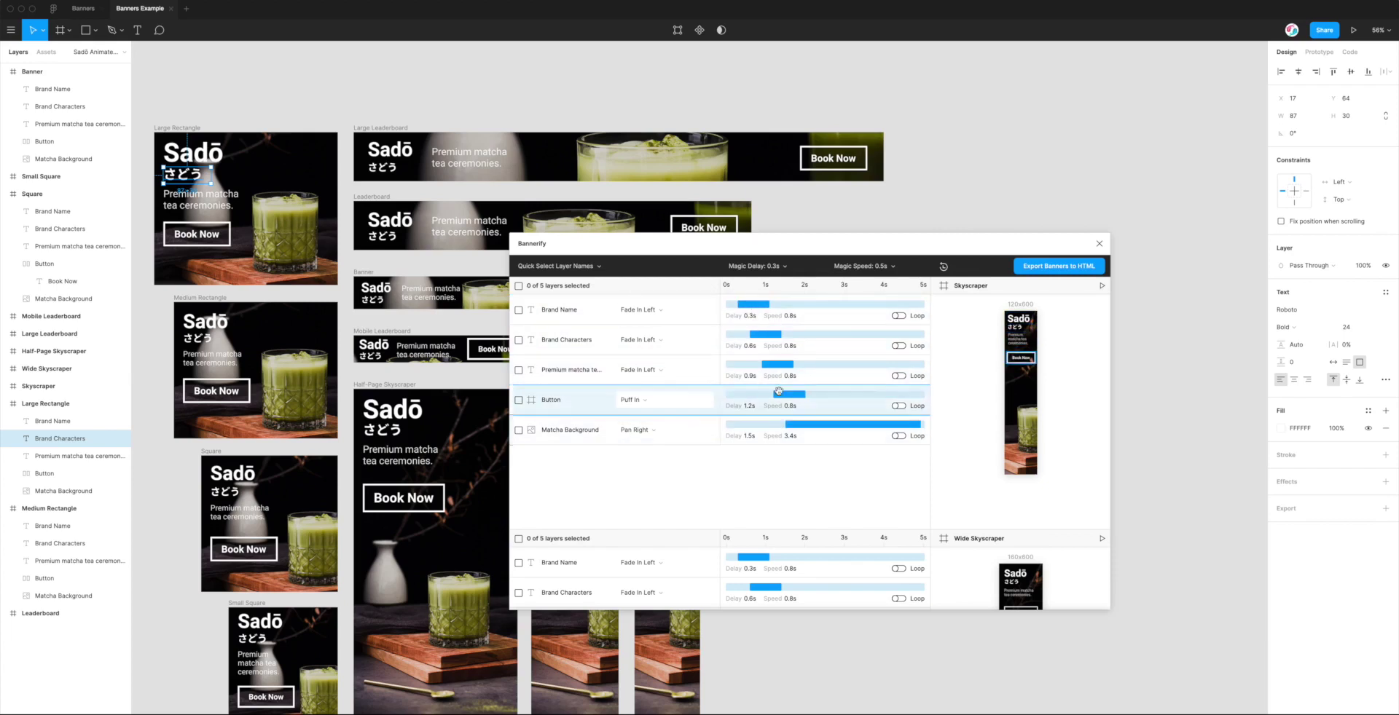
Step: Move the Bannerify window aside and replay the Small Square animation preview
{"action": "left_click_drag", "start_coordinate": [779, 250], "coordinate": [868, 293]}
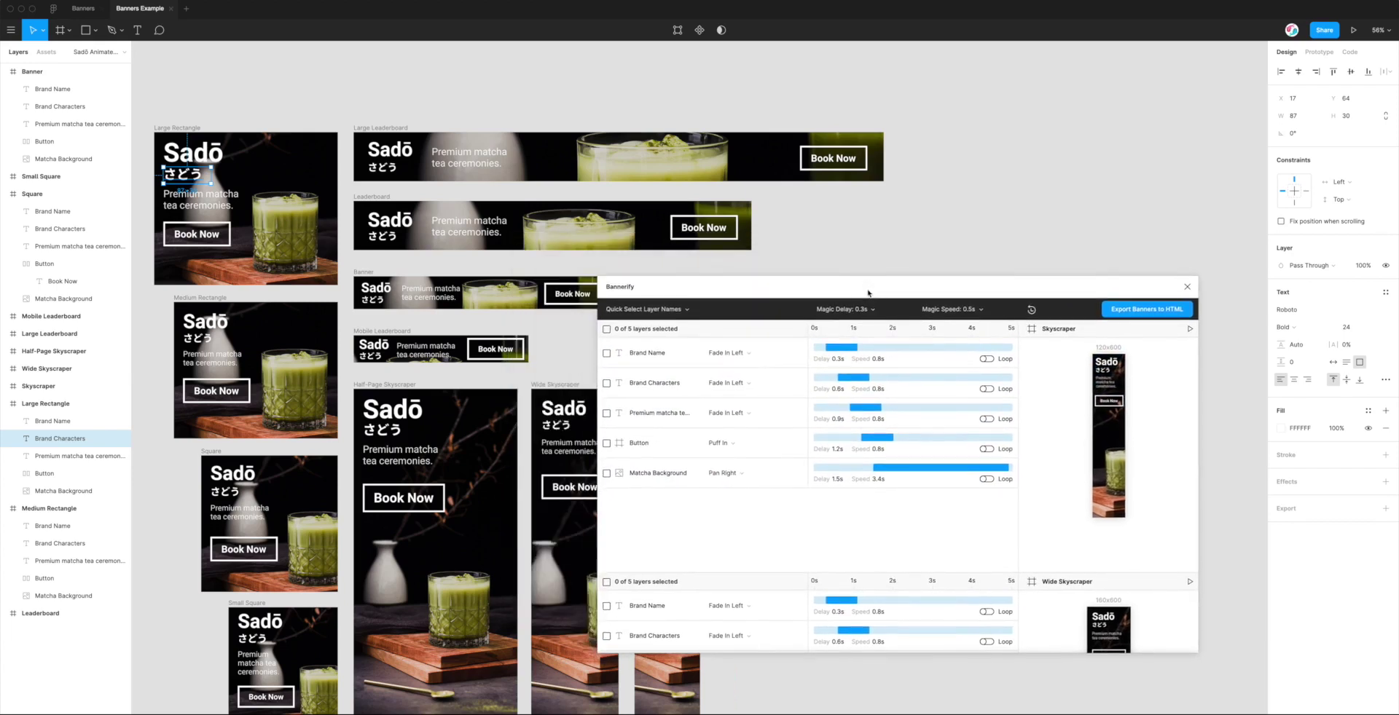
{"action": "scroll", "coordinate": [838, 242], "scroll_direction": "down", "scroll_amount": 1}
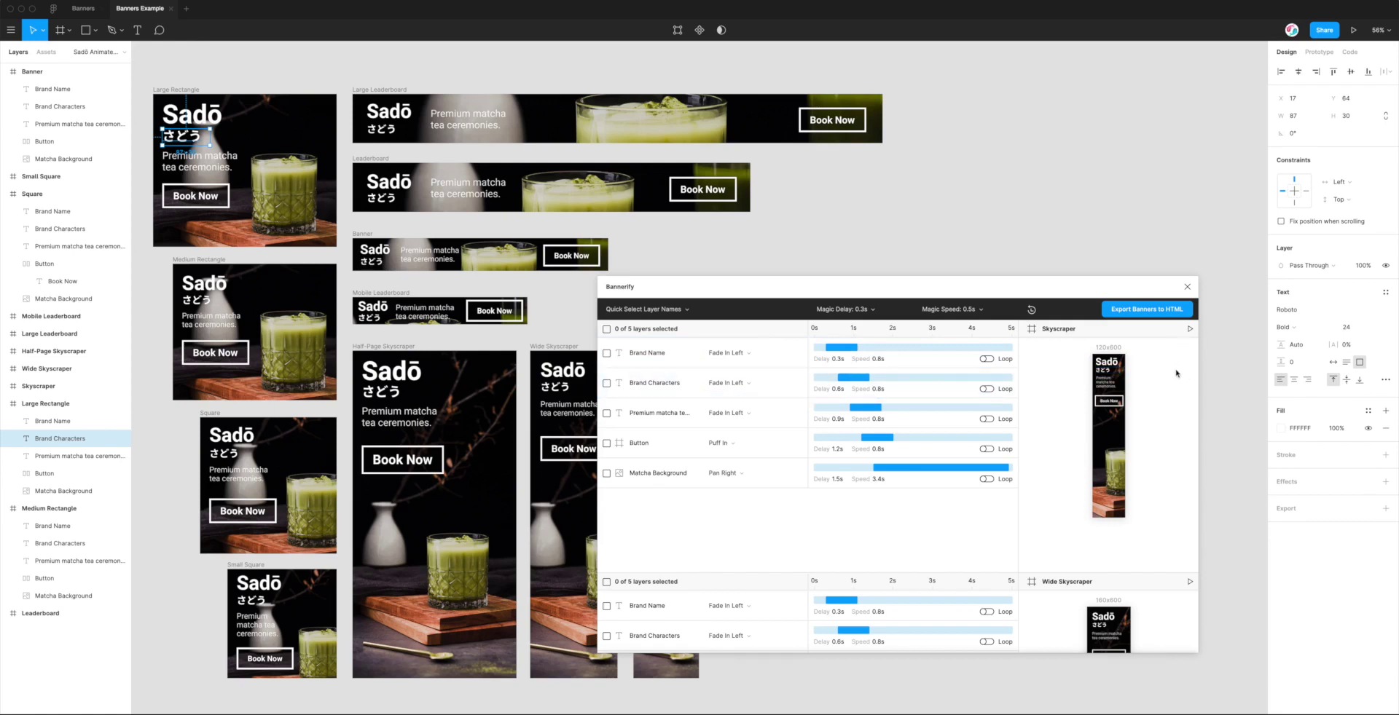
{"action": "scroll", "coordinate": [1176, 374], "scroll_direction": "down", "scroll_amount": 5}
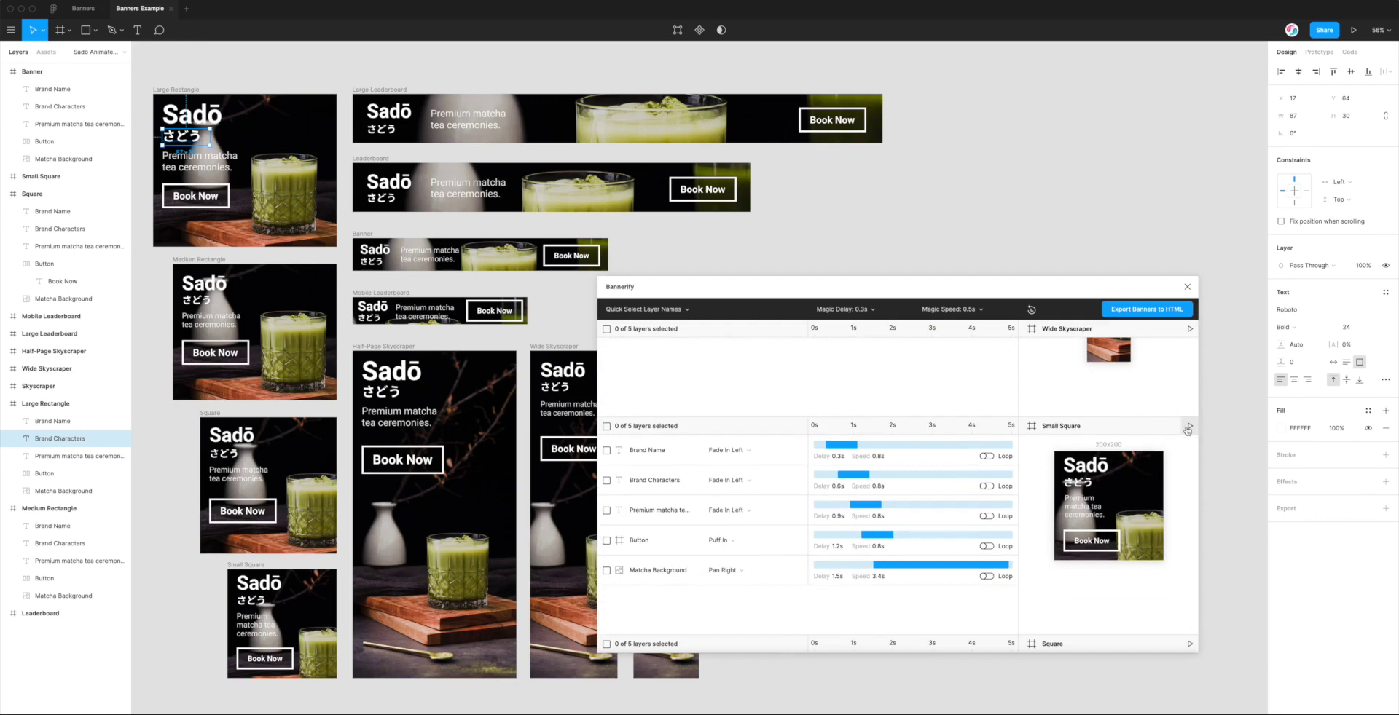
{"action": "left_click", "coordinate": [1188, 428]}
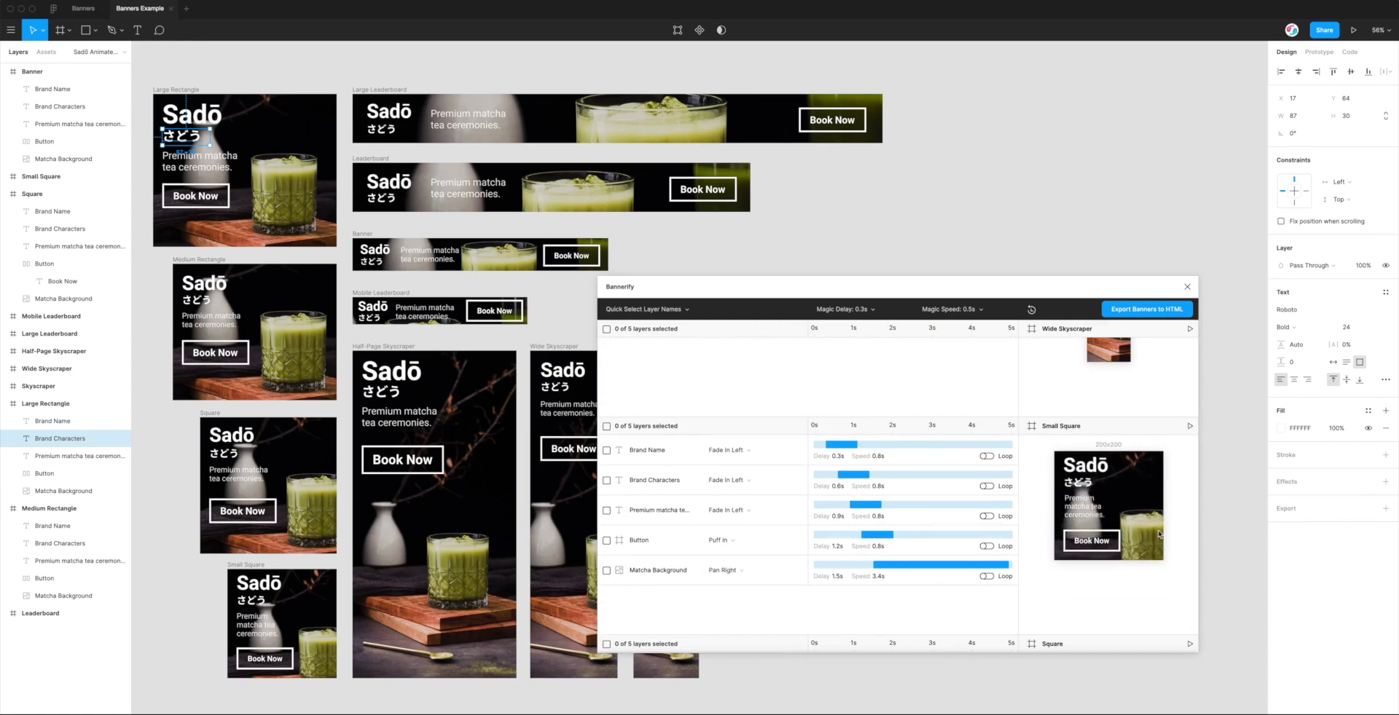
Step: Scroll down to the Square section and replay its animation preview
{"action": "scroll", "coordinate": [1111, 523], "scroll_direction": "down", "scroll_amount": 1}
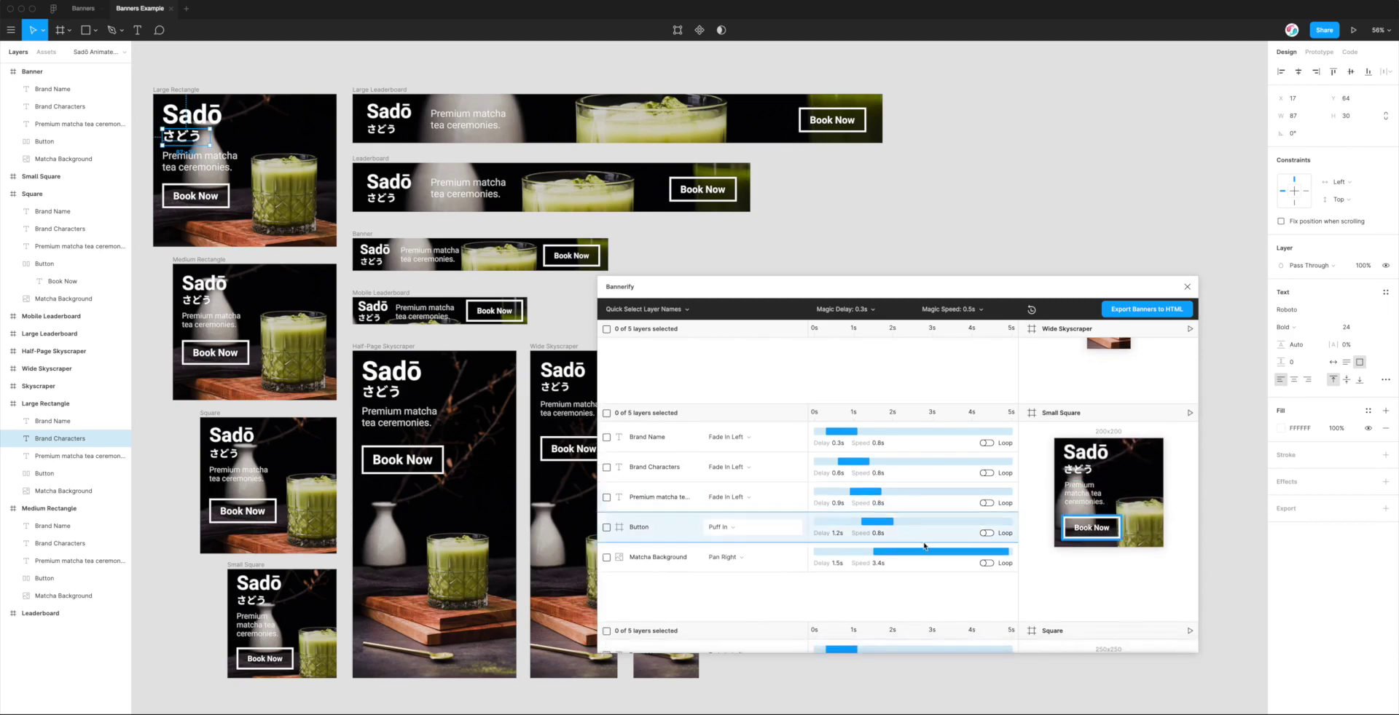
{"action": "scroll", "coordinate": [1047, 478], "scroll_direction": "down", "scroll_amount": 4}
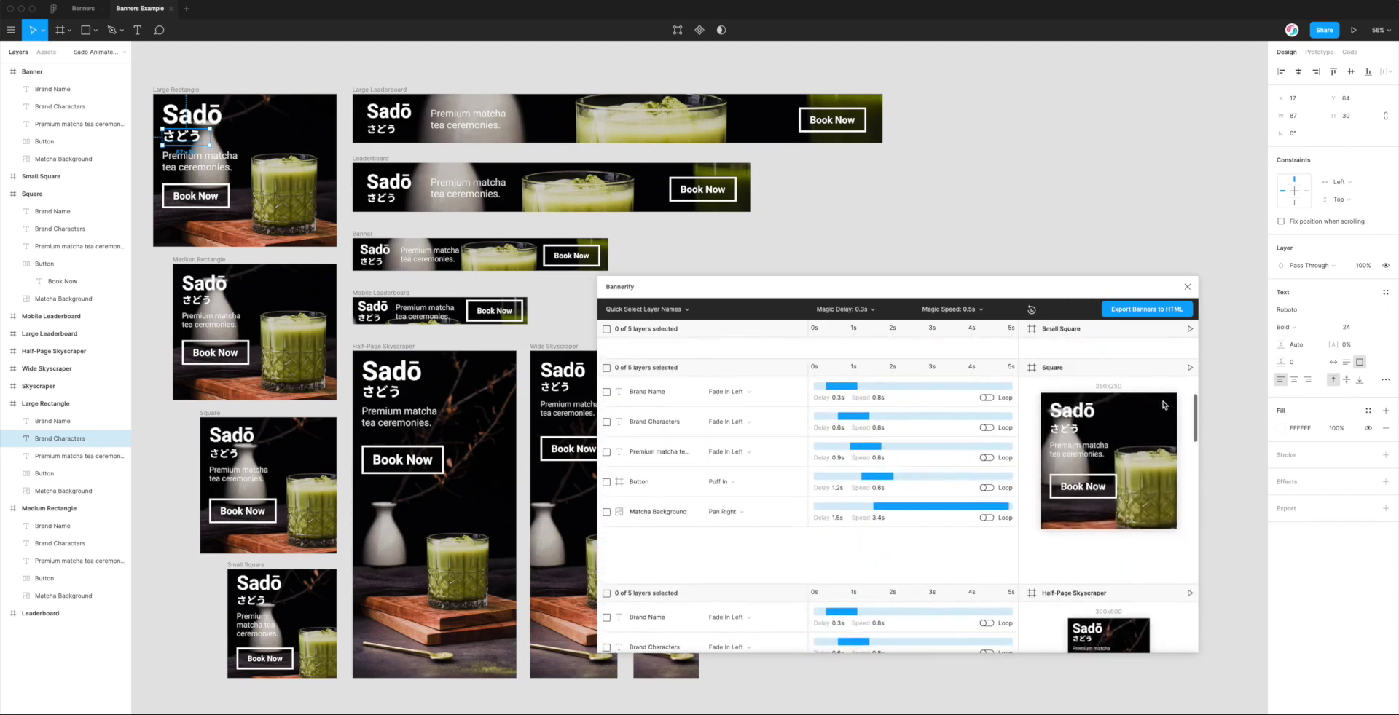
{"action": "left_click", "coordinate": [1189, 368]}
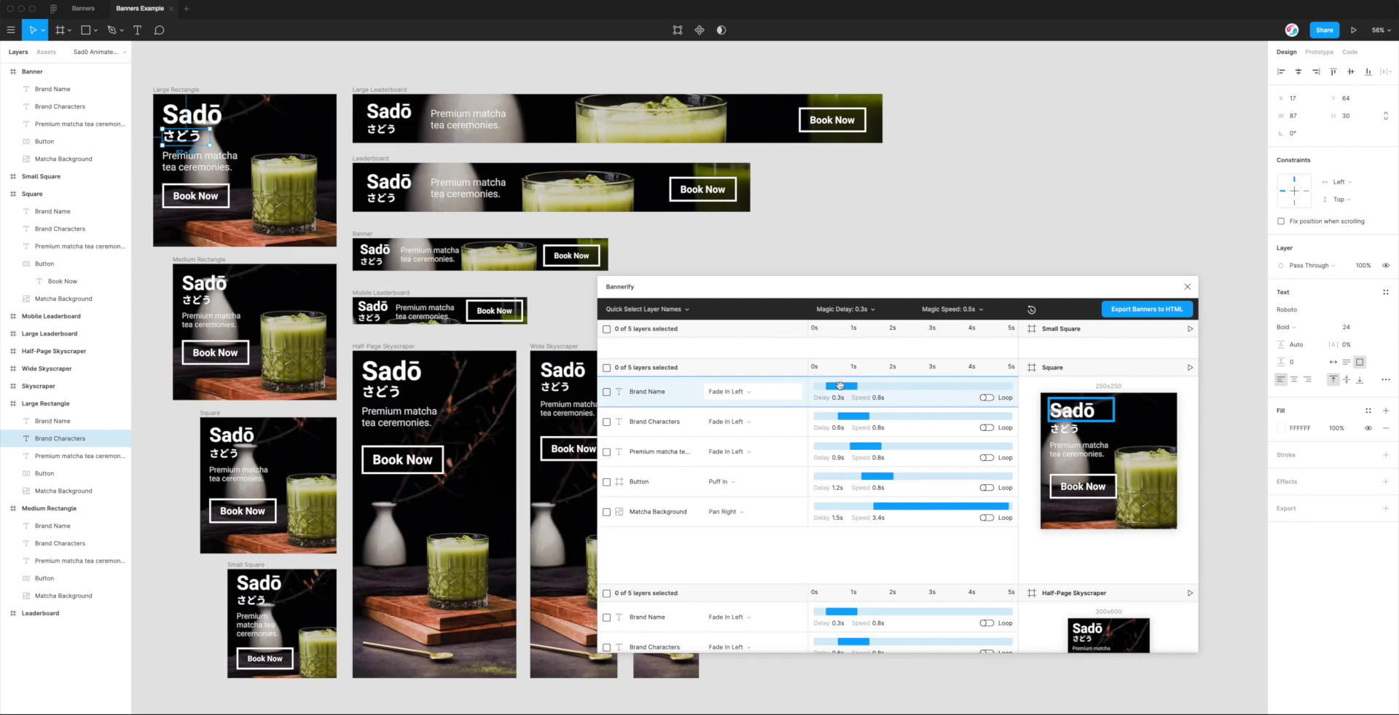
Step: Set Square's Brand Name to 2s speed and 2s delay; toggle Brand Characters Loop on and off
{"action": "left_click_drag", "start_coordinate": [856, 386], "coordinate": [904, 386]}
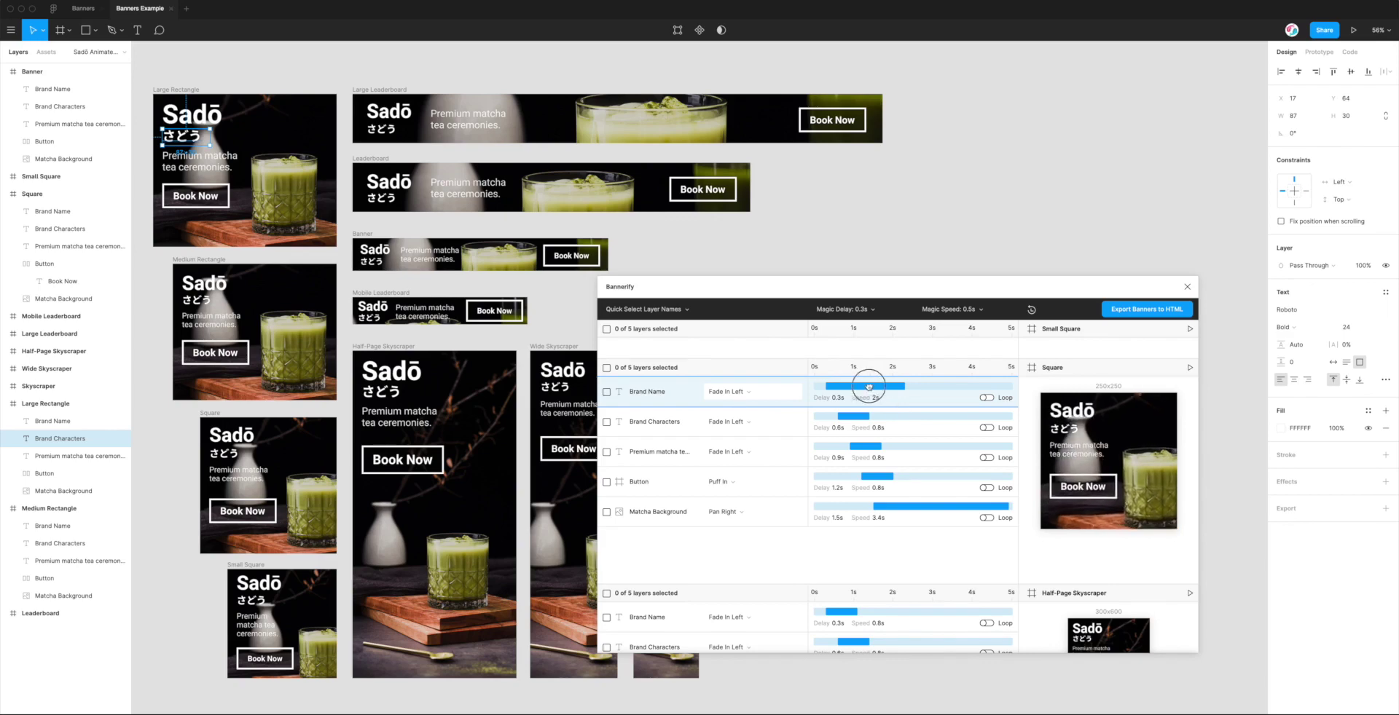
{"action": "left_click_drag", "start_coordinate": [867, 386], "coordinate": [935, 386]}
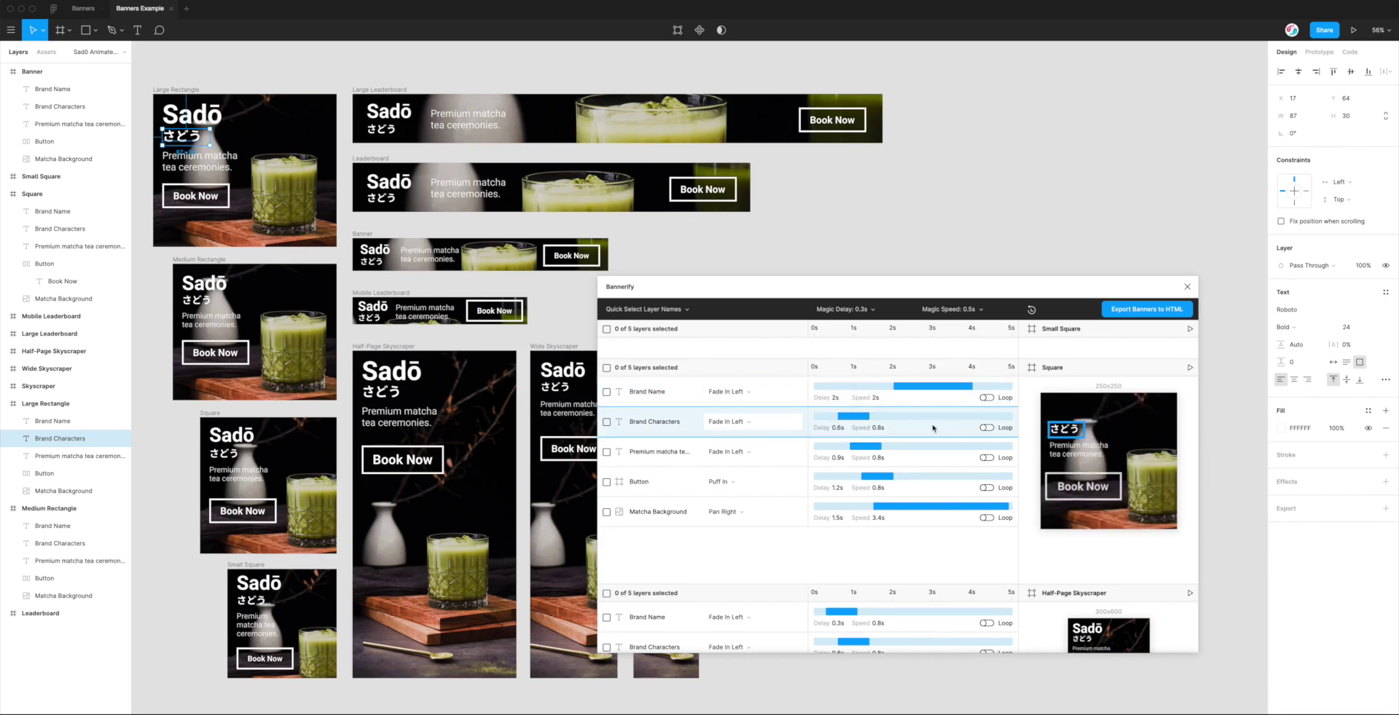
{"action": "left_click", "coordinate": [986, 428]}
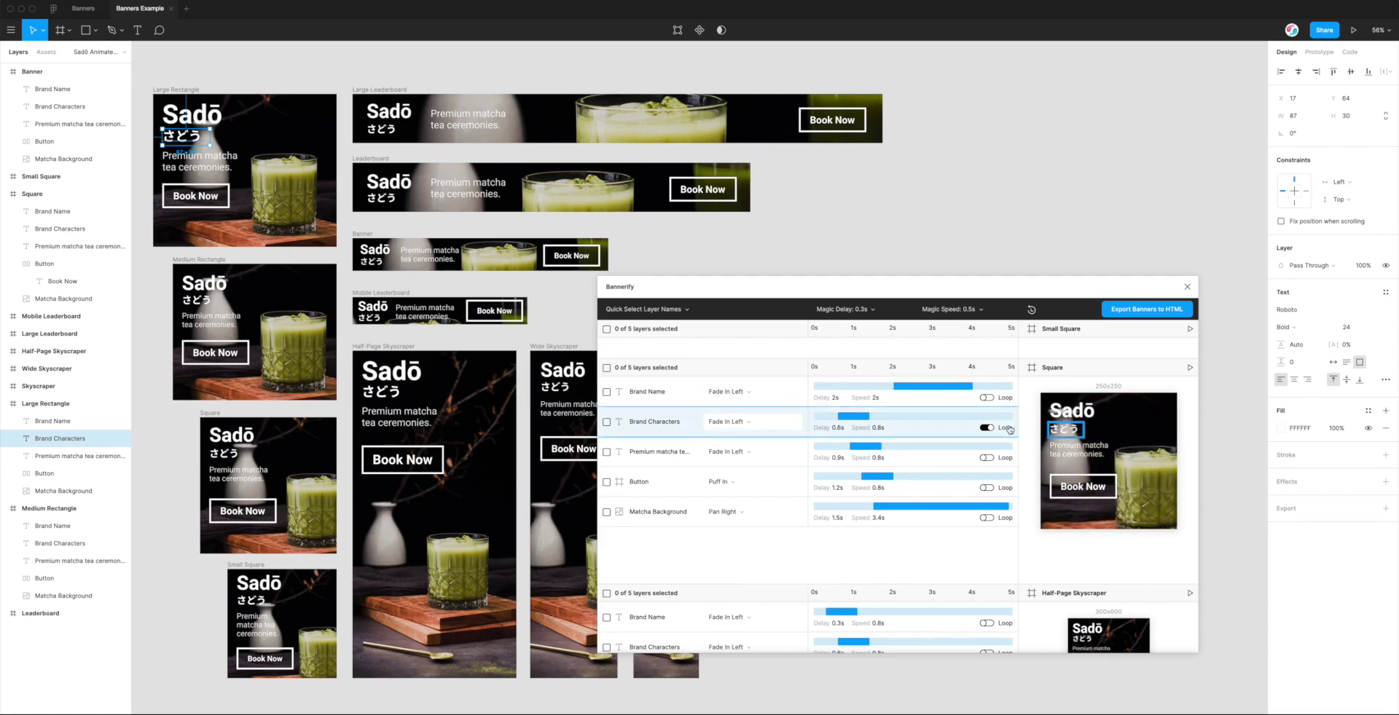
{"action": "left_click", "coordinate": [987, 429]}
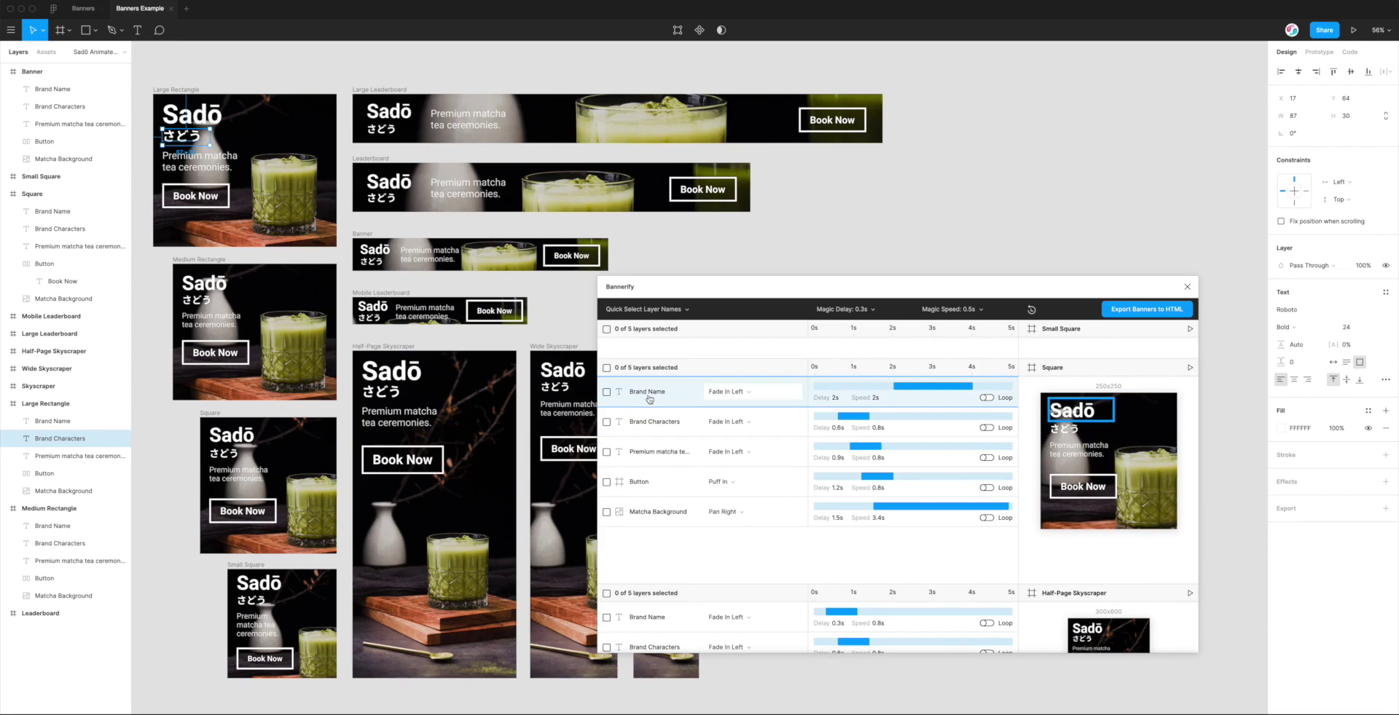
{"action": "left_click", "coordinate": [746, 396]}
Step: Try Fade In Bottom, Fade In Right and Rotate In 360° on Brand Name, starting it earlier
{"action": "scroll", "coordinate": [751, 459], "scroll_direction": "down", "scroll_amount": 3}
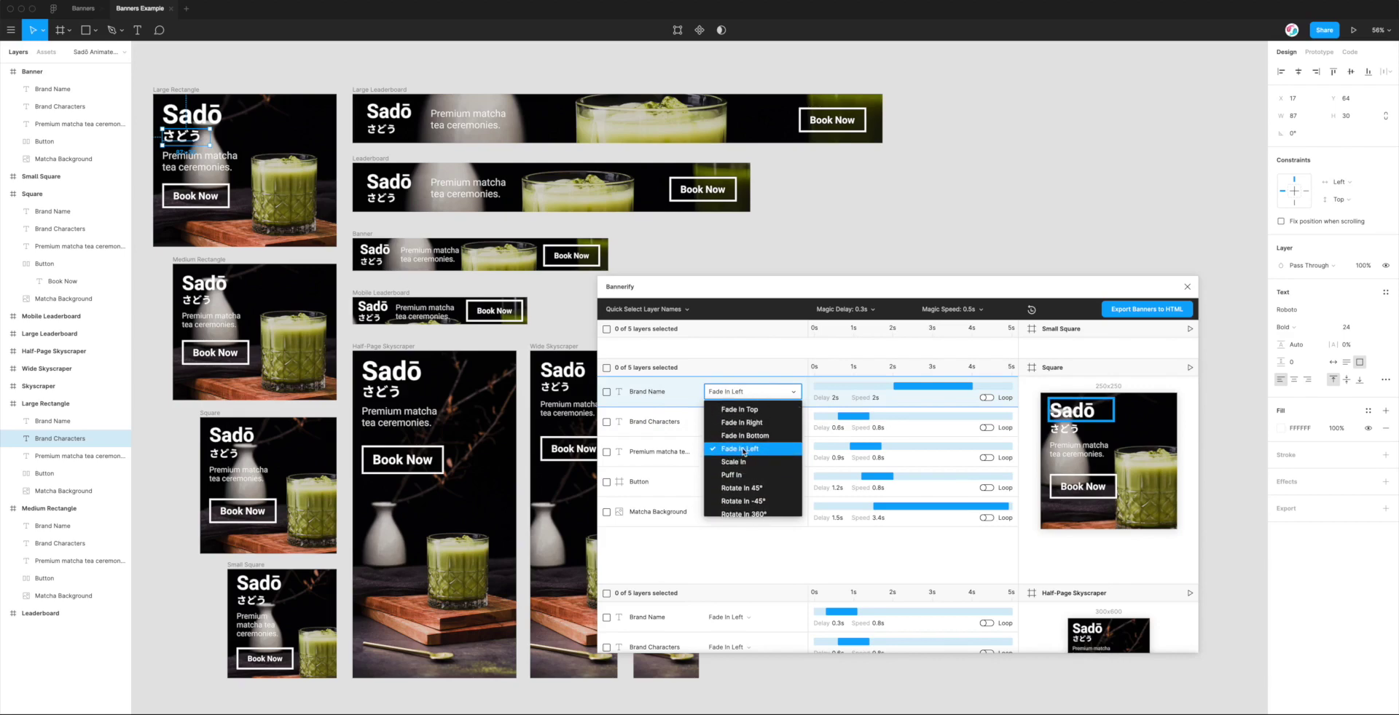
{"action": "scroll", "coordinate": [744, 452], "scroll_direction": "up", "scroll_amount": 1}
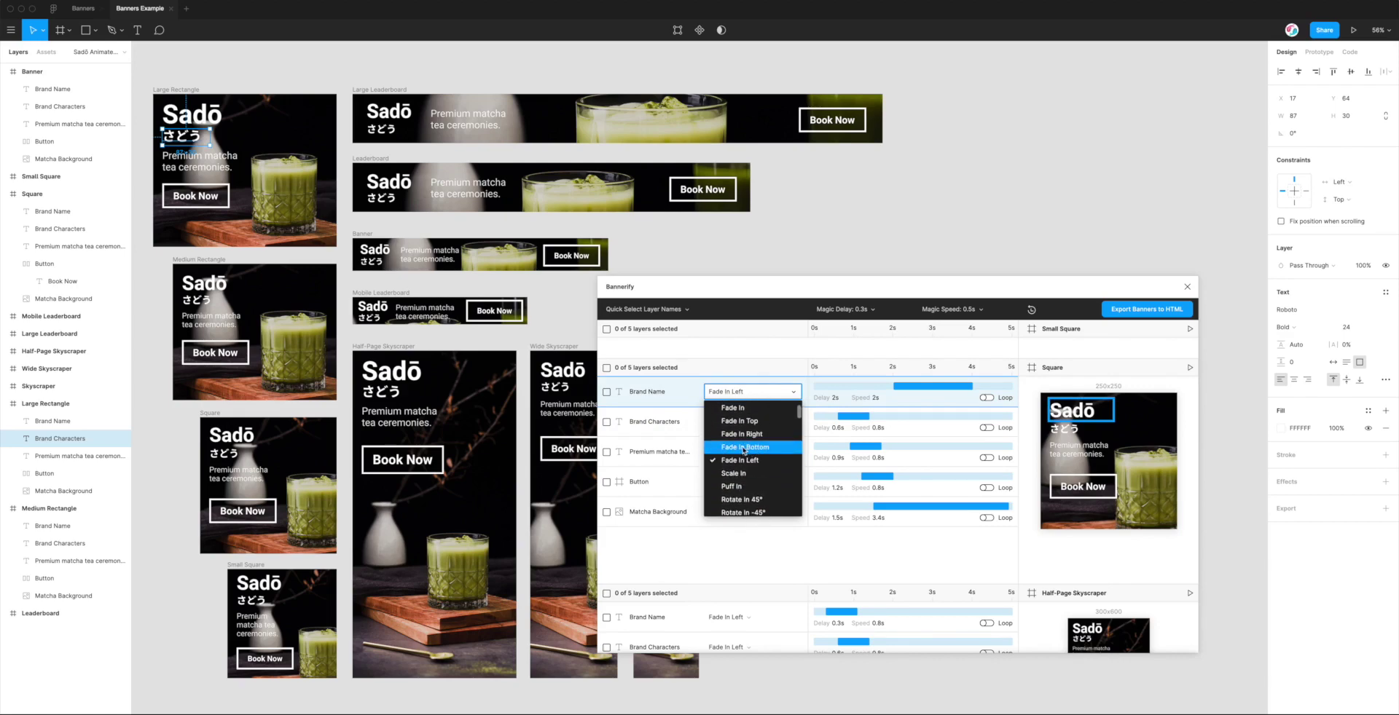
{"action": "left_click", "coordinate": [744, 448]}
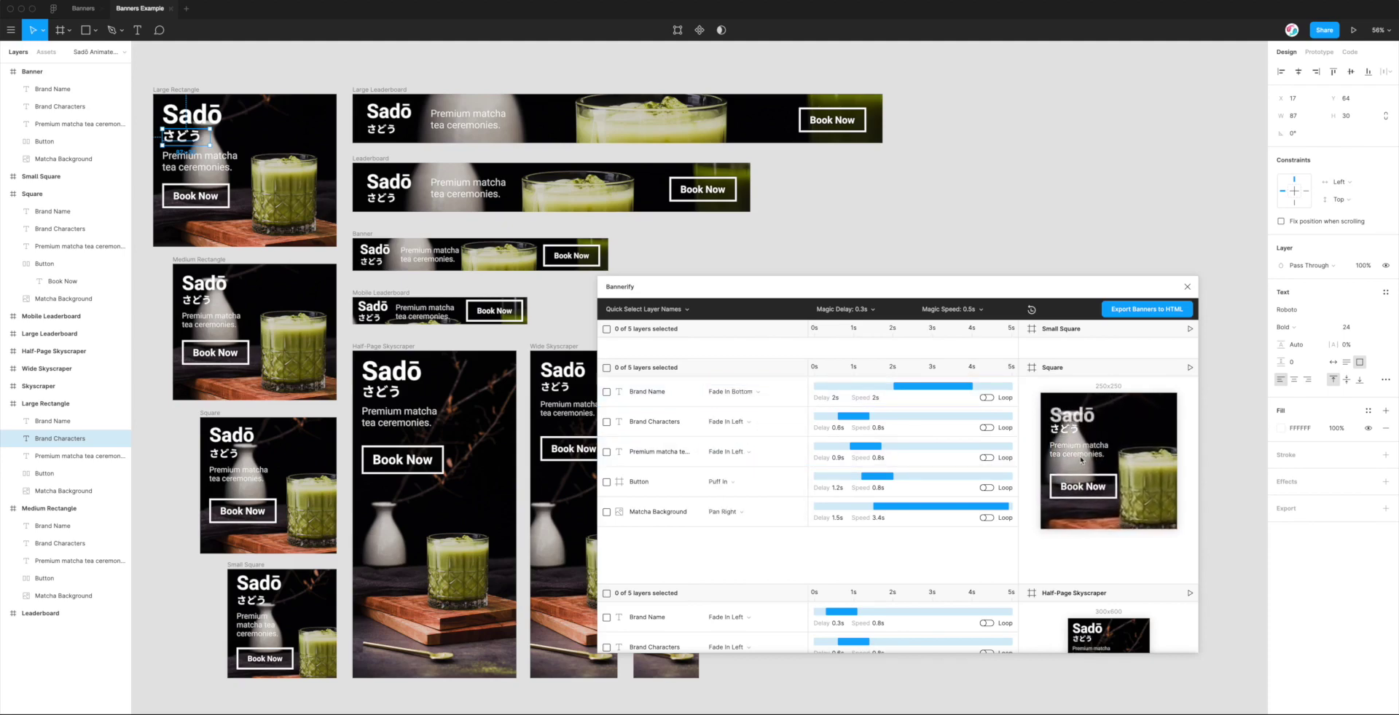
{"action": "left_click_drag", "start_coordinate": [914, 386], "coordinate": [873, 387]}
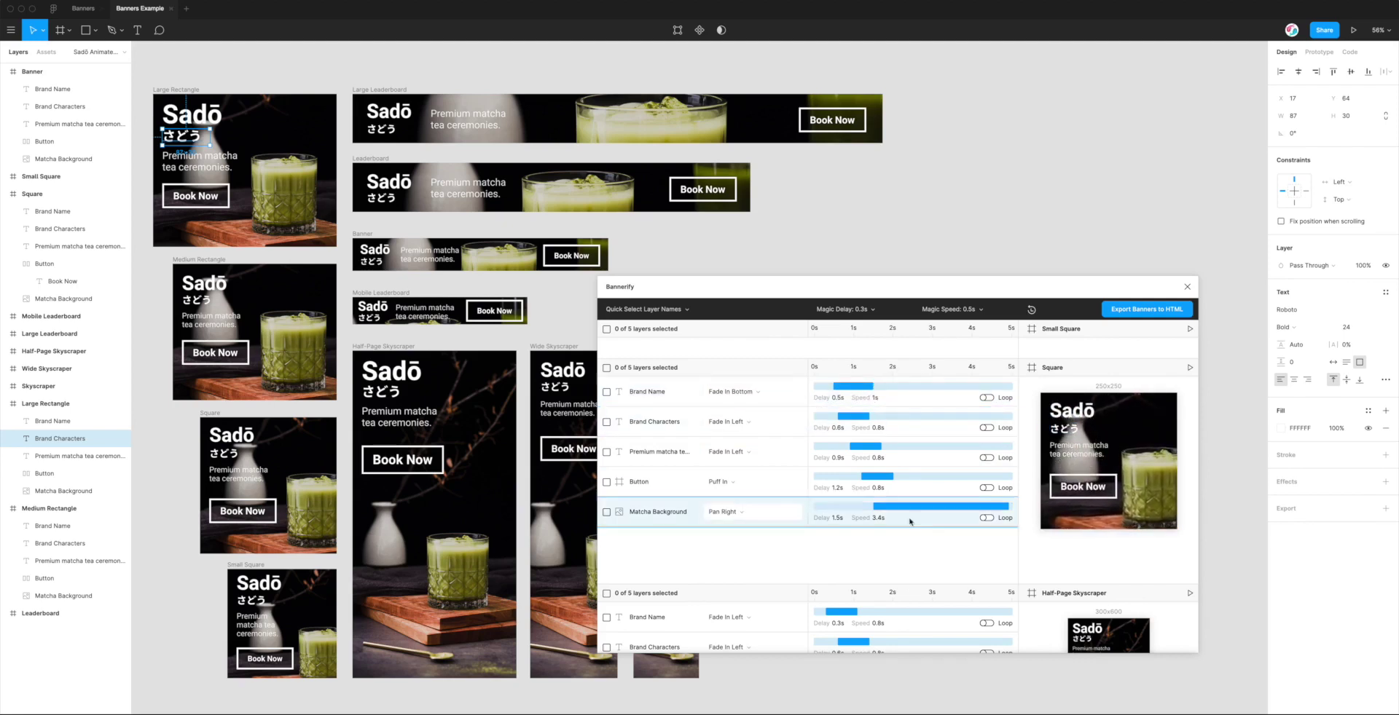
{"action": "left_click", "coordinate": [723, 399]}
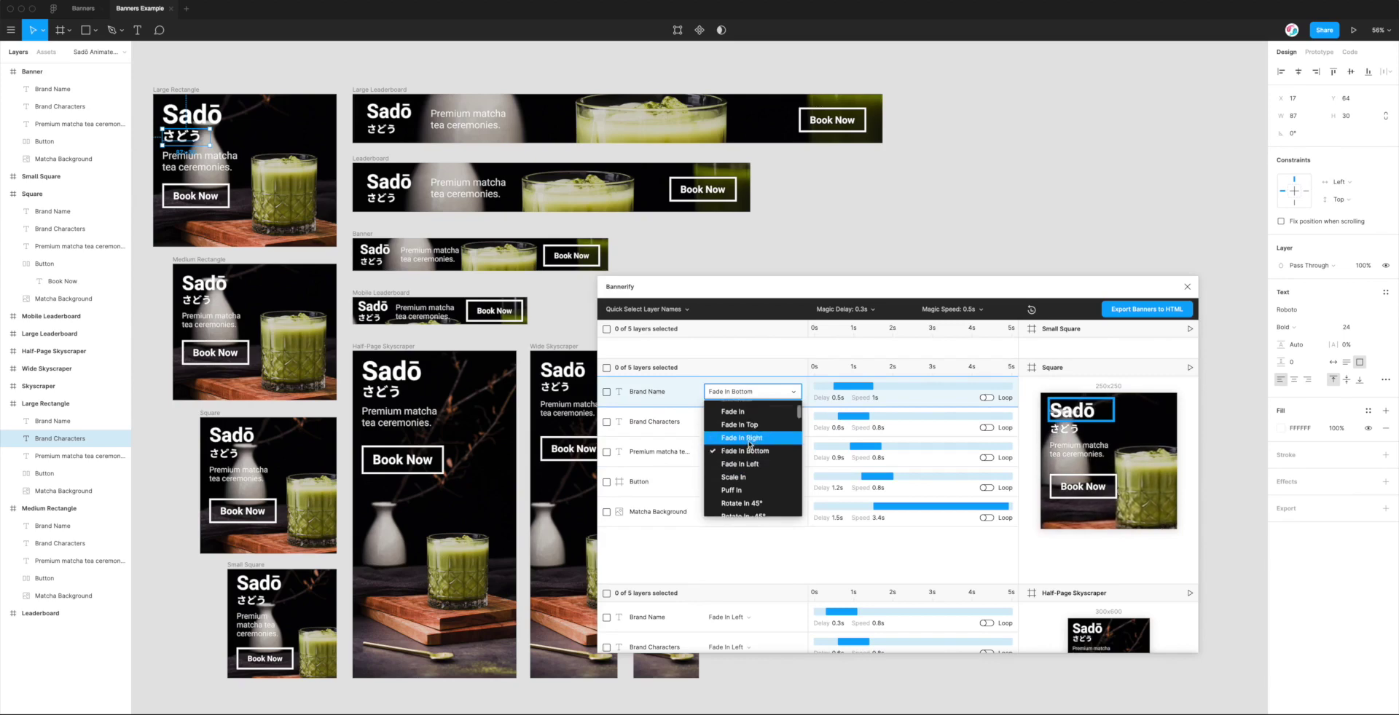
{"action": "left_click", "coordinate": [749, 442]}
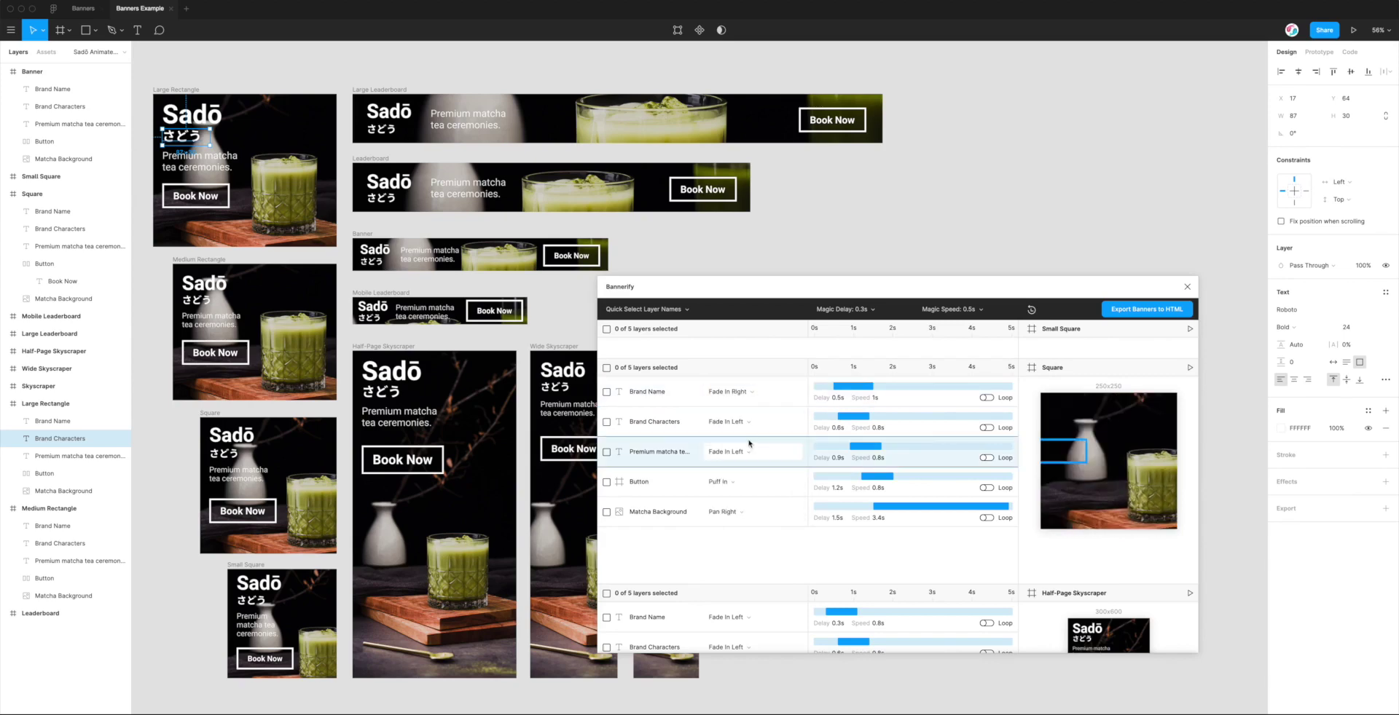
{"action": "left_click", "coordinate": [743, 394]}
{"action": "scroll", "coordinate": [753, 459], "scroll_direction": "down", "scroll_amount": 3}
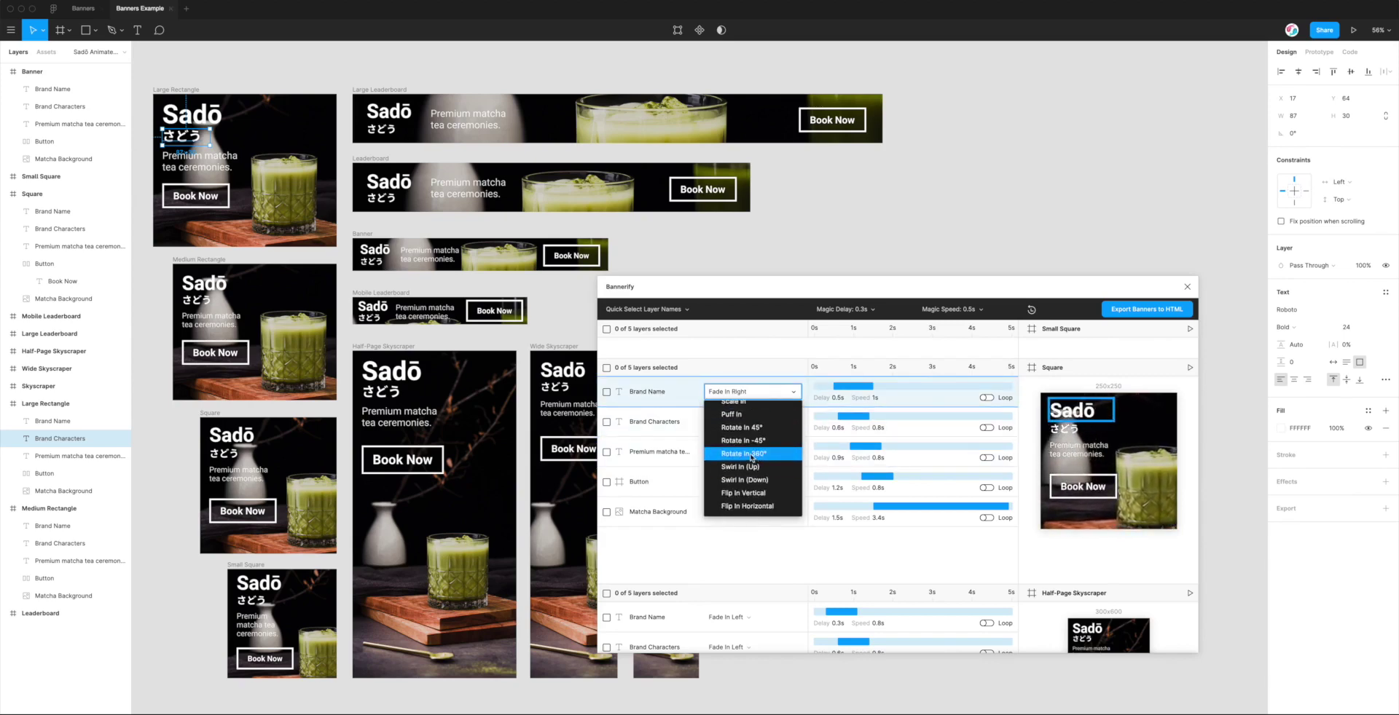
{"action": "left_click", "coordinate": [752, 455]}
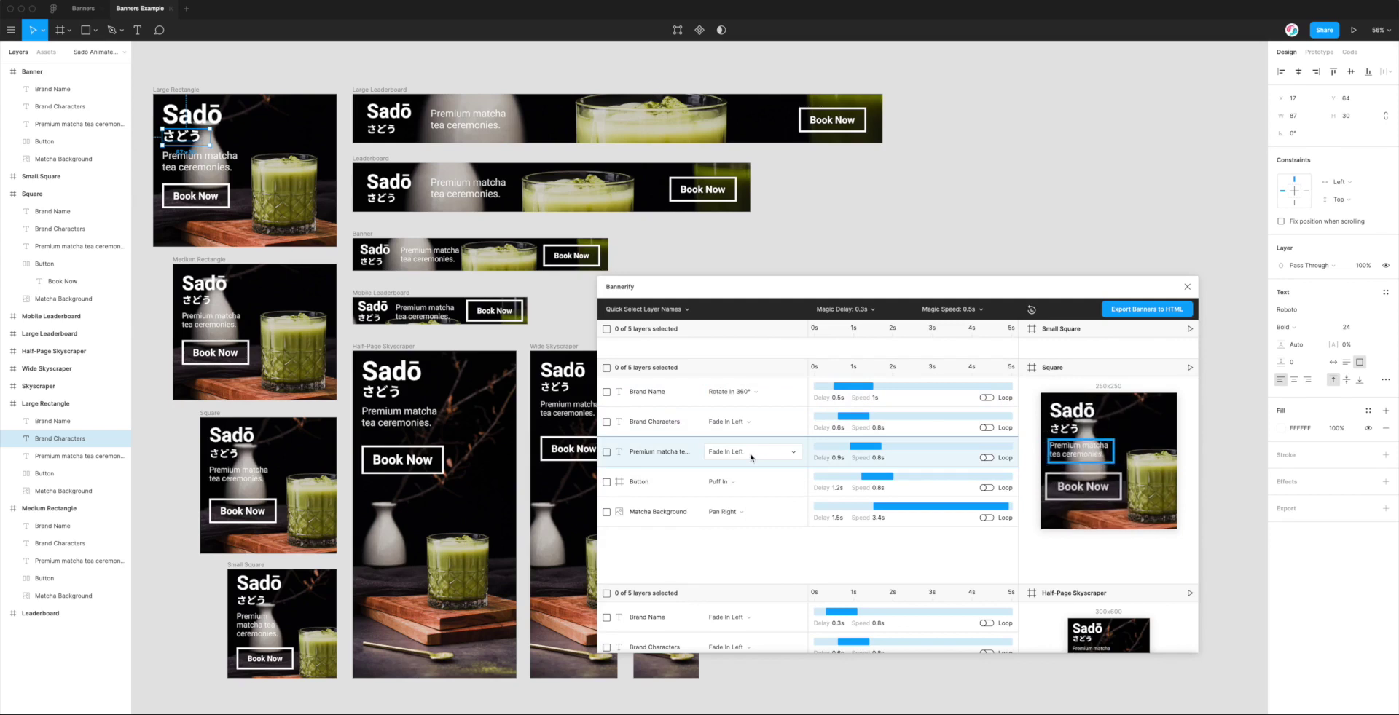
Step: Switch Brand Name's animation to Scale Out, timed at 0.5s delay and 1s speed
{"action": "left_click", "coordinate": [750, 392]}
{"action": "scroll", "coordinate": [750, 483], "scroll_direction": "down", "scroll_amount": 5}
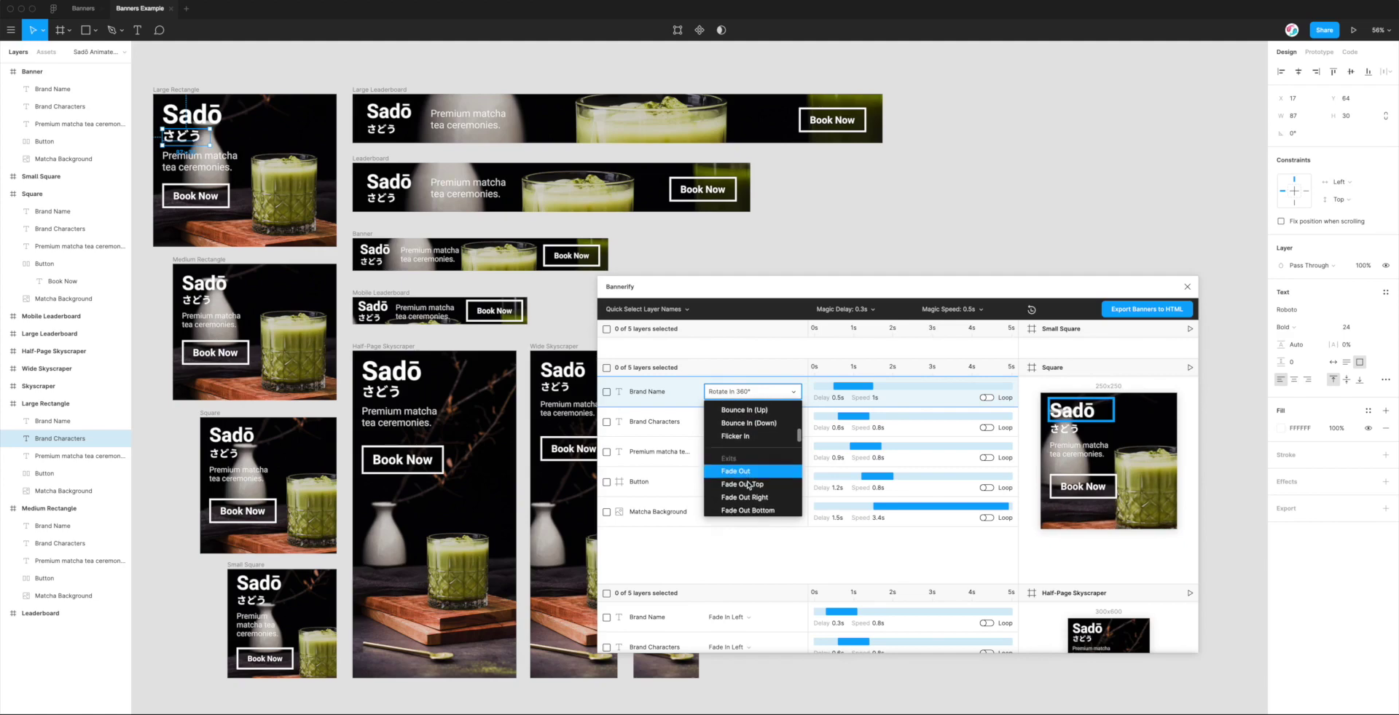
{"action": "scroll", "coordinate": [751, 466], "scroll_direction": "up", "scroll_amount": 1}
{"action": "scroll", "coordinate": [751, 452], "scroll_direction": "up", "scroll_amount": 2}
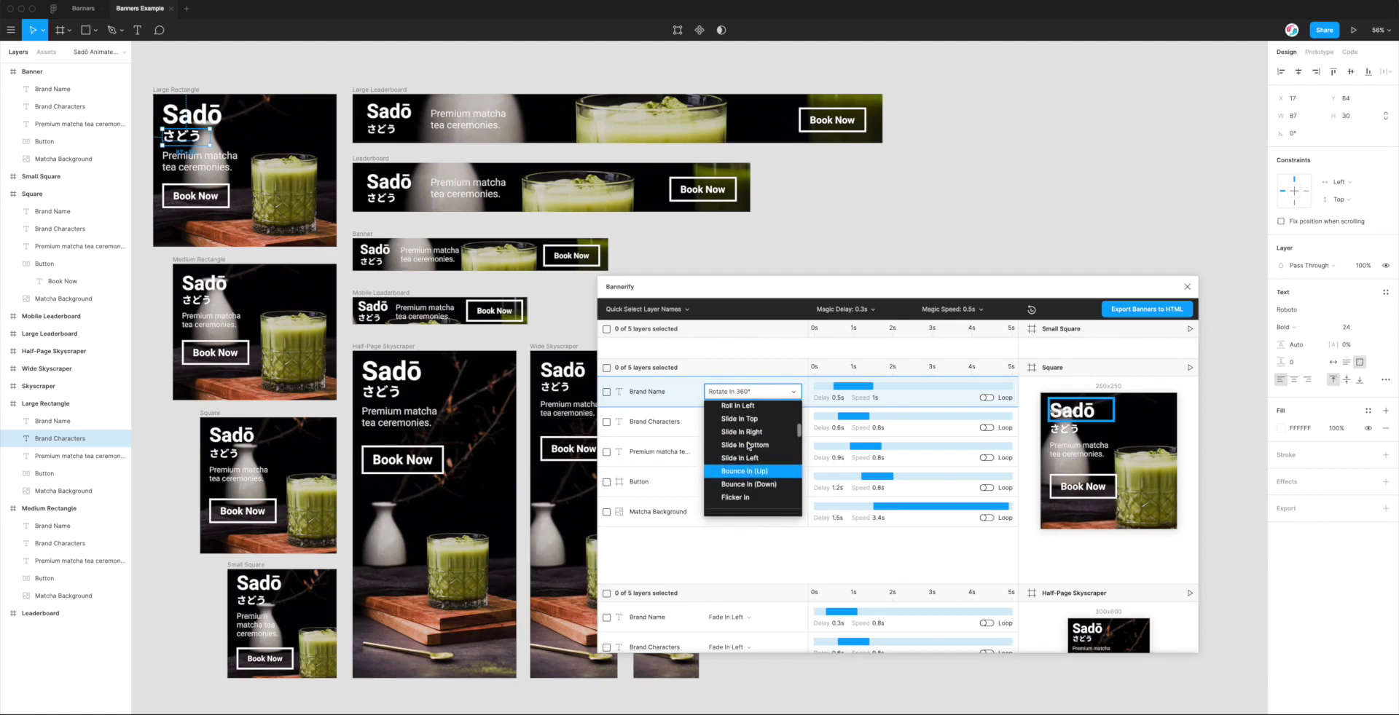
{"action": "scroll", "coordinate": [748, 446], "scroll_direction": "up", "scroll_amount": 5}
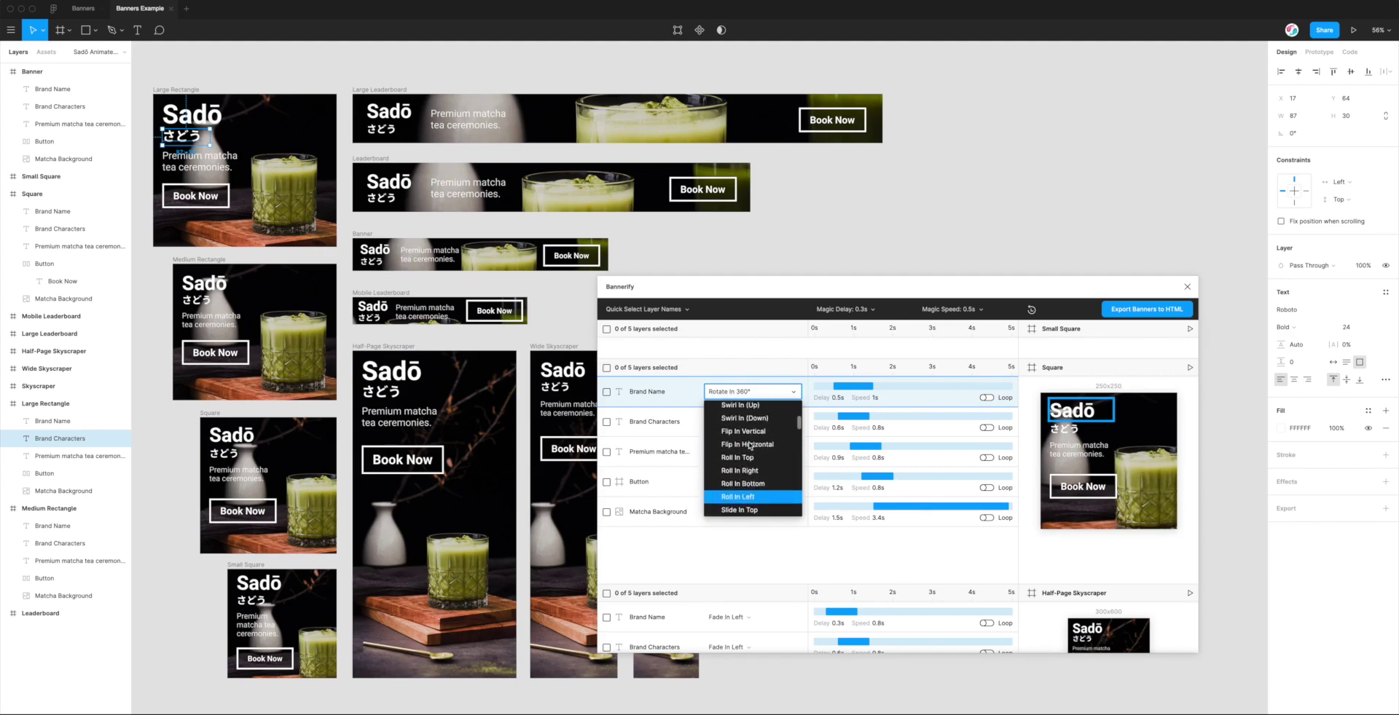
{"action": "scroll", "coordinate": [749, 444], "scroll_direction": "up", "scroll_amount": 3}
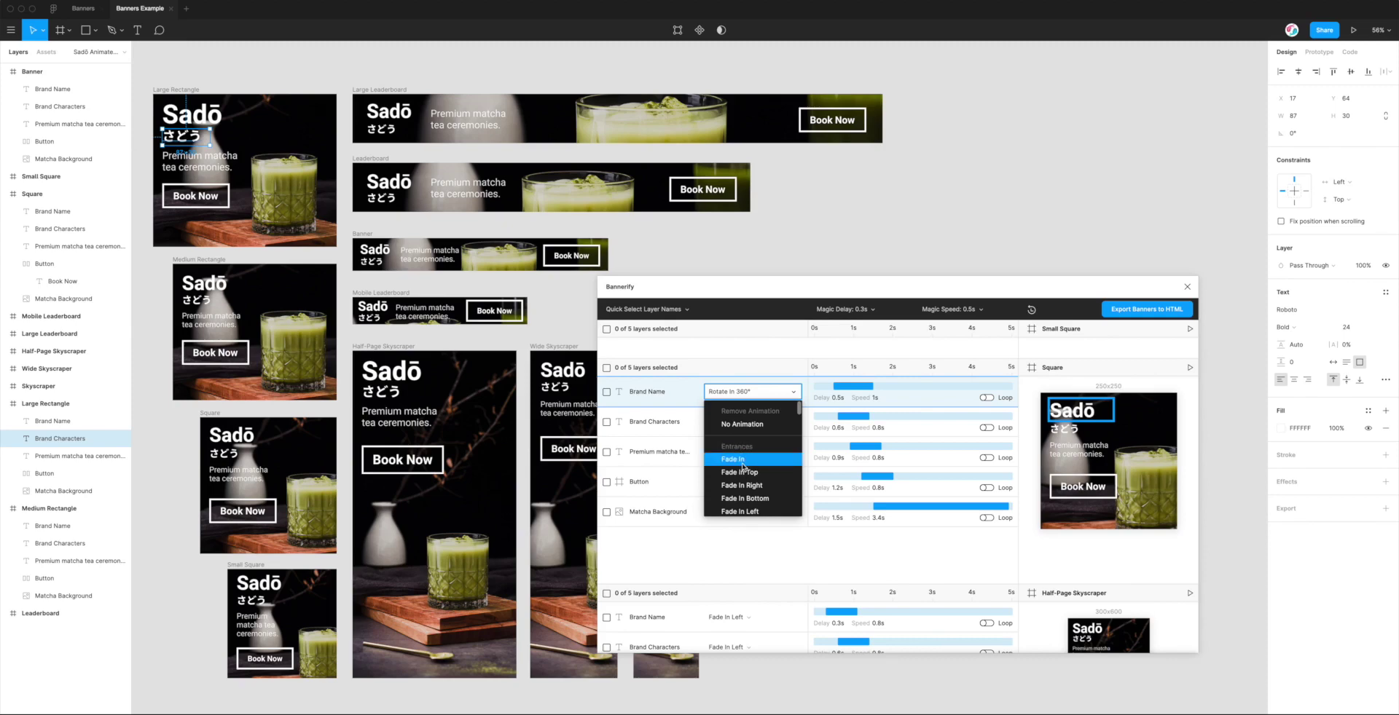
{"action": "scroll", "coordinate": [744, 473], "scroll_direction": "down", "scroll_amount": 10}
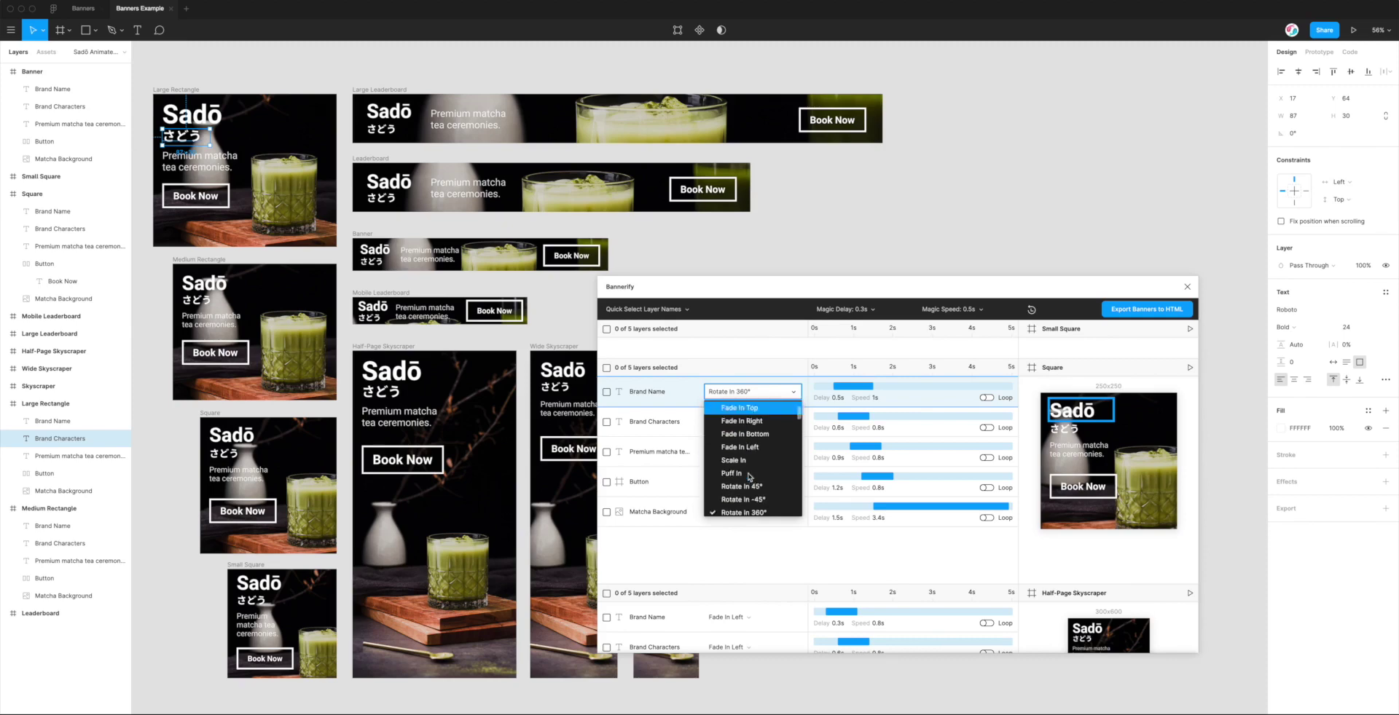
{"action": "scroll", "coordinate": [749, 477], "scroll_direction": "down", "scroll_amount": 3}
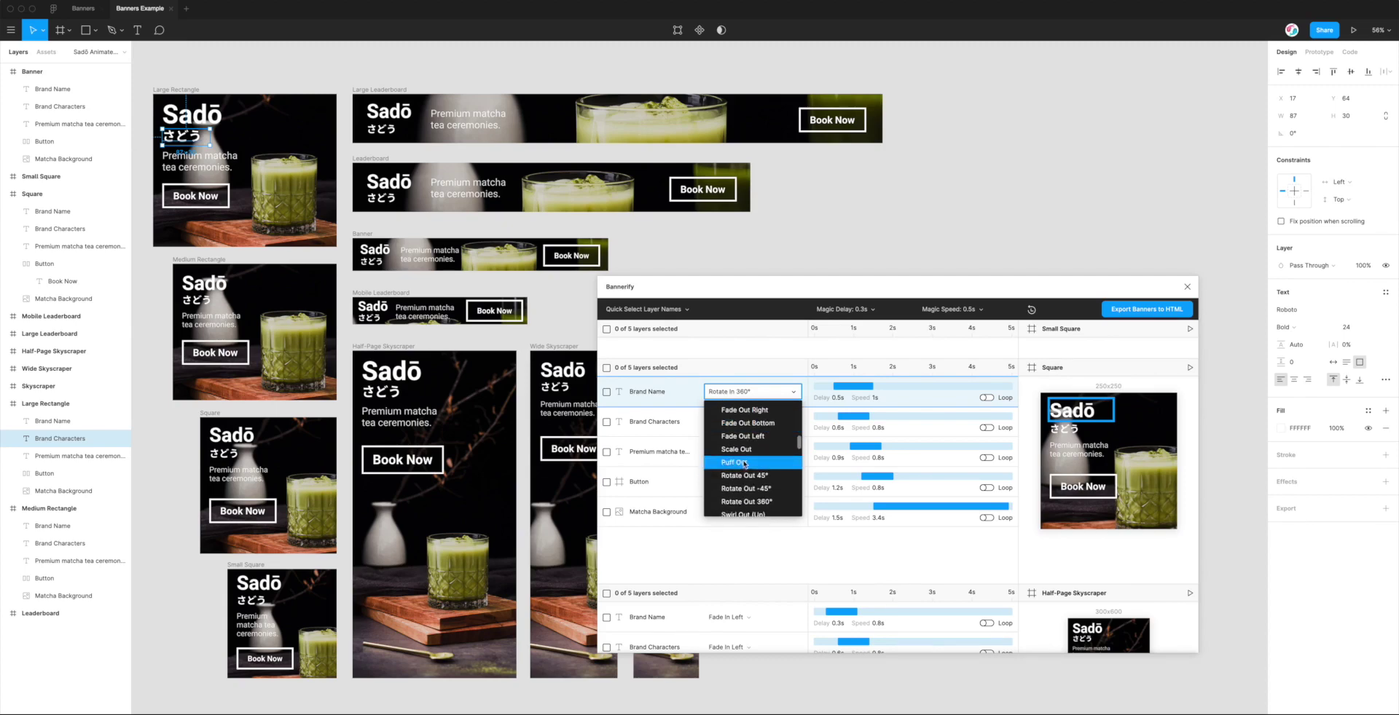
{"action": "left_click", "coordinate": [741, 450]}
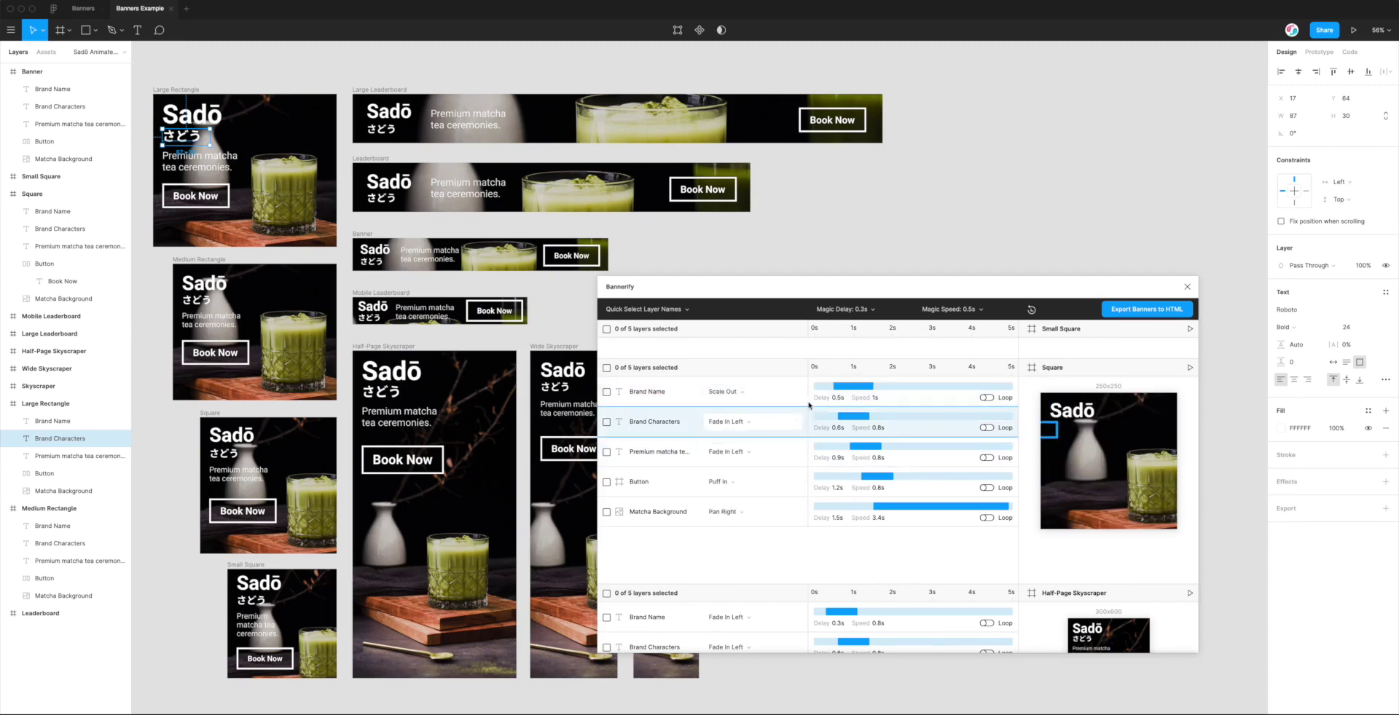
Step: Push Brand Name's Scale Out later in the timeline, then switch it to Scale Up
{"action": "left_click_drag", "start_coordinate": [865, 387], "coordinate": [936, 389]}
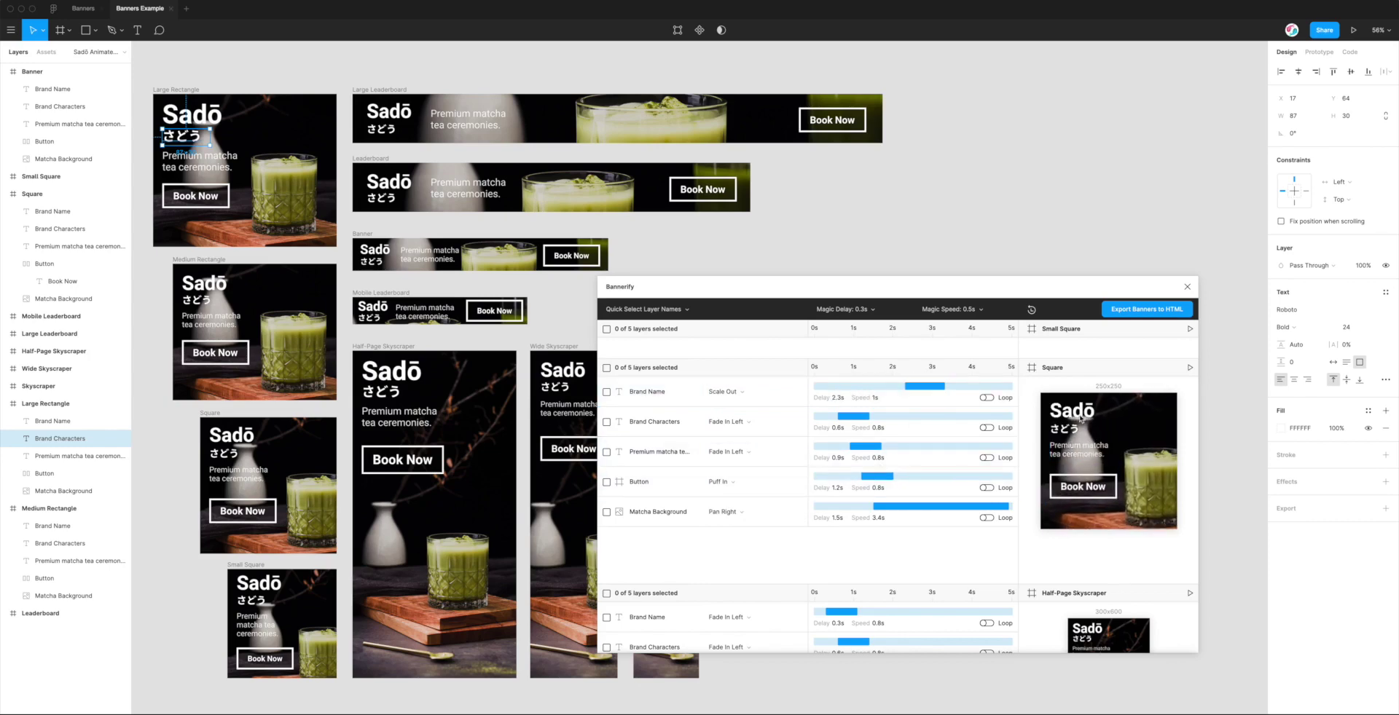
{"action": "left_click", "coordinate": [750, 393]}
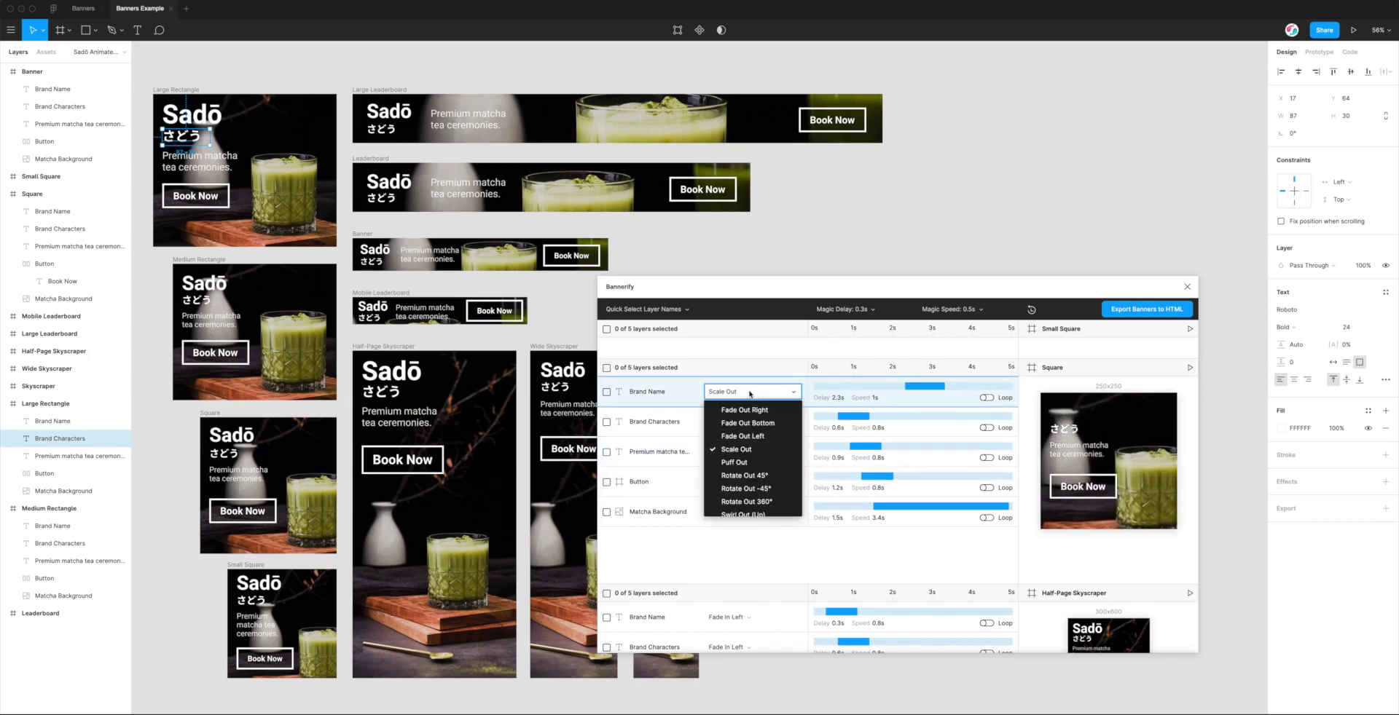
{"action": "scroll", "coordinate": [754, 487], "scroll_direction": "down", "scroll_amount": 5}
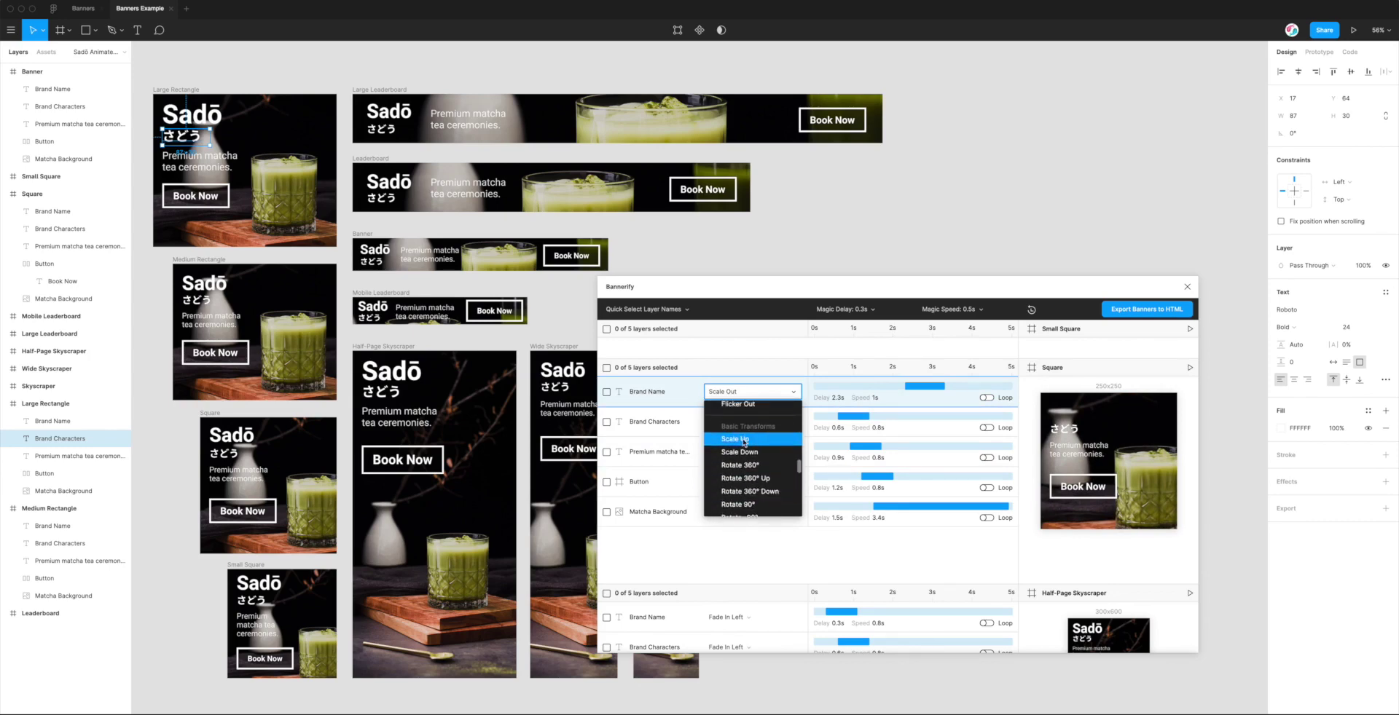
{"action": "left_click", "coordinate": [749, 443]}
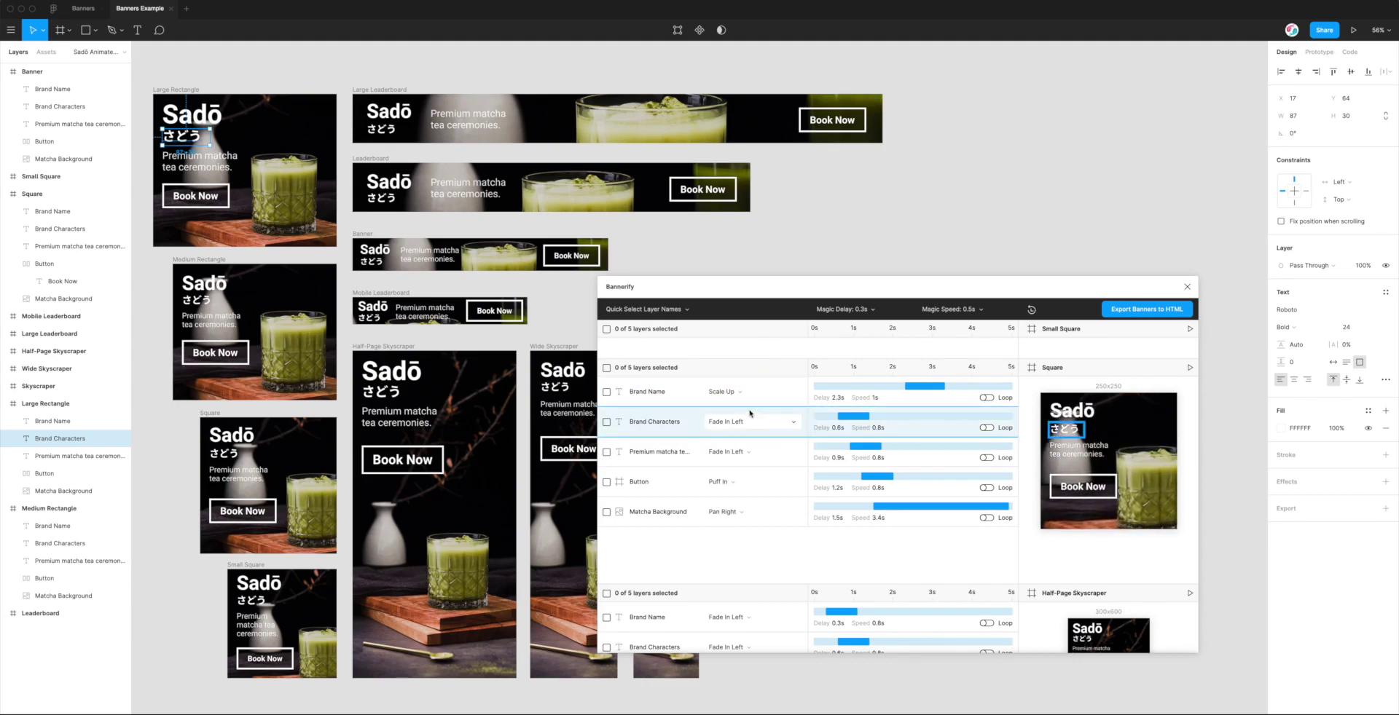
Step: Set Brand Name to Heartbeat with a 1.2s delay and 2.1s duration
{"action": "left_click", "coordinate": [736, 392]}
{"action": "scroll", "coordinate": [752, 447], "scroll_direction": "down", "scroll_amount": 2}
{"action": "scroll", "coordinate": [751, 449], "scroll_direction": "down", "scroll_amount": 1}
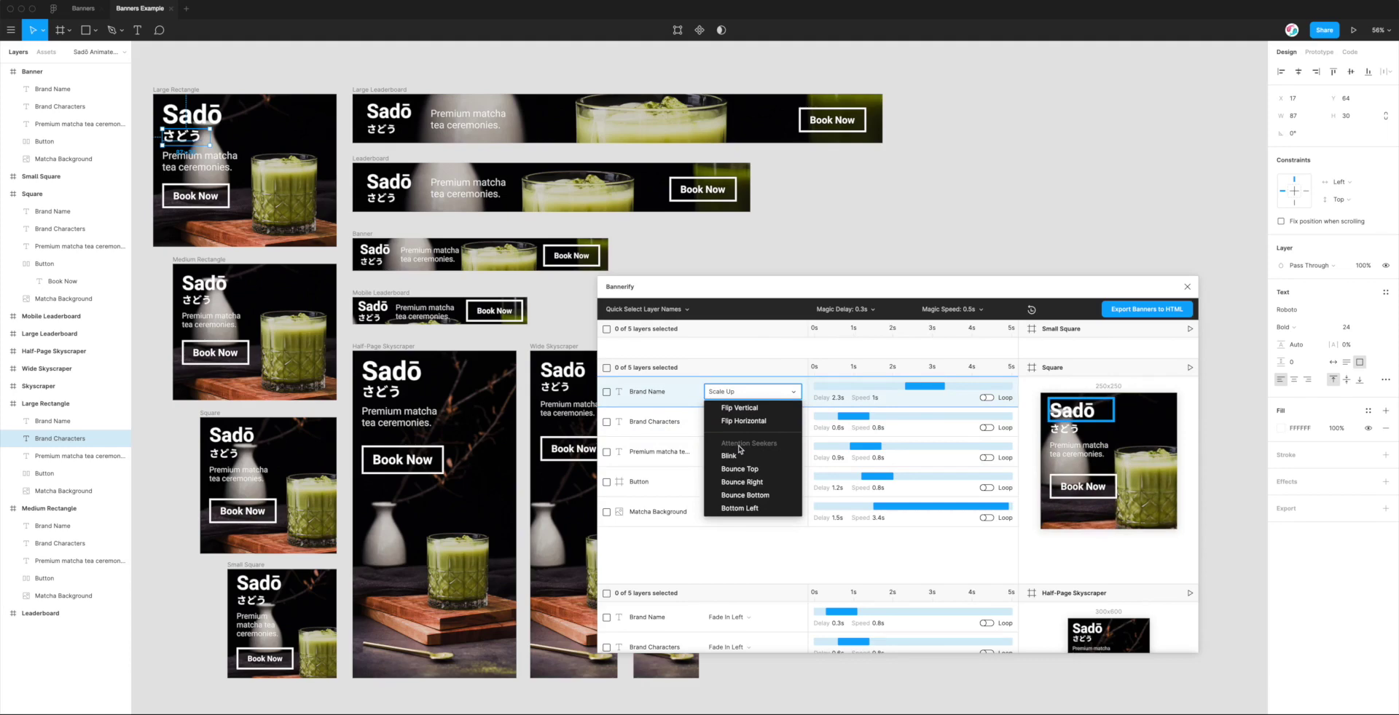
{"action": "scroll", "coordinate": [748, 451], "scroll_direction": "down", "scroll_amount": 4}
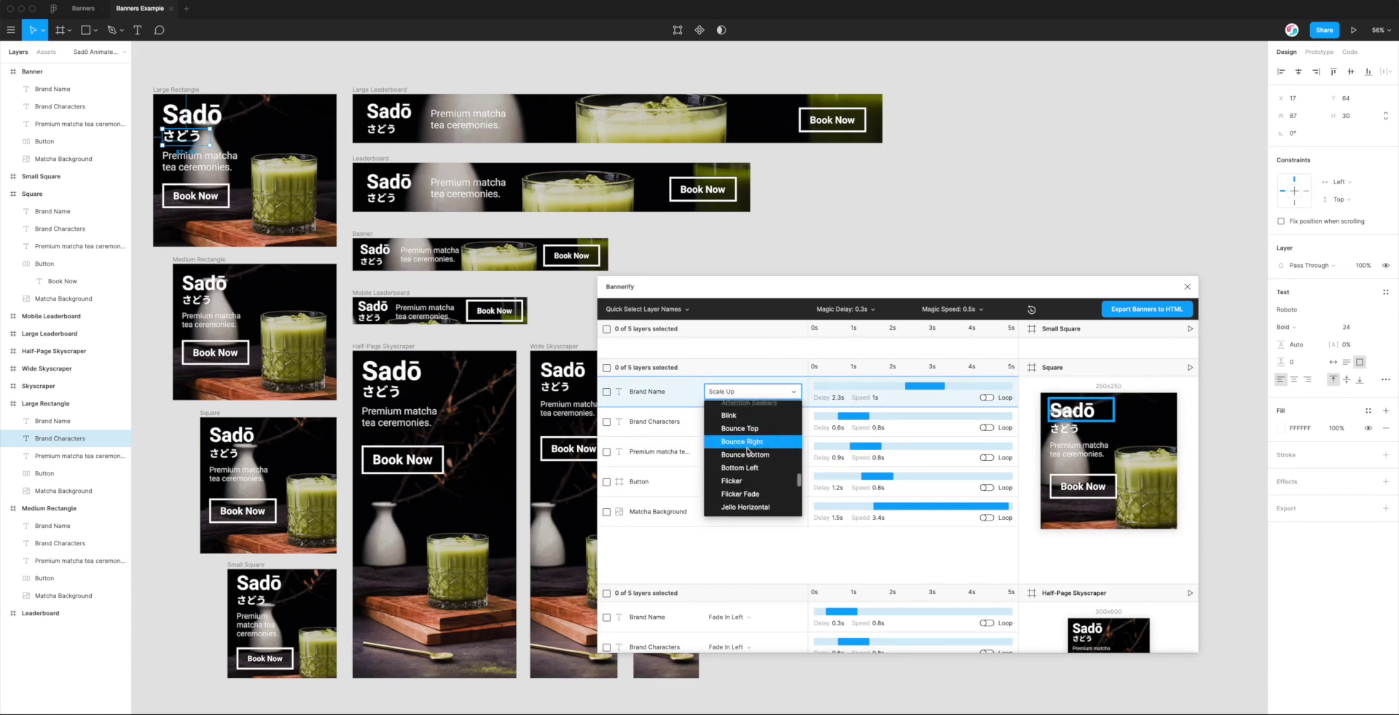
{"action": "scroll", "coordinate": [749, 462], "scroll_direction": "down", "scroll_amount": 3}
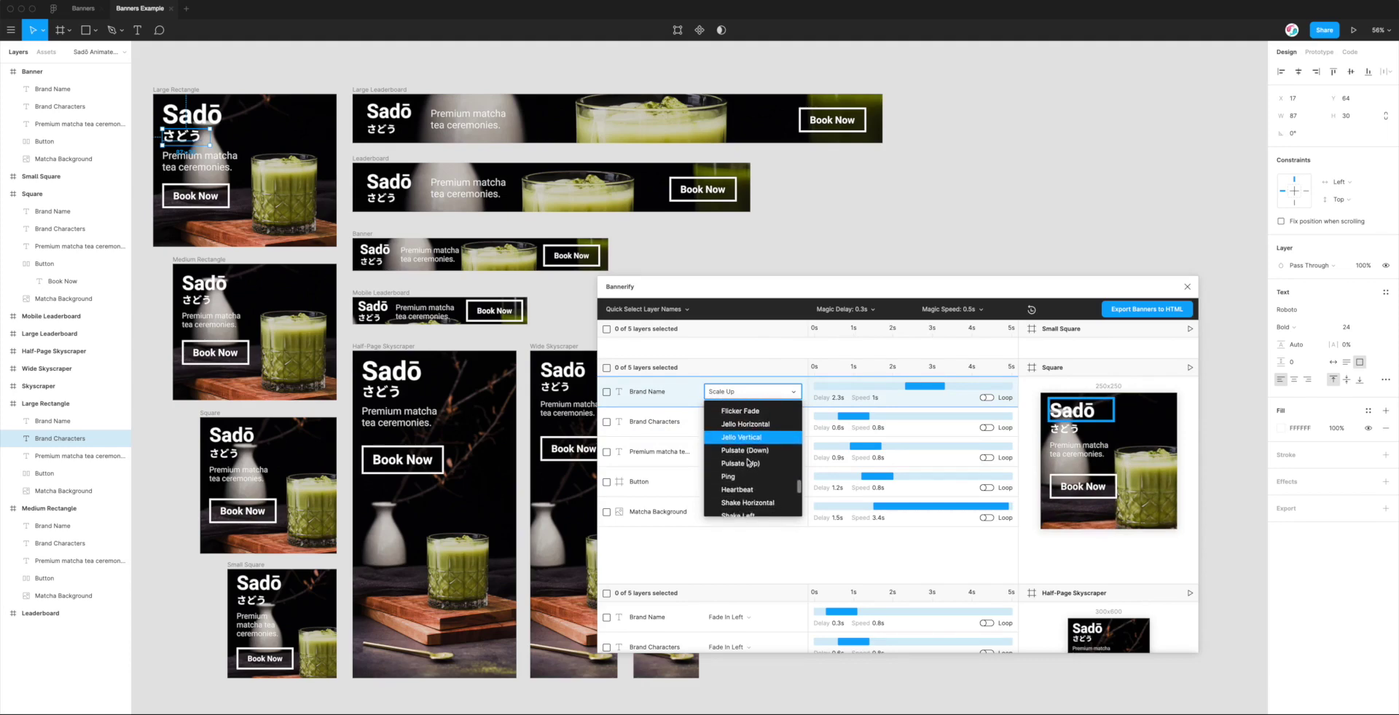
{"action": "scroll", "coordinate": [754, 470], "scroll_direction": "down", "scroll_amount": 1}
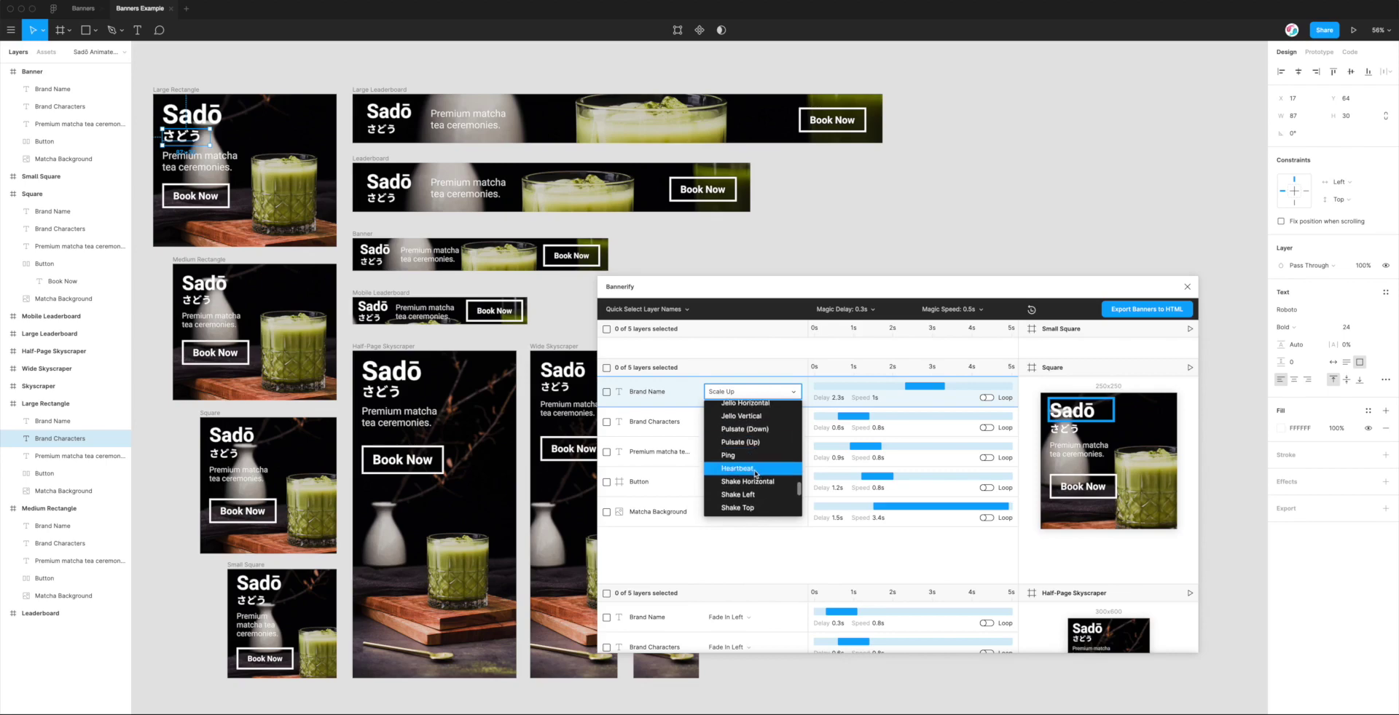
{"action": "scroll", "coordinate": [756, 467], "scroll_direction": "down", "scroll_amount": 1}
{"action": "left_click", "coordinate": [742, 459]}
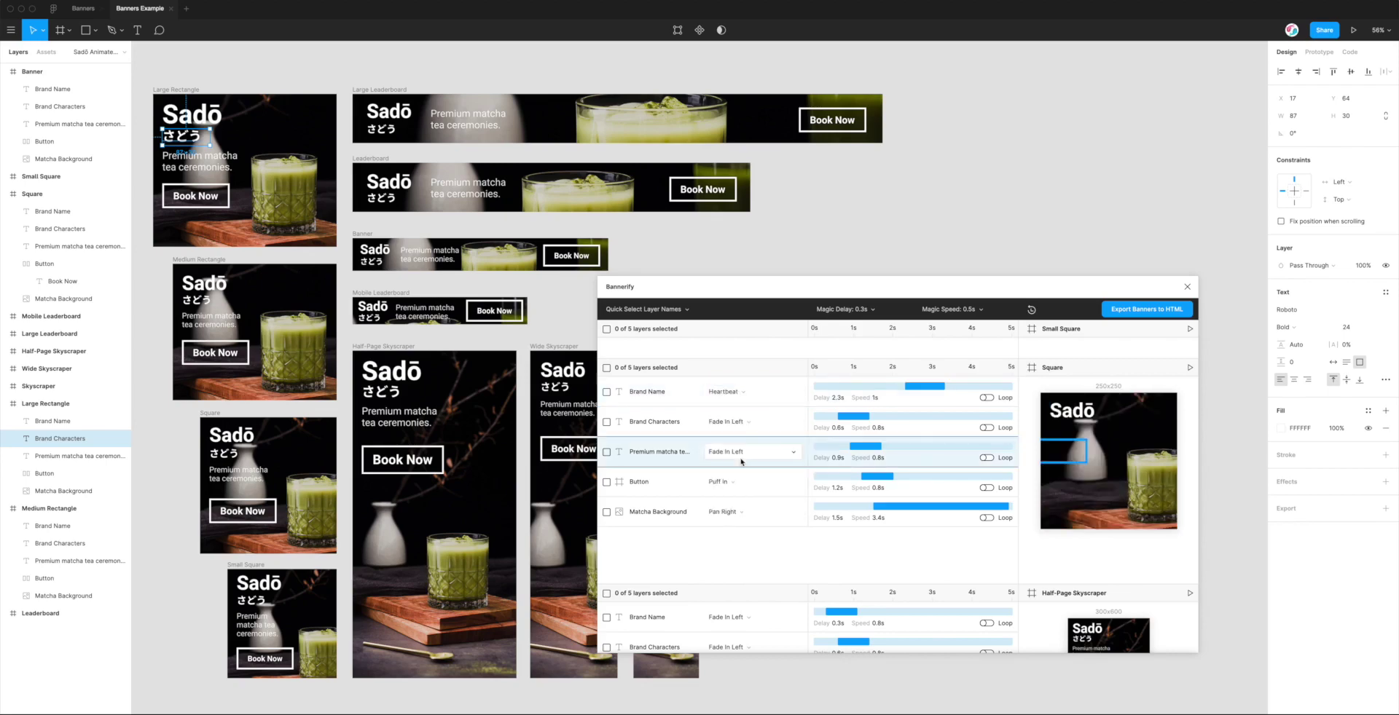
{"action": "left_click_drag", "start_coordinate": [905, 386], "coordinate": [861, 386]}
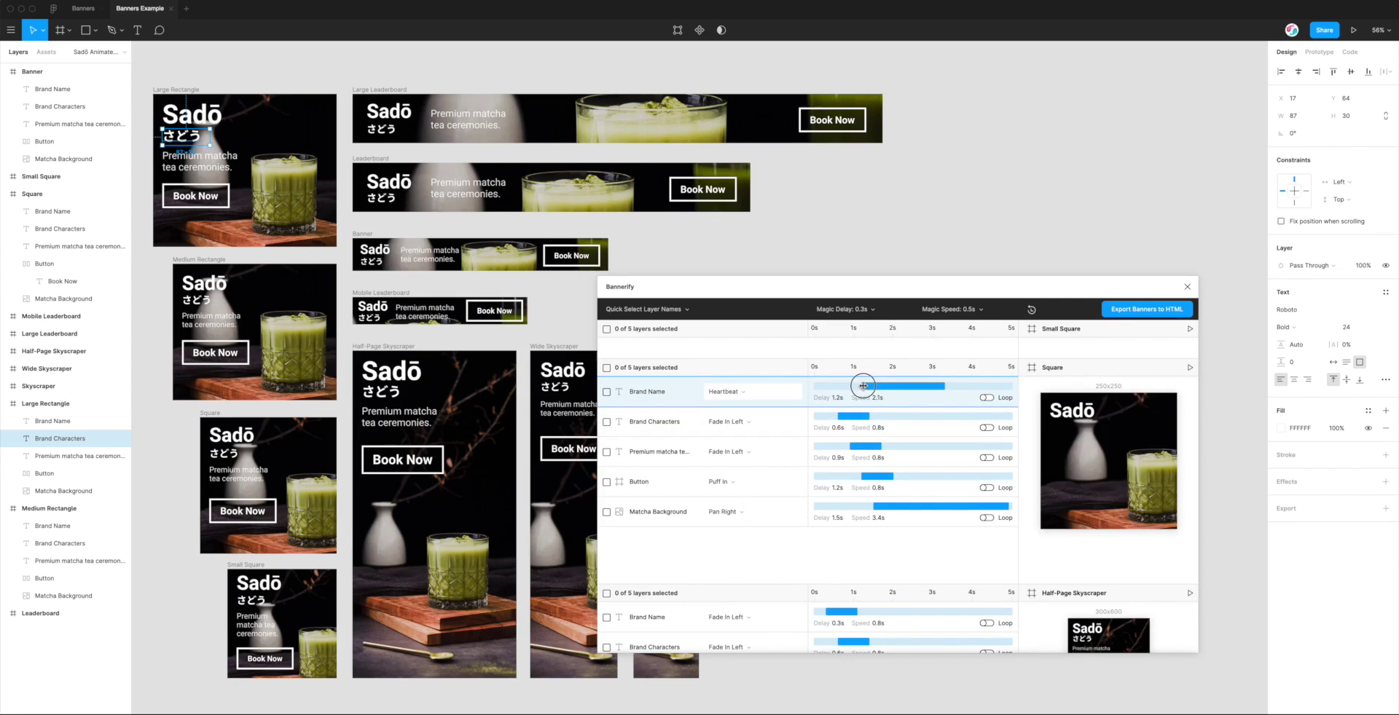
Step: Loop the Brand Name animation, switch it to Jello Vertical, and make it shorter and earlier
{"action": "left_click", "coordinate": [986, 398]}
{"action": "left_click", "coordinate": [751, 392]}
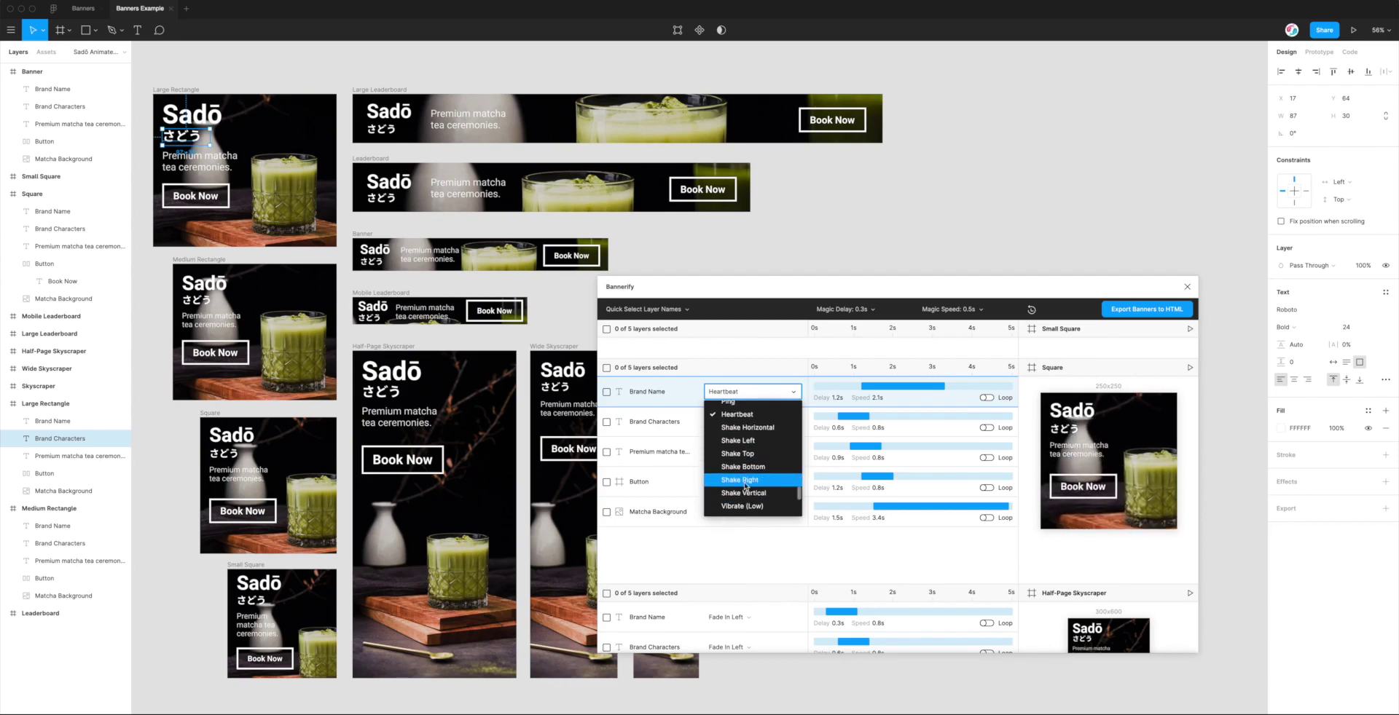
{"action": "scroll", "coordinate": [738, 467], "scroll_direction": "up", "scroll_amount": 3}
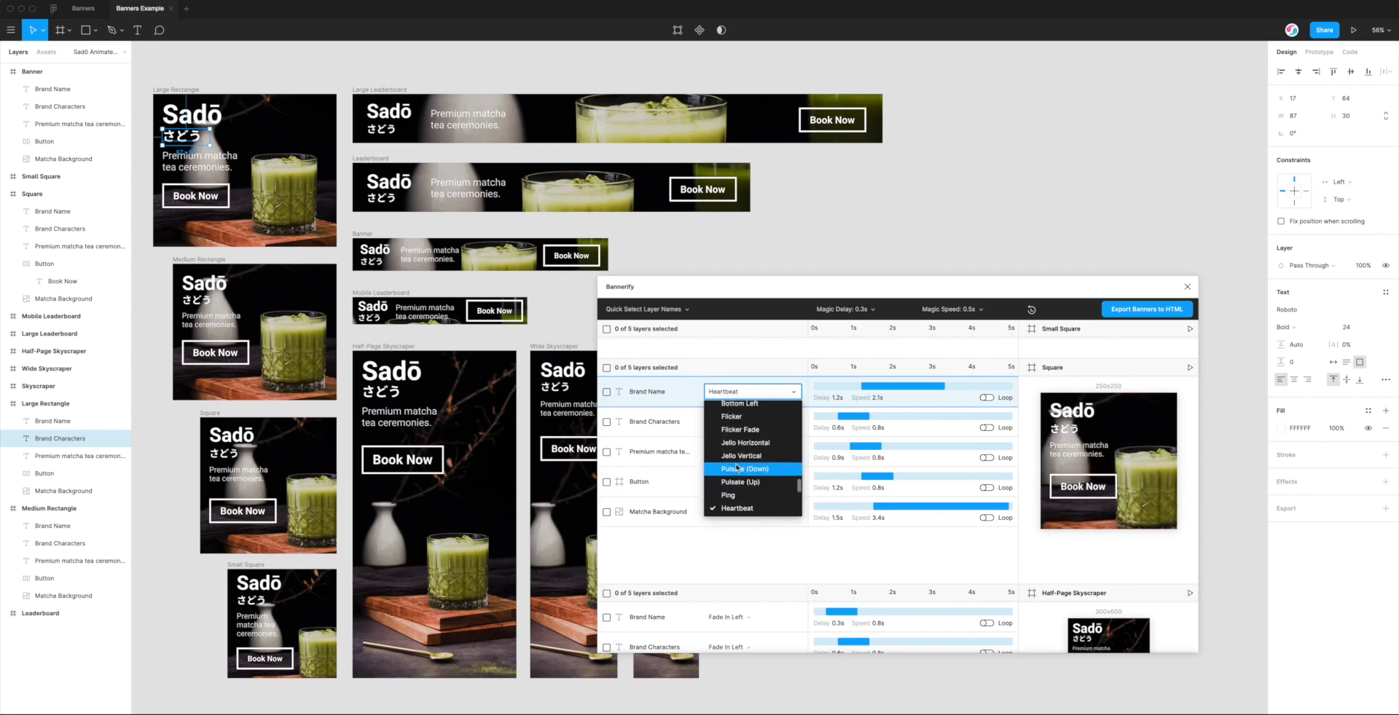
{"action": "left_click", "coordinate": [742, 427]}
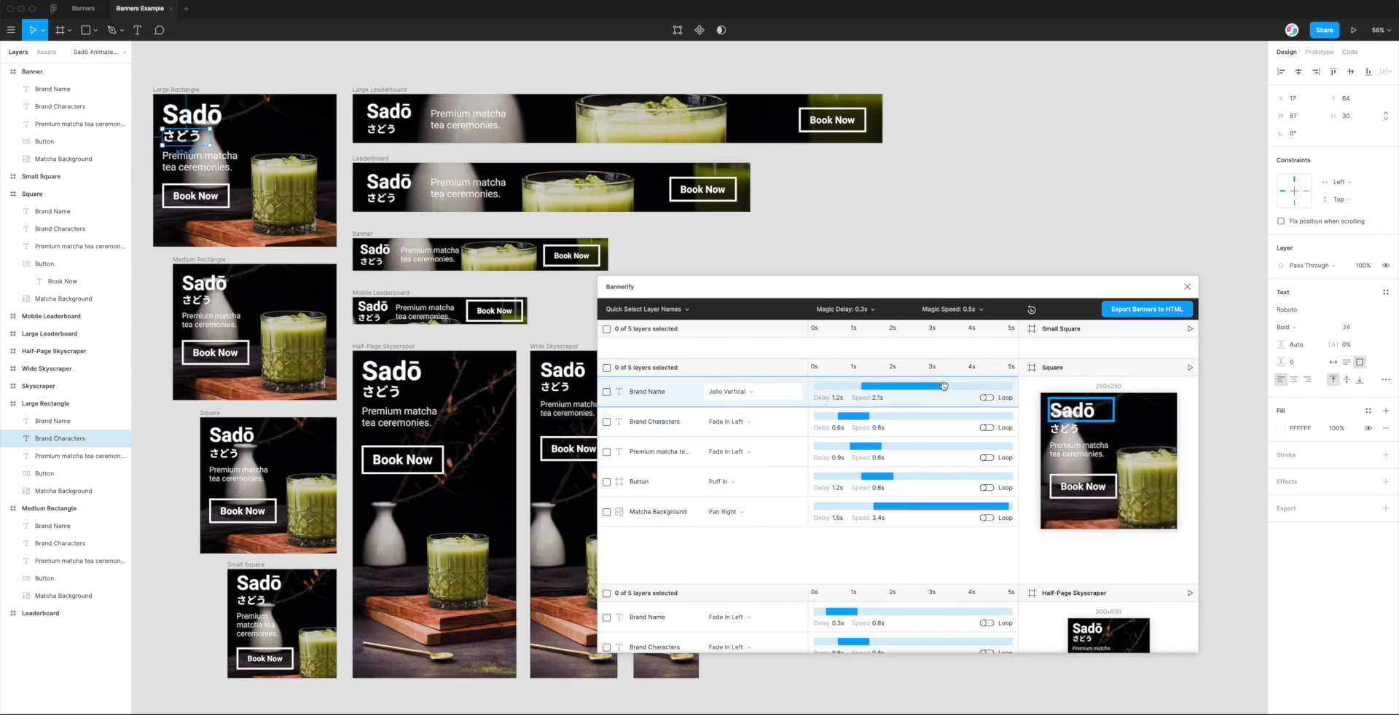
{"action": "left_click_drag", "start_coordinate": [942, 386], "coordinate": [876, 387]}
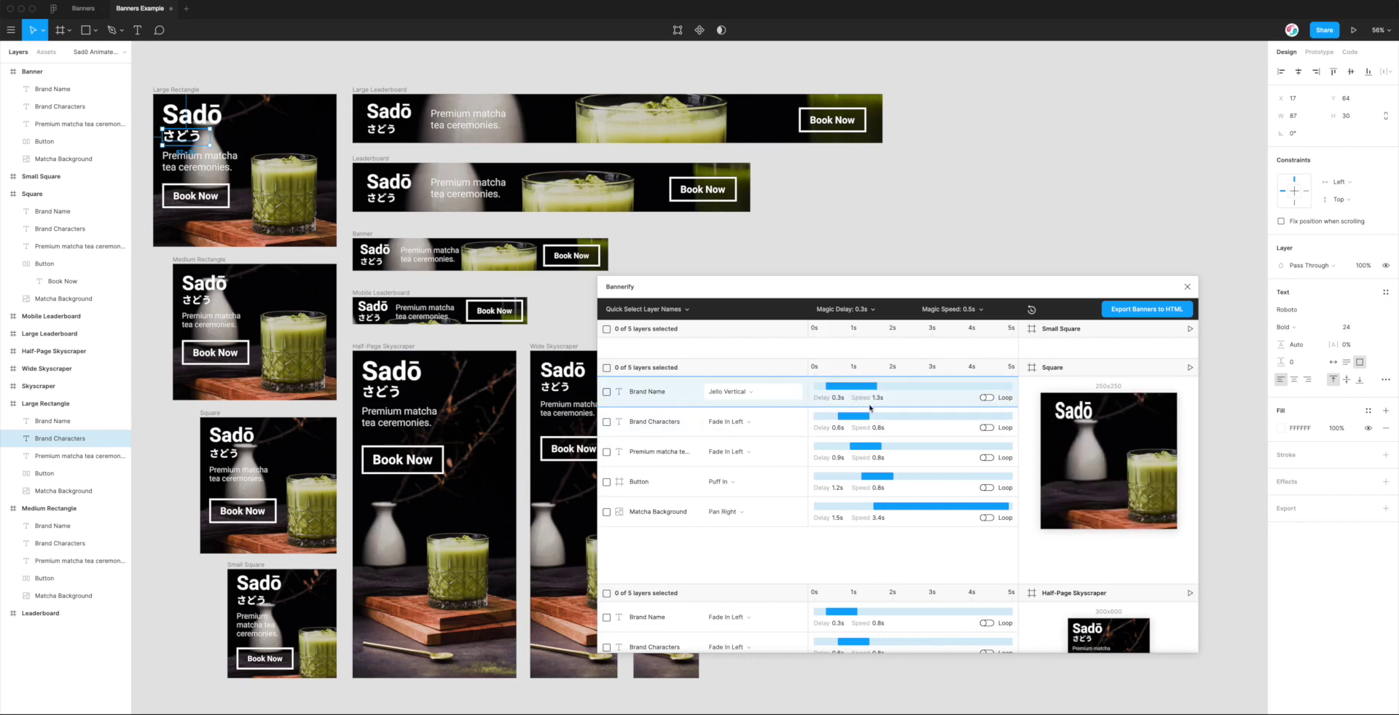
Step: Try Jello Horizontal and Pulsate (Down), then settle Brand Name on Fade In Top
{"action": "left_click", "coordinate": [751, 394]}
{"action": "left_click", "coordinate": [753, 443]}
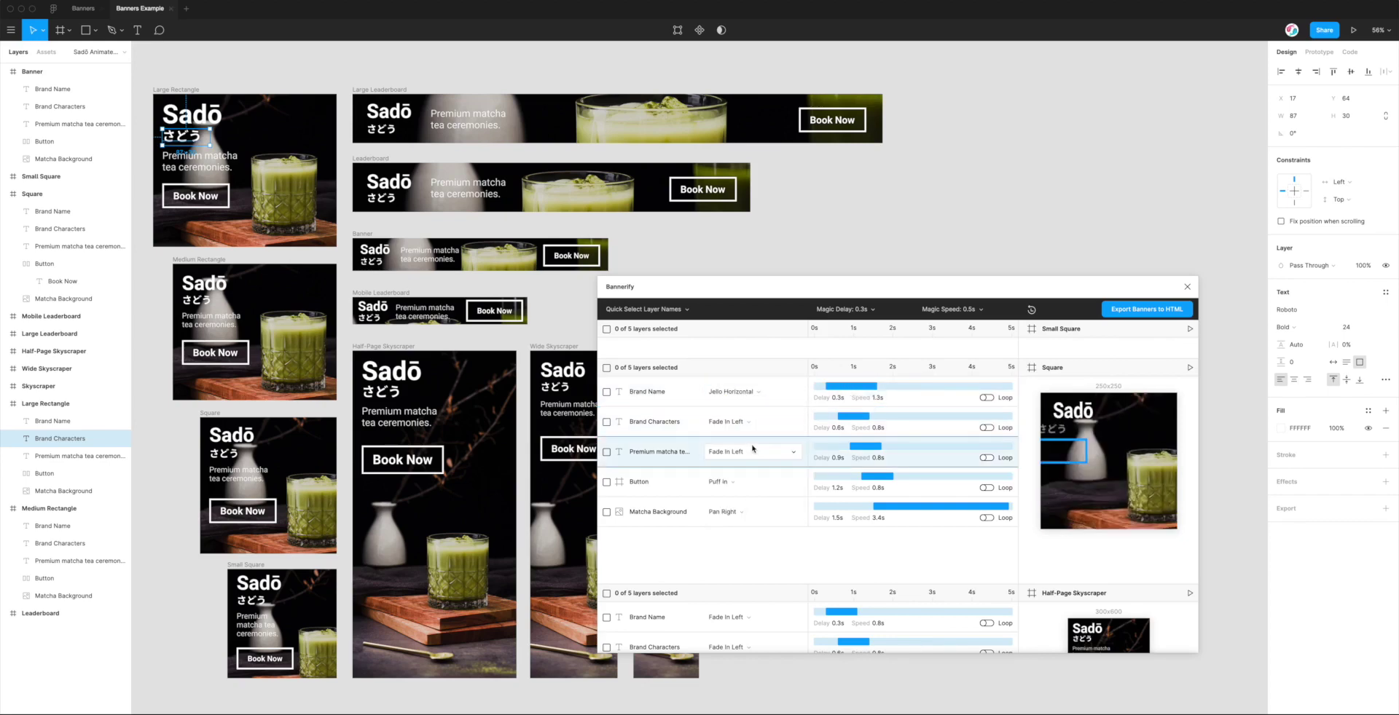
{"action": "left_click", "coordinate": [744, 392]}
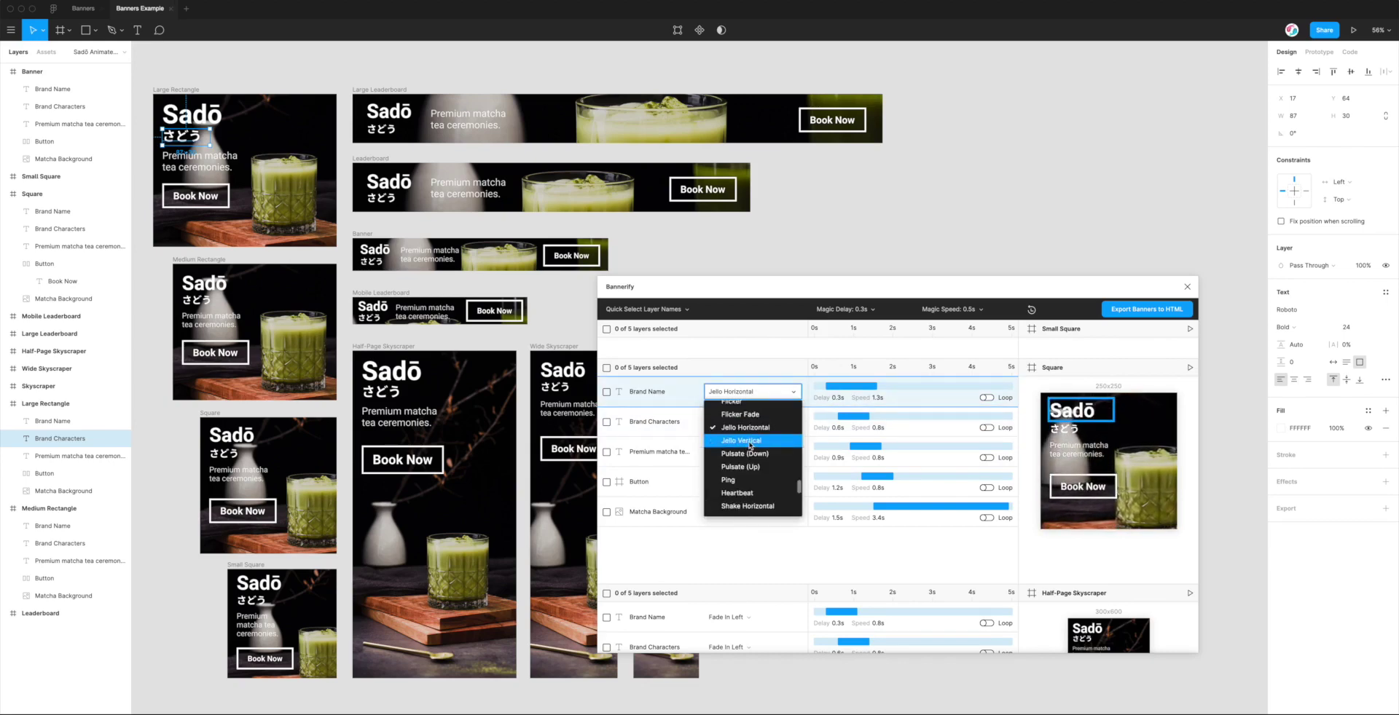
{"action": "left_click", "coordinate": [746, 454]}
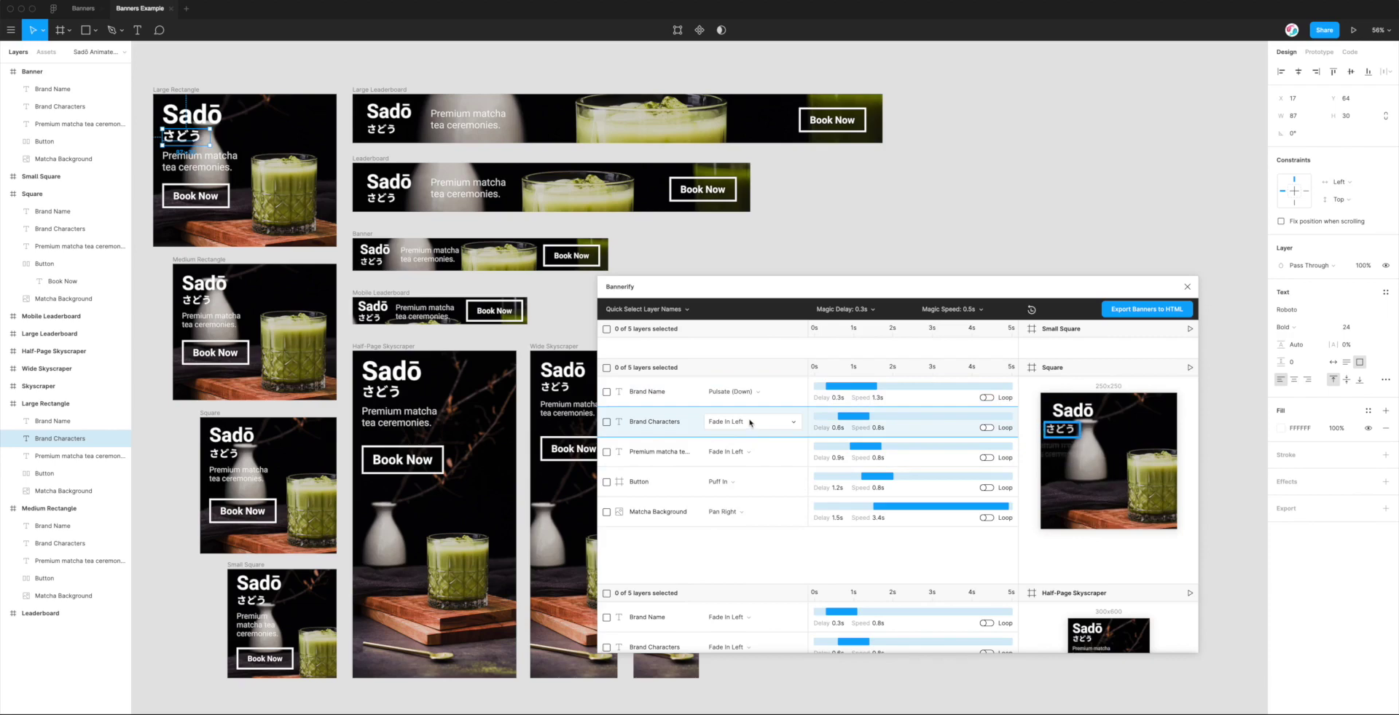
{"action": "left_click", "coordinate": [749, 392]}
{"action": "scroll", "coordinate": [748, 456], "scroll_direction": "up", "scroll_amount": 10}
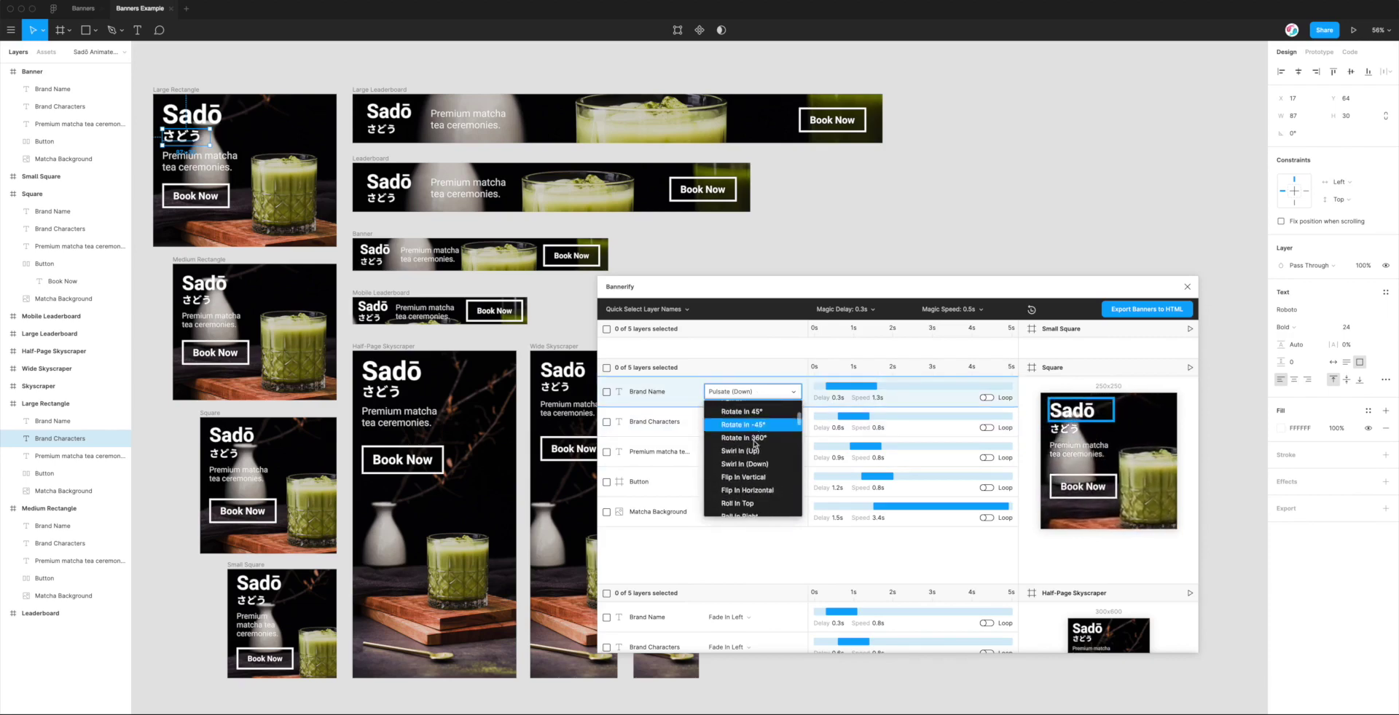
{"action": "left_click", "coordinate": [749, 466]}
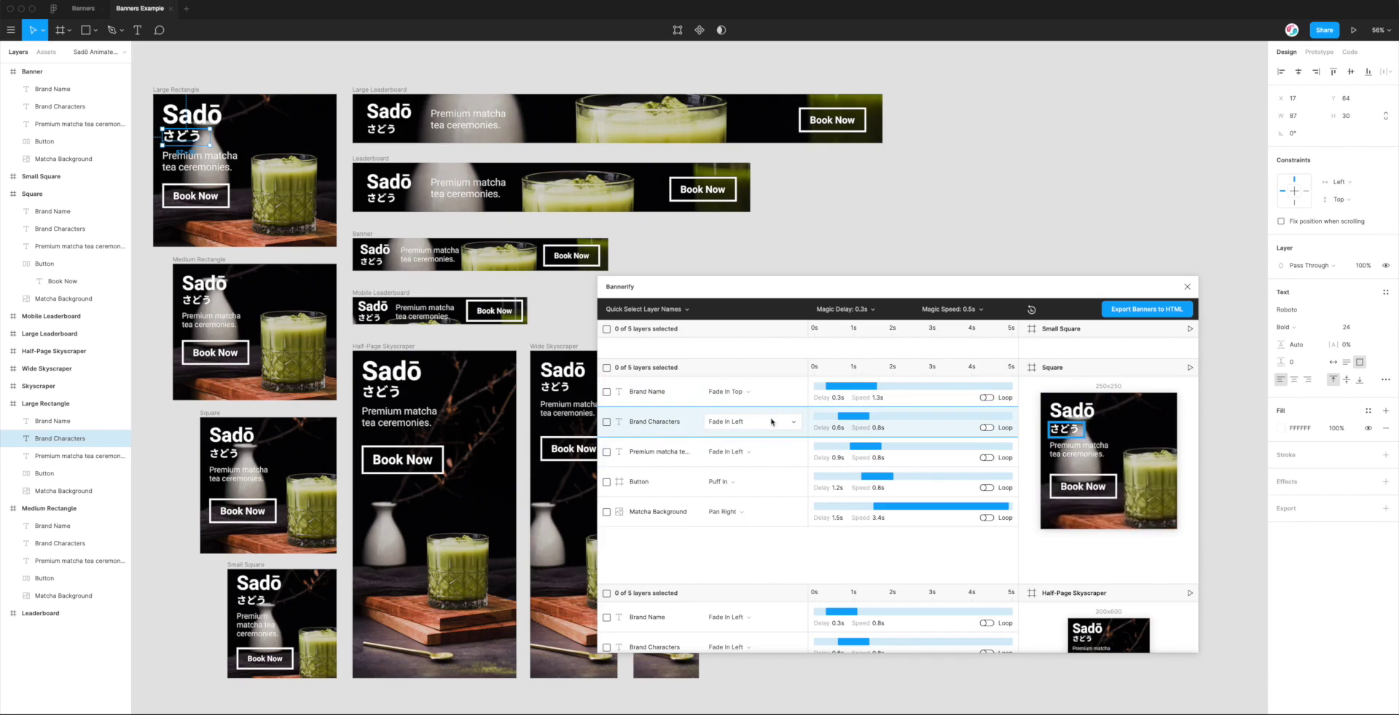
{"action": "scroll", "coordinate": [771, 390], "scroll_direction": "up", "scroll_amount": 3}
{"action": "scroll", "coordinate": [771, 389], "scroll_direction": "up", "scroll_amount": 2}
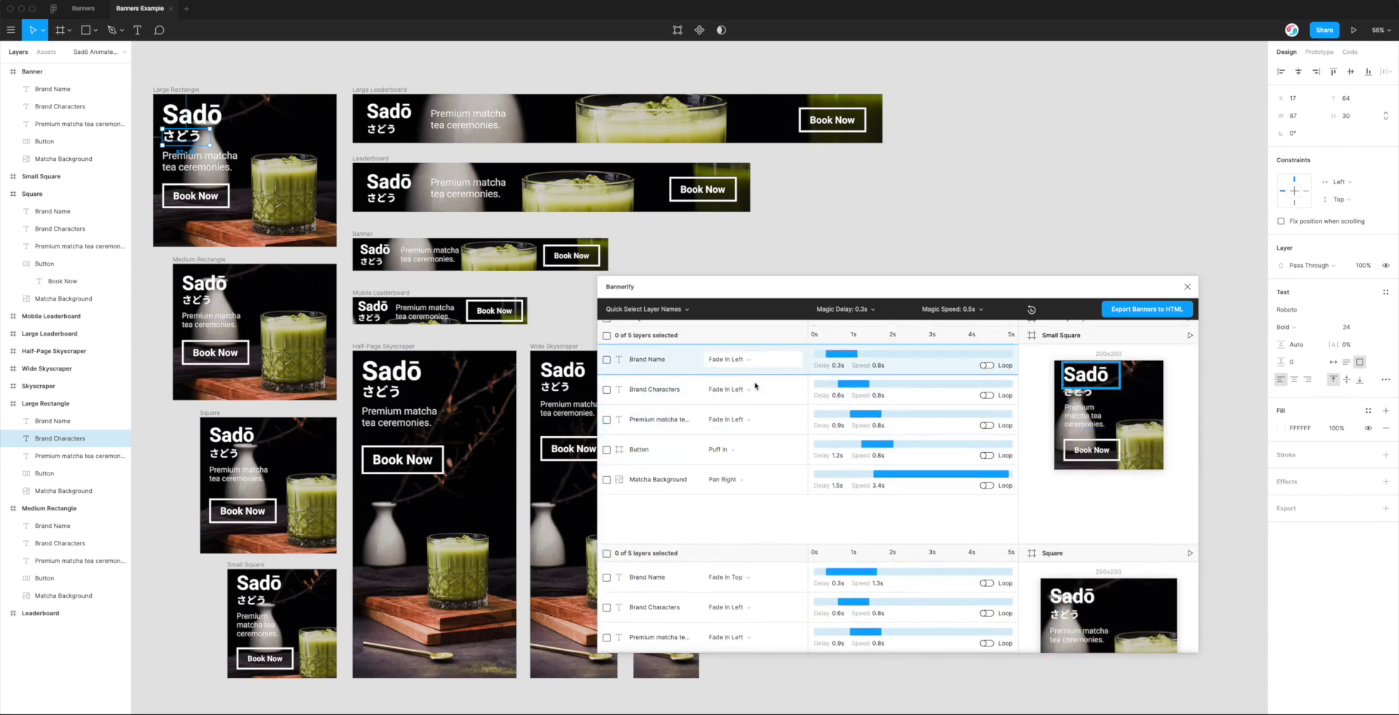
{"action": "scroll", "coordinate": [758, 408], "scroll_direction": "up", "scroll_amount": 1}
{"action": "scroll", "coordinate": [761, 419], "scroll_direction": "down", "scroll_amount": 5}
{"action": "scroll", "coordinate": [763, 424], "scroll_direction": "down", "scroll_amount": 2}
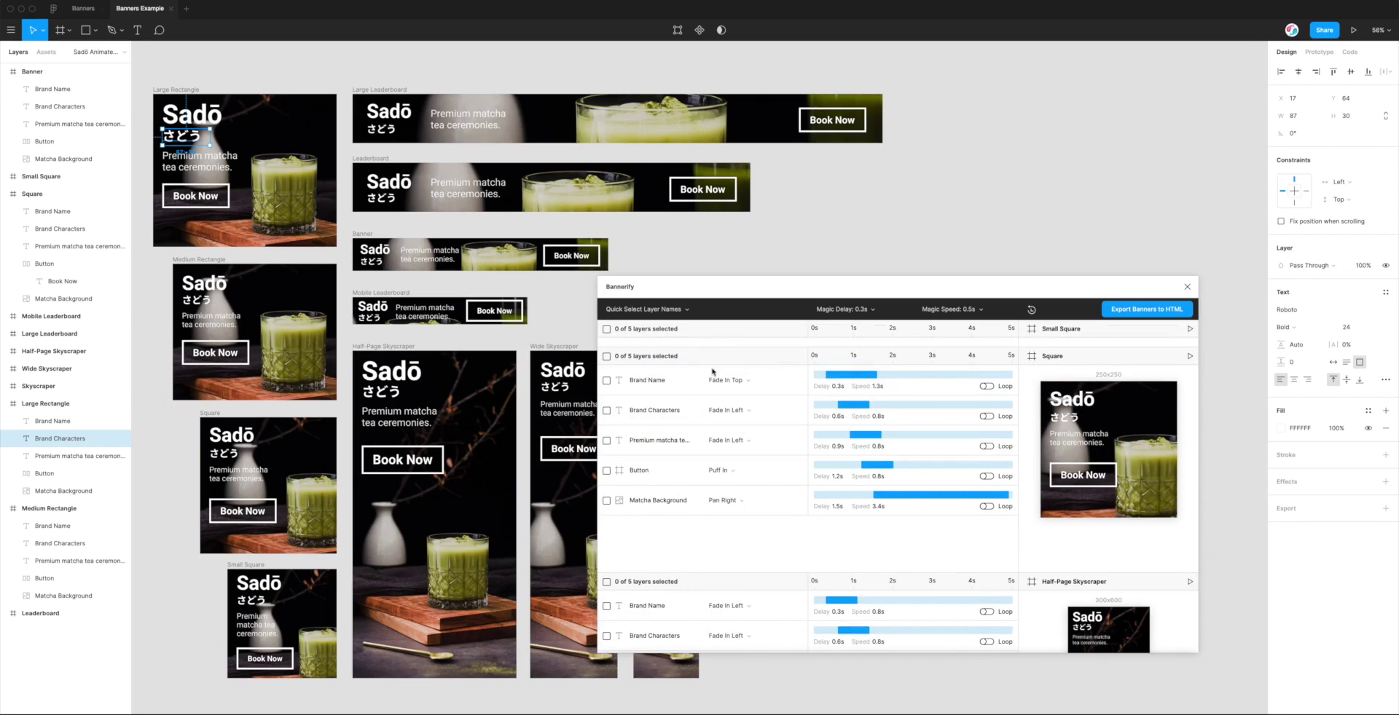
{"action": "scroll", "coordinate": [713, 372], "scroll_direction": "down", "scroll_amount": 1}
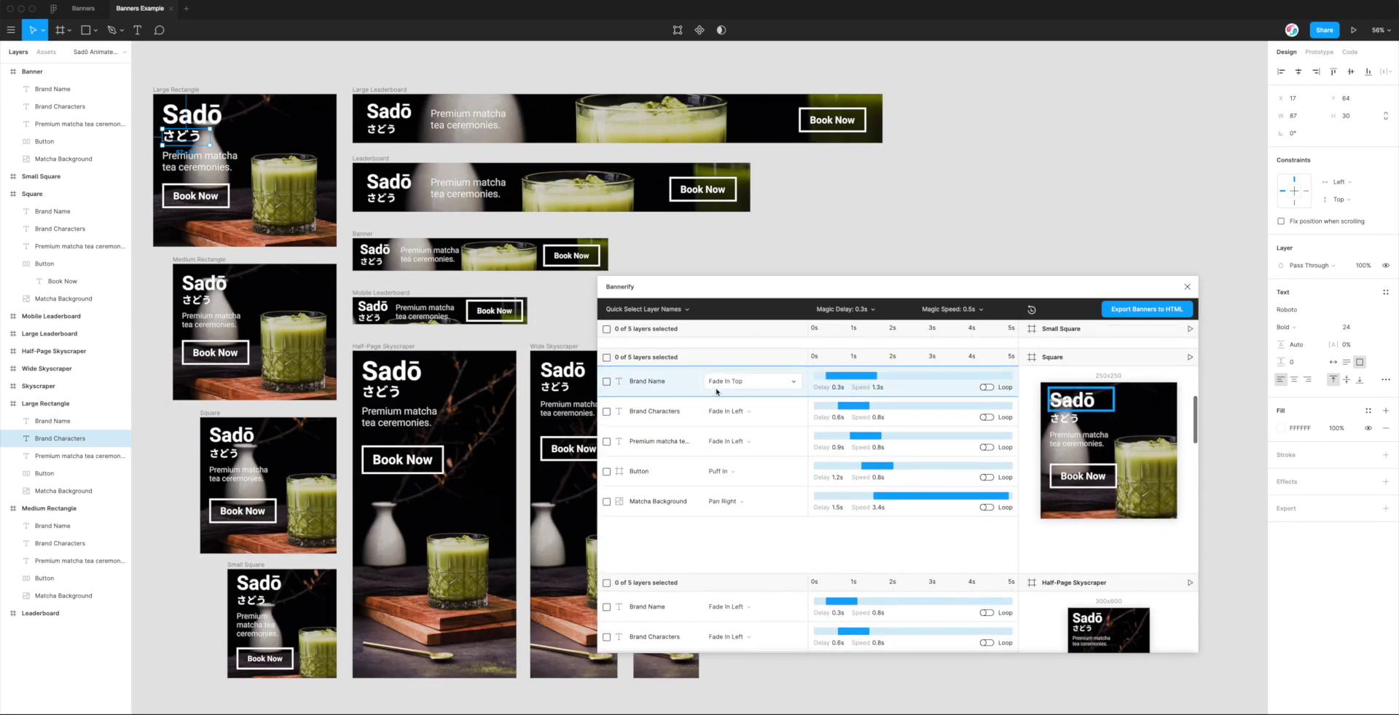
{"action": "scroll", "coordinate": [711, 383], "scroll_direction": "up", "scroll_amount": 1}
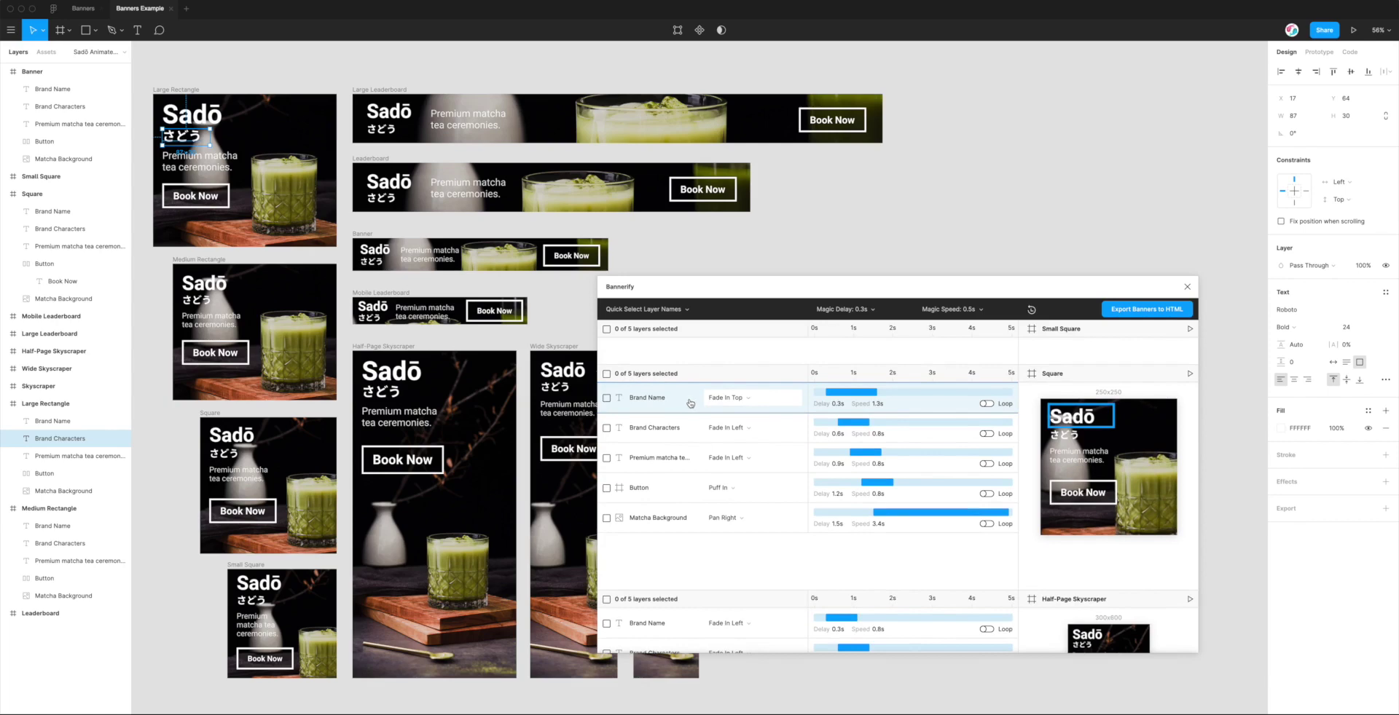
{"action": "scroll", "coordinate": [663, 404], "scroll_direction": "up", "scroll_amount": 1}
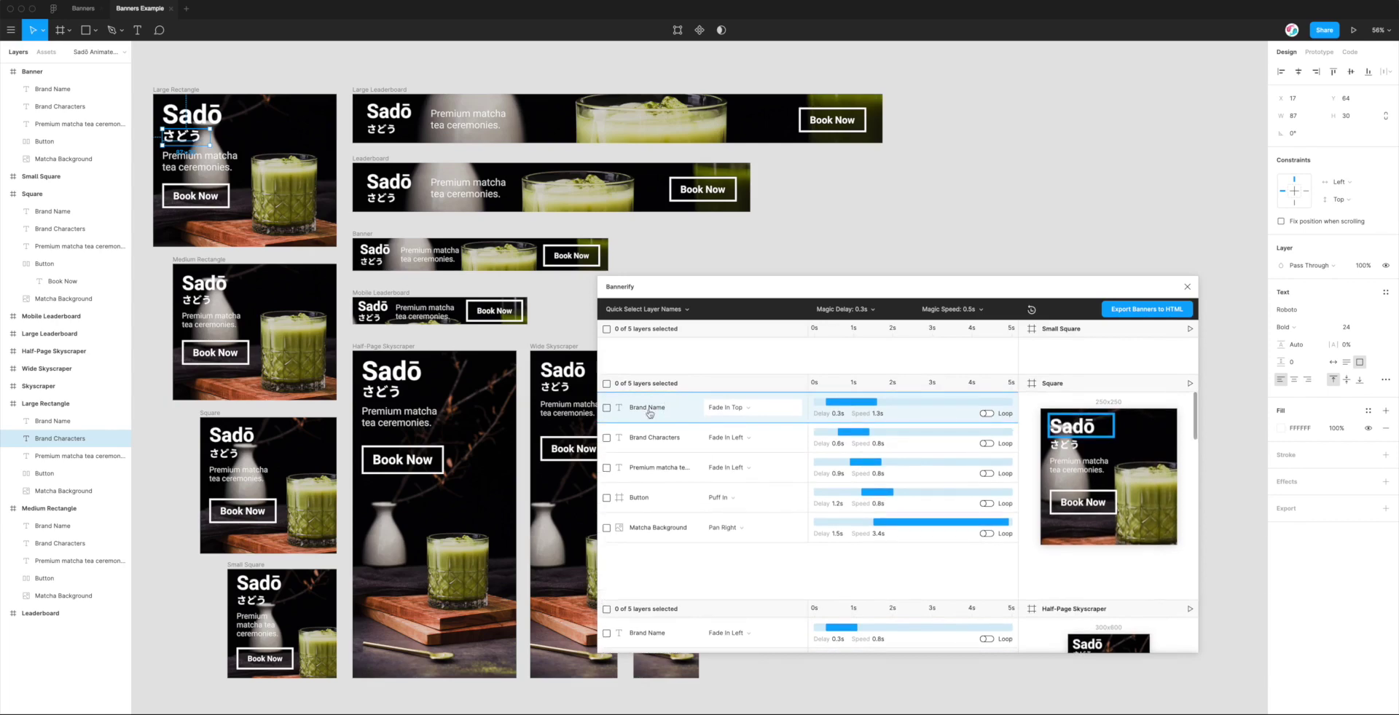
{"action": "scroll", "coordinate": [649, 414], "scroll_direction": "up", "scroll_amount": 1}
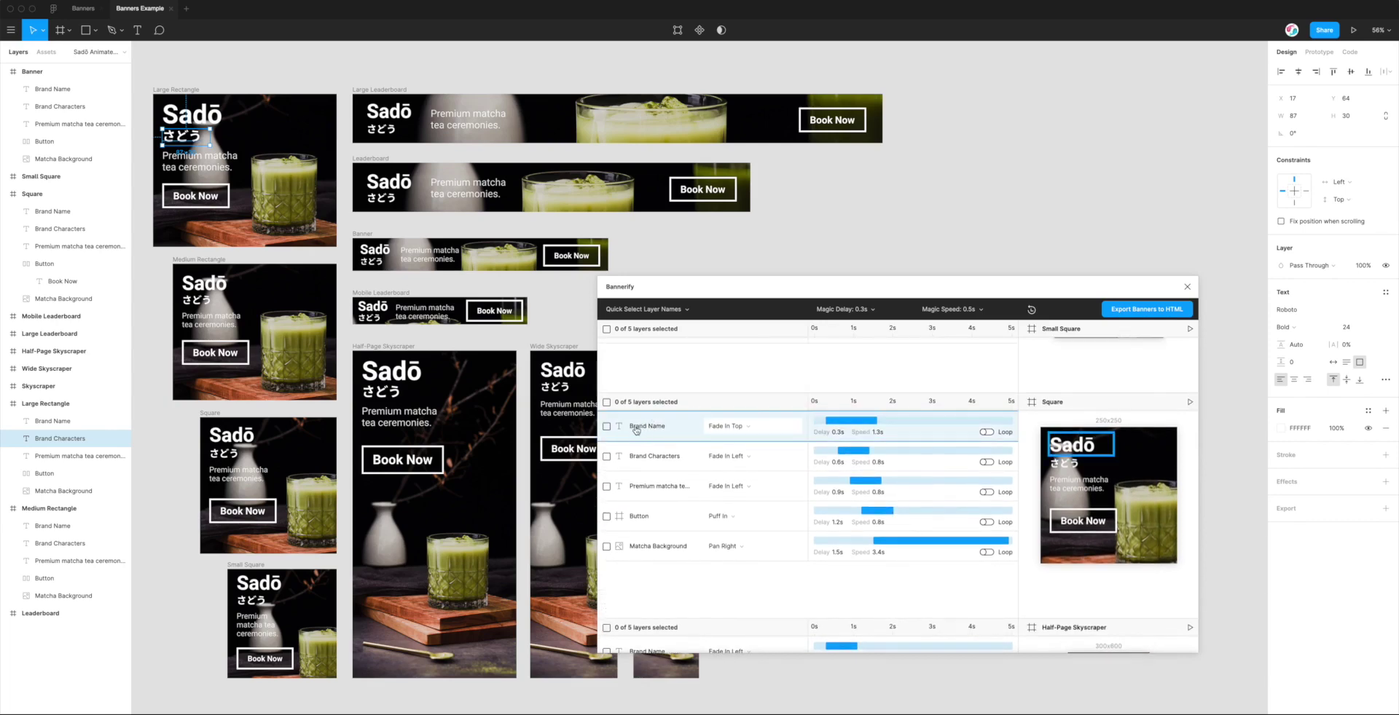
{"action": "left_click", "coordinate": [638, 431]}
{"action": "scroll", "coordinate": [639, 408], "scroll_direction": "up", "scroll_amount": 5}
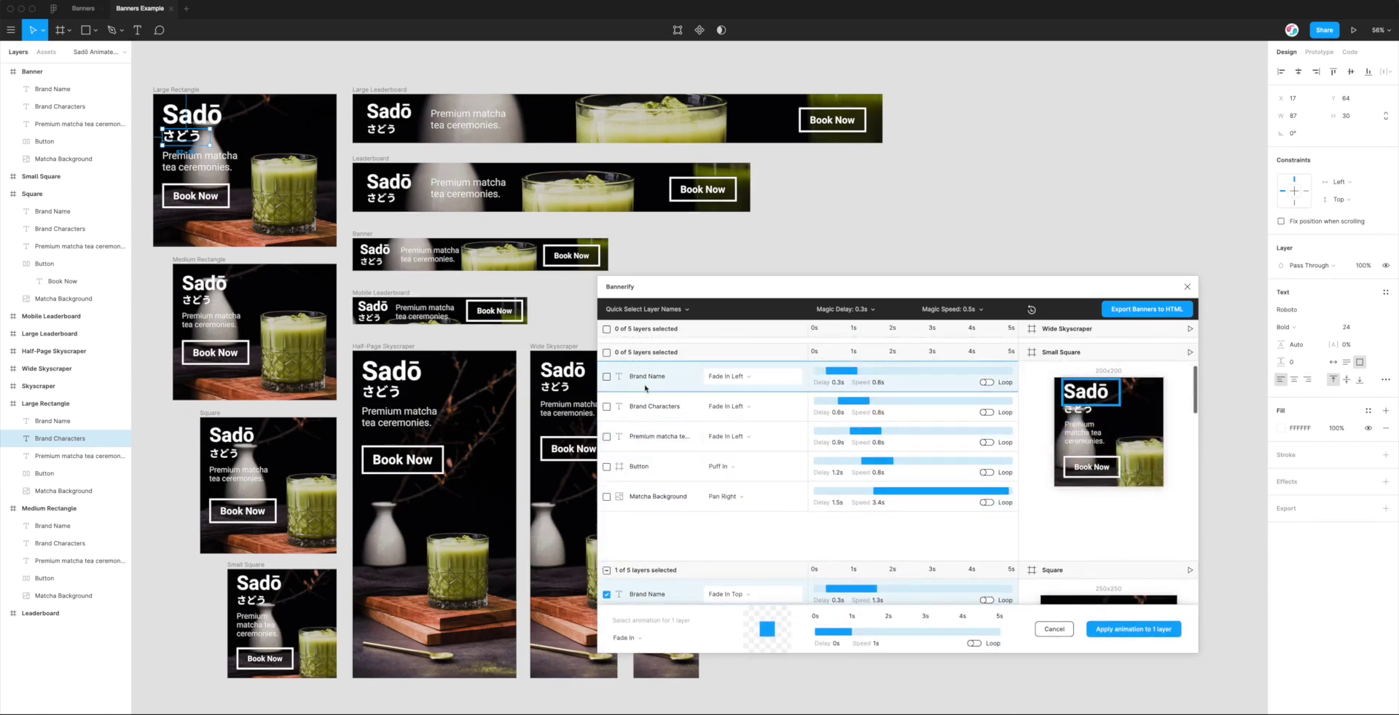
{"action": "left_click", "coordinate": [639, 390]}
{"action": "scroll", "coordinate": [641, 415], "scroll_direction": "up", "scroll_amount": 2}
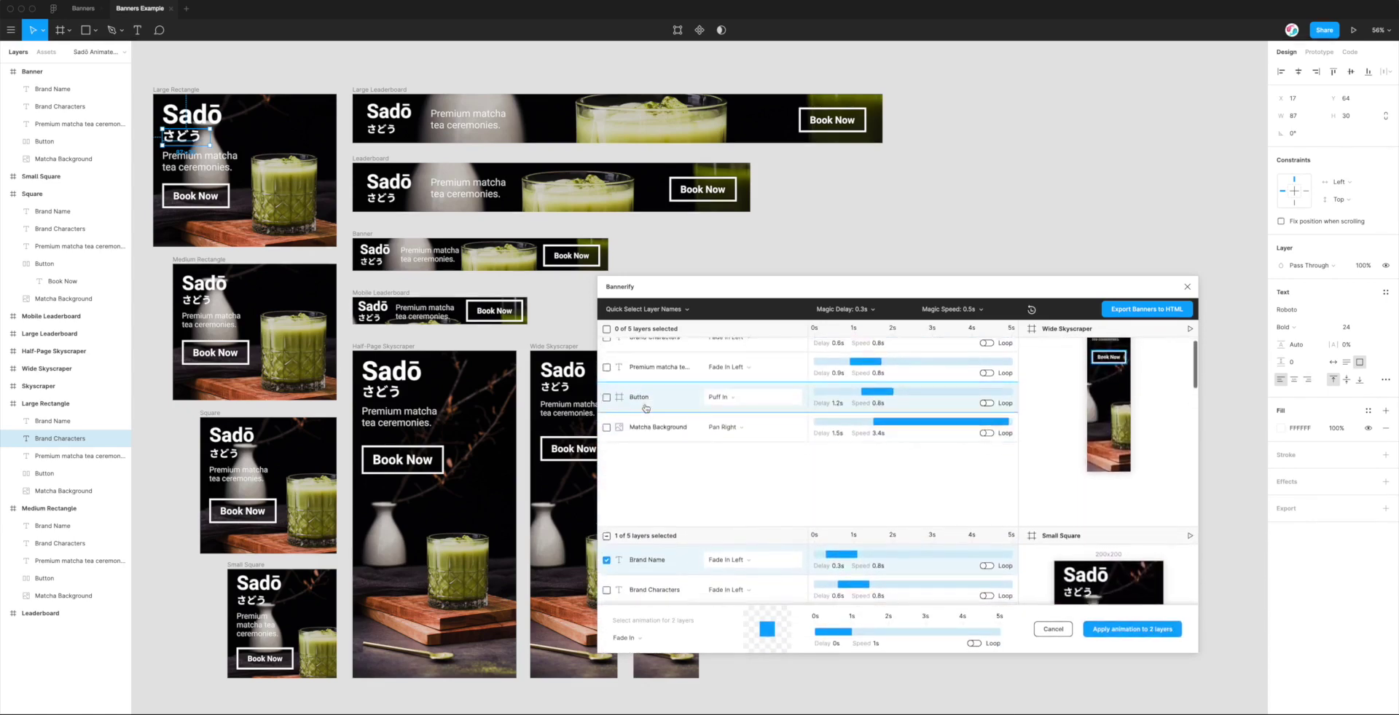
{"action": "left_click", "coordinate": [644, 441]}
{"action": "scroll", "coordinate": [647, 466], "scroll_direction": "down", "scroll_amount": 1}
{"action": "left_click", "coordinate": [651, 488]}
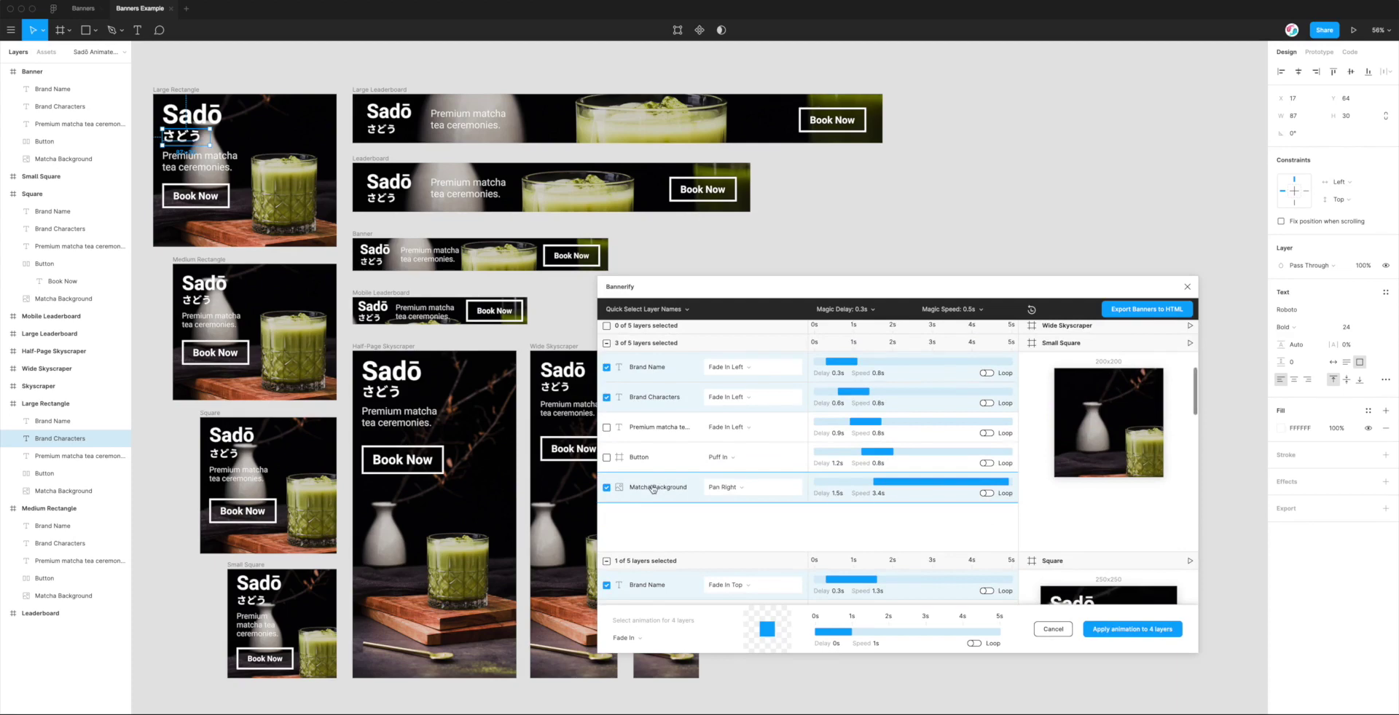
{"action": "scroll", "coordinate": [652, 488], "scroll_direction": "down", "scroll_amount": 3}
{"action": "scroll", "coordinate": [652, 488], "scroll_direction": "down", "scroll_amount": 1}
{"action": "left_click", "coordinate": [651, 478]}
{"action": "left_click", "coordinate": [651, 507]}
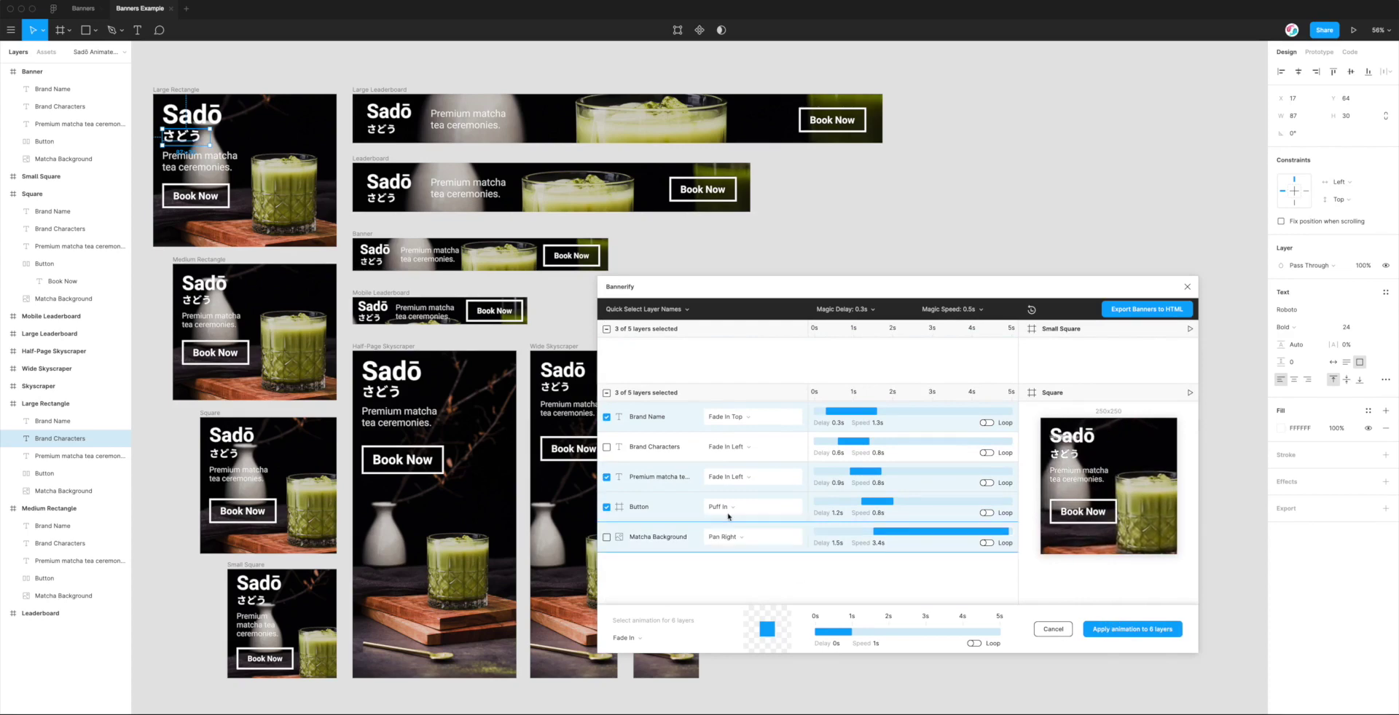
{"action": "scroll", "coordinate": [719, 503], "scroll_direction": "down", "scroll_amount": 1}
{"action": "left_click", "coordinate": [652, 471]}
{"action": "left_click", "coordinate": [652, 472]}
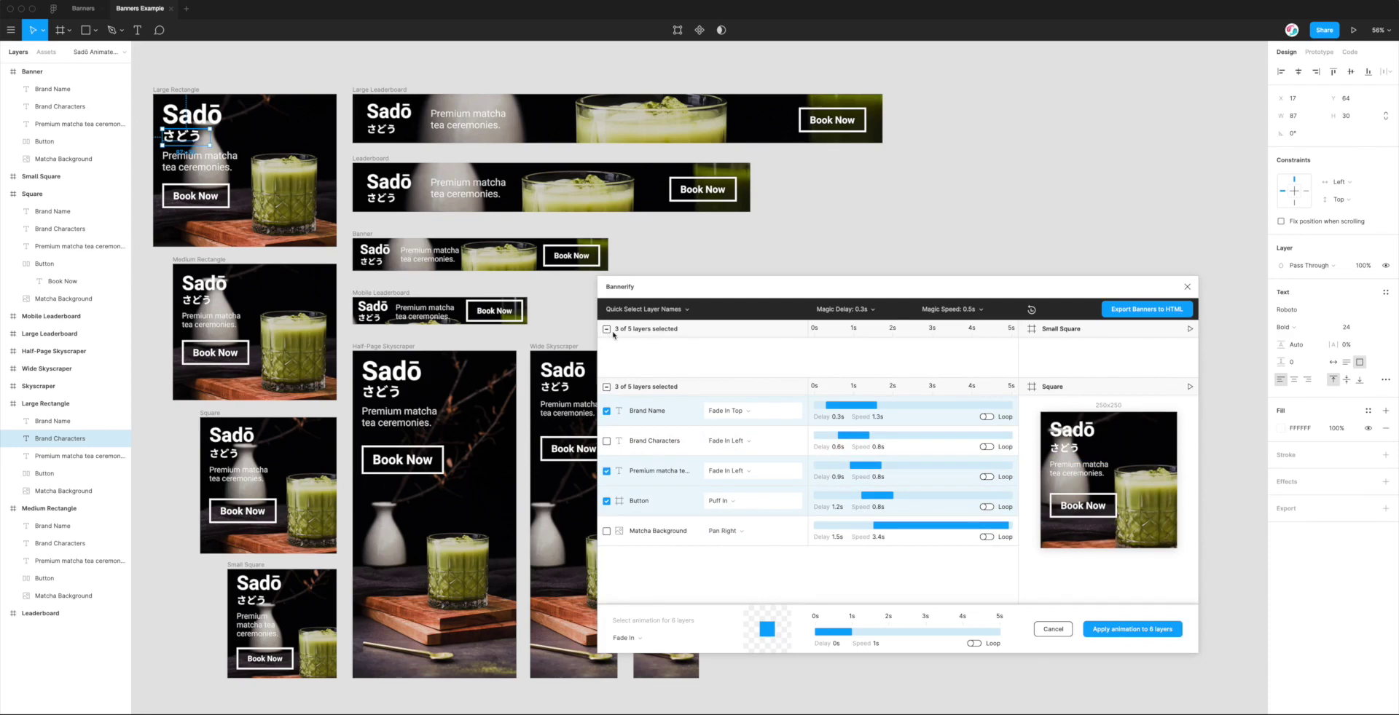
{"action": "left_click", "coordinate": [608, 387]}
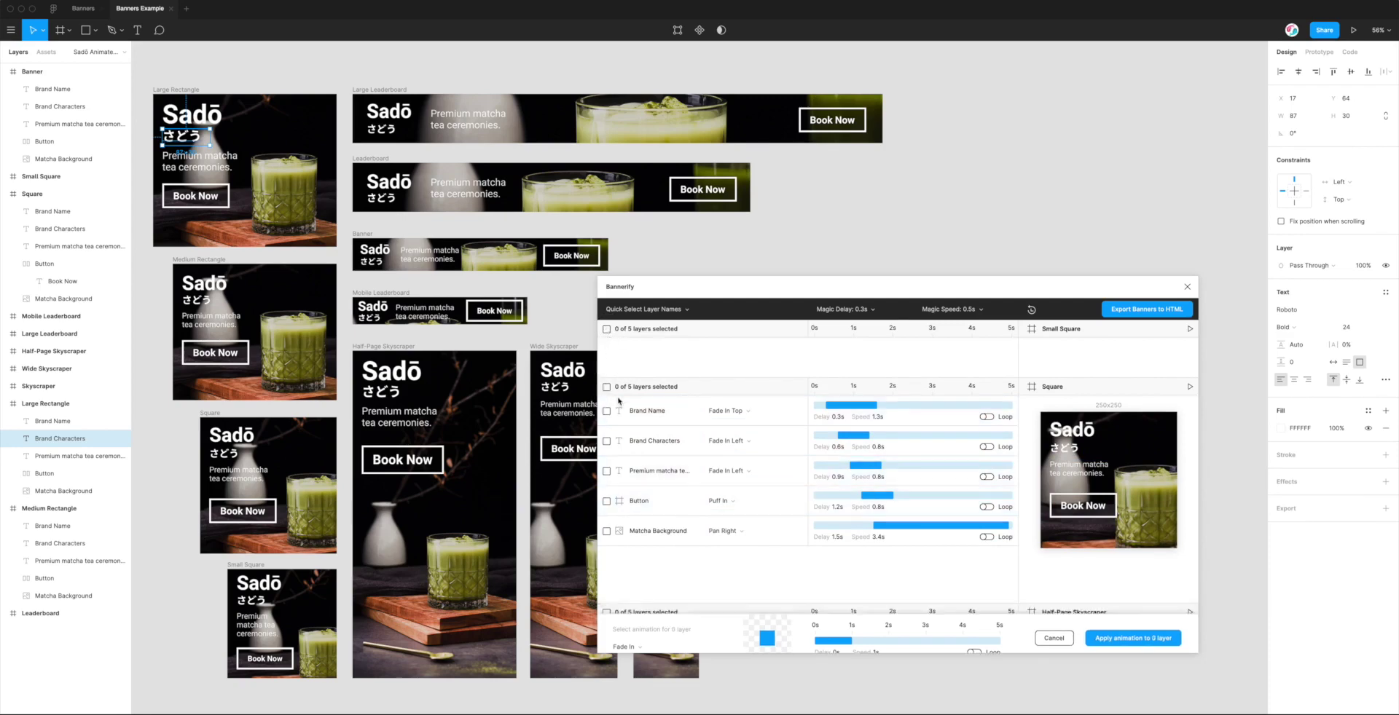
{"action": "scroll", "coordinate": [638, 421], "scroll_direction": "up", "scroll_amount": 4}
{"action": "scroll", "coordinate": [637, 422], "scroll_direction": "up", "scroll_amount": 5}
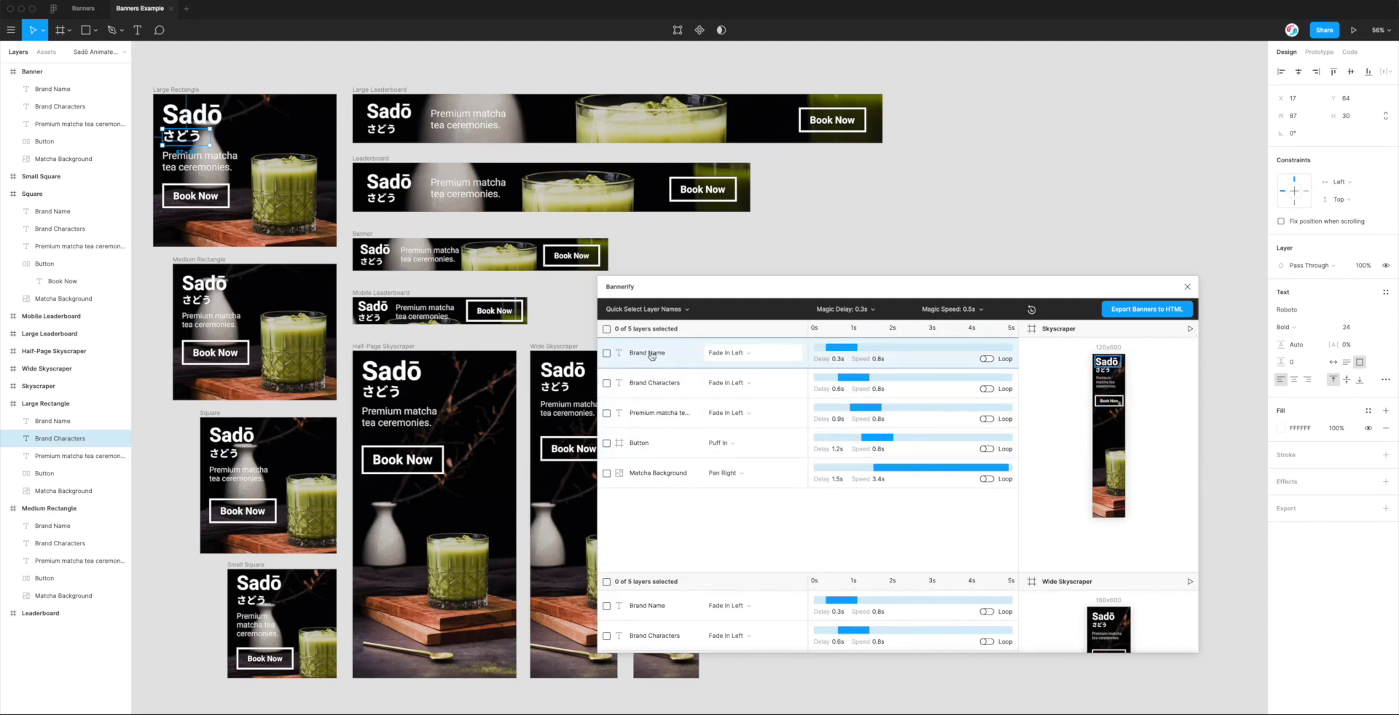
Step: Select Skyscraper's Brand Name, Brand Characters and Premium matcha layers, and try Flip In Horizontal
{"action": "left_click_drag", "start_coordinate": [647, 357], "coordinate": [652, 389]}
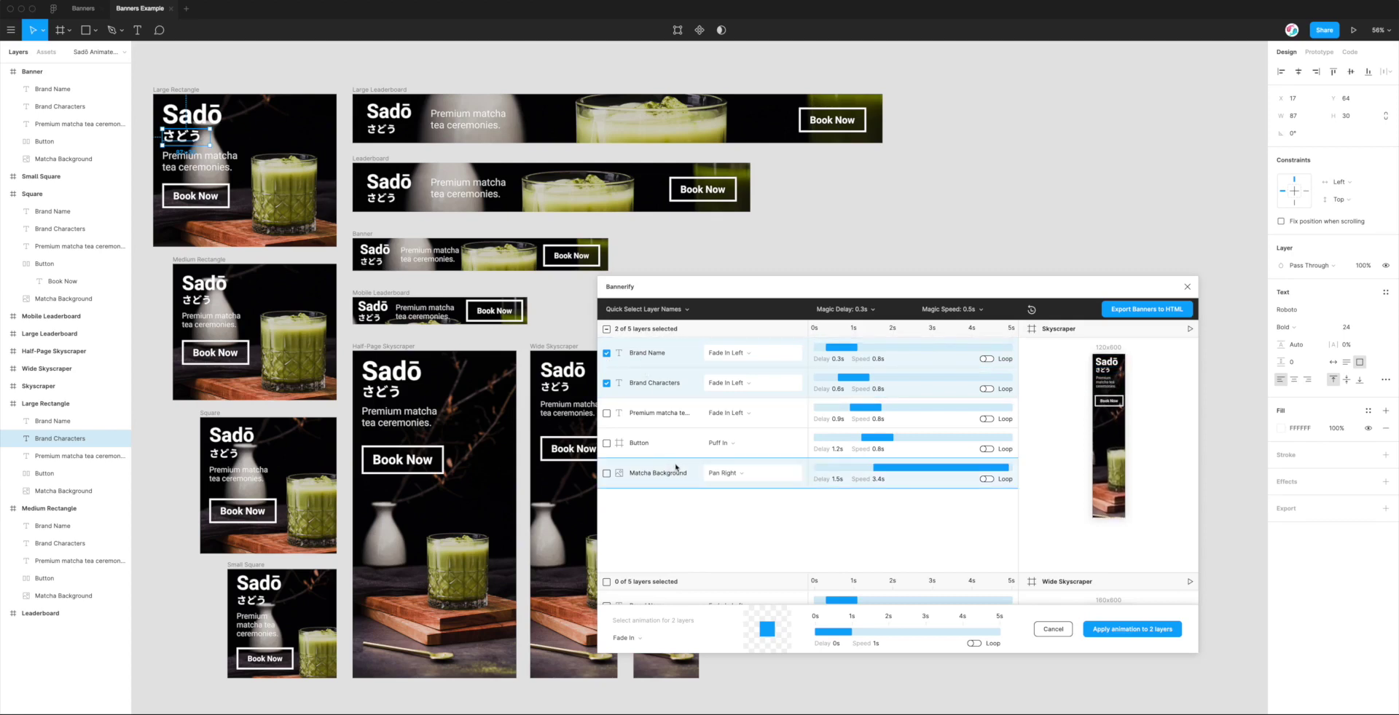
{"action": "left_click", "coordinate": [647, 415]}
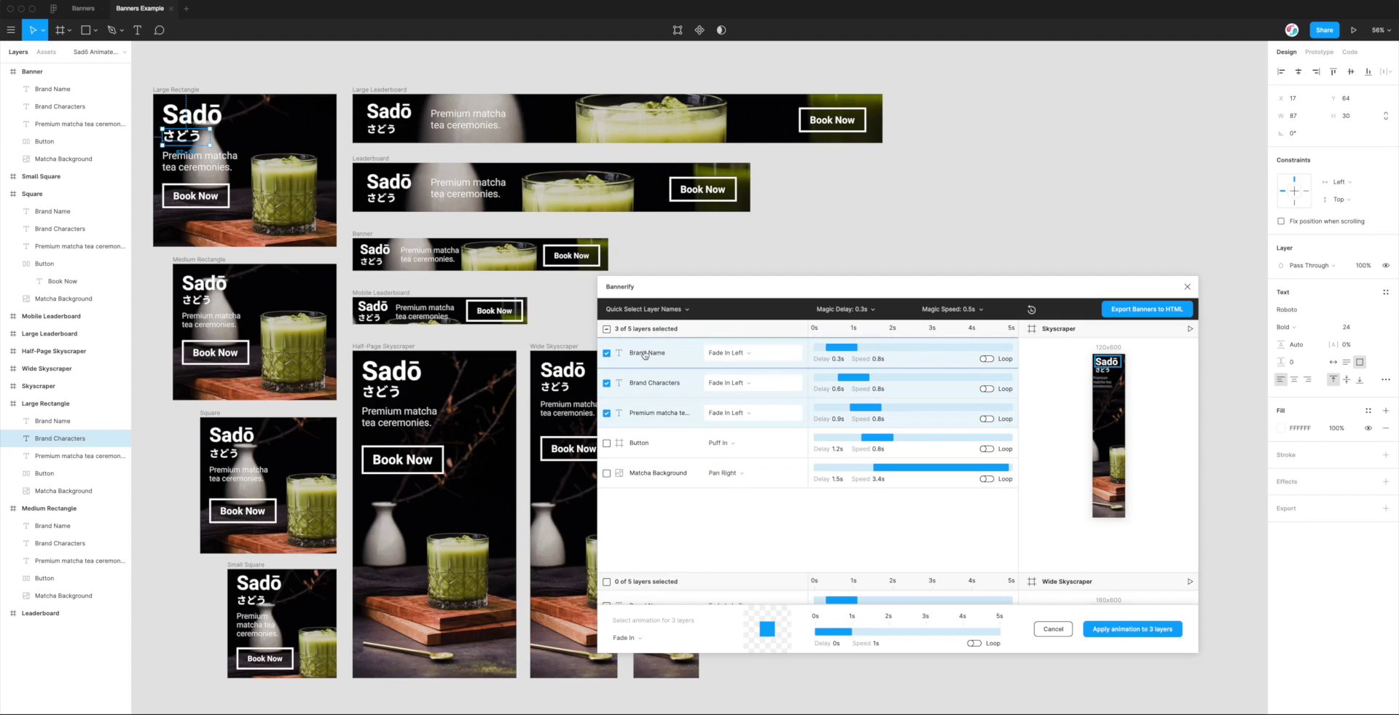
{"action": "left_click", "coordinate": [698, 638]}
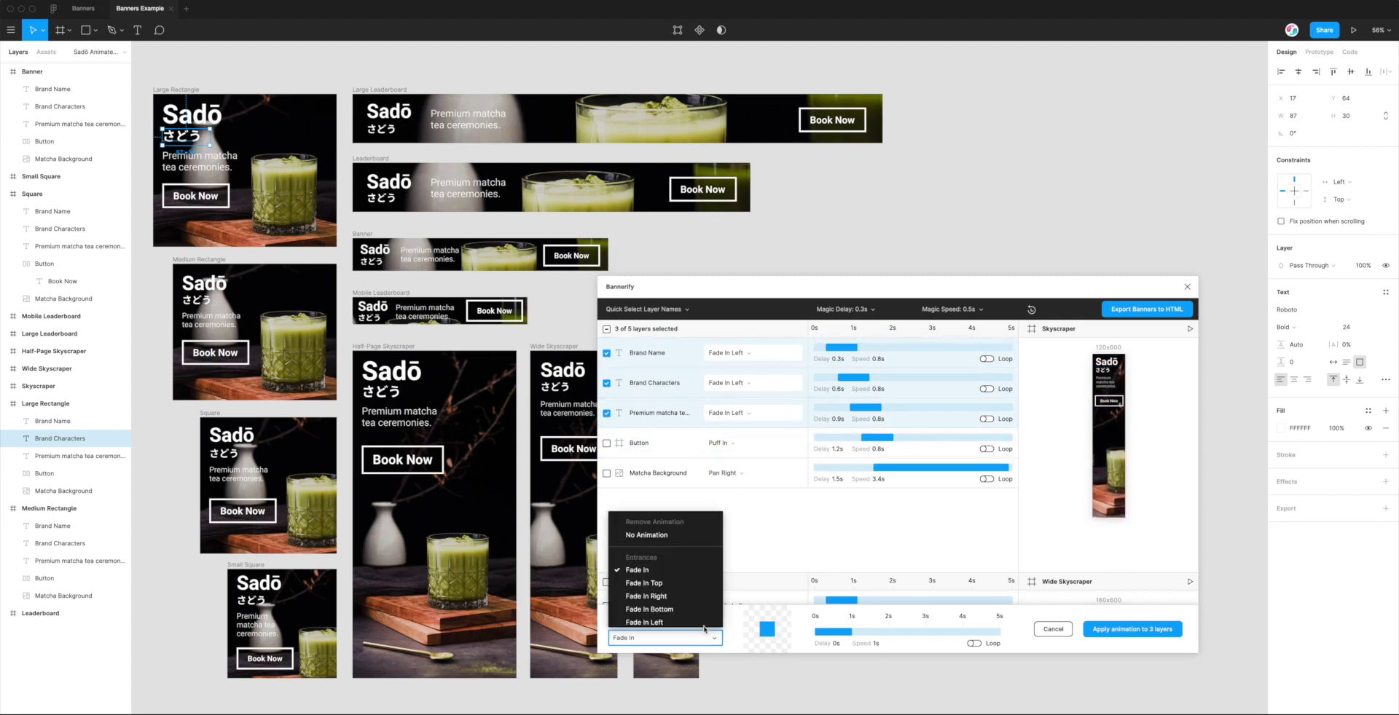
{"action": "scroll", "coordinate": [683, 588], "scroll_direction": "down", "scroll_amount": 5}
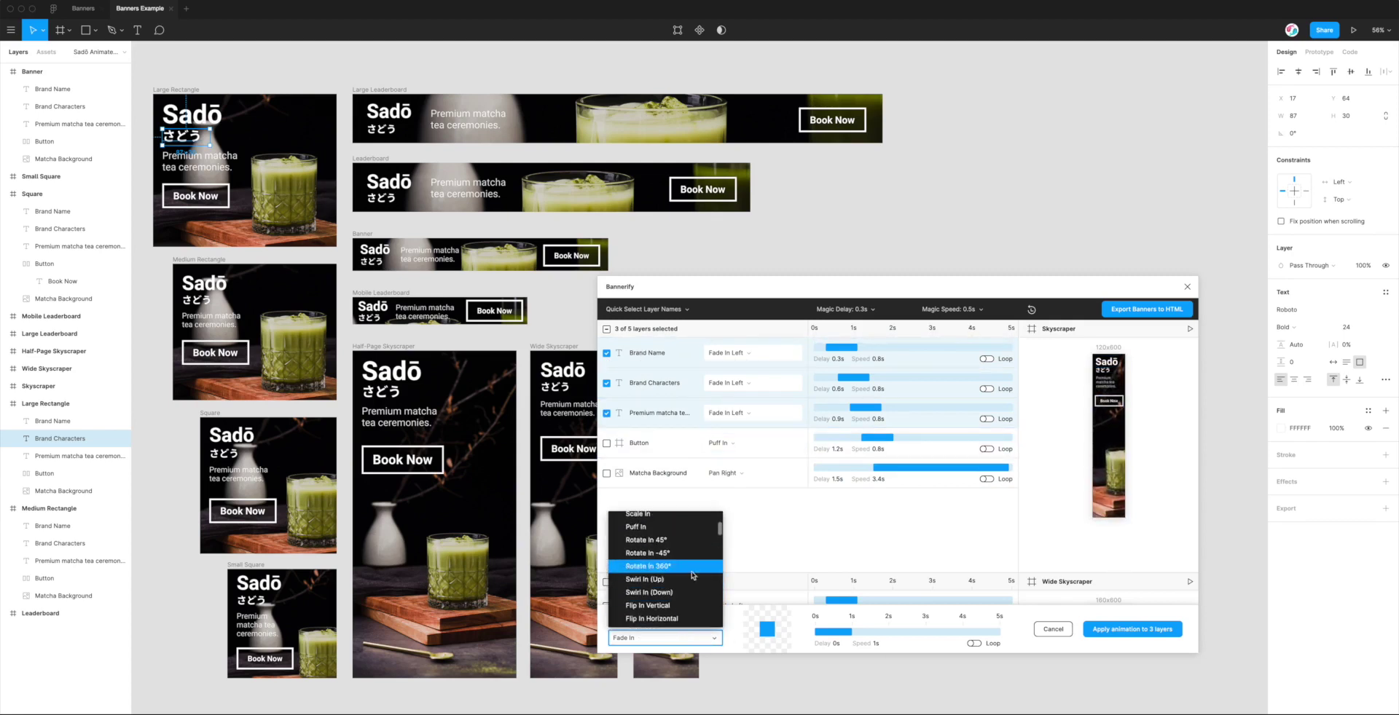
{"action": "scroll", "coordinate": [659, 572], "scroll_direction": "down", "scroll_amount": 3}
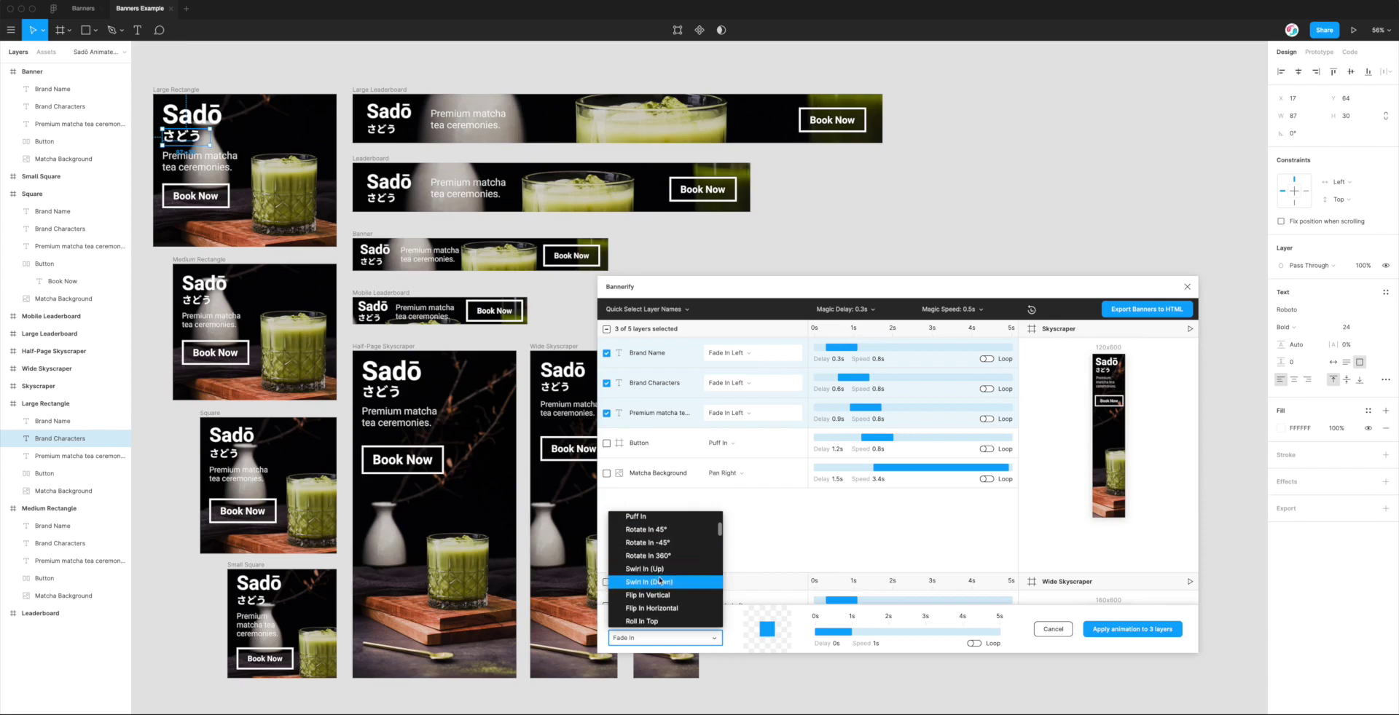
{"action": "left_click", "coordinate": [659, 581]}
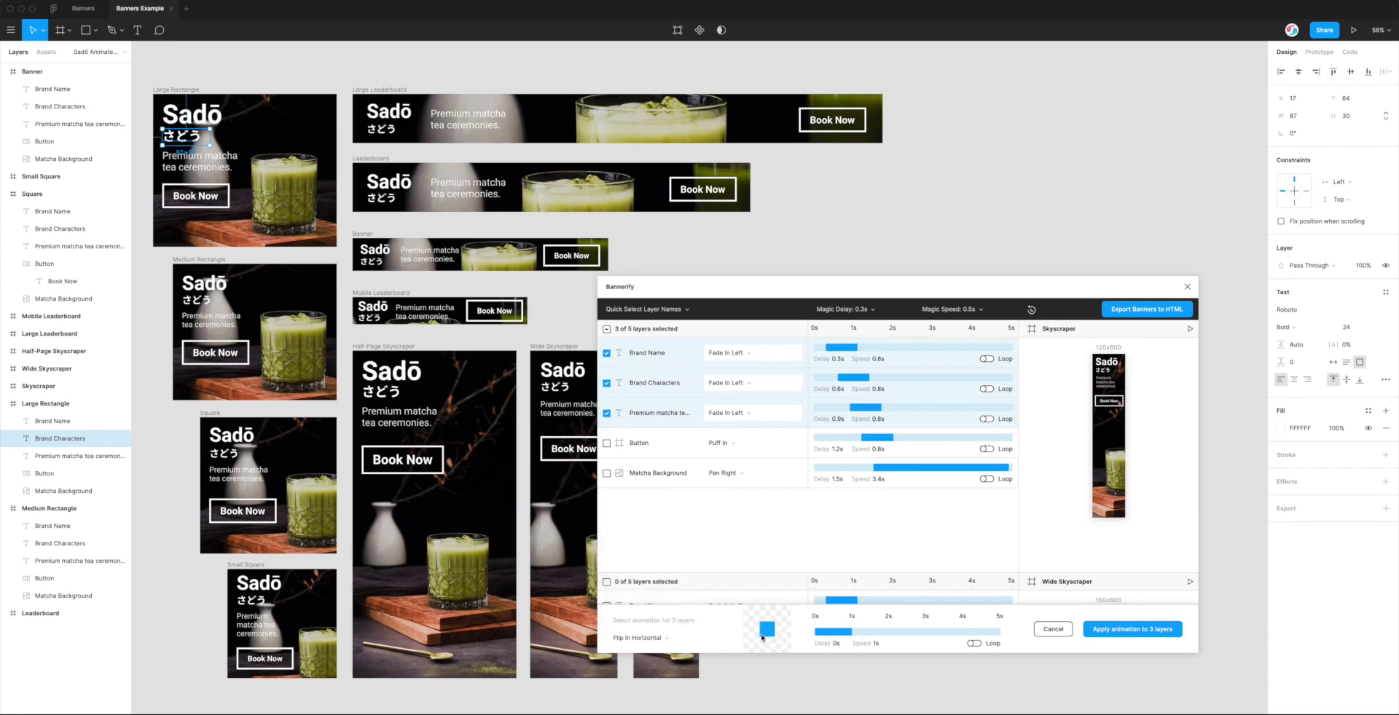
Step: Apply Rotate In 360° at 2.2s speed to the three Skyscraper text layers
{"action": "left_click", "coordinate": [677, 636]}
{"action": "scroll", "coordinate": [666, 597], "scroll_direction": "up", "scroll_amount": 4}
{"action": "left_click", "coordinate": [652, 566]}
{"action": "mouse_move", "coordinate": [851, 630]}
{"action": "left_mouse_down"}
{"action": "mouse_move", "coordinate": [905, 631]}
{"action": "mouse_move", "coordinate": [855, 632]}
{"action": "mouse_move", "coordinate": [869, 633]}
{"action": "left_mouse_up"}
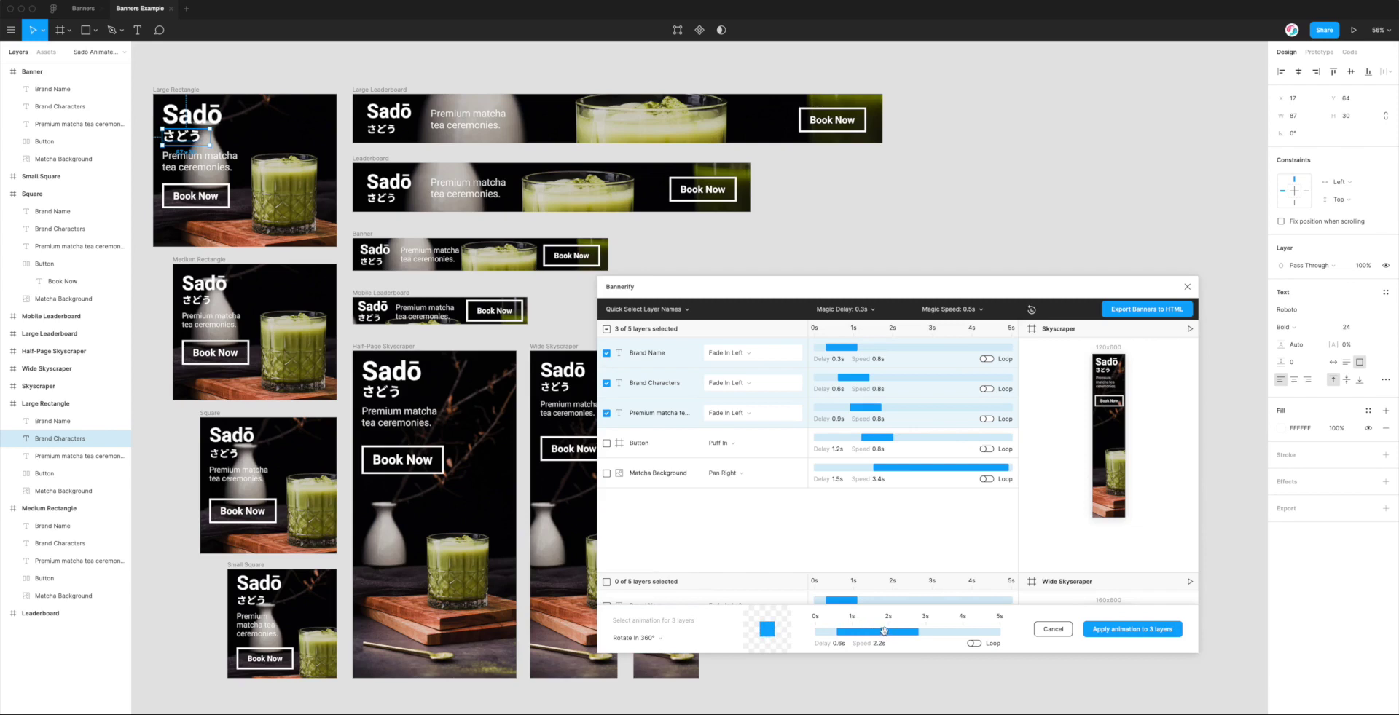
{"action": "left_click", "coordinate": [1119, 631]}
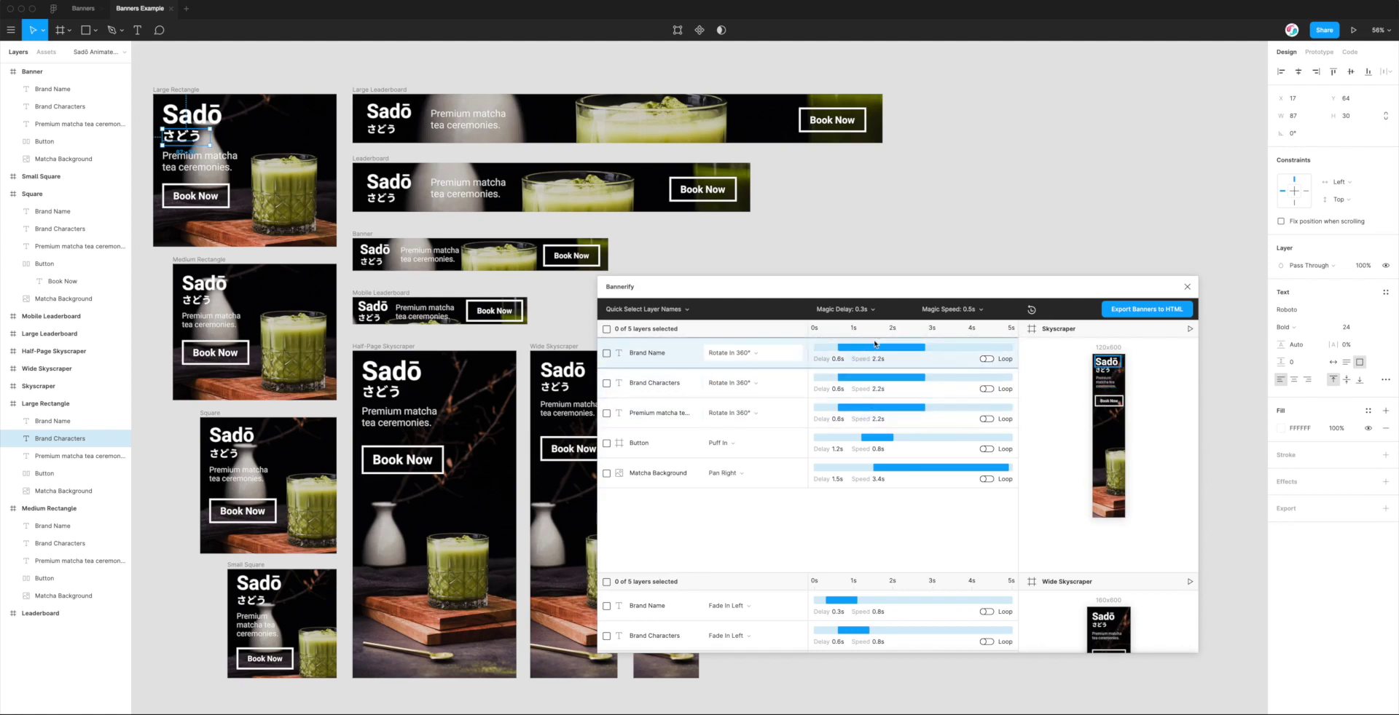
Step: Replay the Skyscraper preview and mark all five Skyscraper layers in Bannerify
{"action": "left_click", "coordinate": [1190, 329]}
{"action": "left_click_drag", "start_coordinate": [722, 290], "coordinate": [717, 303]}
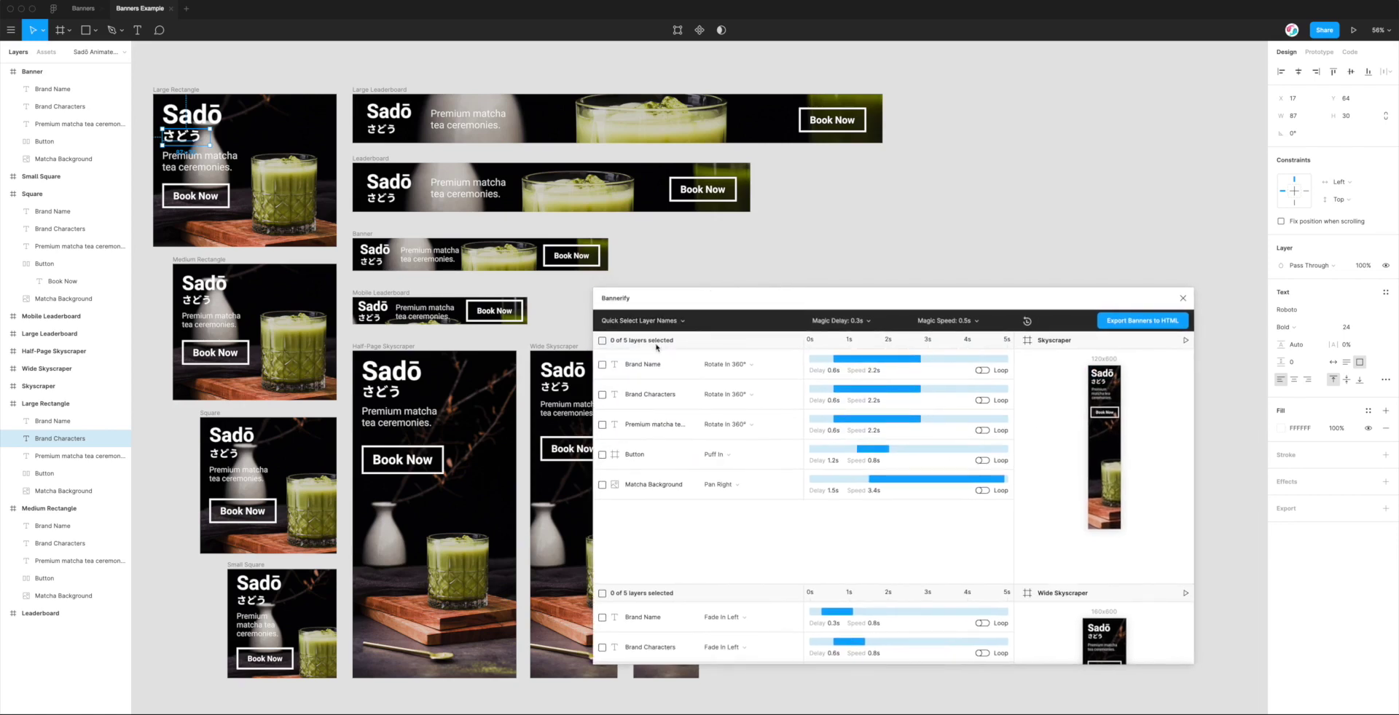
{"action": "left_click", "coordinate": [619, 342]}
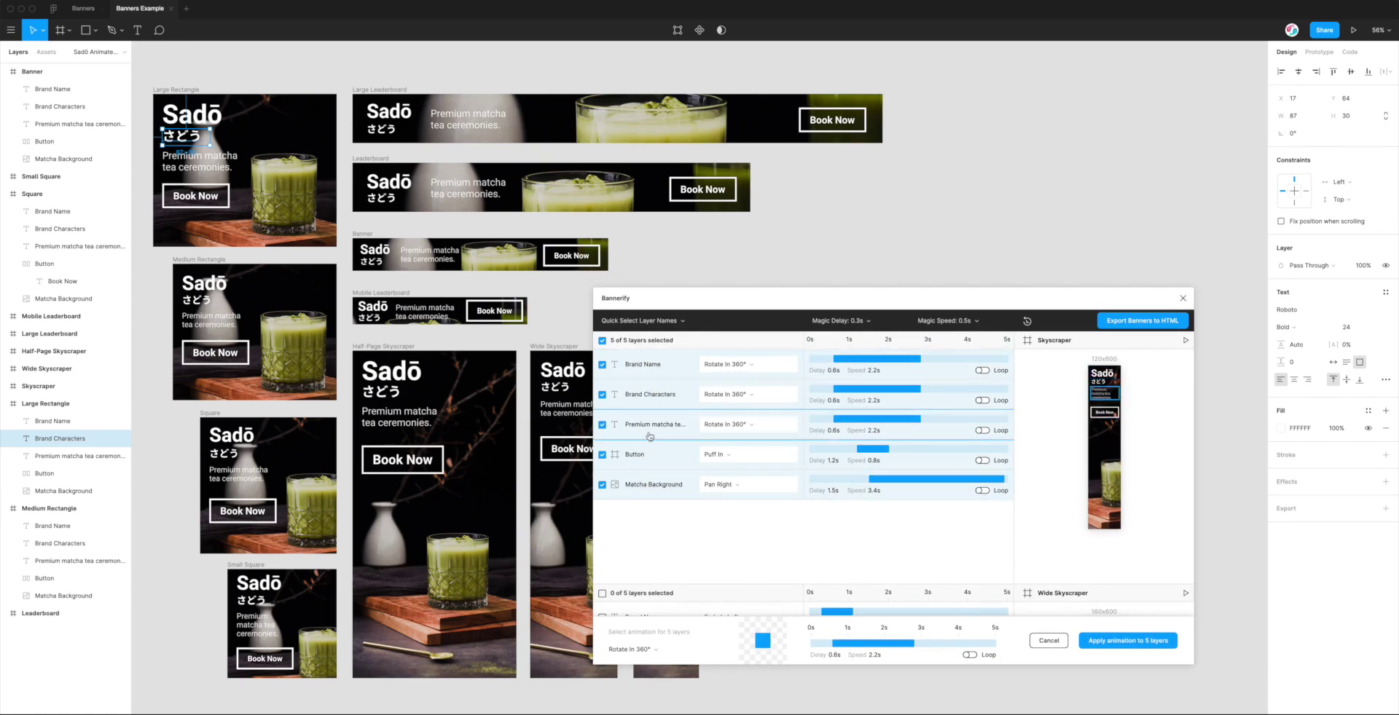
Step: Also select the Wide Skyscraper, Small Square, Square and Half-Page Skyscraper layer groups
{"action": "scroll", "coordinate": [650, 452], "scroll_direction": "down", "scroll_amount": 2}
{"action": "left_click", "coordinate": [602, 537]}
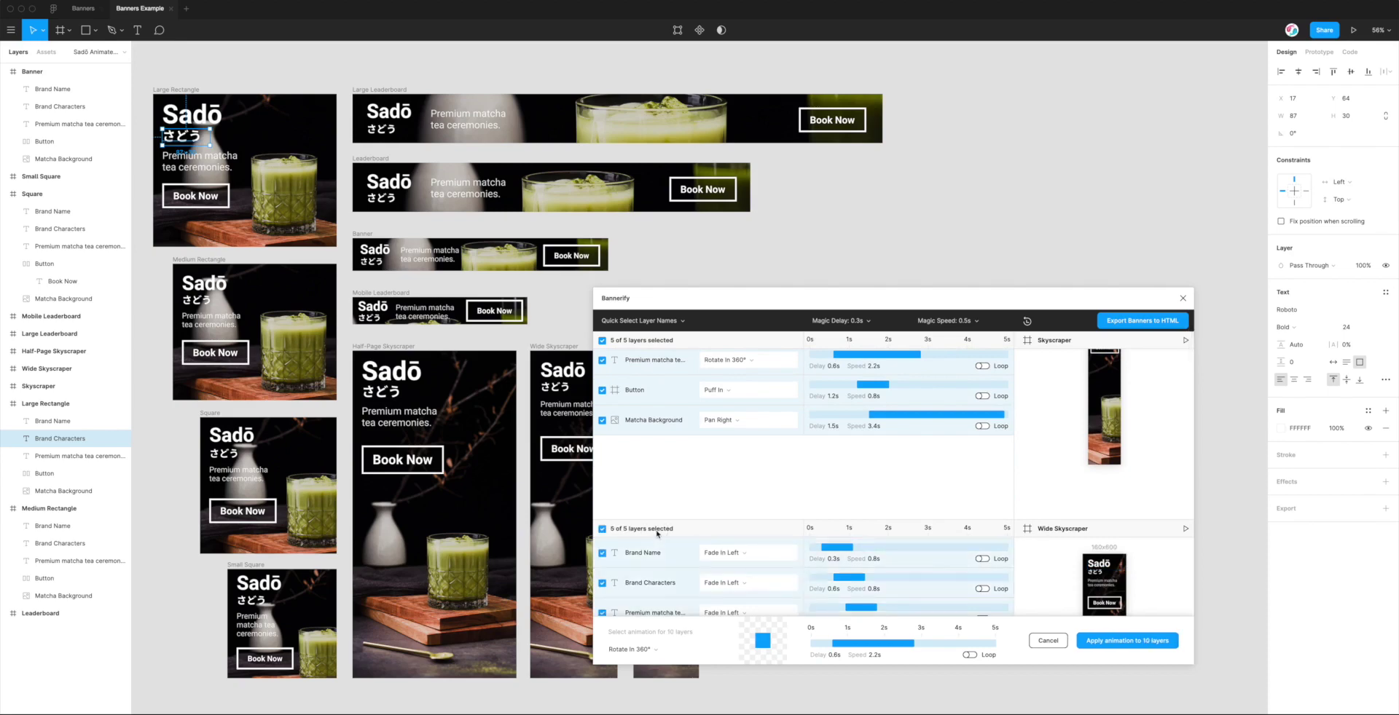
{"action": "scroll", "coordinate": [656, 534], "scroll_direction": "down", "scroll_amount": 4}
{"action": "scroll", "coordinate": [656, 525], "scroll_direction": "down", "scroll_amount": 4}
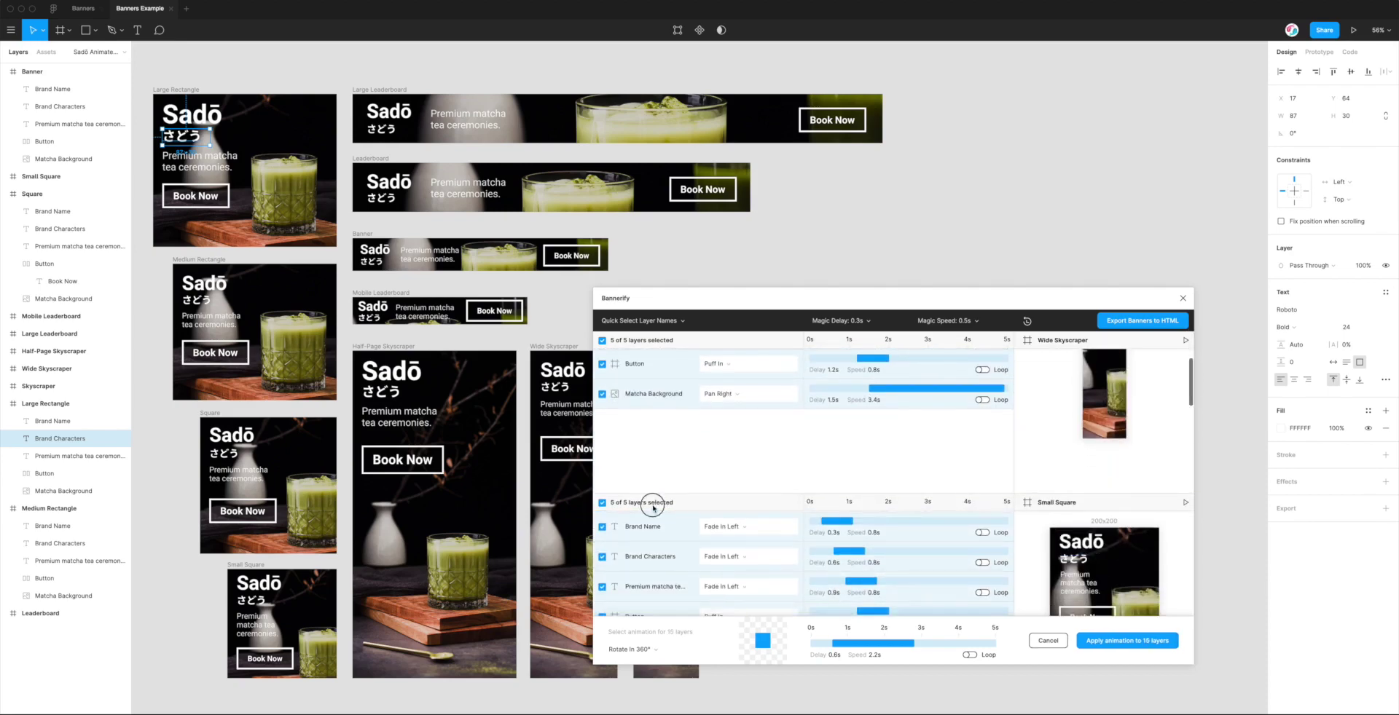
{"action": "left_click", "coordinate": [654, 504]}
{"action": "scroll", "coordinate": [655, 473], "scroll_direction": "down", "scroll_amount": 2}
{"action": "left_click", "coordinate": [654, 419]}
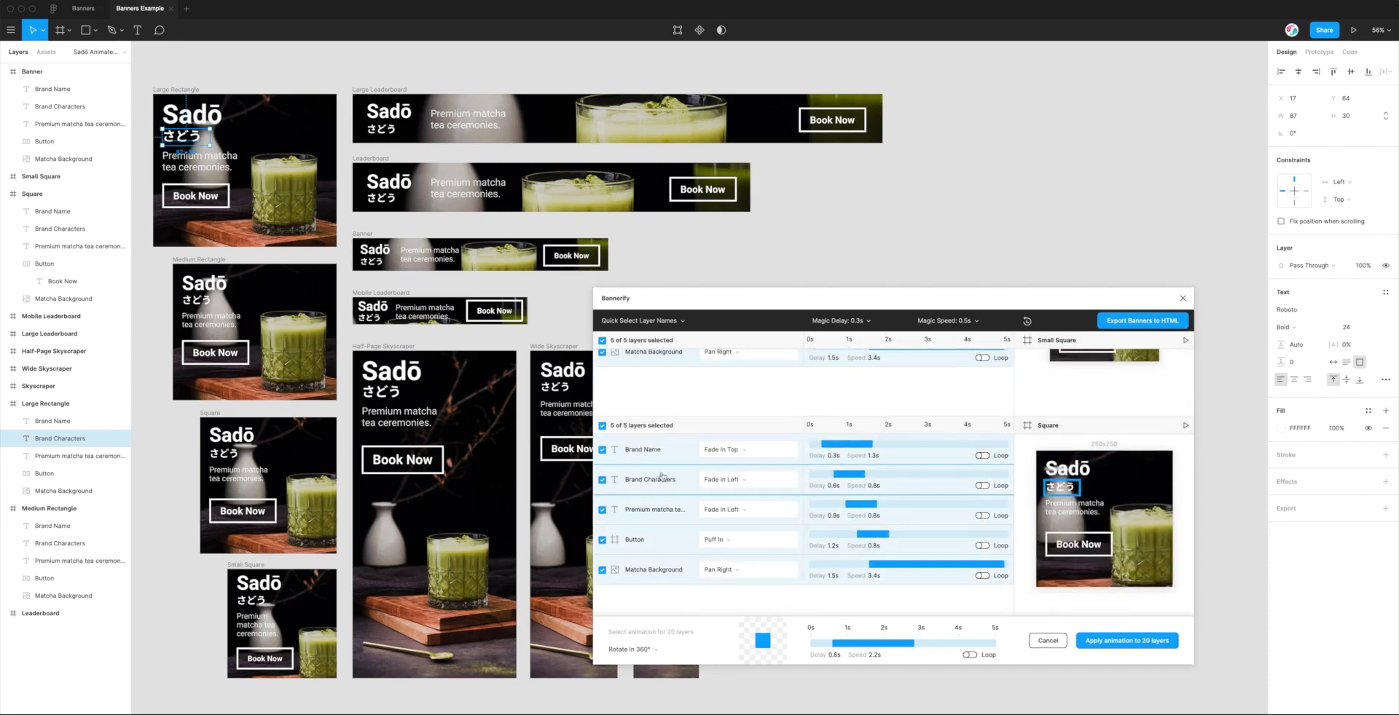
{"action": "scroll", "coordinate": [659, 473], "scroll_direction": "down", "scroll_amount": 2}
{"action": "scroll", "coordinate": [662, 476], "scroll_direction": "down", "scroll_amount": 3}
{"action": "left_click", "coordinate": [662, 483]}
Step: Untick Medium Rectangle, Square, the other groups and Skyscraper until nothing stays selected
{"action": "scroll", "coordinate": [661, 483], "scroll_direction": "up", "scroll_amount": 1}
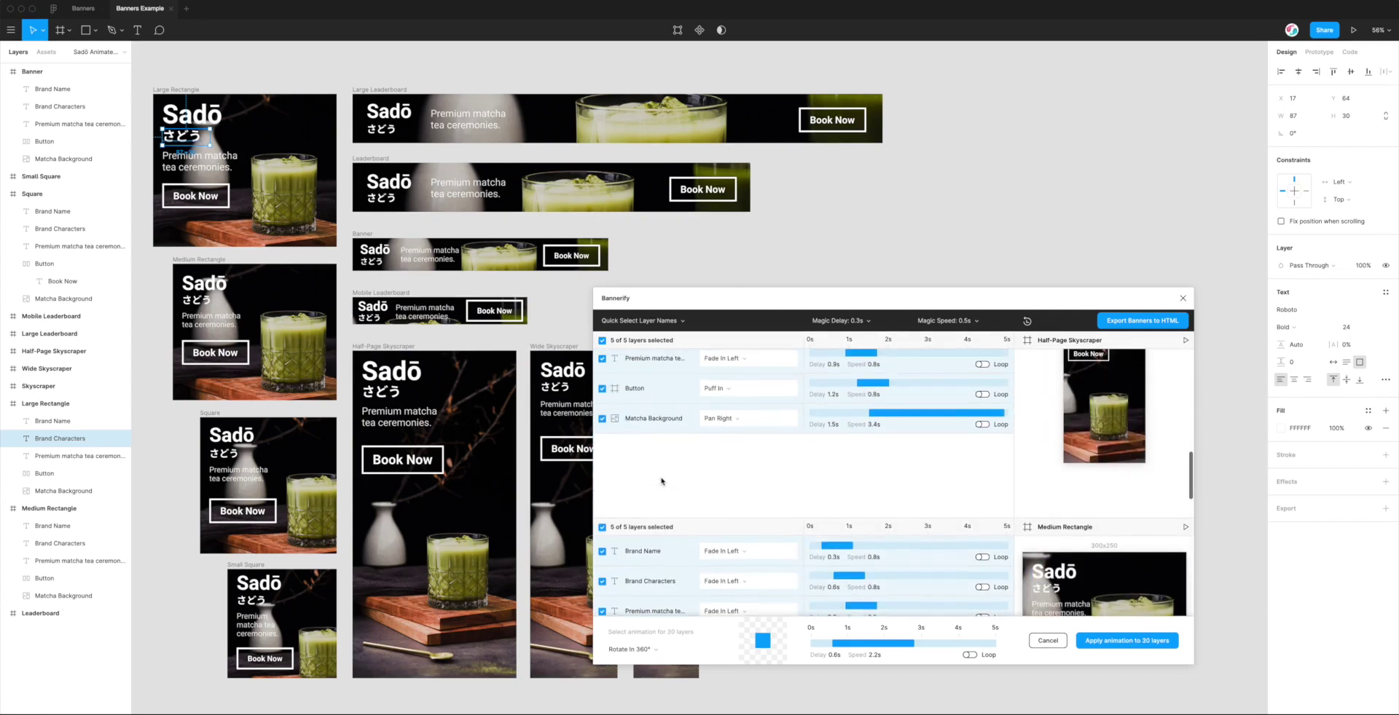
{"action": "left_click", "coordinate": [661, 526]}
{"action": "scroll", "coordinate": [661, 474], "scroll_direction": "up", "scroll_amount": 3}
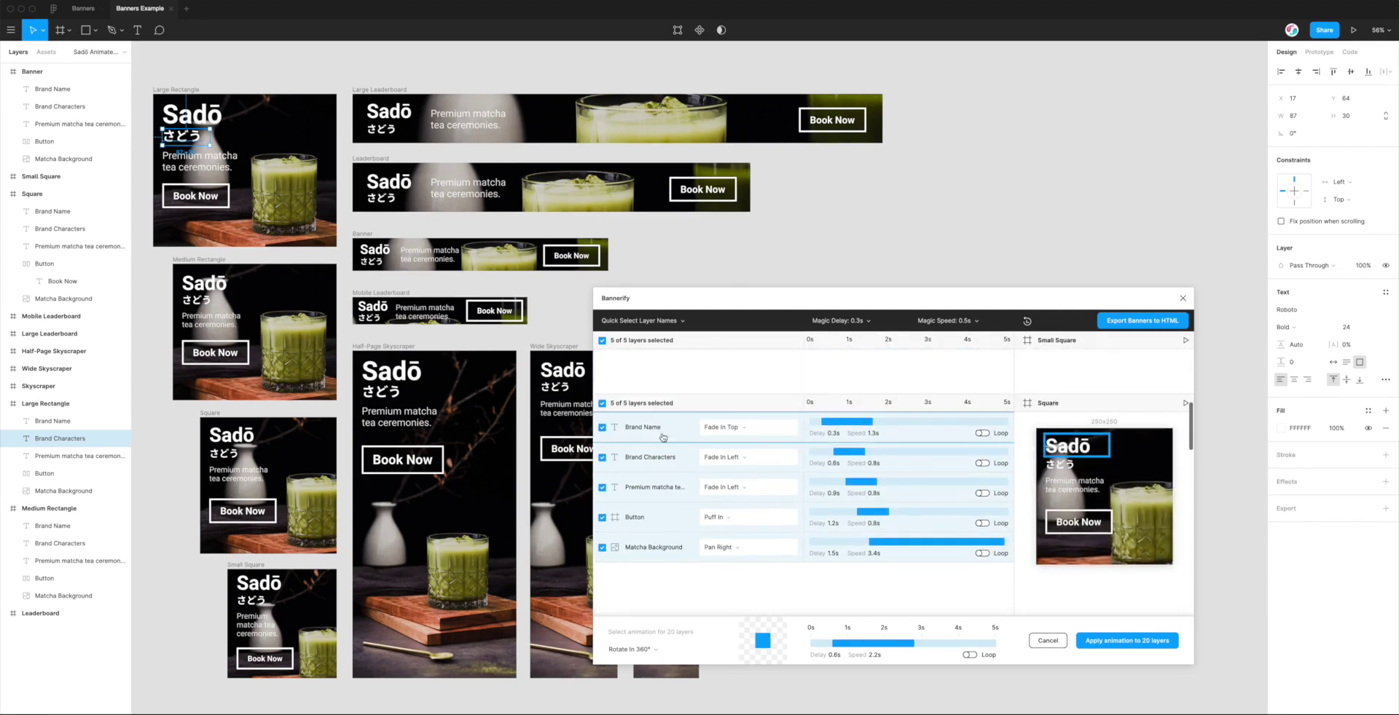
{"action": "left_click", "coordinate": [662, 436]}
{"action": "scroll", "coordinate": [662, 436], "scroll_direction": "down", "scroll_amount": 3}
{"action": "left_click", "coordinate": [654, 417]}
{"action": "scroll", "coordinate": [657, 426], "scroll_direction": "down", "scroll_amount": 3}
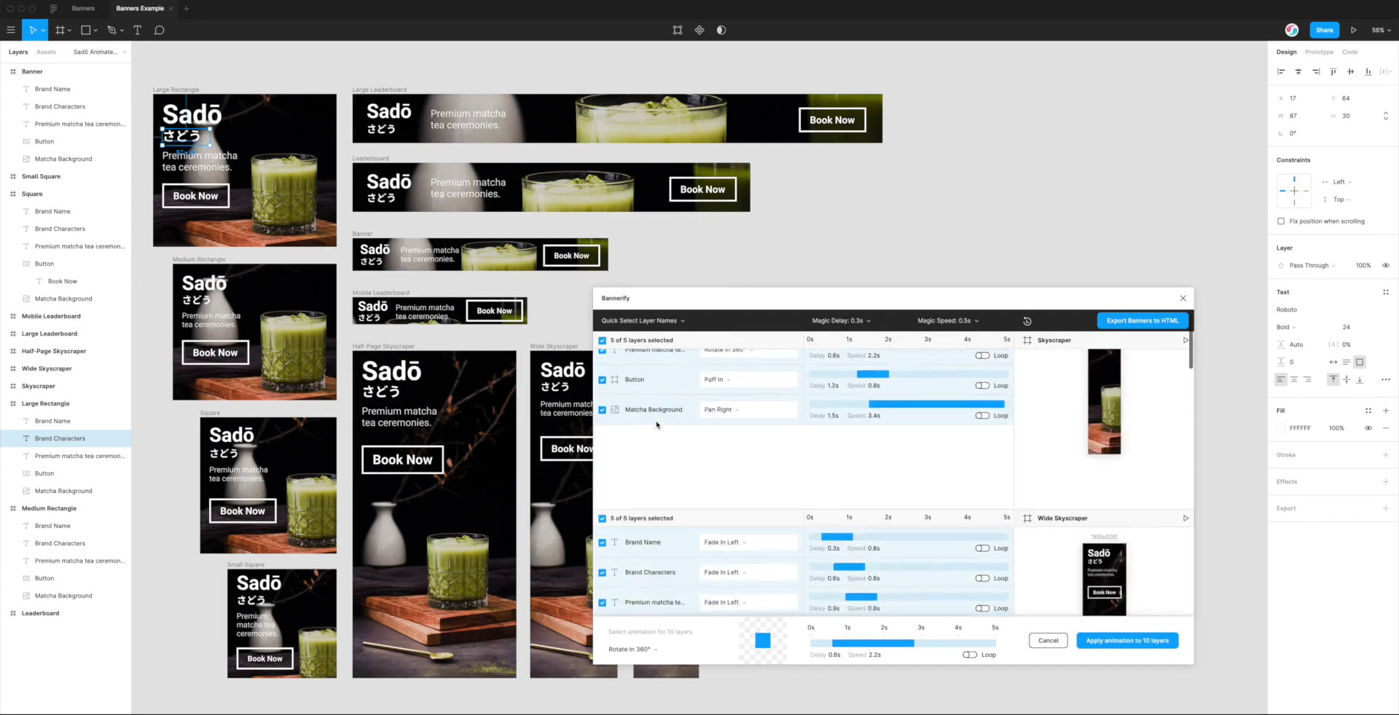
{"action": "scroll", "coordinate": [656, 426], "scroll_direction": "up", "scroll_amount": 2}
{"action": "left_click", "coordinate": [644, 340]}
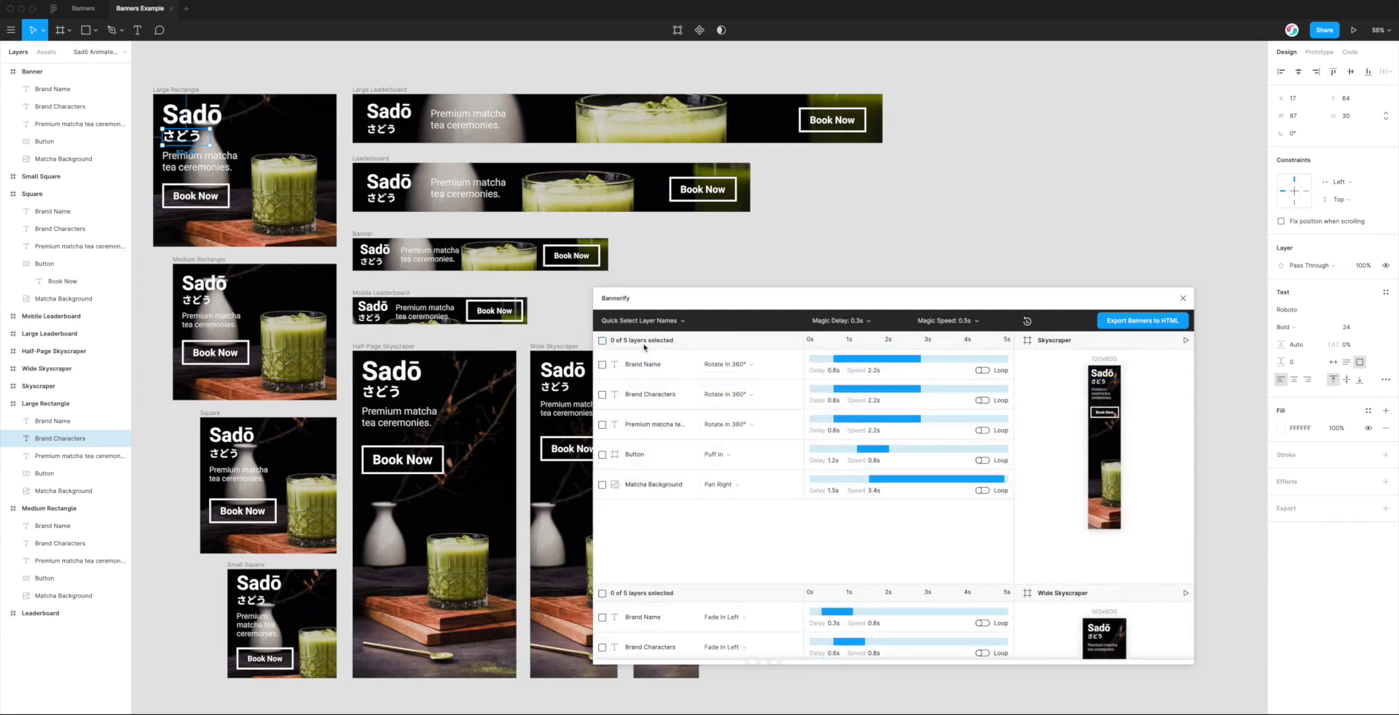
Step: Use Quick Select Layer Names to mark Matcha Background in every banner, 11 layers
{"action": "left_click", "coordinate": [713, 324]}
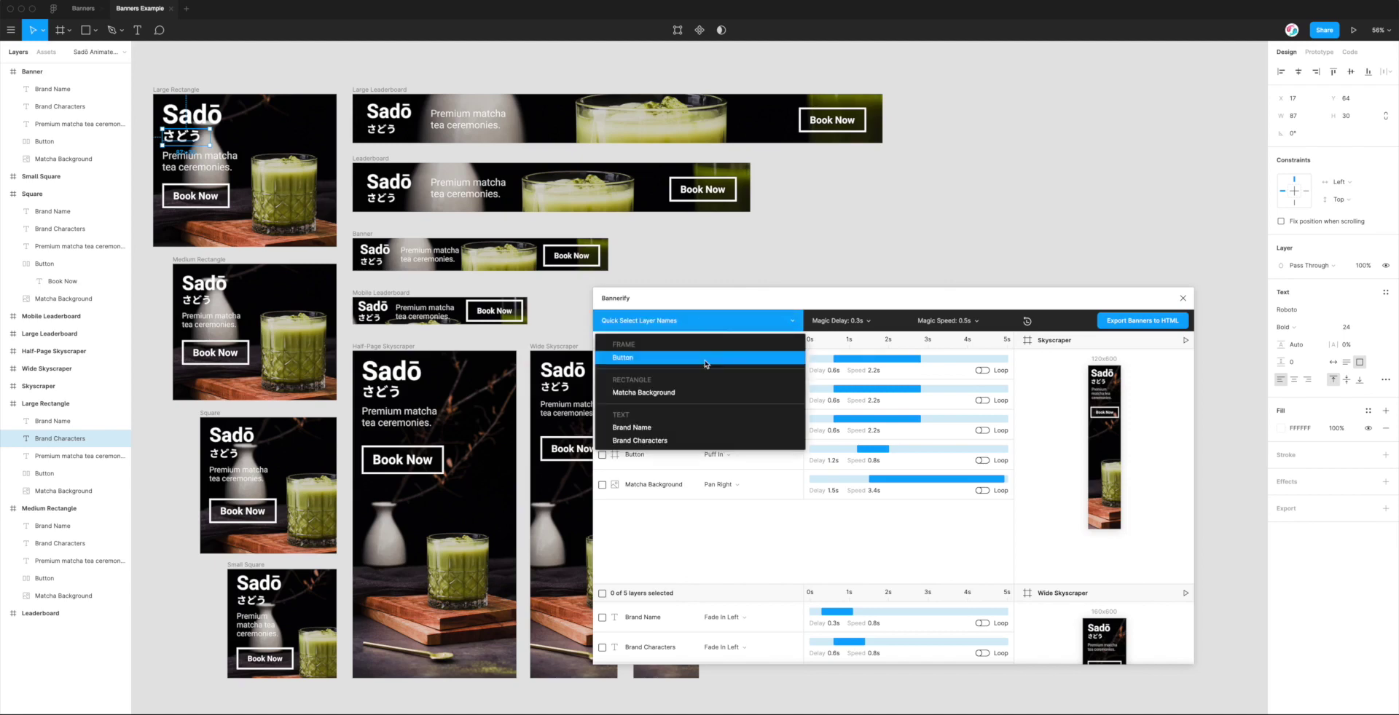
{"action": "scroll", "coordinate": [698, 376], "scroll_direction": "down", "scroll_amount": 1}
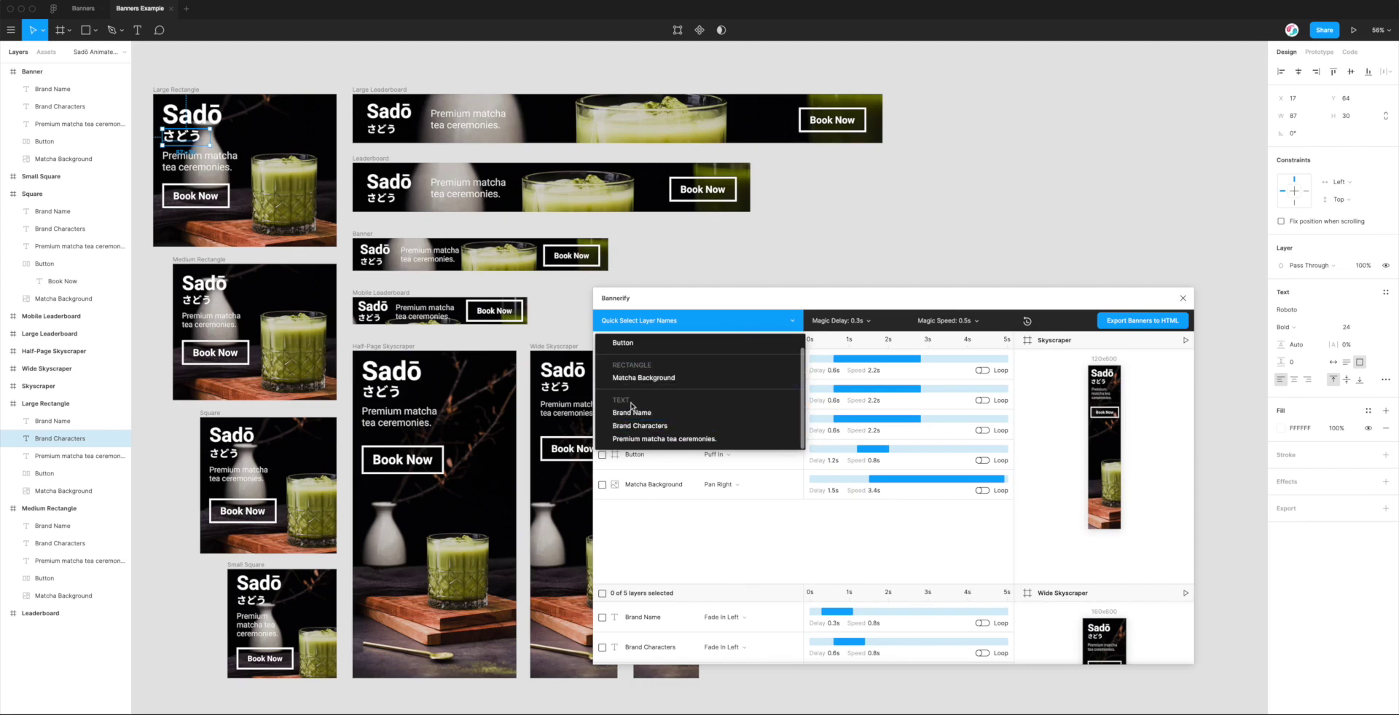
{"action": "scroll", "coordinate": [629, 393], "scroll_direction": "up", "scroll_amount": 1}
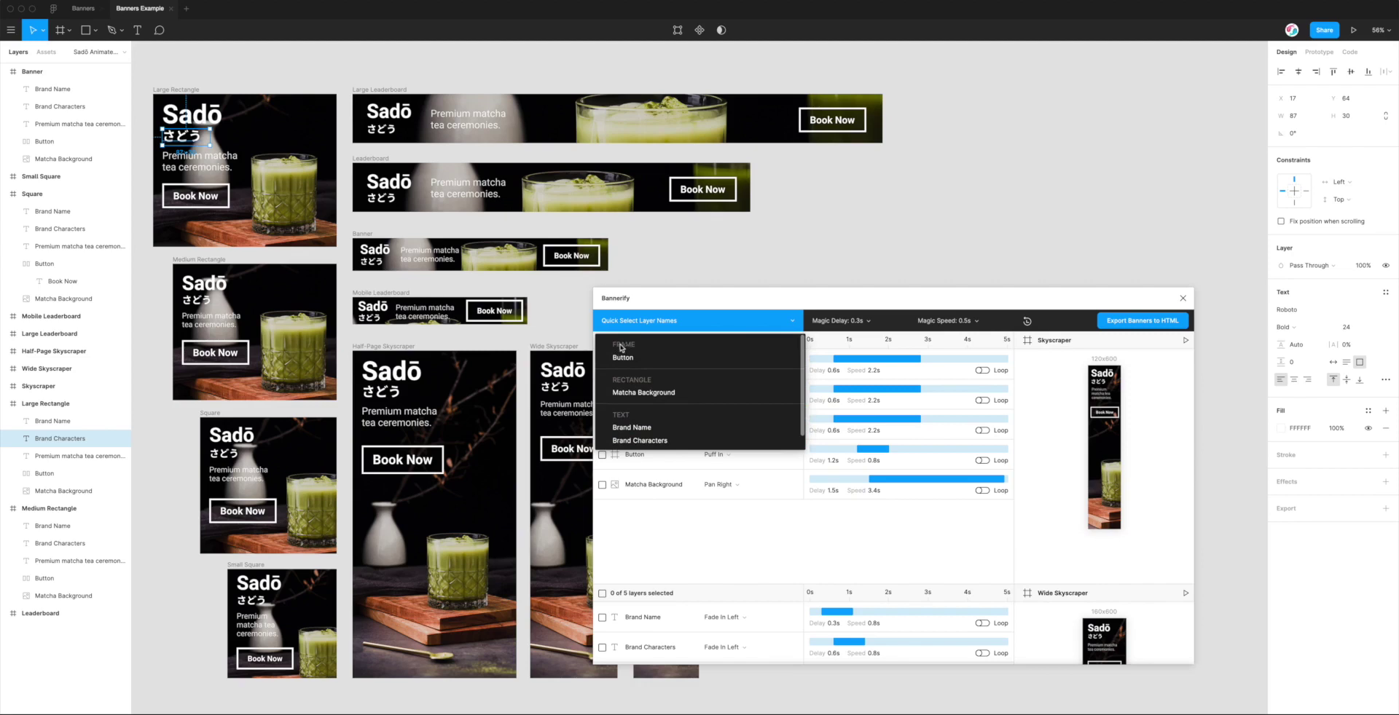
{"action": "scroll", "coordinate": [624, 419], "scroll_direction": "down", "scroll_amount": 1}
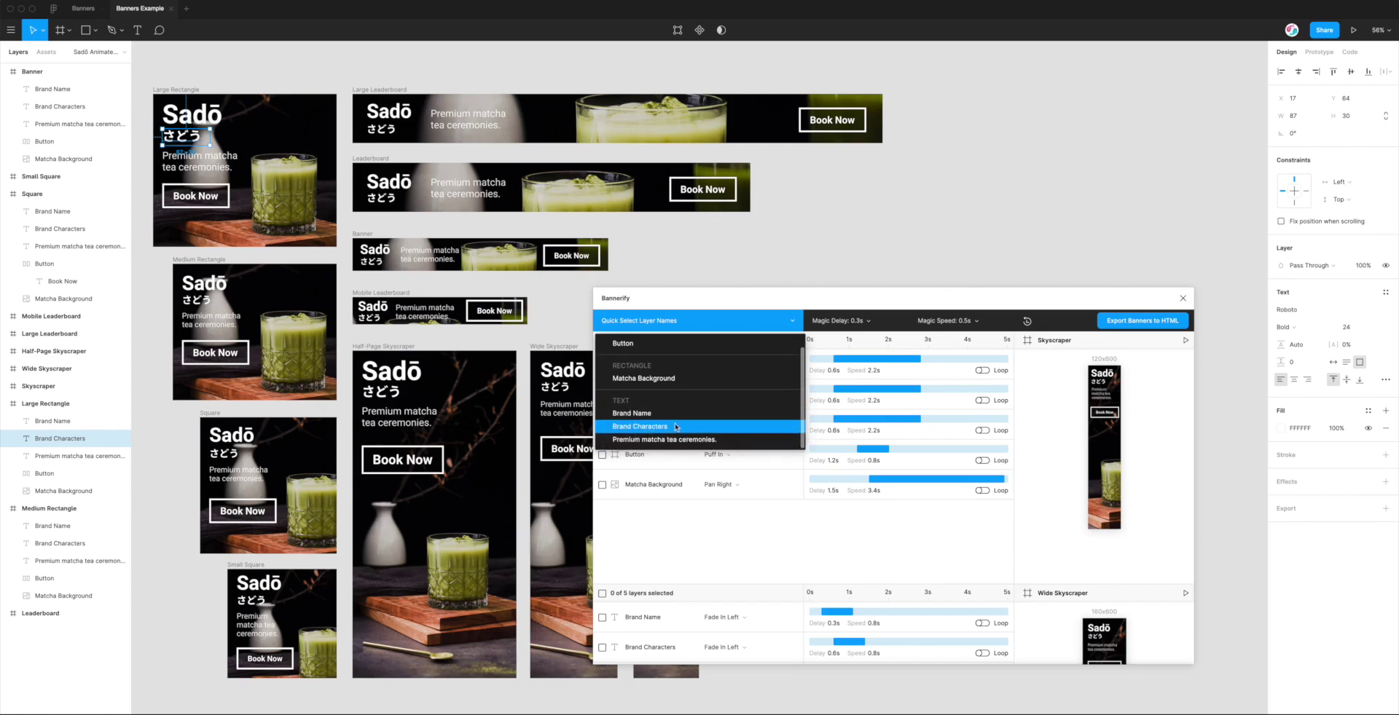
{"action": "scroll", "coordinate": [653, 422], "scroll_direction": "up", "scroll_amount": 1}
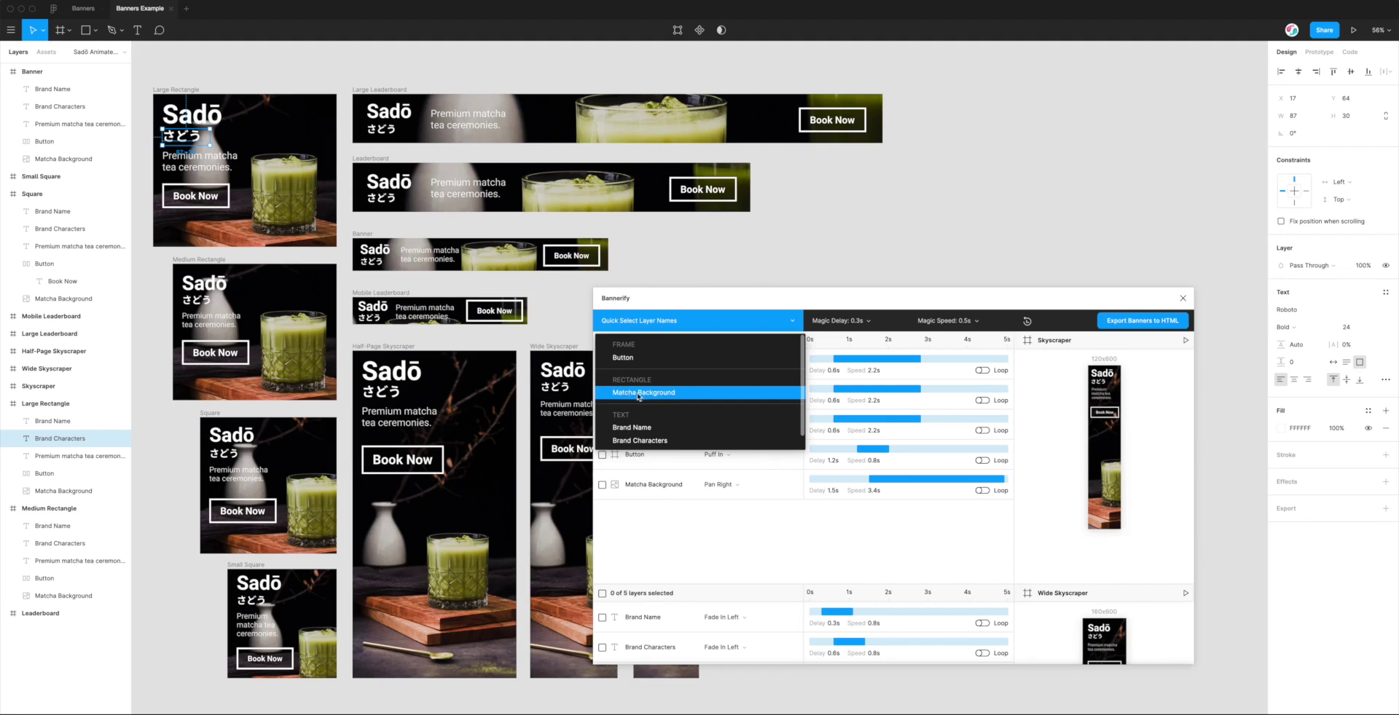
{"action": "left_click", "coordinate": [692, 394]}
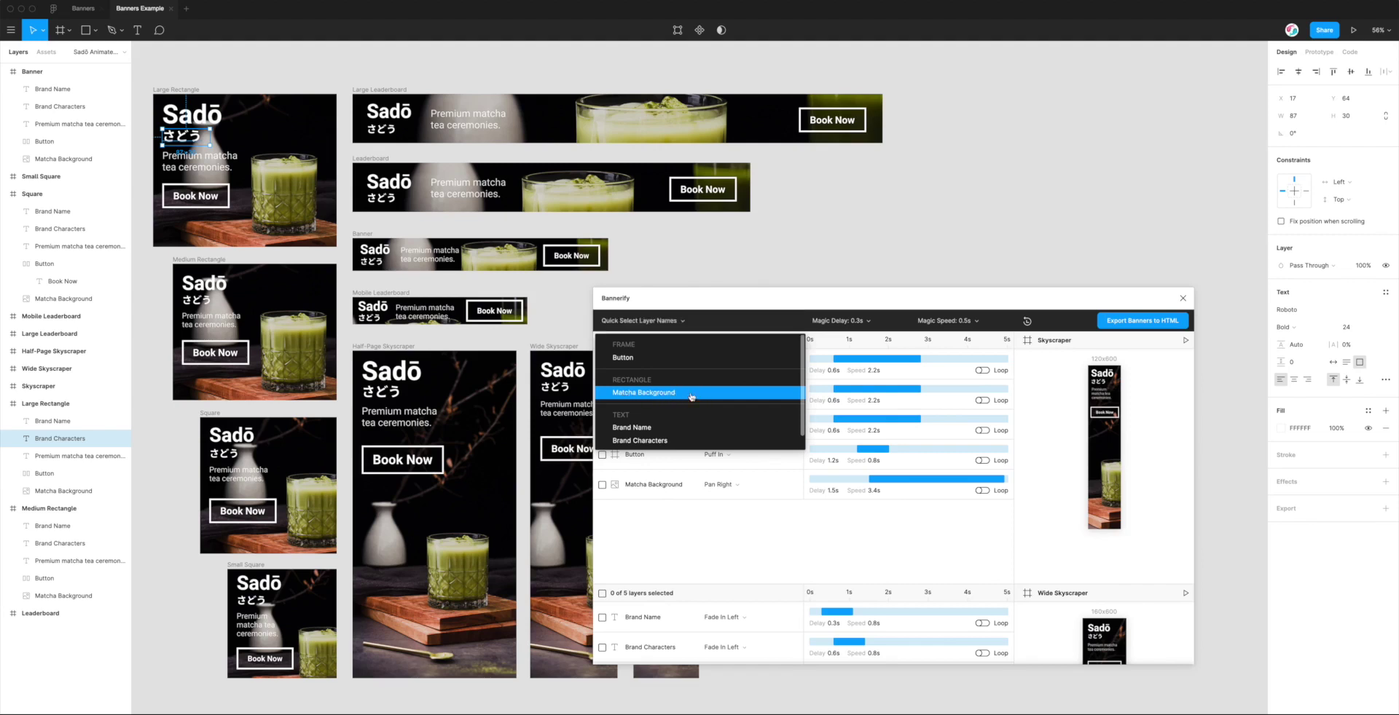
{"action": "scroll", "coordinate": [652, 488], "scroll_direction": "down", "scroll_amount": 10}
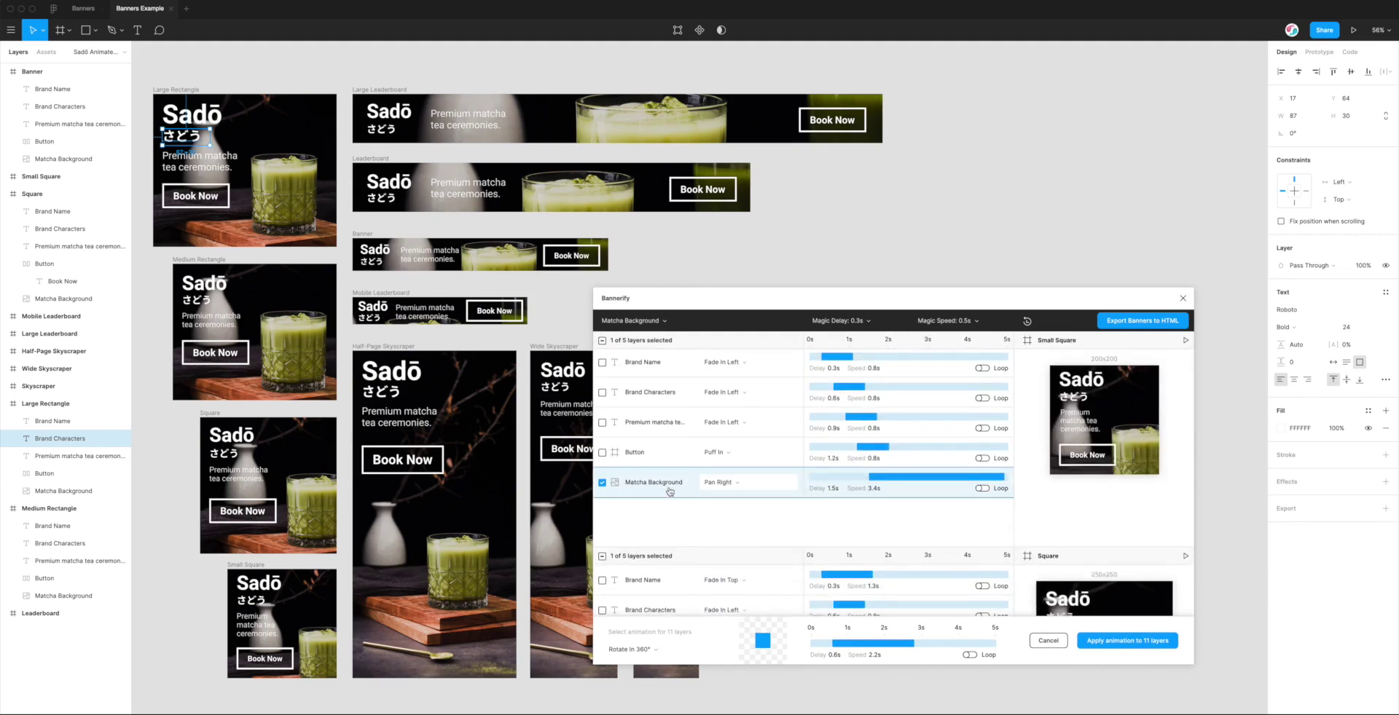
Step: Apply Fade In with 0.6s delay and 3.9s speed to all 11 Matcha Background layers
{"action": "scroll", "coordinate": [666, 502], "scroll_direction": "down", "scroll_amount": 5}
{"action": "scroll", "coordinate": [675, 513], "scroll_direction": "down", "scroll_amount": 5}
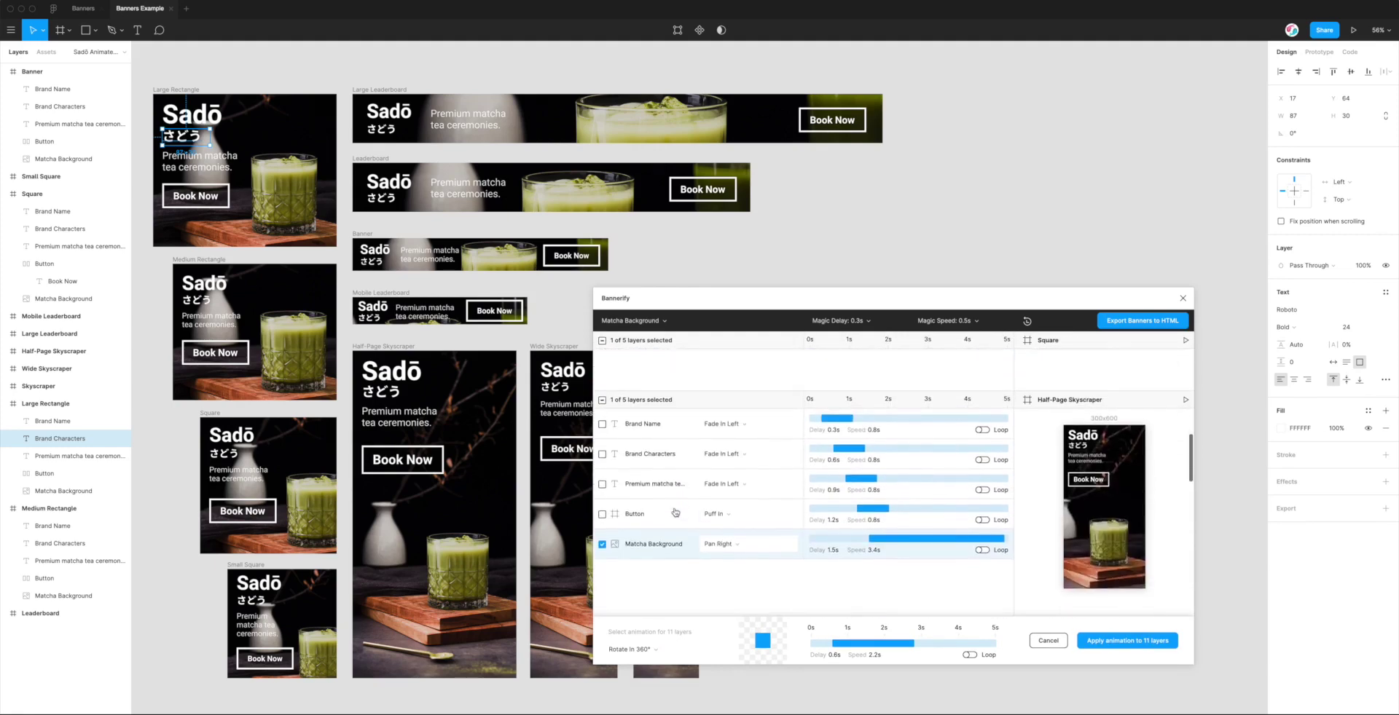
{"action": "left_click", "coordinate": [671, 651]}
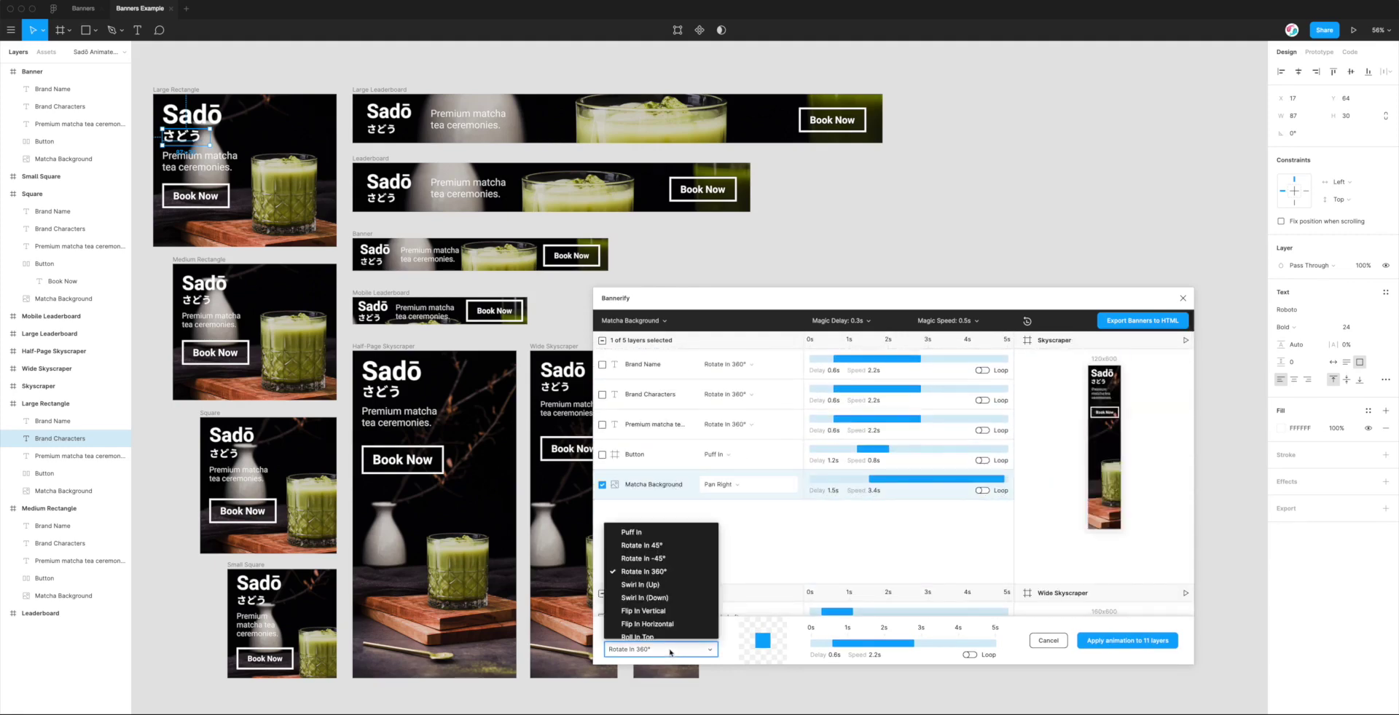
{"action": "scroll", "coordinate": [652, 604], "scroll_direction": "up", "scroll_amount": 5}
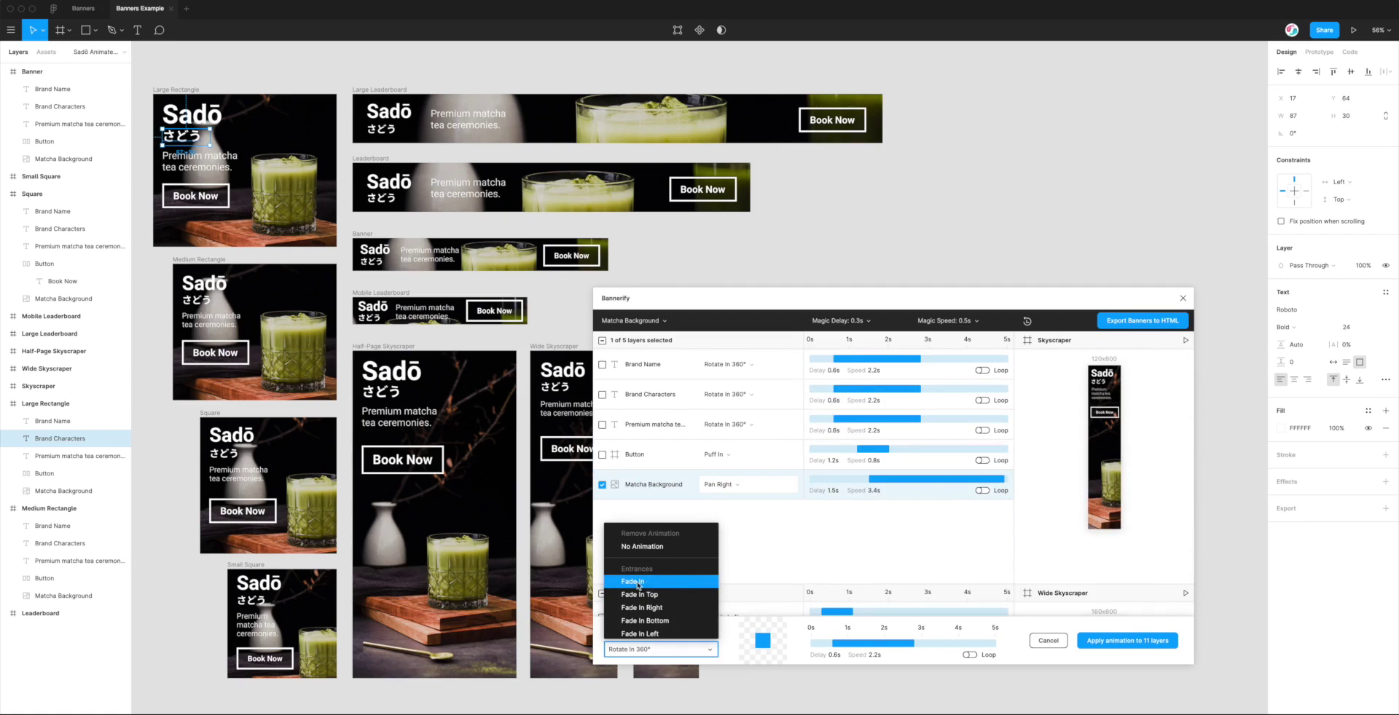
{"action": "left_click", "coordinate": [638, 583]}
{"action": "mouse_move", "coordinate": [853, 646]}
{"action": "left_mouse_down"}
{"action": "mouse_move", "coordinate": [945, 644]}
{"action": "mouse_move", "coordinate": [851, 644]}
{"action": "left_mouse_up"}
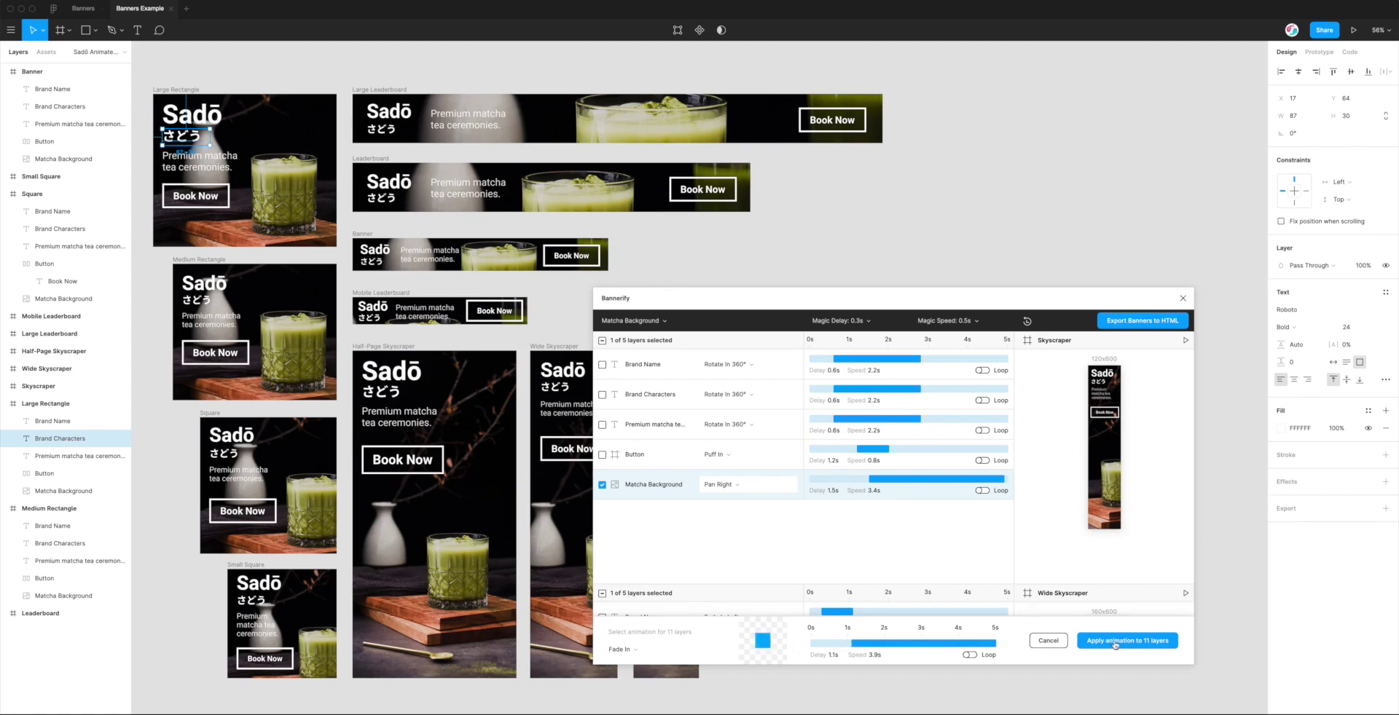
{"action": "left_click_drag", "start_coordinate": [851, 644], "coordinate": [832, 645]}
{"action": "left_click", "coordinate": [1109, 641]}
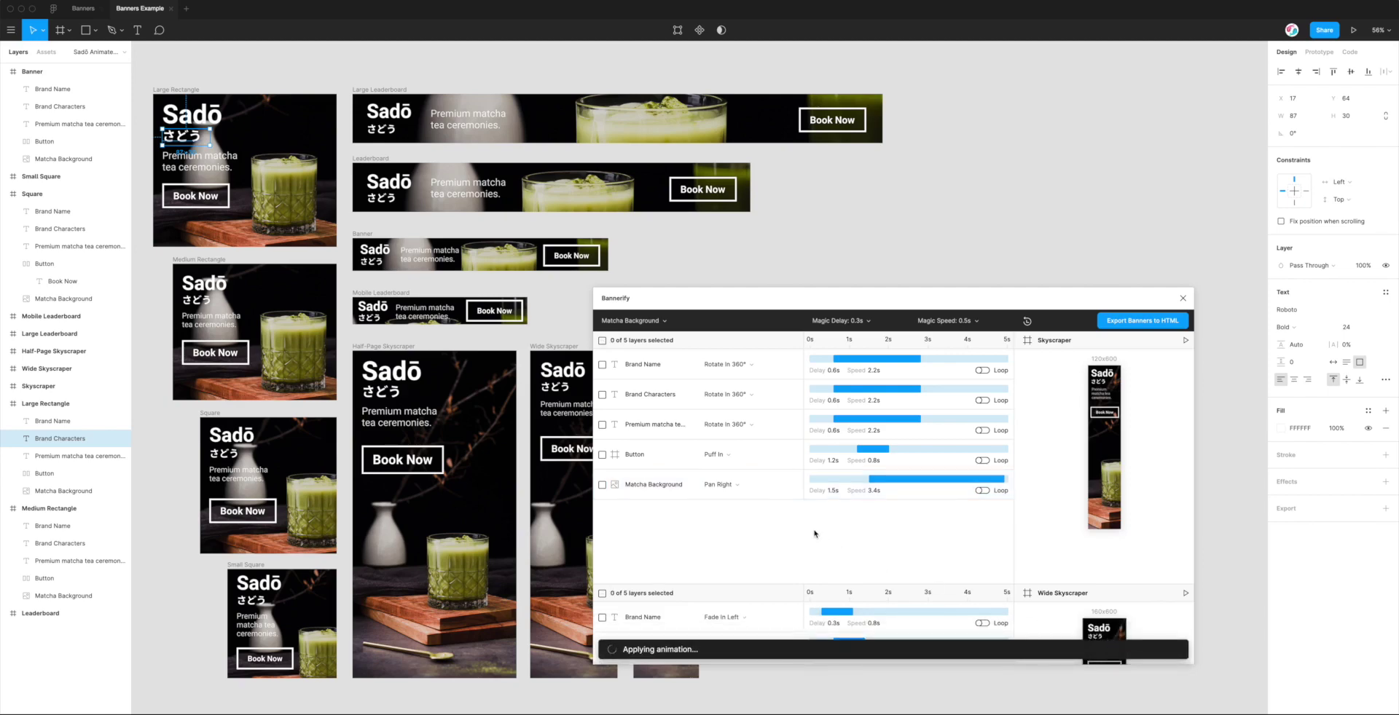
{"action": "scroll", "coordinate": [815, 534], "scroll_direction": "down", "scroll_amount": 3}
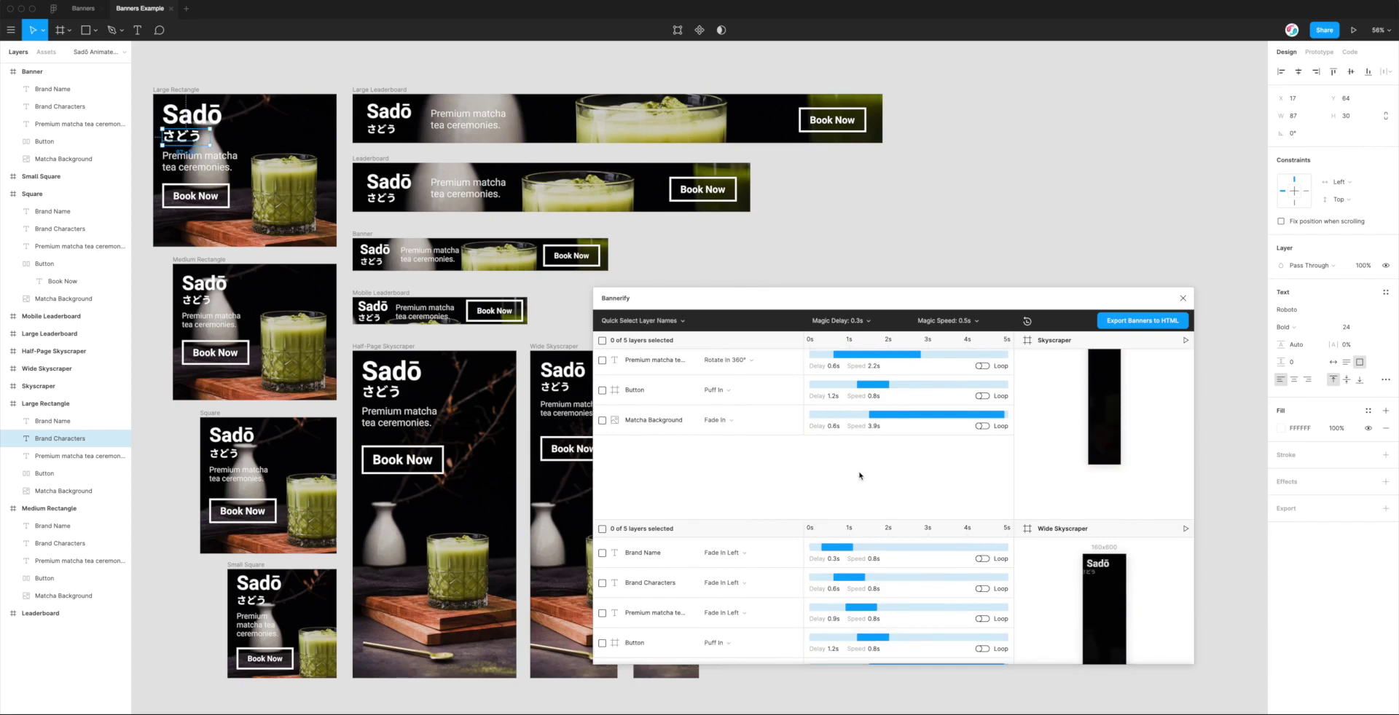
{"action": "scroll", "coordinate": [849, 576], "scroll_direction": "down", "scroll_amount": 3}
{"action": "scroll", "coordinate": [837, 510], "scroll_direction": "down", "scroll_amount": 2}
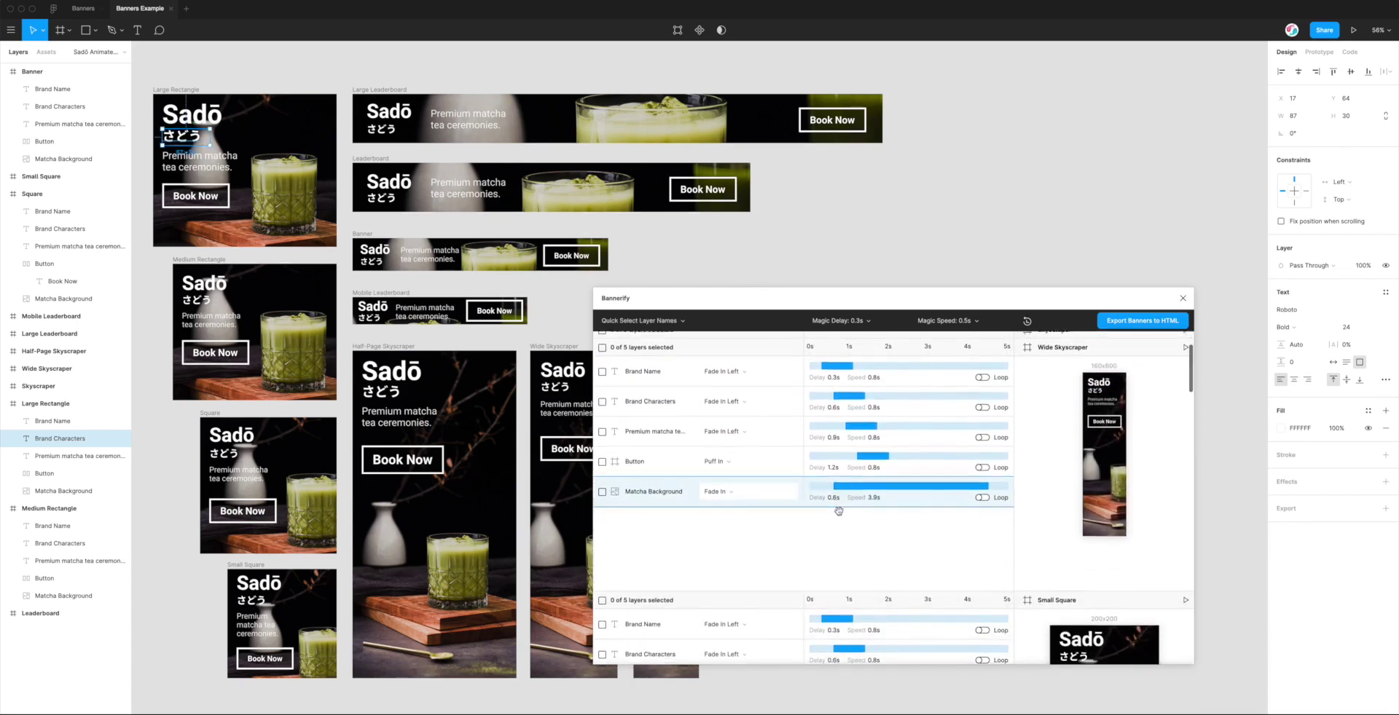
{"action": "scroll", "coordinate": [845, 481], "scroll_direction": "down", "scroll_amount": 1}
{"action": "scroll", "coordinate": [853, 445], "scroll_direction": "down", "scroll_amount": 1}
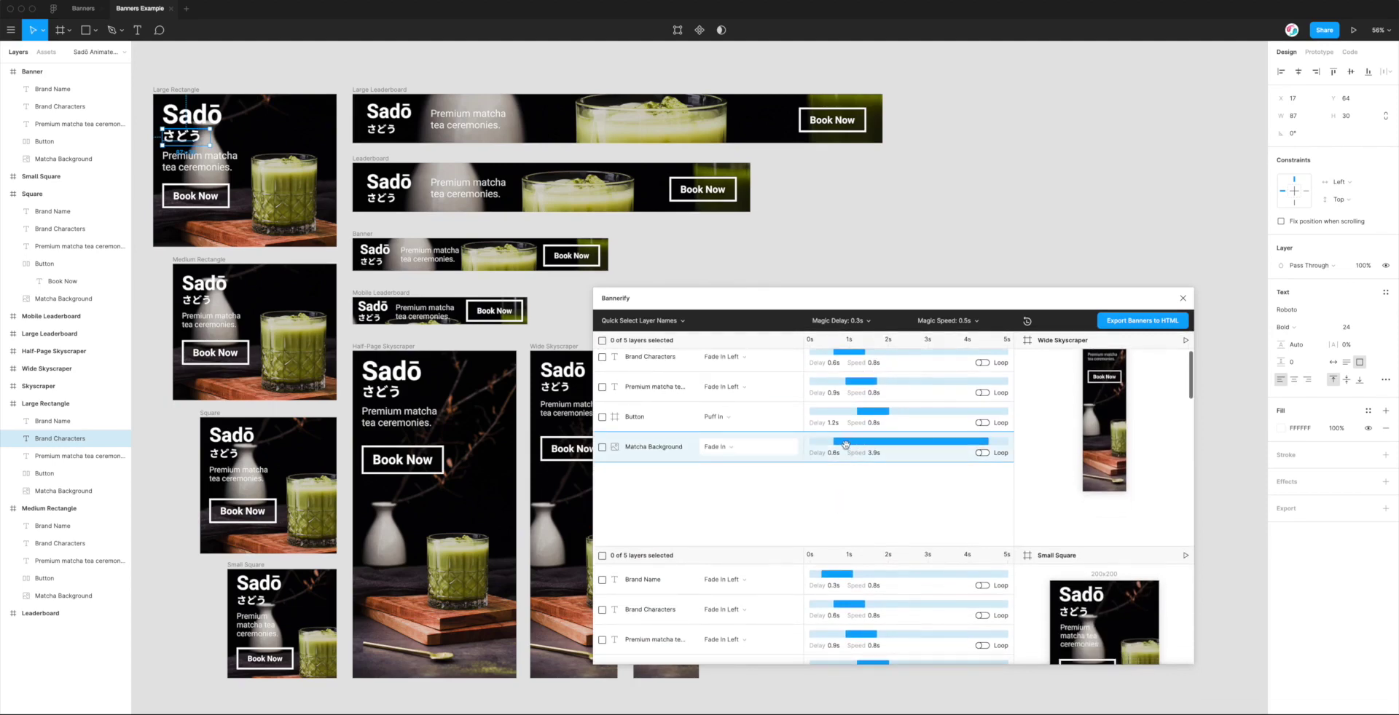
{"action": "scroll", "coordinate": [753, 452], "scroll_direction": "down", "scroll_amount": 10}
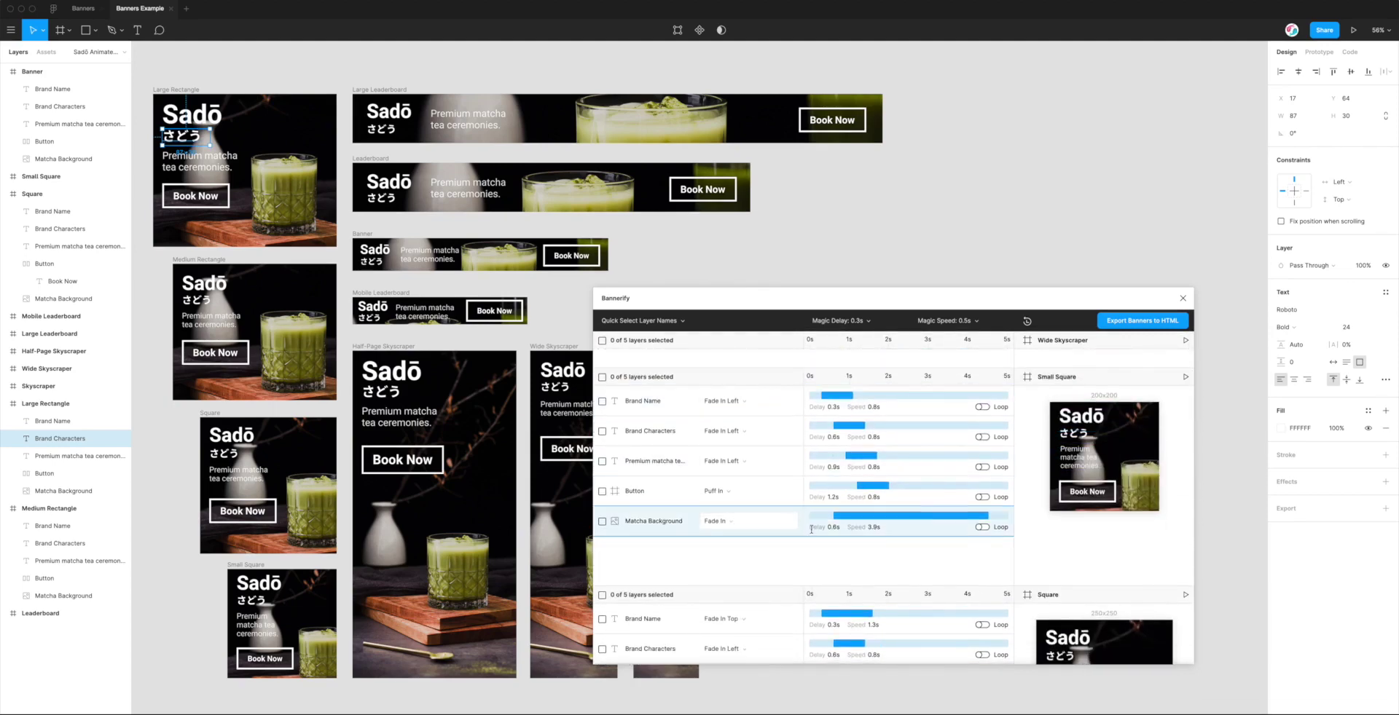
{"action": "scroll", "coordinate": [811, 530], "scroll_direction": "down", "scroll_amount": 6}
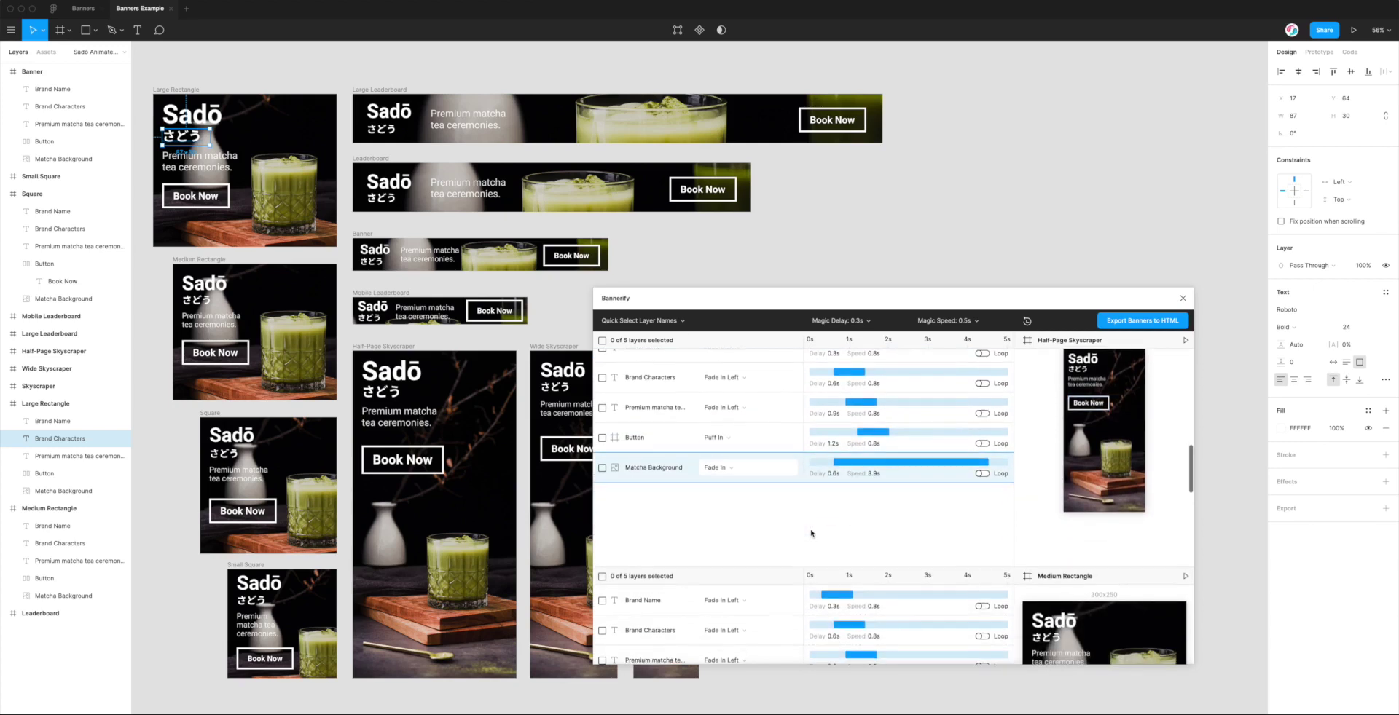
{"action": "left_click", "coordinate": [1186, 370]}
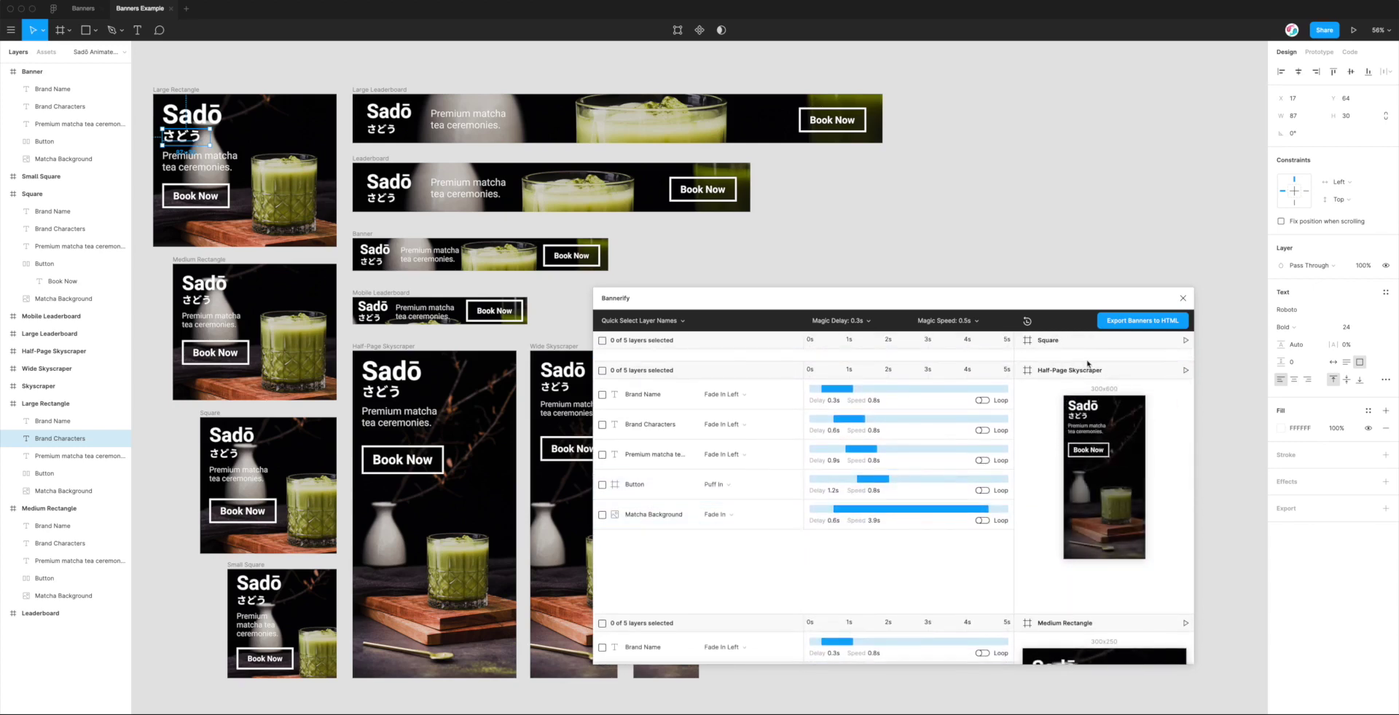
{"action": "scroll", "coordinate": [1111, 504], "scroll_direction": "up", "scroll_amount": 3}
{"action": "scroll", "coordinate": [1102, 497], "scroll_direction": "up", "scroll_amount": 1}
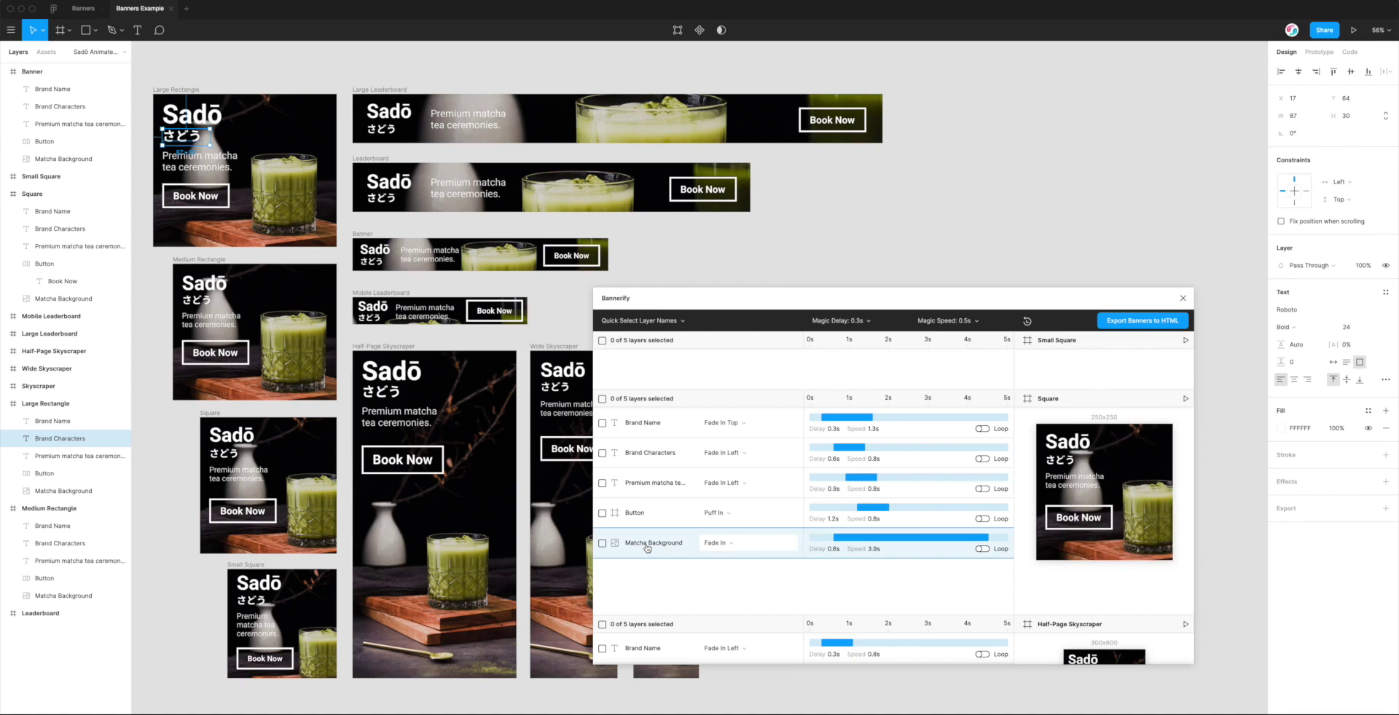
{"action": "left_click", "coordinate": [639, 321]}
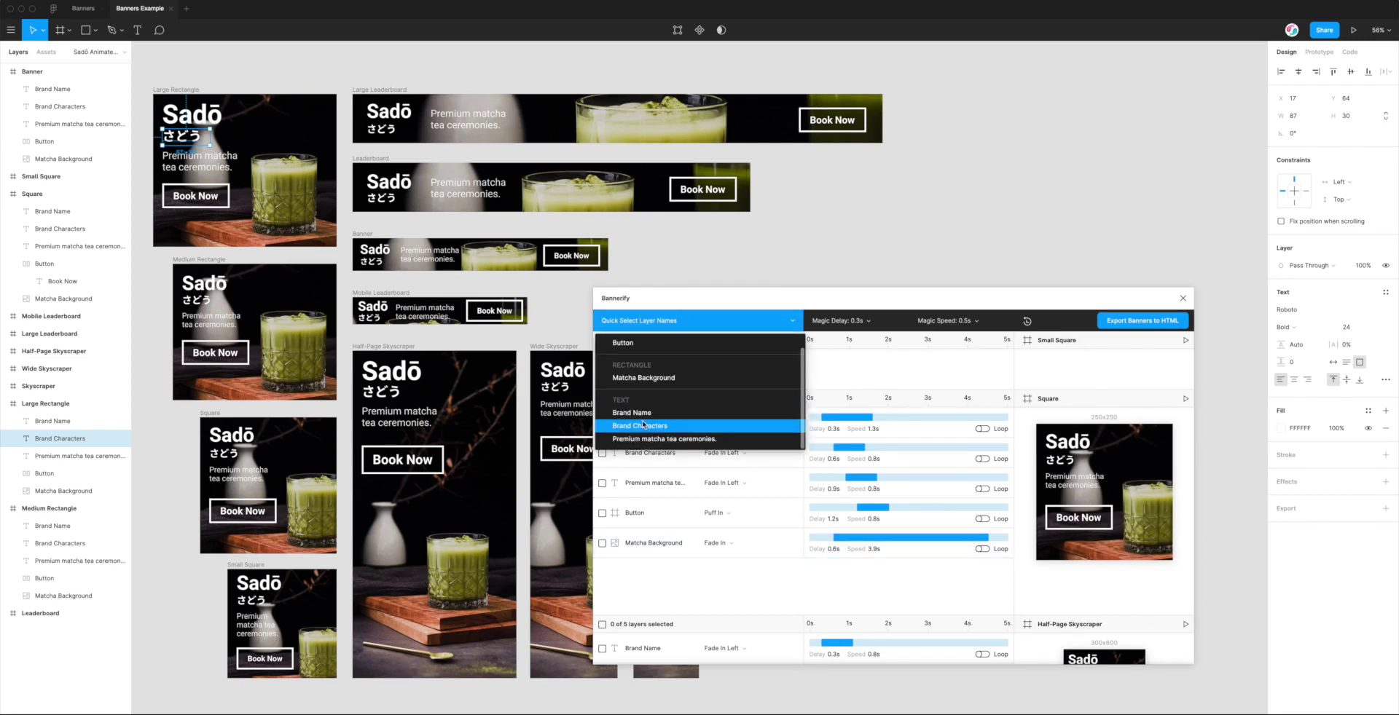
Step: Quick-select Brand Name, then Brand Characters, then Button layers across banners, and cancel the batch
{"action": "left_click", "coordinate": [642, 431]}
{"action": "left_click", "coordinate": [656, 321]}
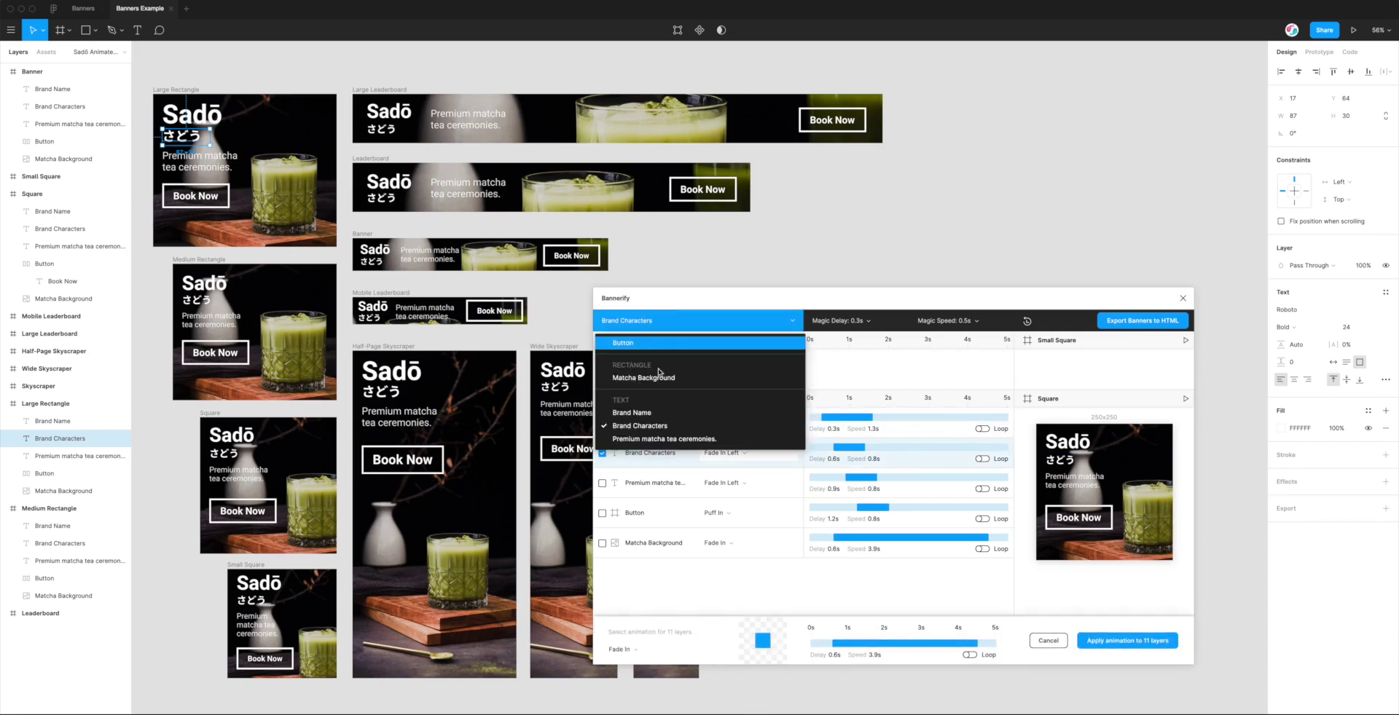
{"action": "left_click", "coordinate": [653, 412]}
{"action": "left_click", "coordinate": [653, 327]}
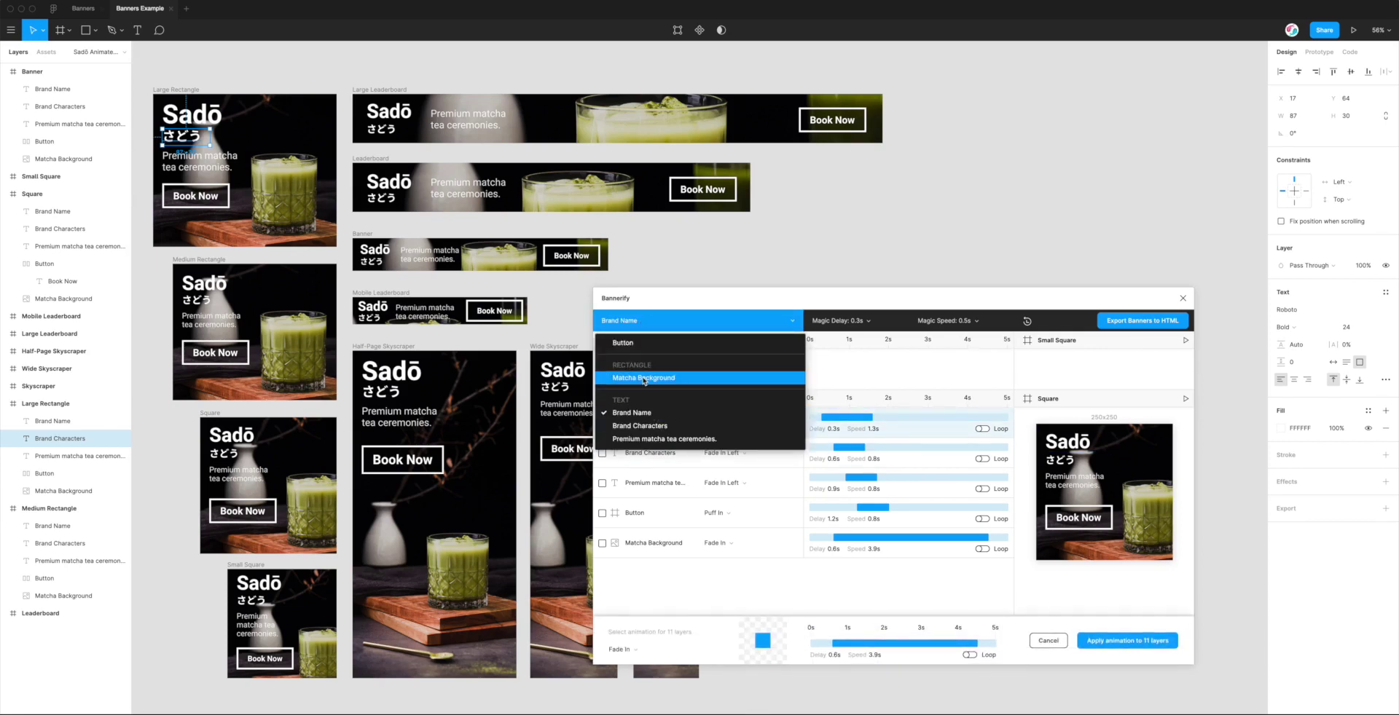
{"action": "left_click", "coordinate": [642, 430]}
{"action": "left_click", "coordinate": [633, 321]}
{"action": "left_click", "coordinate": [645, 353]}
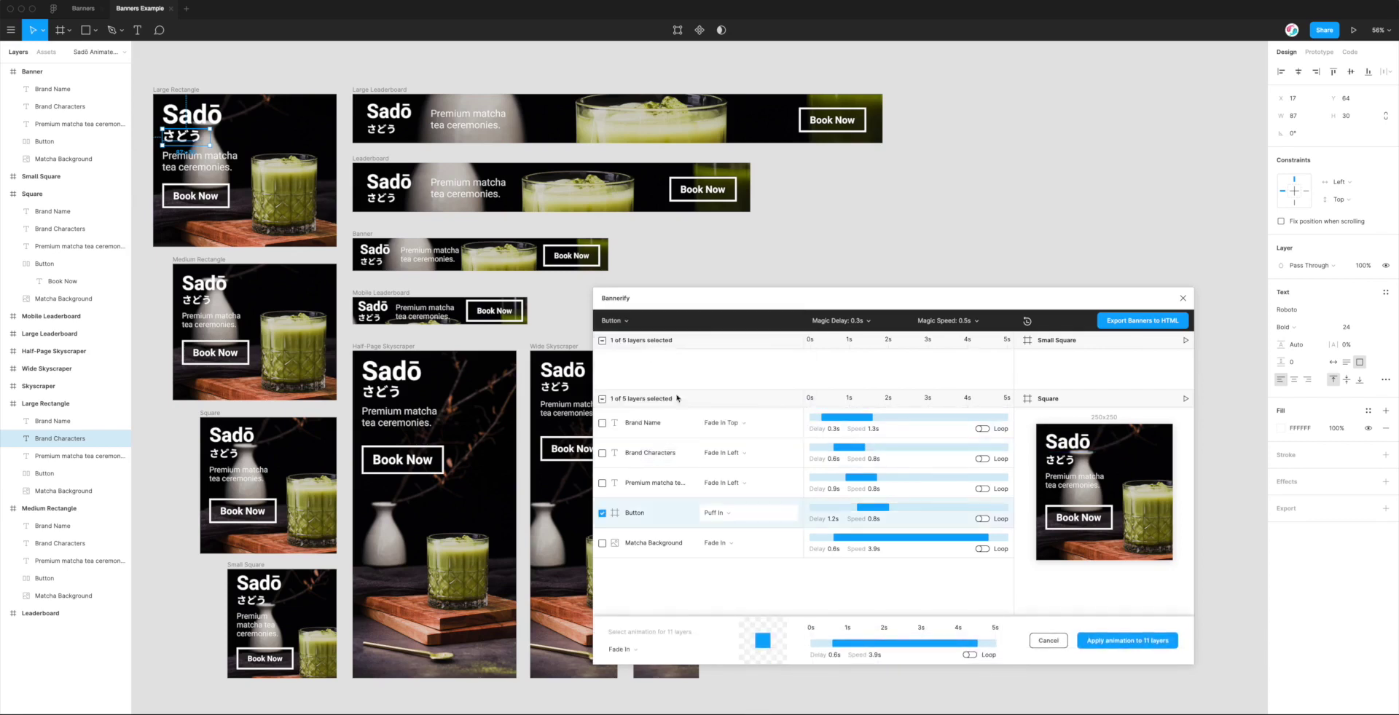
{"action": "scroll", "coordinate": [700, 510], "scroll_direction": "up", "scroll_amount": 1}
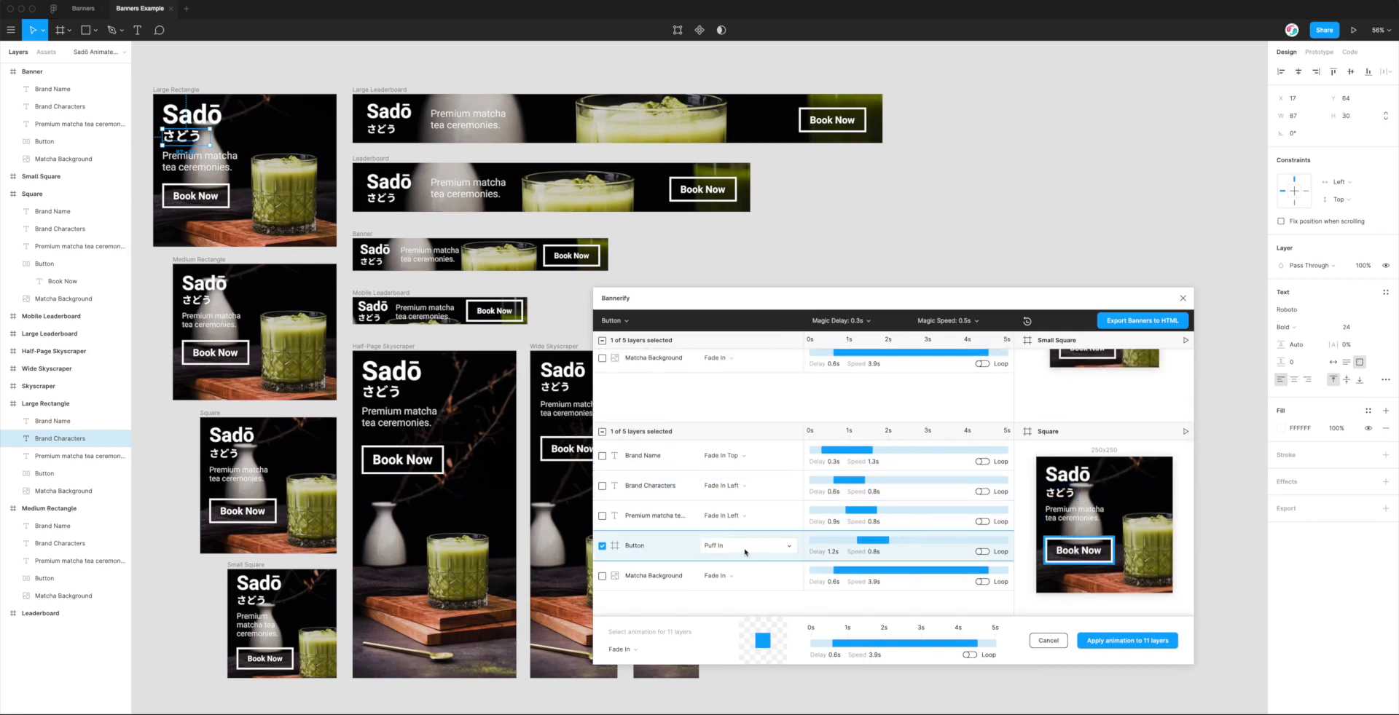
{"action": "scroll", "coordinate": [814, 556], "scroll_direction": "down", "scroll_amount": 2}
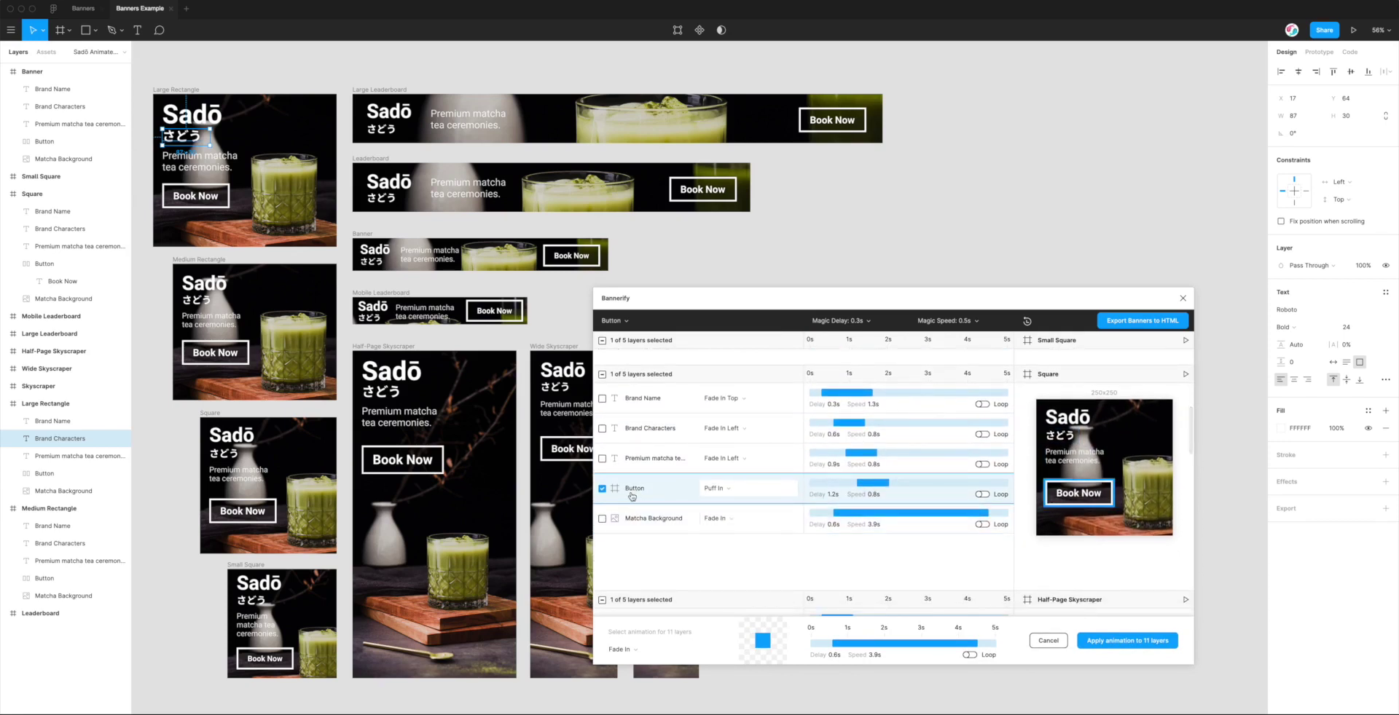
{"action": "left_click", "coordinate": [1047, 641]}
Step: Retime the Square Button's Puff In to a 0.5s delay and 2.4s speed
{"action": "mouse_move", "coordinate": [889, 483]}
{"action": "left_mouse_down"}
{"action": "mouse_move", "coordinate": [947, 483]}
{"action": "mouse_move", "coordinate": [869, 483]}
{"action": "left_mouse_up"}
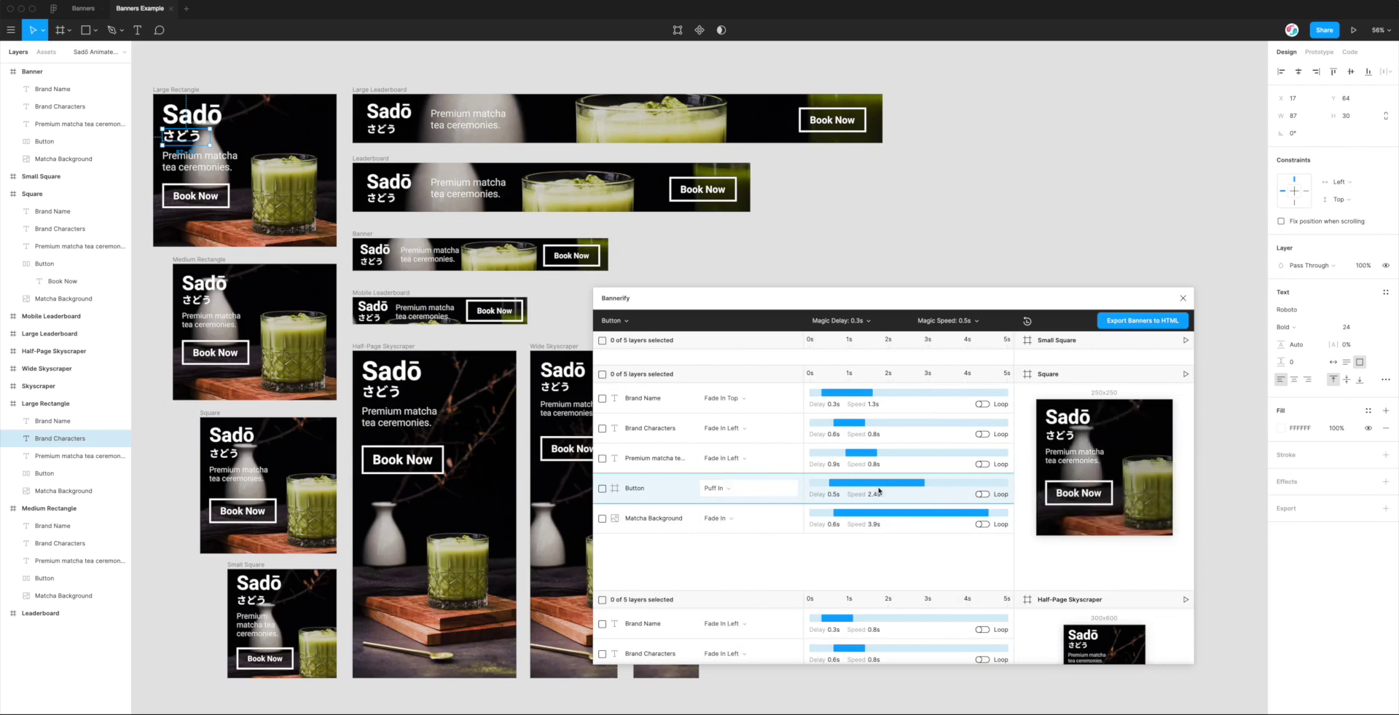
{"action": "scroll", "coordinate": [822, 384], "scroll_direction": "up", "scroll_amount": 2}
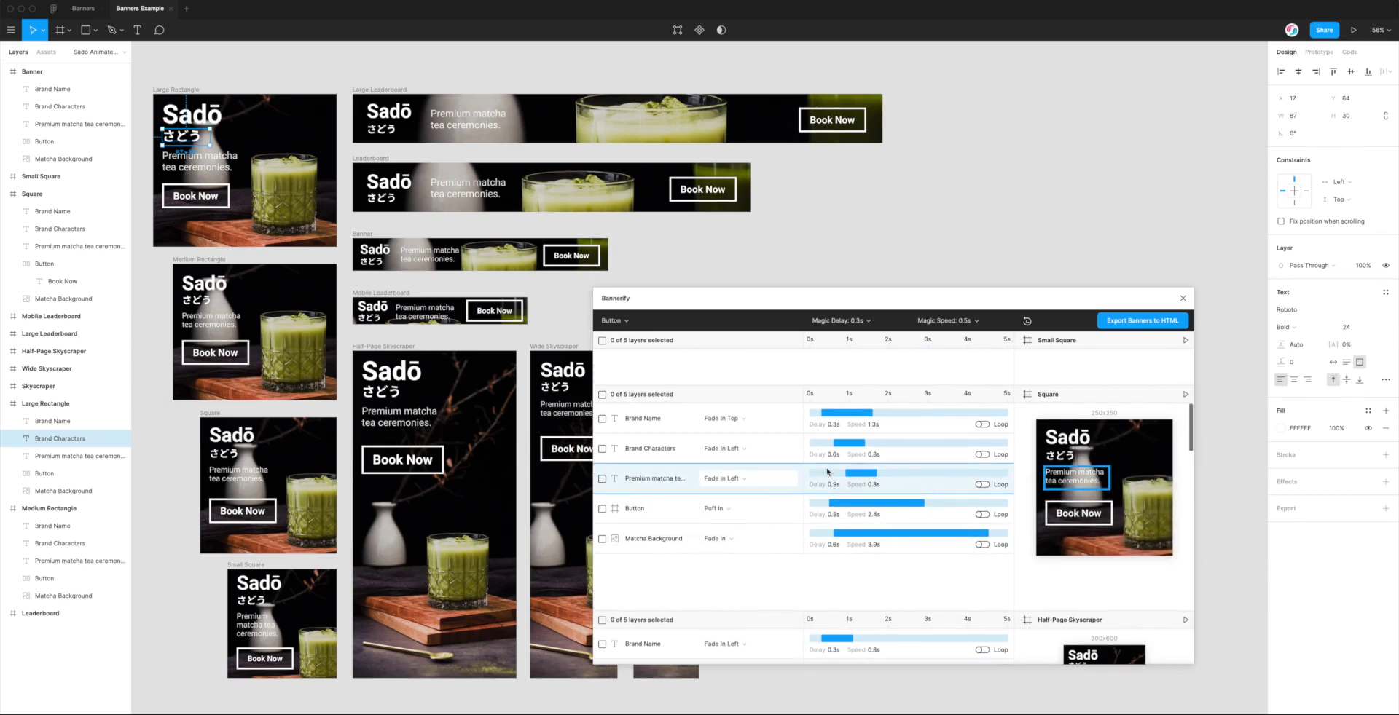
{"action": "scroll", "coordinate": [822, 384], "scroll_direction": "down", "scroll_amount": 10}
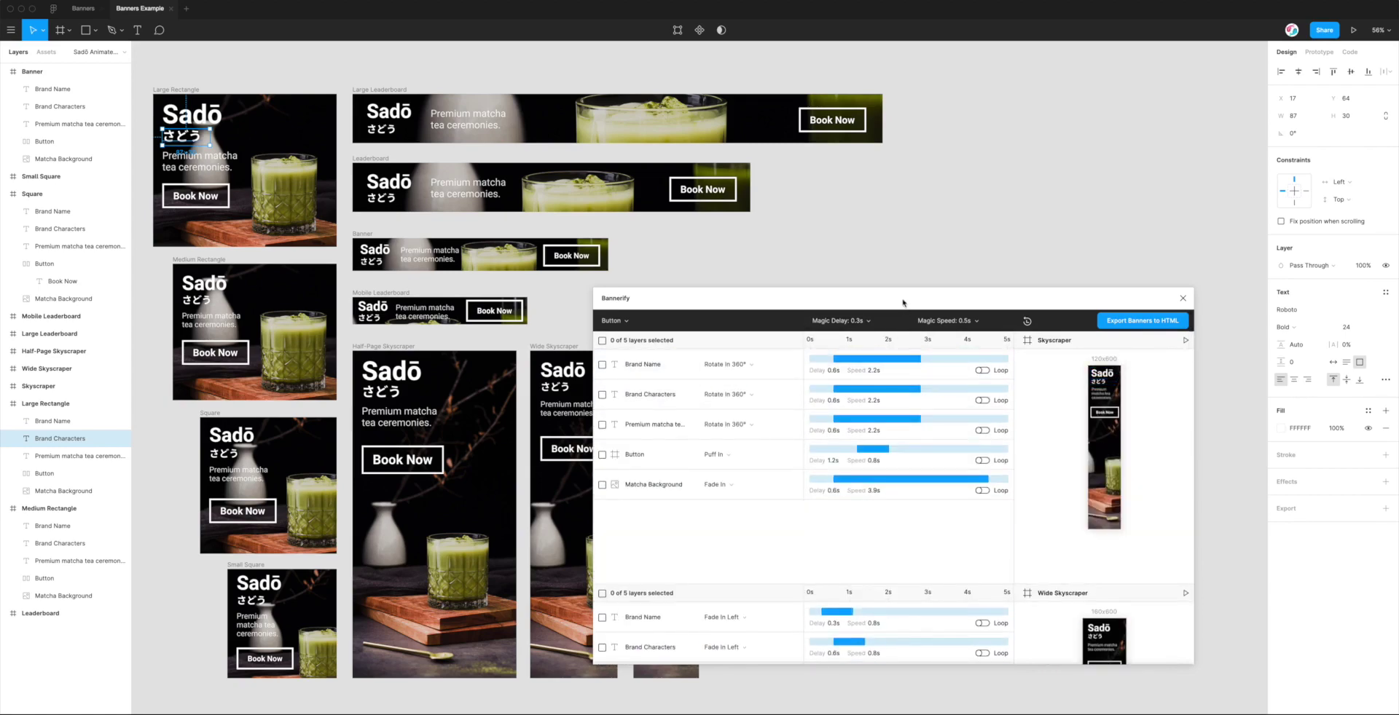
{"action": "left_click_drag", "start_coordinate": [903, 301], "coordinate": [918, 305]}
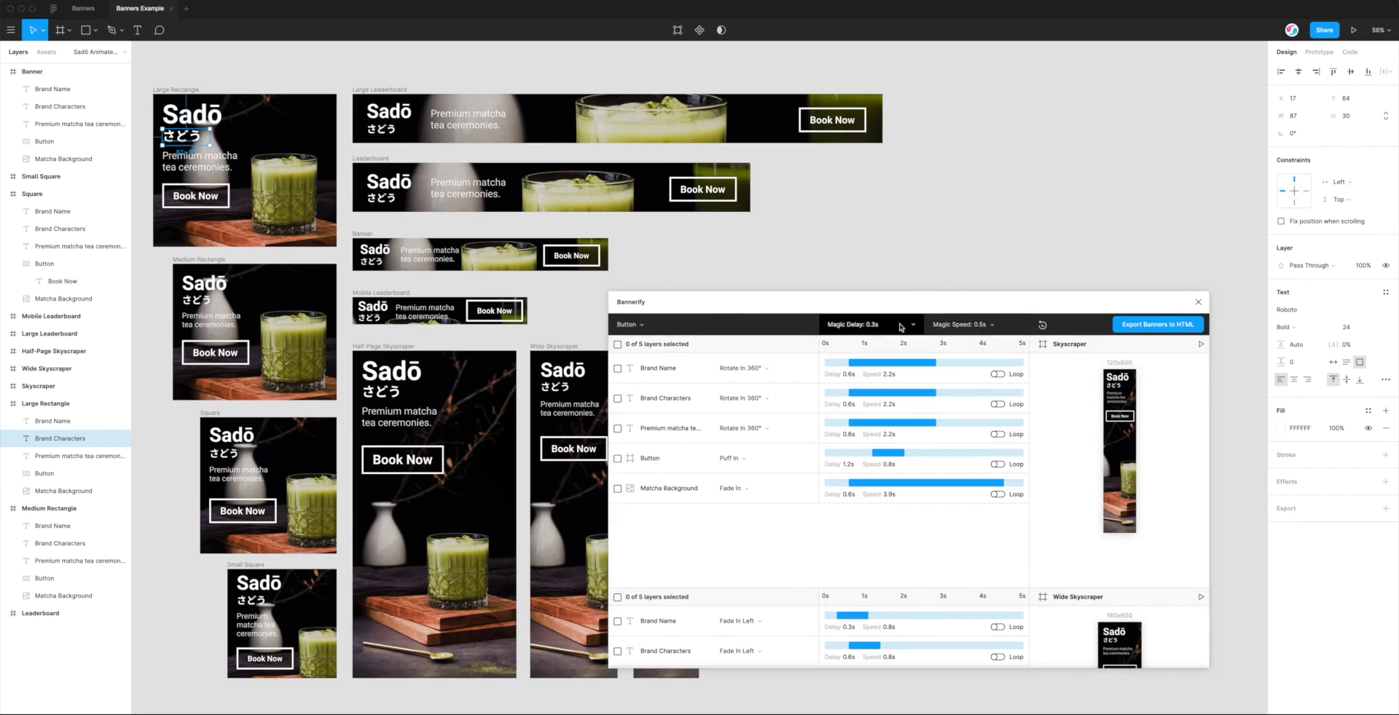
{"action": "left_click_drag", "start_coordinate": [973, 303], "coordinate": [990, 295]}
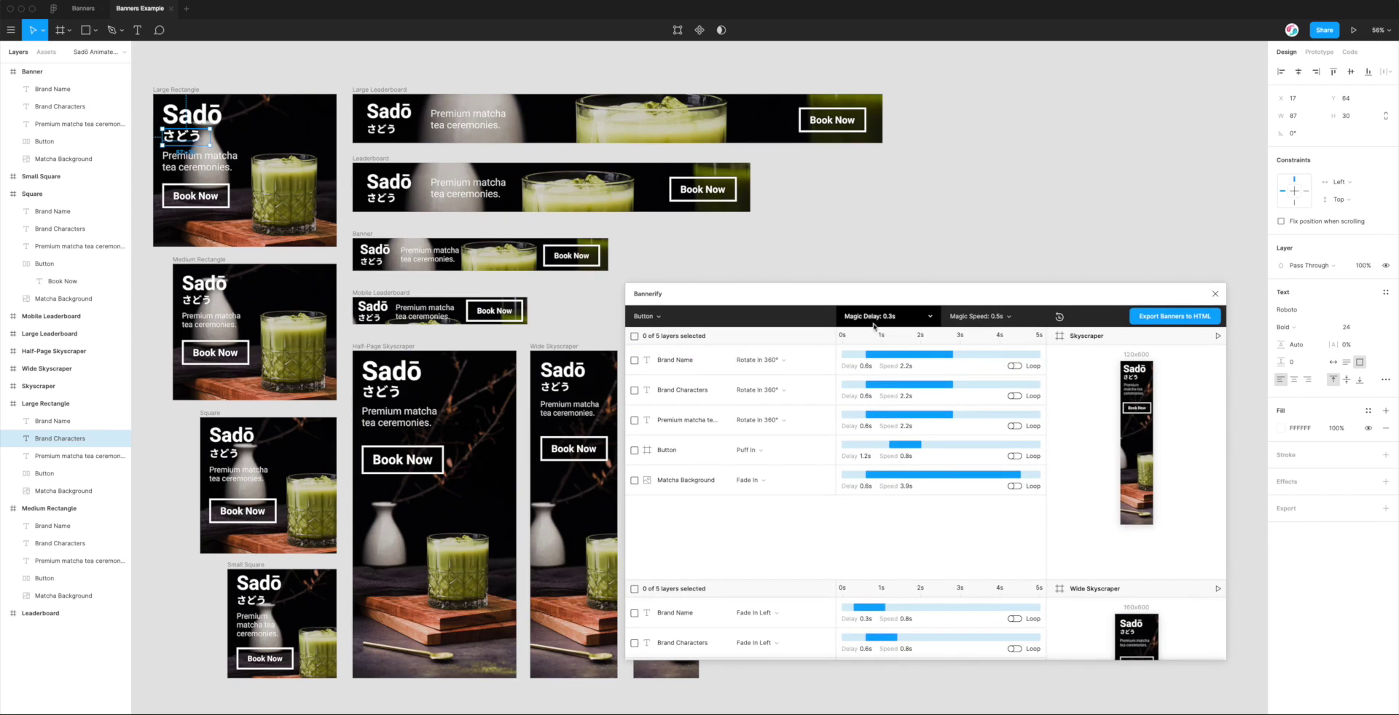
{"action": "left_click_drag", "start_coordinate": [867, 295], "coordinate": [886, 302]}
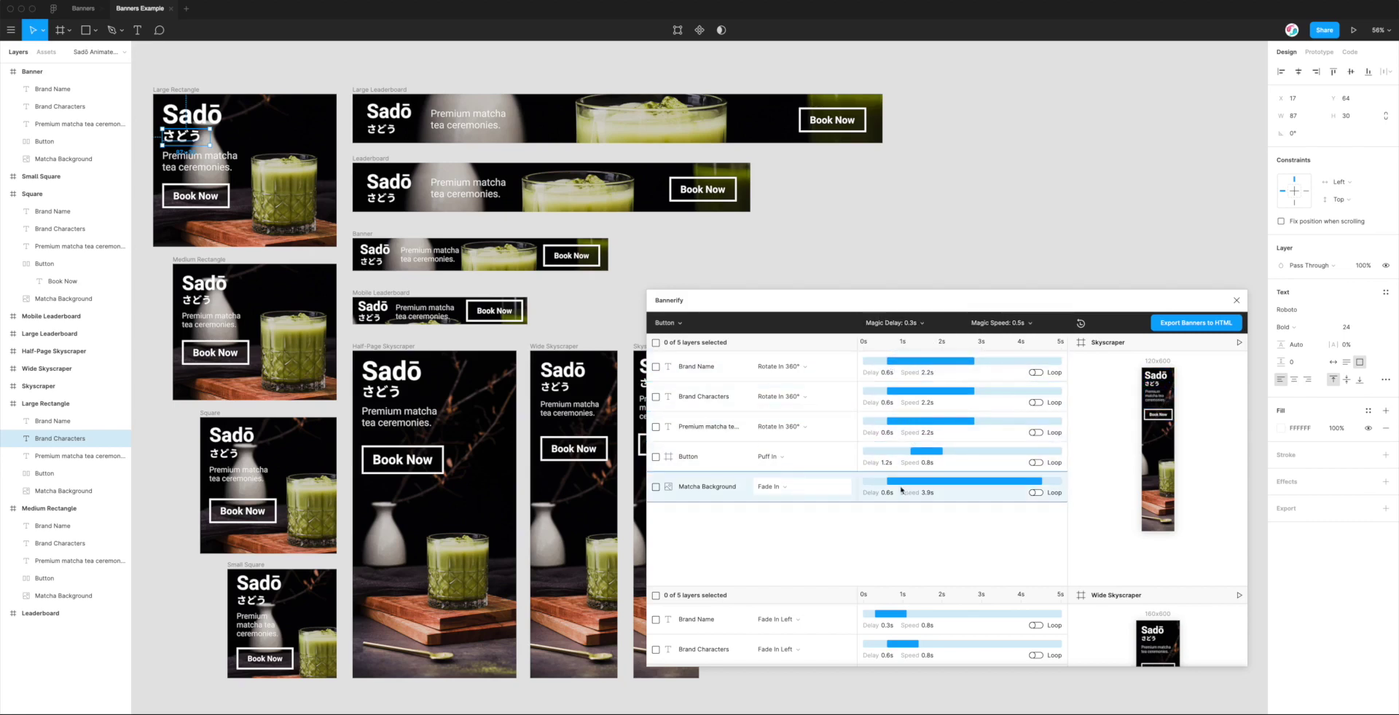
Step: Set Magic Delay to 0.4s and replay the Skyscraper preview to check the stagger
{"action": "left_click", "coordinate": [930, 327]}
{"action": "scroll", "coordinate": [924, 362], "scroll_direction": "down", "scroll_amount": 1}
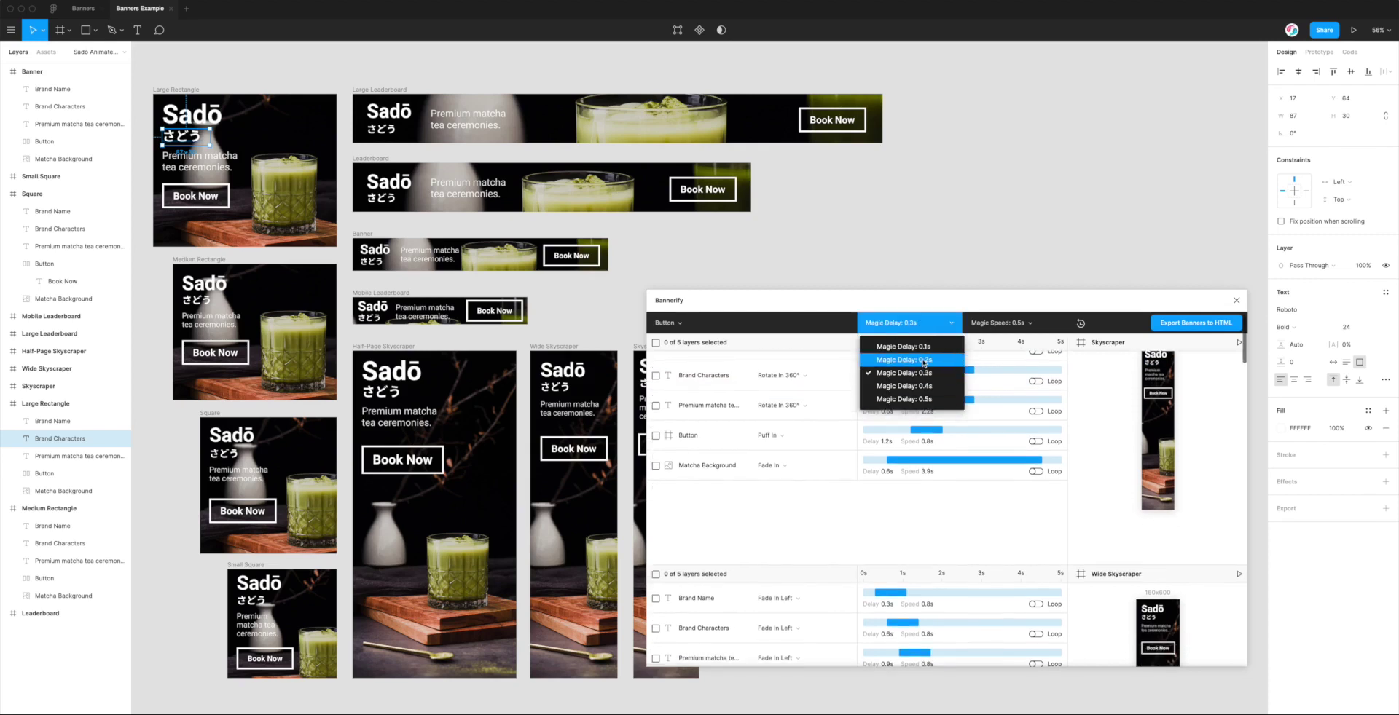
{"action": "scroll", "coordinate": [925, 362], "scroll_direction": "up", "scroll_amount": 1}
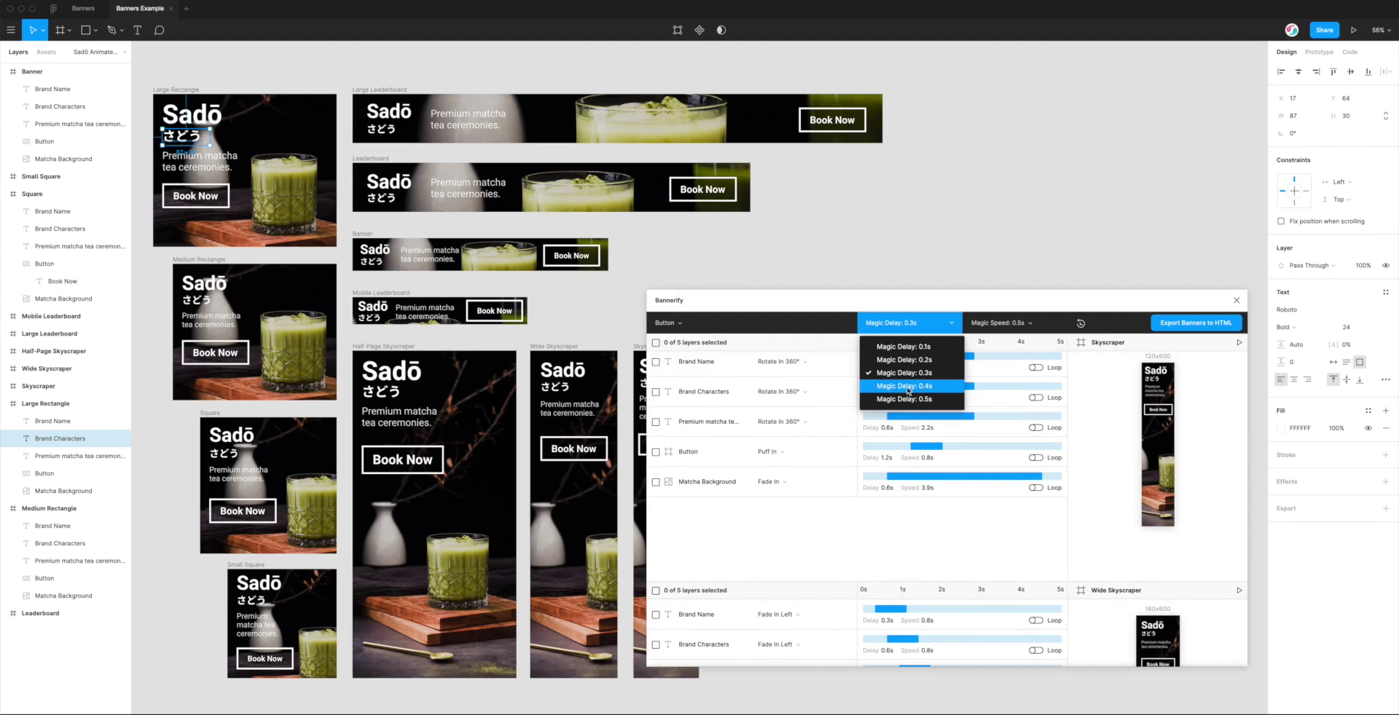
{"action": "scroll", "coordinate": [907, 392], "scroll_direction": "up", "scroll_amount": 1}
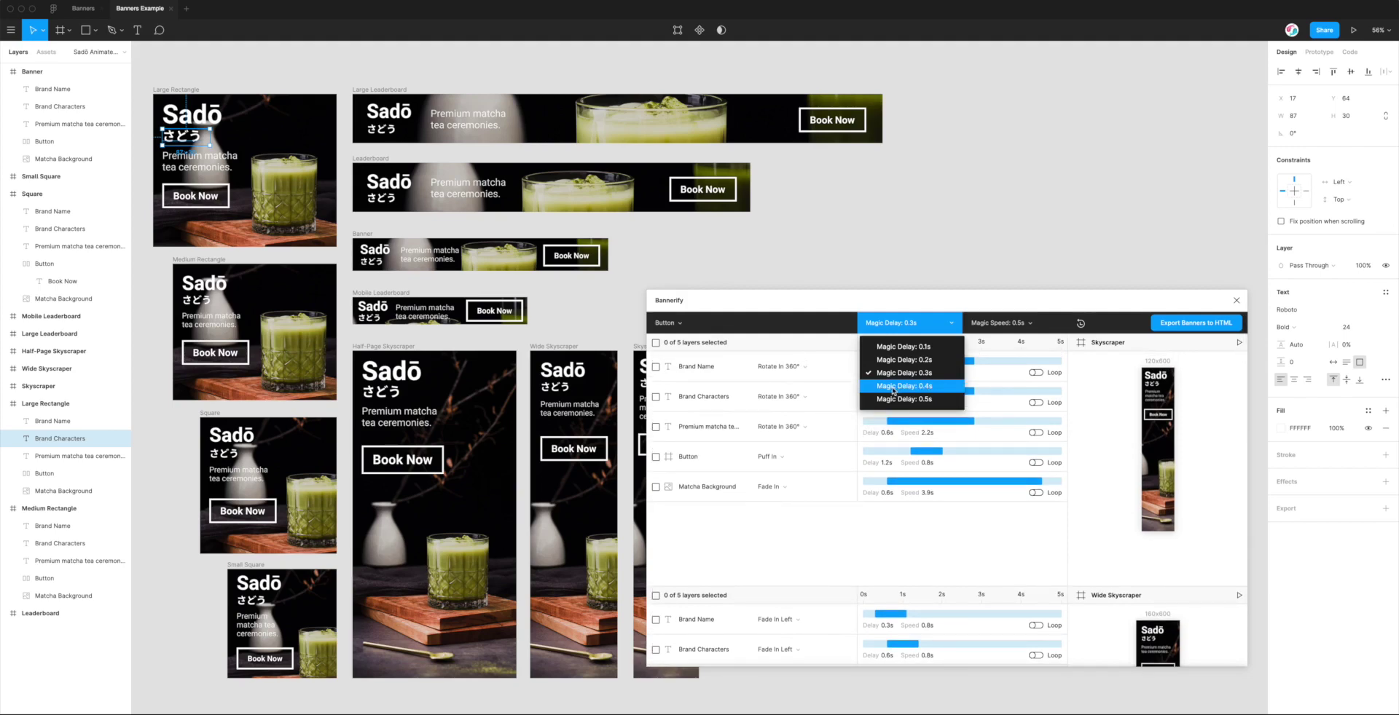
{"action": "left_click", "coordinate": [892, 386]}
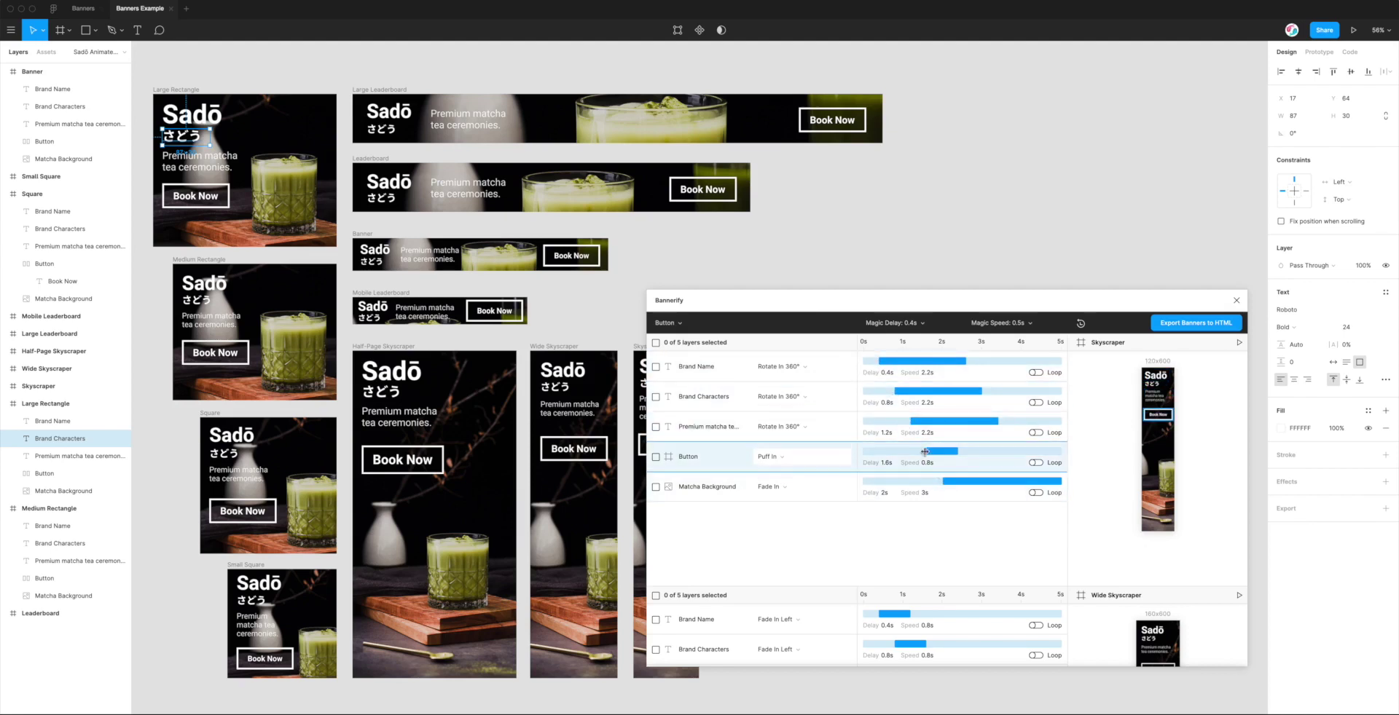
{"action": "left_click", "coordinate": [1238, 342]}
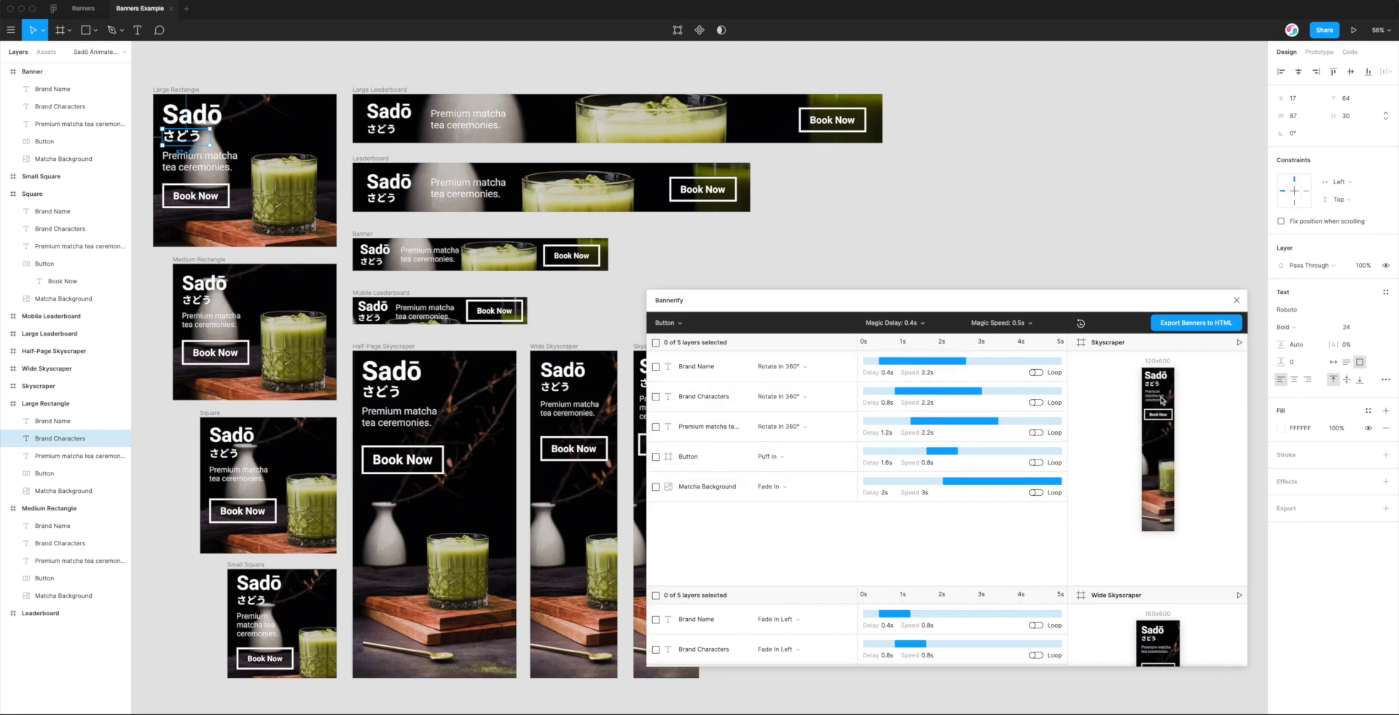
Step: Set Magic Delay to 0.3s and play the Medium Rectangle preview to check it
{"action": "scroll", "coordinate": [1108, 433], "scroll_direction": "down", "scroll_amount": 4}
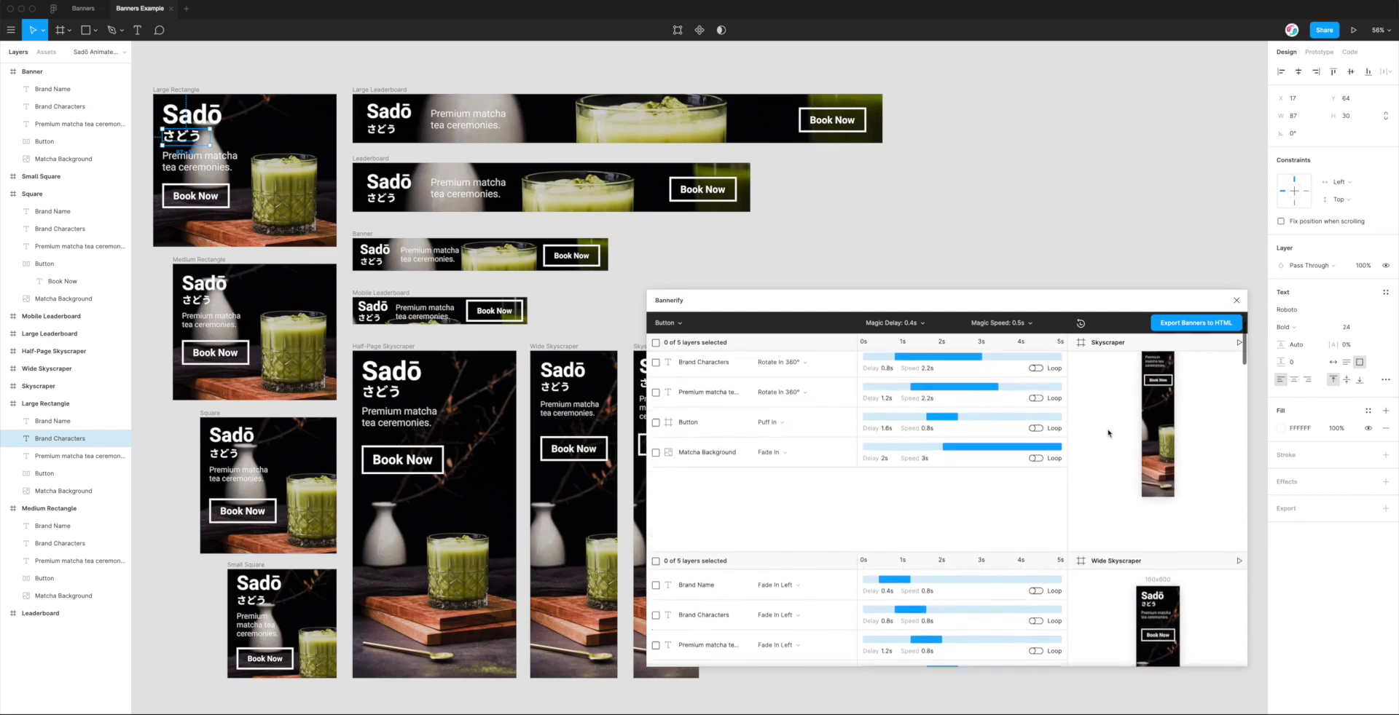
{"action": "scroll", "coordinate": [933, 441], "scroll_direction": "down", "scroll_amount": 3}
{"action": "scroll", "coordinate": [932, 440], "scroll_direction": "down", "scroll_amount": 6}
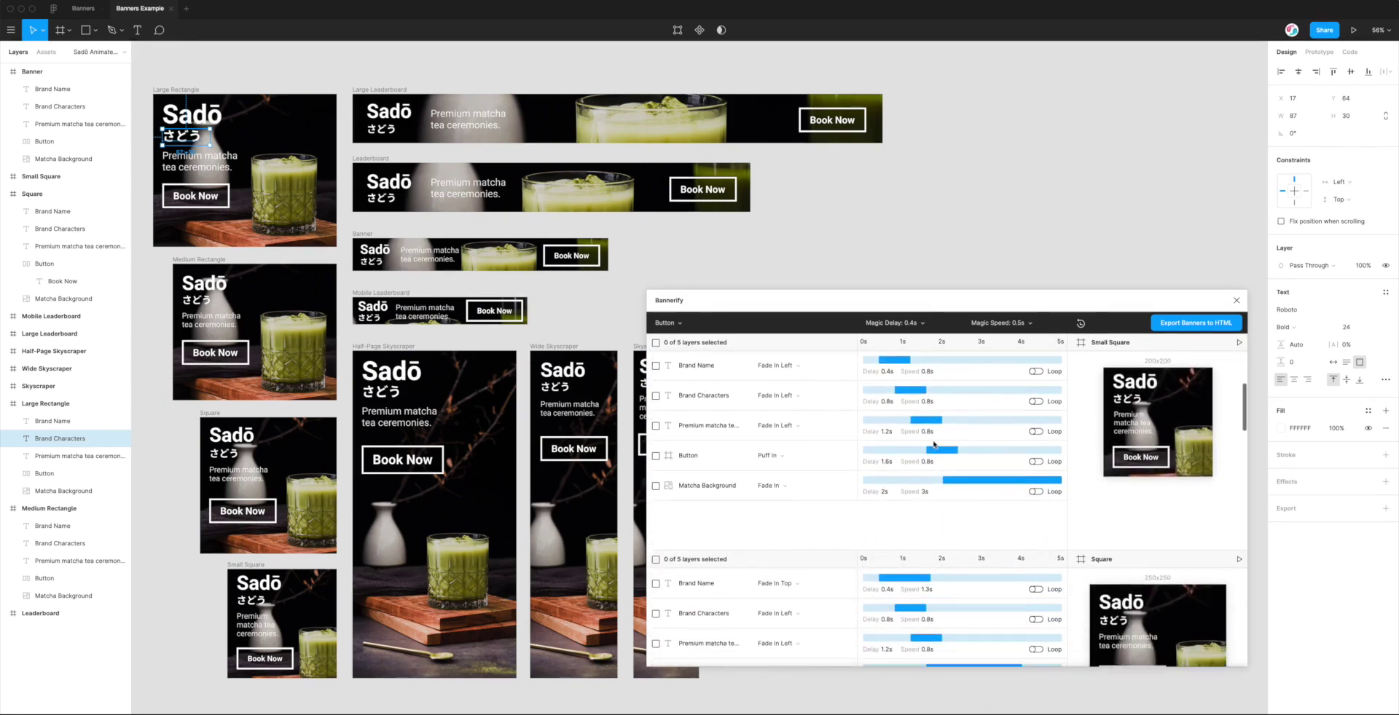
{"action": "scroll", "coordinate": [934, 442], "scroll_direction": "down", "scroll_amount": 8}
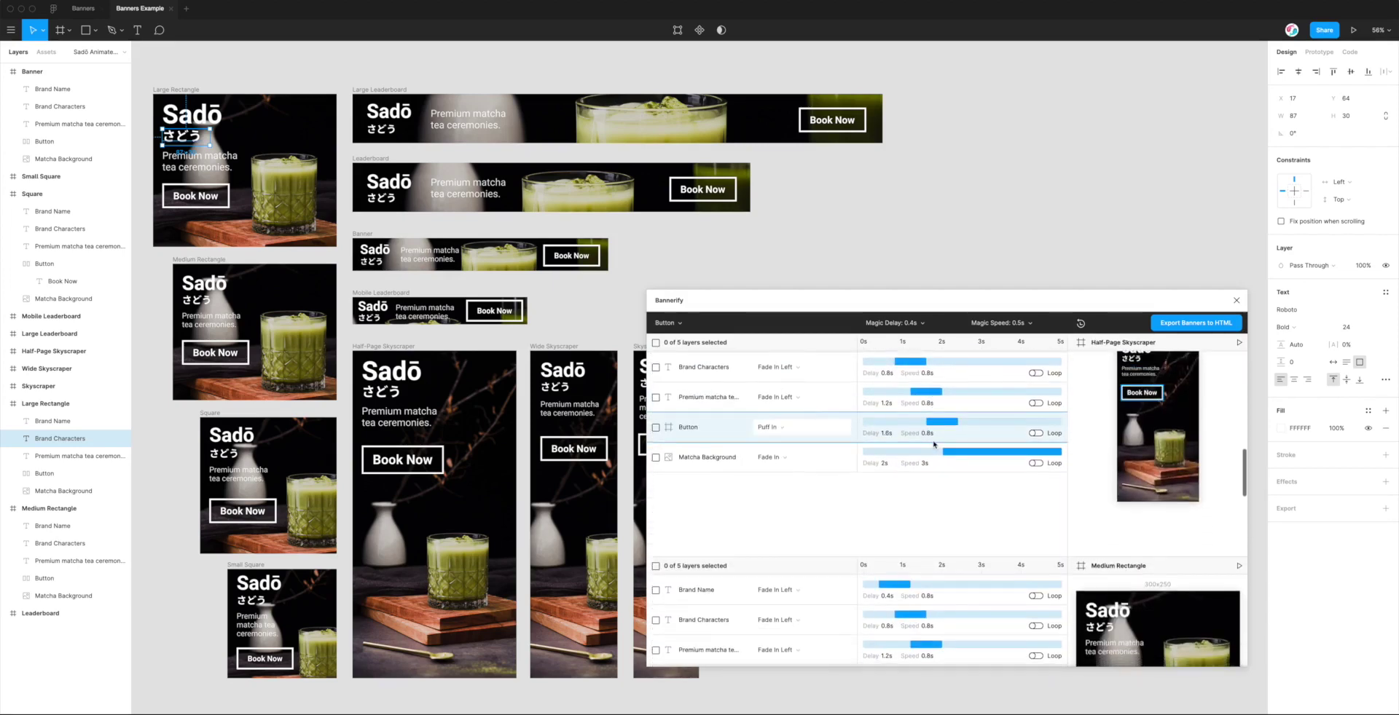
{"action": "scroll", "coordinate": [934, 445], "scroll_direction": "down", "scroll_amount": 1}
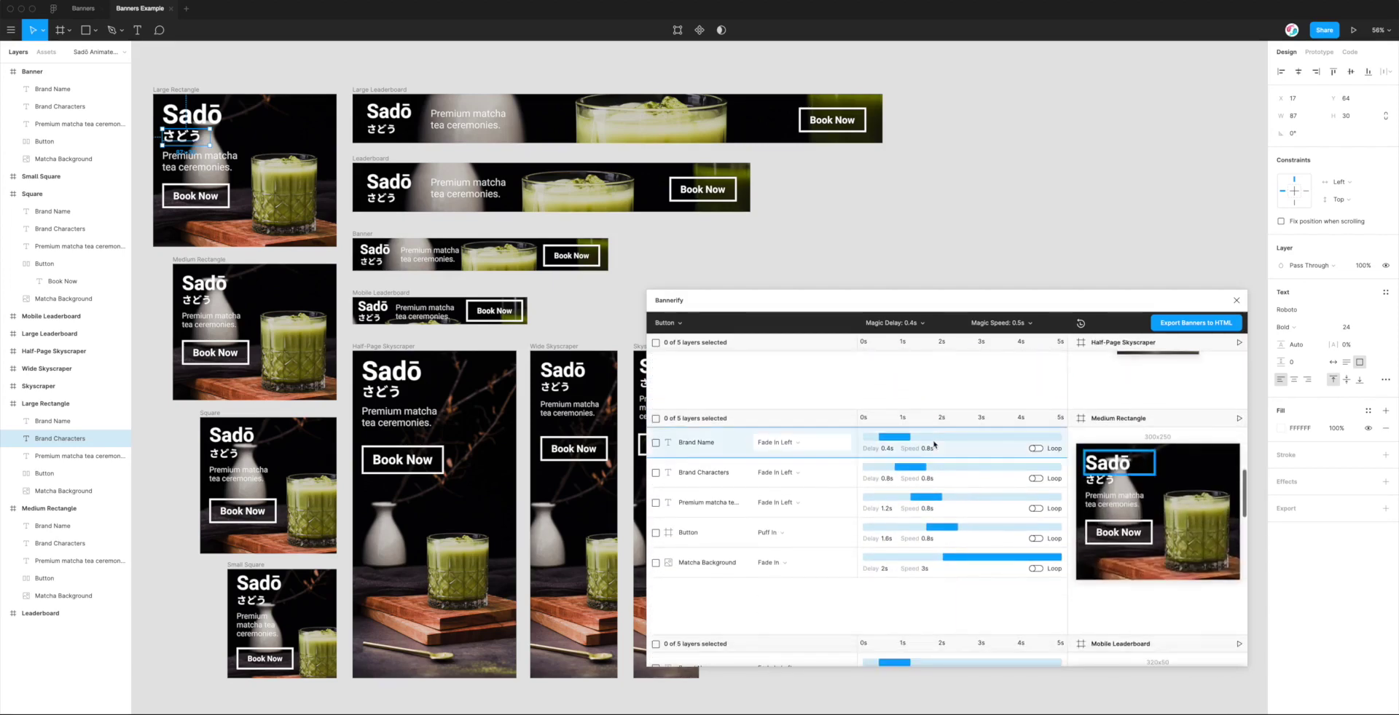
{"action": "left_click", "coordinate": [894, 323]}
{"action": "left_click", "coordinate": [895, 373]}
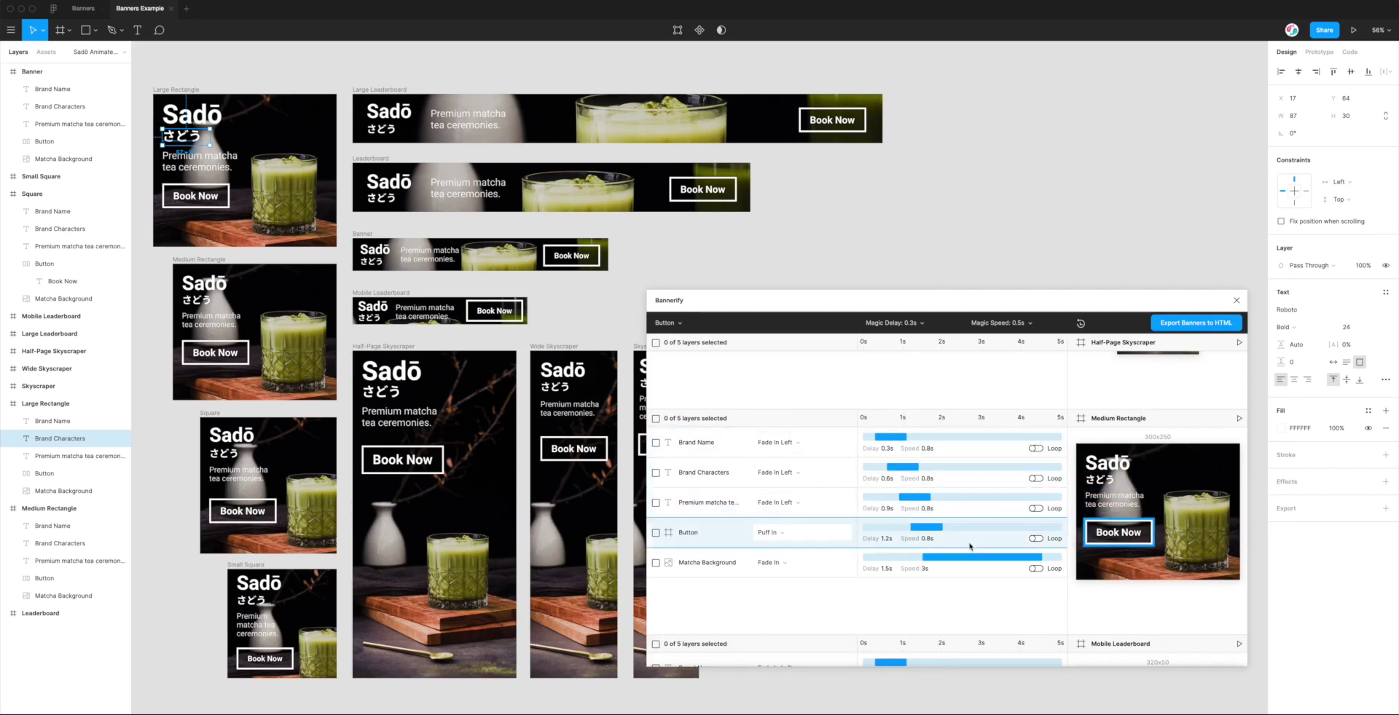
{"action": "left_click", "coordinate": [1238, 420]}
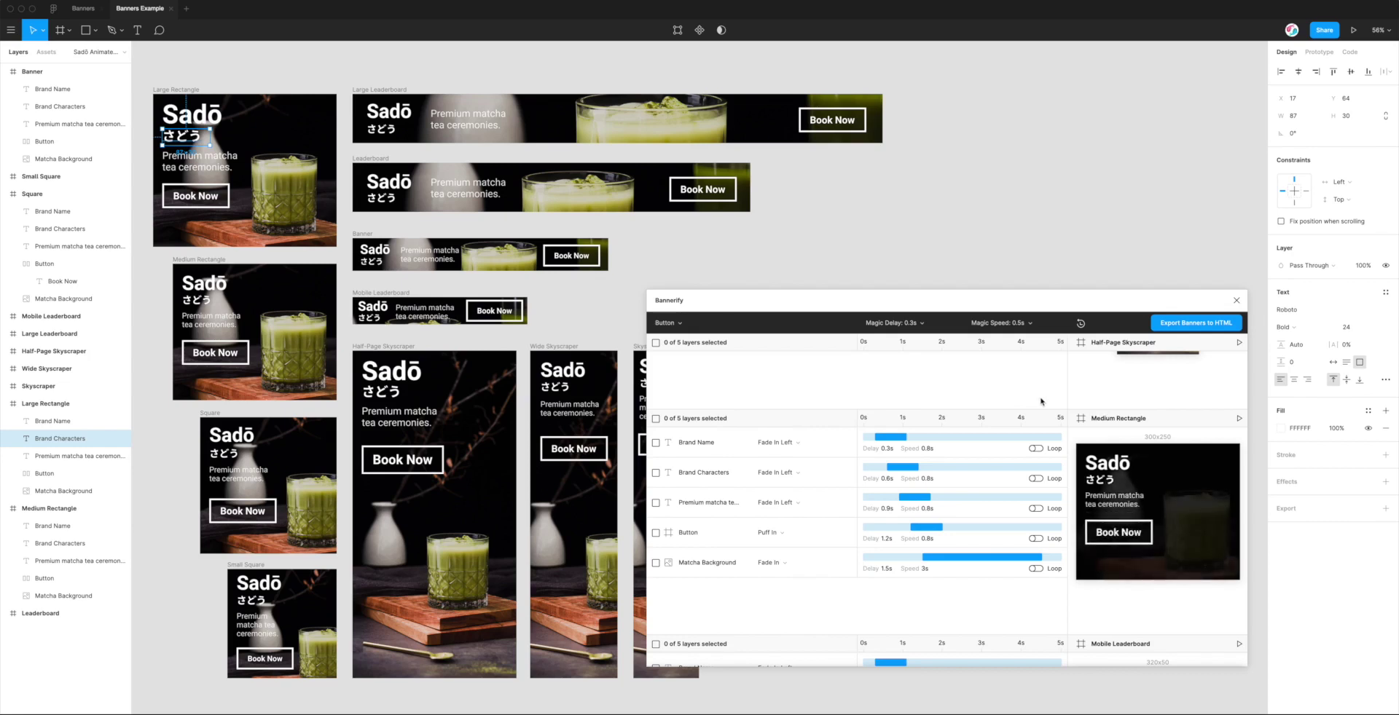
Step: Try a 0.2s Magic Delay on the Medium Rectangle preview, then settle on 0.1s
{"action": "left_click", "coordinate": [892, 323]}
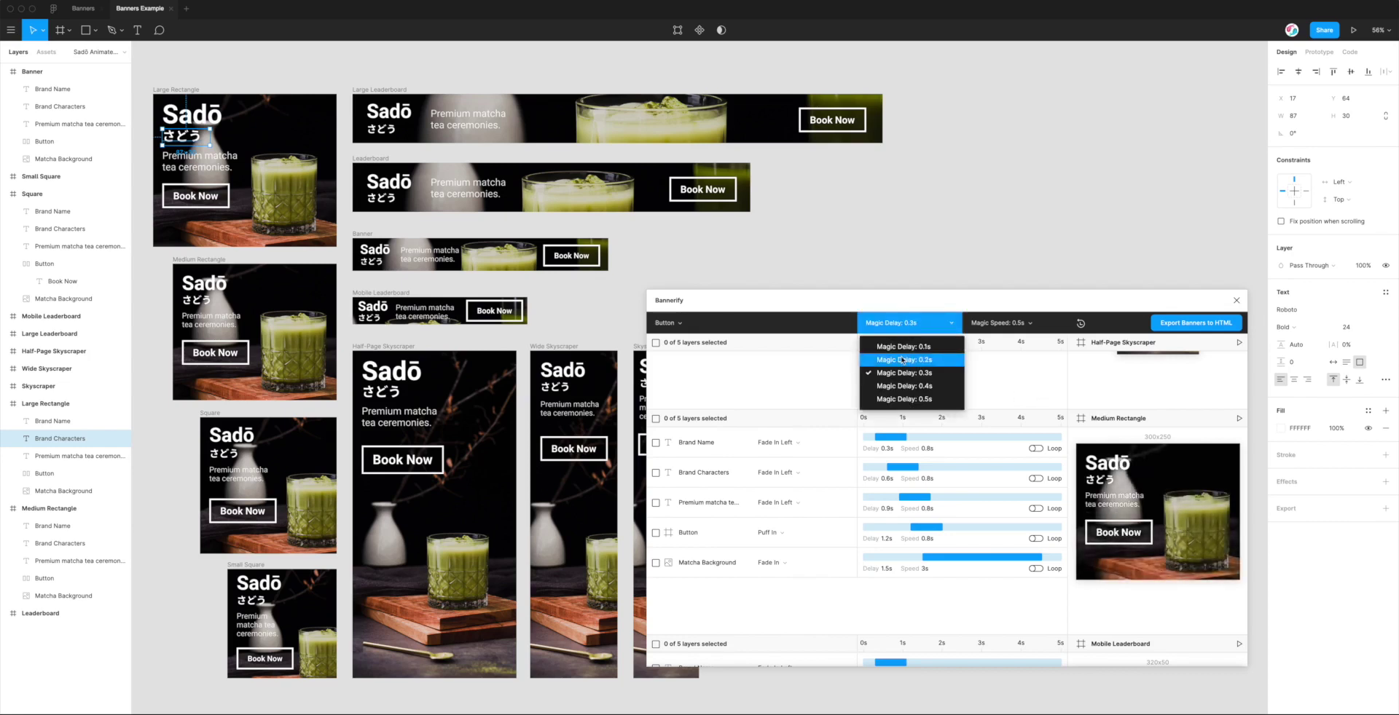
{"action": "left_click", "coordinate": [903, 360]}
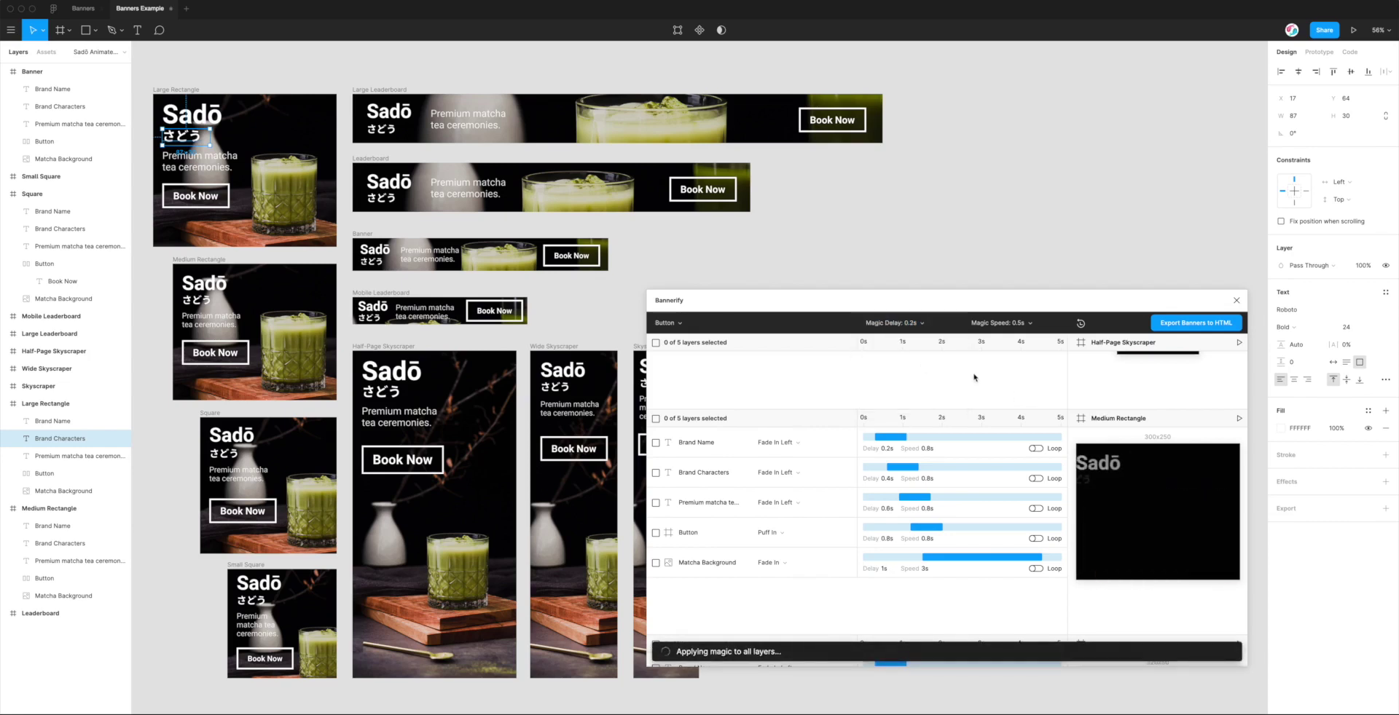
{"action": "left_click", "coordinate": [1238, 419]}
{"action": "left_click", "coordinate": [934, 328]}
{"action": "left_click", "coordinate": [897, 350]}
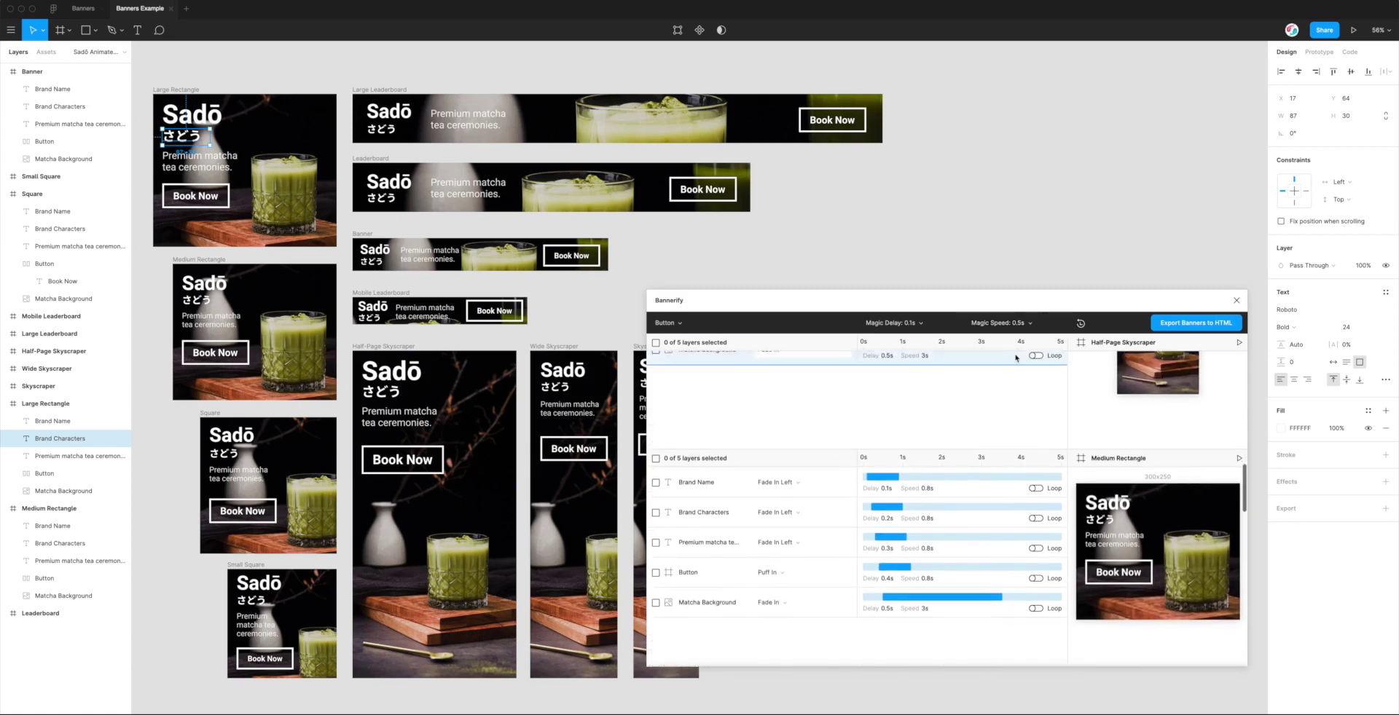
{"action": "left_click", "coordinate": [1007, 325]}
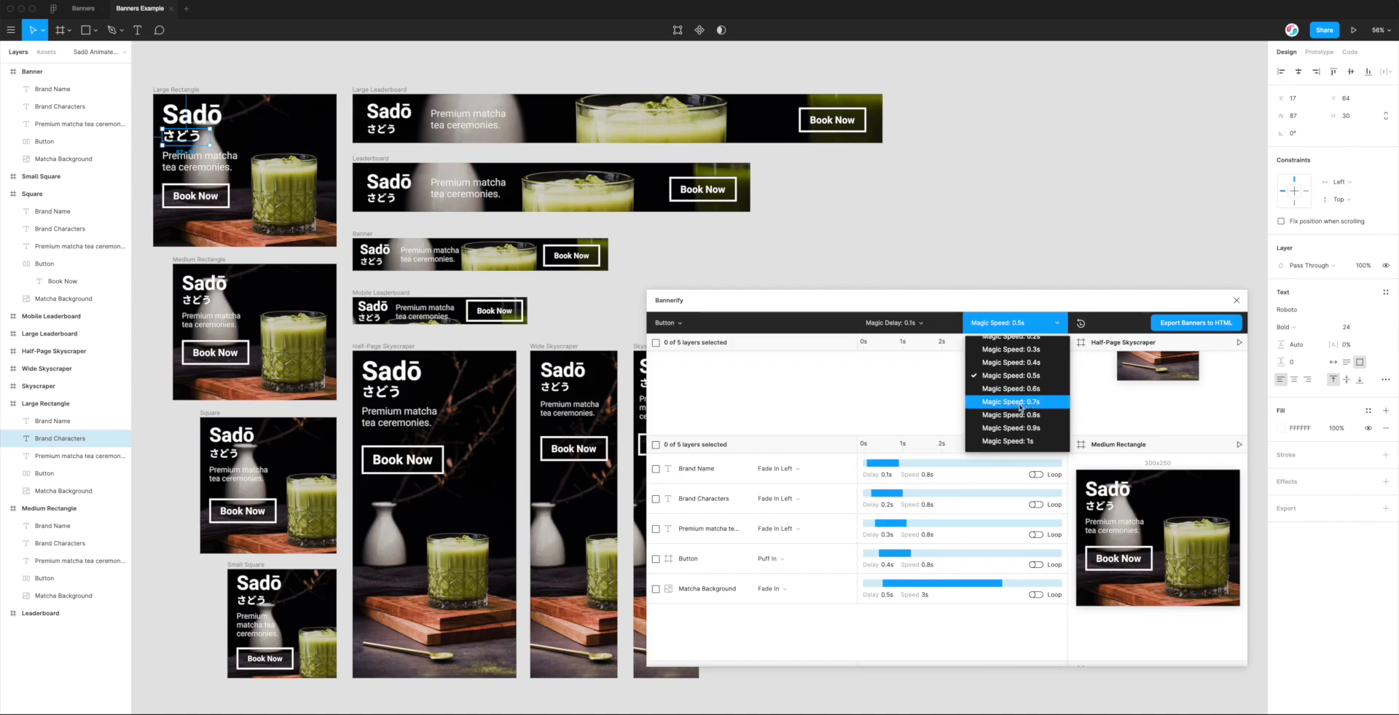
{"action": "left_click", "coordinate": [1014, 403]}
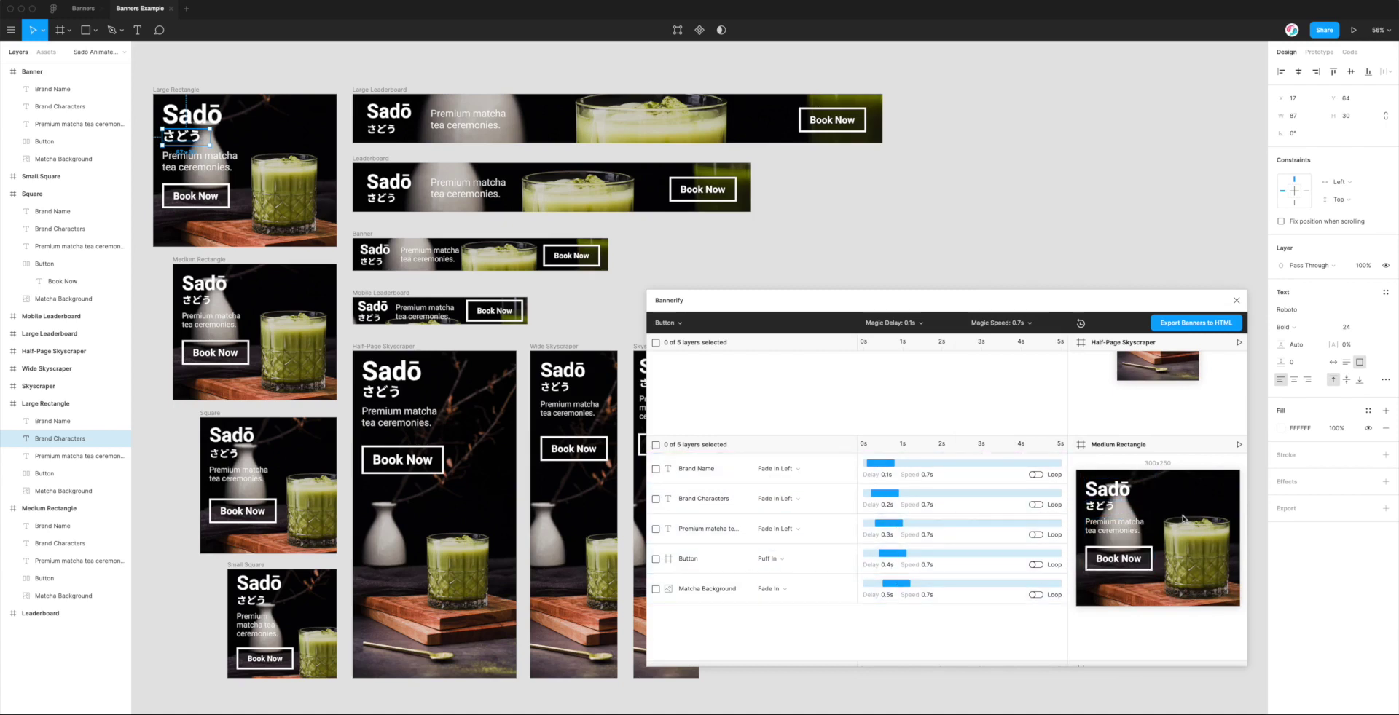
{"action": "left_click", "coordinate": [1238, 445]}
{"action": "left_click", "coordinate": [1242, 447]}
{"action": "left_click", "coordinate": [1239, 446]}
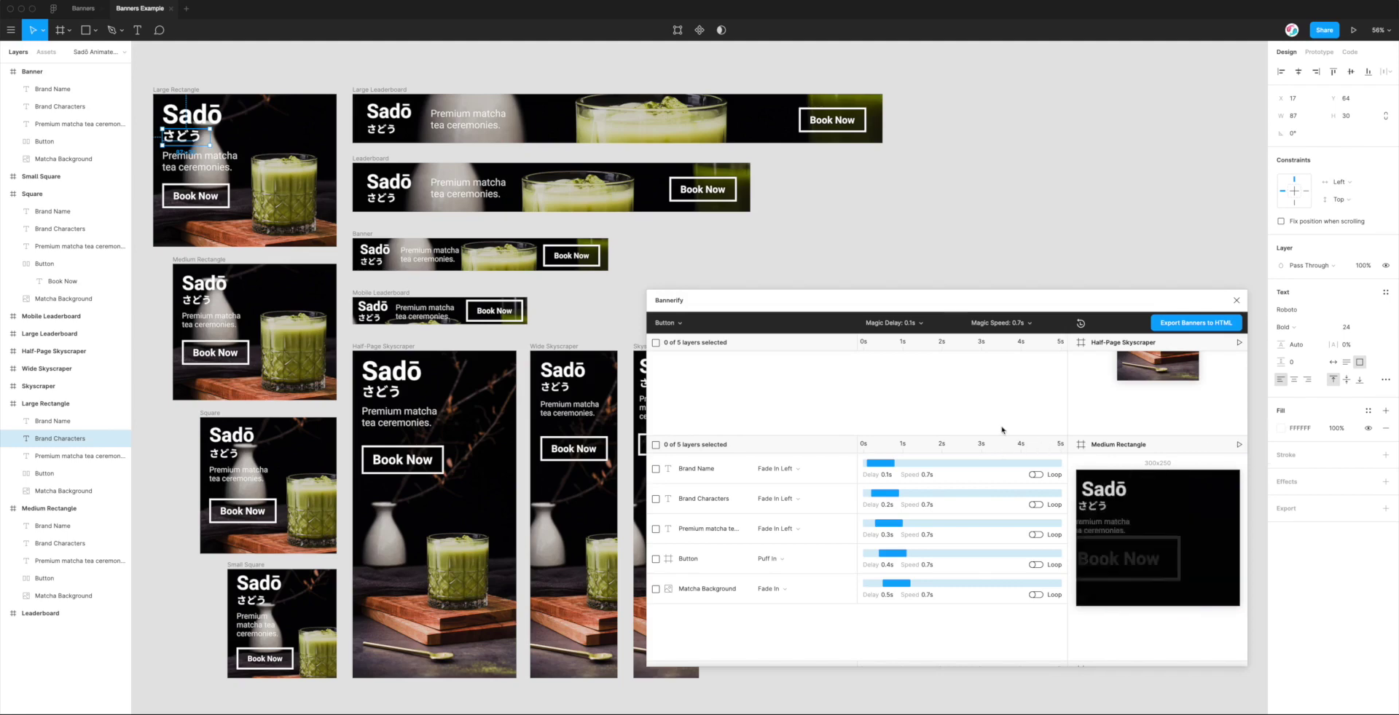
{"action": "scroll", "coordinate": [1001, 459], "scroll_direction": "up", "scroll_amount": 5}
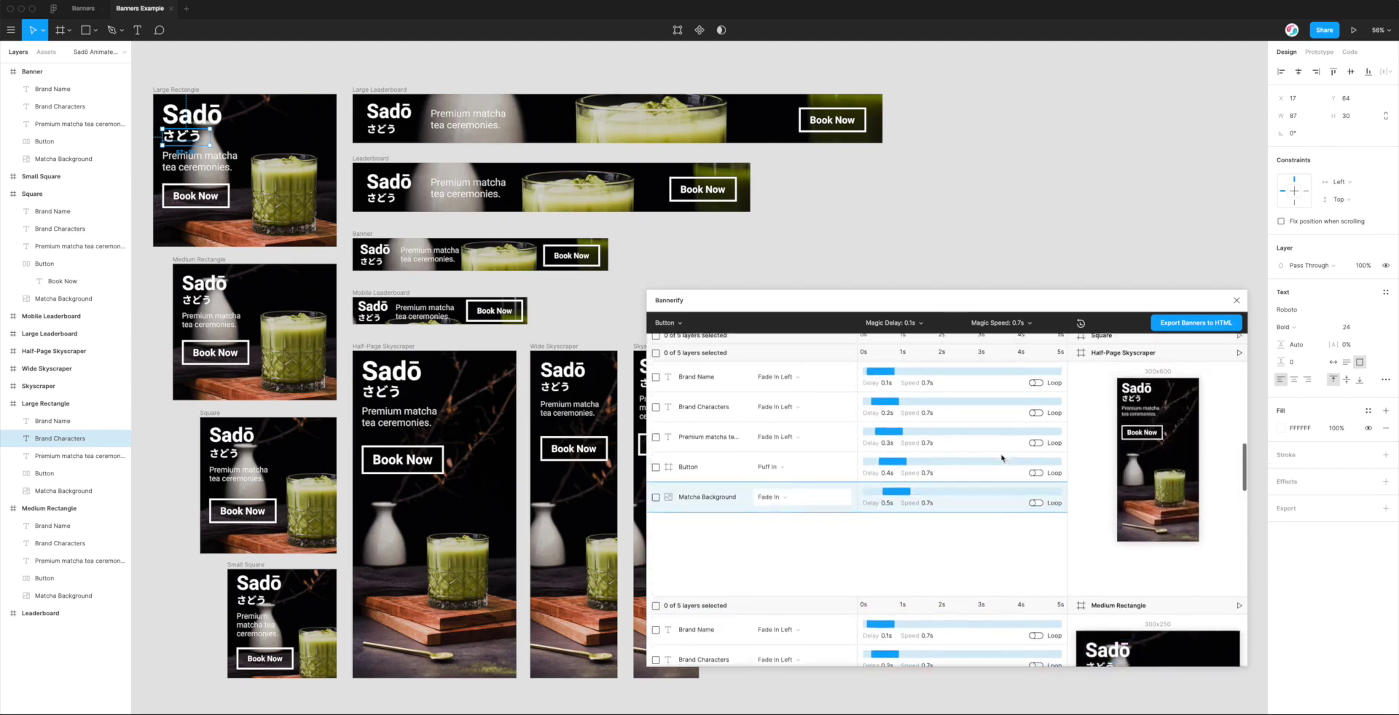
{"action": "left_click", "coordinate": [1239, 343]}
{"action": "scroll", "coordinate": [1094, 408], "scroll_direction": "up", "scroll_amount": 5}
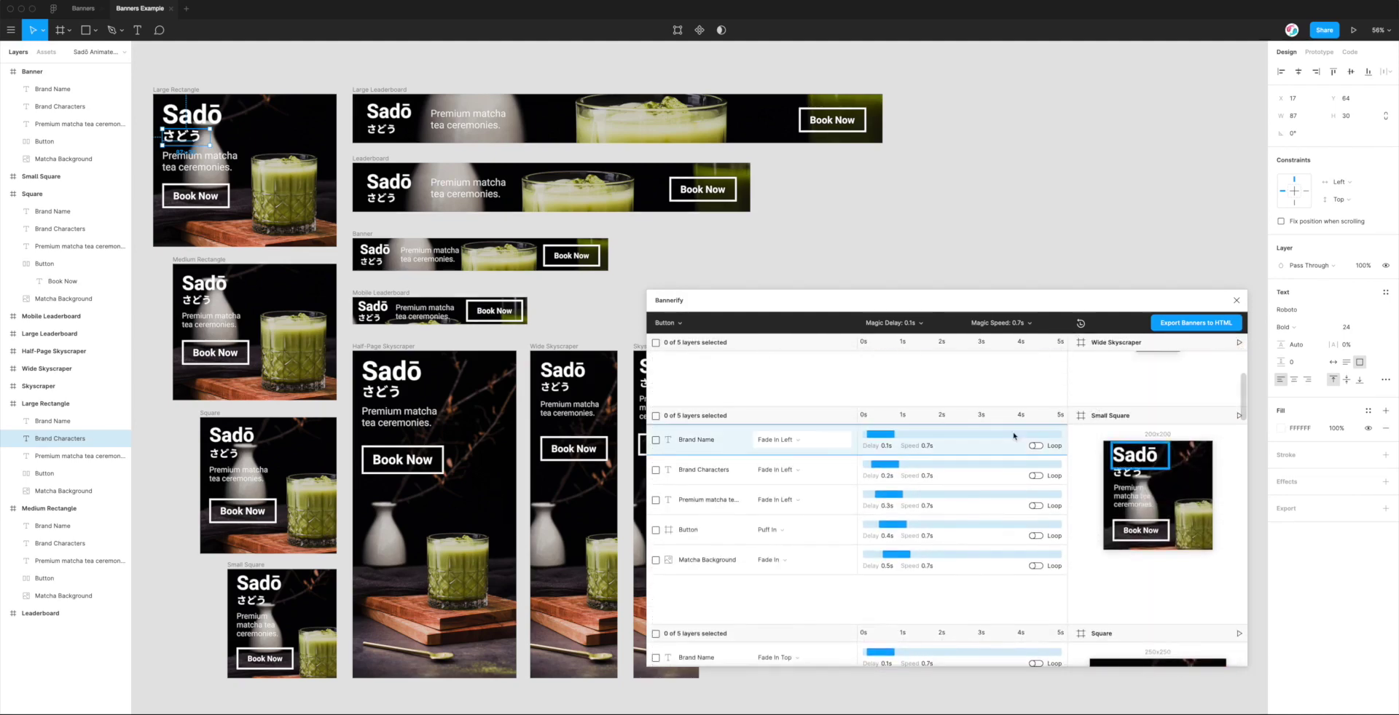
{"action": "scroll", "coordinate": [1094, 410], "scroll_direction": "up", "scroll_amount": 3}
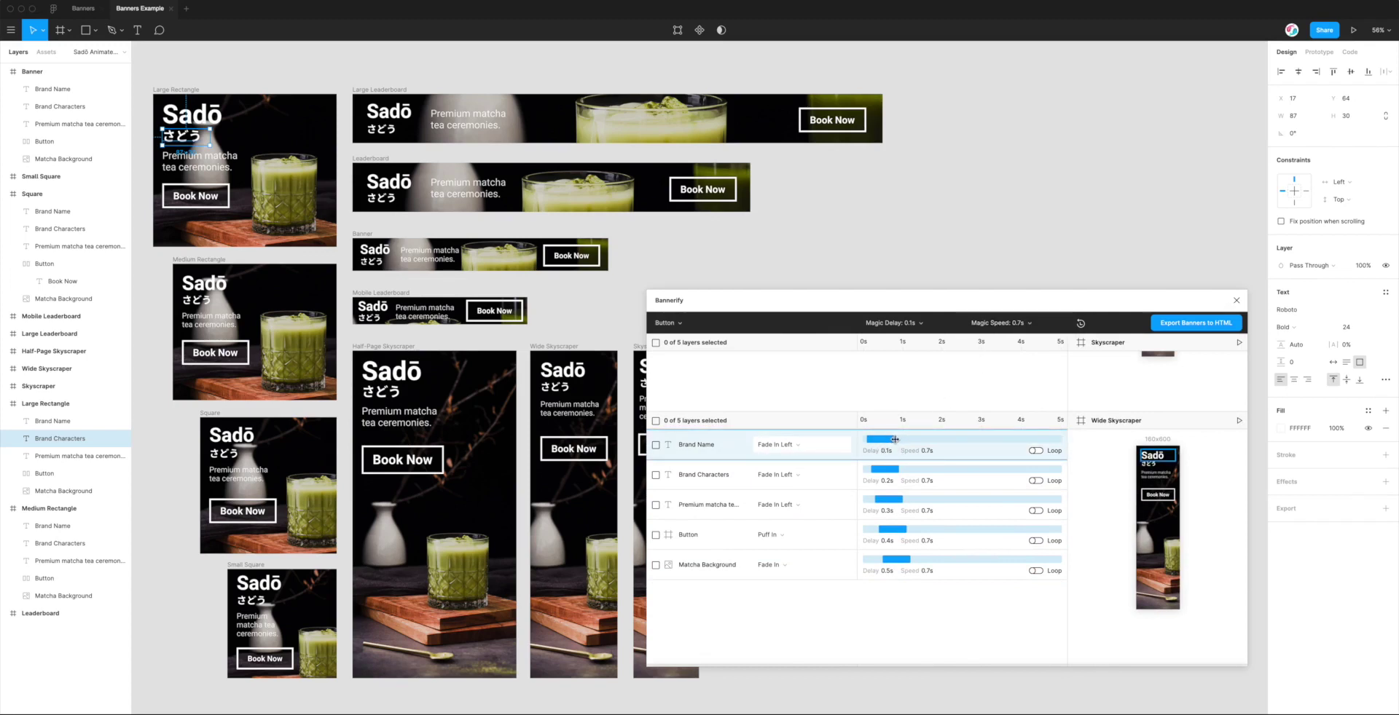
Step: Drag the Wide Skyscraper timeline bars: Button at 1.1s over 1.6s, Matcha Background 1.9s/1.9s, brand layers later
{"action": "left_click_drag", "start_coordinate": [883, 439], "coordinate": [961, 439]}
{"action": "left_click_drag", "start_coordinate": [884, 468], "coordinate": [1038, 468]}
{"action": "left_click_drag", "start_coordinate": [875, 499], "coordinate": [1033, 500]}
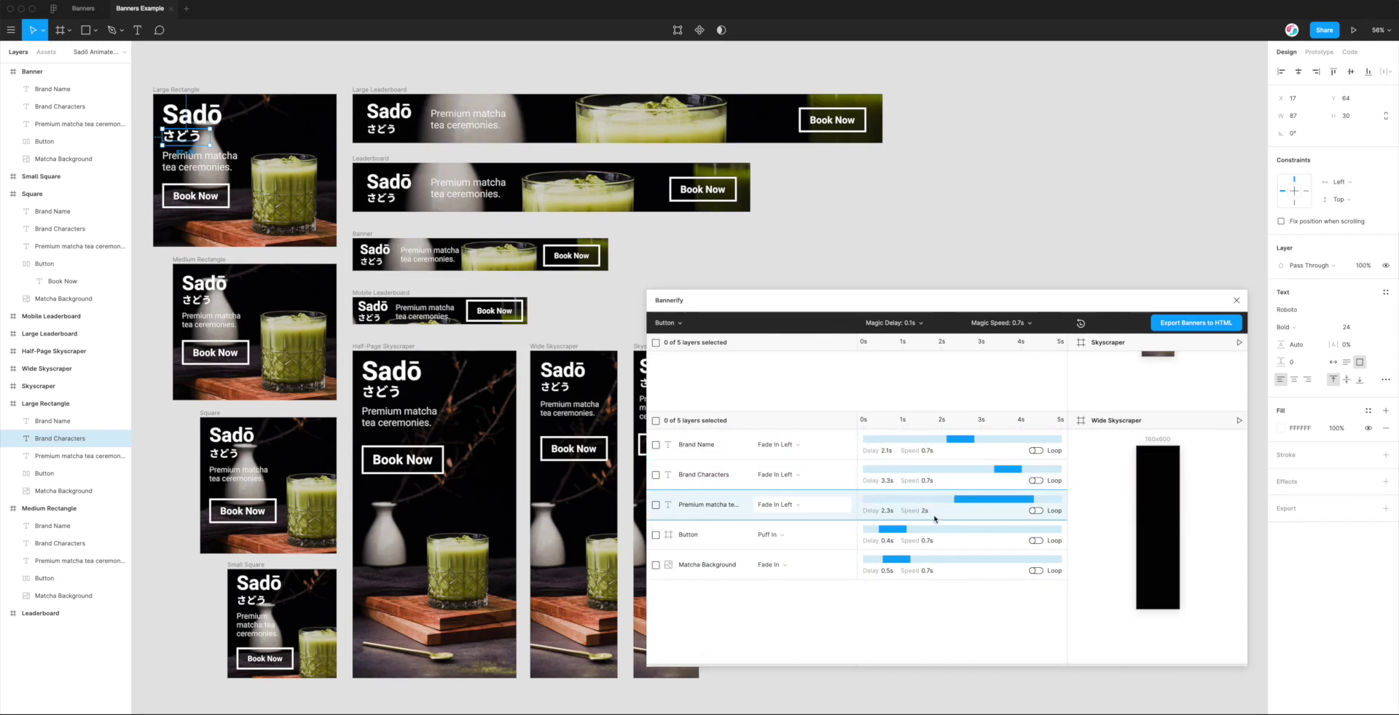
{"action": "left_click_drag", "start_coordinate": [894, 529], "coordinate": [954, 560]}
{"action": "left_click_drag", "start_coordinate": [1008, 470], "coordinate": [1004, 469]}
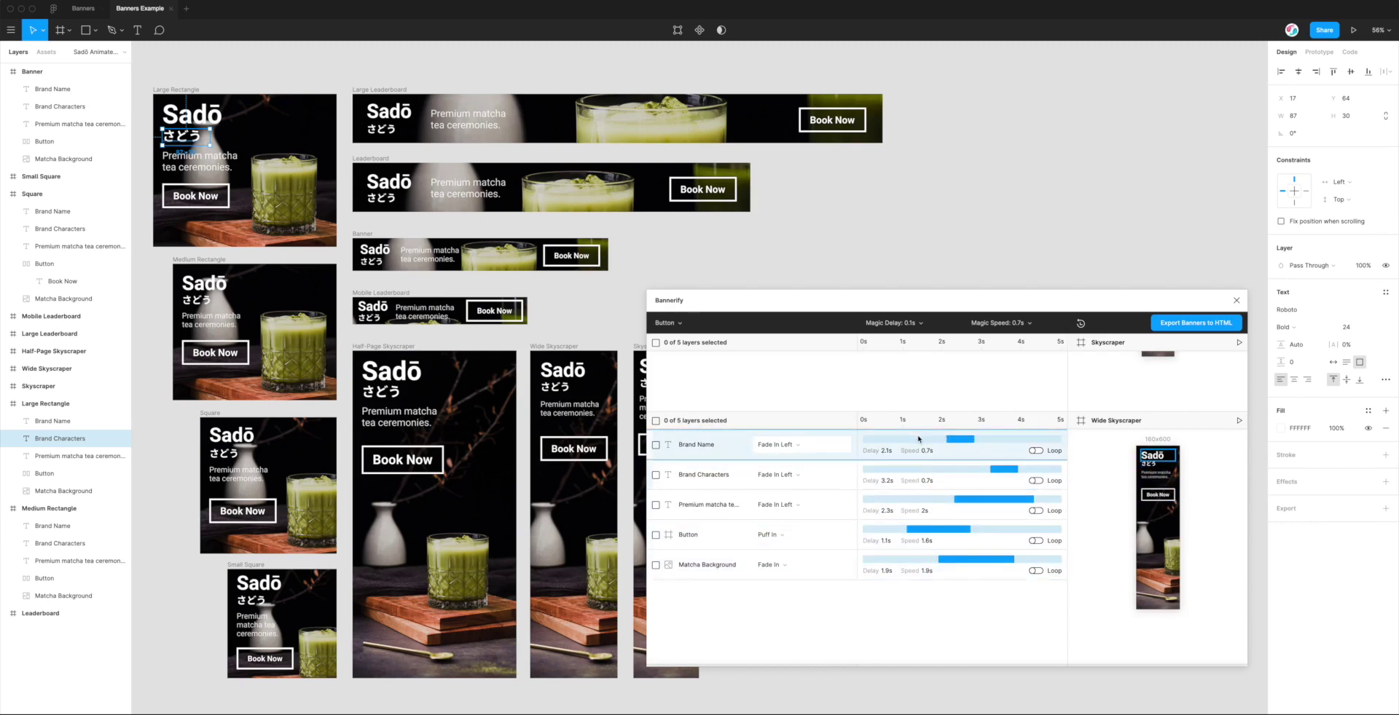
Step: Set Magic Speed to 0.5s for every layer and replay the Wide Skyscraper preview
{"action": "left_click", "coordinate": [1017, 324]}
{"action": "left_click", "coordinate": [1028, 376]}
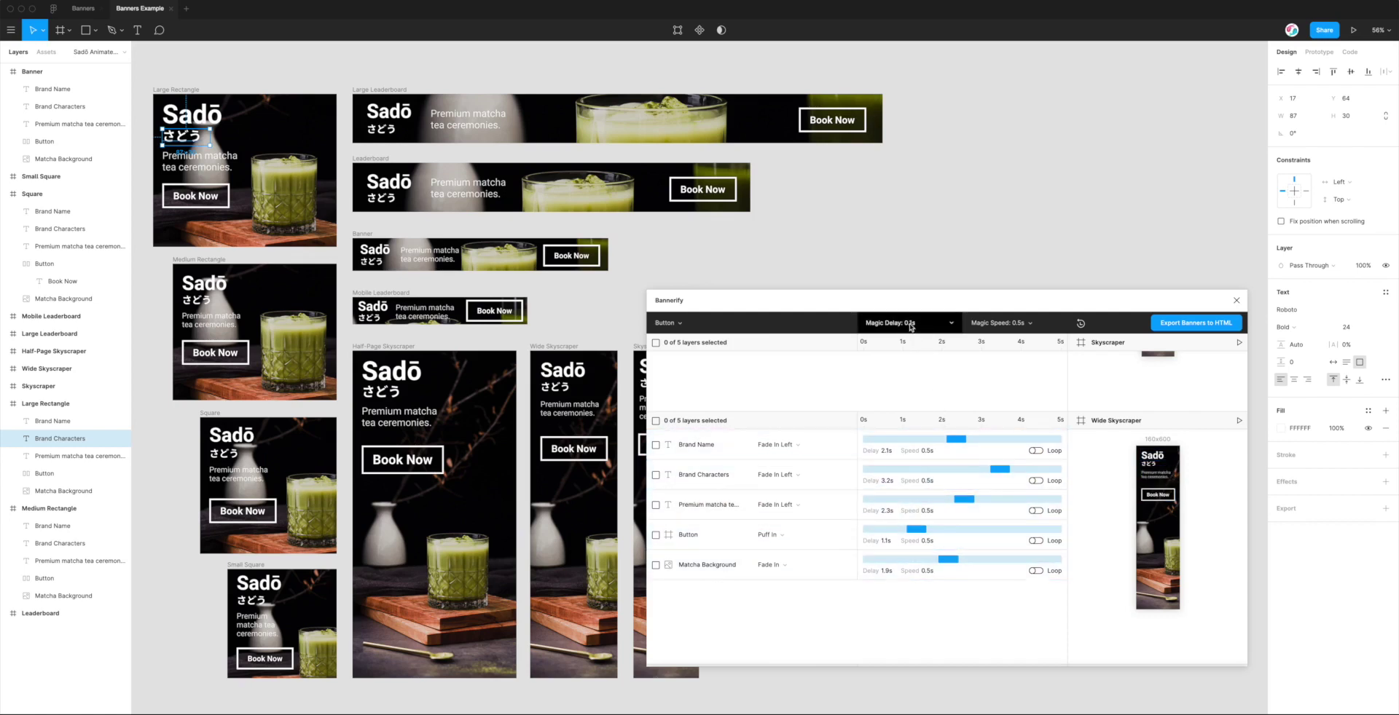
{"action": "left_click", "coordinate": [1236, 419]}
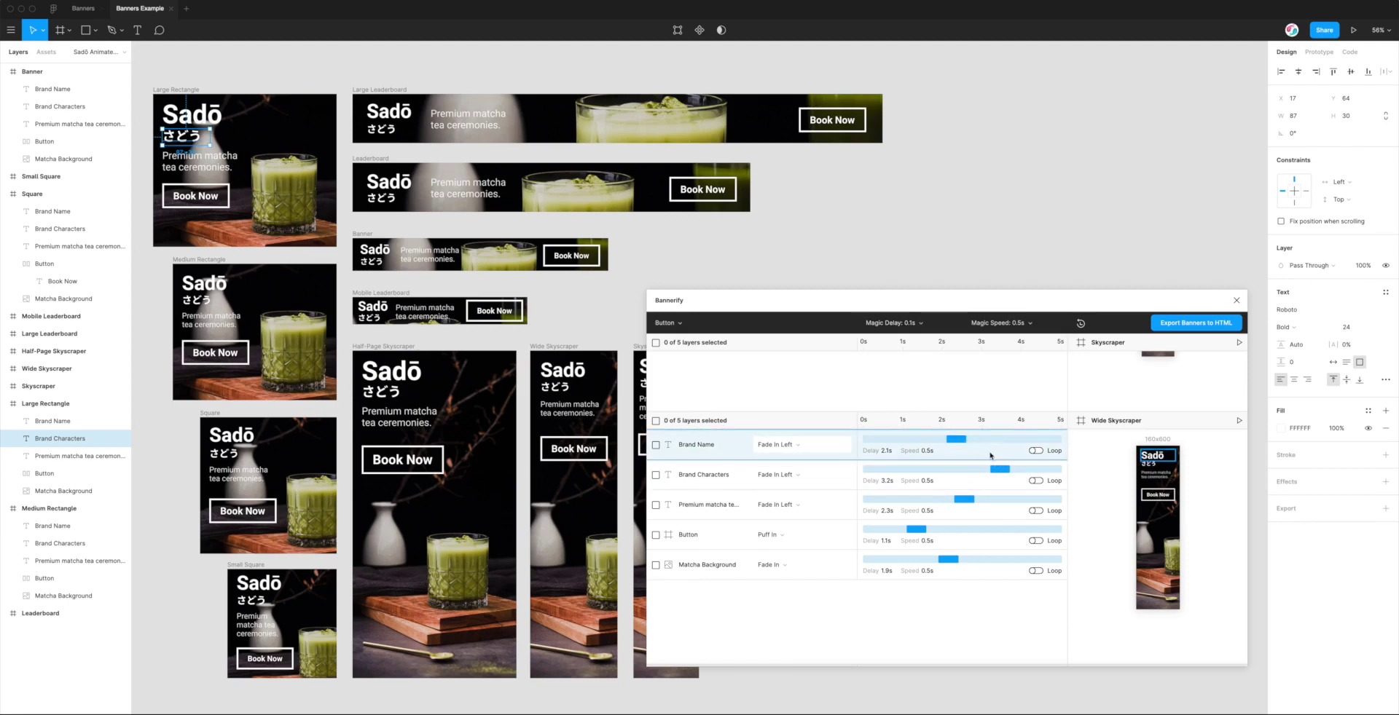
Step: Set Magic Delay to 0.3s so all banners stagger from 0.3s to 1.5s
{"action": "scroll", "coordinate": [998, 457], "scroll_direction": "up", "scroll_amount": 1}
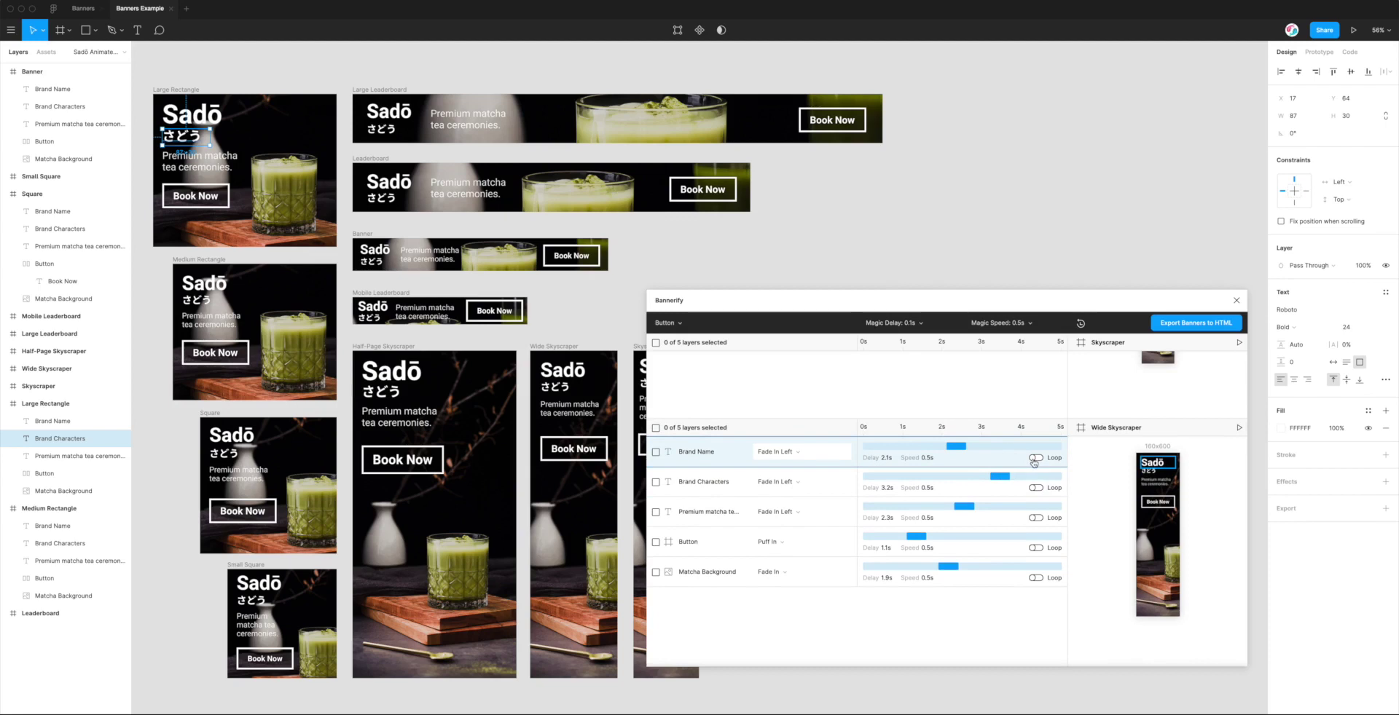
{"action": "left_click", "coordinate": [893, 323]}
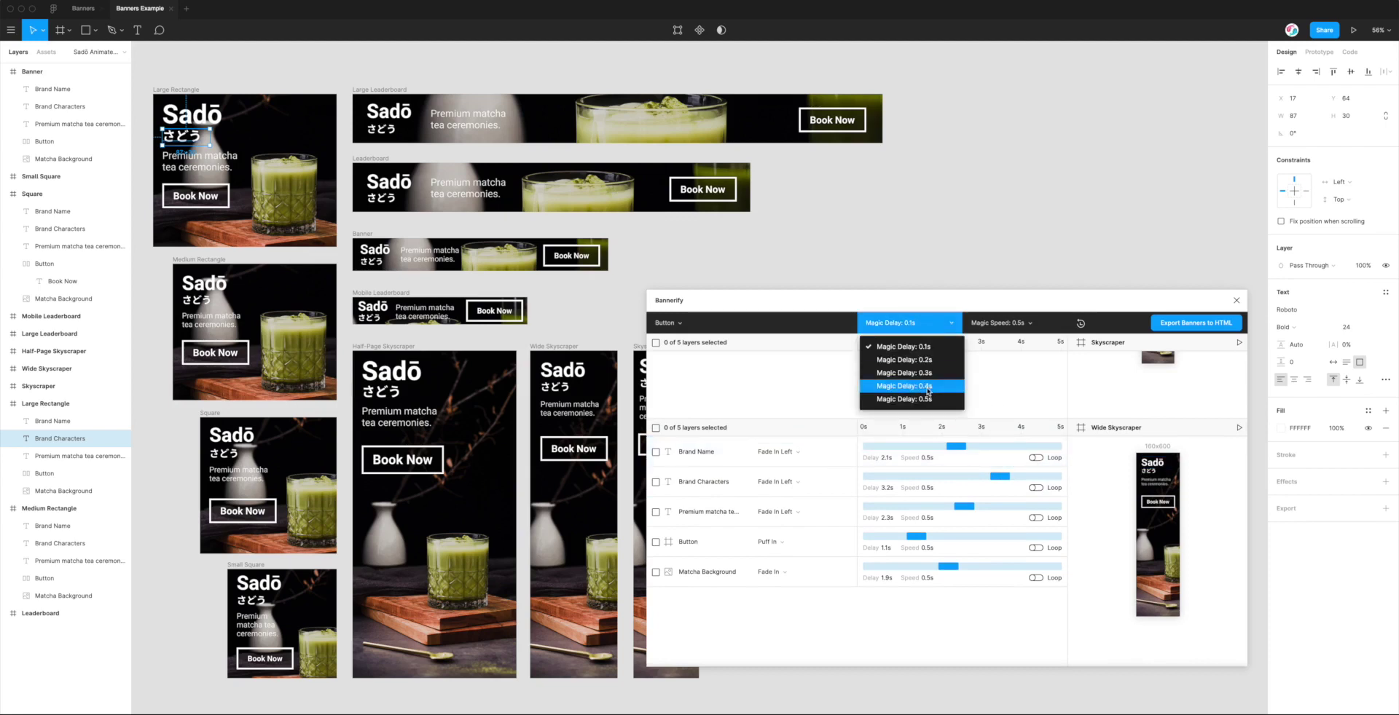
{"action": "left_click", "coordinate": [935, 384]}
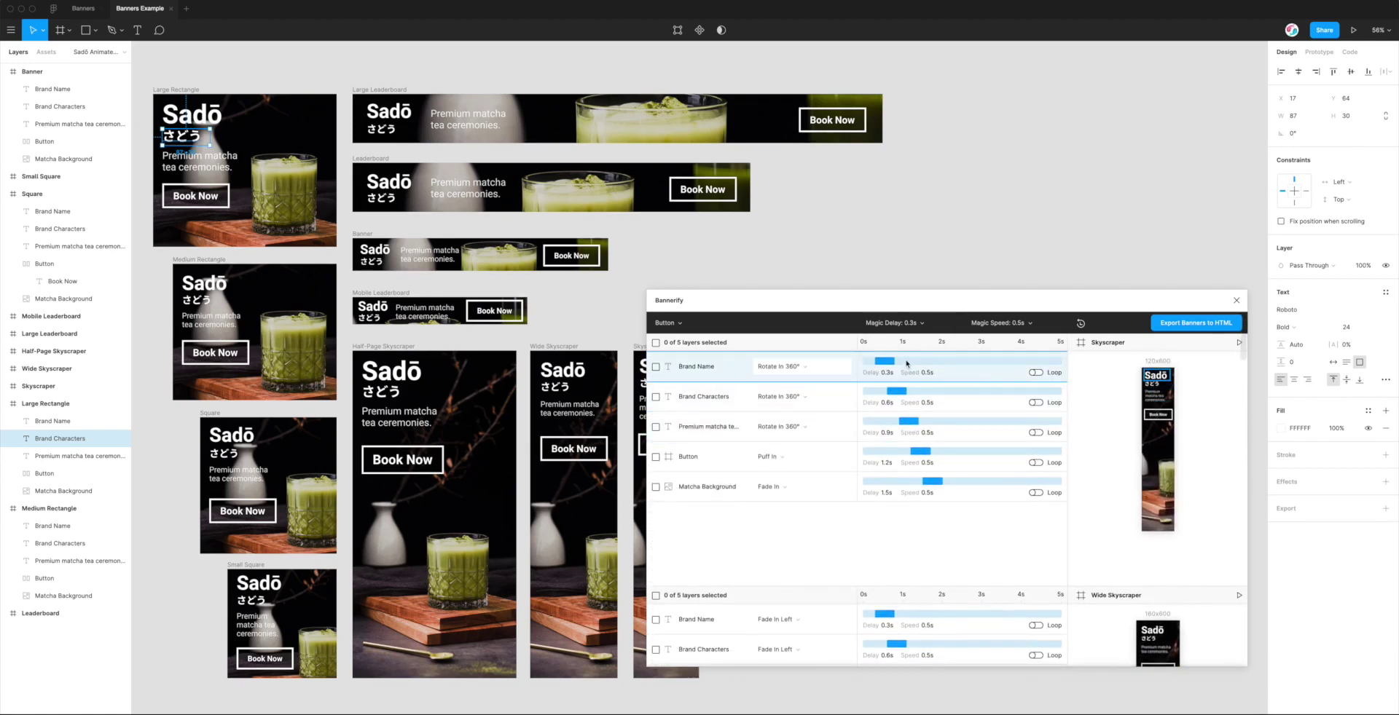
Step: Give all 11 Brand Name layers a Fade In Bottom at 0s over 1.4s, then preview it
{"action": "left_click", "coordinate": [666, 322]}
{"action": "scroll", "coordinate": [720, 393], "scroll_direction": "down", "scroll_amount": 1}
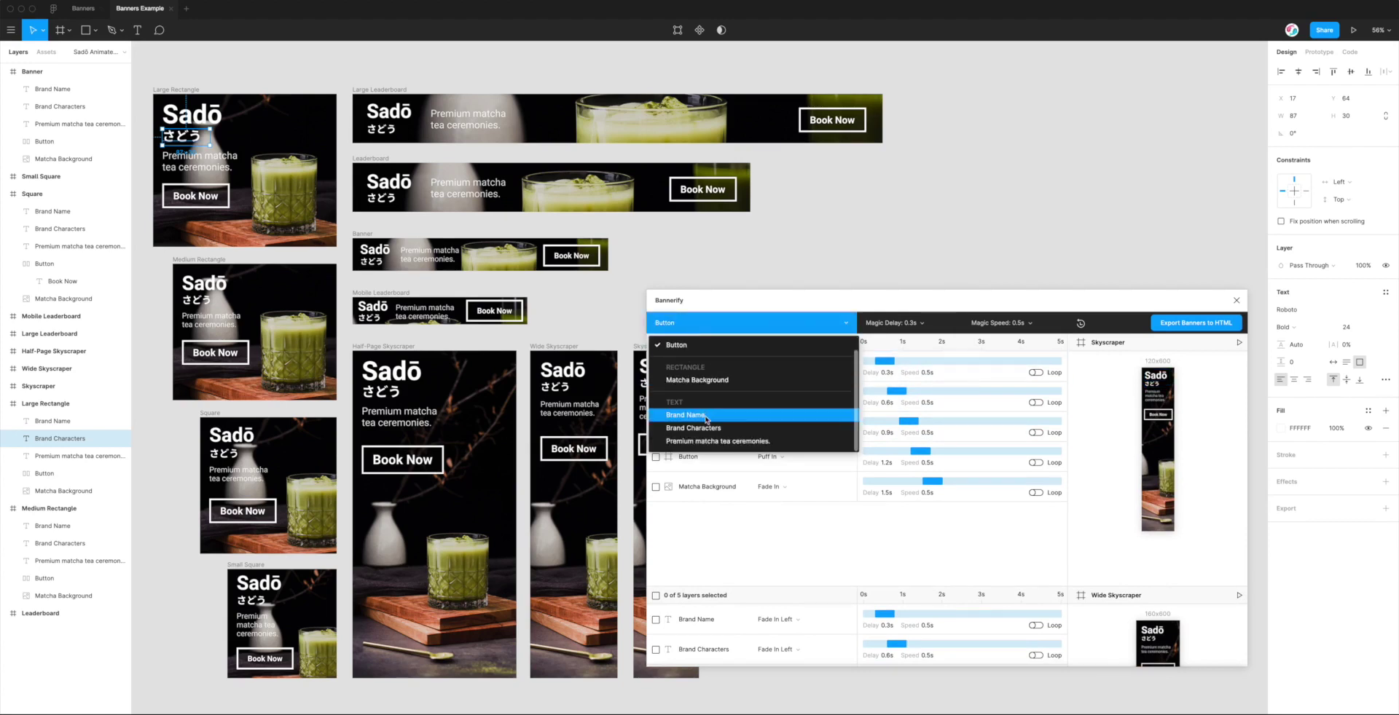
{"action": "left_click", "coordinate": [711, 411]}
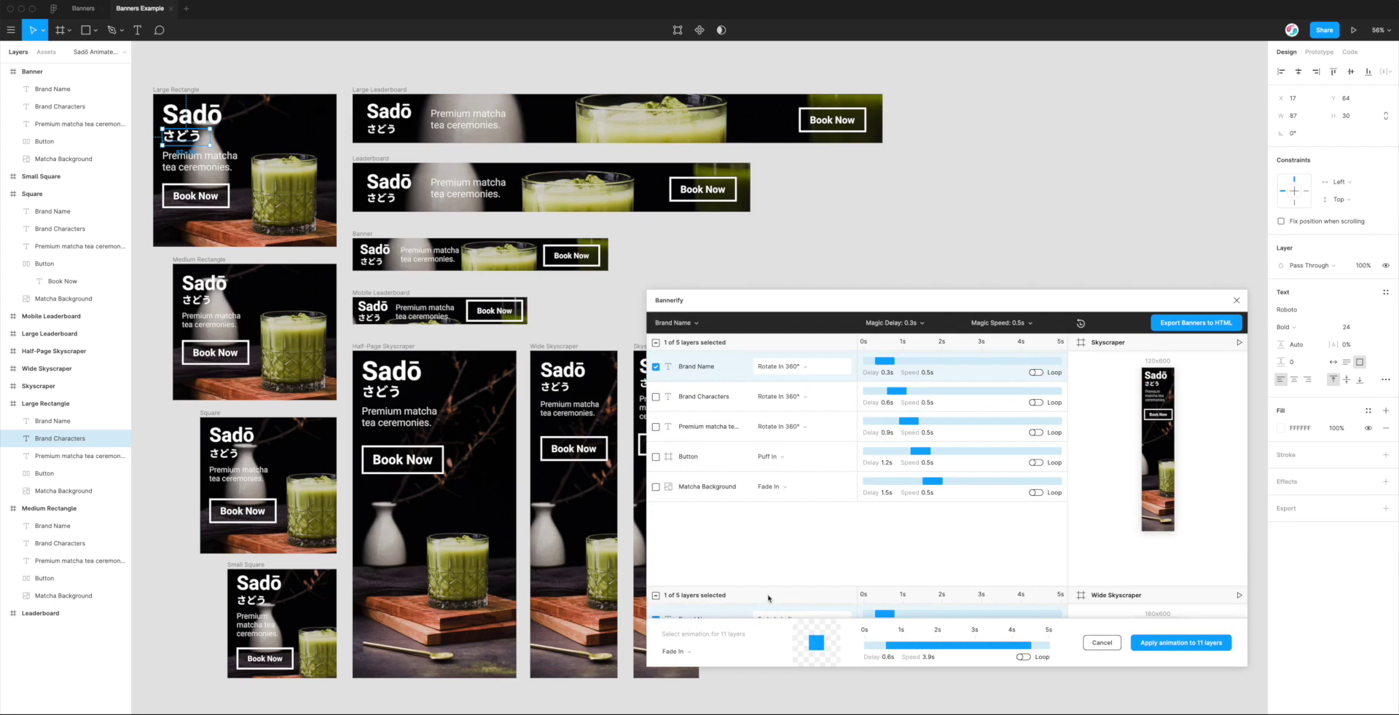
{"action": "left_click", "coordinate": [710, 655]}
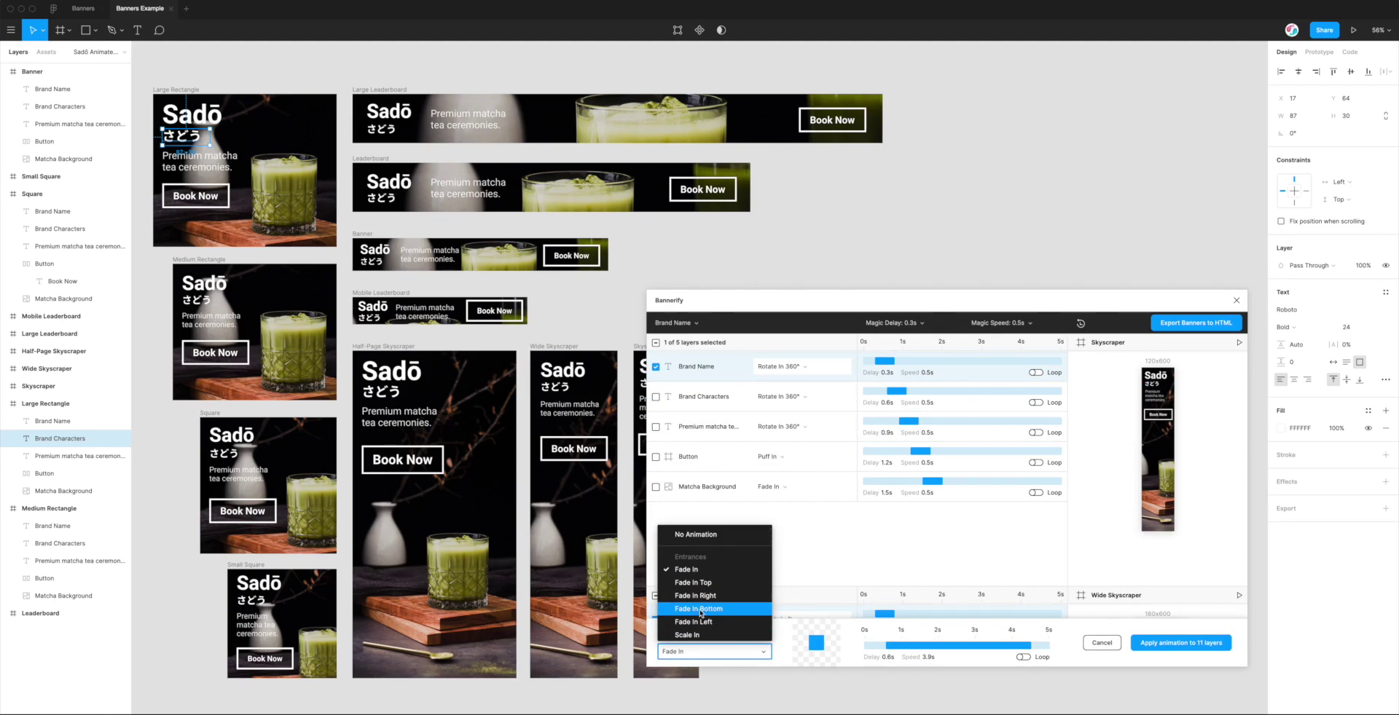
{"action": "left_click", "coordinate": [703, 611]}
{"action": "left_click_drag", "start_coordinate": [910, 645], "coordinate": [897, 647]}
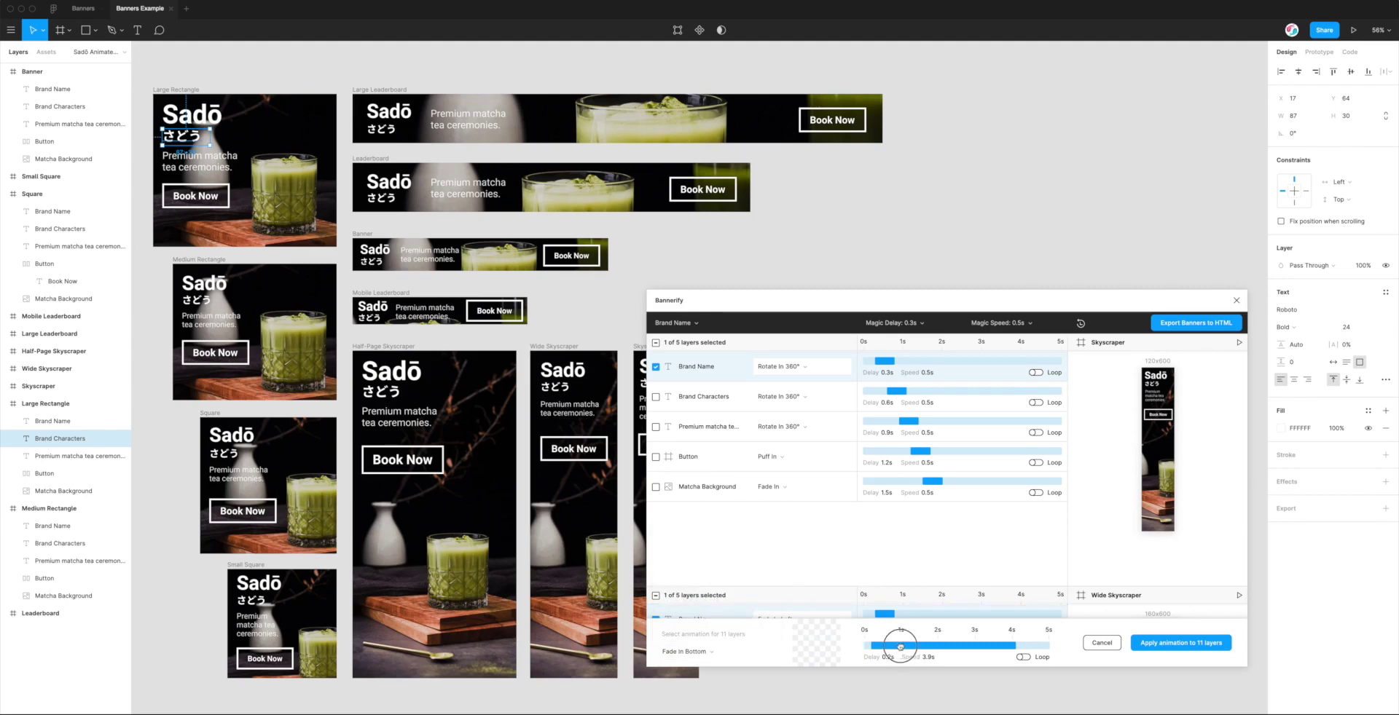
{"action": "left_click_drag", "start_coordinate": [1012, 646], "coordinate": [903, 645]}
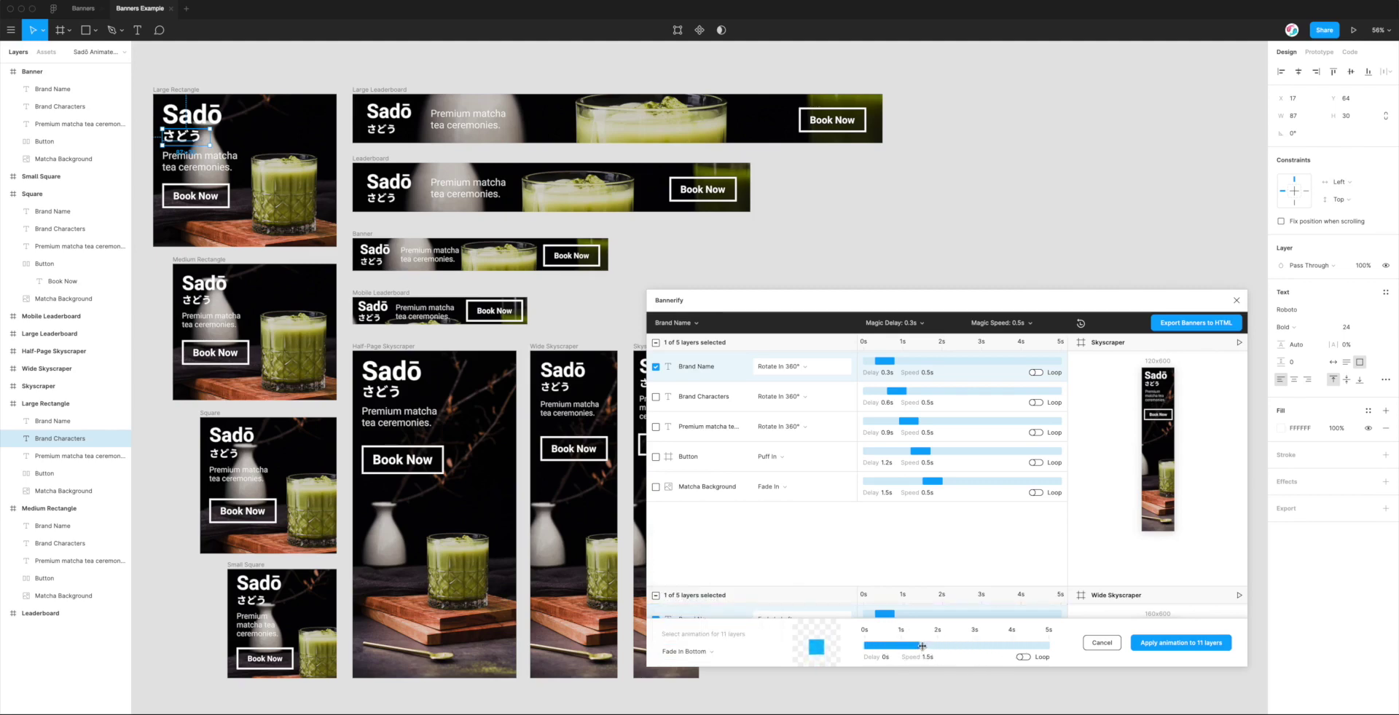
{"action": "left_click", "coordinate": [1175, 644]}
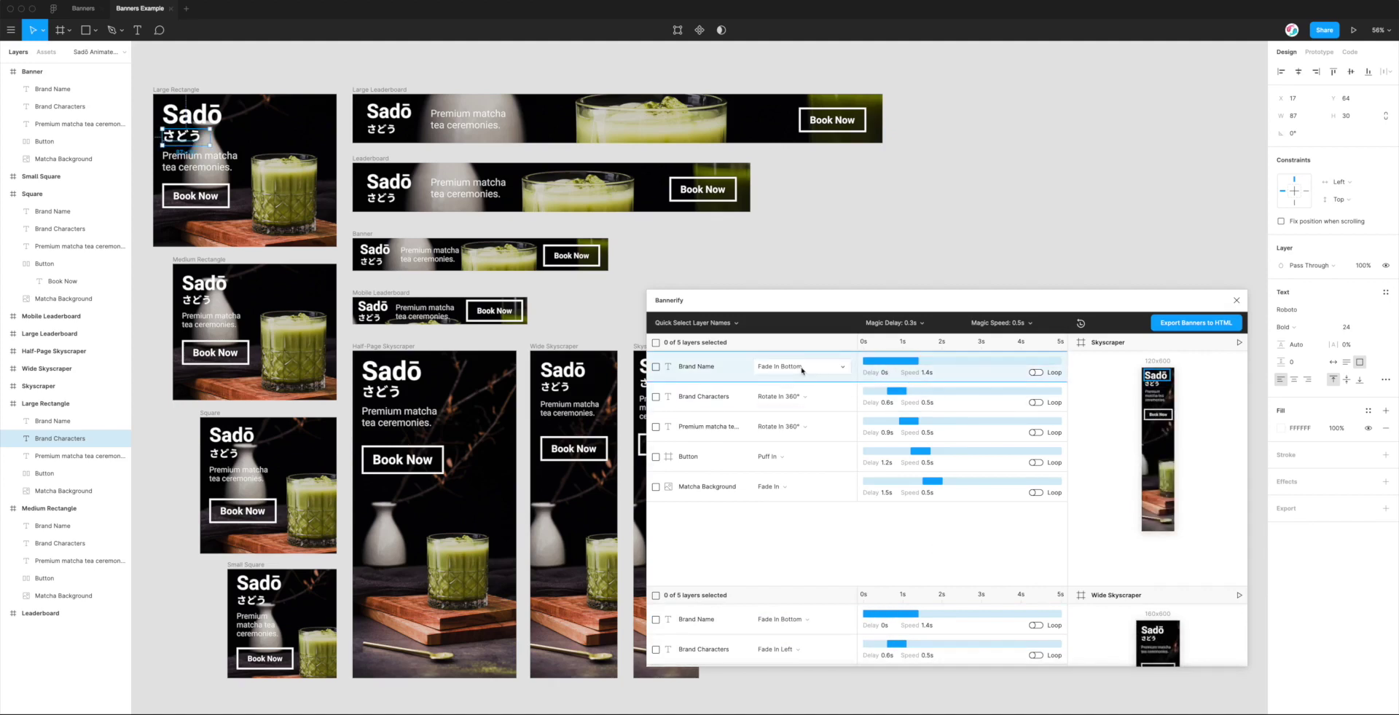
{"action": "left_click", "coordinate": [1239, 342]}
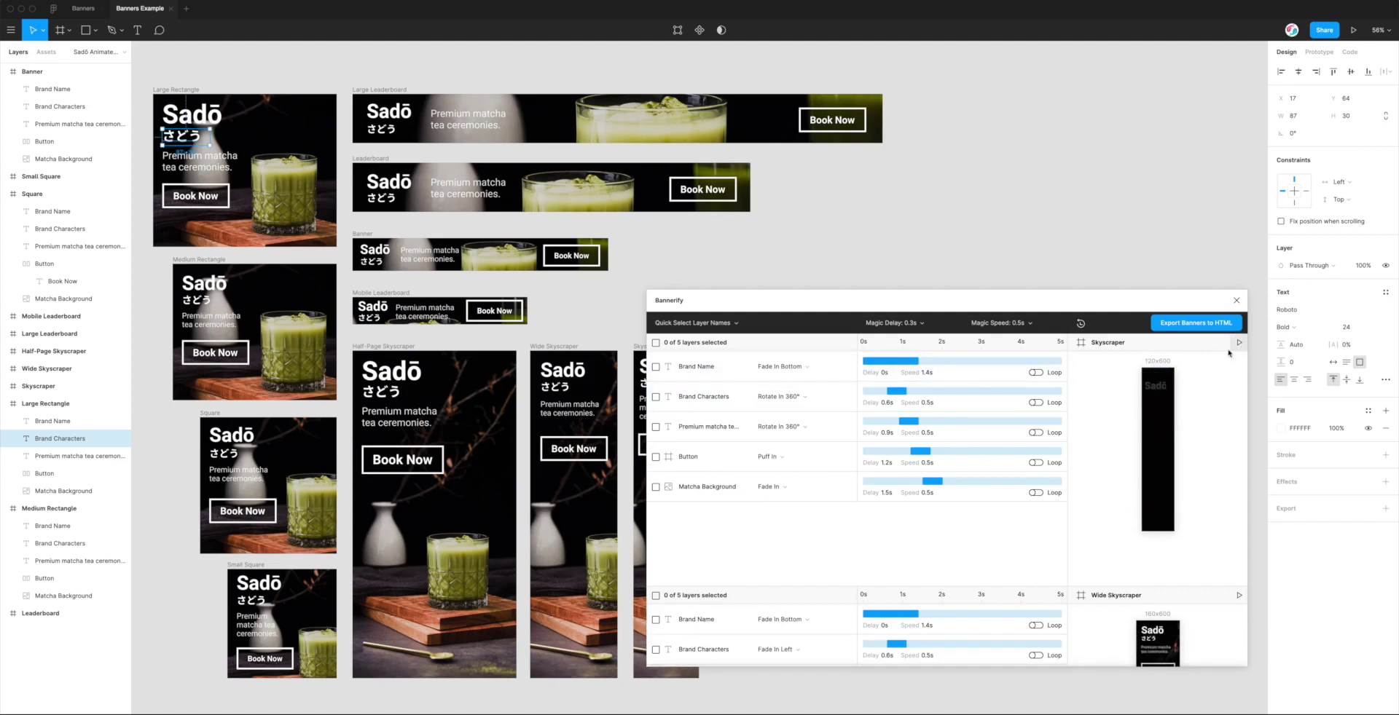
{"action": "left_click", "coordinate": [1238, 343]}
Step: Select the Brand Characters layer across every banner to edit its animation
{"action": "left_click", "coordinate": [694, 323]}
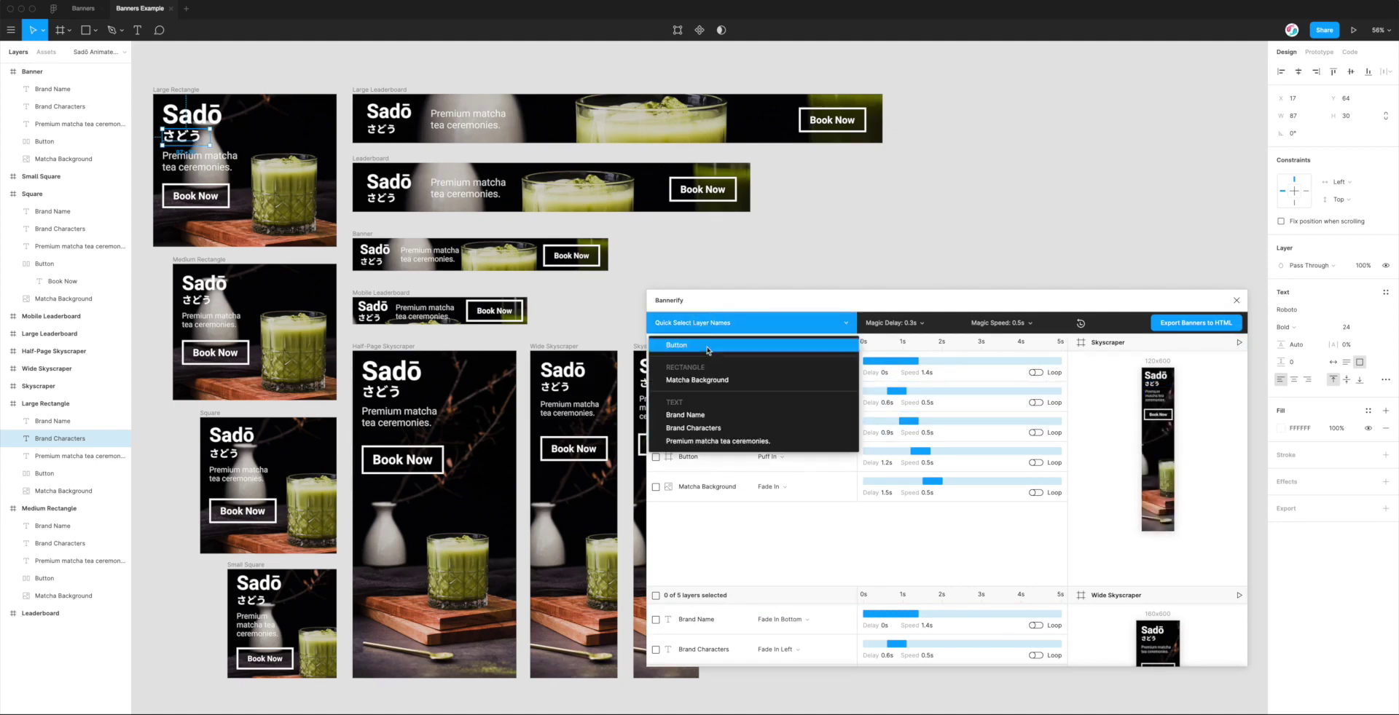
{"action": "left_click", "coordinate": [693, 431]}
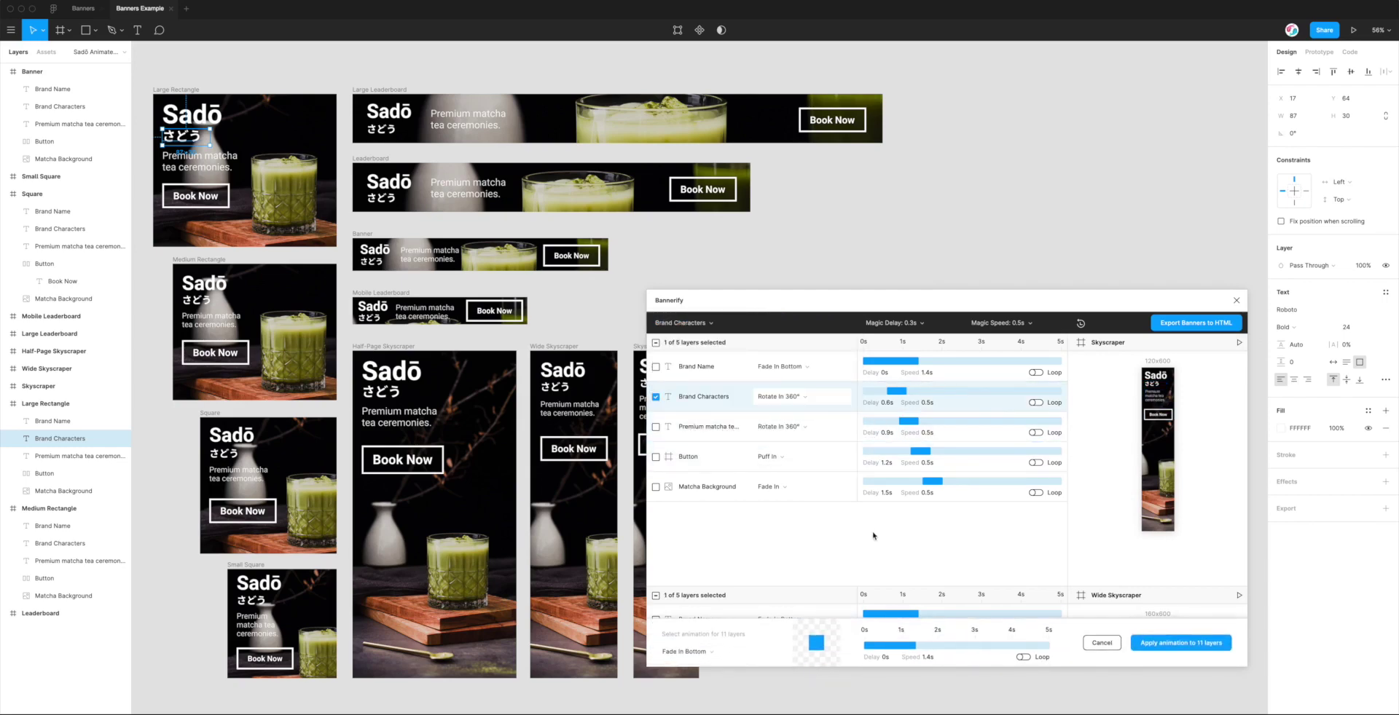
{"action": "left_click", "coordinate": [711, 652]}
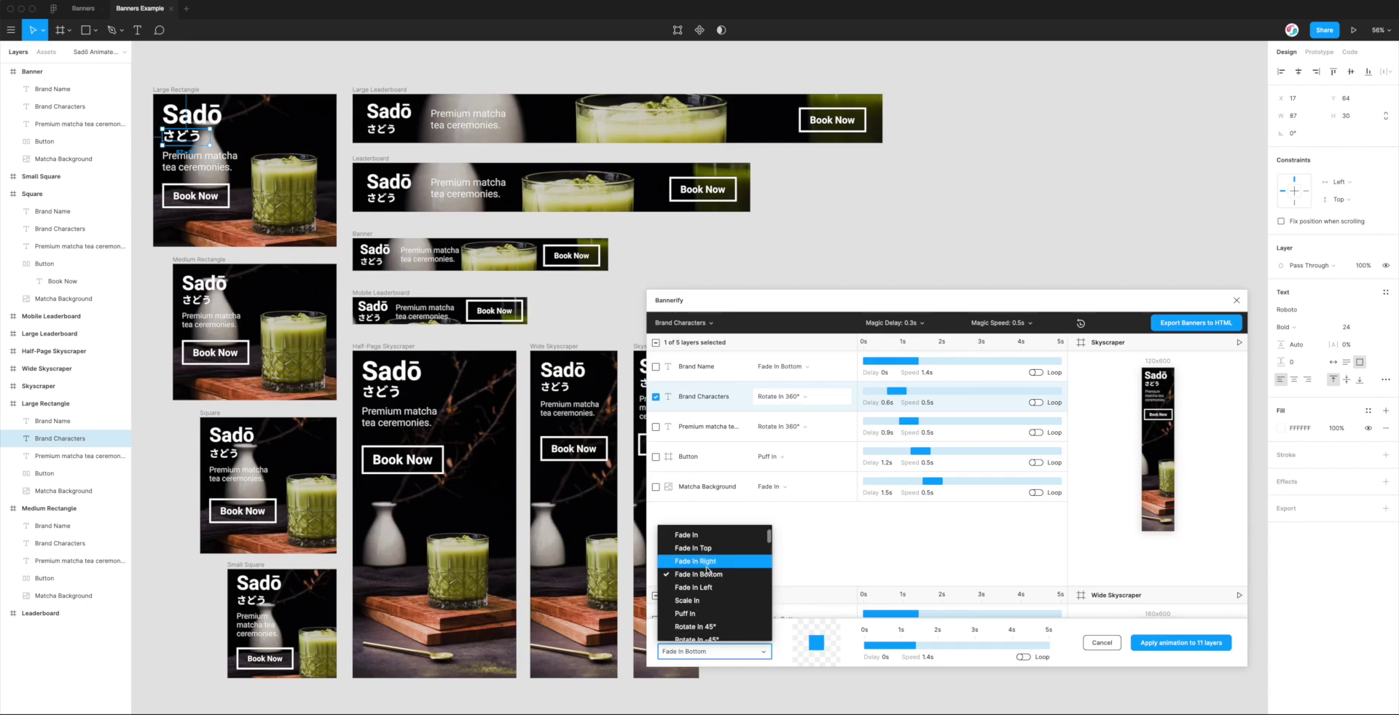
Step: Apply Fade In Bottom with a 0.7s delay to all 11 Brand Characters layers
{"action": "left_click", "coordinate": [704, 580]}
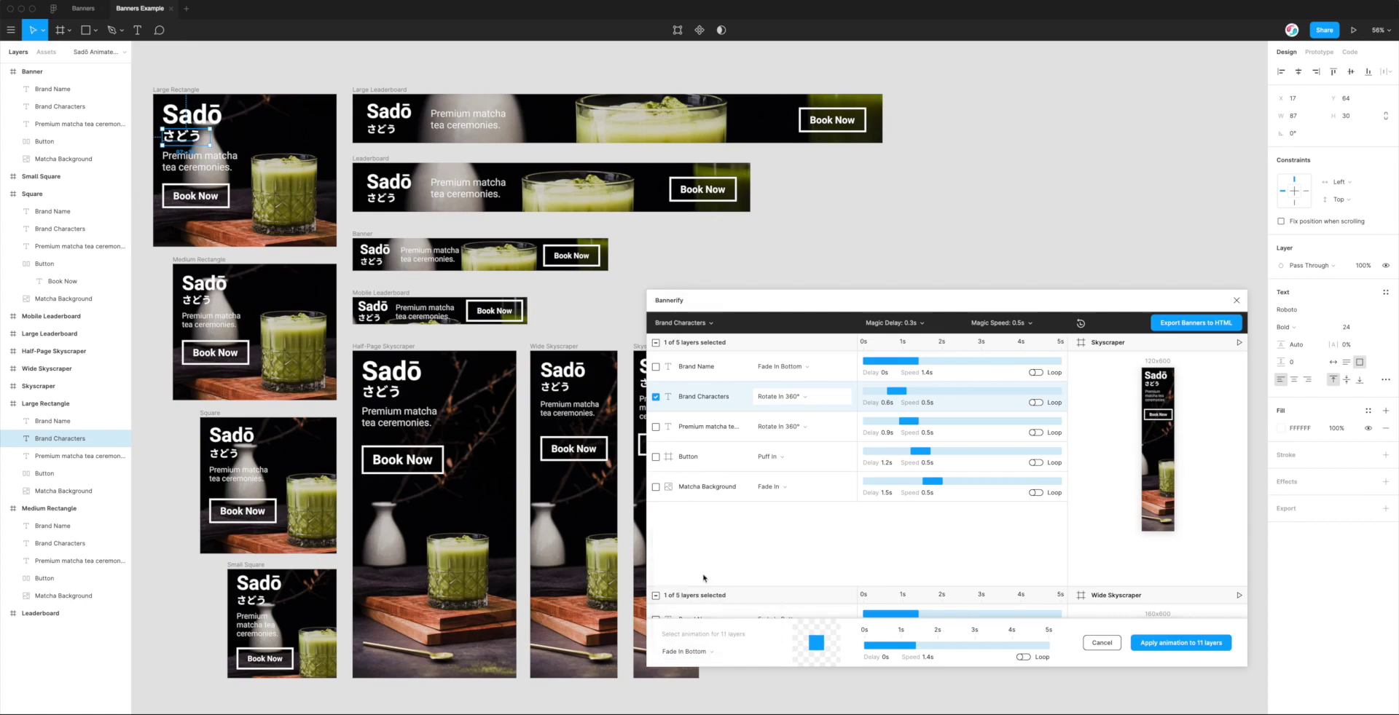
{"action": "left_click_drag", "start_coordinate": [895, 647], "coordinate": [919, 647]}
{"action": "left_click", "coordinate": [1162, 644]}
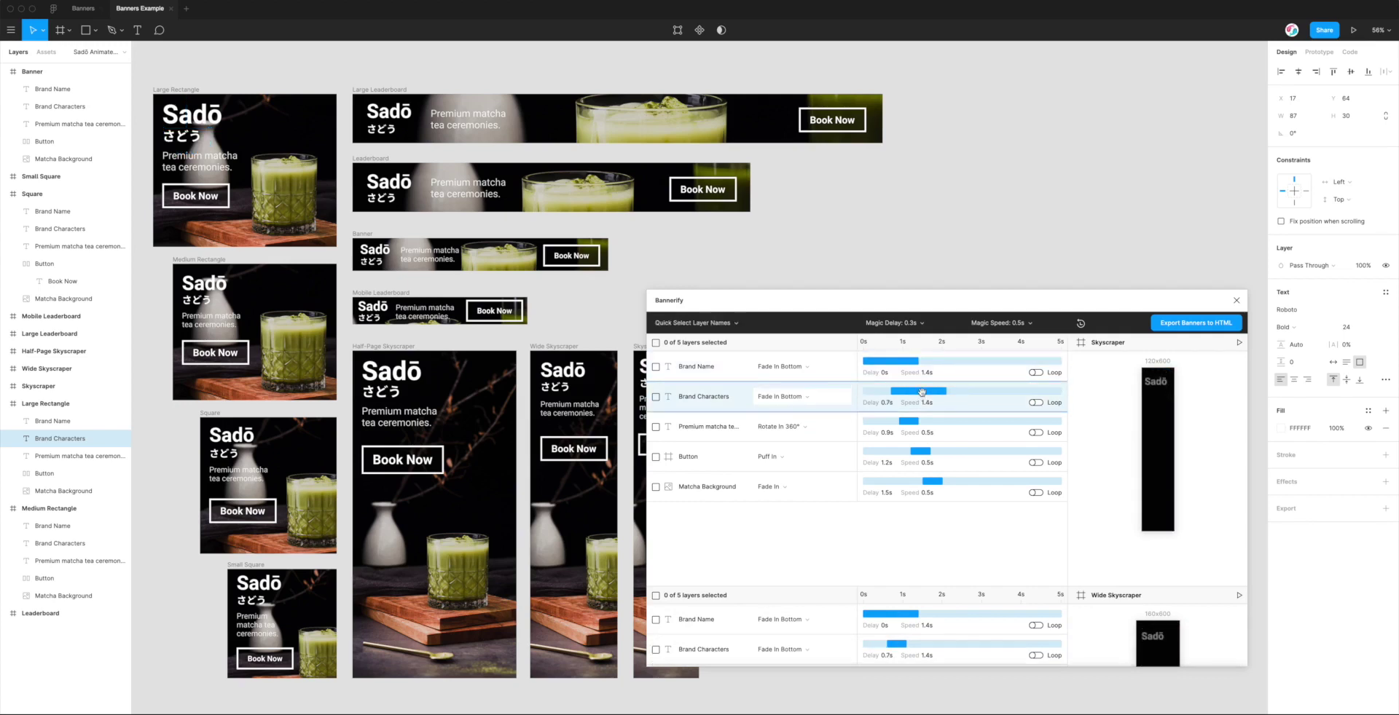
Step: Apply Fade In Bottom to the 'Premium matcha tea ceremonies.' tagline in all 11 banners
{"action": "left_click", "coordinate": [713, 328]}
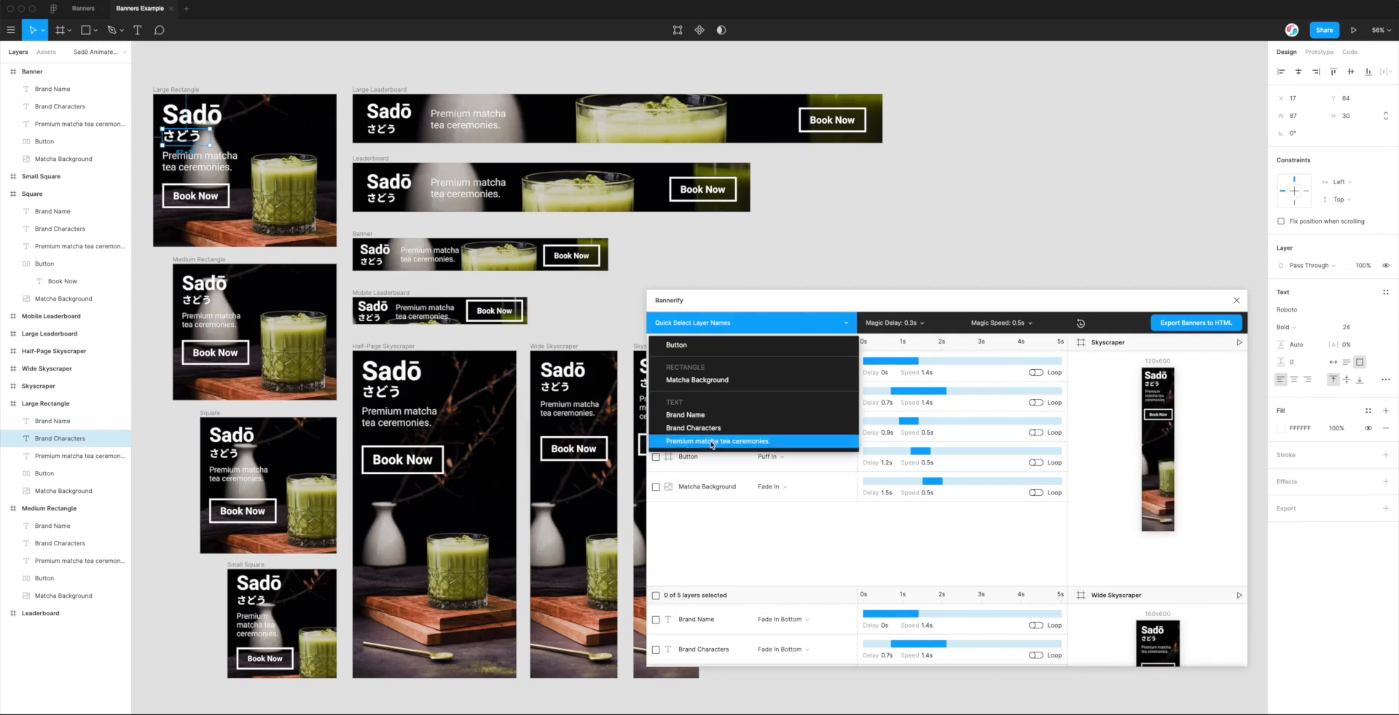
{"action": "left_click", "coordinate": [720, 440]}
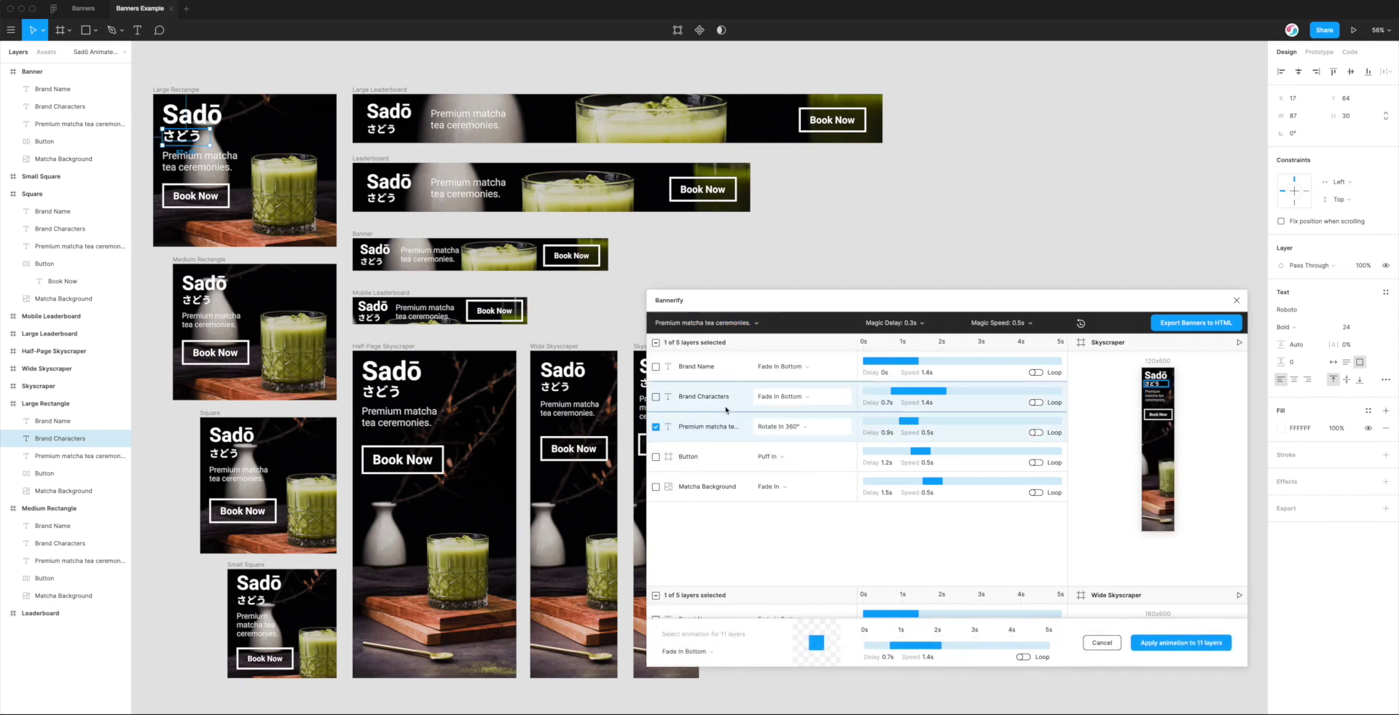
{"action": "left_click", "coordinate": [721, 651]}
{"action": "left_click", "coordinate": [708, 576]}
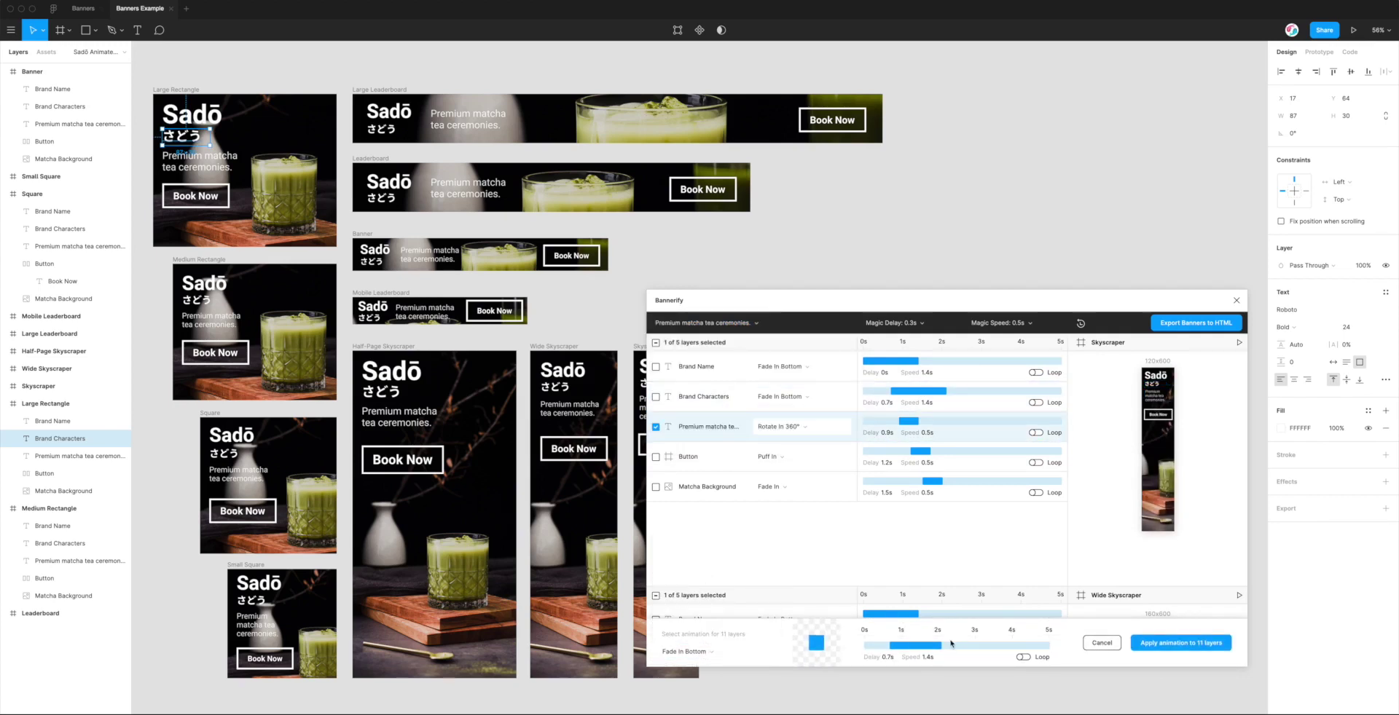
{"action": "left_click", "coordinate": [1179, 643]}
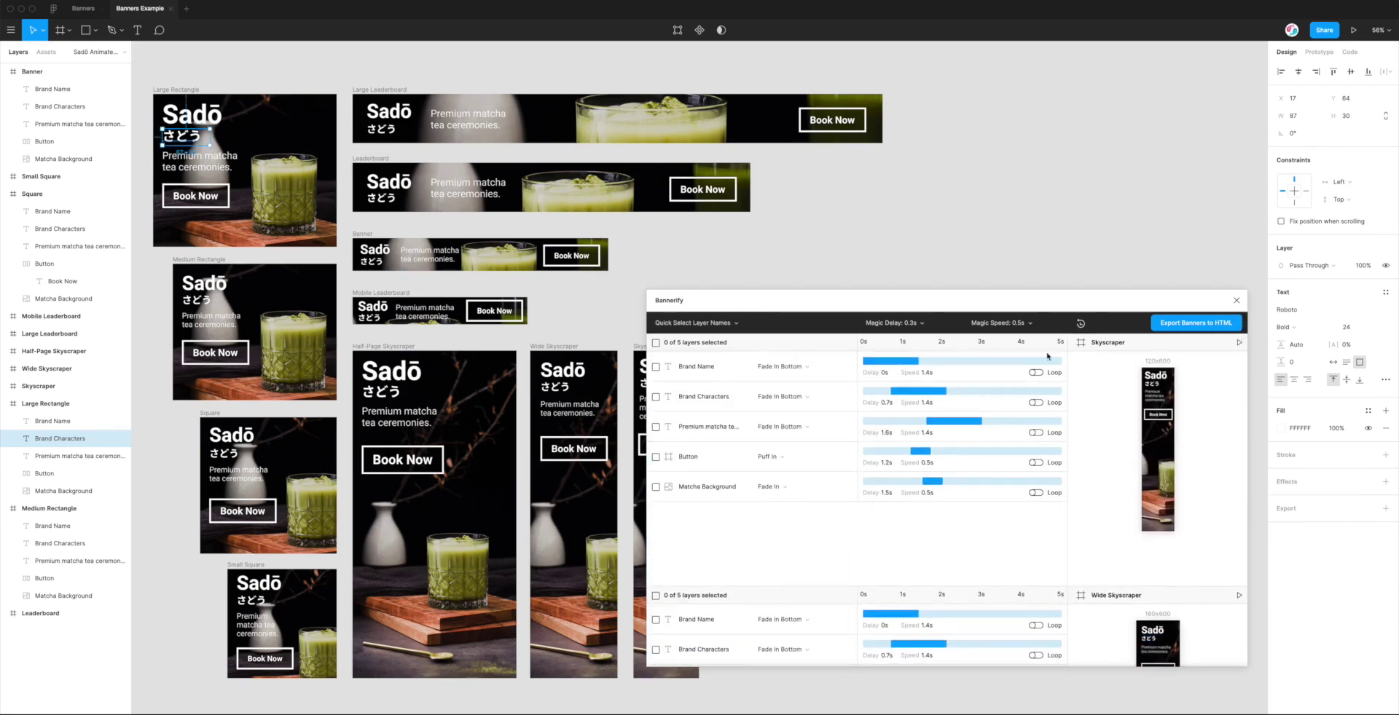
Step: Preview the Skyscraper with a 0.4s Magic Delay, then revert the stagger to 0.3s
{"action": "left_click", "coordinate": [895, 323]}
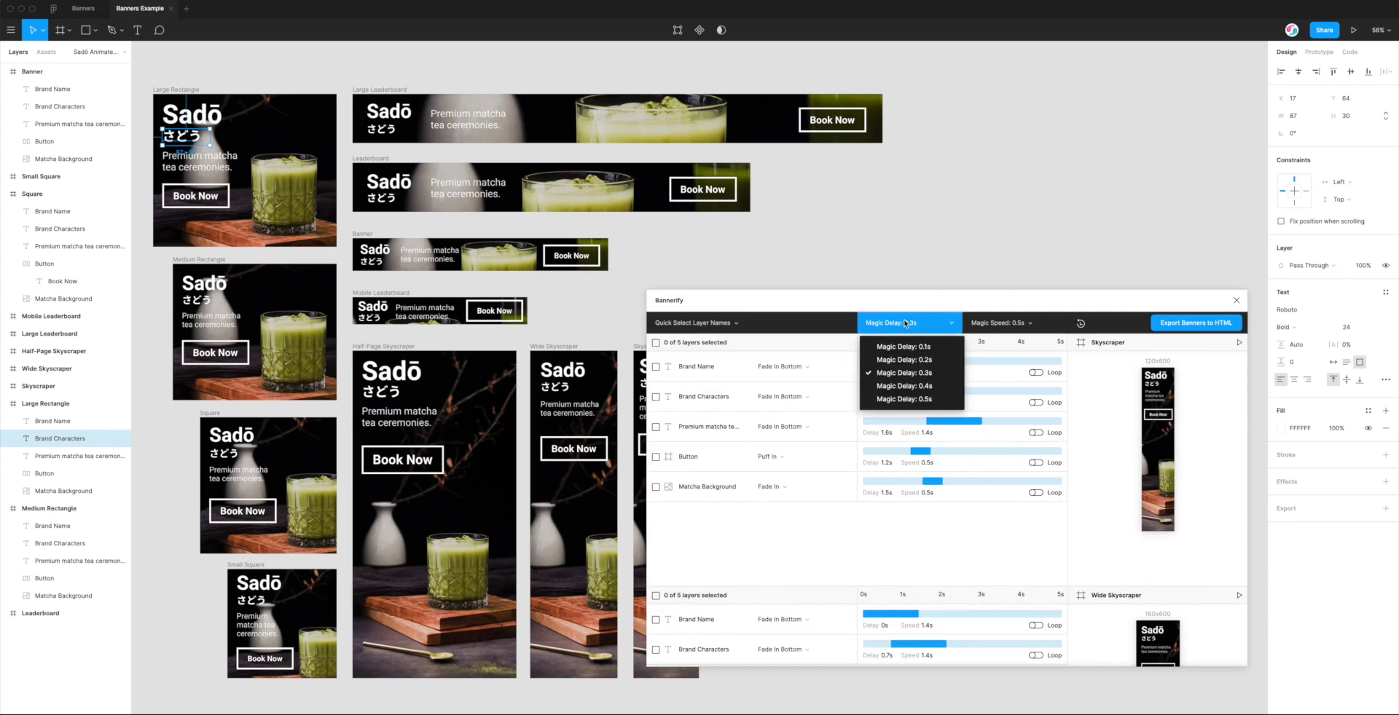
{"action": "left_click", "coordinate": [916, 388]}
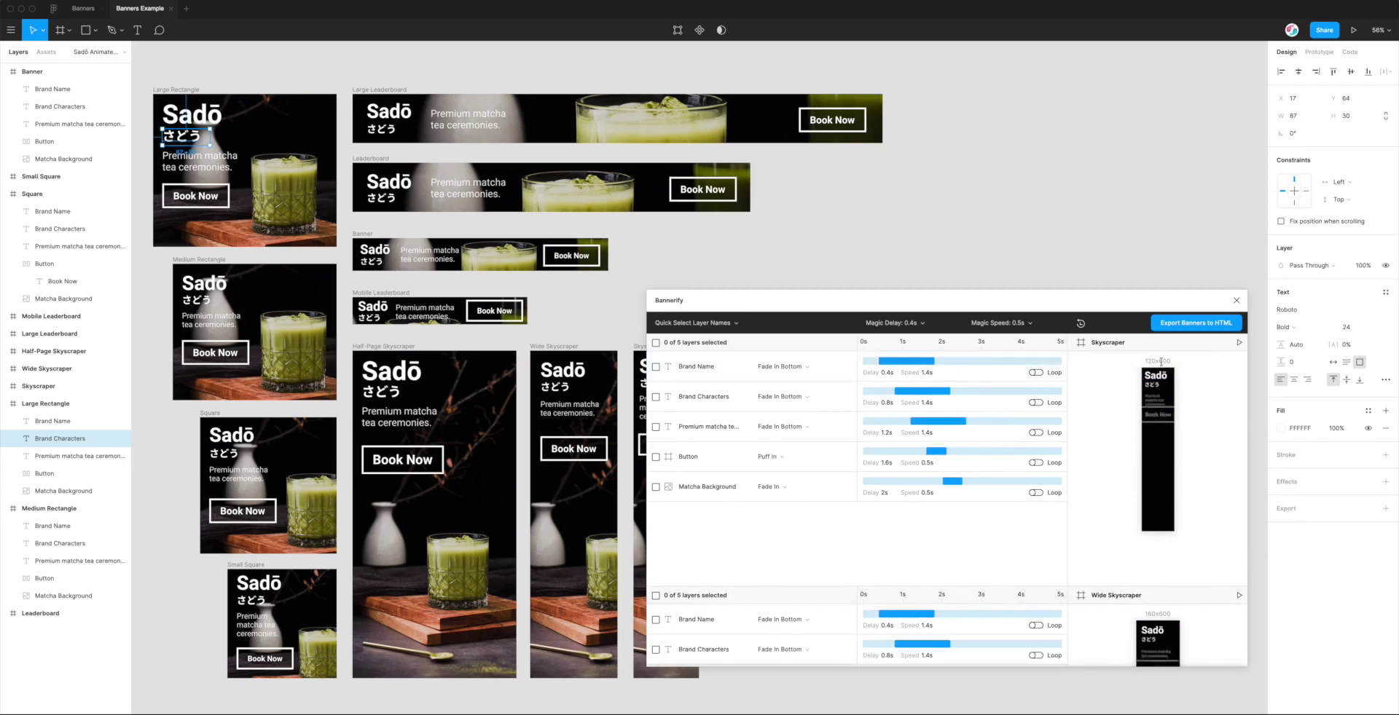
{"action": "left_click", "coordinate": [1239, 344]}
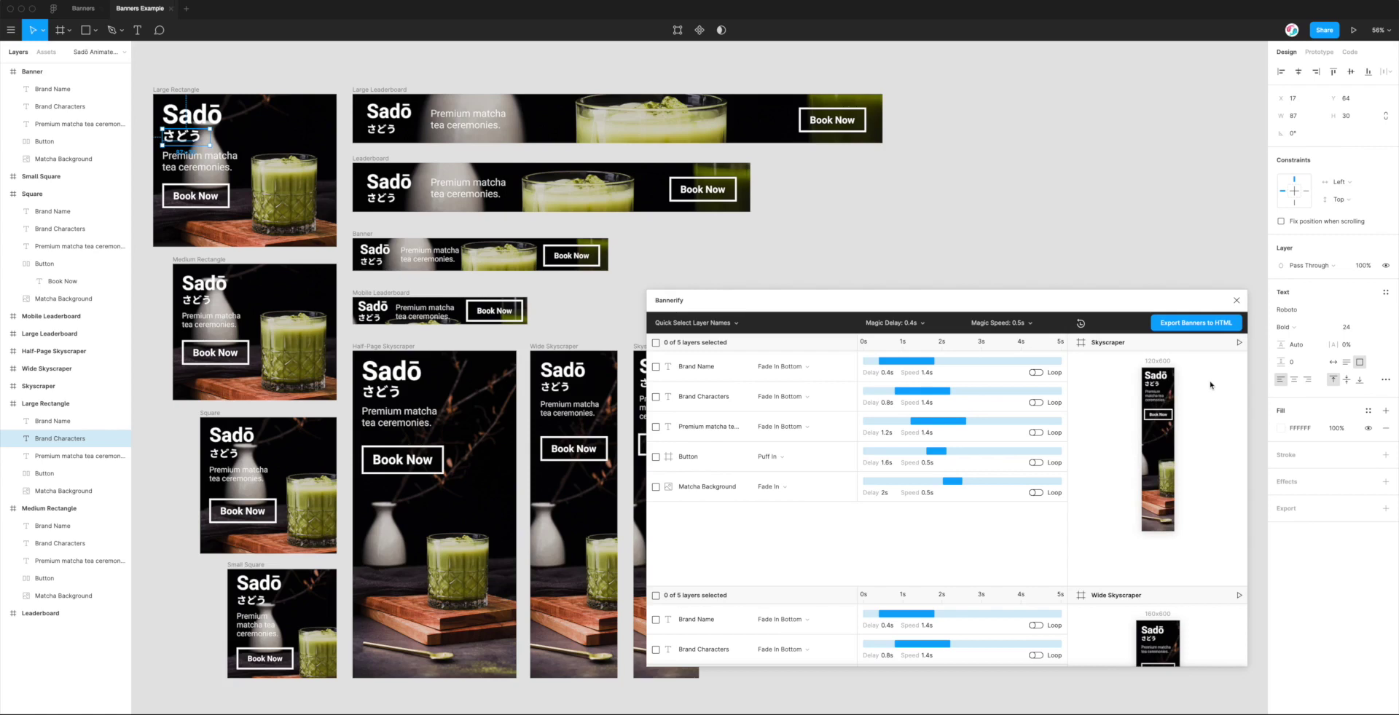
{"action": "left_click", "coordinate": [895, 322]}
{"action": "left_click", "coordinate": [913, 374]}
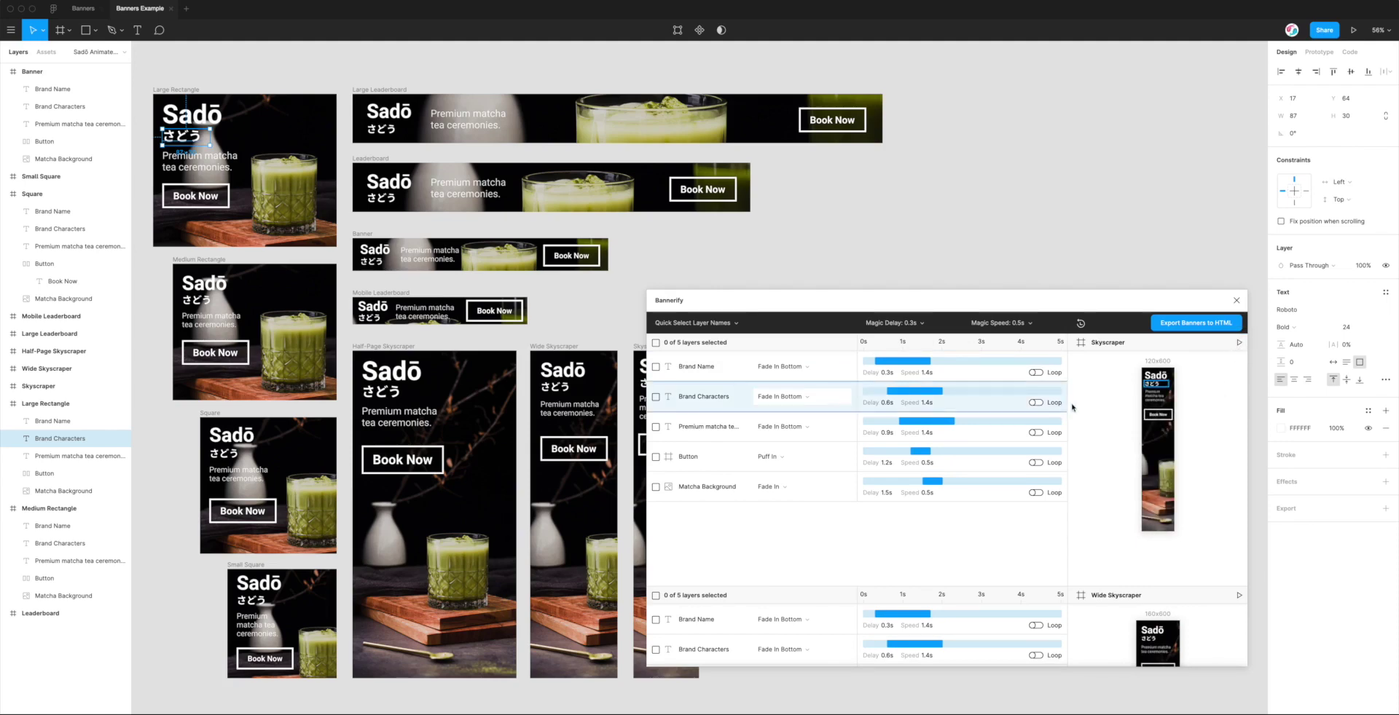
{"action": "scroll", "coordinate": [1092, 407], "scroll_direction": "down", "scroll_amount": 3}
Step: Select the Matcha Background layer in every banner
{"action": "scroll", "coordinate": [1092, 407], "scroll_direction": "up", "scroll_amount": 1}
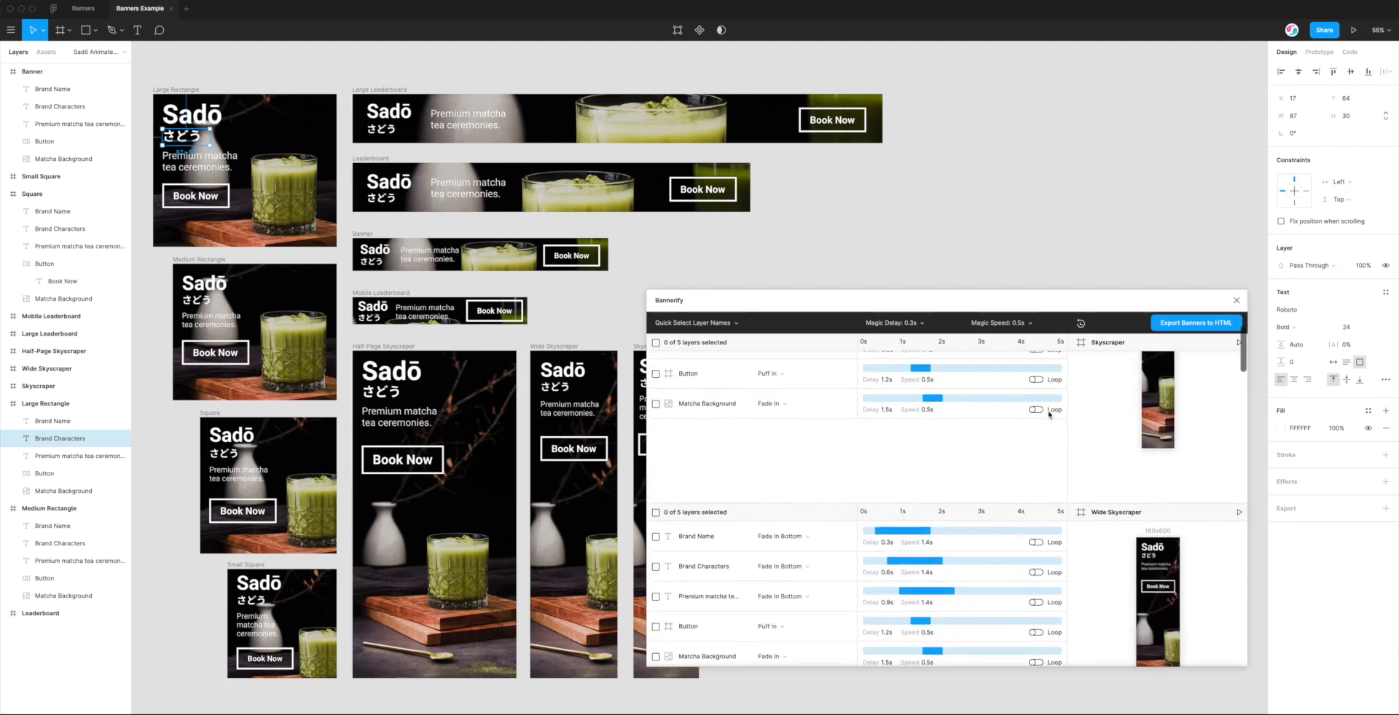
{"action": "scroll", "coordinate": [1109, 437], "scroll_direction": "up", "scroll_amount": 2}
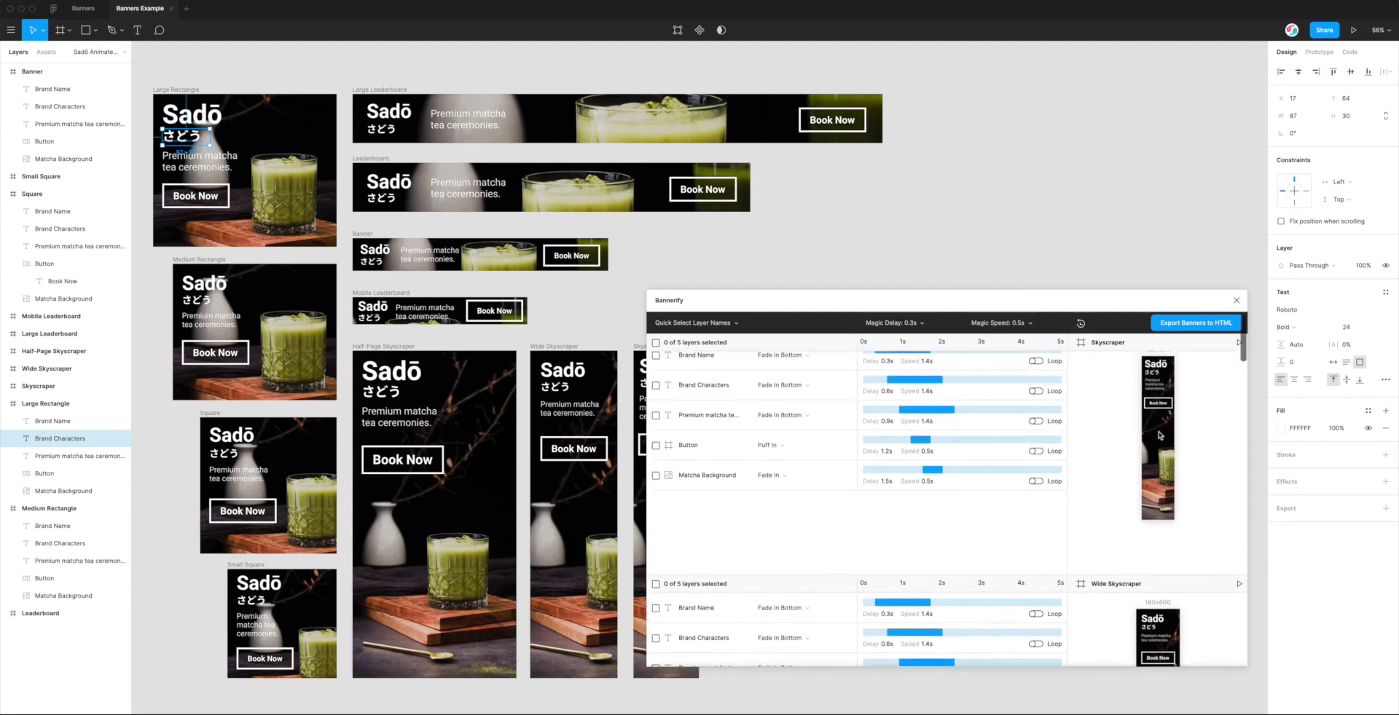
{"action": "left_click", "coordinate": [722, 324]}
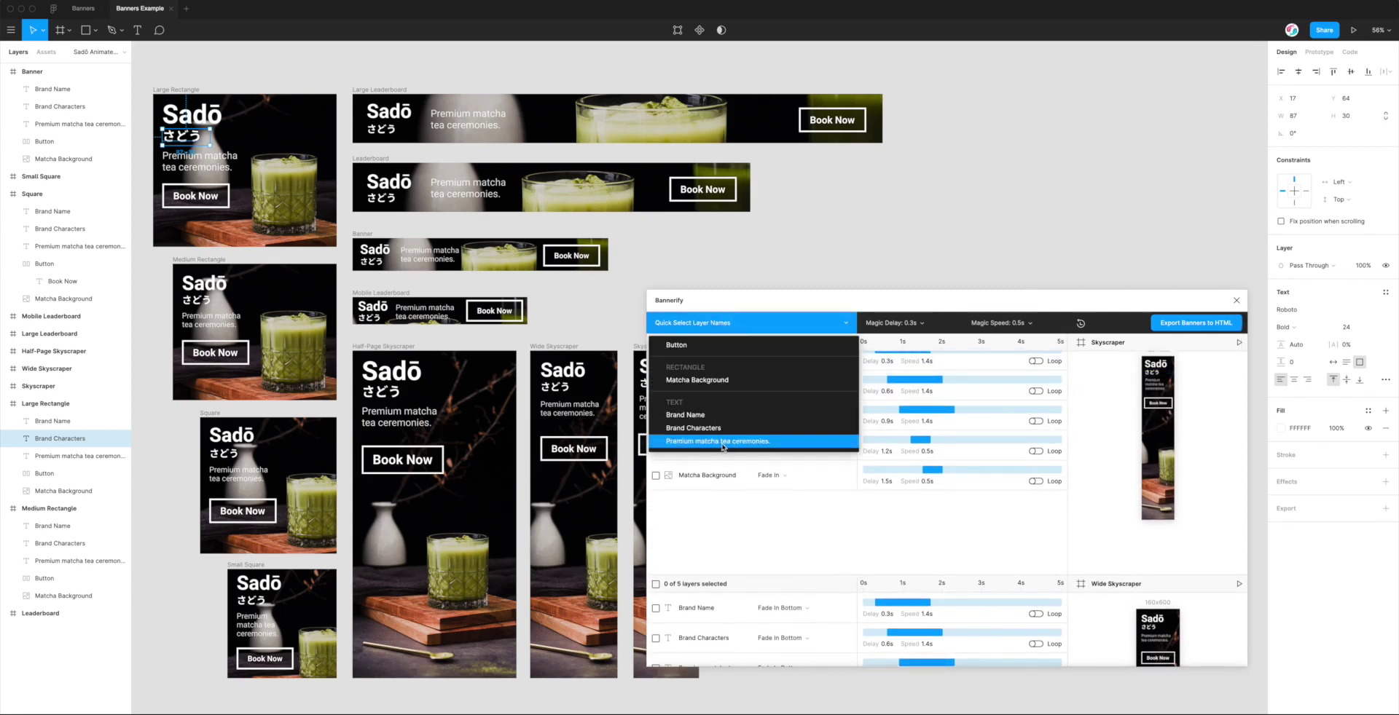
{"action": "left_click", "coordinate": [722, 382]}
{"action": "scroll", "coordinate": [768, 512], "scroll_direction": "down", "scroll_amount": 1}
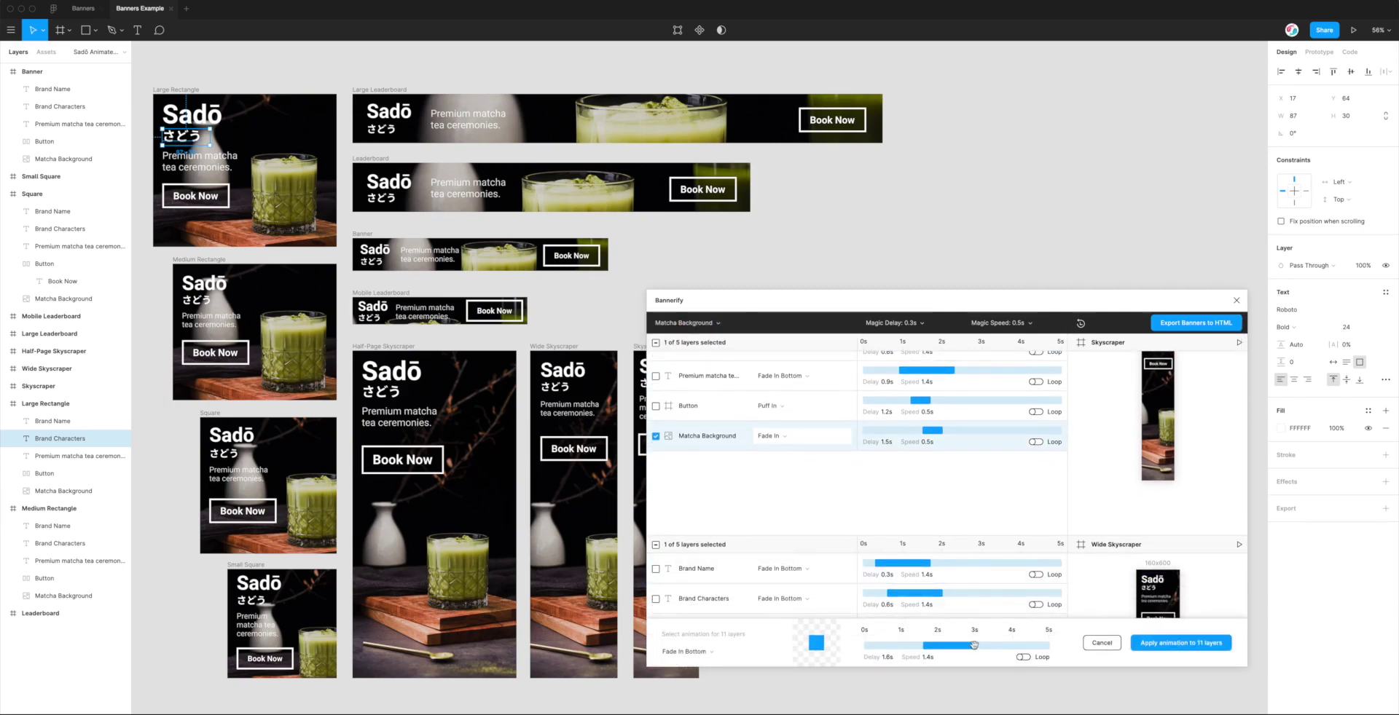
Step: Apply a plain Fade In at 0.3s delay and 3.8s speed to all 11 backgrounds
{"action": "left_click_drag", "start_coordinate": [975, 647], "coordinate": [1050, 646]}
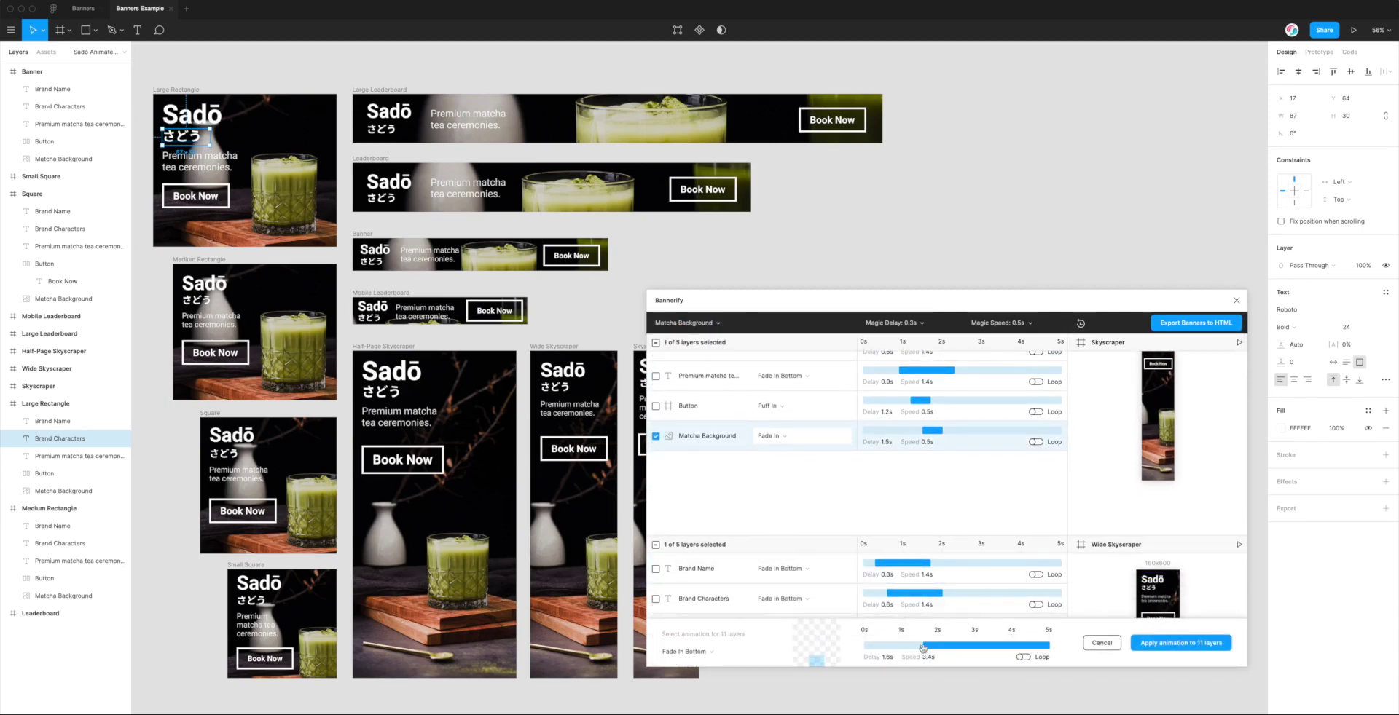
{"action": "left_click_drag", "start_coordinate": [923, 647], "coordinate": [883, 646]}
{"action": "left_click", "coordinate": [689, 651]}
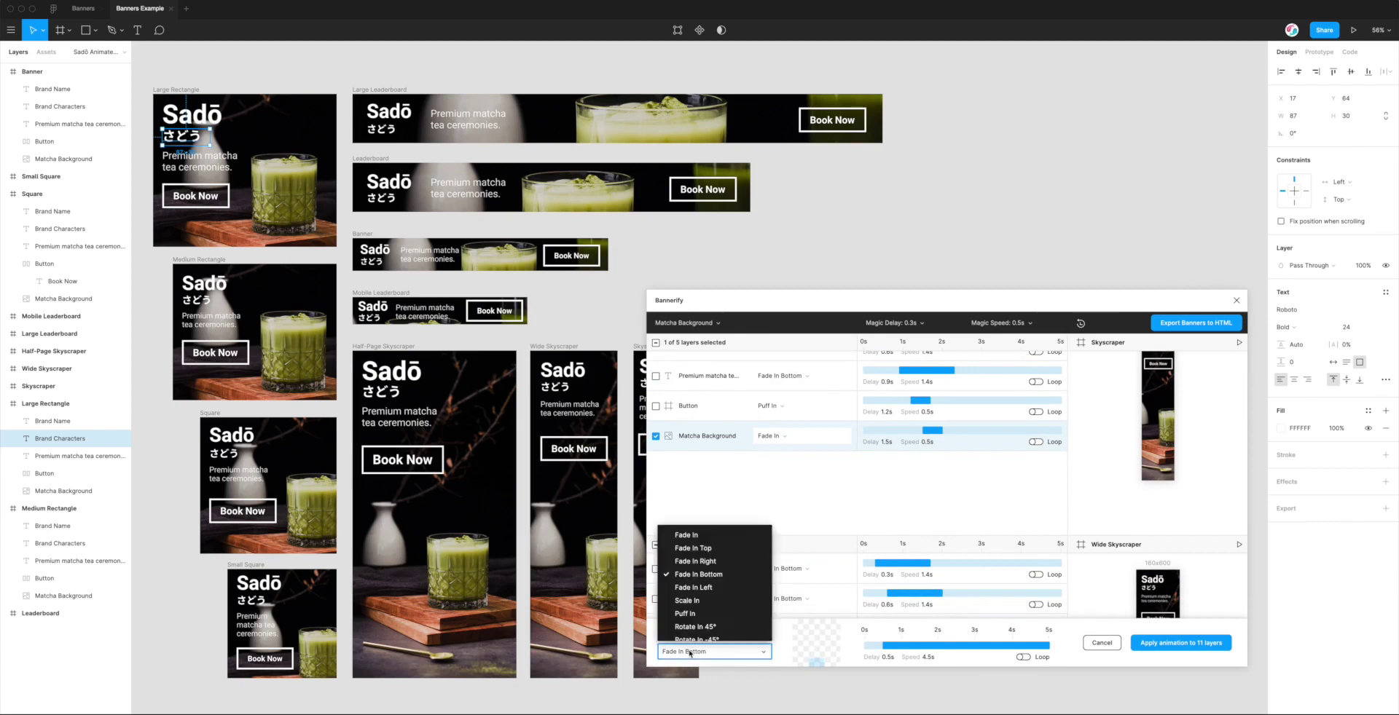
{"action": "left_click", "coordinate": [696, 537]}
{"action": "left_click_drag", "start_coordinate": [888, 647], "coordinate": [875, 646]}
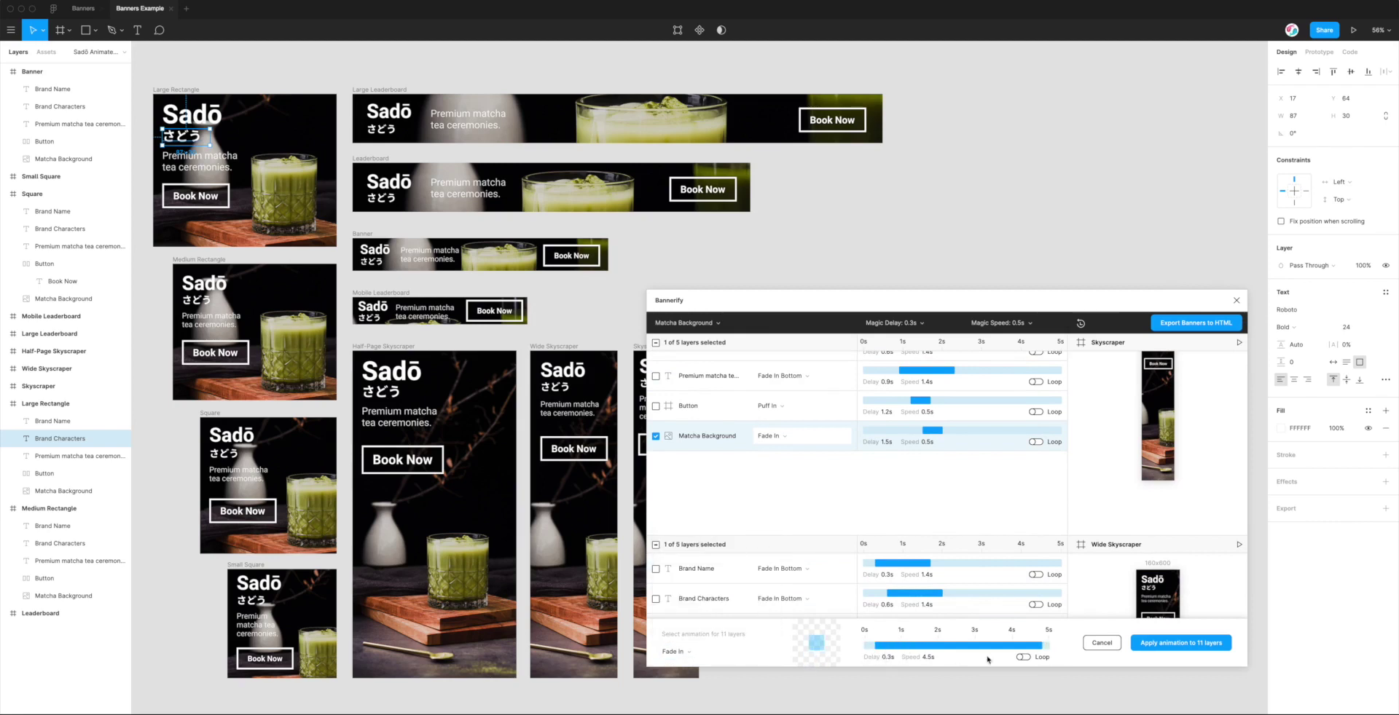
{"action": "left_click_drag", "start_coordinate": [1037, 644], "coordinate": [1051, 645]}
{"action": "left_click_drag", "start_coordinate": [1050, 646], "coordinate": [1016, 645]}
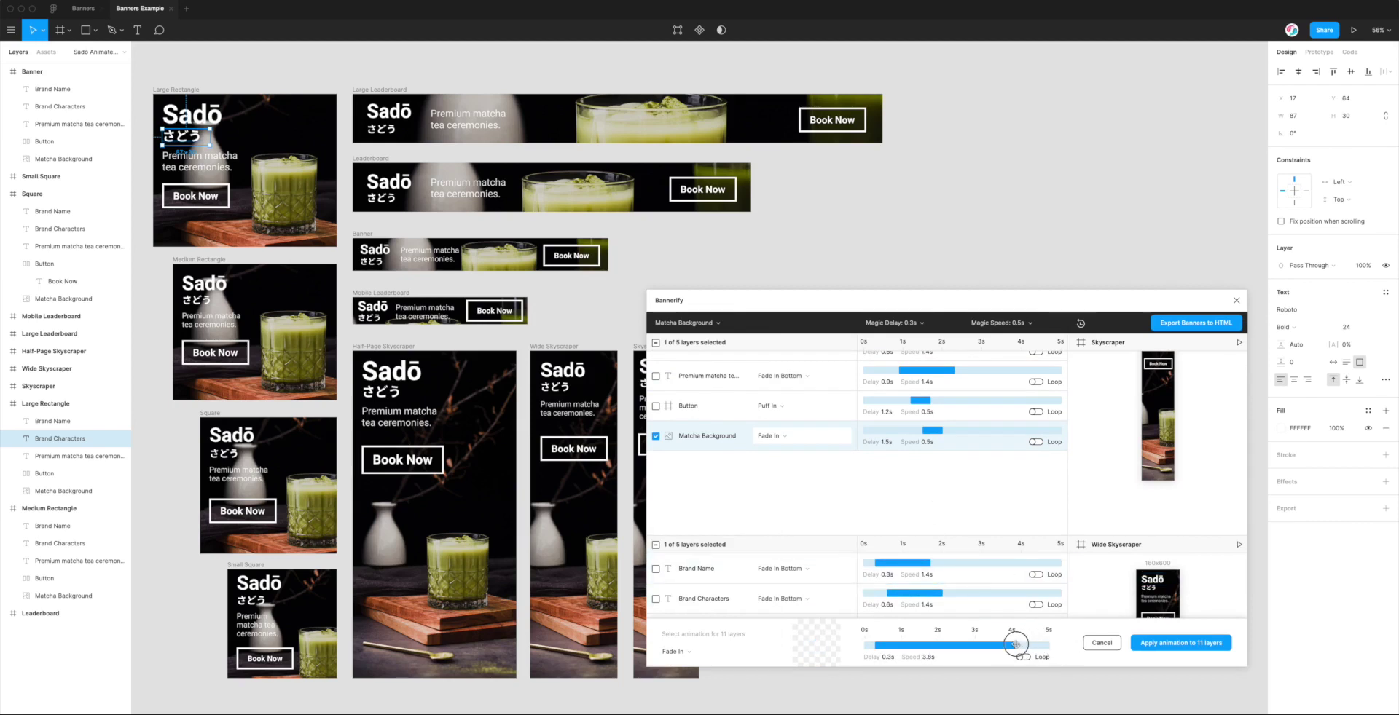
{"action": "left_click", "coordinate": [1167, 644]}
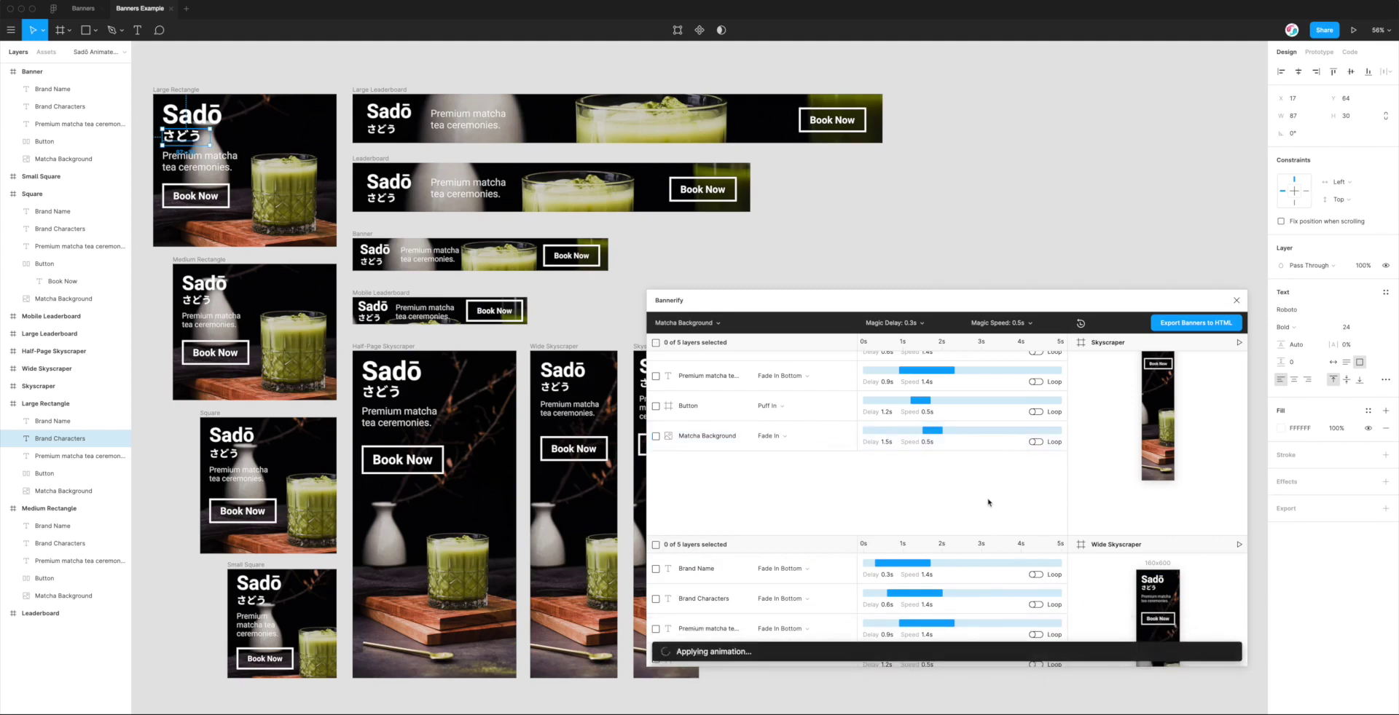
{"action": "scroll", "coordinate": [989, 501], "scroll_direction": "down", "scroll_amount": 3}
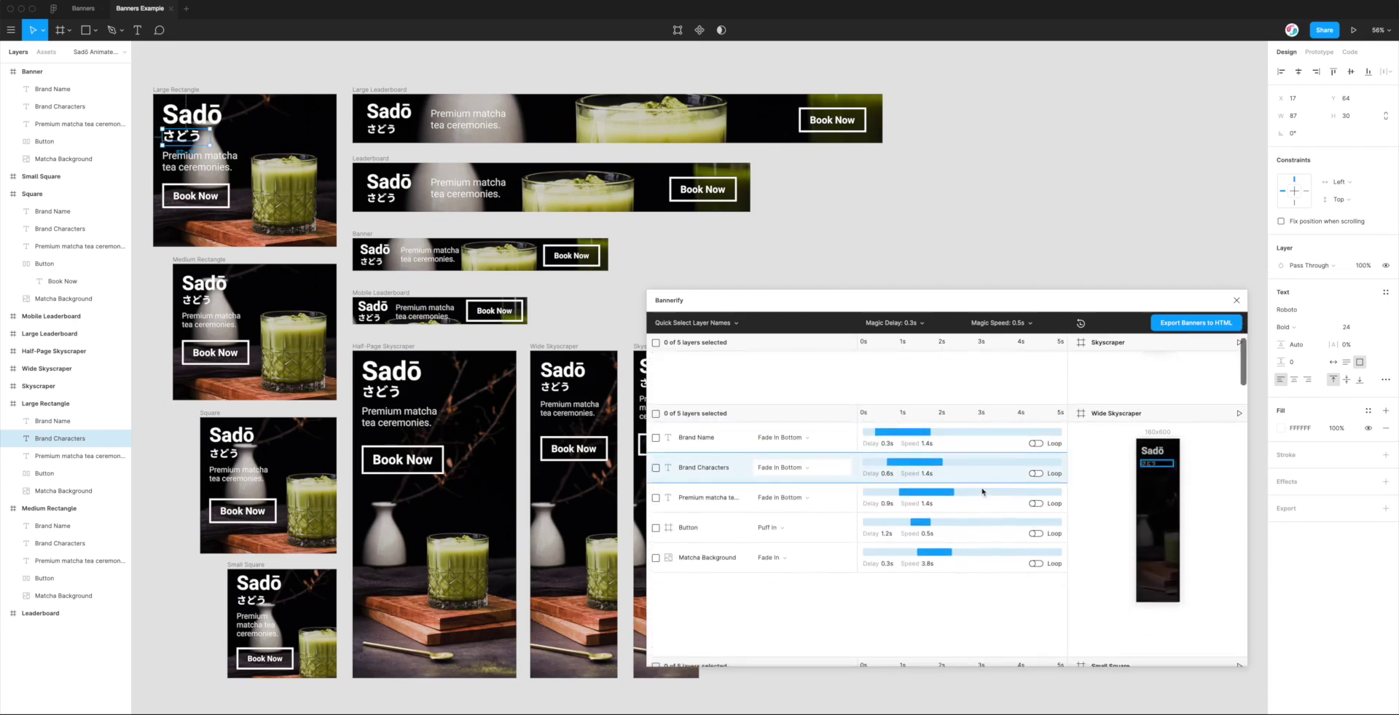
{"action": "scroll", "coordinate": [947, 546], "scroll_direction": "down", "scroll_amount": 4}
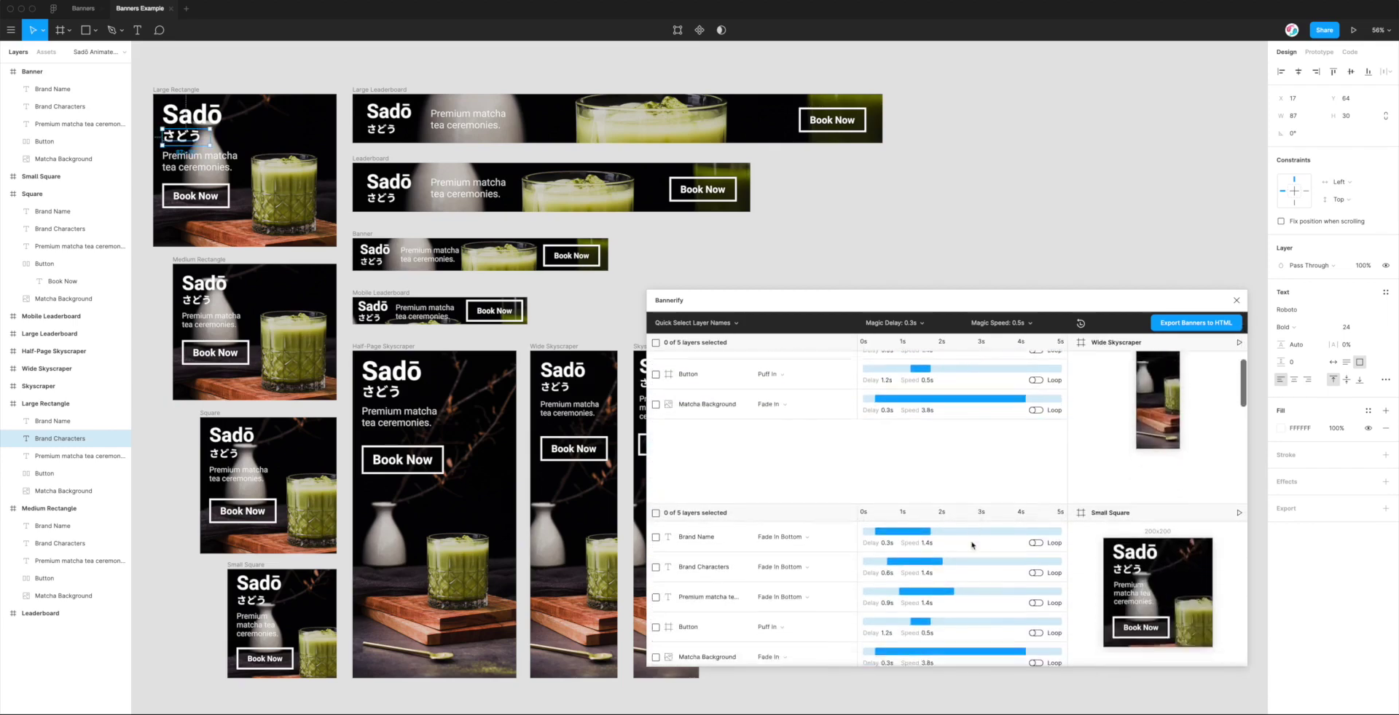
{"action": "scroll", "coordinate": [1169, 520], "scroll_direction": "down", "scroll_amount": 4}
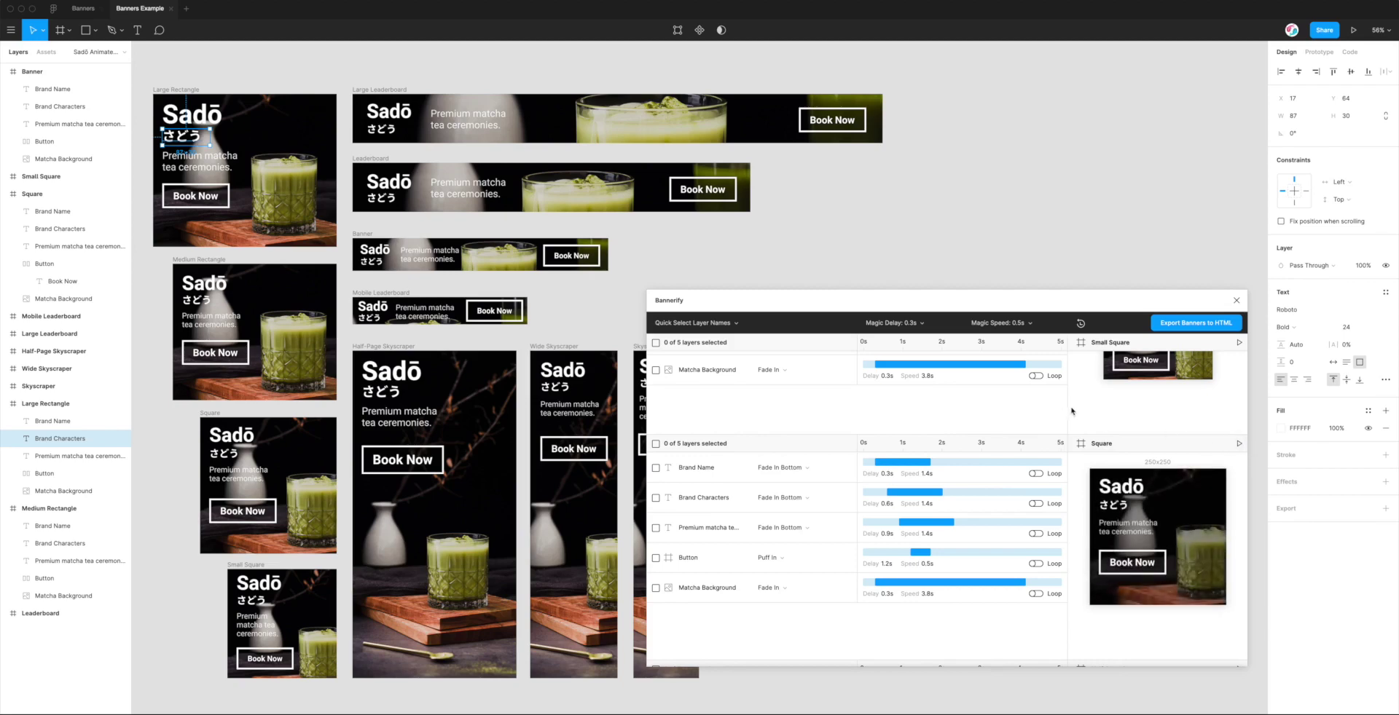
{"action": "scroll", "coordinate": [1073, 410], "scroll_direction": "down", "scroll_amount": 10}
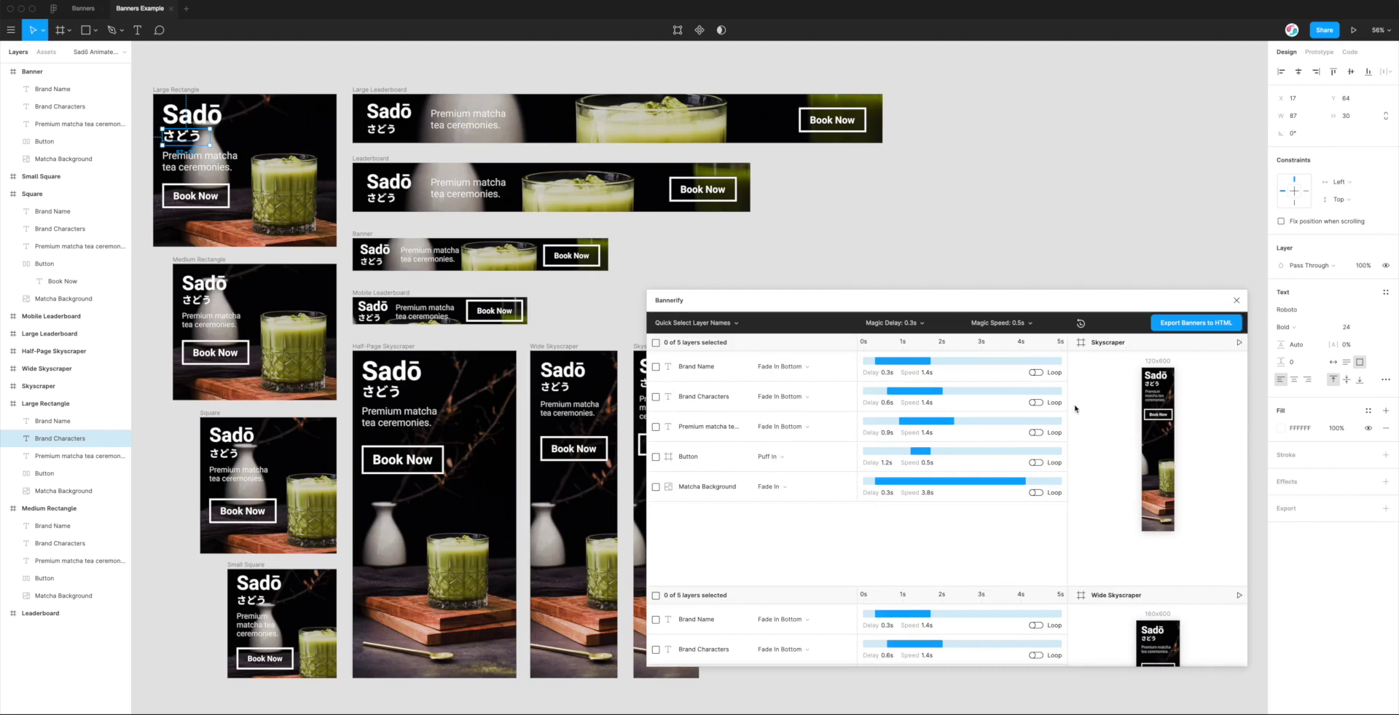
{"action": "left_click_drag", "start_coordinate": [1036, 306], "coordinate": [1081, 280]}
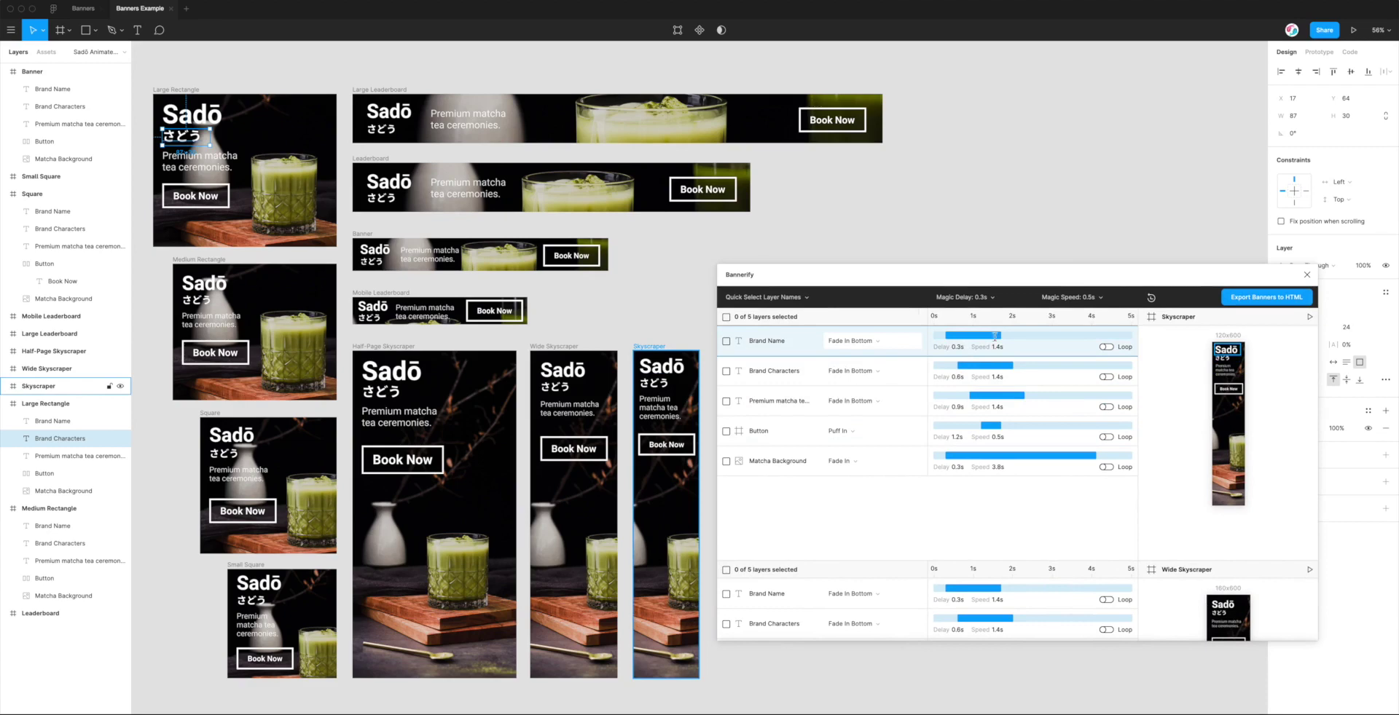
{"action": "left_click_drag", "start_coordinate": [1050, 284], "coordinate": [1060, 289]}
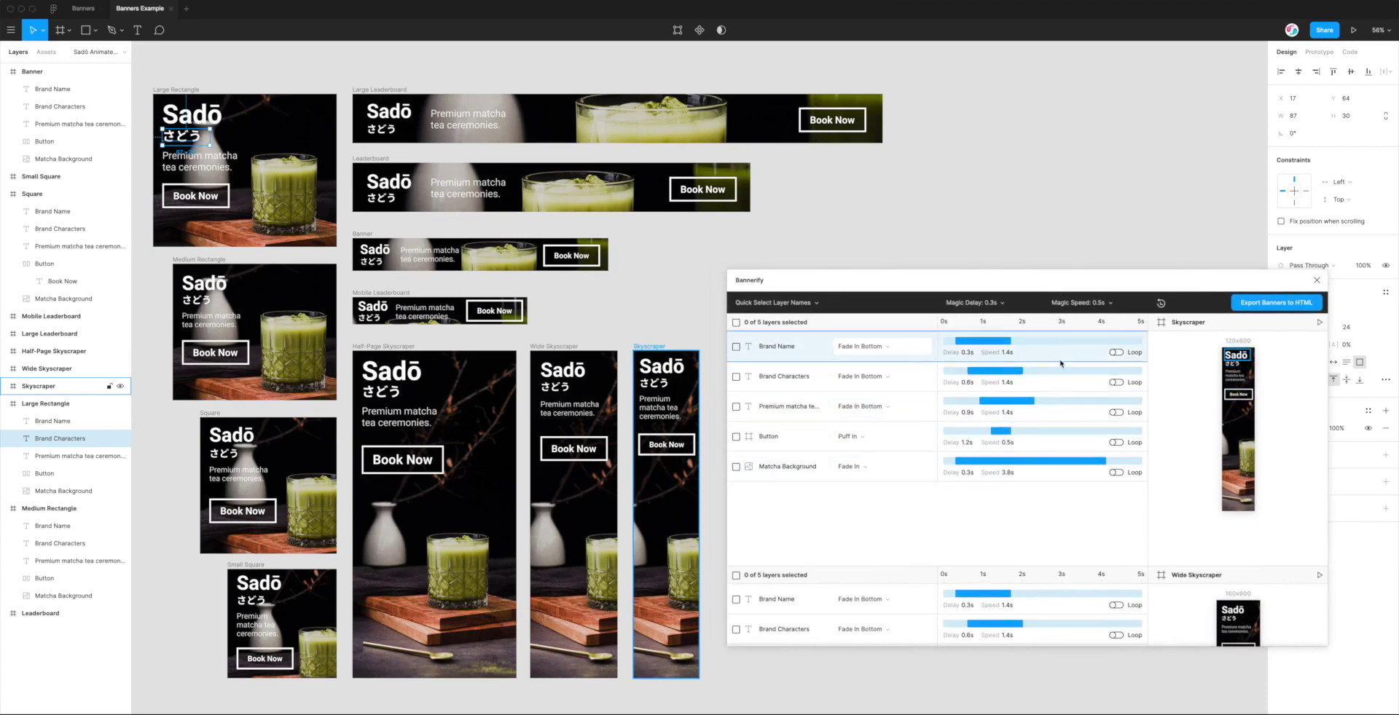
Step: Drag the Square banner's tagline to the frame's top-right corner beside the Sadō logo
{"action": "scroll", "coordinate": [1057, 427], "scroll_direction": "down", "scroll_amount": 10}
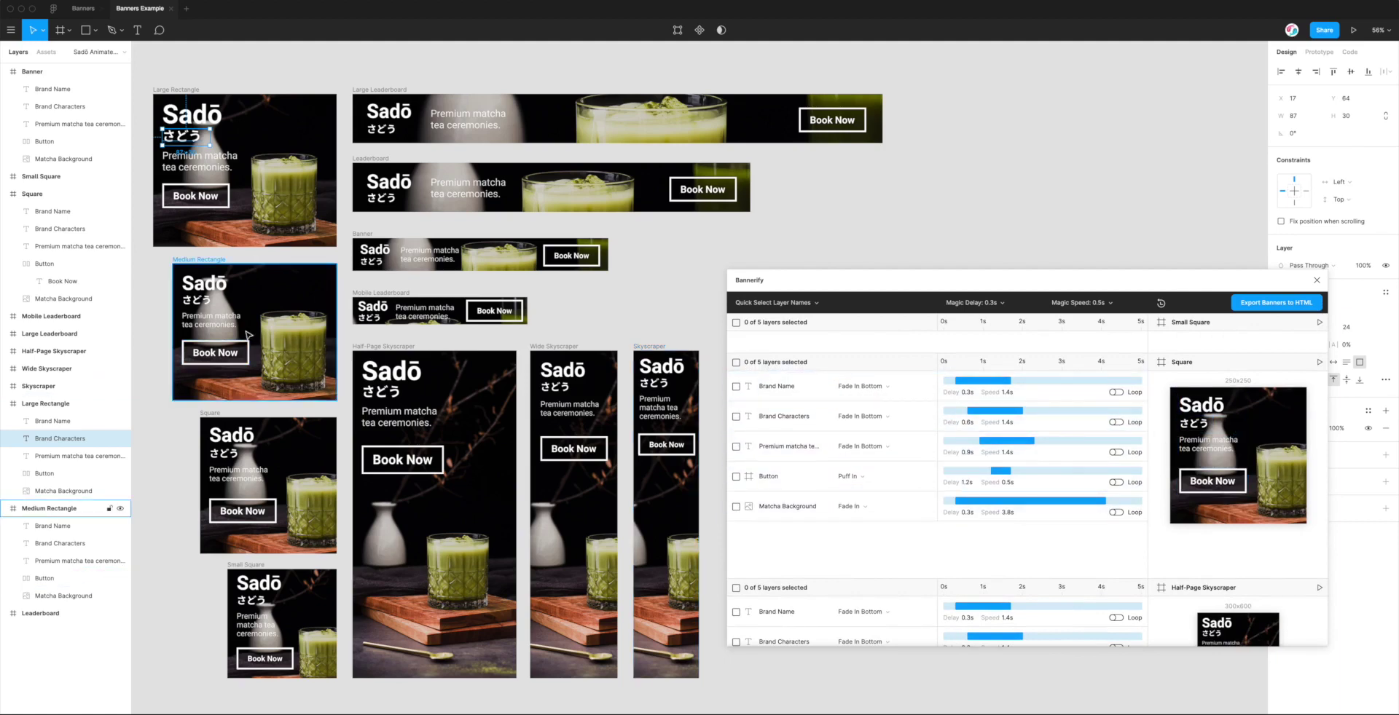
{"action": "scroll", "coordinate": [248, 335], "scroll_direction": "up", "scroll_amount": 1}
{"action": "left_click", "coordinate": [210, 418]}
{"action": "scroll", "coordinate": [326, 372], "scroll_direction": "down", "scroll_amount": 2}
{"action": "scroll", "coordinate": [326, 372], "scroll_direction": "down", "scroll_amount": 5}
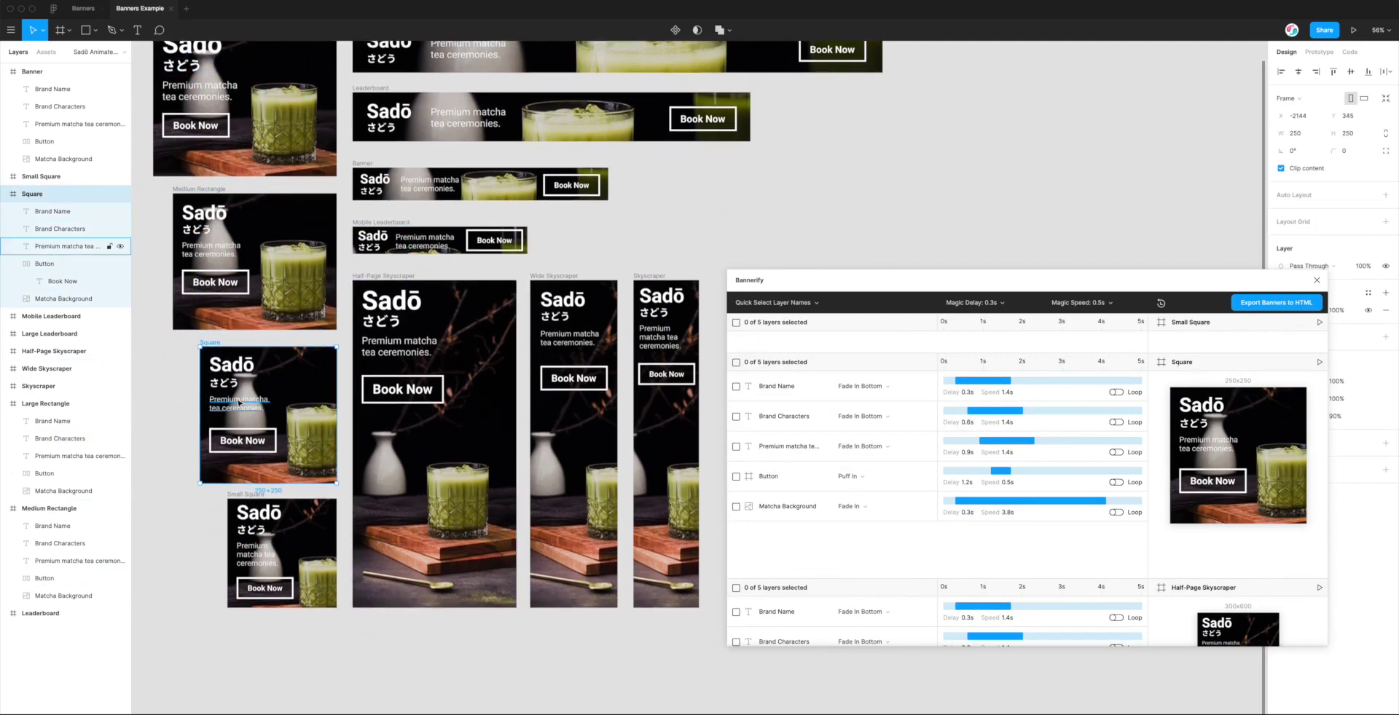
{"action": "left_click", "coordinate": [224, 381]}
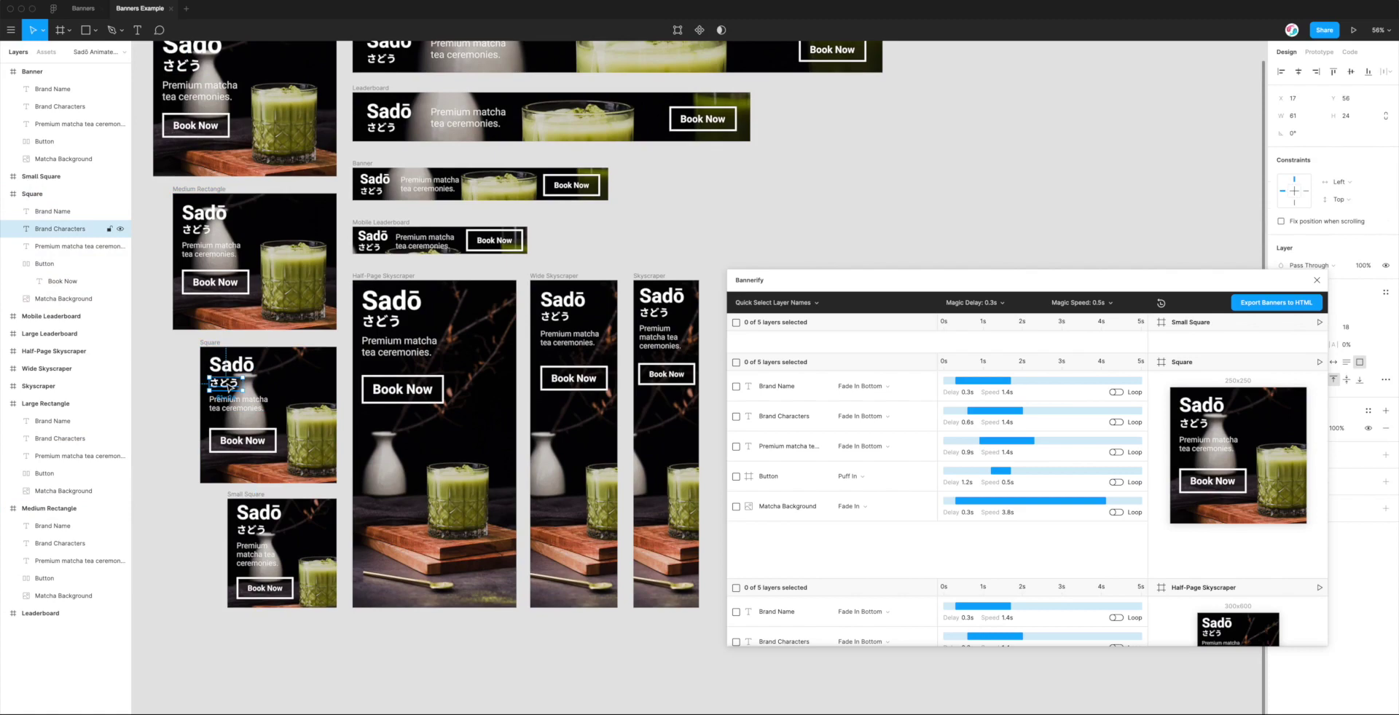
{"action": "left_click", "coordinate": [244, 406]}
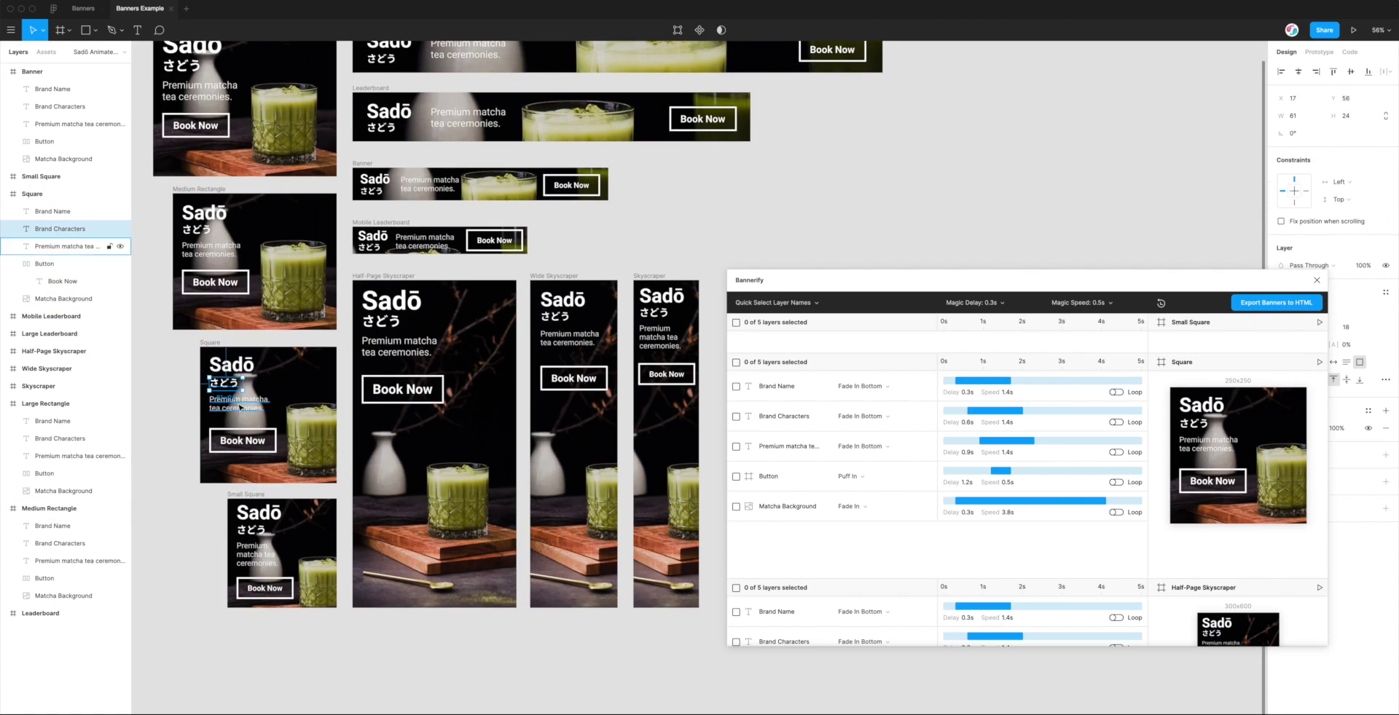
{"action": "left_click_drag", "start_coordinate": [243, 406], "coordinate": [305, 369]}
{"action": "left_click", "coordinate": [772, 240]}
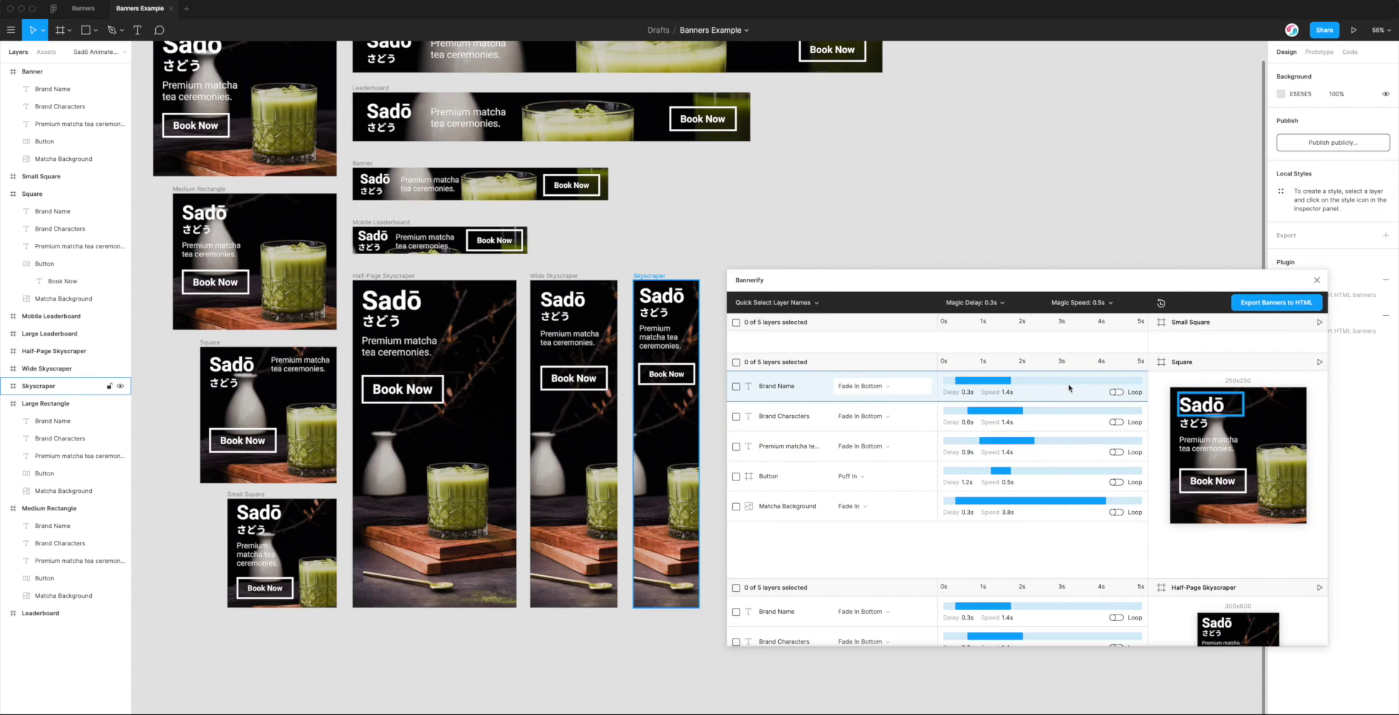
{"action": "left_click", "coordinate": [1162, 305]}
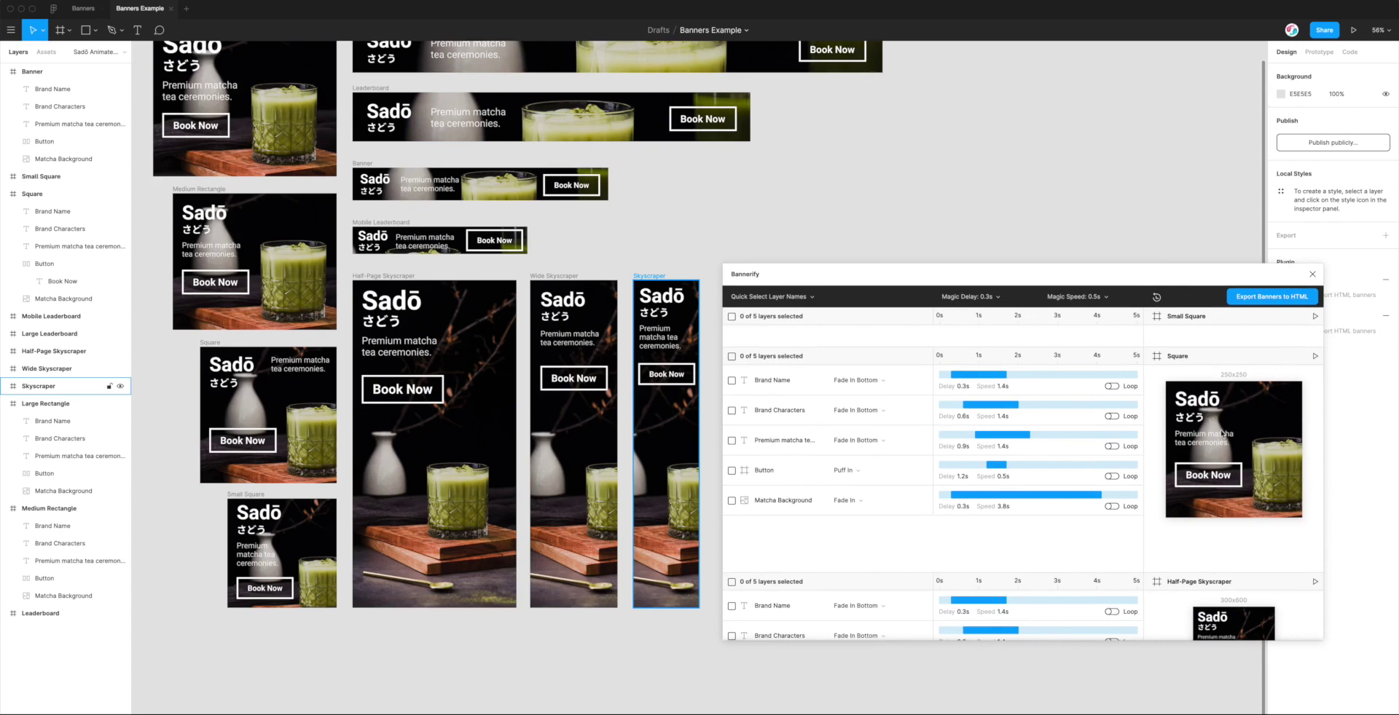
Step: Refresh Bannerify's layers so the Square preview plays with the tagline at top right
{"action": "left_click", "coordinate": [399, 459]}
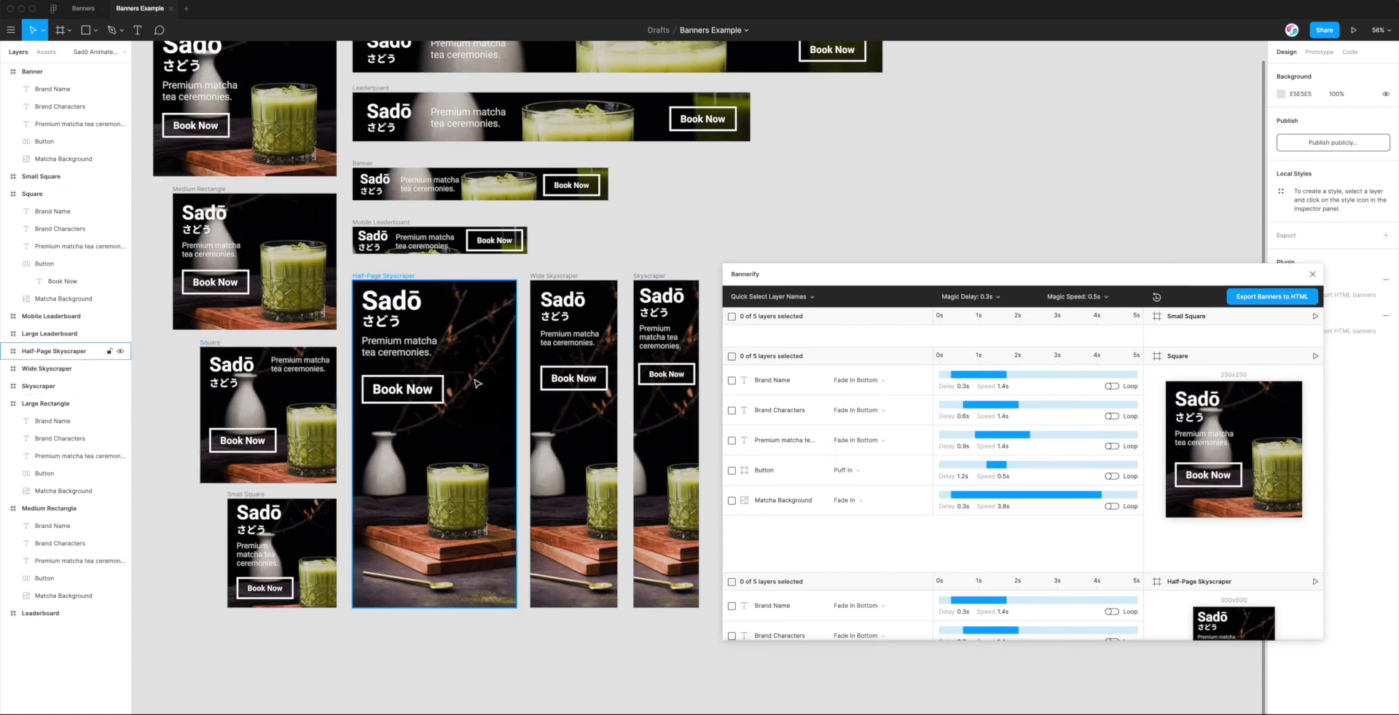
{"action": "key", "text": "Escape"}
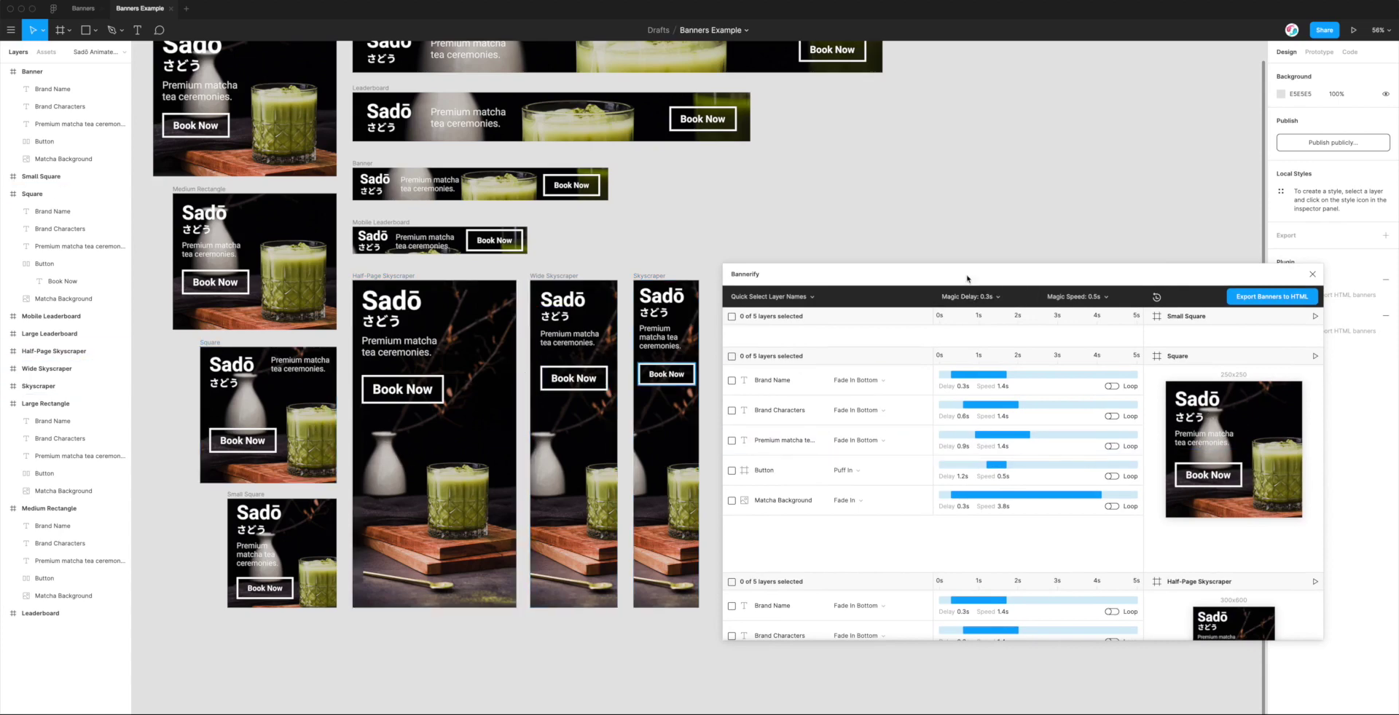
{"action": "left_click_drag", "start_coordinate": [969, 276], "coordinate": [964, 277]}
{"action": "left_click_drag", "start_coordinate": [1090, 281], "coordinate": [1109, 281]}
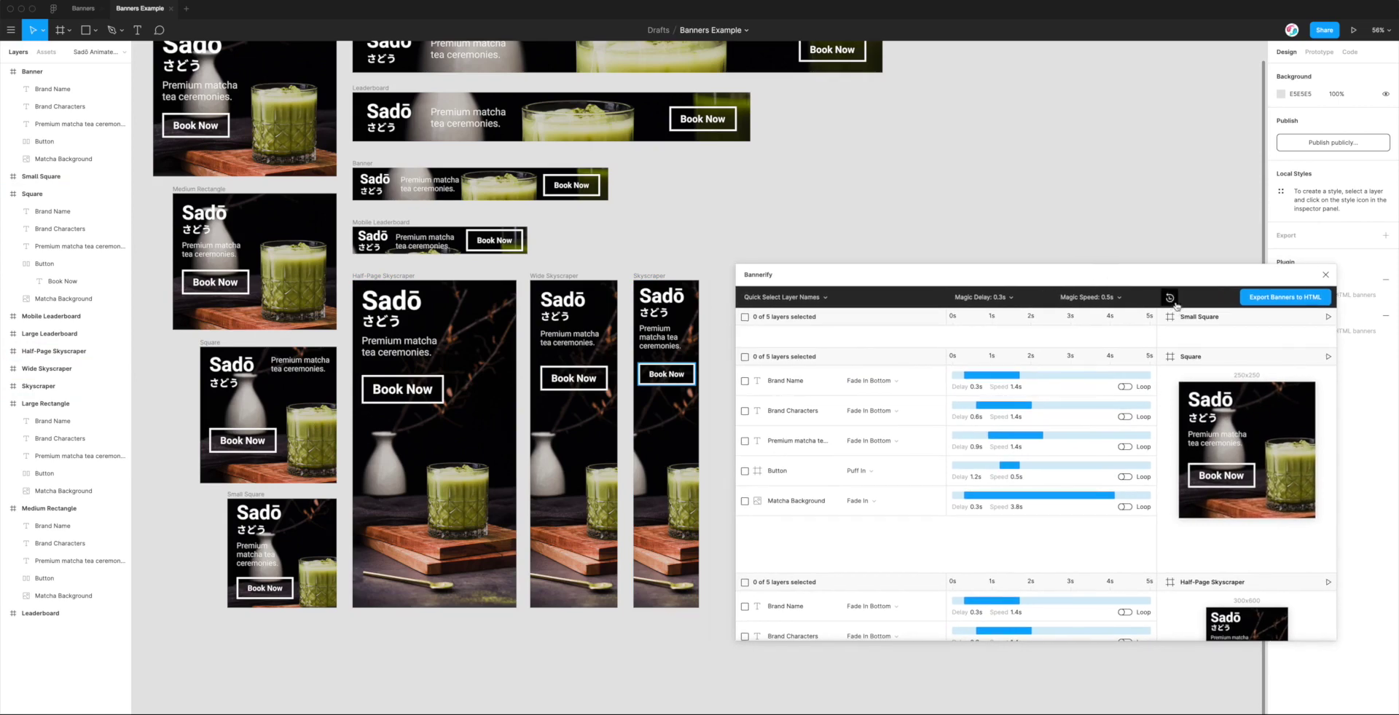
{"action": "left_click", "coordinate": [1169, 299]}
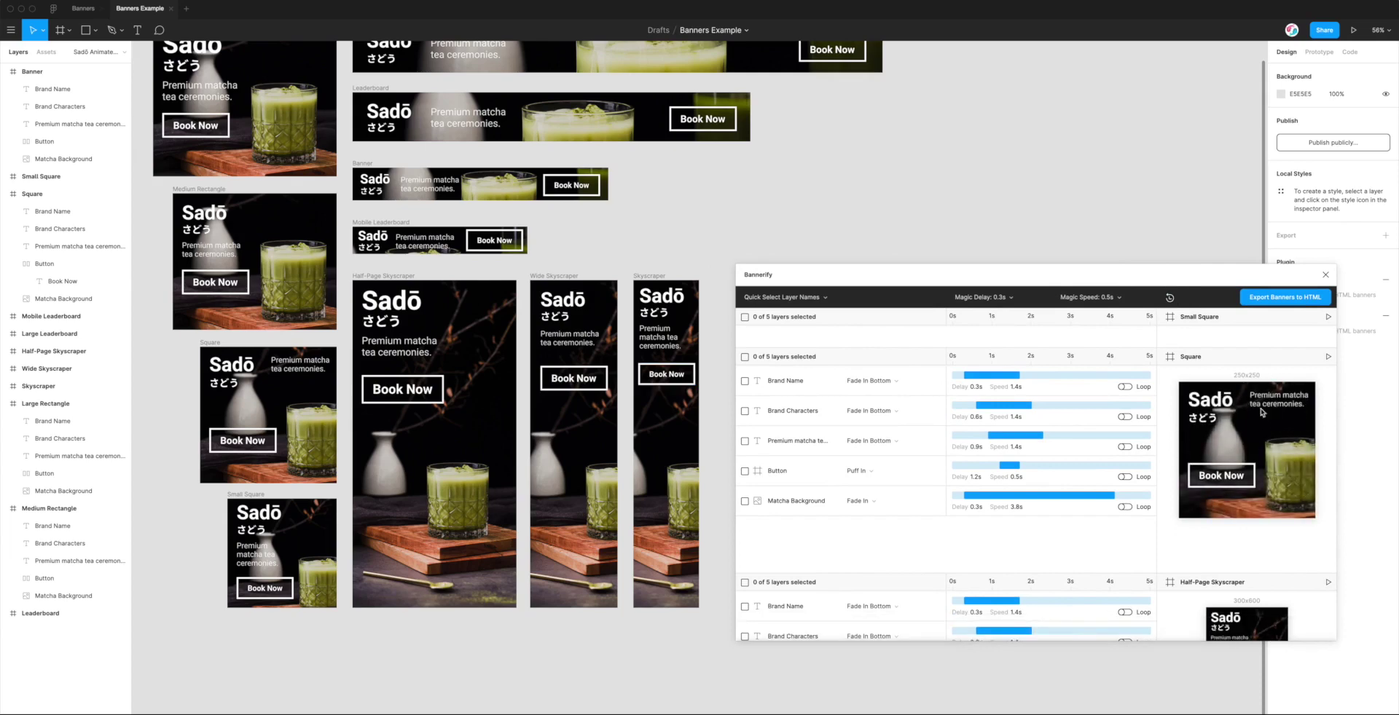
{"action": "left_click", "coordinate": [306, 365]}
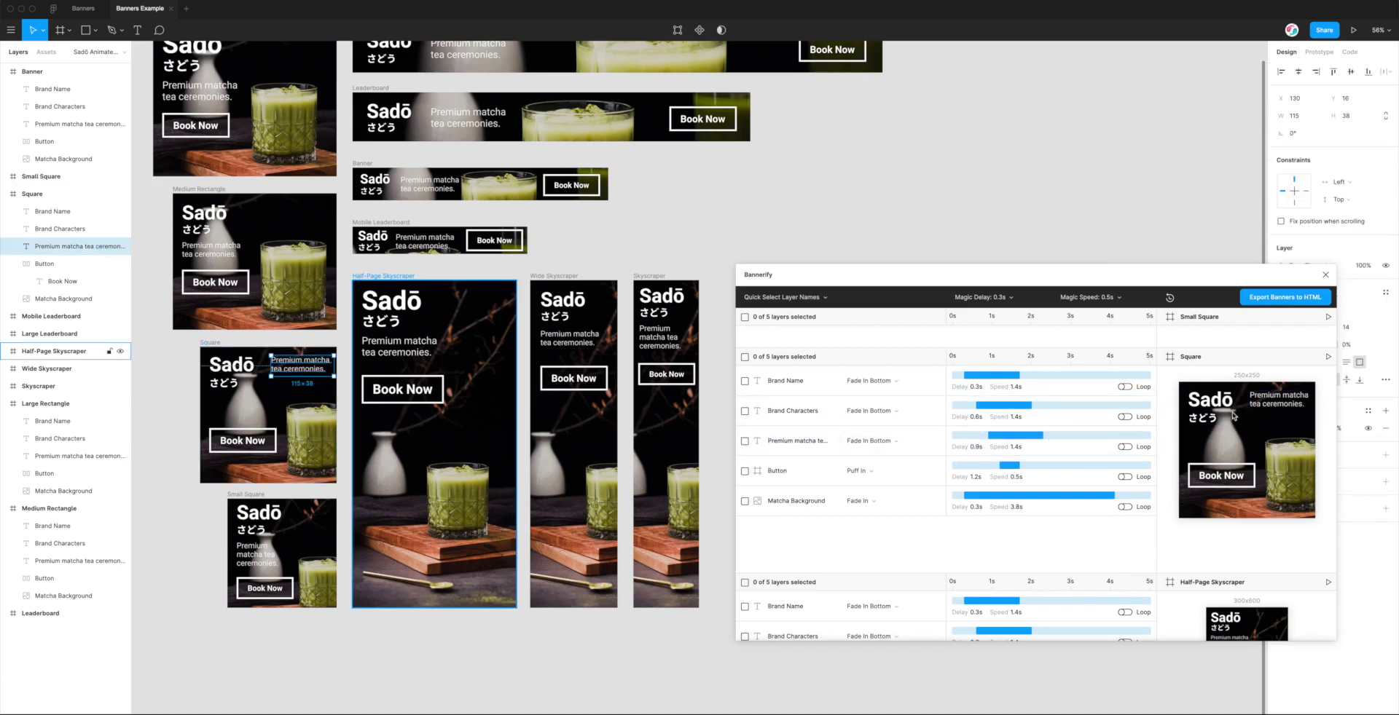
{"action": "left_click", "coordinate": [1169, 298]}
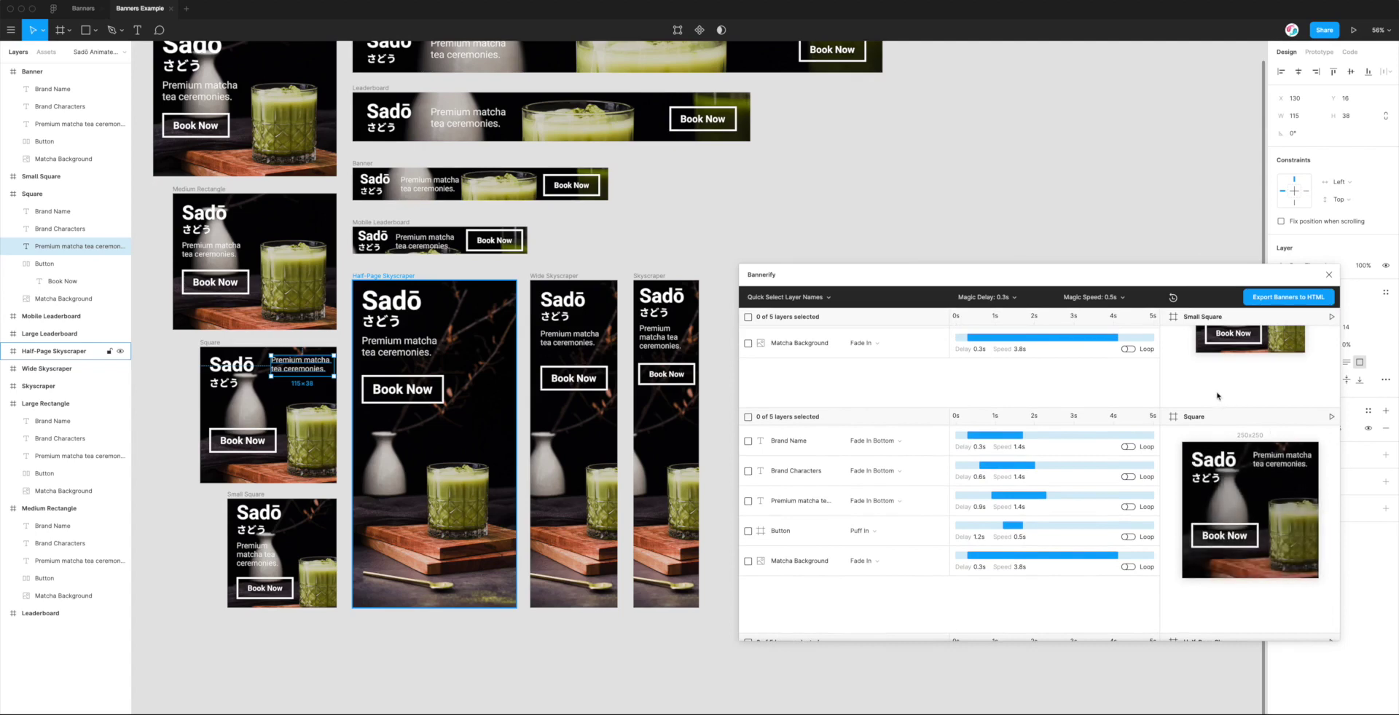
Step: Reposition the Bannerify window and bring up the Export Banners to HTML panel
{"action": "scroll", "coordinate": [1217, 396], "scroll_direction": "up", "scroll_amount": 2}
{"action": "scroll", "coordinate": [1217, 396], "scroll_direction": "up", "scroll_amount": 10}
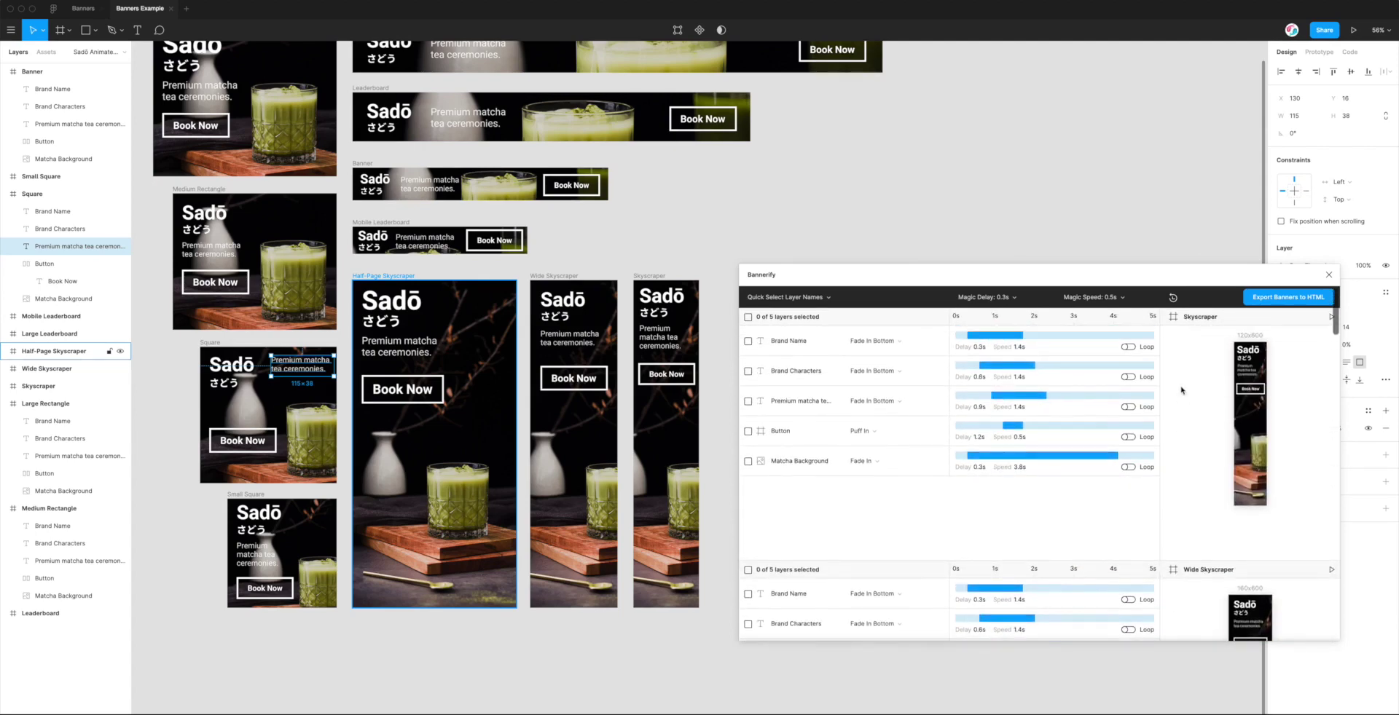
{"action": "left_click_drag", "start_coordinate": [1149, 284], "coordinate": [1139, 288]}
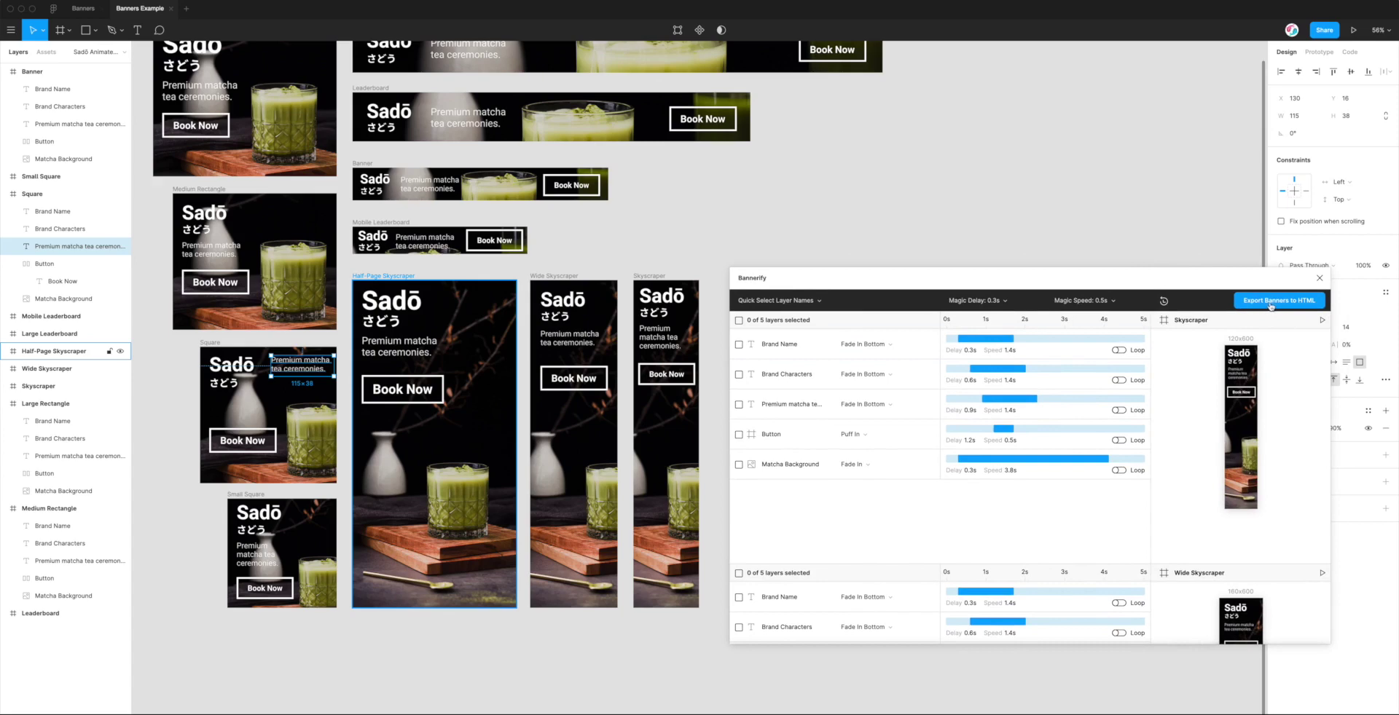
{"action": "left_click_drag", "start_coordinate": [1259, 283], "coordinate": [1199, 234]}
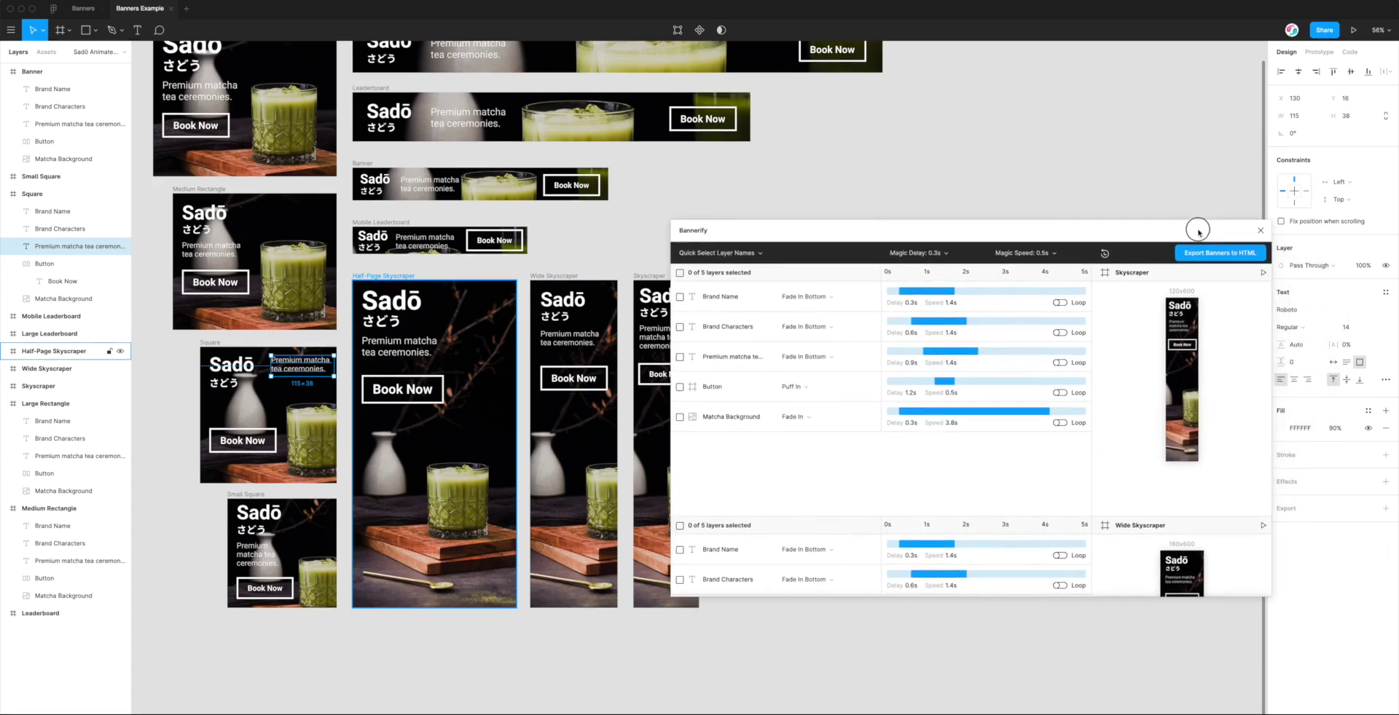
{"action": "left_click", "coordinate": [1224, 253]}
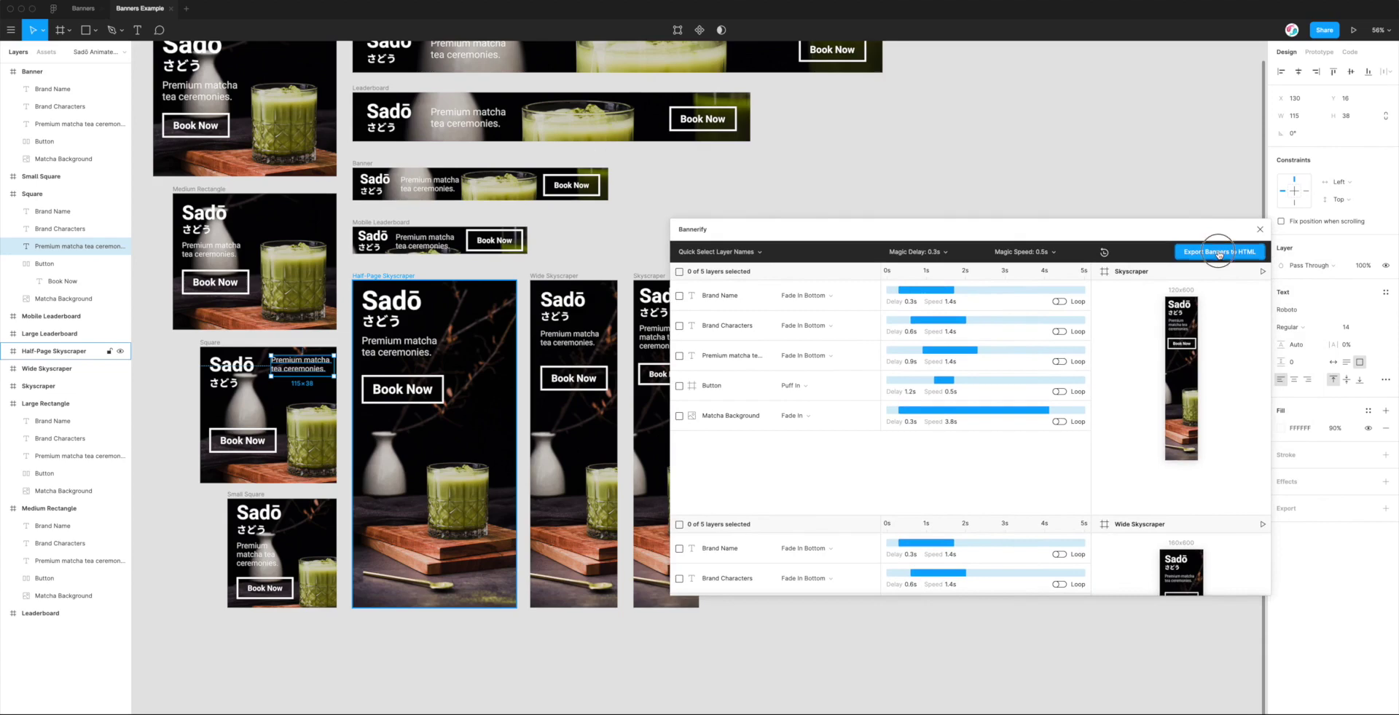
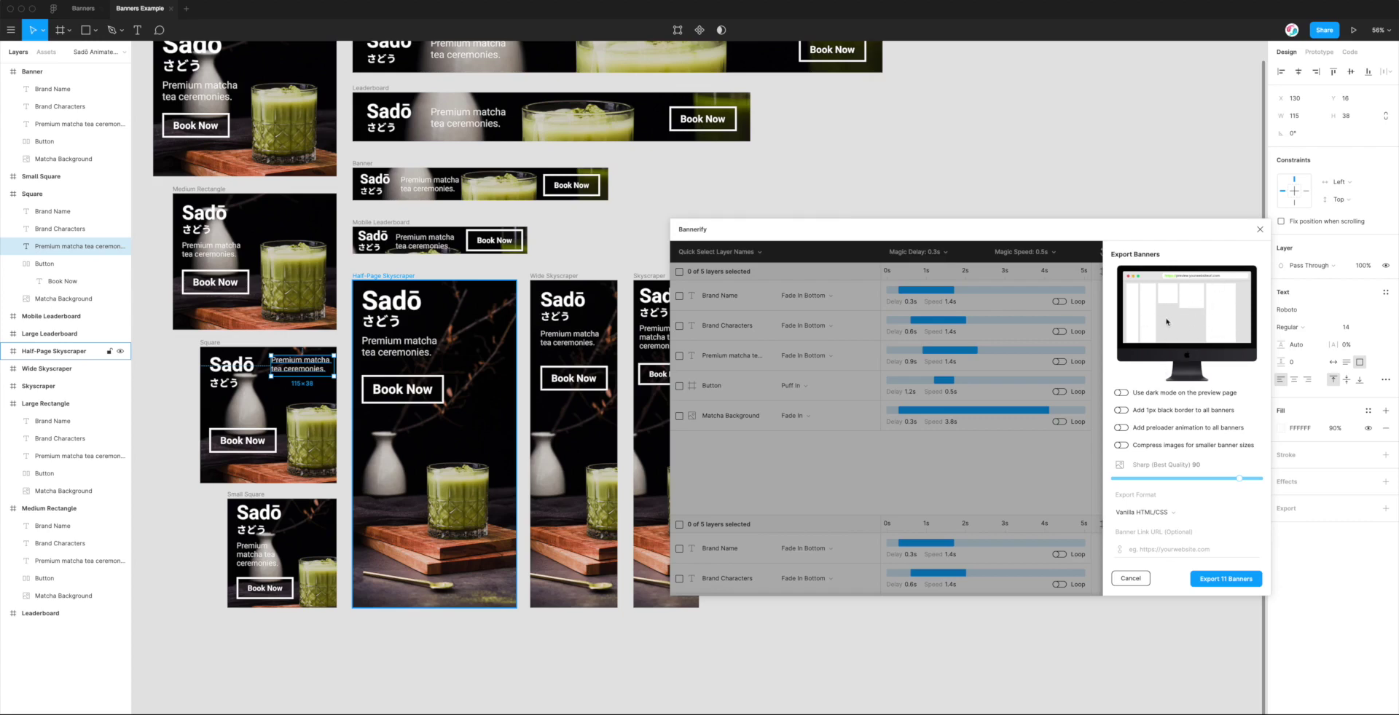
Step: Try dark mode, a 1px black border and the preloader, then turn each back off
{"action": "left_click", "coordinate": [1151, 396]}
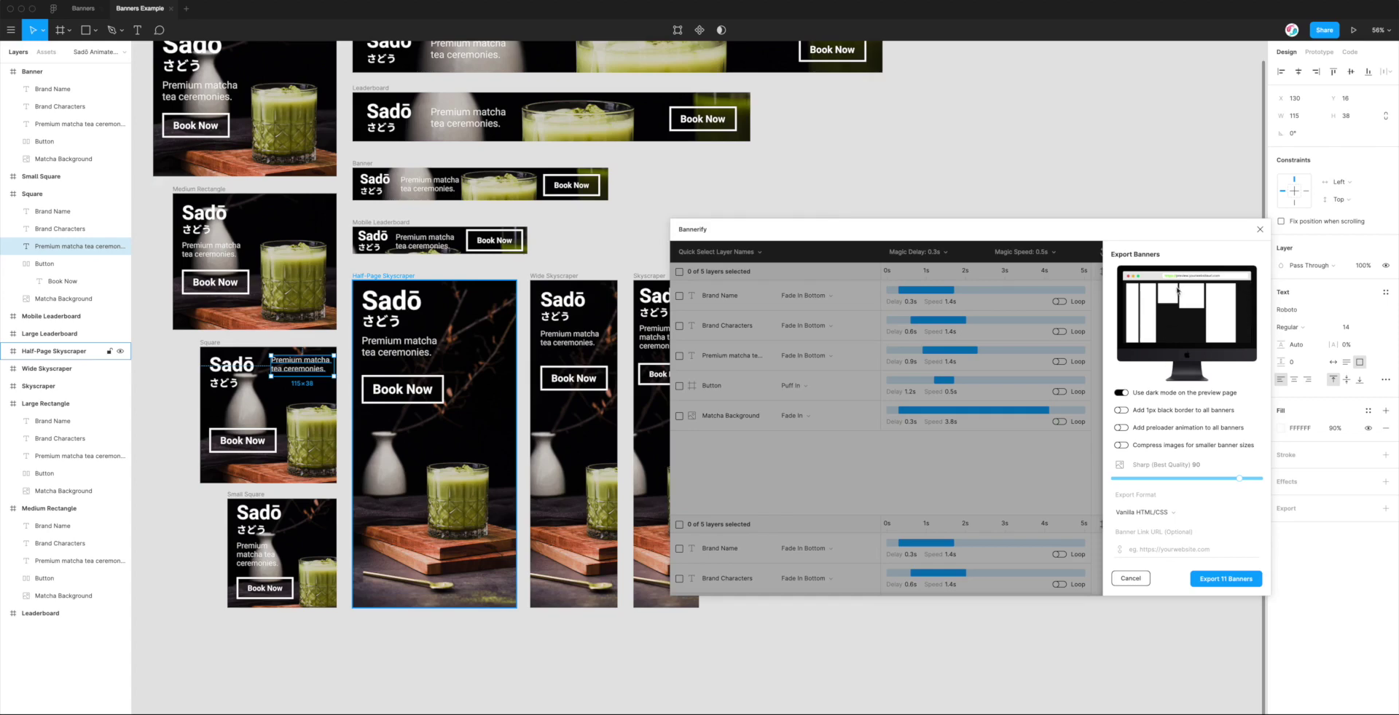
{"action": "left_click", "coordinate": [1149, 395]}
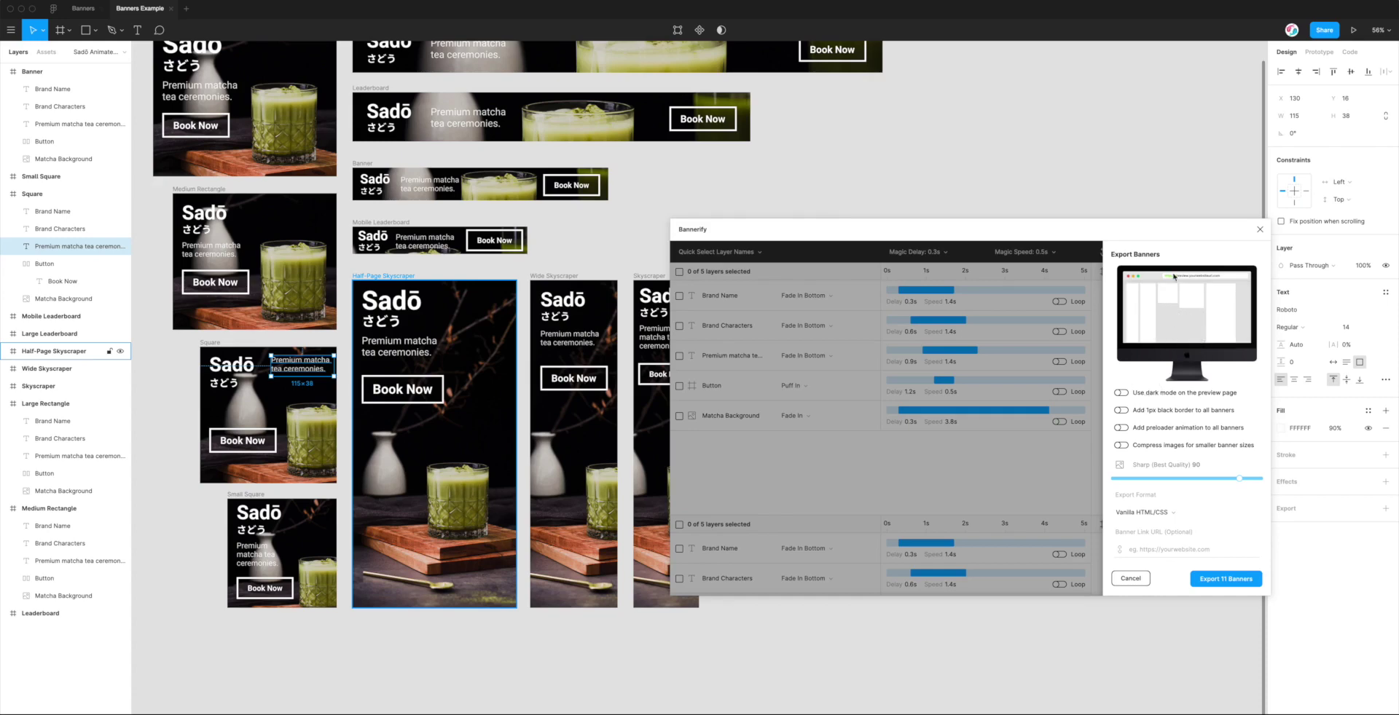
{"action": "left_click", "coordinate": [1140, 413]}
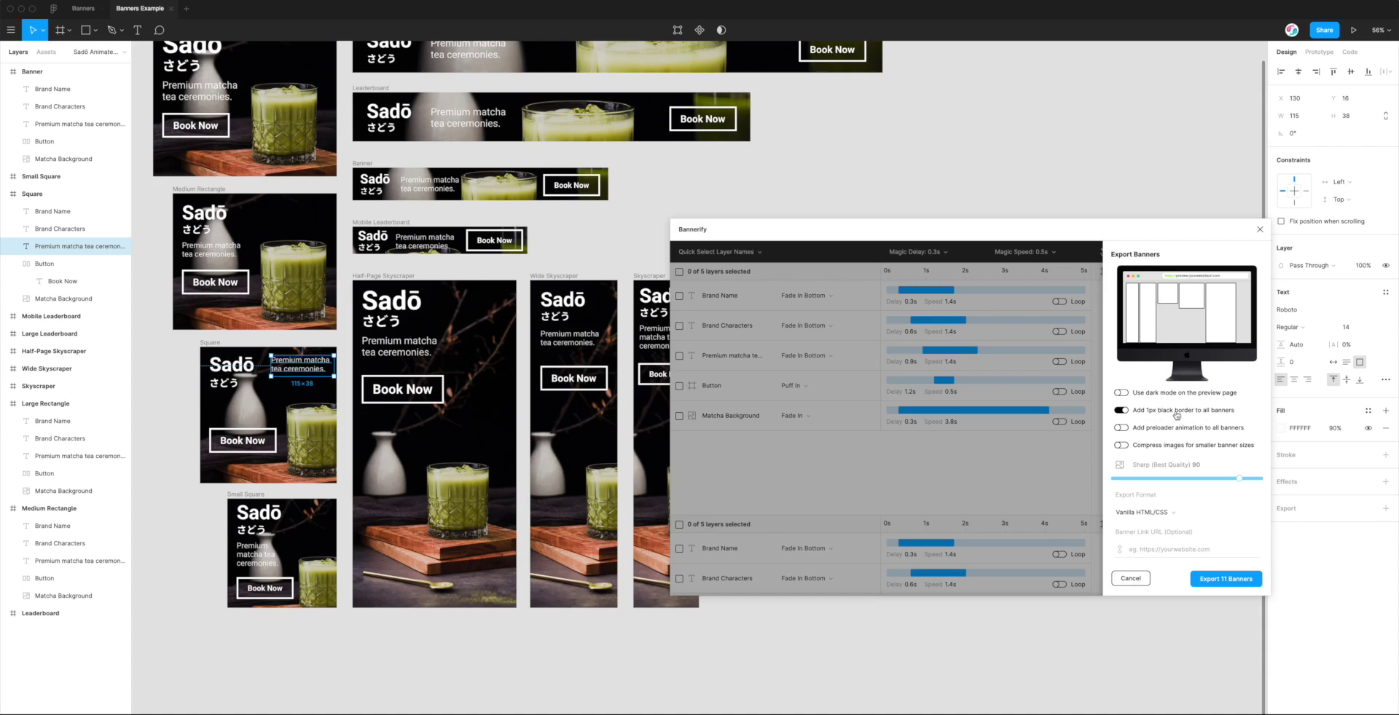
{"action": "left_click", "coordinate": [1159, 415]}
{"action": "left_click", "coordinate": [1156, 430]}
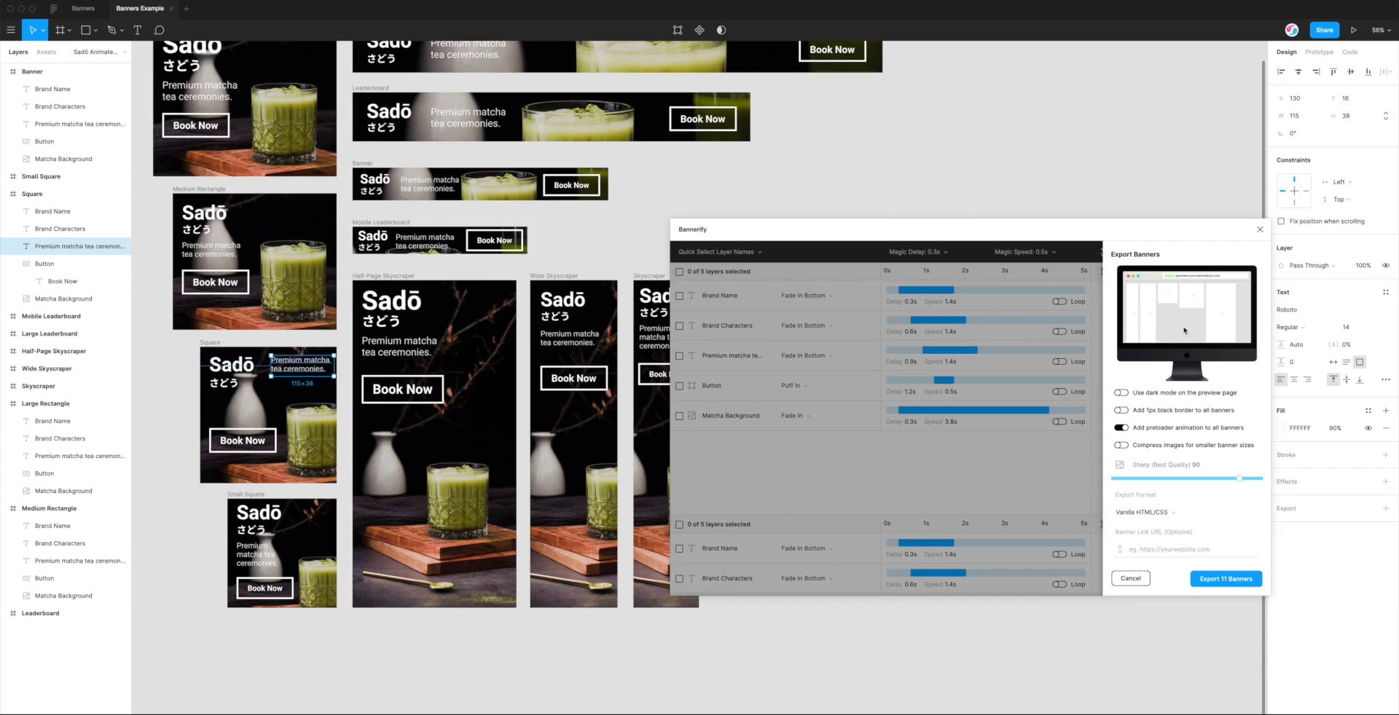
{"action": "left_click", "coordinate": [1157, 431]}
Step: Try image compression at Optimised 80 quality, then leave compression off
{"action": "left_click", "coordinate": [1148, 447]}
{"action": "mouse_move", "coordinate": [1239, 479]}
{"action": "left_mouse_down"}
{"action": "mouse_move", "coordinate": [1181, 478]}
{"action": "mouse_move", "coordinate": [1248, 478]}
{"action": "left_mouse_up"}
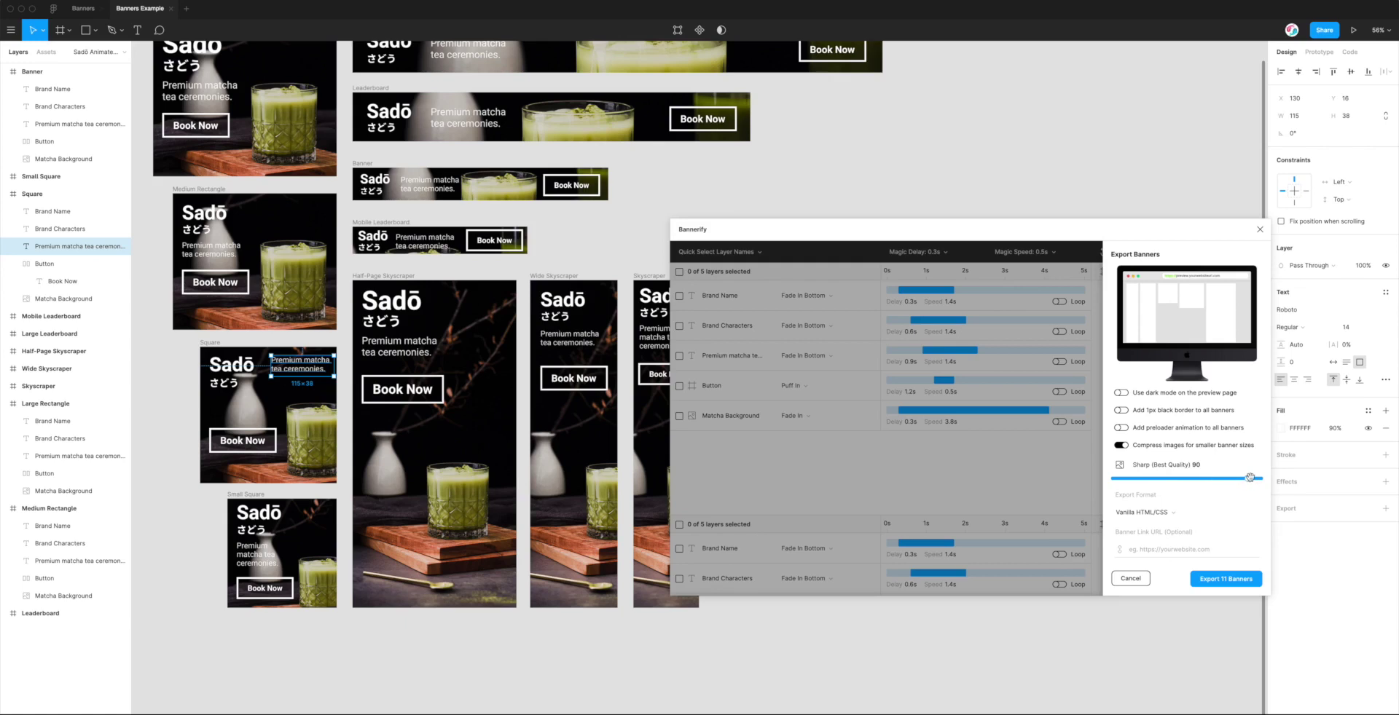
{"action": "left_click", "coordinate": [1187, 448]}
{"action": "left_click", "coordinate": [1155, 447]}
{"action": "left_click", "coordinate": [1126, 447]}
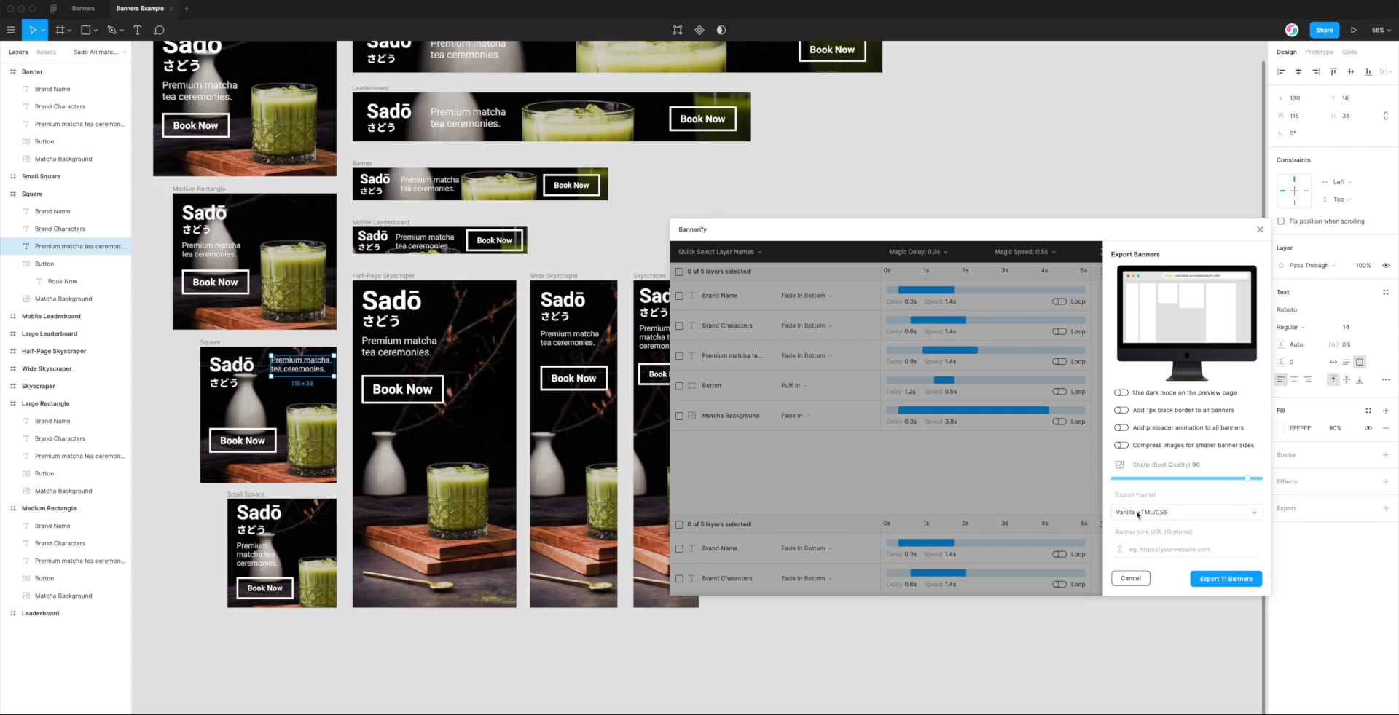
Step: Keep Vanilla HTML/CSS as the export format and begin entering a banner link URL
{"action": "left_click", "coordinate": [1176, 515]}
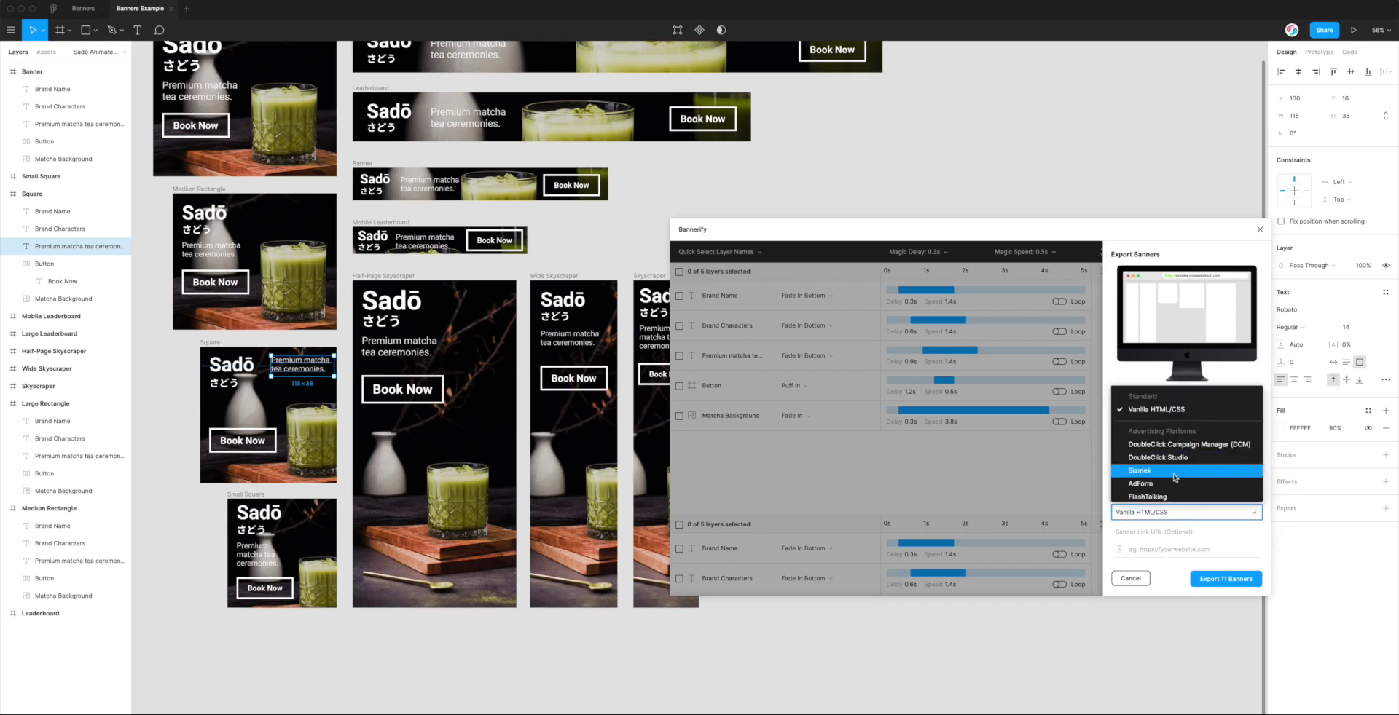
{"action": "scroll", "coordinate": [1174, 445], "scroll_direction": "down", "scroll_amount": 1}
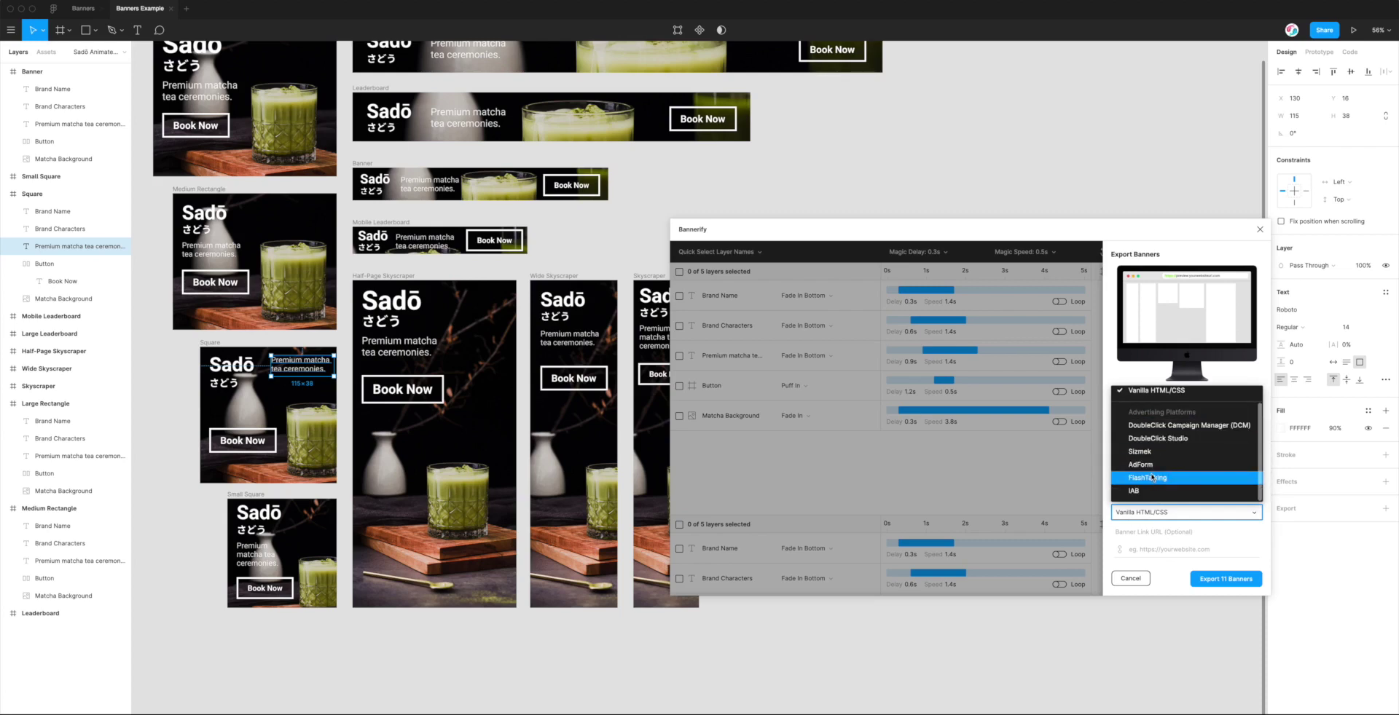
{"action": "scroll", "coordinate": [1158, 422], "scroll_direction": "up", "scroll_amount": 1}
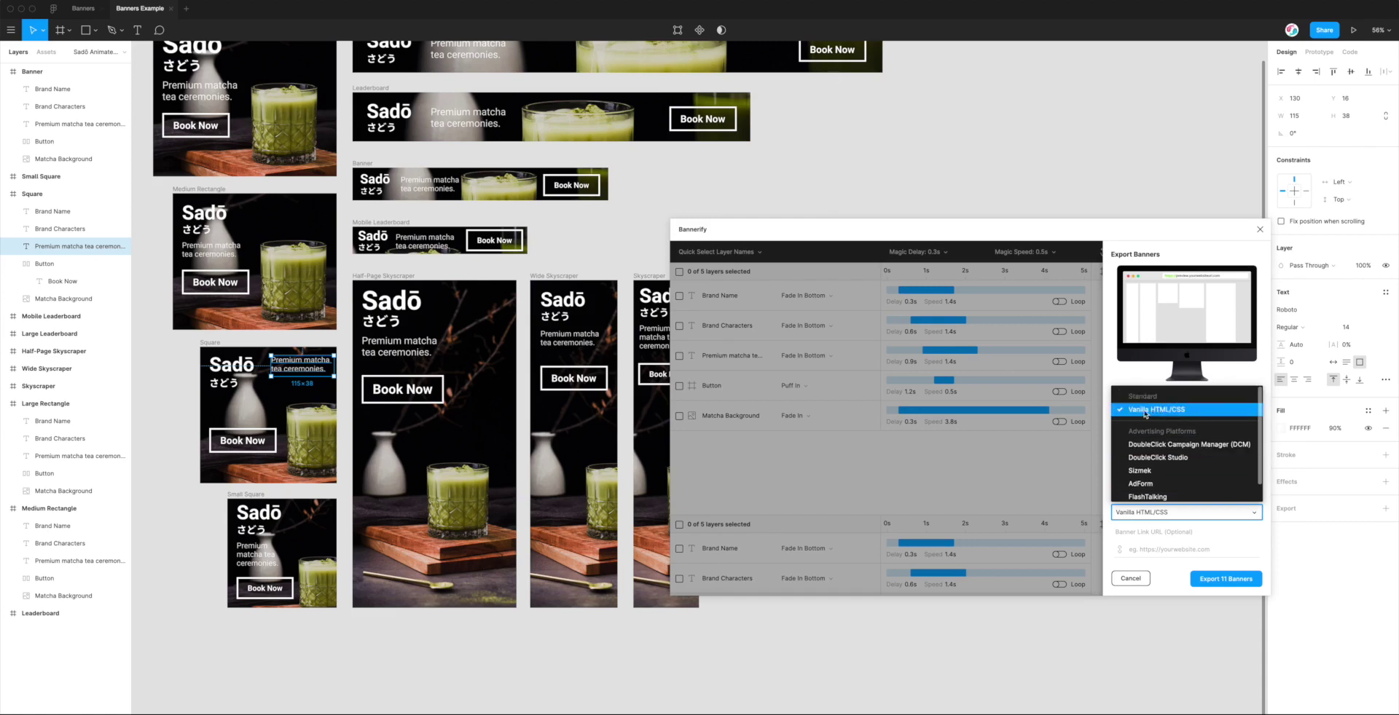
{"action": "left_click", "coordinate": [1156, 412]}
{"action": "left_click", "coordinate": [1143, 514]}
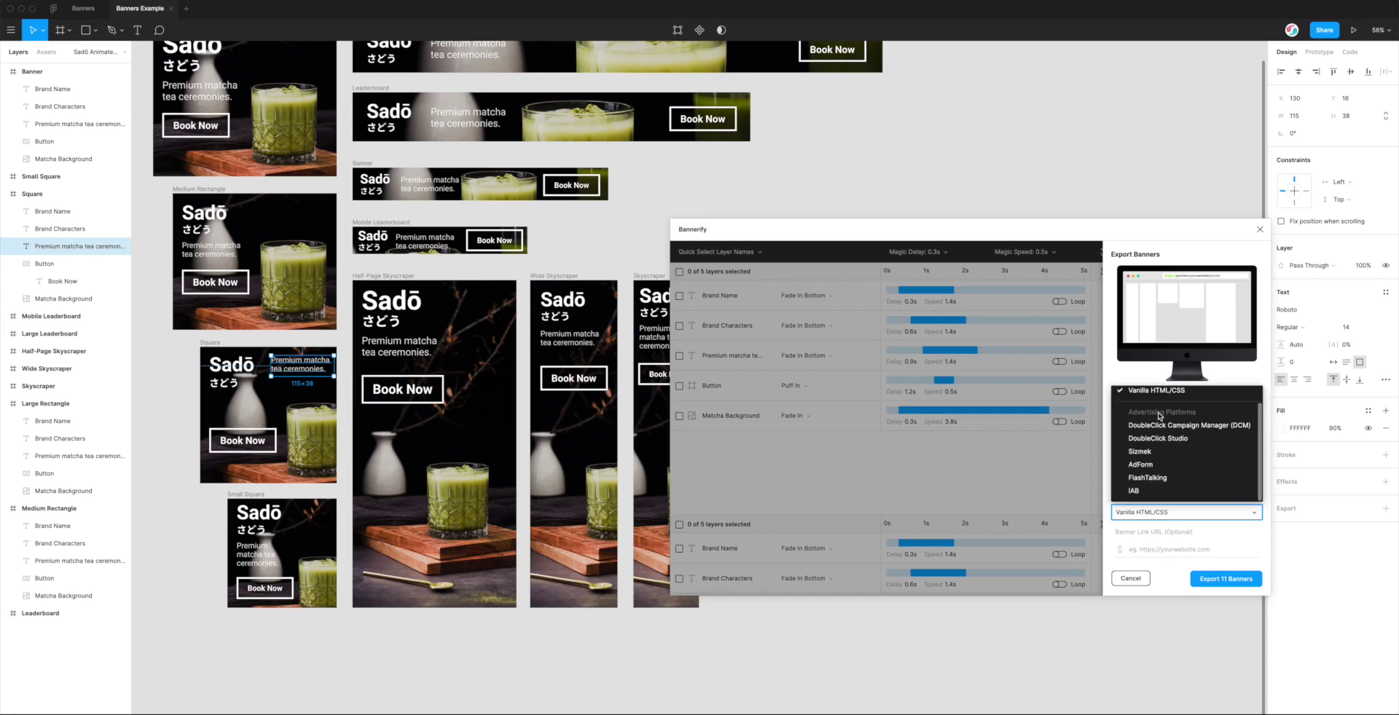
{"action": "scroll", "coordinate": [1161, 484], "scroll_direction": "down", "scroll_amount": 1}
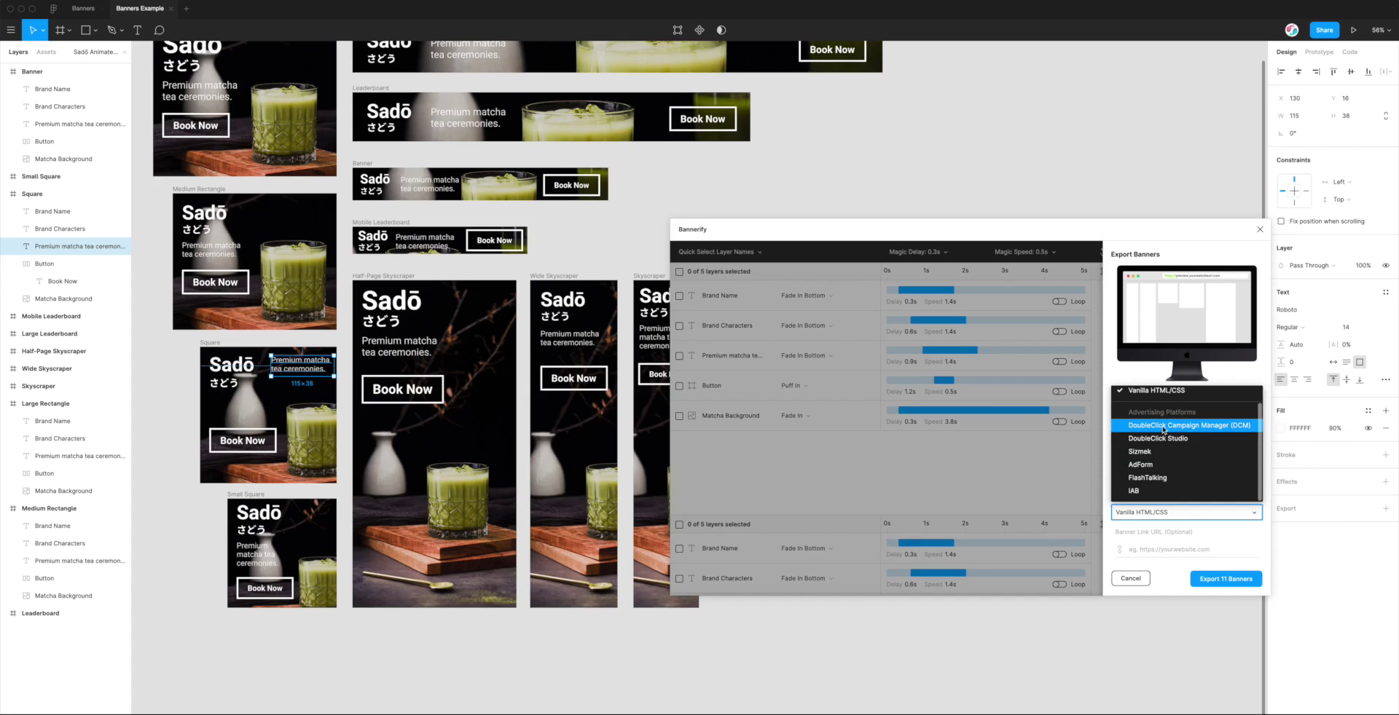
{"action": "scroll", "coordinate": [1165, 430], "scroll_direction": "up", "scroll_amount": 1}
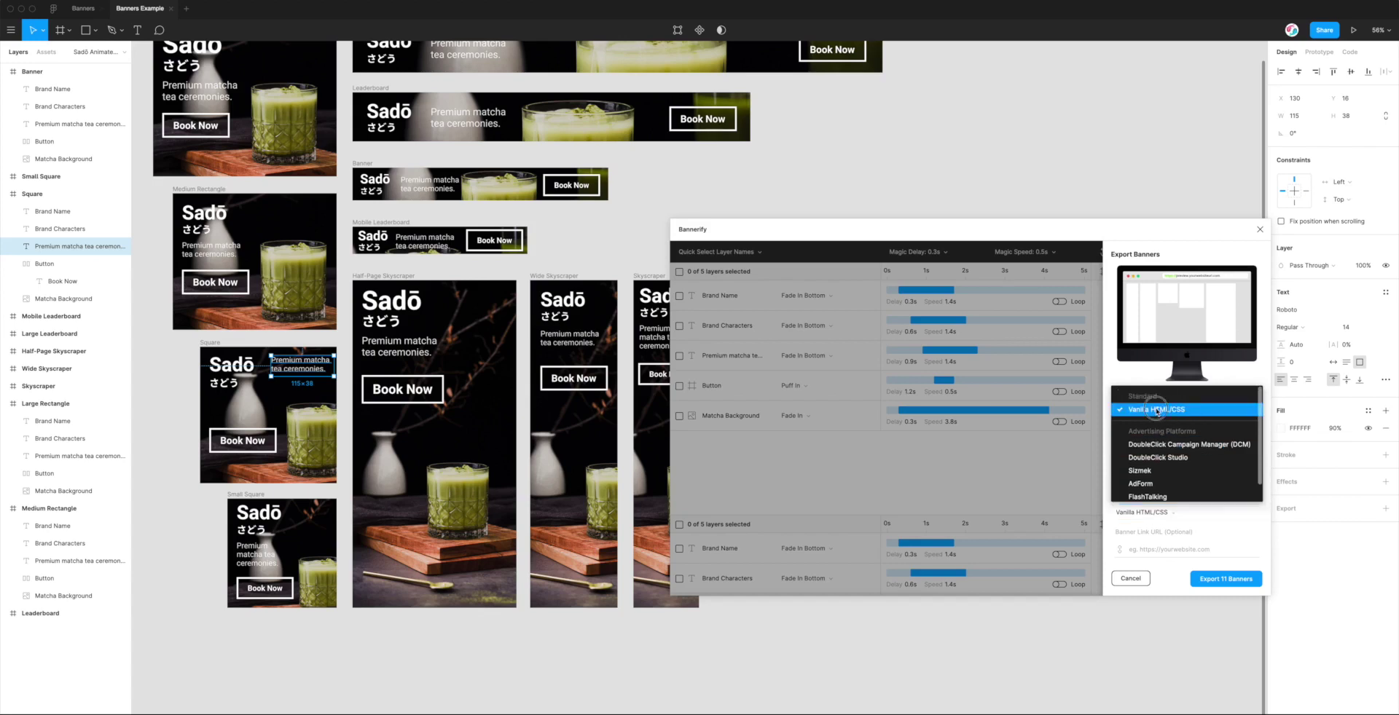
{"action": "left_click", "coordinate": [1157, 411]}
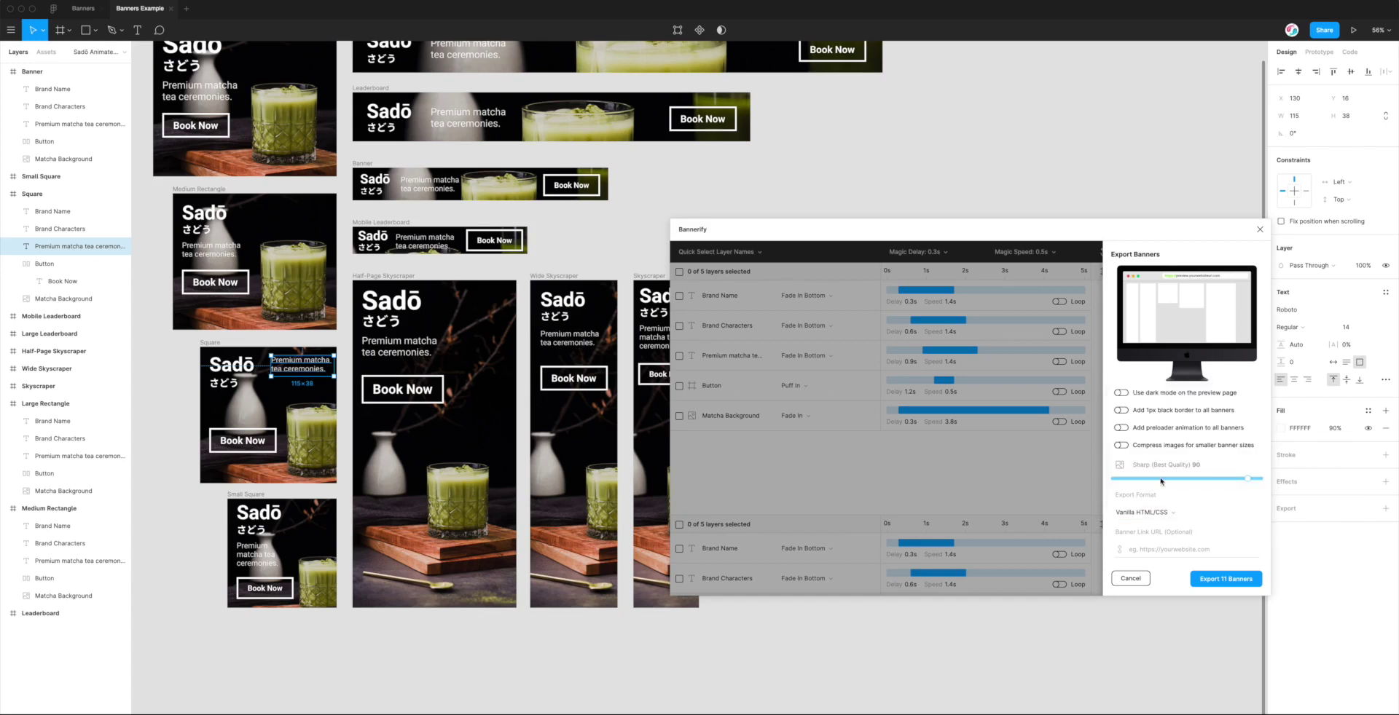
{"action": "left_click", "coordinate": [1146, 550]}
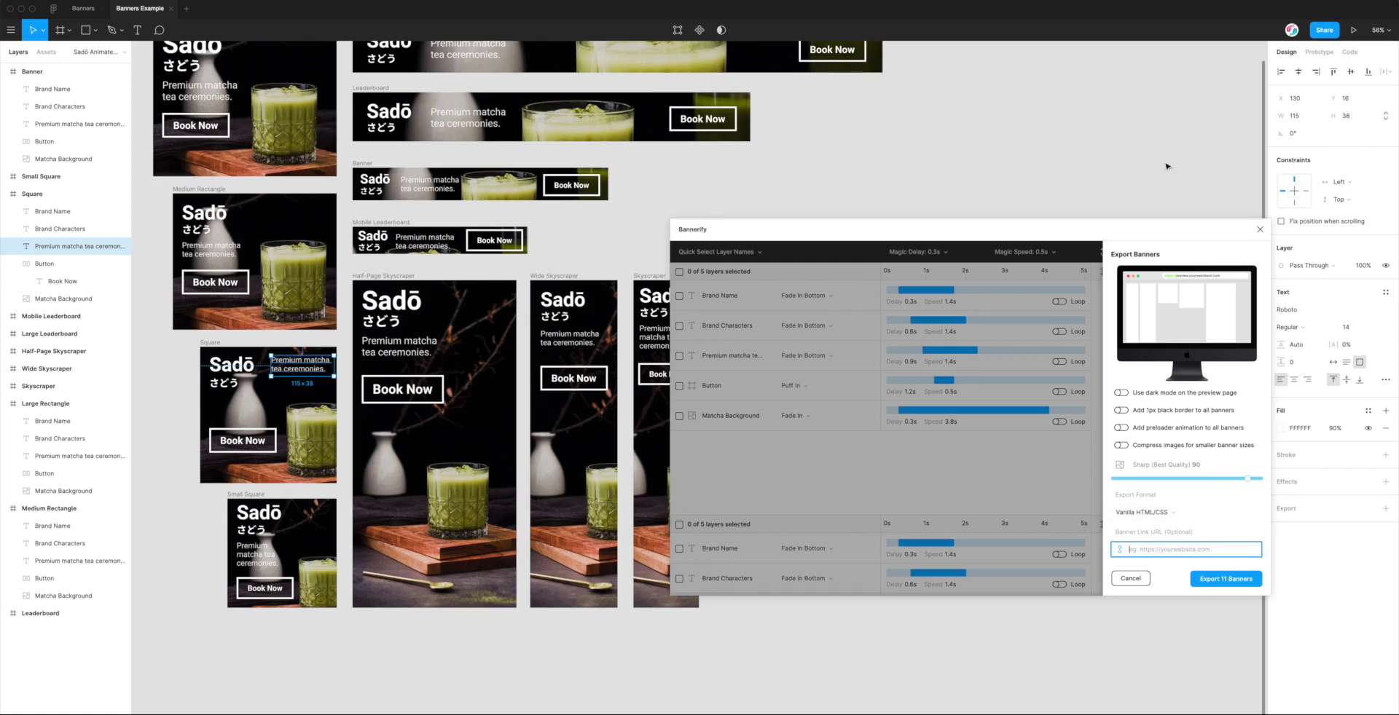
Step: Export the 11 banners and save the bannerify-html-export-16-Feb-2020 zip to the Desktop
{"action": "left_click_drag", "start_coordinate": [1164, 225], "coordinate": [1143, 179]}
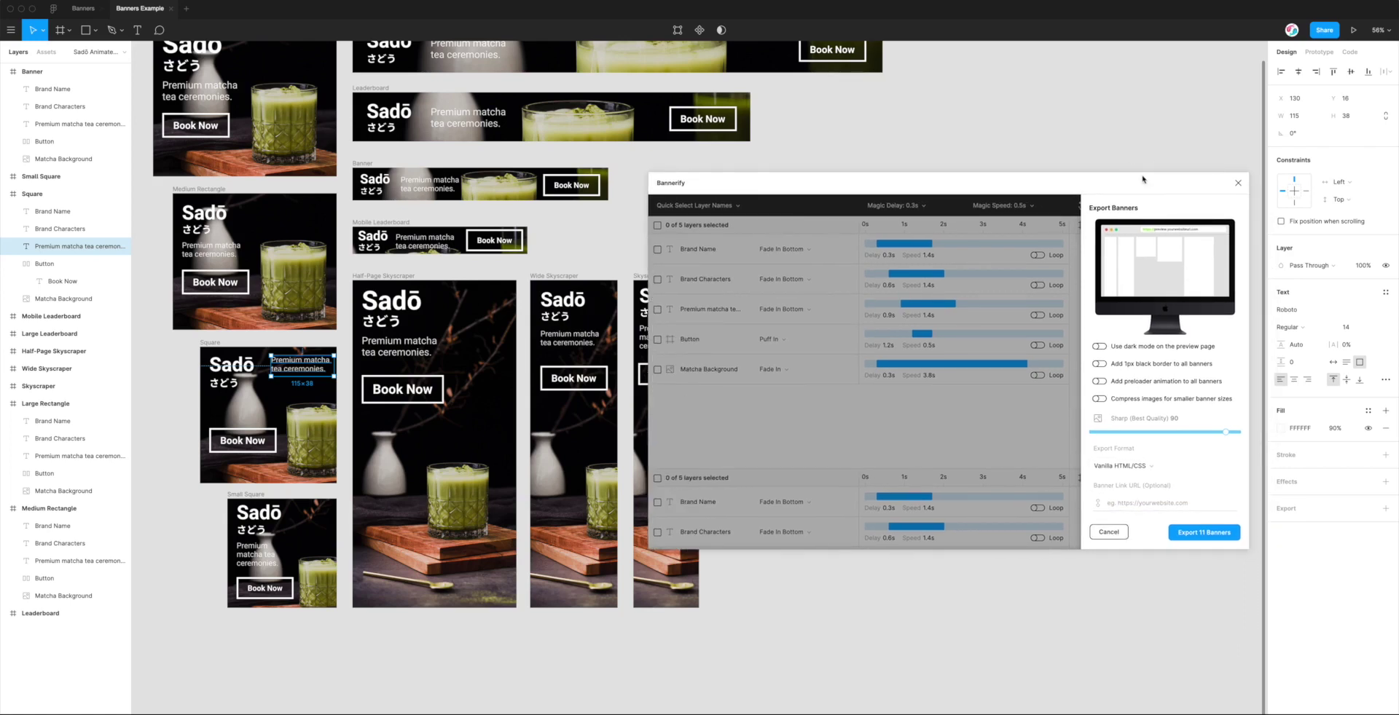
{"action": "left_click", "coordinate": [1186, 534]}
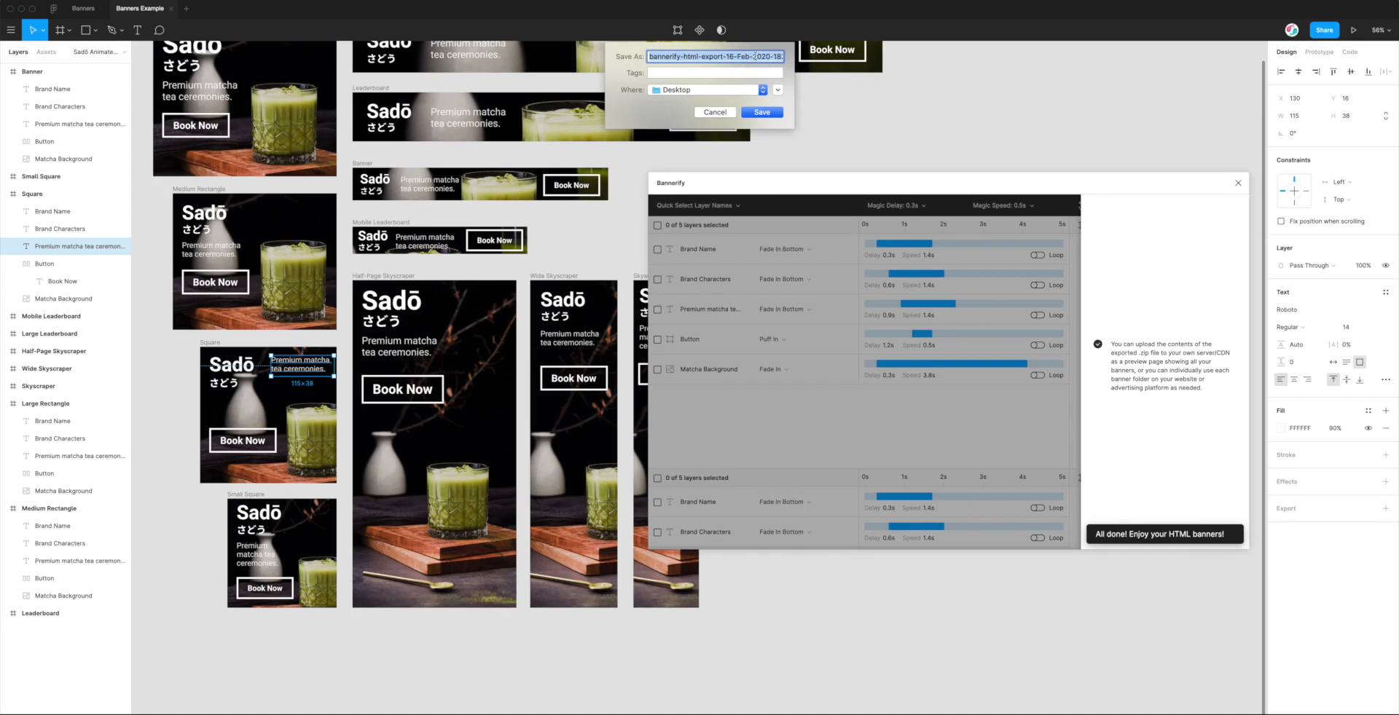
{"action": "left_click", "coordinate": [721, 56]}
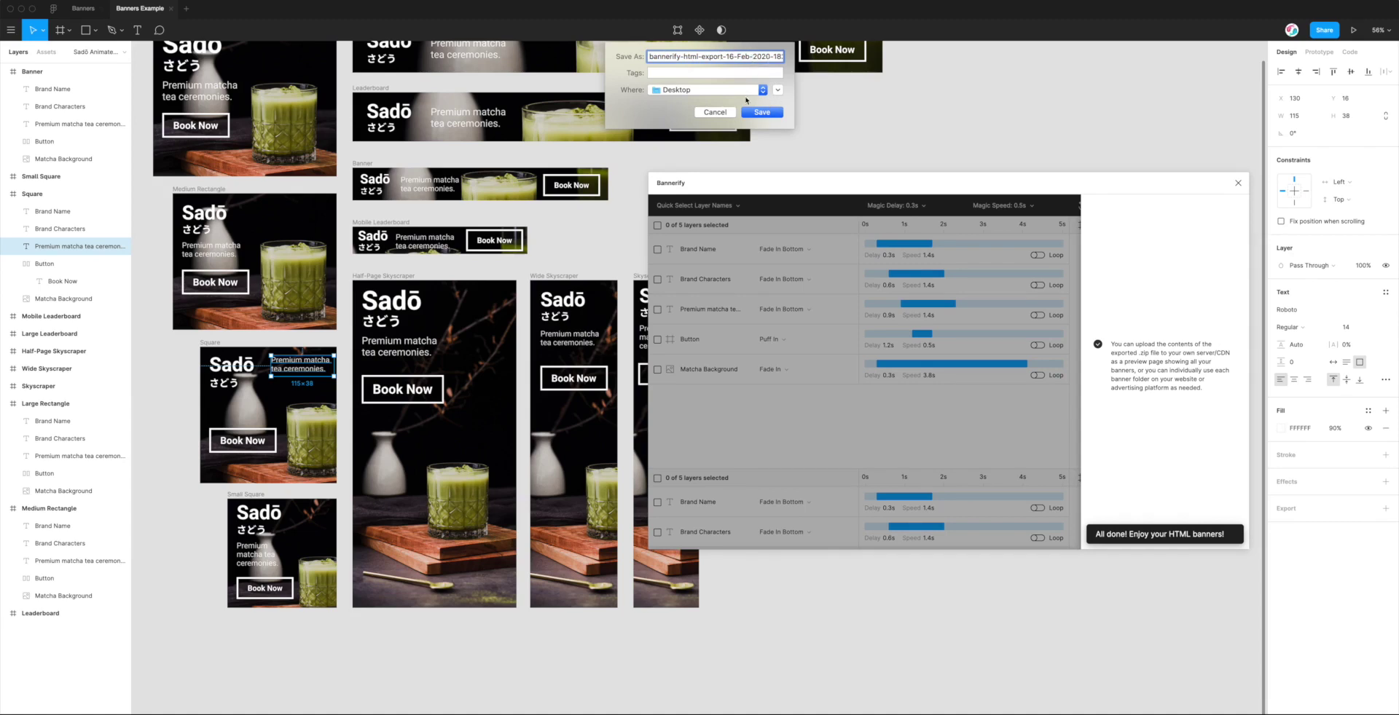
{"action": "left_click", "coordinate": [761, 113]}
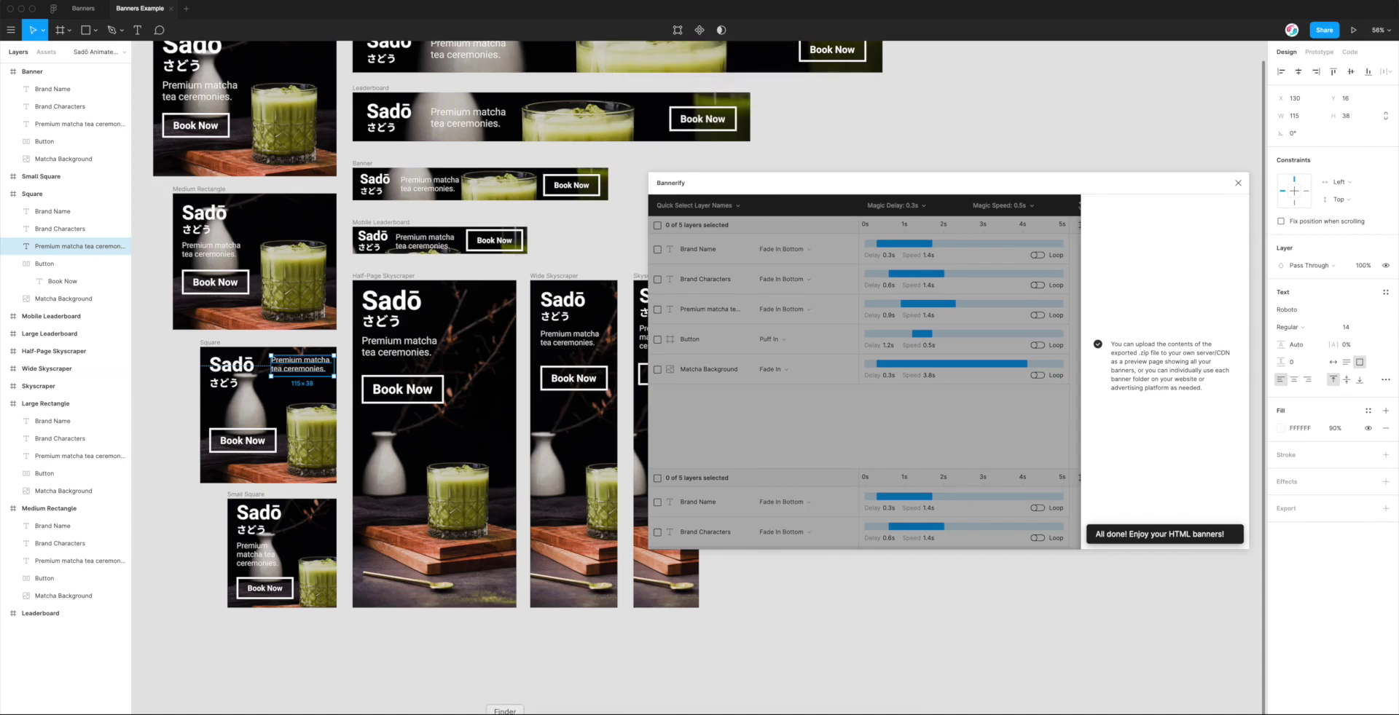
Step: Unzip the Bannerify export on the Desktop in Finder and open its folder
{"action": "left_click", "coordinate": [504, 713]}
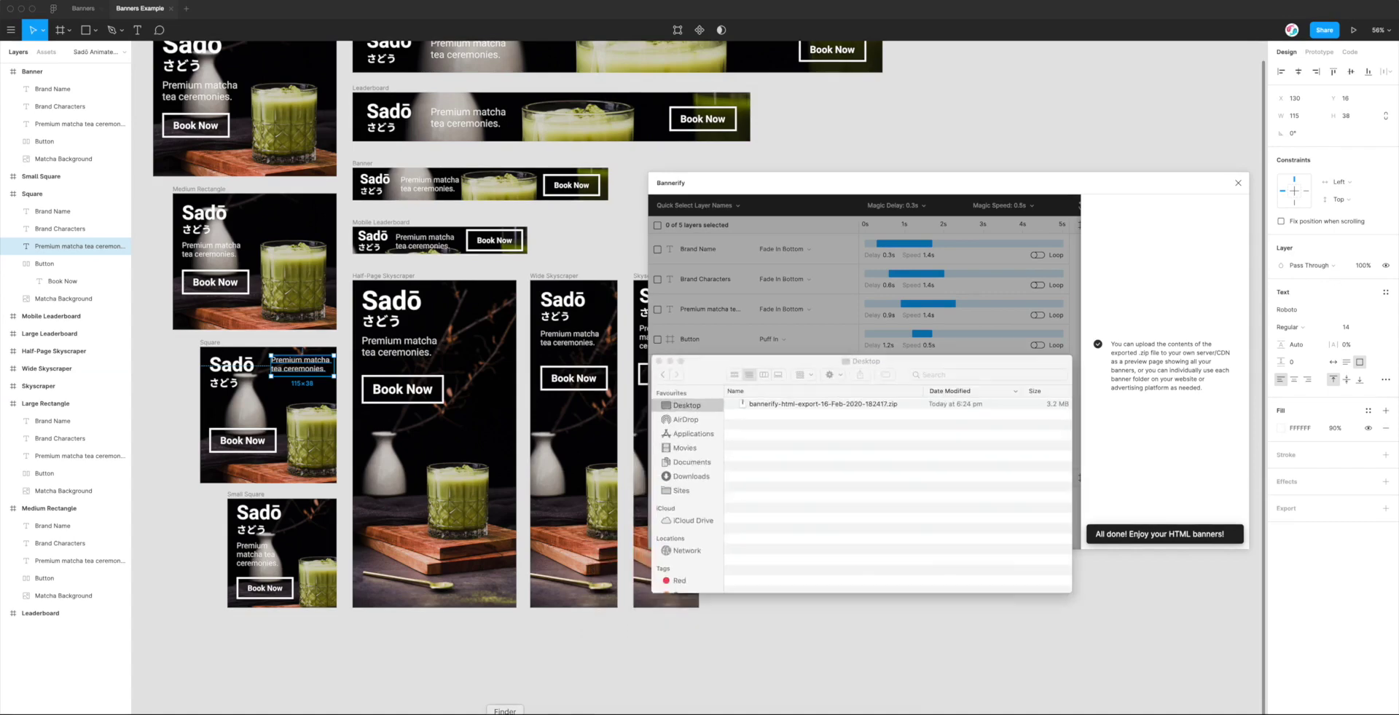
{"action": "left_click", "coordinate": [824, 406]}
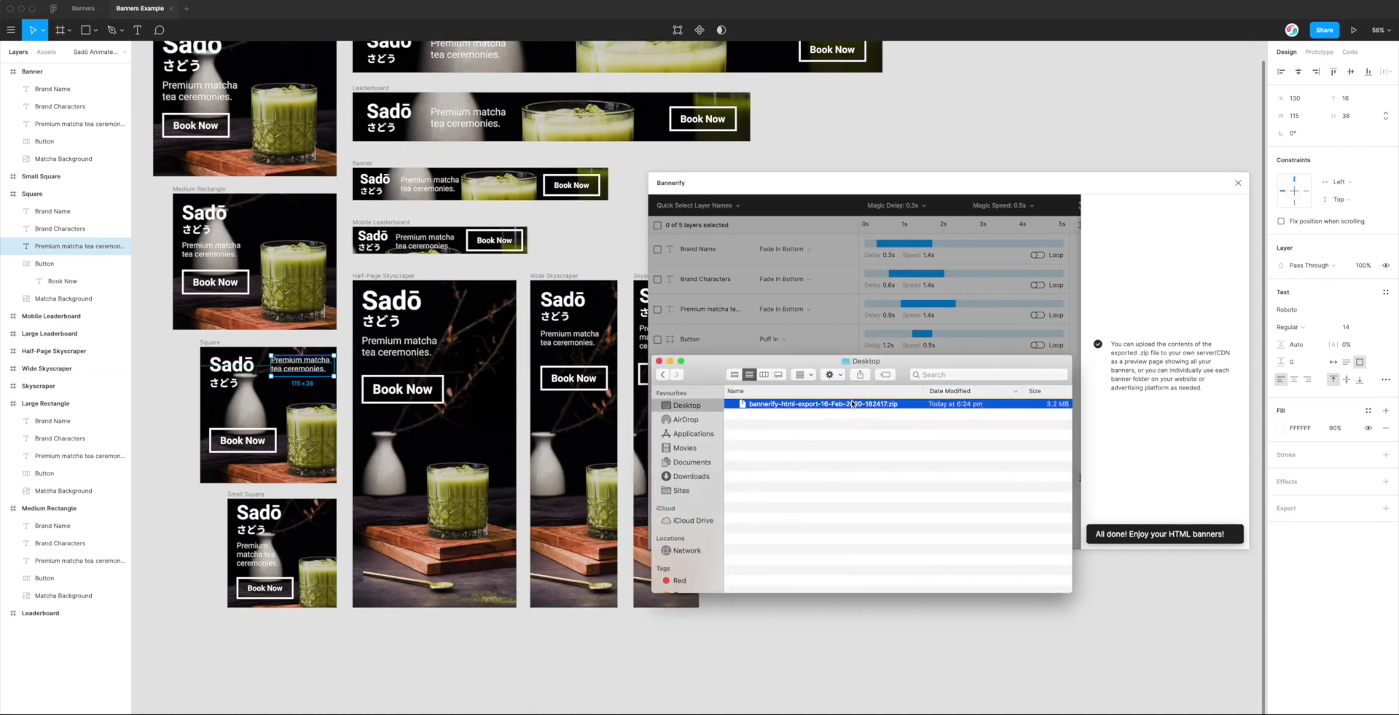
{"action": "double_click", "coordinate": [789, 407]}
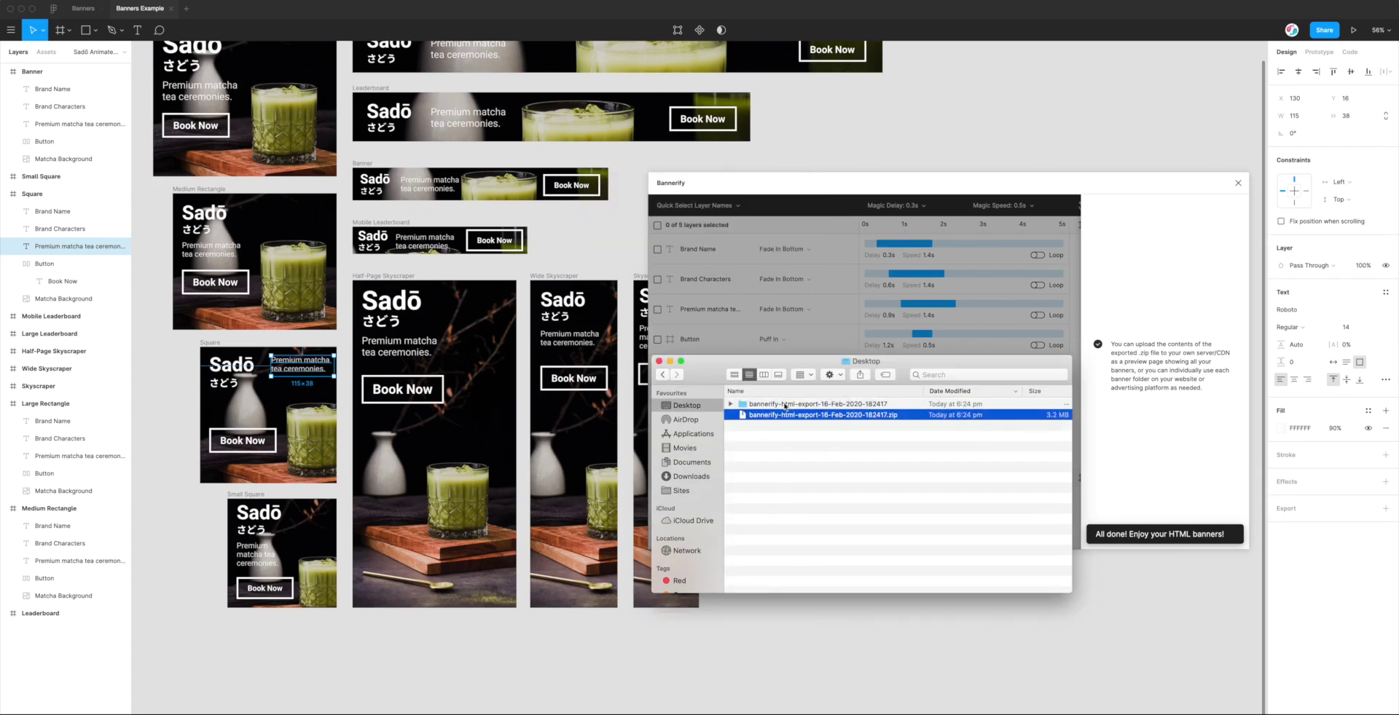
{"action": "double_click", "coordinate": [783, 405]}
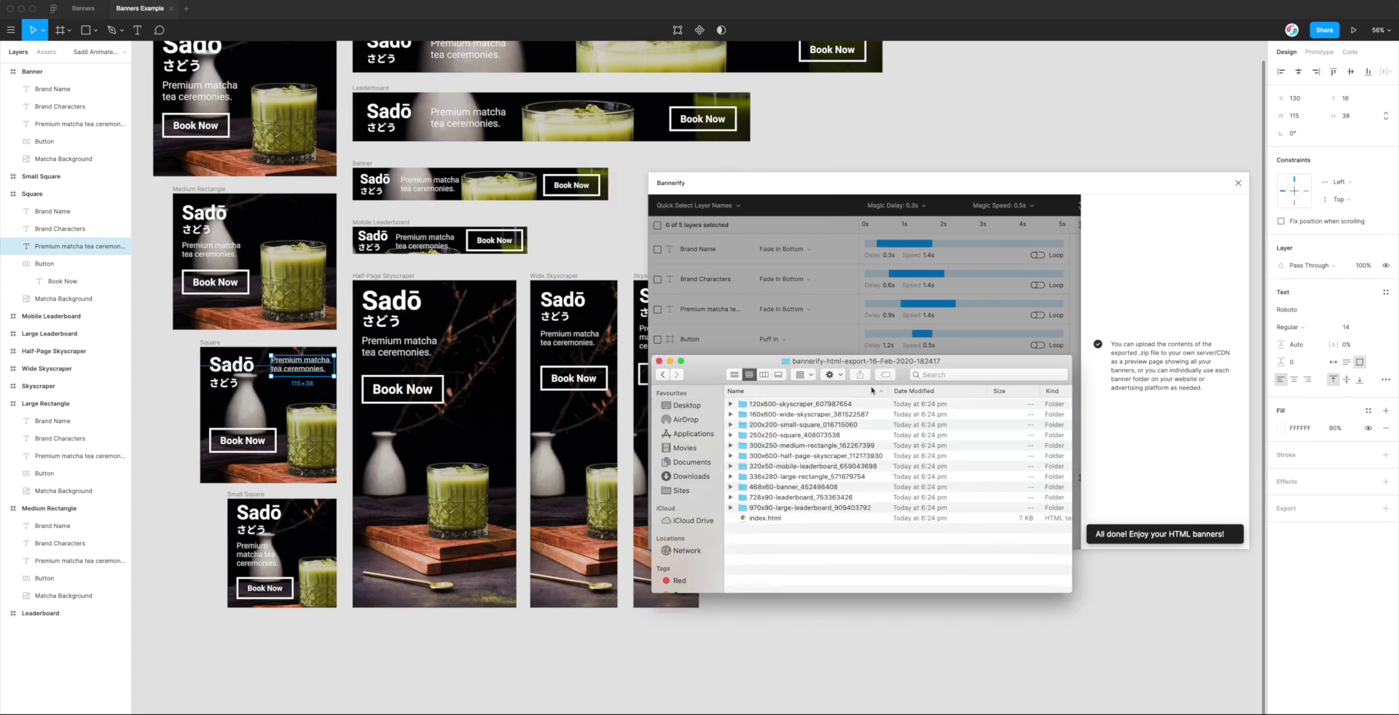
{"action": "left_click_drag", "start_coordinate": [883, 383], "coordinate": [830, 351]}
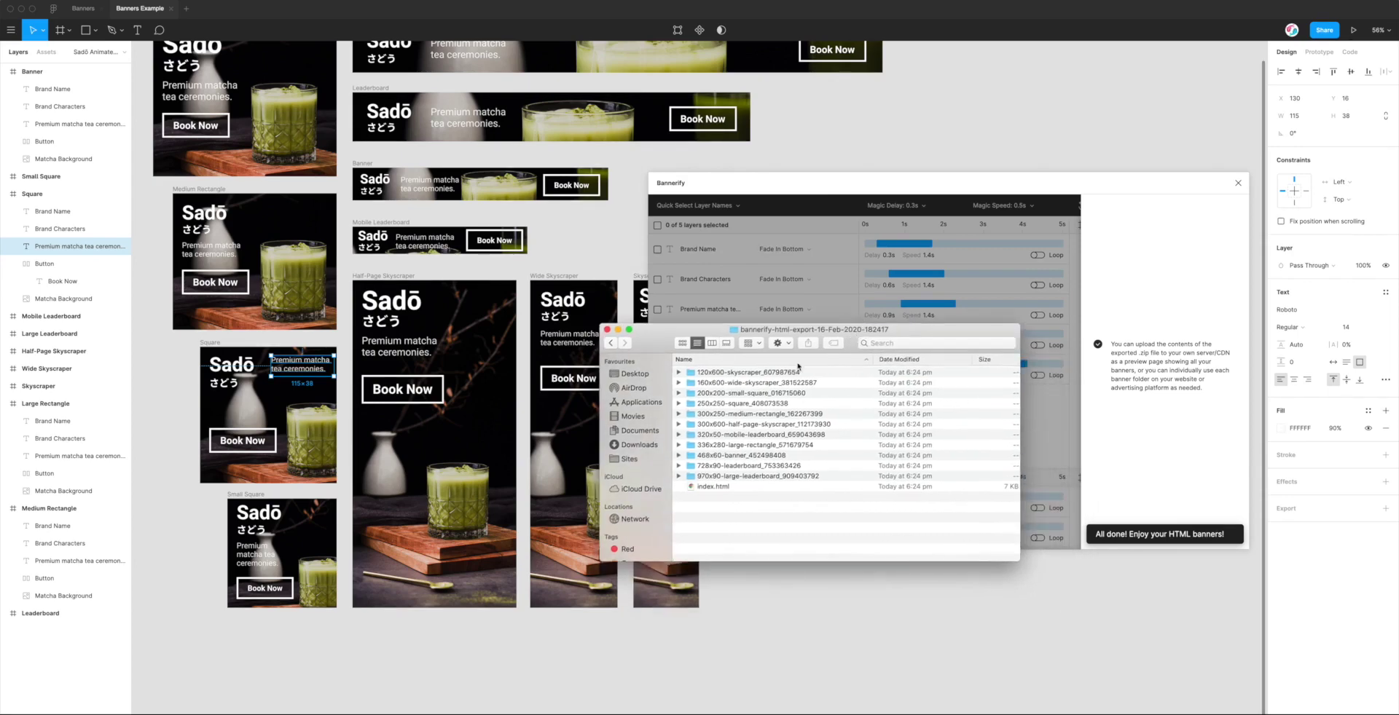
Step: Browse the size folders and expand the 120x600 and 300x600 skyscraper folders
{"action": "left_click", "coordinate": [770, 374]}
{"action": "key", "text": "Down"}
{"action": "key", "text": "Down"}
{"action": "key", "text": "Down"}
{"action": "key", "text": "Down"}
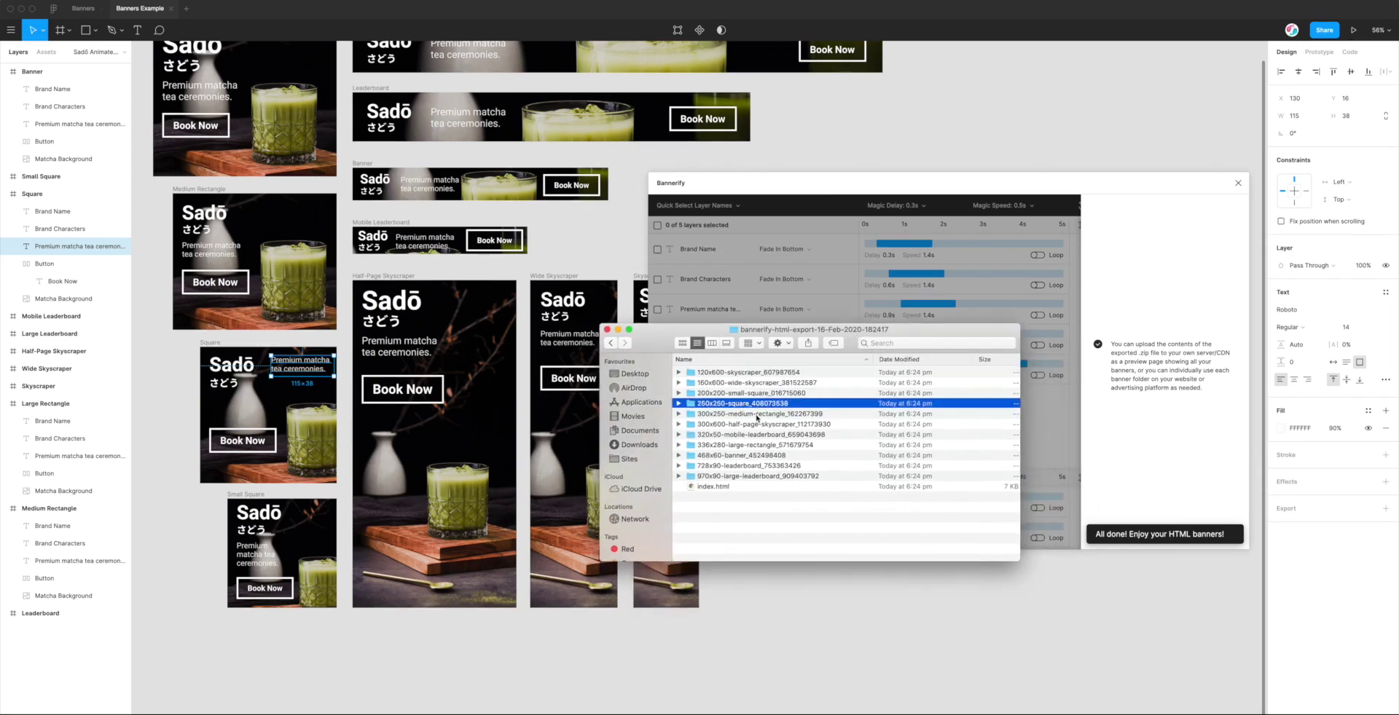
{"action": "left_click", "coordinate": [754, 426]}
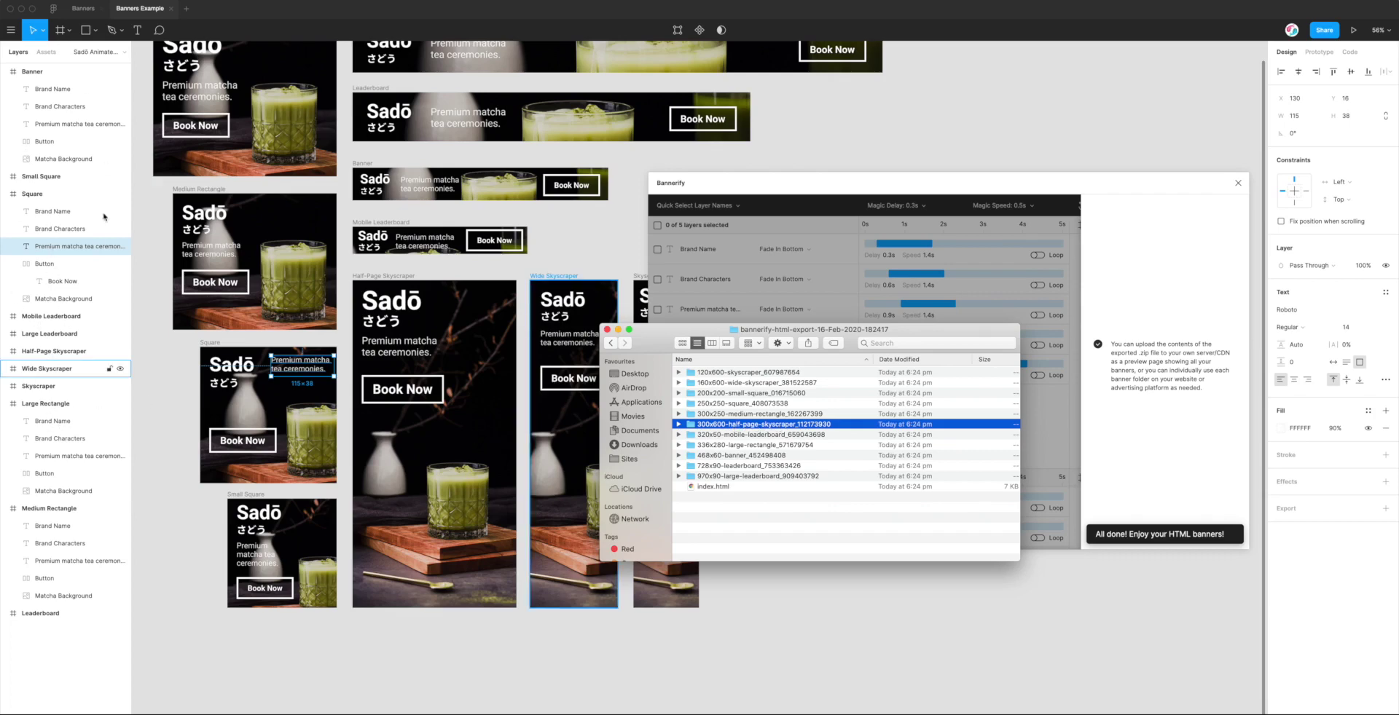
{"action": "left_click", "coordinate": [707, 392]}
{"action": "left_click", "coordinate": [713, 373]}
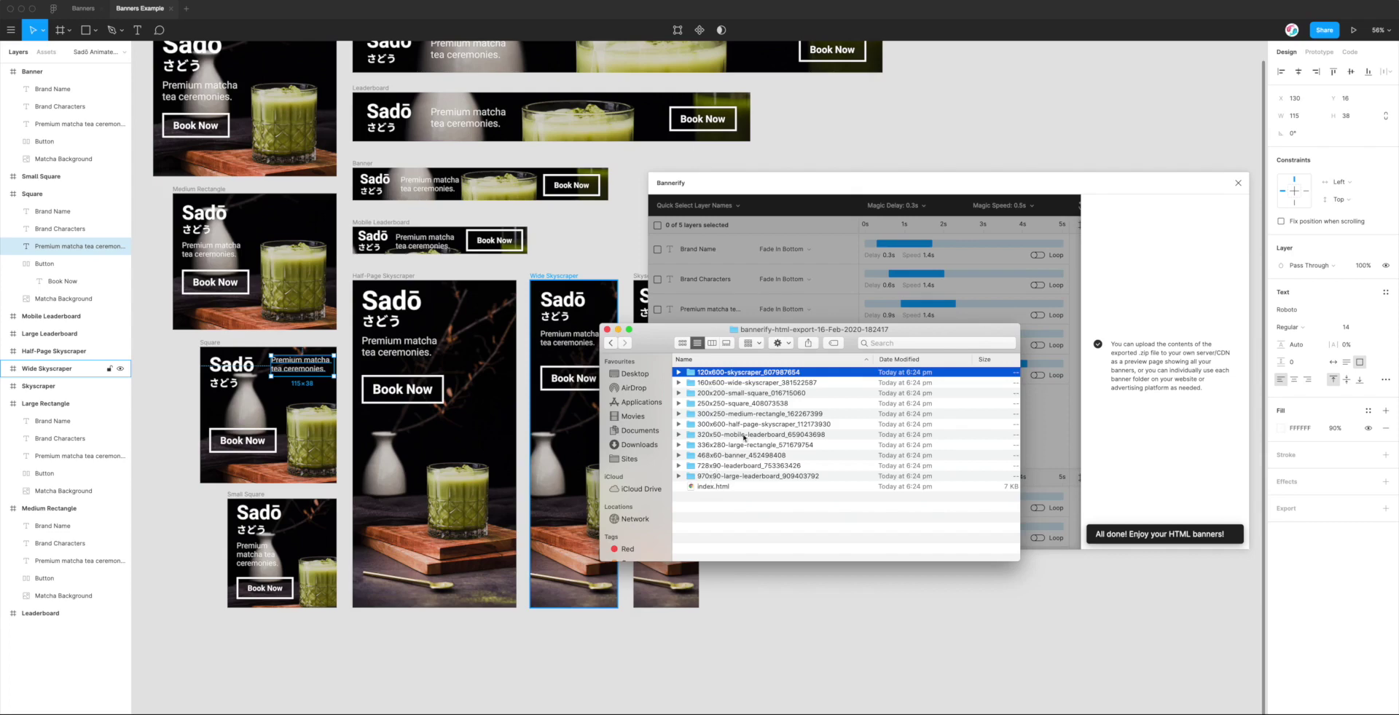
{"action": "left_click", "coordinate": [748, 393]}
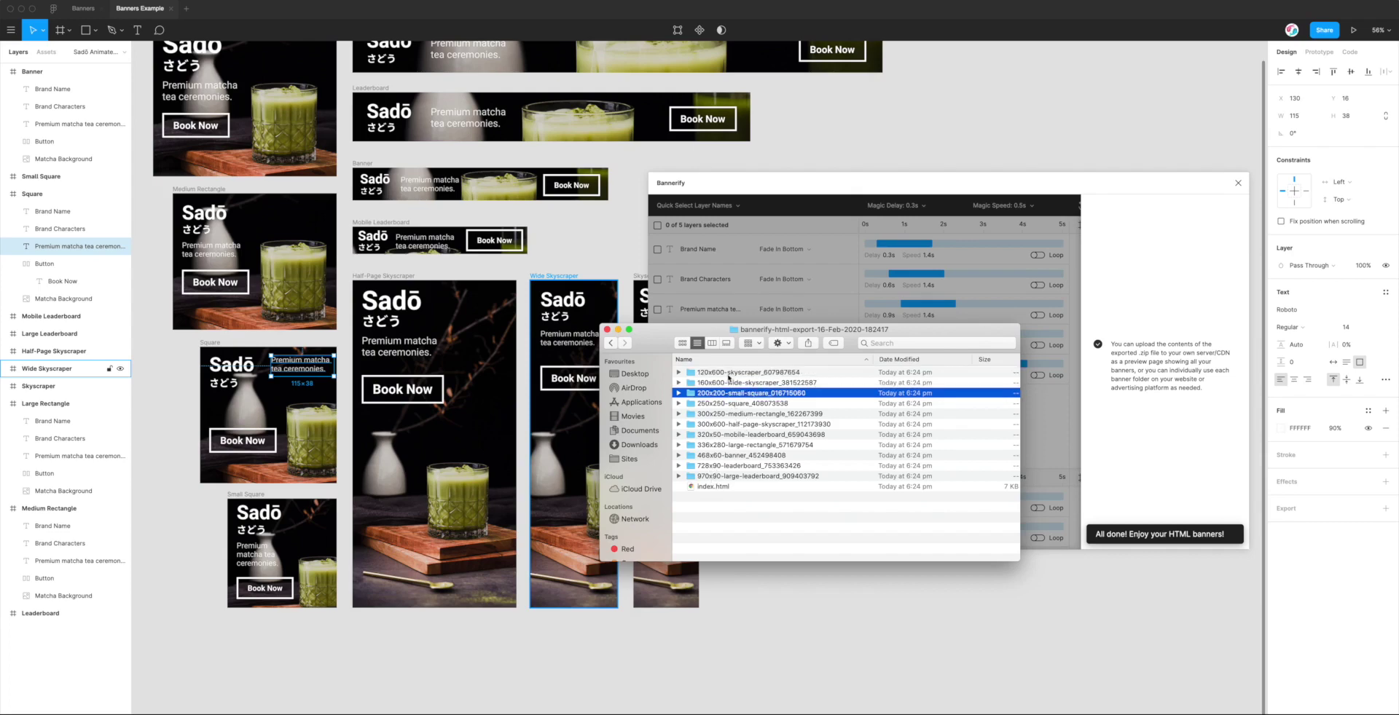
{"action": "left_click", "coordinate": [725, 373]}
{"action": "left_click", "coordinate": [679, 373]}
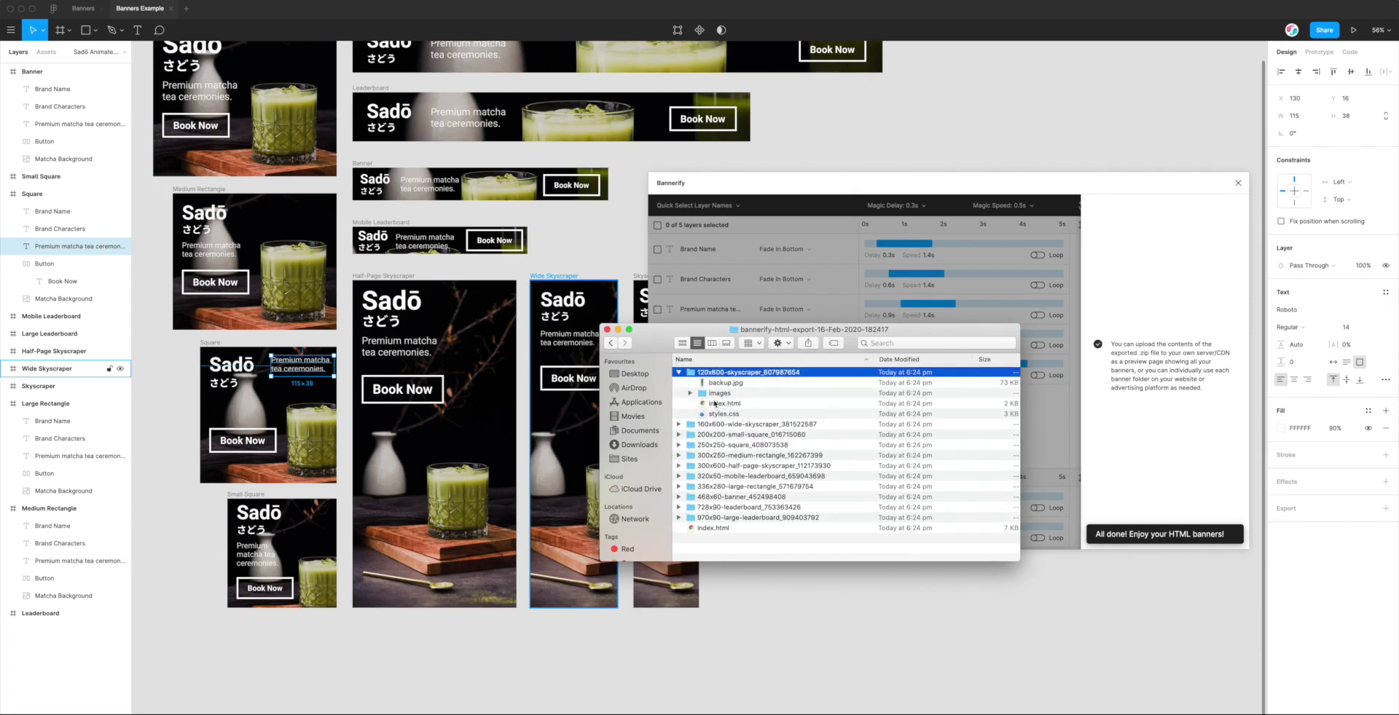
{"action": "left_click", "coordinate": [679, 466]}
Step: Make the Finder window taller and Quick Look the 300x600 backup.jpg
{"action": "scroll", "coordinate": [725, 471], "scroll_direction": "down", "scroll_amount": 2}
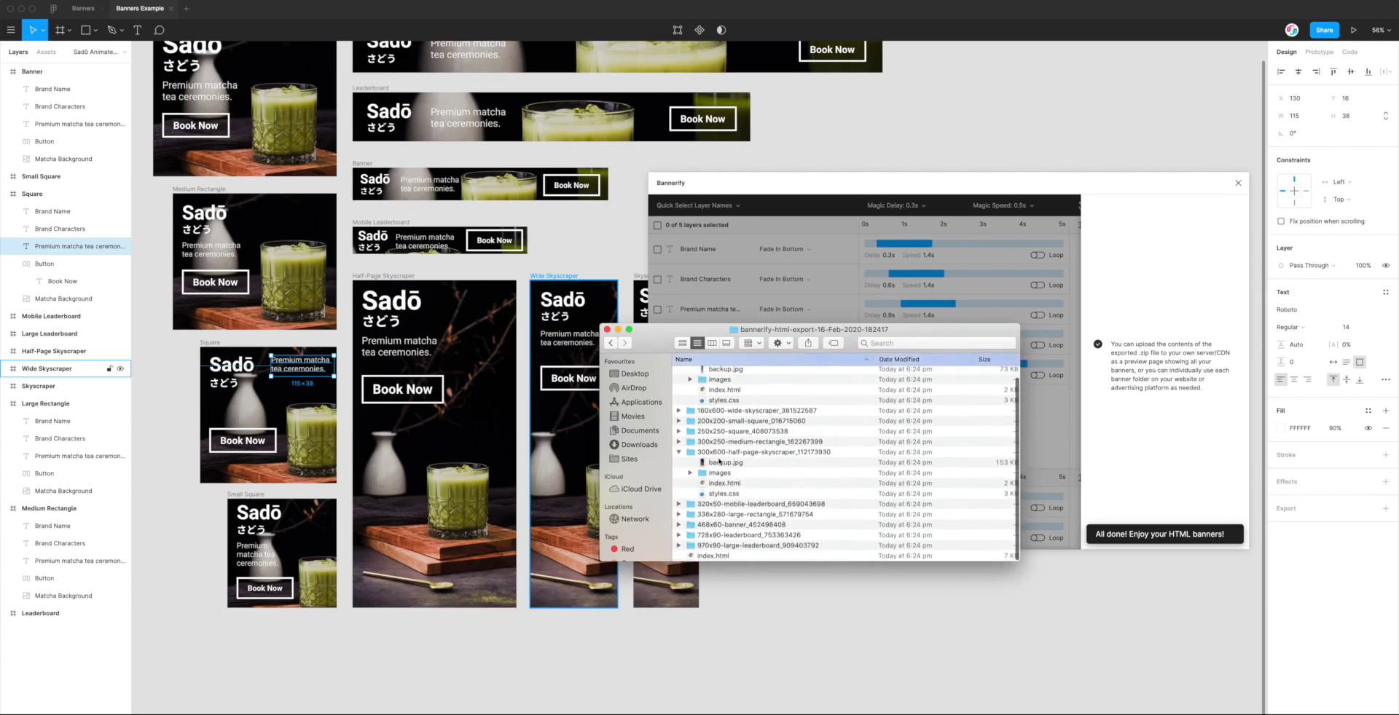
{"action": "left_click_drag", "start_coordinate": [789, 324], "coordinate": [789, 251]}
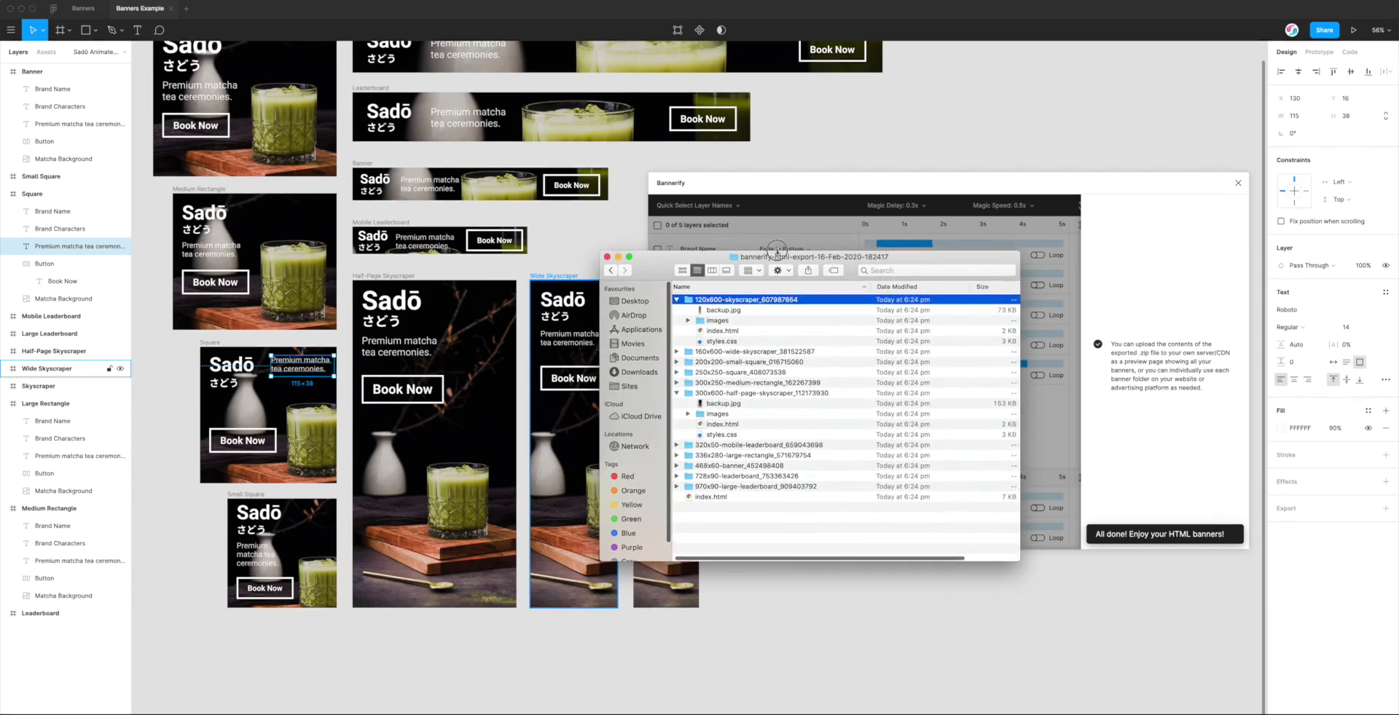
{"action": "left_click", "coordinate": [722, 403]}
{"action": "scroll", "coordinate": [722, 408], "scroll_direction": "left", "scroll_amount": 1}
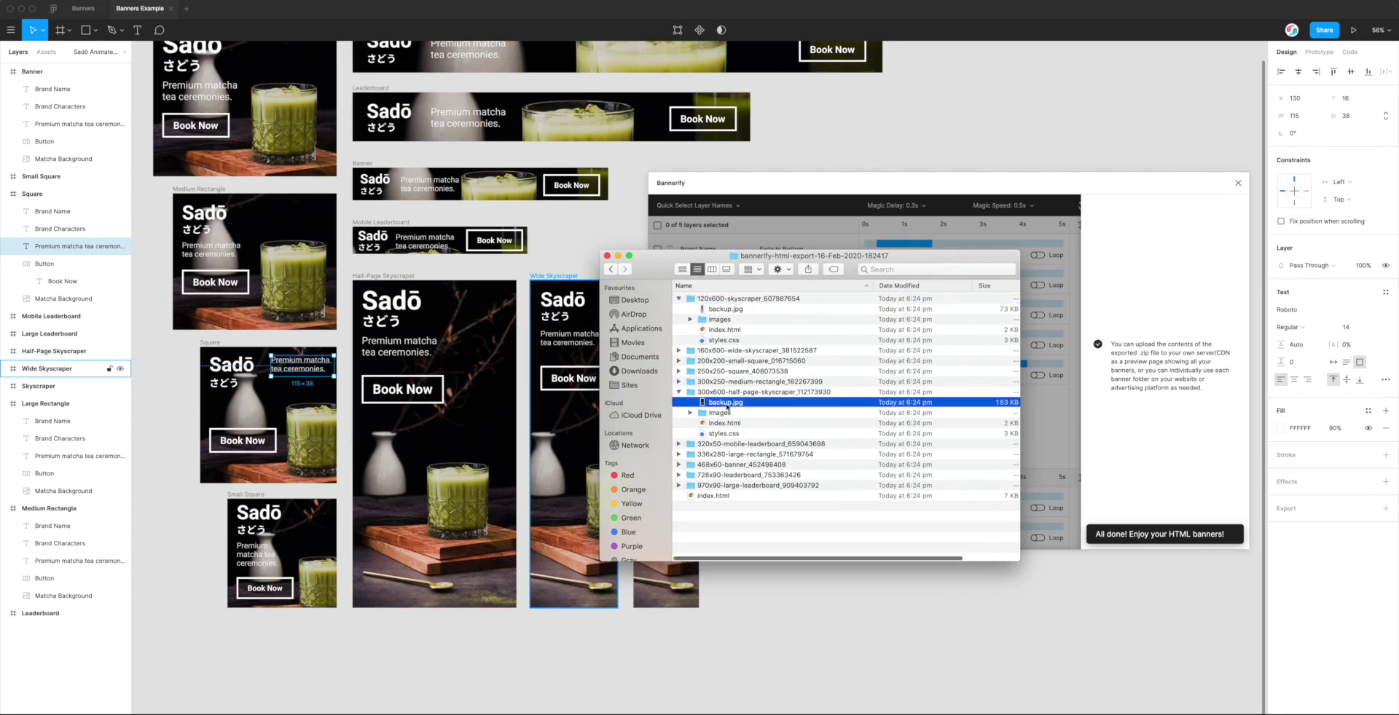
{"action": "key", "text": "space"}
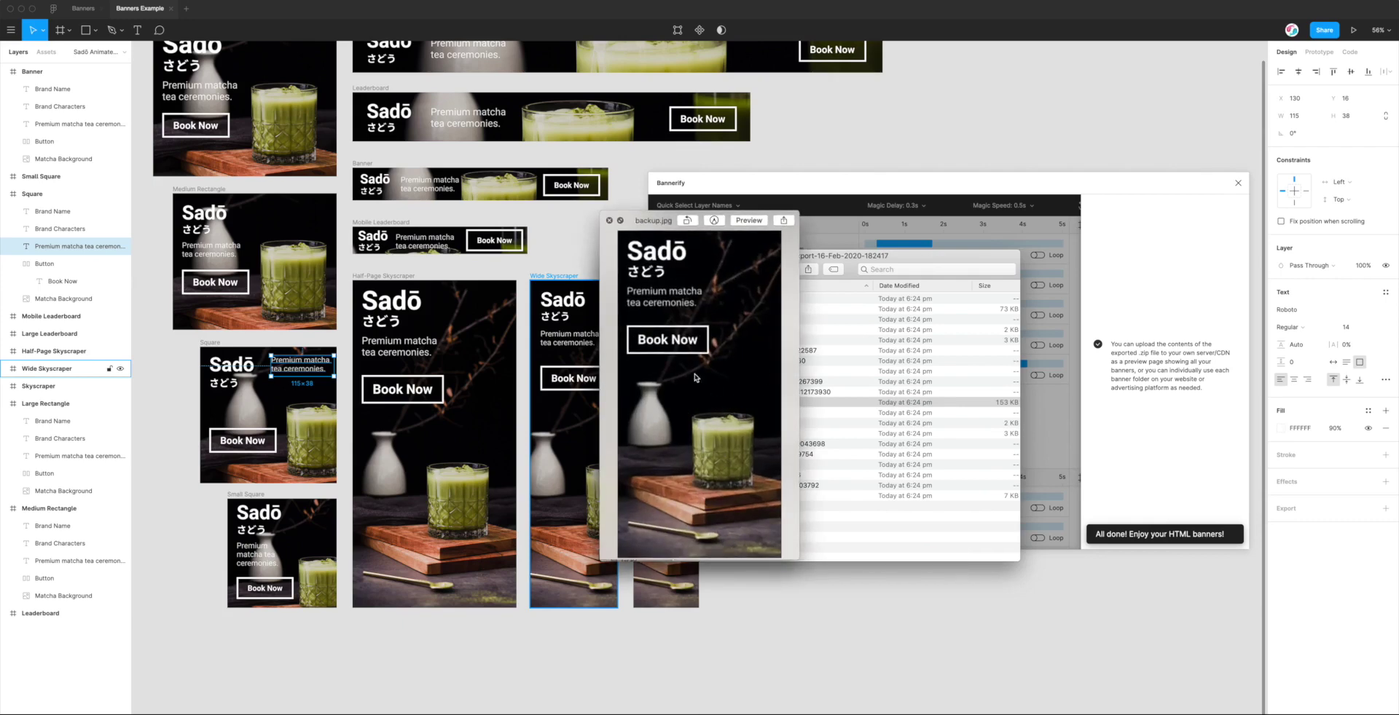
{"action": "key", "text": "space"}
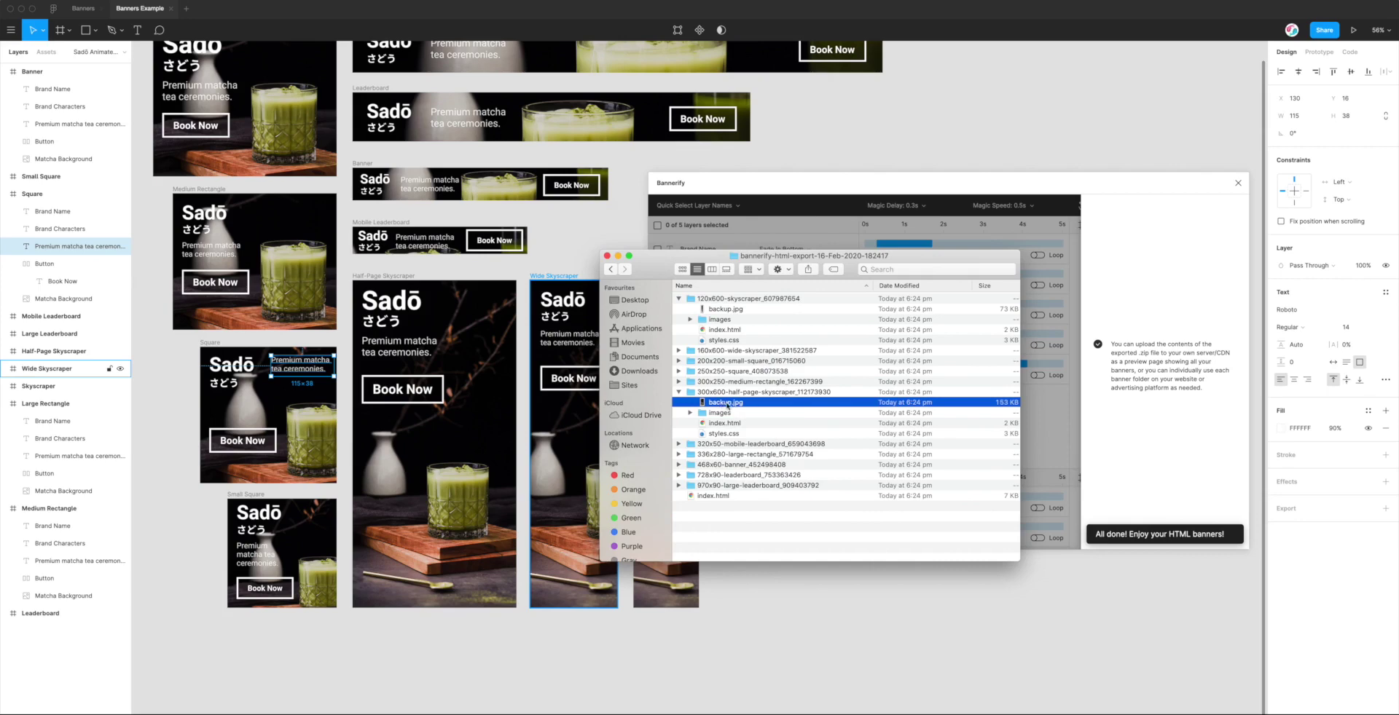
Step: Expand the 300x600 images folder and preview Matcha Background.jpg, Button.png and the SVGs
{"action": "left_click", "coordinate": [690, 413]}
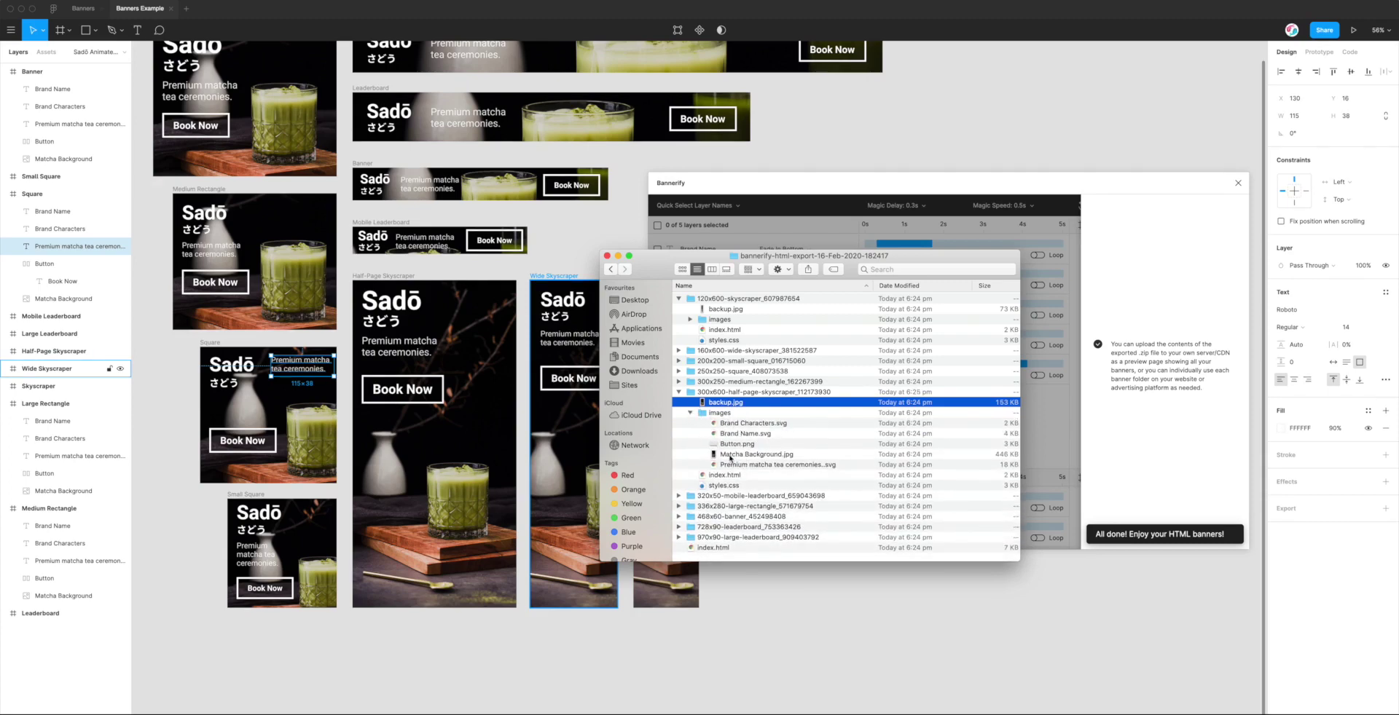
{"action": "left_click", "coordinate": [730, 456]}
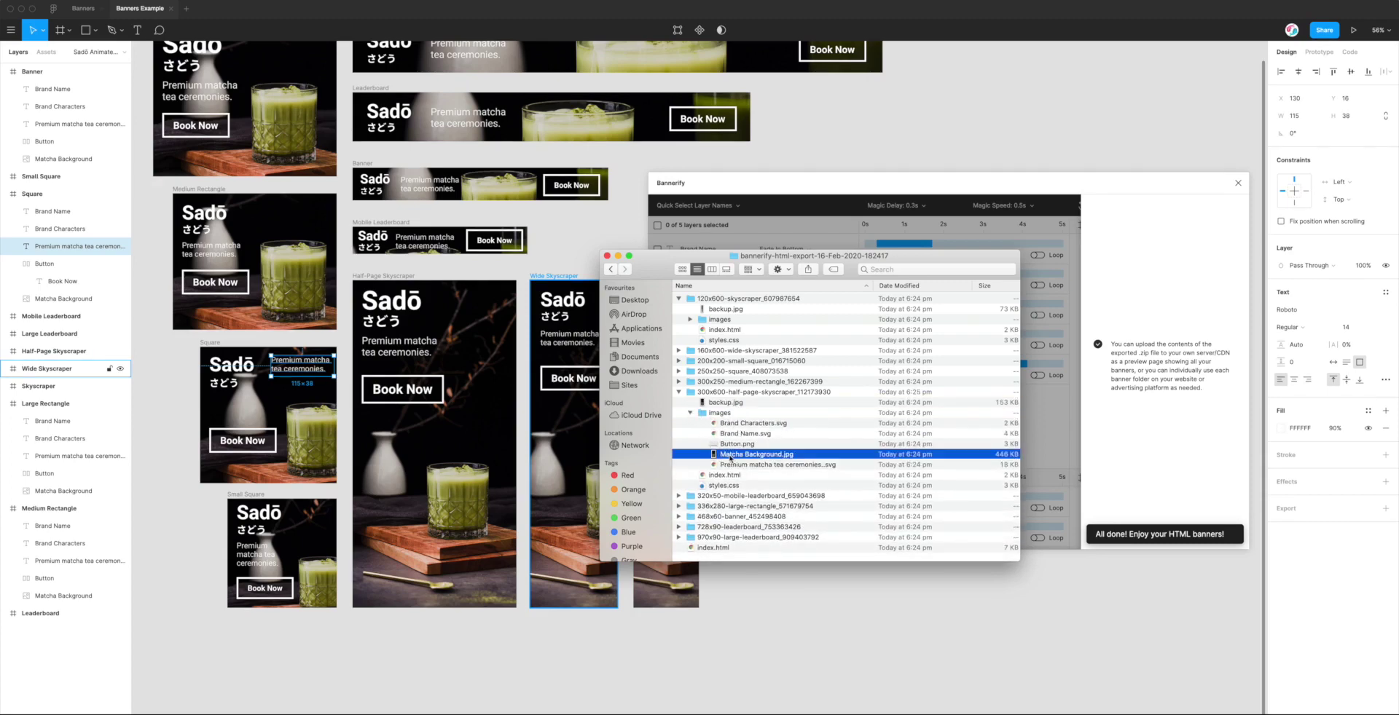
{"action": "key", "text": "space"}
{"action": "key", "text": "Up"}
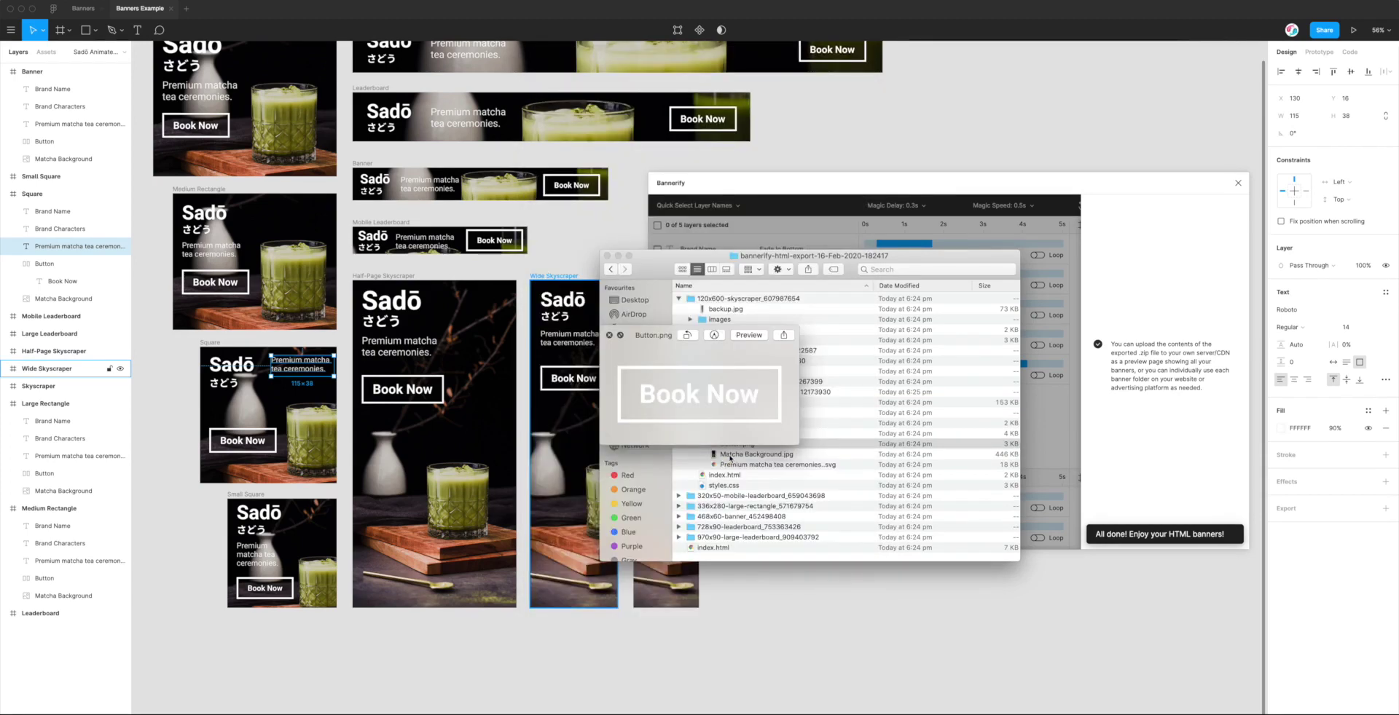
{"action": "key", "text": "Up"}
{"action": "key", "text": "Up"}
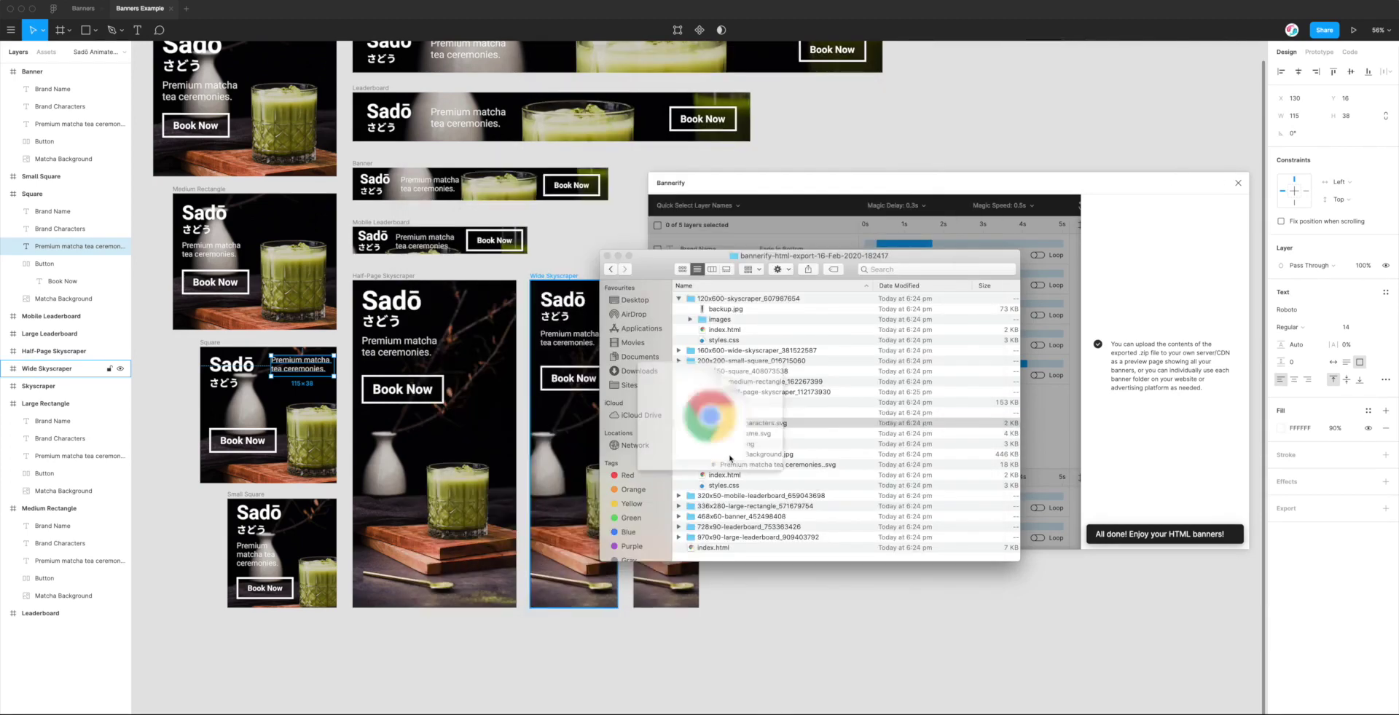
{"action": "key", "text": "space"}
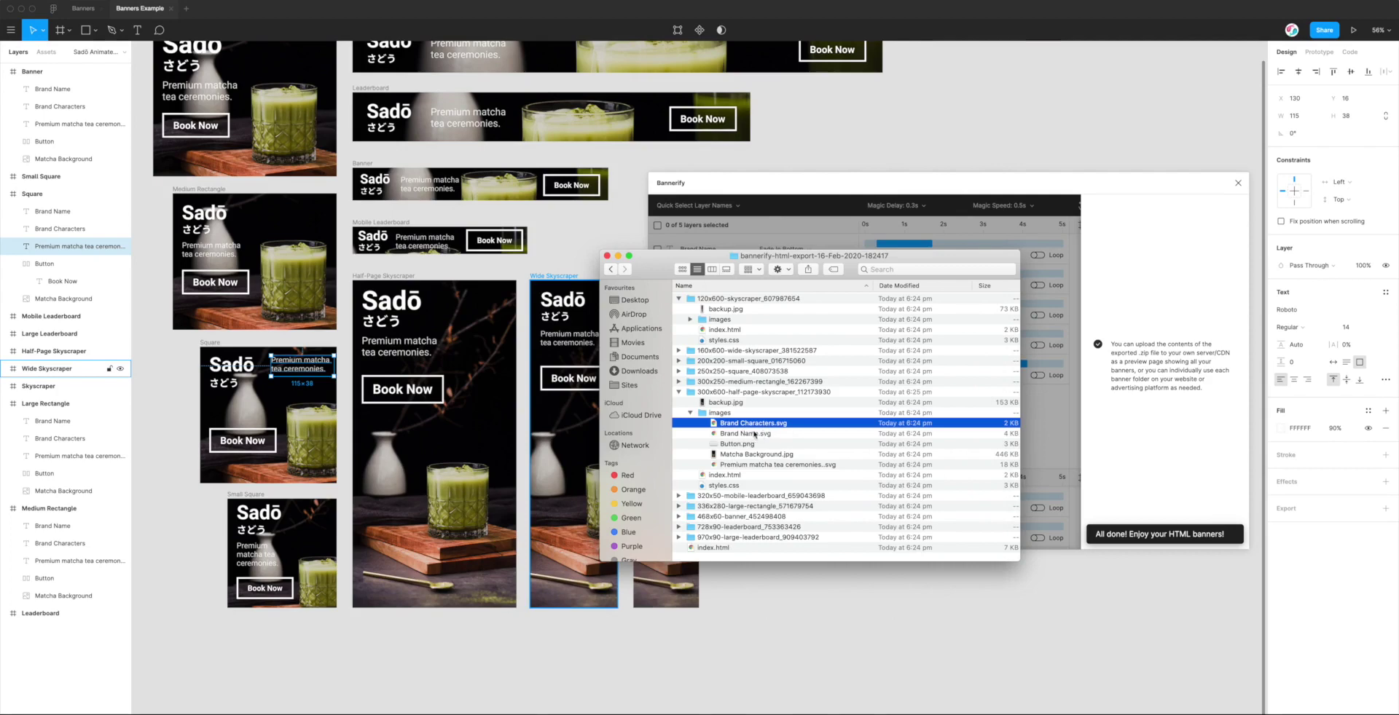
{"action": "scroll", "coordinate": [755, 435], "scroll_direction": "right", "scroll_amount": 2}
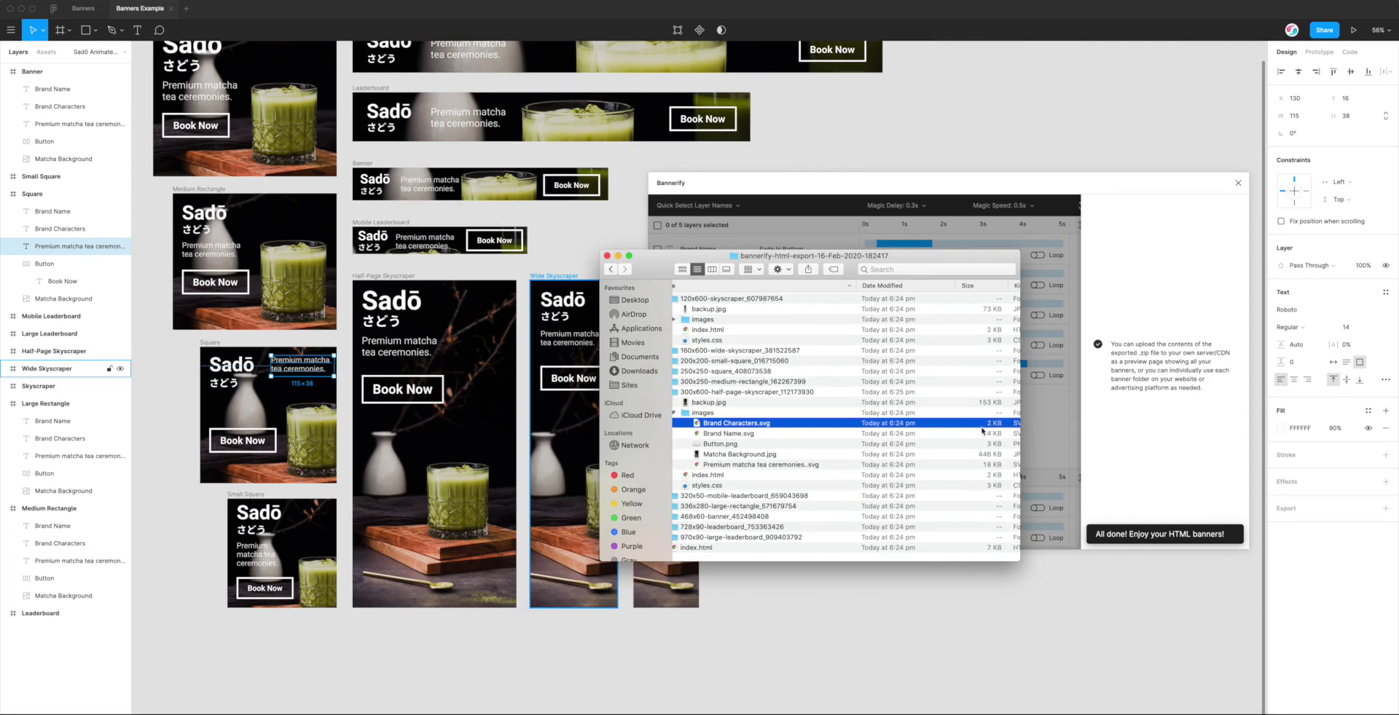
Step: Look over Brand Name.svg, Brand Characters.svg and the tagline SVG, then preview Button.png
{"action": "left_click", "coordinate": [732, 433]}
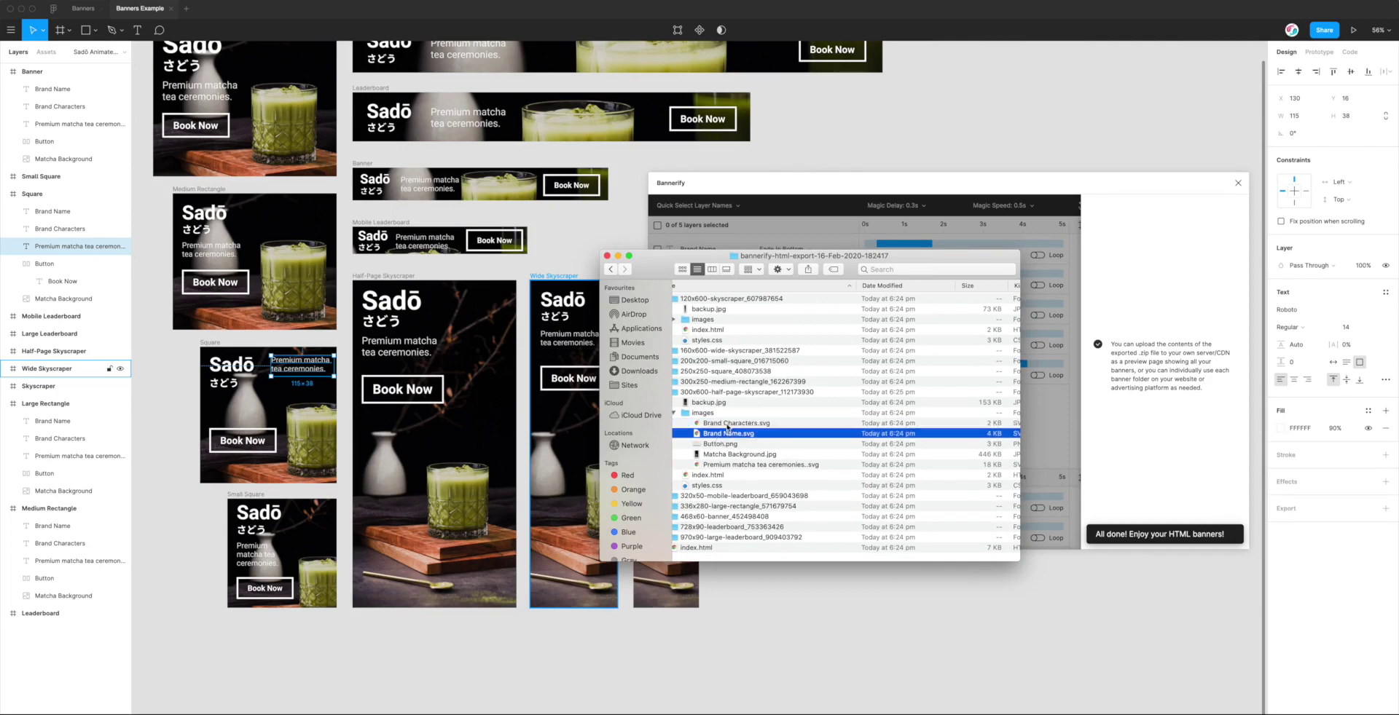
{"action": "left_click", "coordinate": [726, 427]}
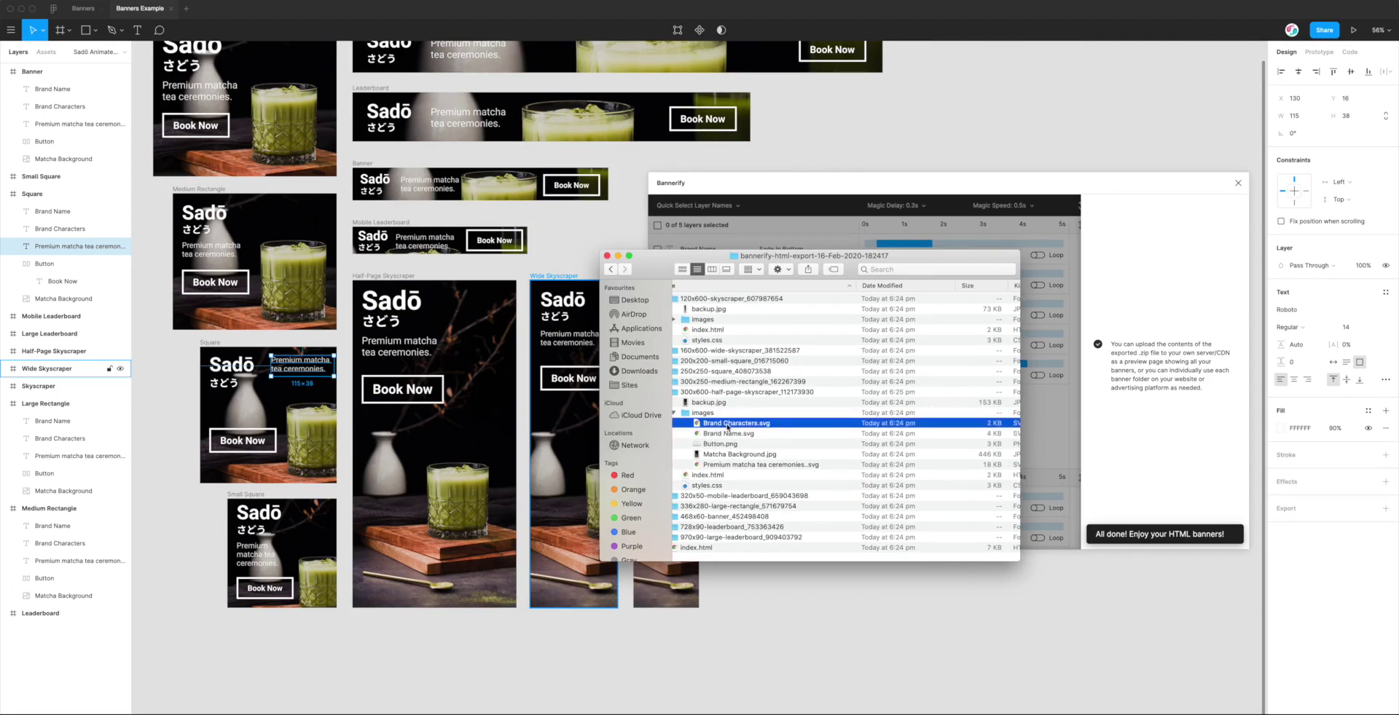
{"action": "left_click", "coordinate": [731, 434]}
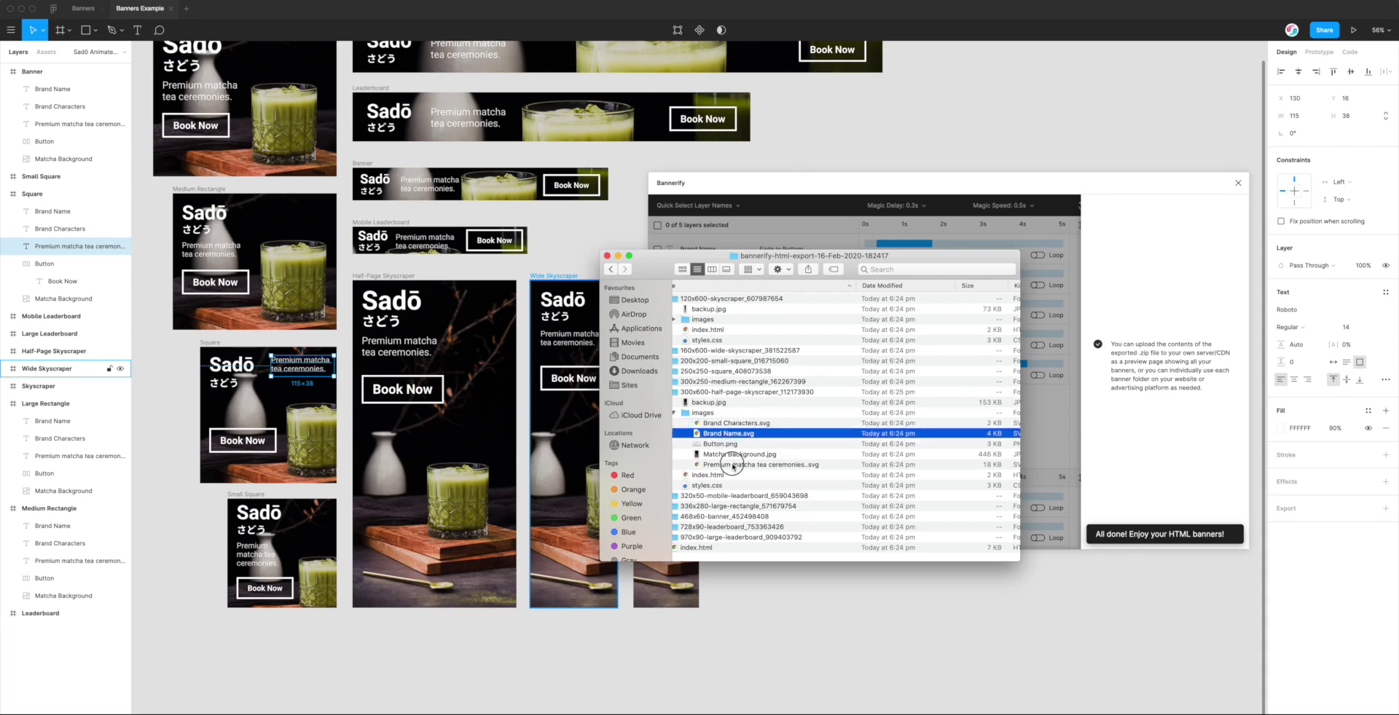
{"action": "left_click", "coordinate": [734, 465]}
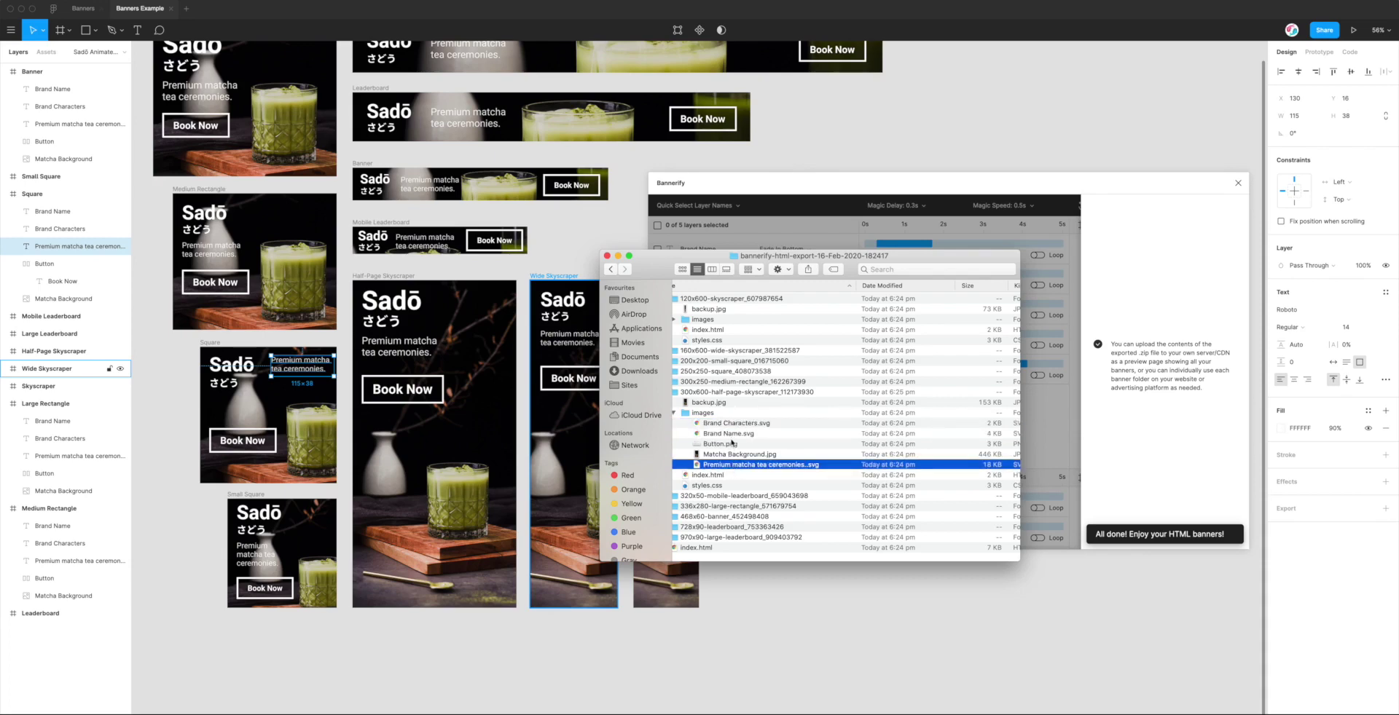
{"action": "left_click", "coordinate": [735, 445]}
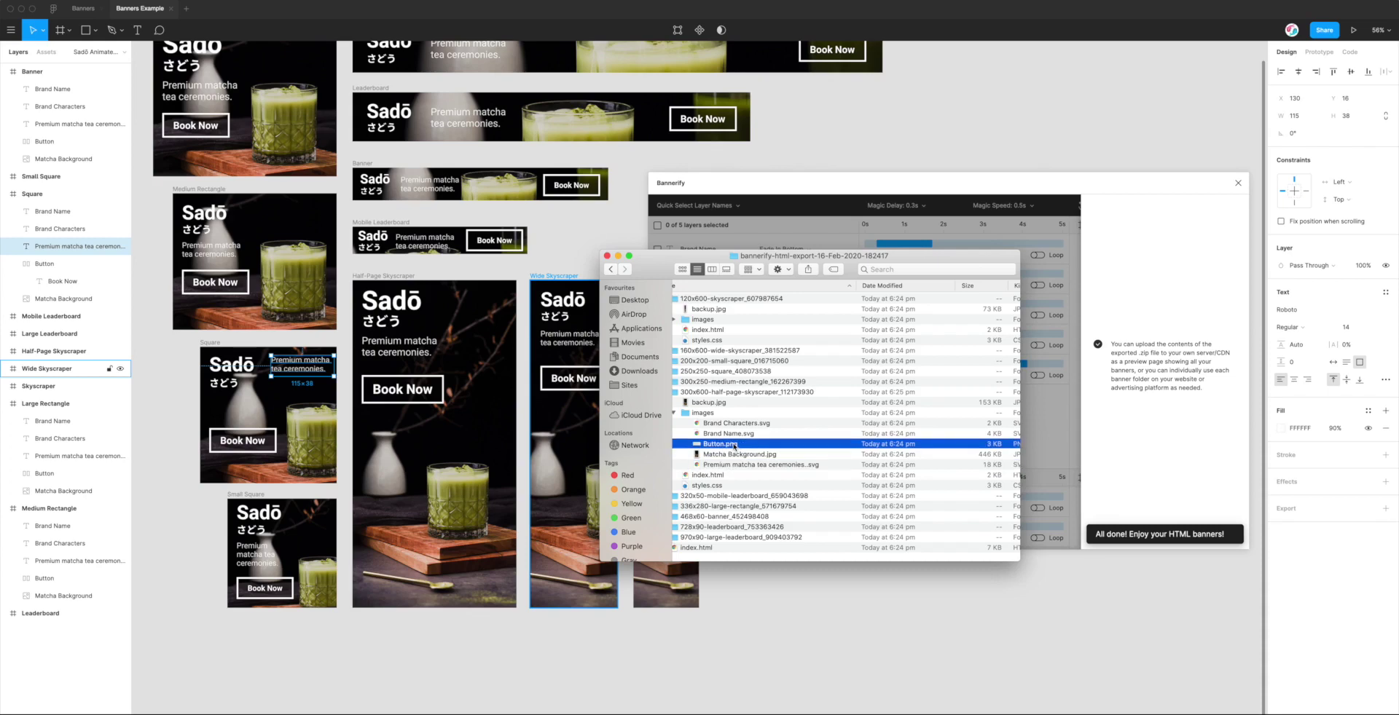
{"action": "key", "text": "space"}
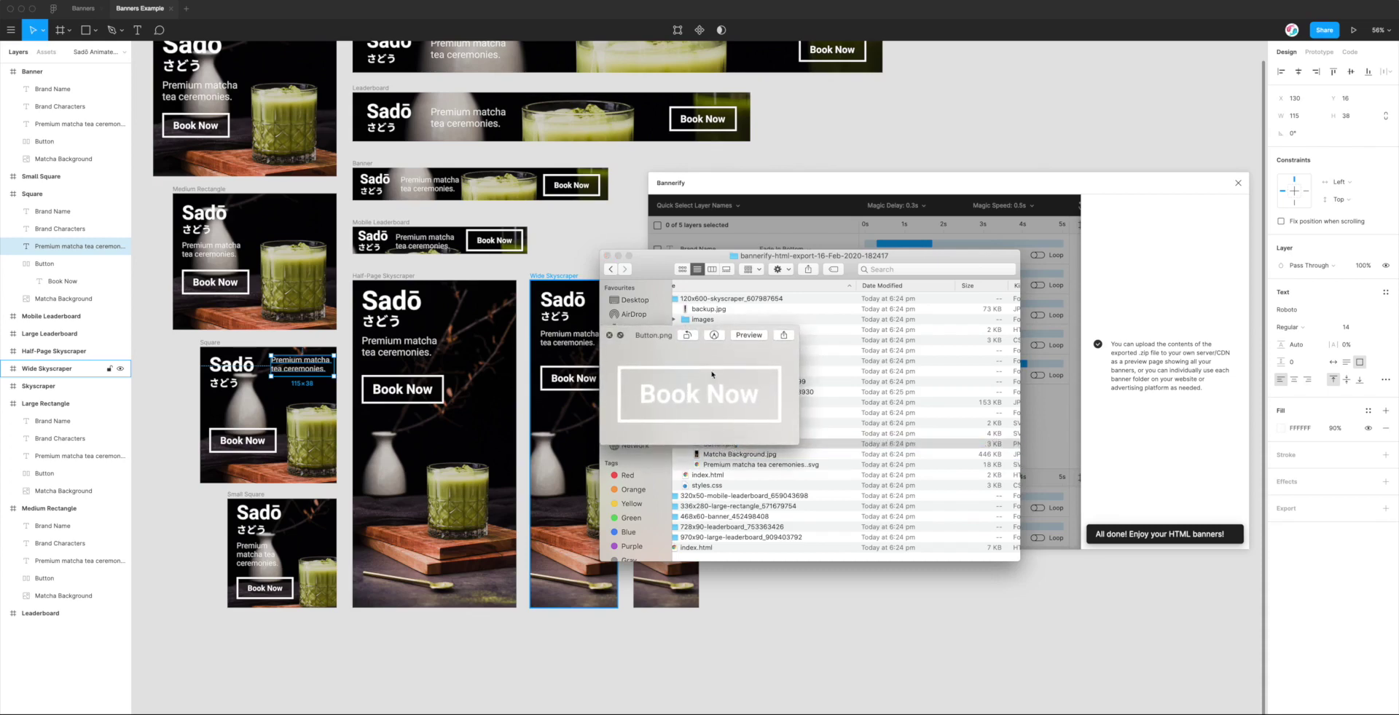
{"action": "key", "text": "space"}
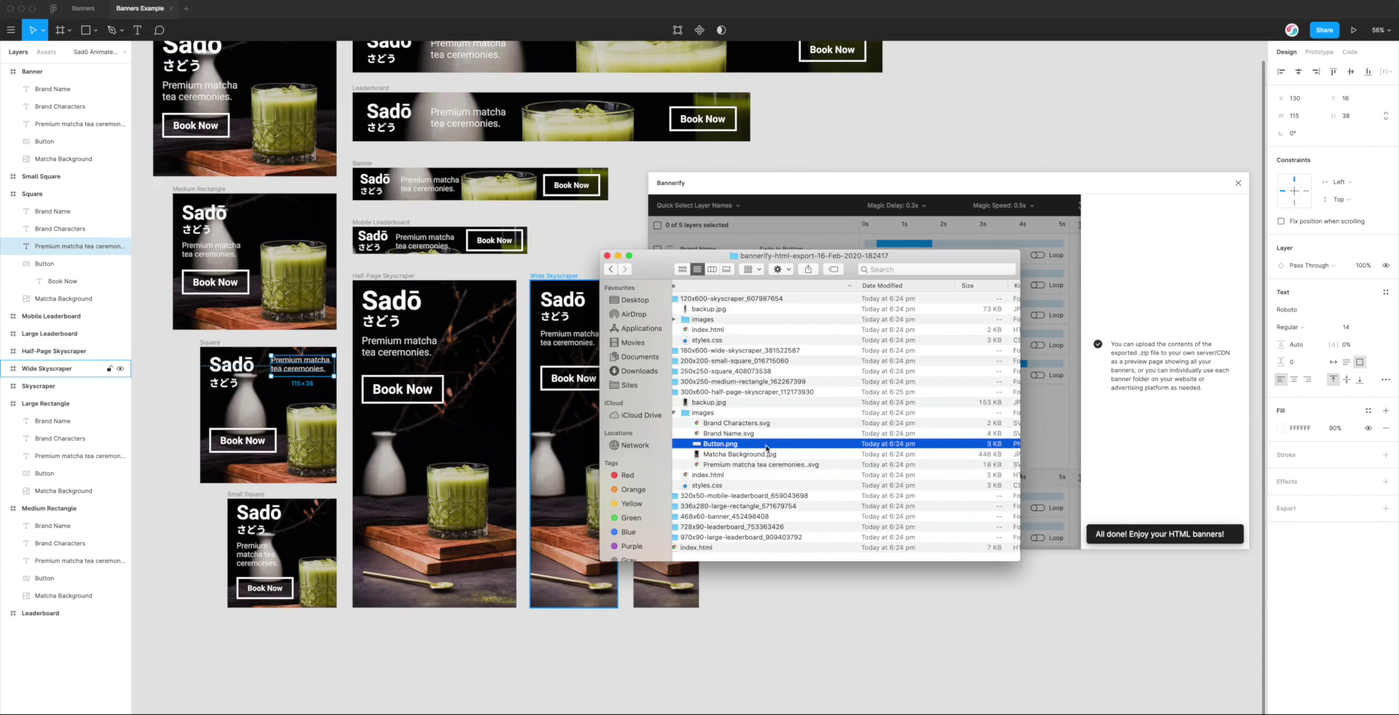
{"action": "key", "text": "space"}
{"action": "key", "text": "space"}
Step: Collapse the images, 300x600 and 120x600 folders and open the top-level index.html
{"action": "left_click_drag", "start_coordinate": [809, 255], "coordinate": [979, 298]}
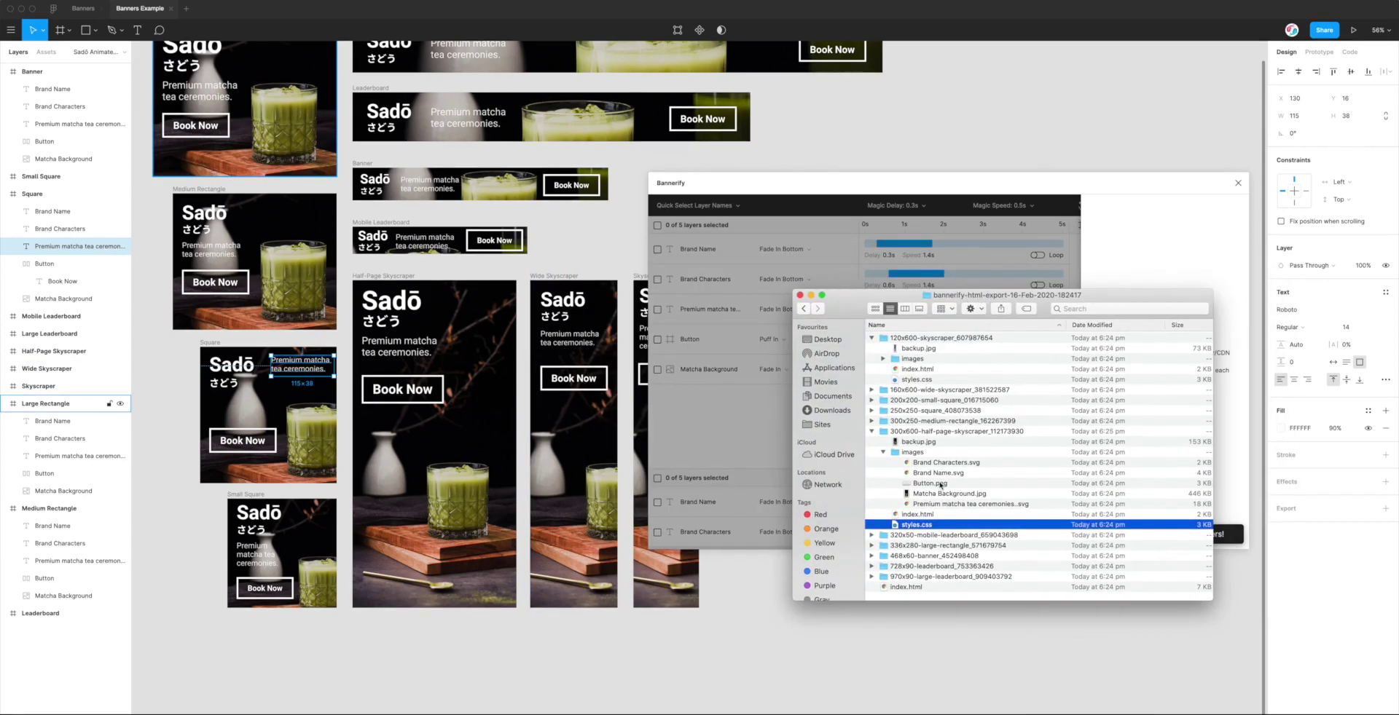
{"action": "left_click", "coordinate": [915, 515]}
{"action": "left_click", "coordinate": [883, 452]}
{"action": "left_click", "coordinate": [872, 431]}
{"action": "left_click", "coordinate": [871, 338]}
{"action": "left_click_drag", "start_coordinate": [911, 298], "coordinate": [947, 319]}
{"action": "left_click", "coordinate": [942, 474]}
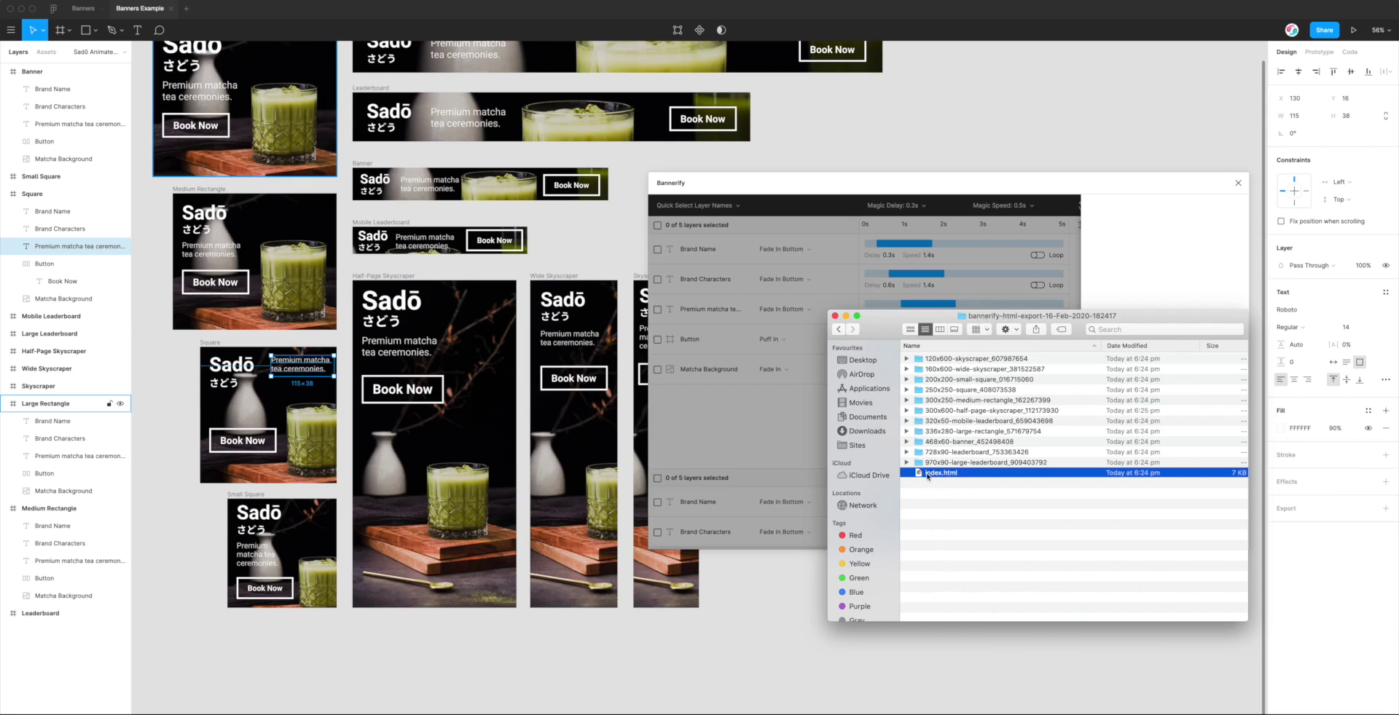
{"action": "double_click", "coordinate": [927, 474]}
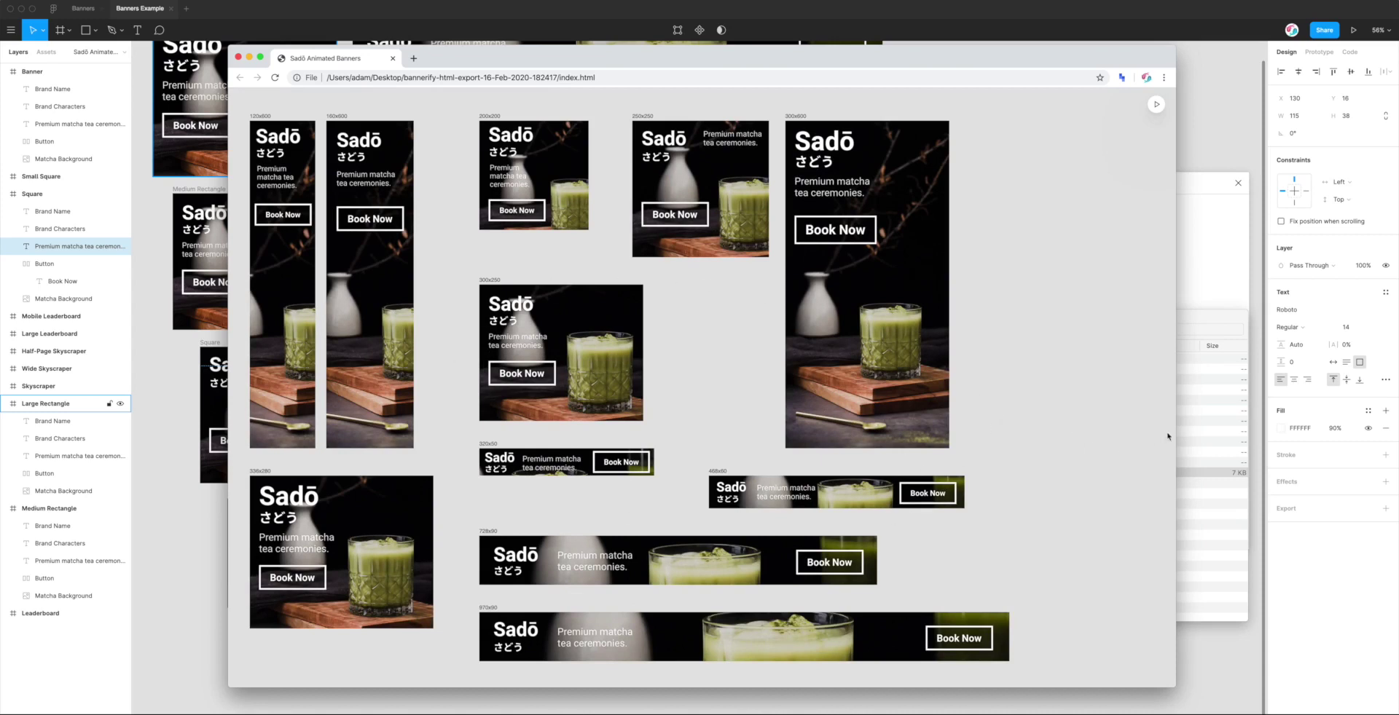
Step: Narrow the Chrome window so the banners reflow, then replay their animations three times
{"action": "left_click_drag", "start_coordinate": [1176, 432], "coordinate": [1060, 419]}
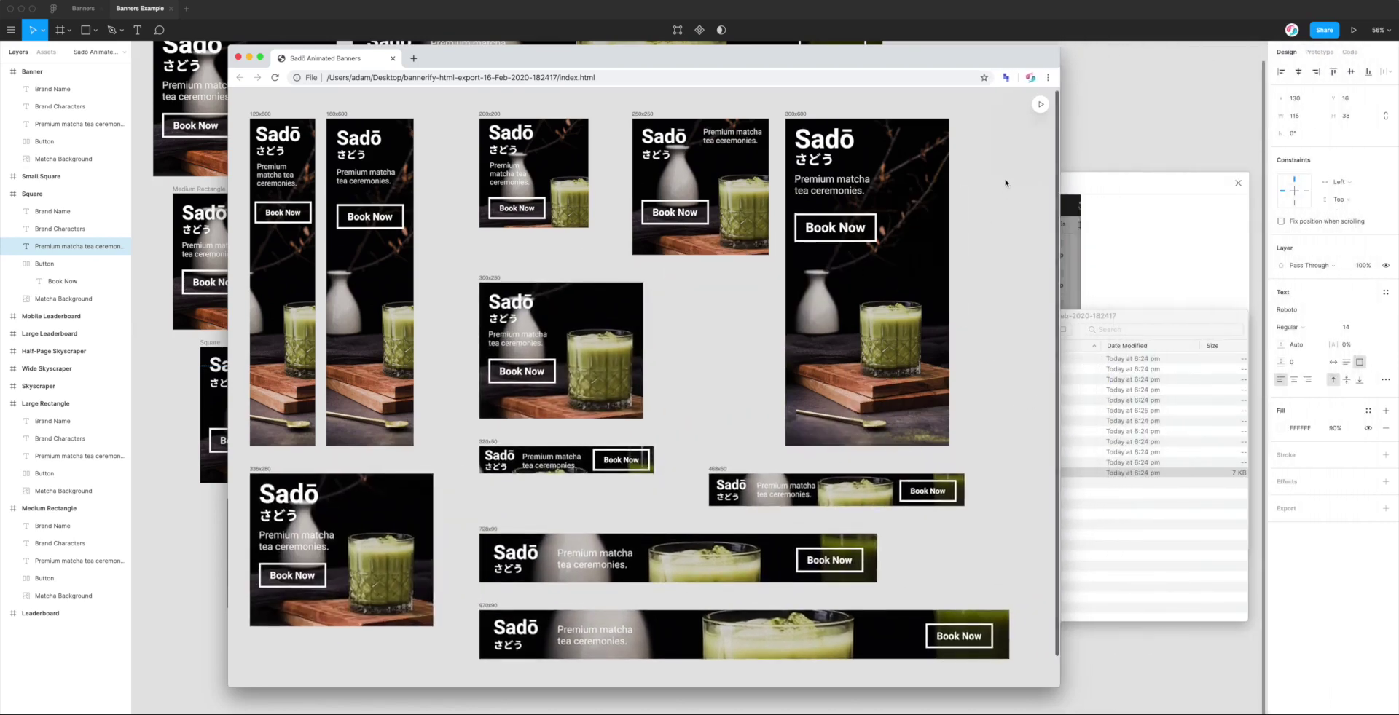
{"action": "left_click", "coordinate": [1039, 107]}
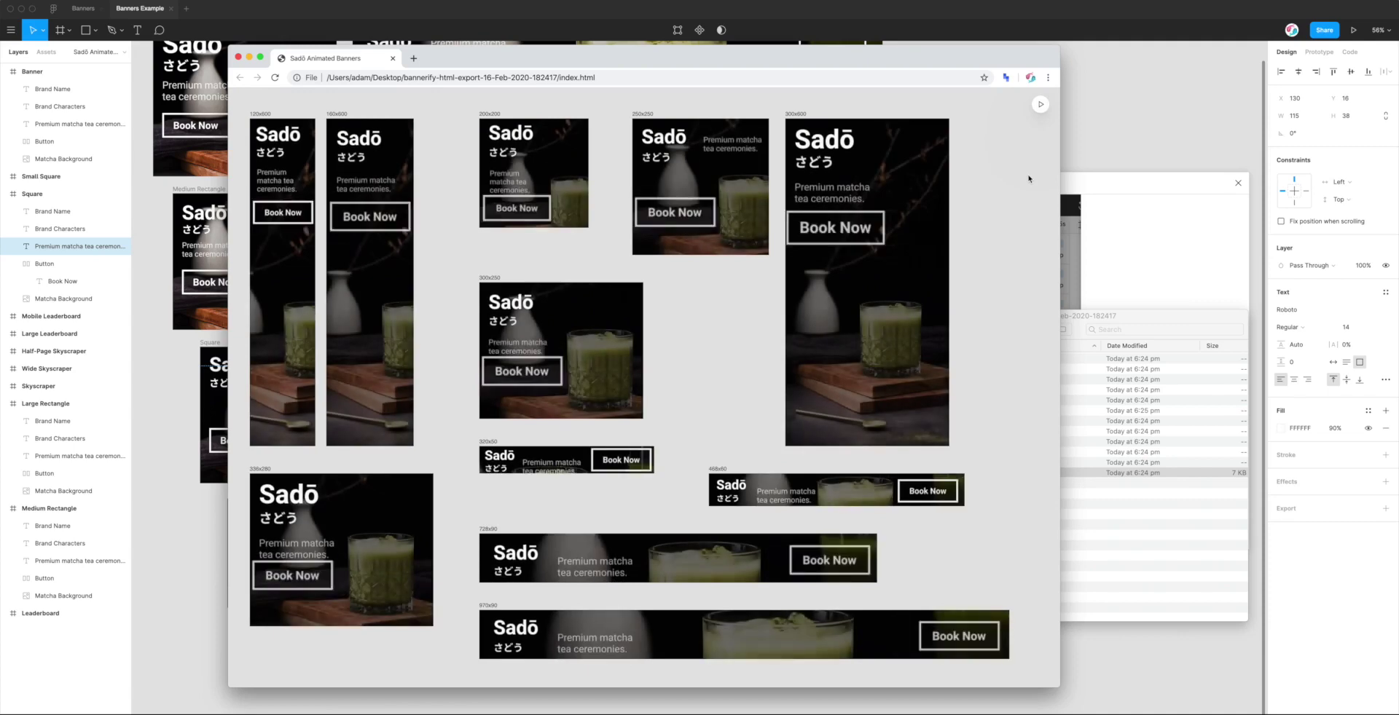
{"action": "left_click", "coordinate": [1040, 106]}
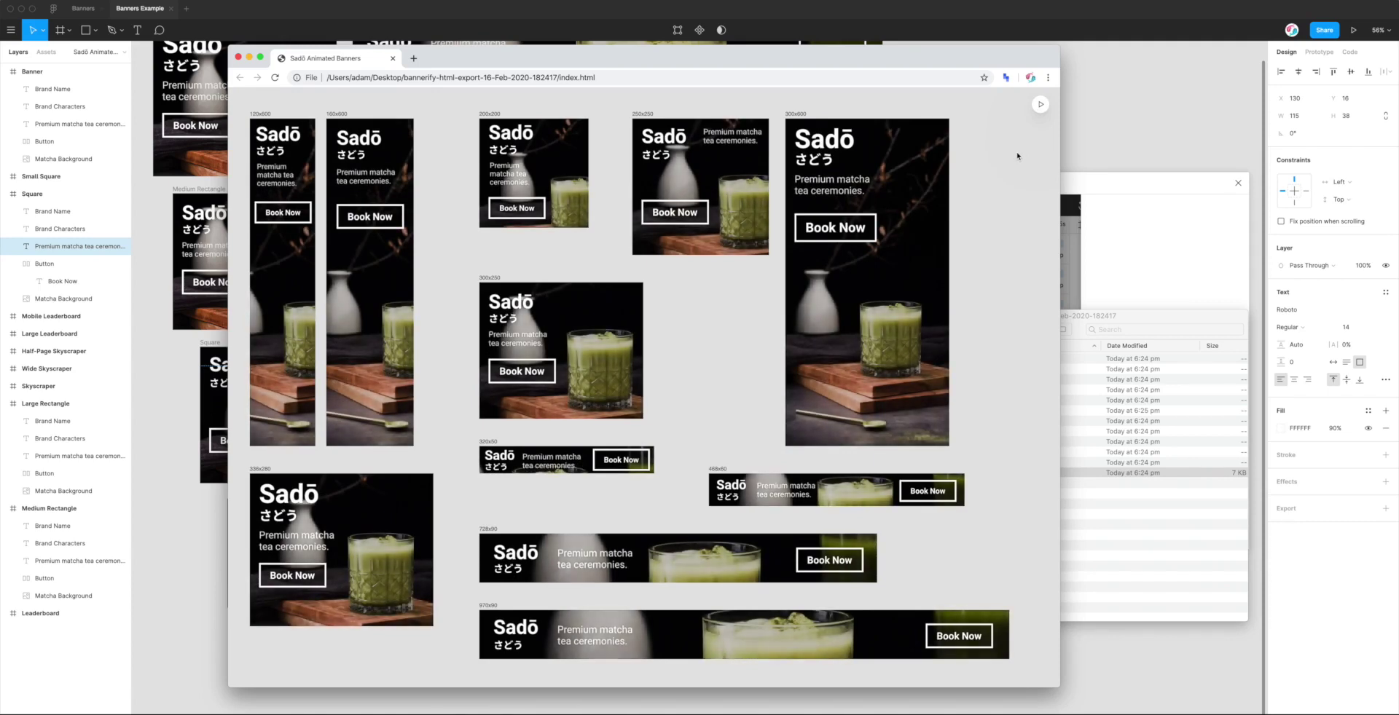
{"action": "left_click", "coordinate": [1039, 107]}
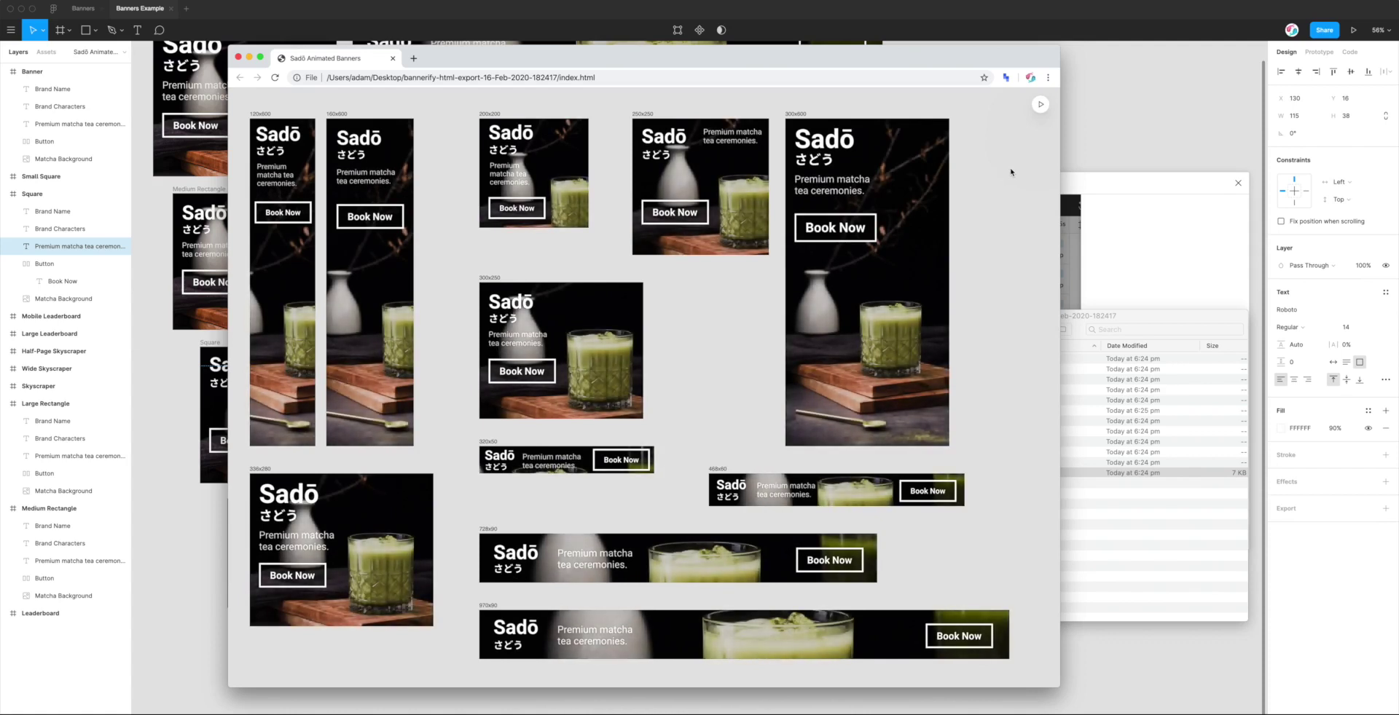
Step: Replay the animations, inspect the 250x250 square banner's tagline, then switch back to Figma
{"action": "left_click", "coordinate": [1041, 106]}
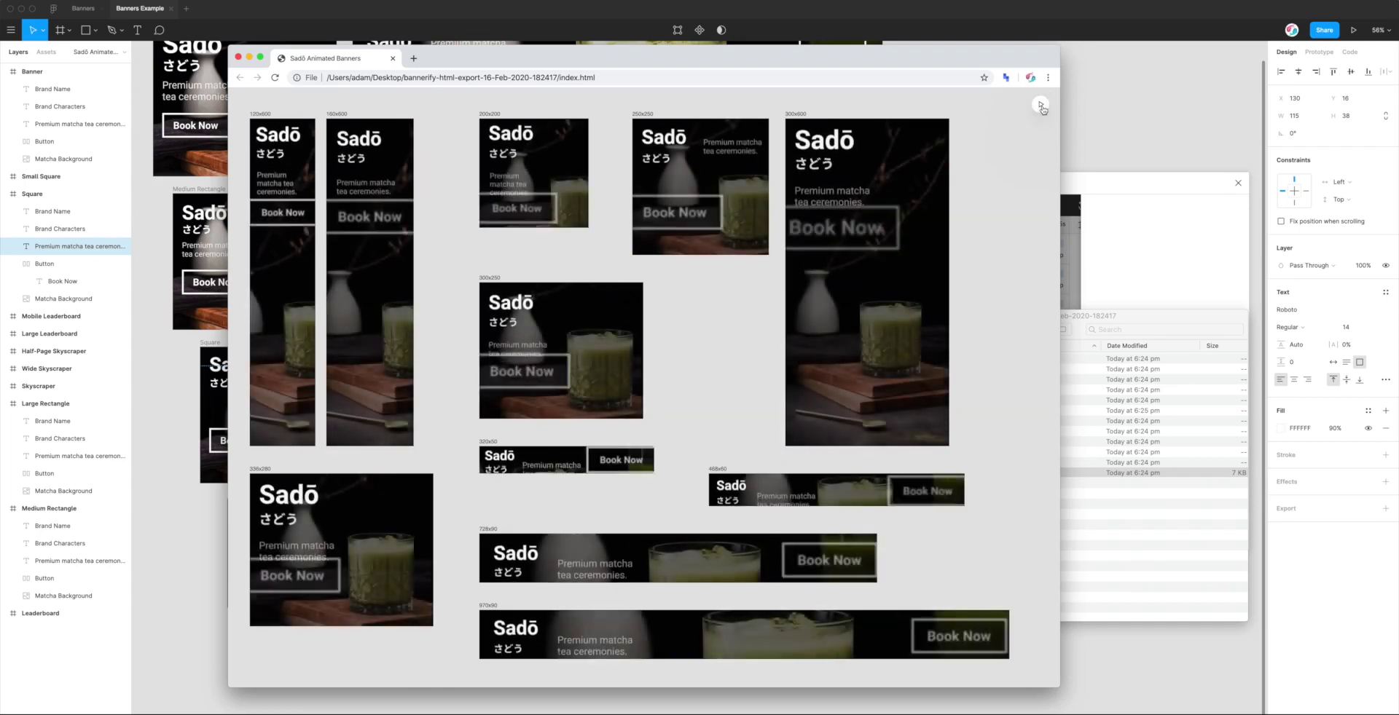
{"action": "left_click_drag", "start_coordinate": [882, 62], "coordinate": [944, 73]}
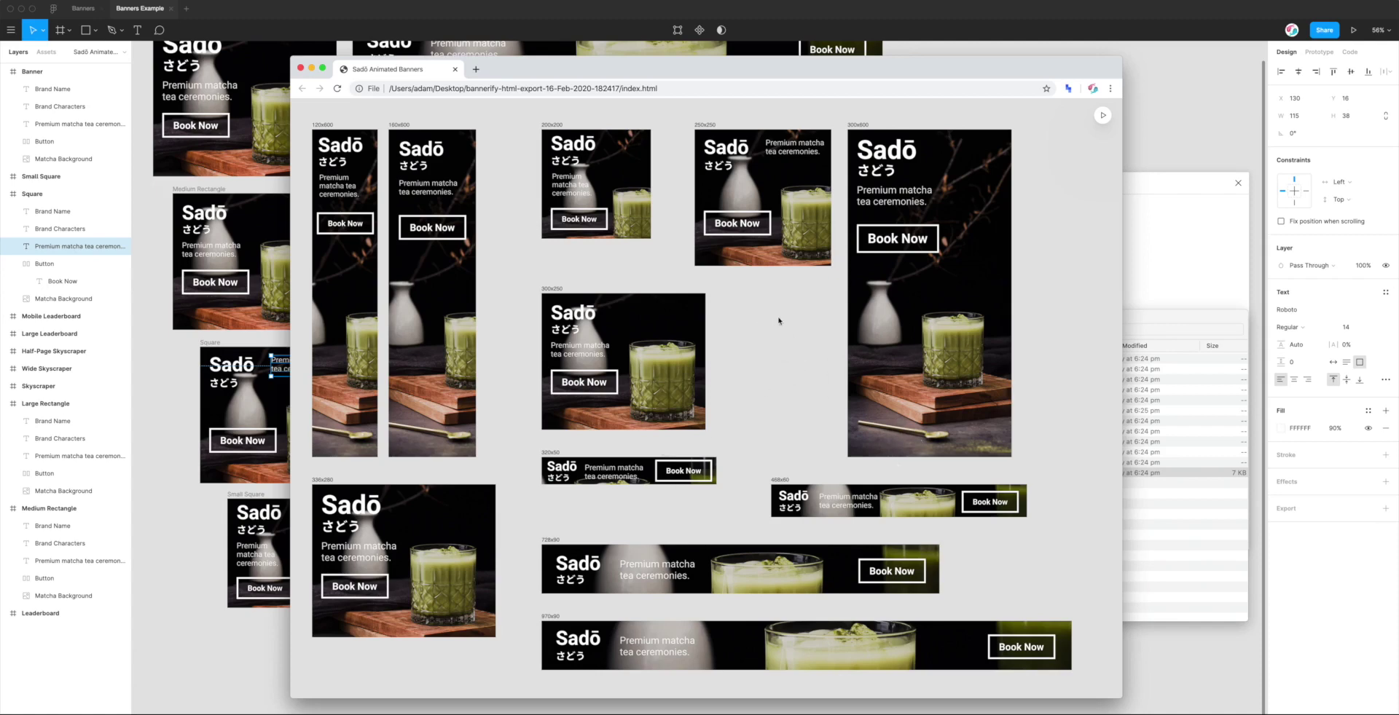
{"action": "left_click_drag", "start_coordinate": [806, 64], "coordinate": [834, 71]}
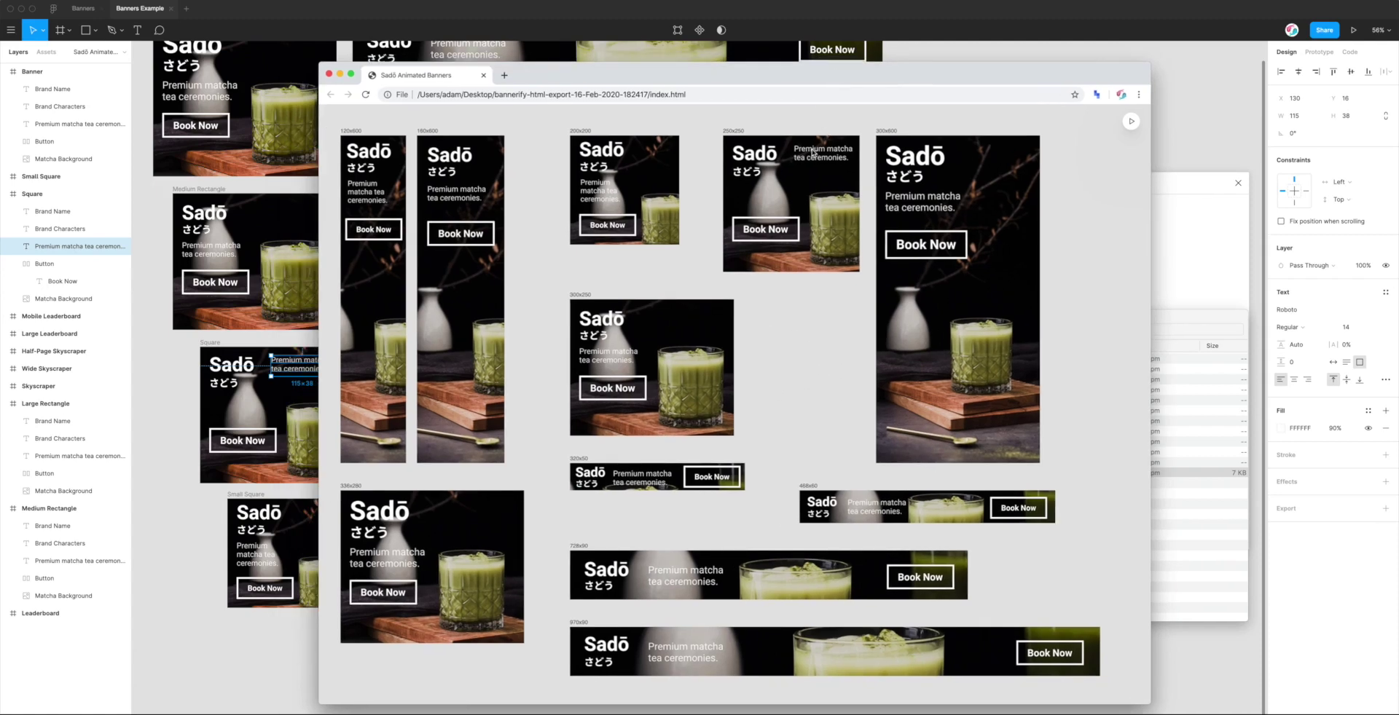
{"action": "double_click", "coordinate": [732, 131]}
{"action": "left_click_drag", "start_coordinate": [784, 73], "coordinate": [895, 91]}
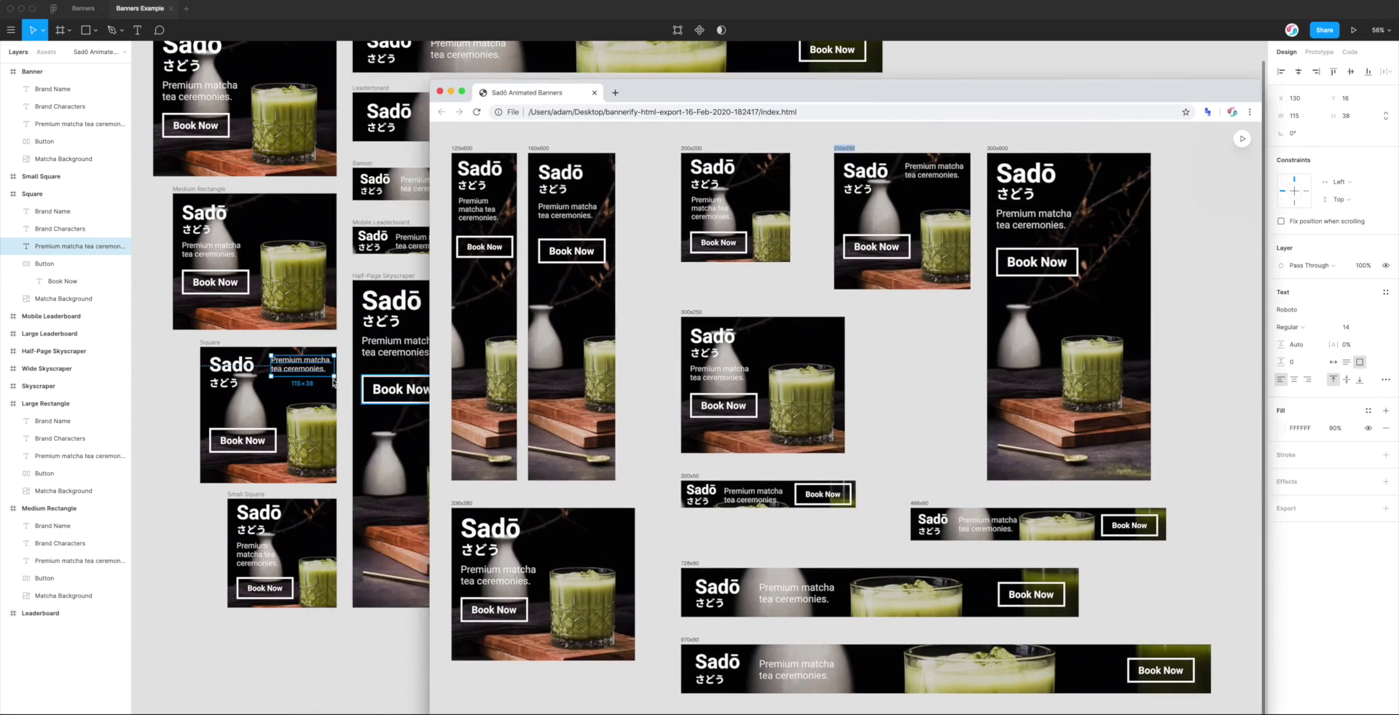
{"action": "left_click", "coordinate": [897, 136]}
{"action": "left_click", "coordinate": [1243, 139]}
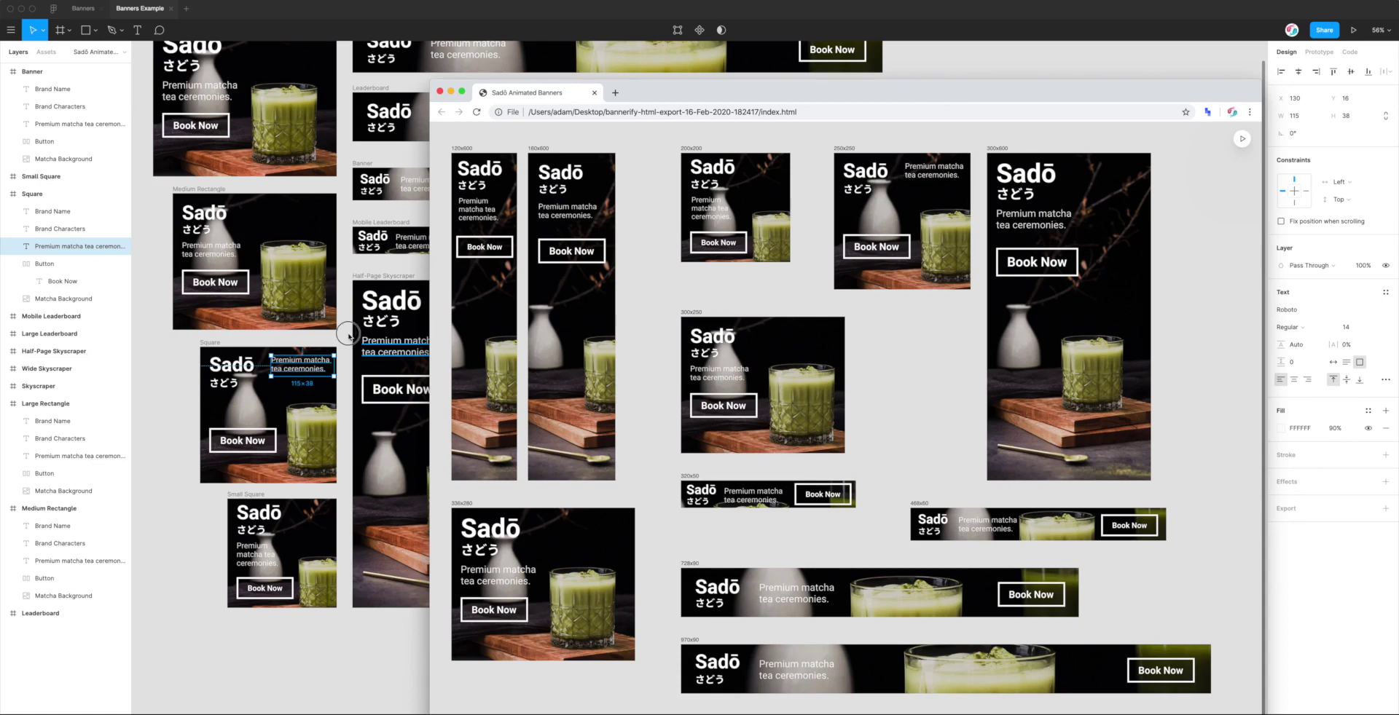
{"action": "left_click", "coordinate": [334, 370]}
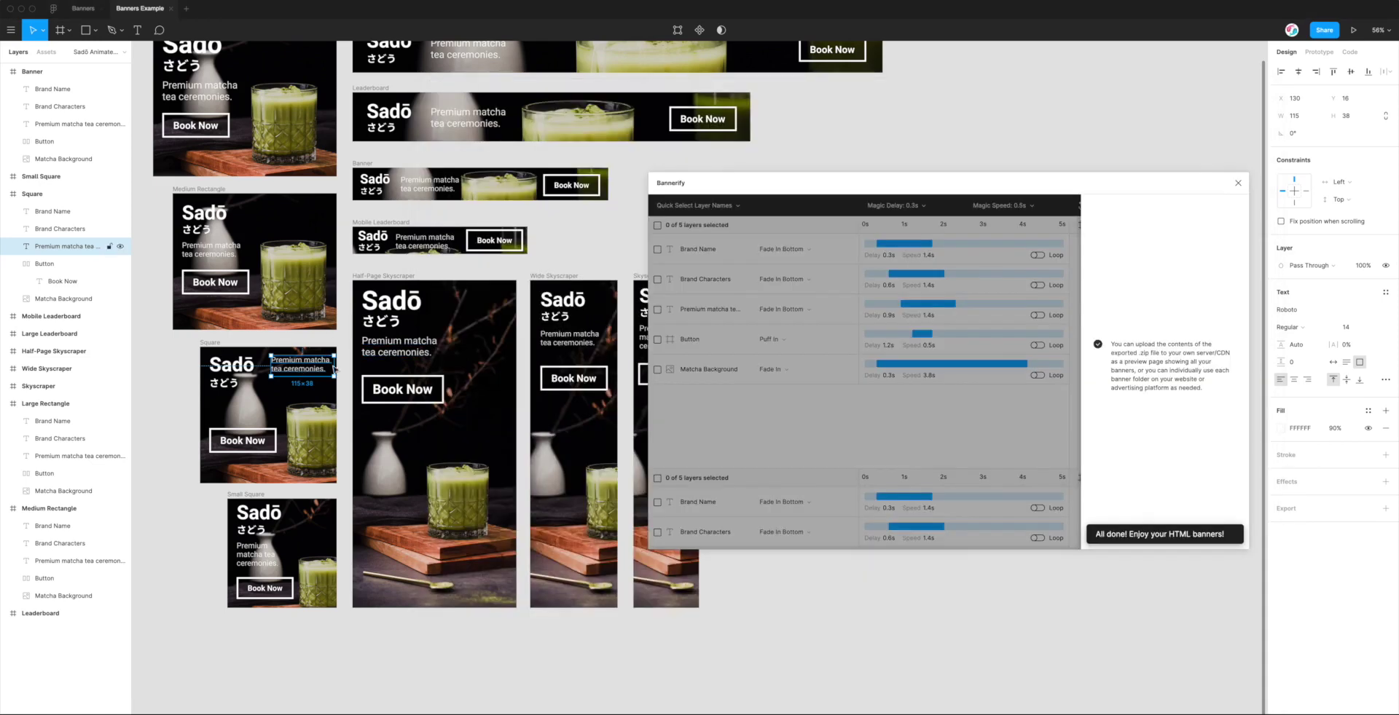
Step: Close Bannerify, check the text's CSS, and drag the Square tagline under Sadō
{"action": "left_click", "coordinate": [1238, 183]}
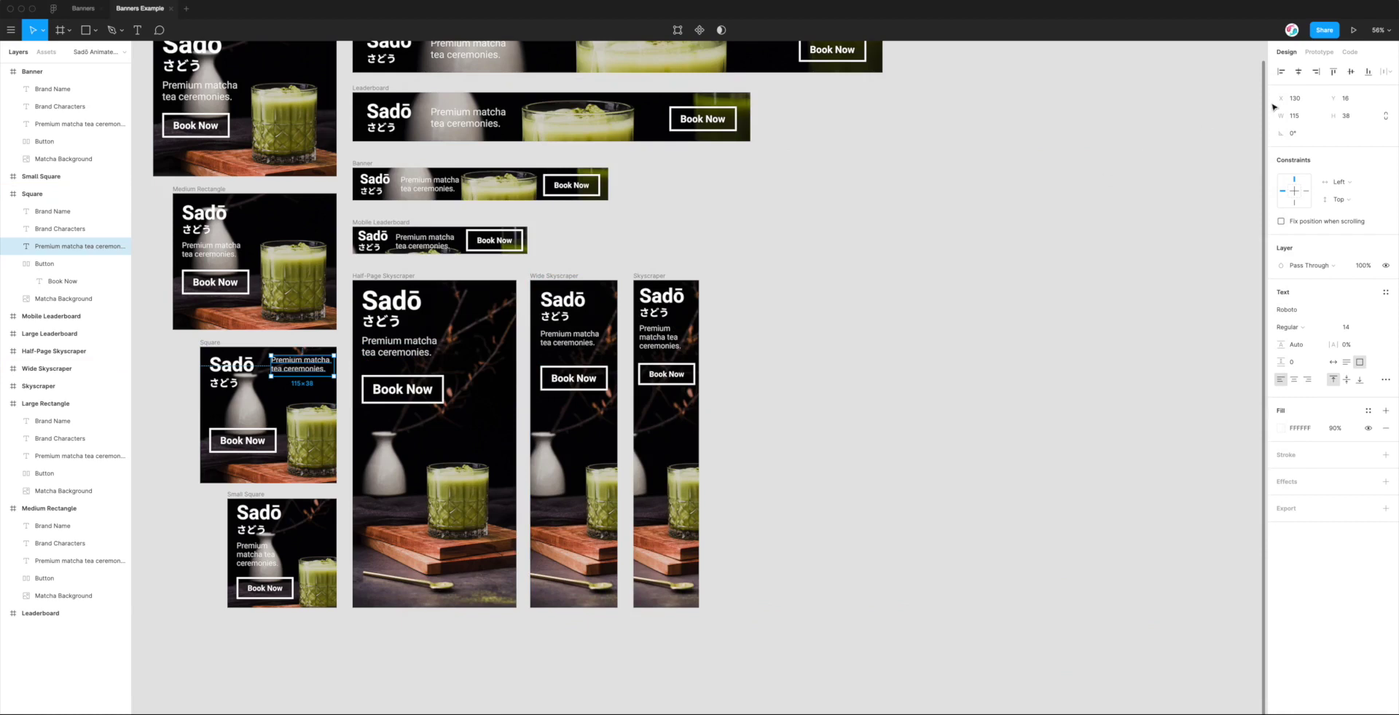
{"action": "left_click", "coordinate": [1350, 52]}
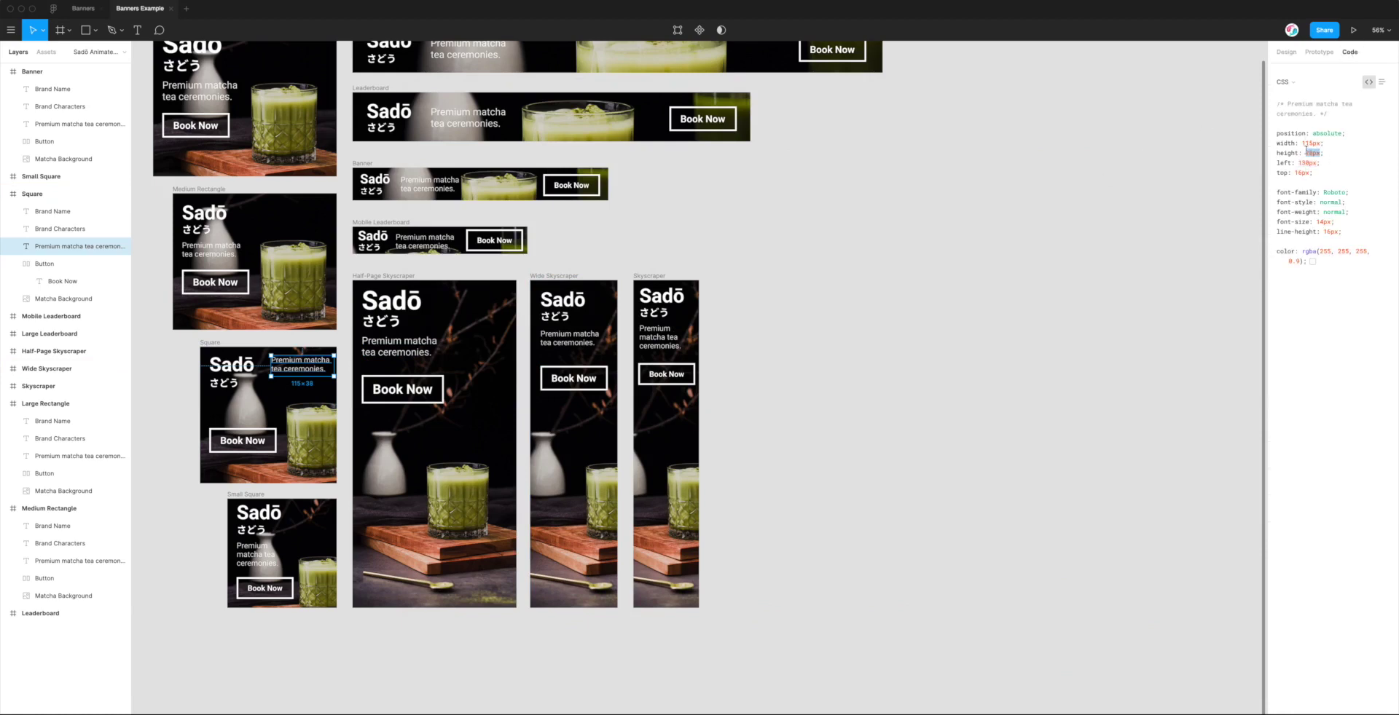
{"action": "left_click", "coordinate": [1281, 54]}
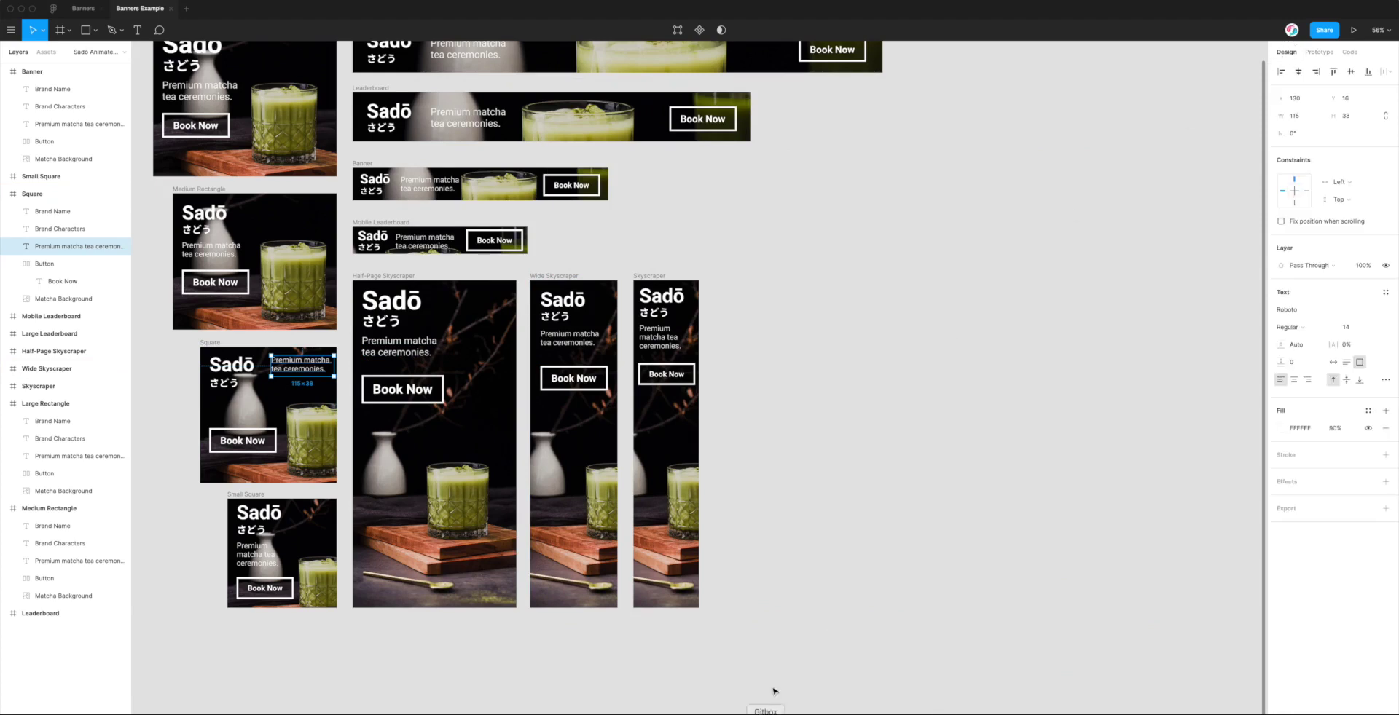
{"action": "left_click", "coordinate": [769, 594]}
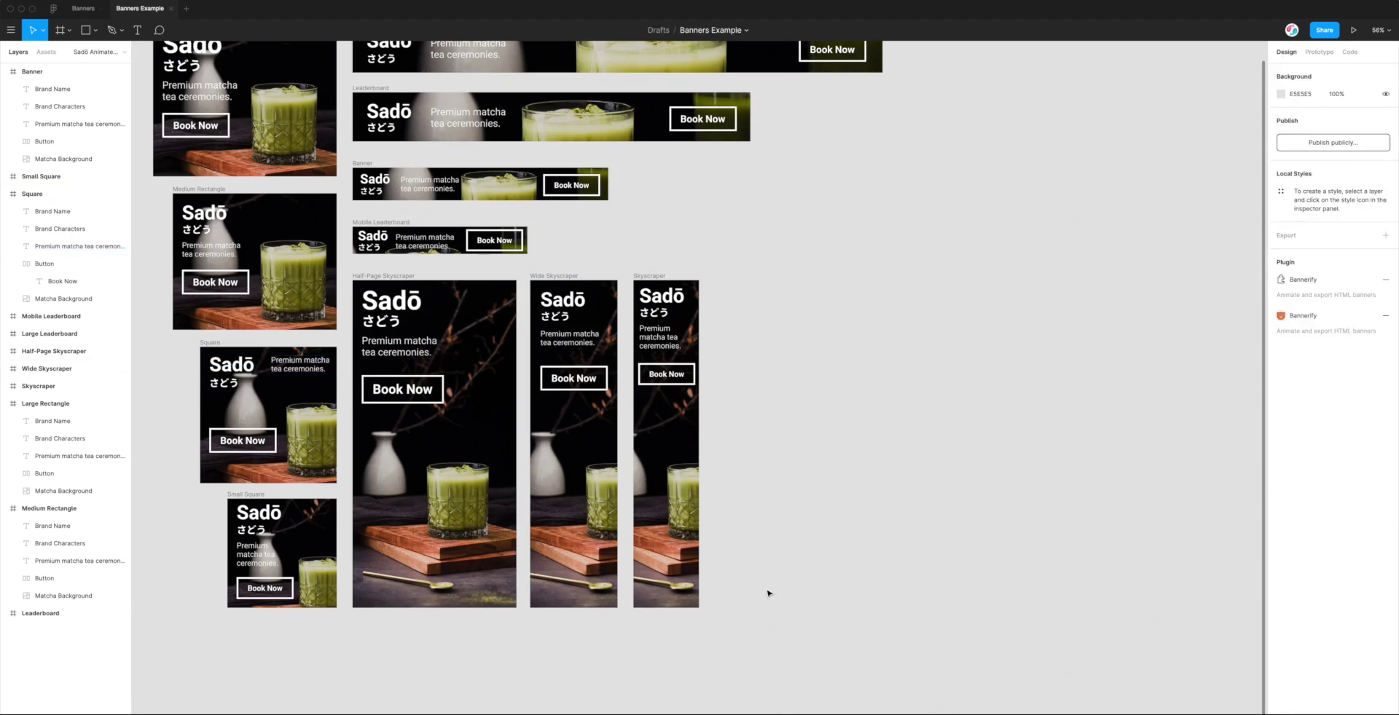
{"action": "scroll", "coordinate": [811, 391], "scroll_direction": "up", "scroll_amount": 2}
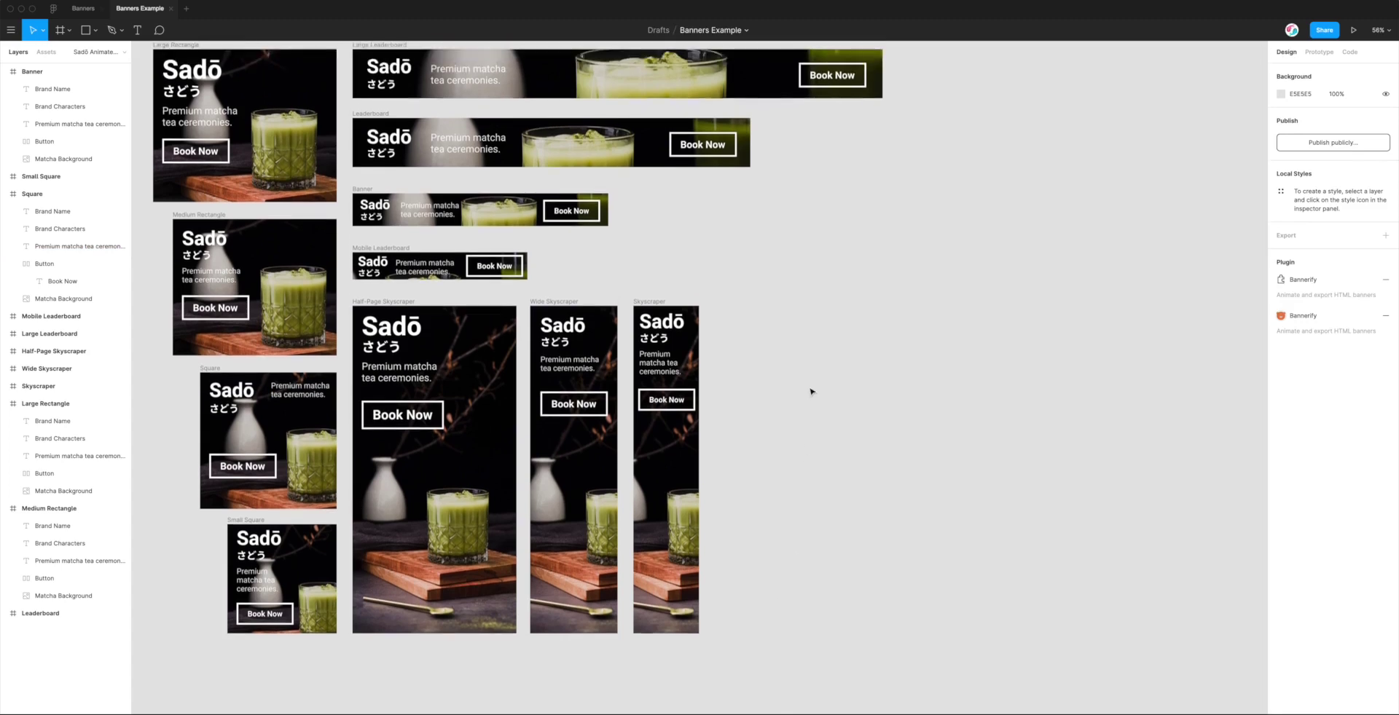
{"action": "left_click_drag", "start_coordinate": [302, 417], "coordinate": [241, 452]}
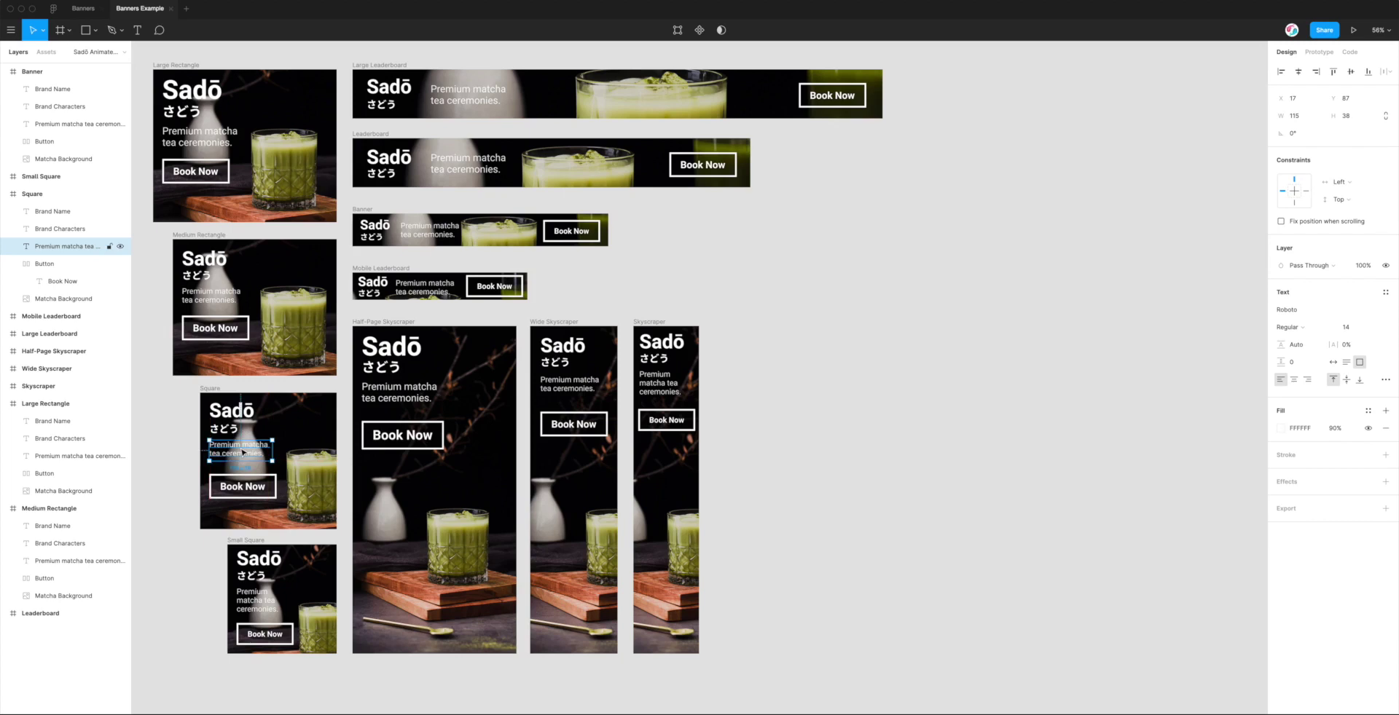
{"action": "key", "text": "Escape"}
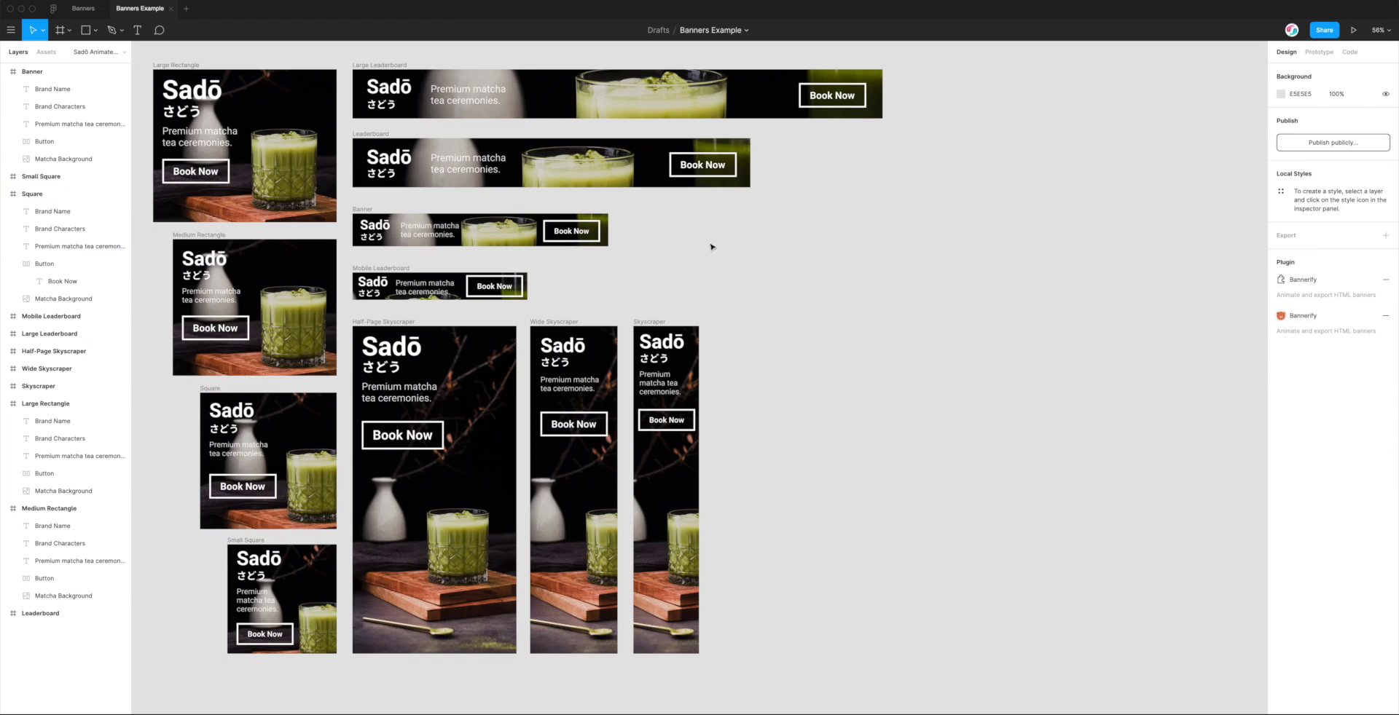
Step: Relaunch the Bannerify plugin from the canvas Plugins menu
{"action": "scroll", "coordinate": [739, 256], "scroll_direction": "up", "scroll_amount": 1}
{"action": "right_click", "coordinate": [728, 258]}
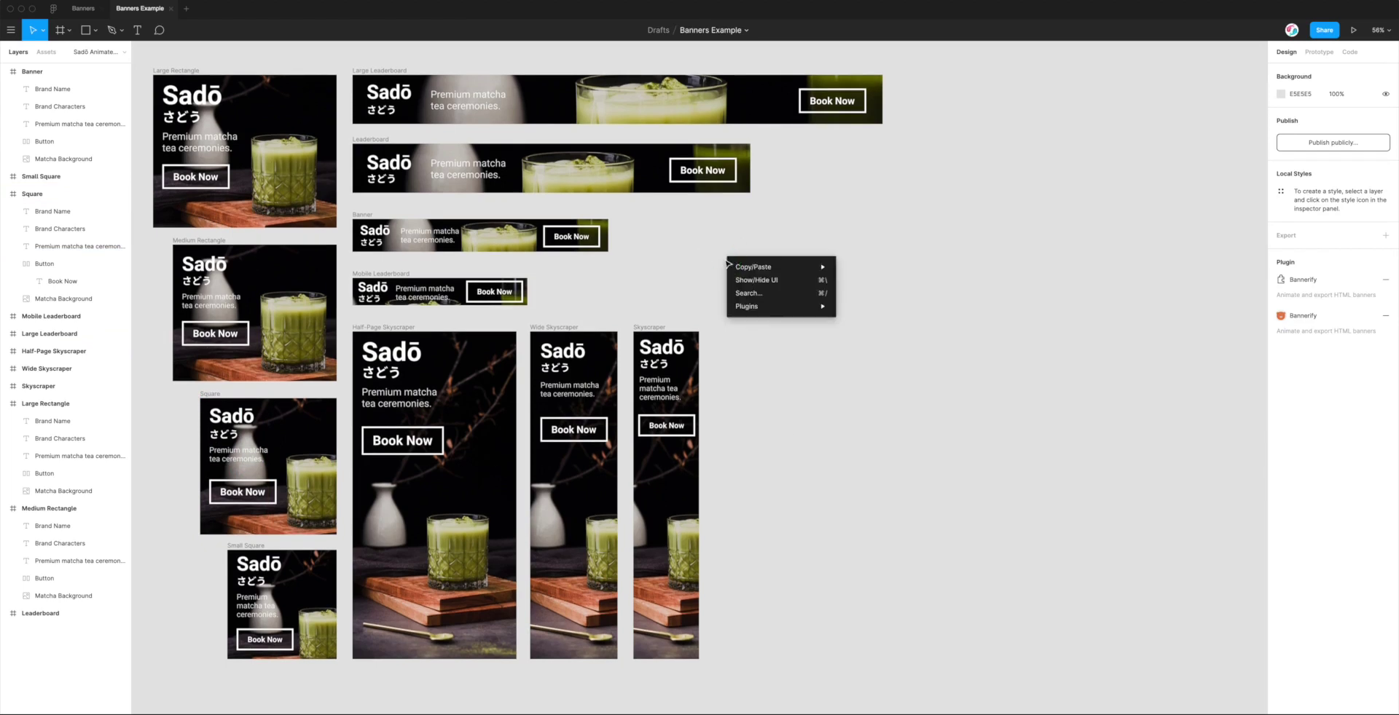
{"action": "mouse_move", "coordinate": [762, 304]}
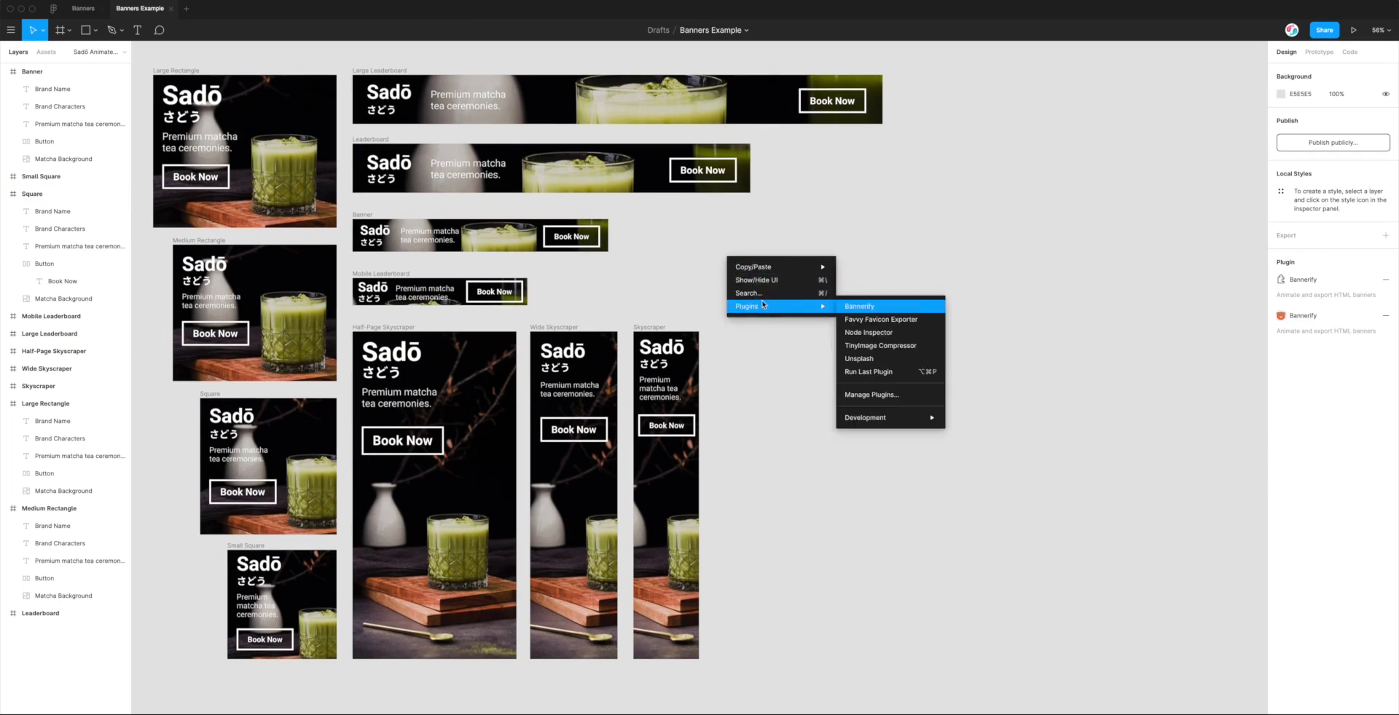
{"action": "left_click", "coordinate": [863, 309]}
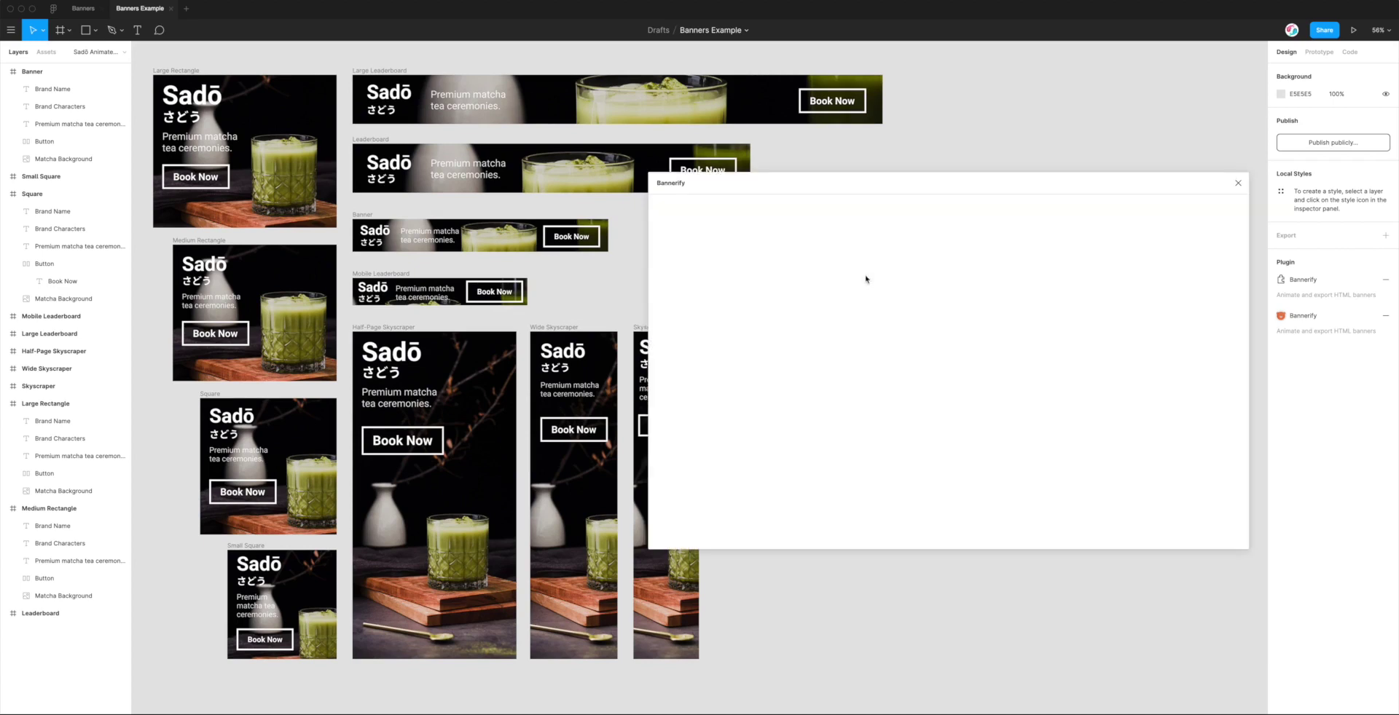
Step: Position the loaded Bannerify window beside the banner frames
{"action": "left_click_drag", "start_coordinate": [853, 186], "coordinate": [914, 204]}
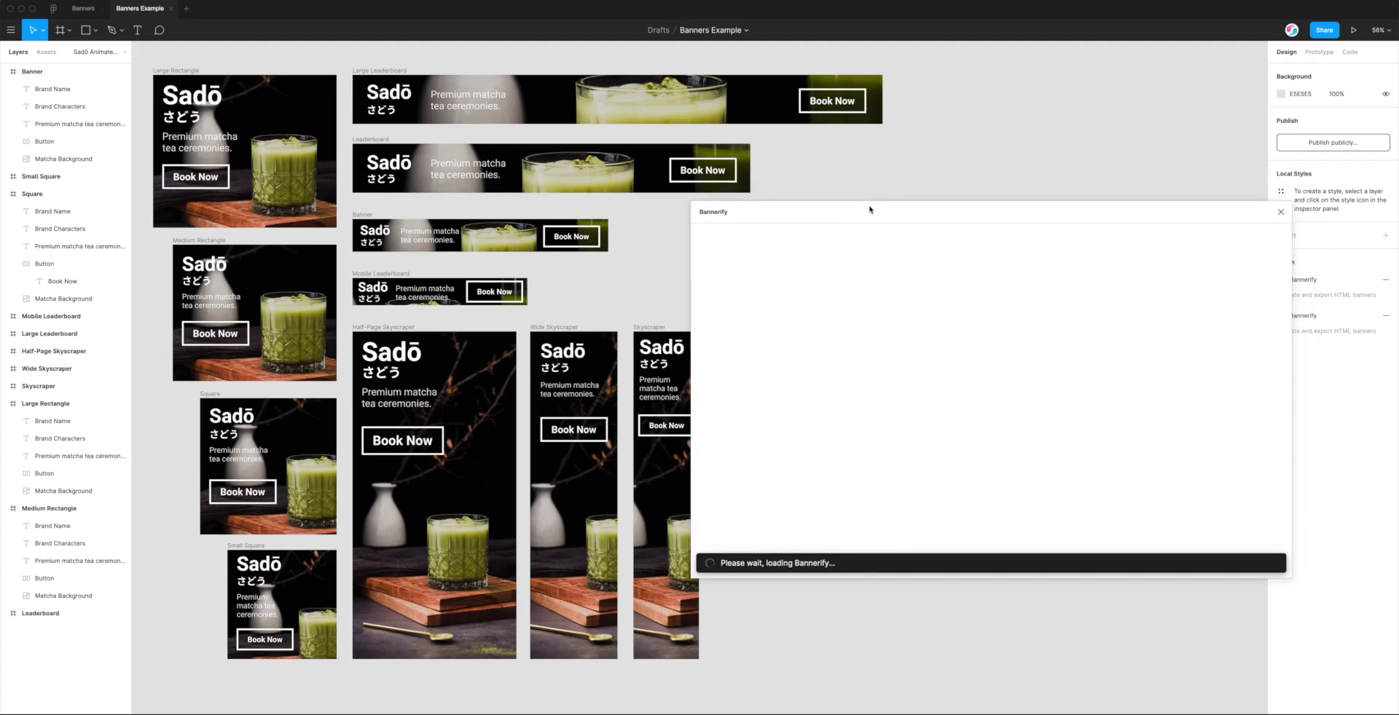
{"action": "left_click", "coordinate": [861, 219]}
{"action": "left_click_drag", "start_coordinate": [860, 219], "coordinate": [829, 248]}
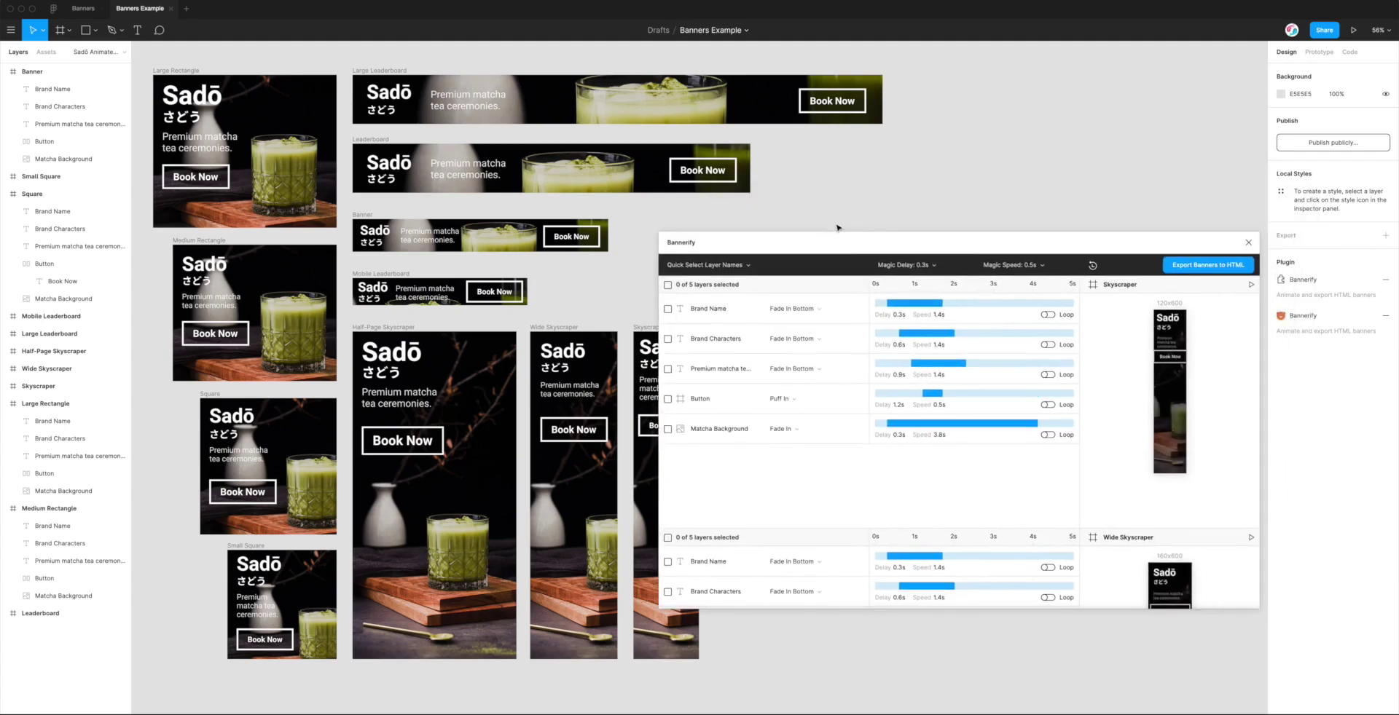
{"action": "scroll", "coordinate": [729, 226], "scroll_direction": "right", "scroll_amount": 3}
{"action": "scroll", "coordinate": [696, 227], "scroll_direction": "right", "scroll_amount": 2}
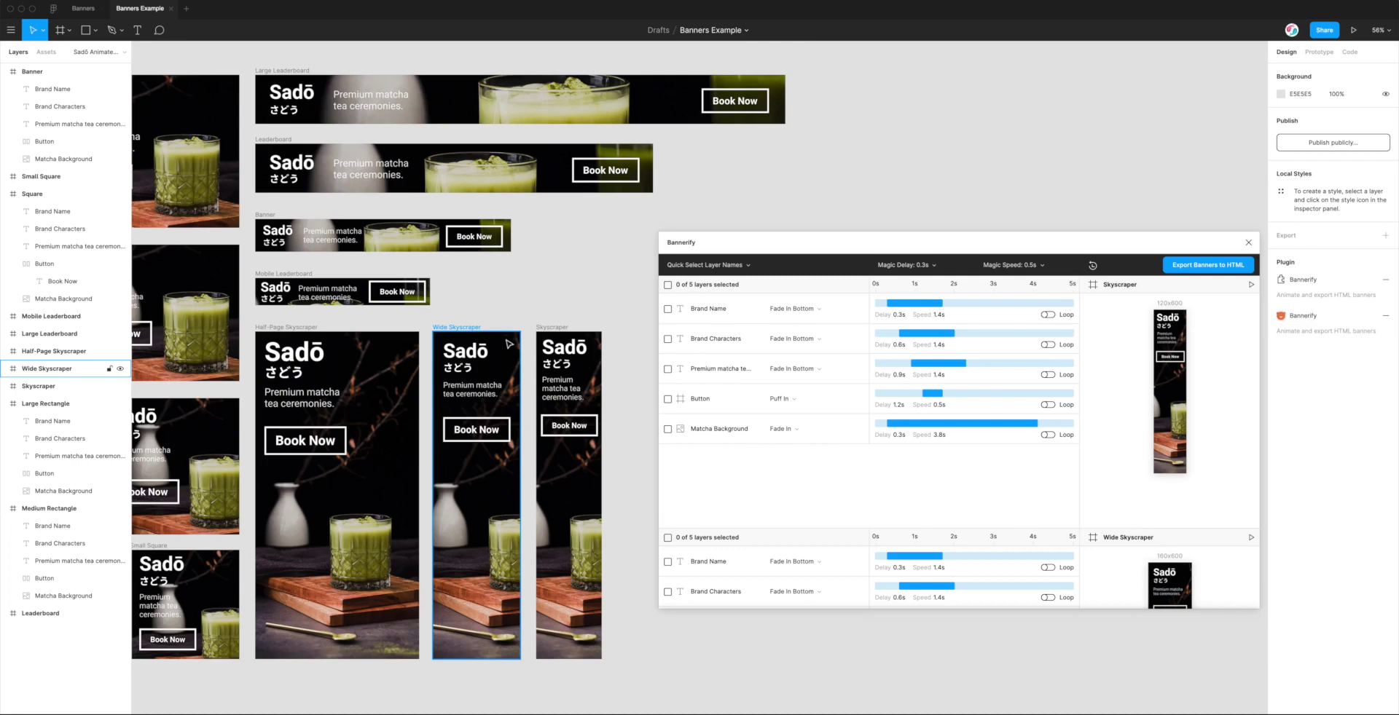
{"action": "left_click_drag", "start_coordinate": [752, 252], "coordinate": [723, 260]}
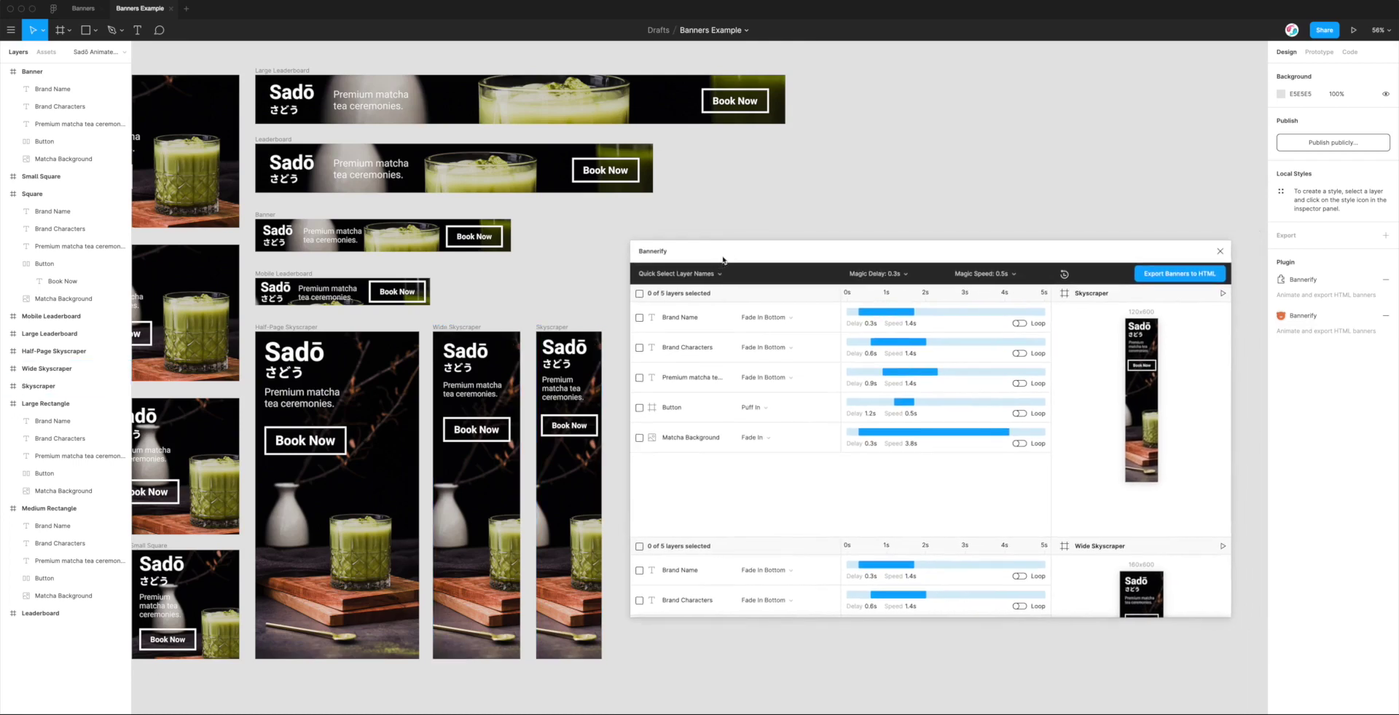
Step: Select the Wide Skyscraper's Sadō, さどう and Book Now layers, then the Half-Page Book Now button
{"action": "left_click", "coordinate": [470, 356]}
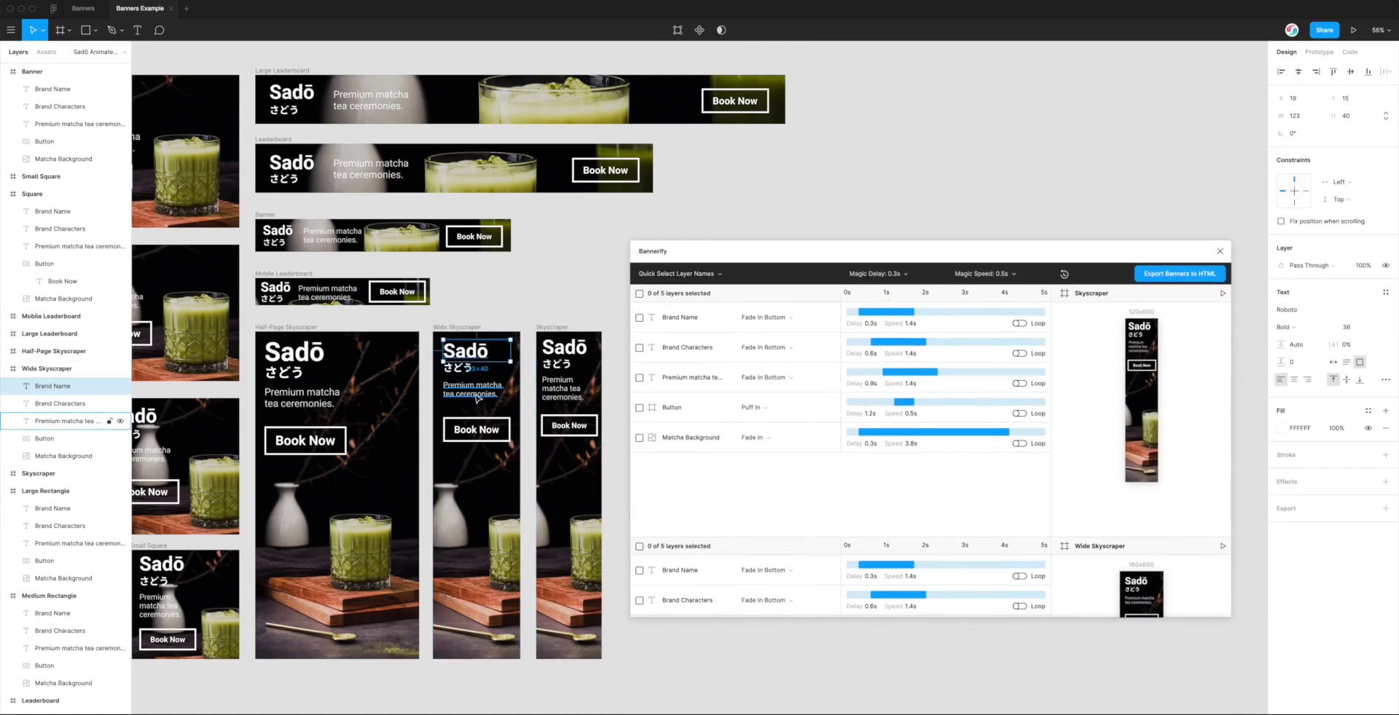
{"action": "left_click", "coordinate": [466, 374]}
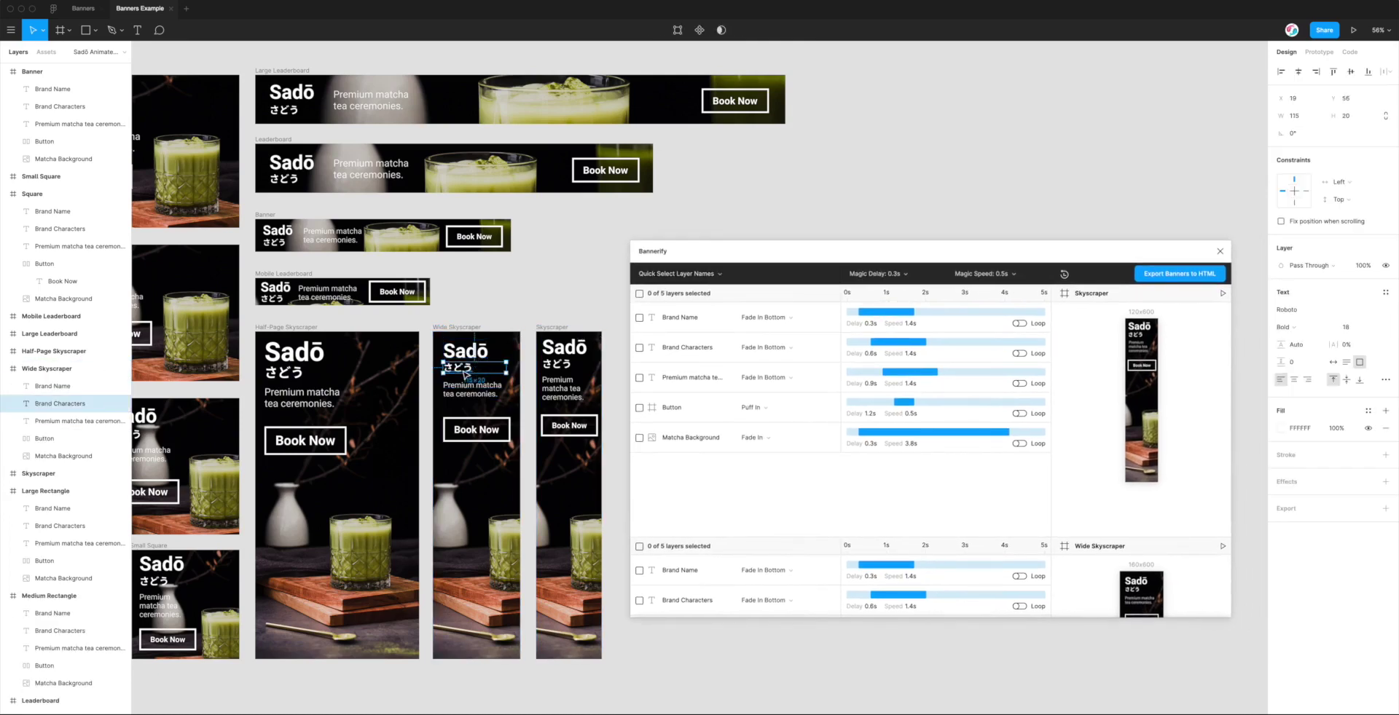
{"action": "left_click", "coordinate": [476, 423]}
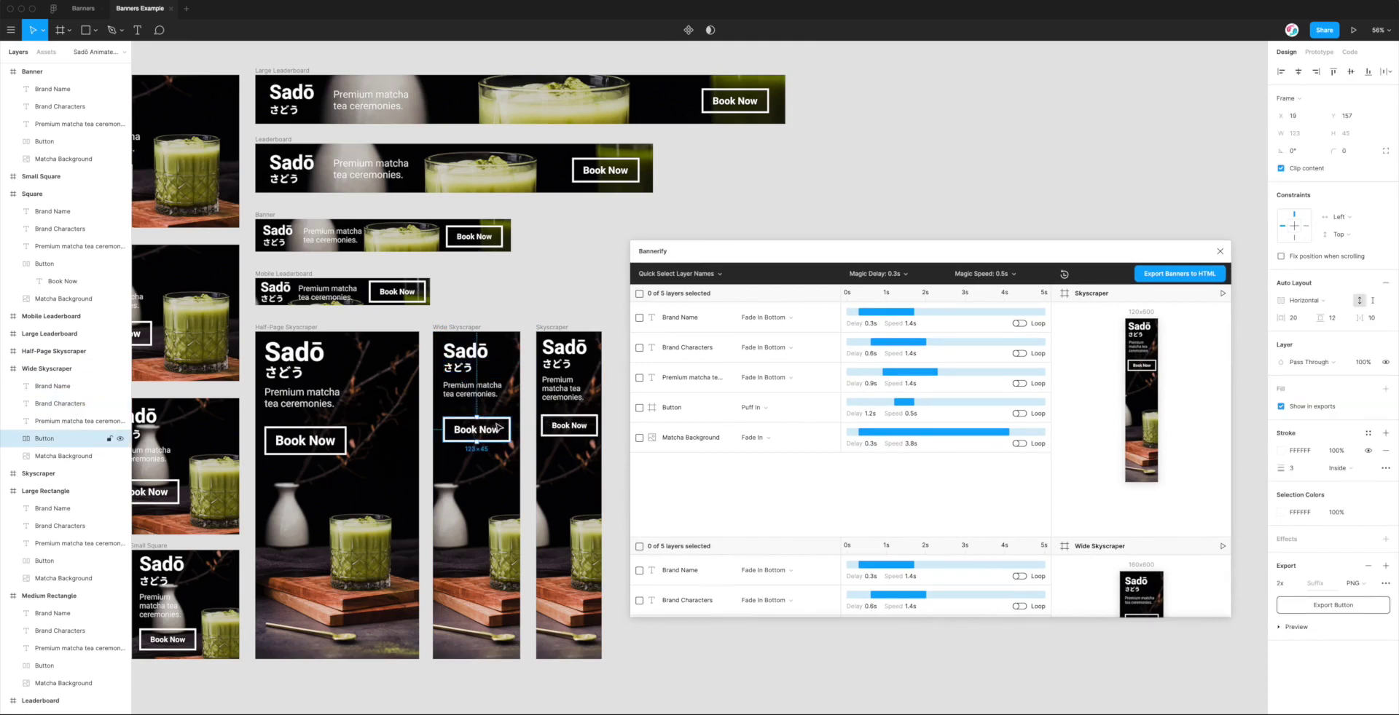
{"action": "left_click", "coordinate": [335, 431]}
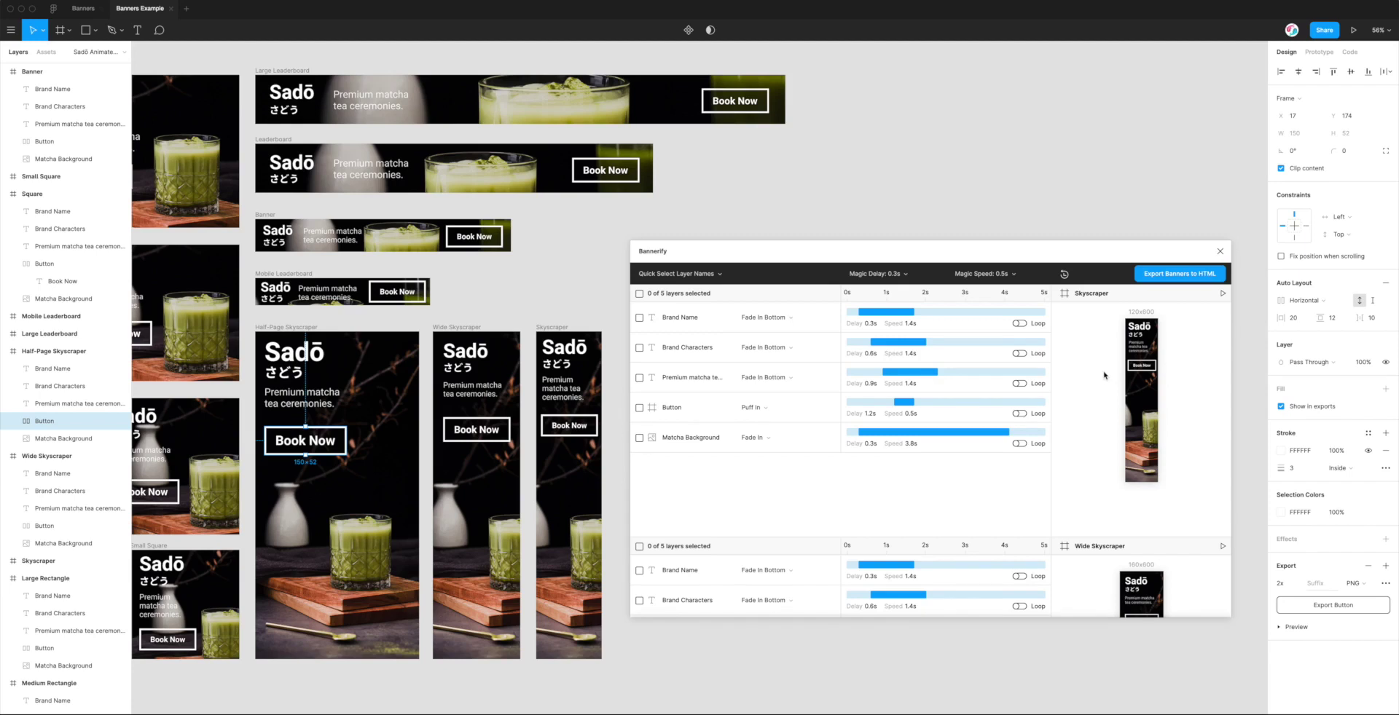
Step: Inspect the Skyscraper banner's tagline layers, then open Bannerify's Export Banners to HTML settings
{"action": "scroll", "coordinate": [1081, 378], "scroll_direction": "down", "scroll_amount": 1}
{"action": "scroll", "coordinate": [1081, 378], "scroll_direction": "up", "scroll_amount": 1}
{"action": "left_click_drag", "start_coordinate": [971, 250], "coordinate": [973, 252]}
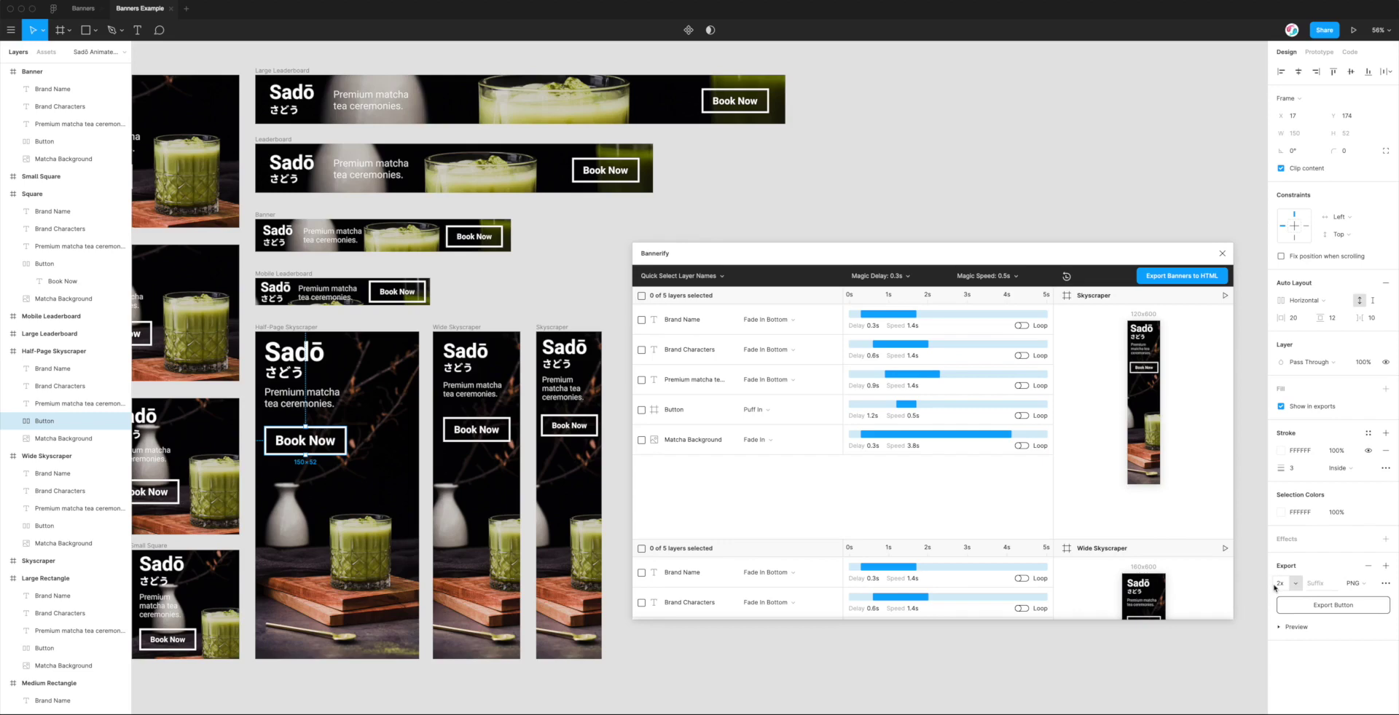
{"action": "left_click", "coordinate": [615, 470]}
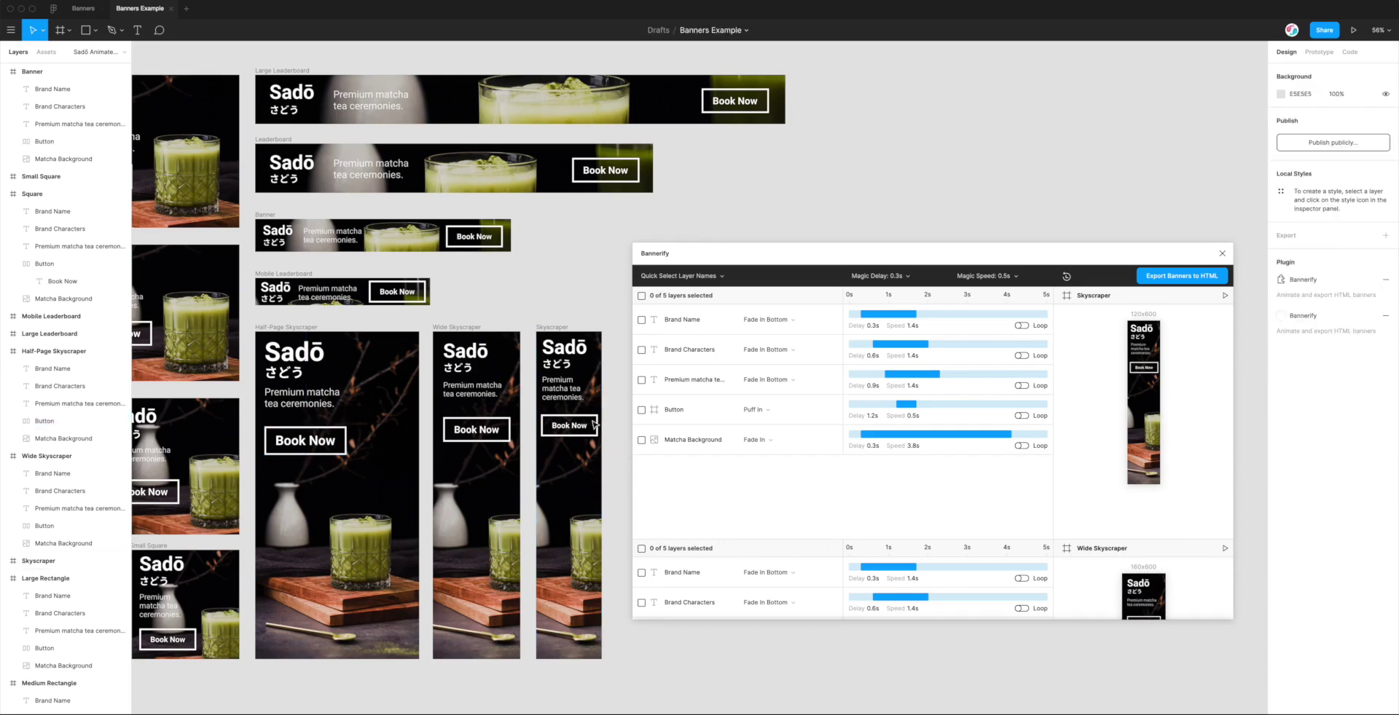
{"action": "left_click", "coordinate": [557, 347]}
{"action": "left_click", "coordinate": [556, 366]}
{"action": "left_click", "coordinate": [562, 386]}
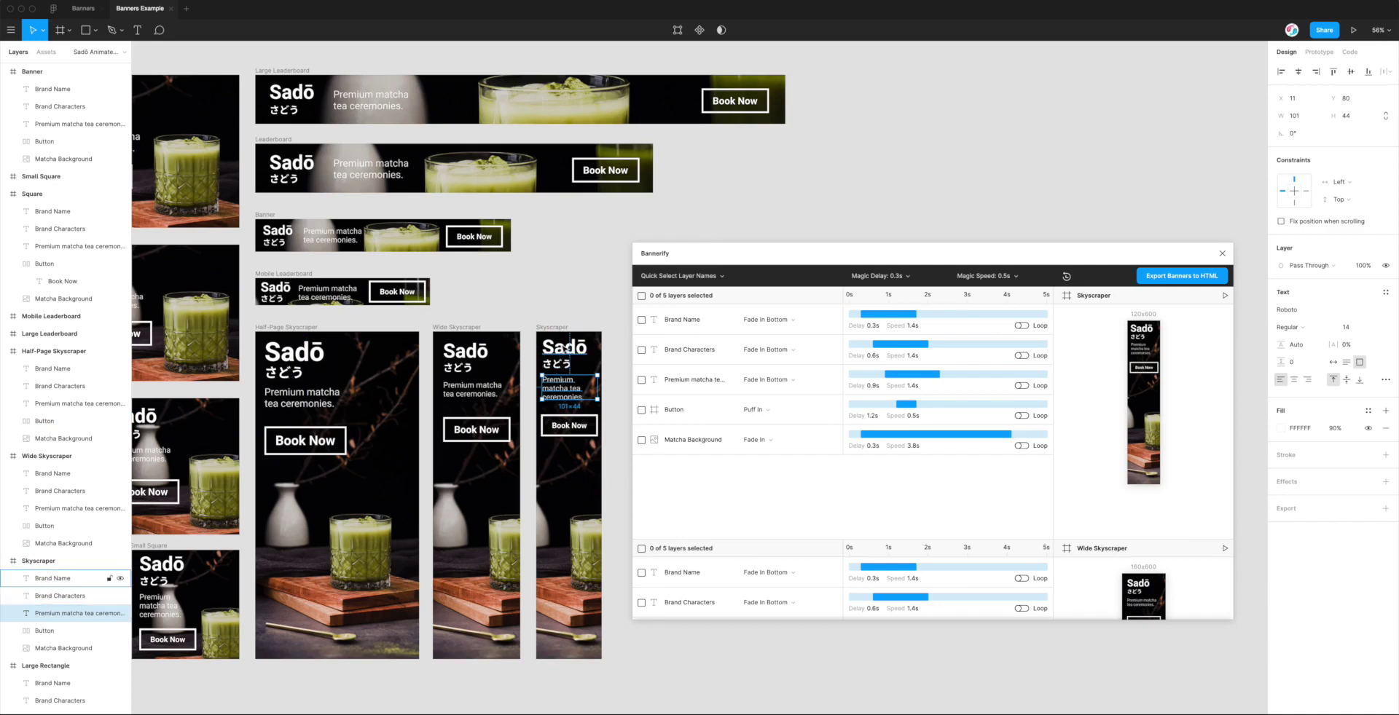
{"action": "left_click", "coordinate": [563, 311]}
{"action": "left_click_drag", "start_coordinate": [857, 267], "coordinate": [860, 250]}
{"action": "left_click", "coordinate": [1182, 269]}
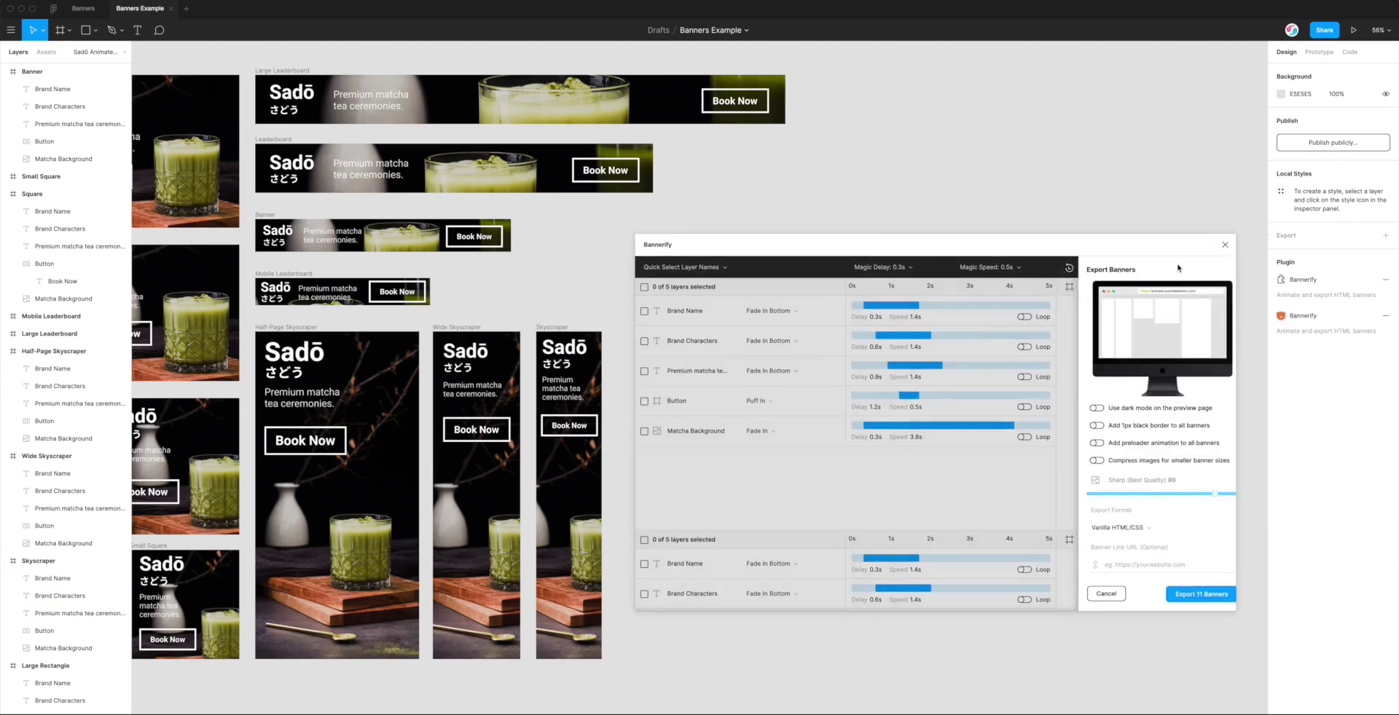
Step: Export 11 banners with dark preview, preloader and images compressed at quality 75, saved to Desktop
{"action": "left_click", "coordinate": [1101, 410]}
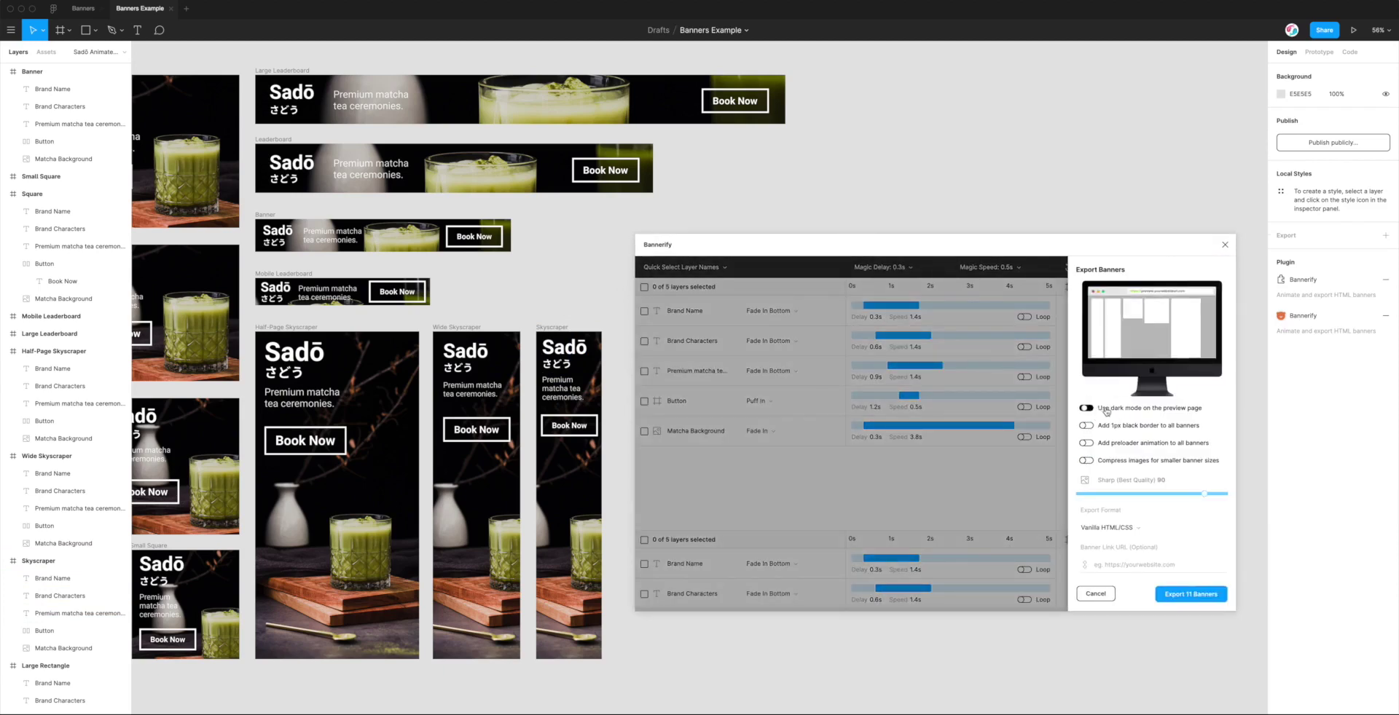
{"action": "left_click", "coordinate": [1115, 445]}
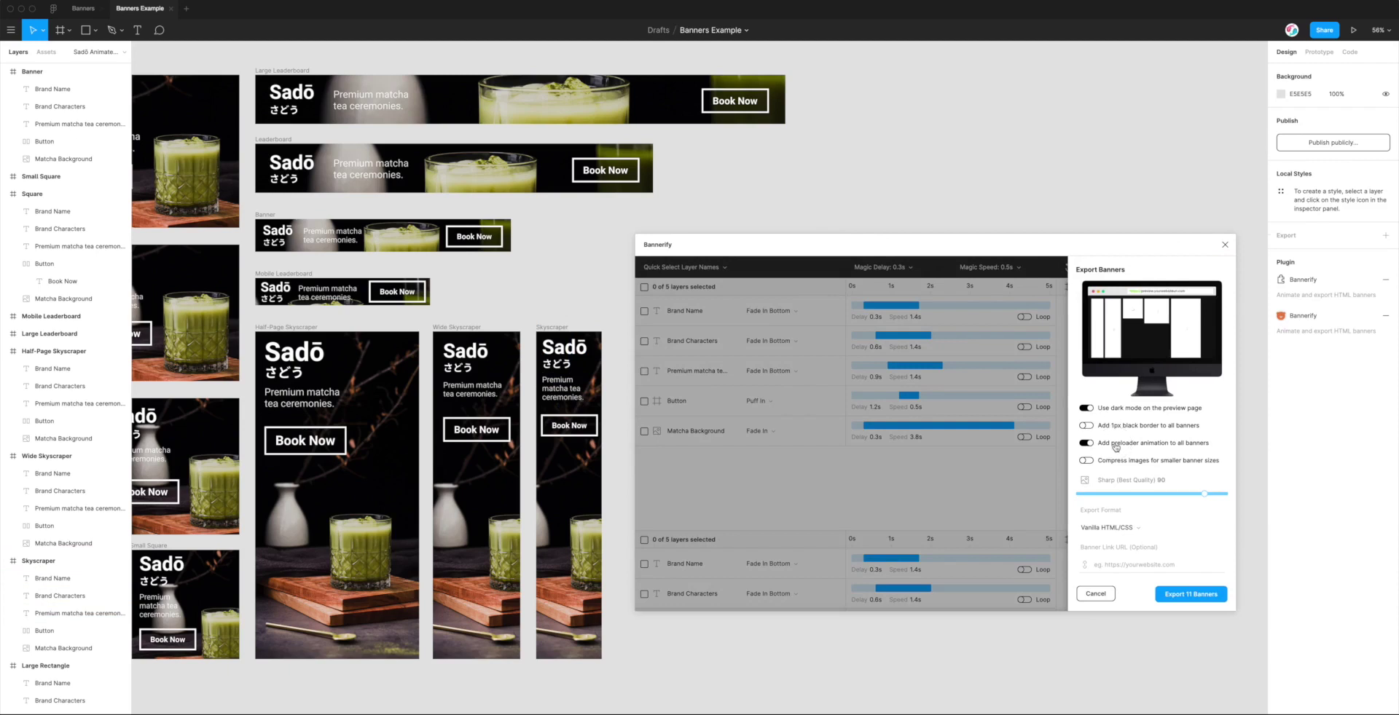
{"action": "left_click", "coordinate": [1131, 463]}
{"action": "mouse_move", "coordinate": [1204, 494]}
{"action": "left_mouse_down"}
{"action": "mouse_move", "coordinate": [1162, 494]}
{"action": "mouse_move", "coordinate": [1183, 494]}
{"action": "left_mouse_up"}
{"action": "left_click_drag", "start_coordinate": [1189, 494], "coordinate": [1205, 494]}
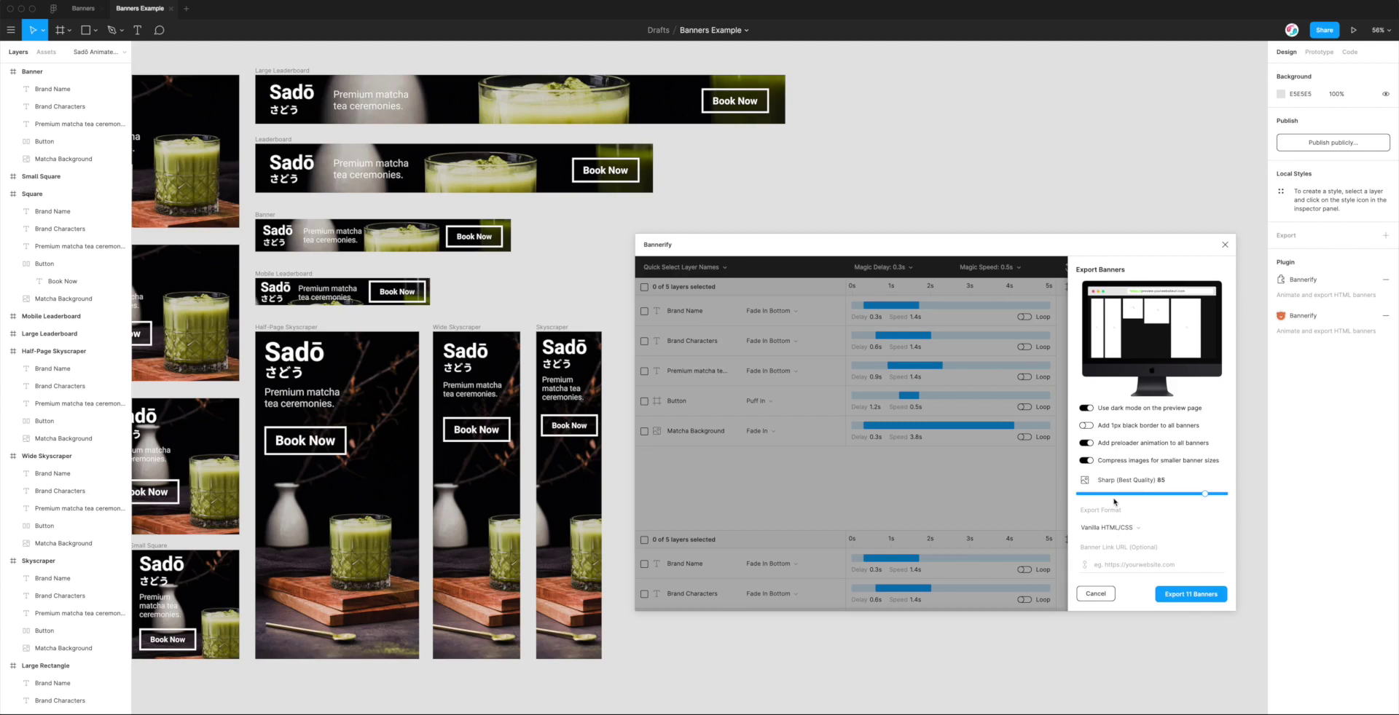
{"action": "left_click", "coordinate": [1182, 601]}
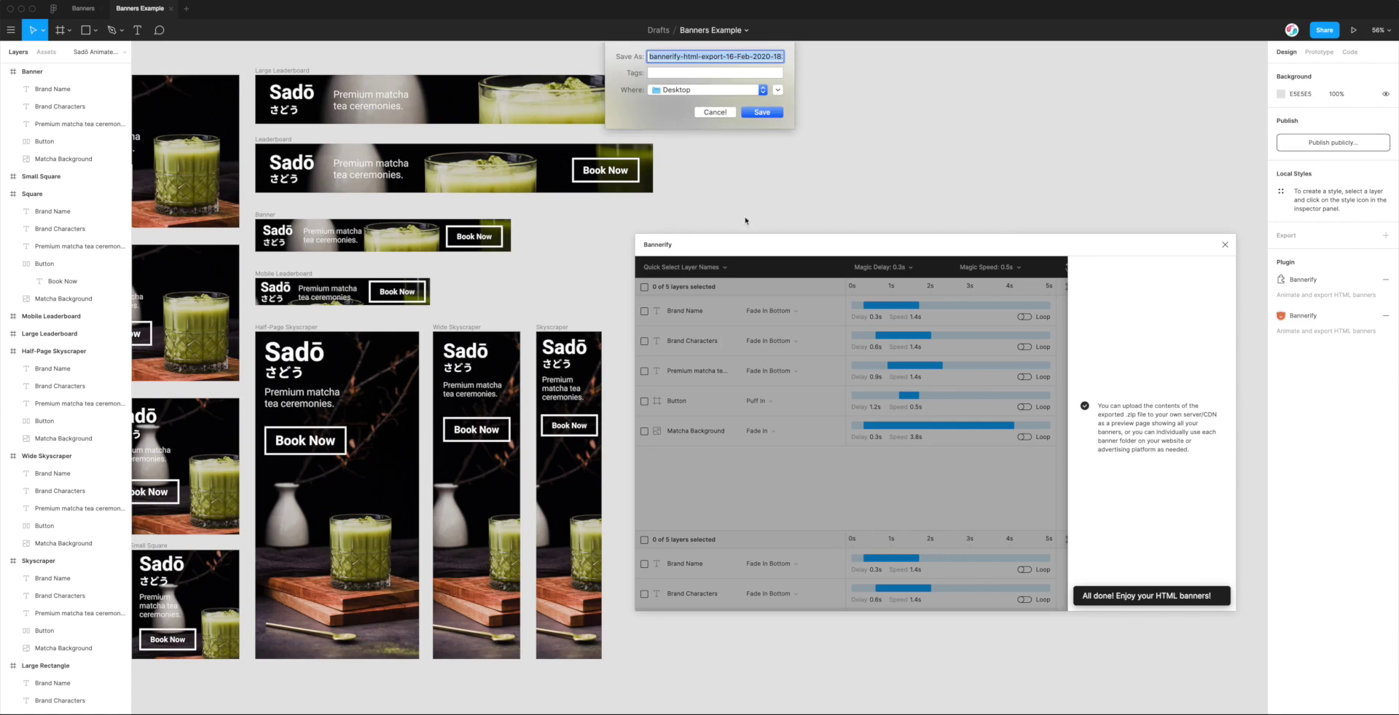
{"action": "left_click", "coordinate": [762, 112]}
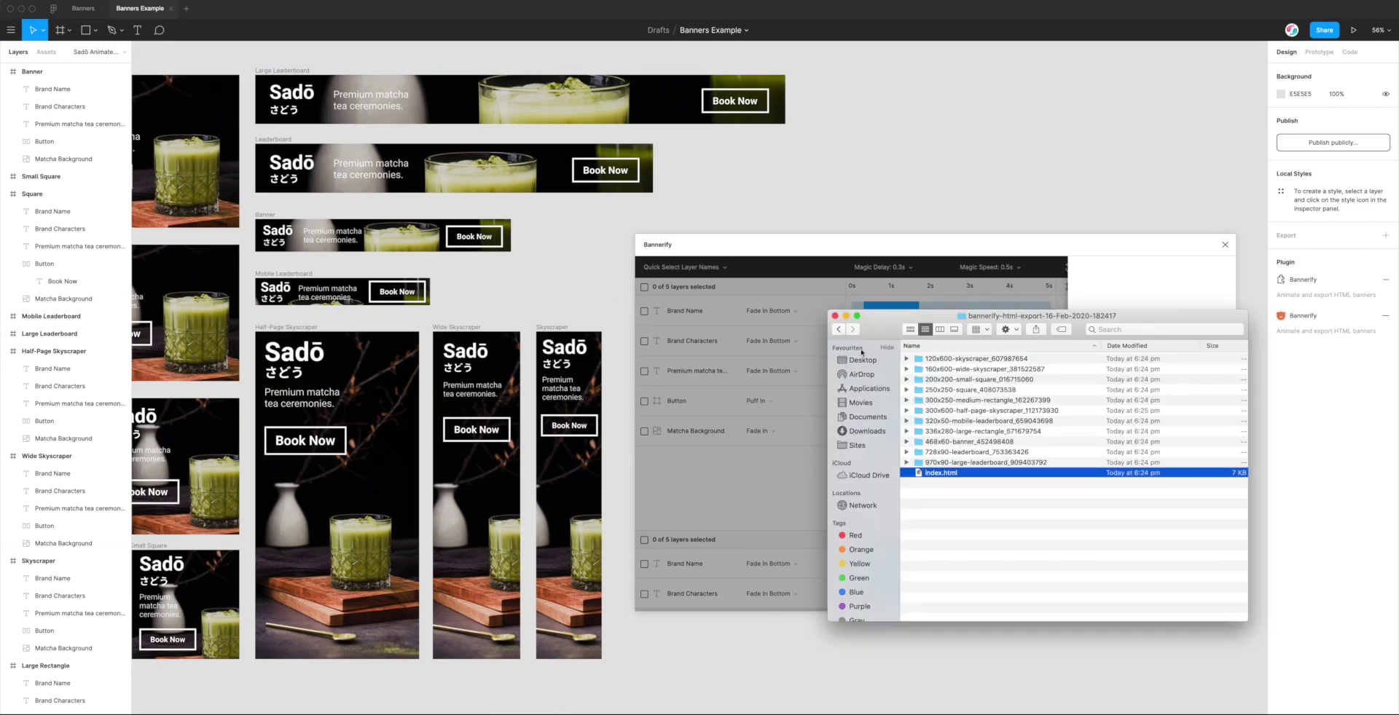
Step: Find the newest 183205 export zip on the Desktop, widening names to compare it with 182417
{"action": "left_click", "coordinate": [862, 361]}
{"action": "left_click", "coordinate": [835, 364]}
{"action": "scroll", "coordinate": [835, 364], "scroll_direction": "right", "scroll_amount": 3}
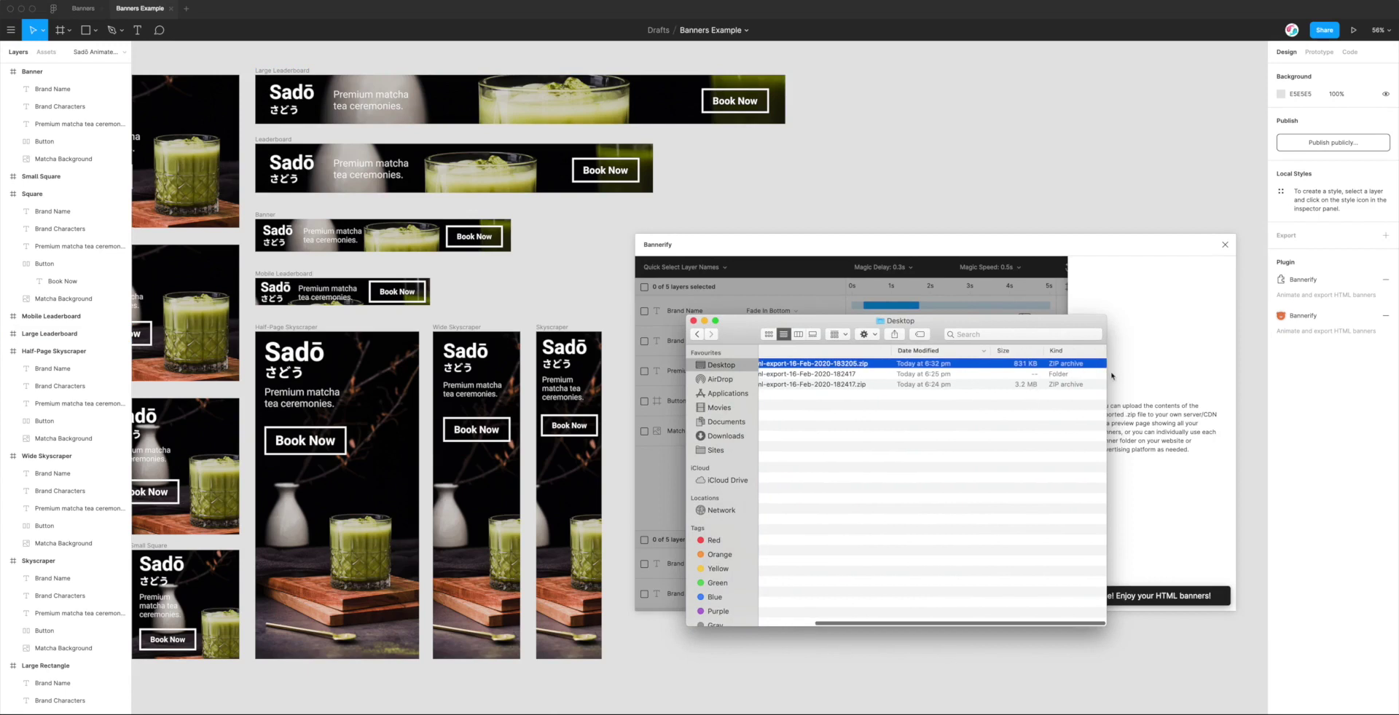
{"action": "left_click_drag", "start_coordinate": [1106, 373], "coordinate": [1200, 377]}
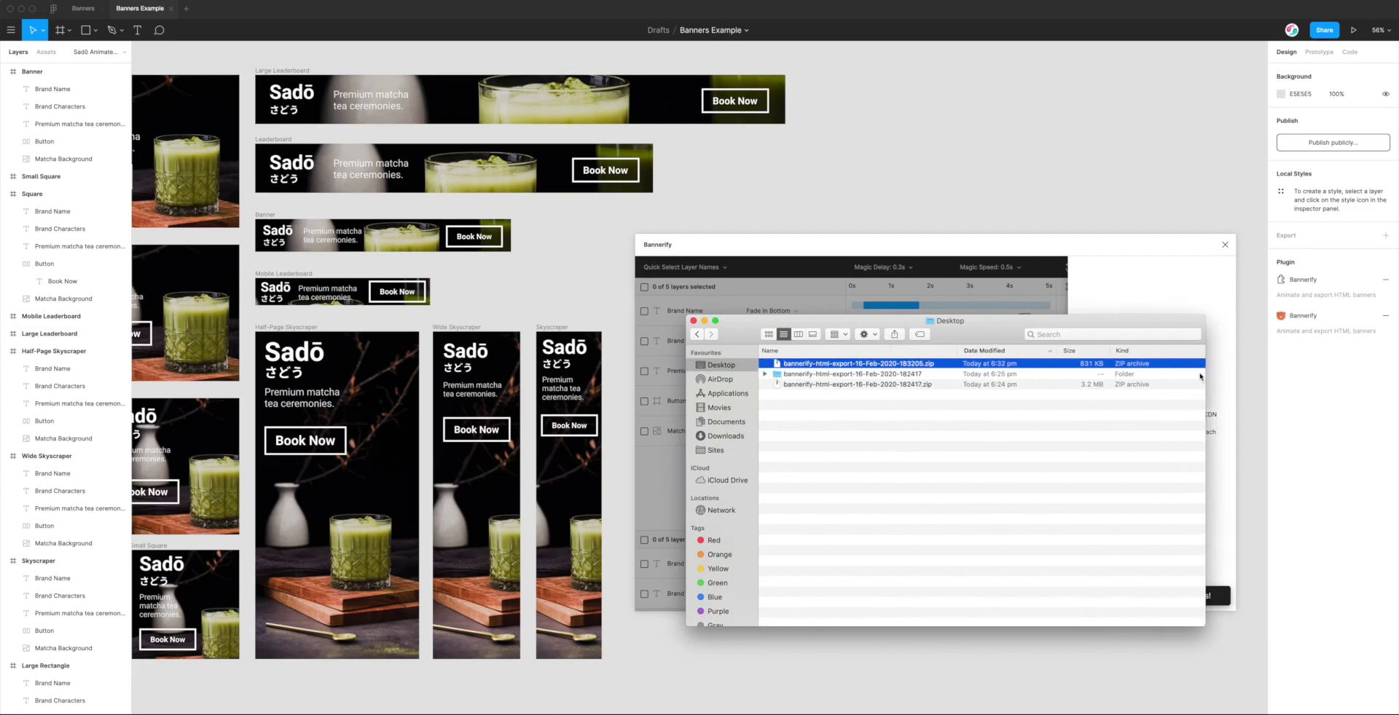
{"action": "left_click", "coordinate": [1085, 385]}
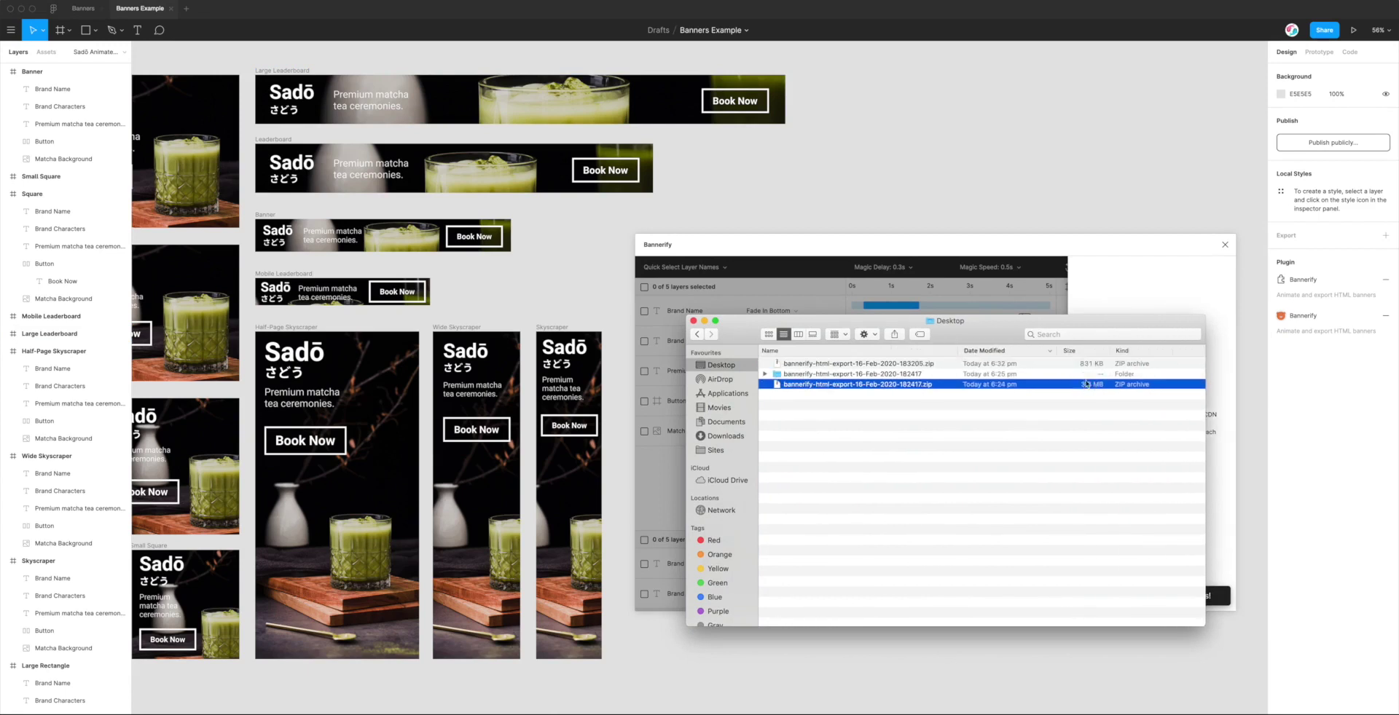
{"action": "left_click", "coordinate": [1089, 365]}
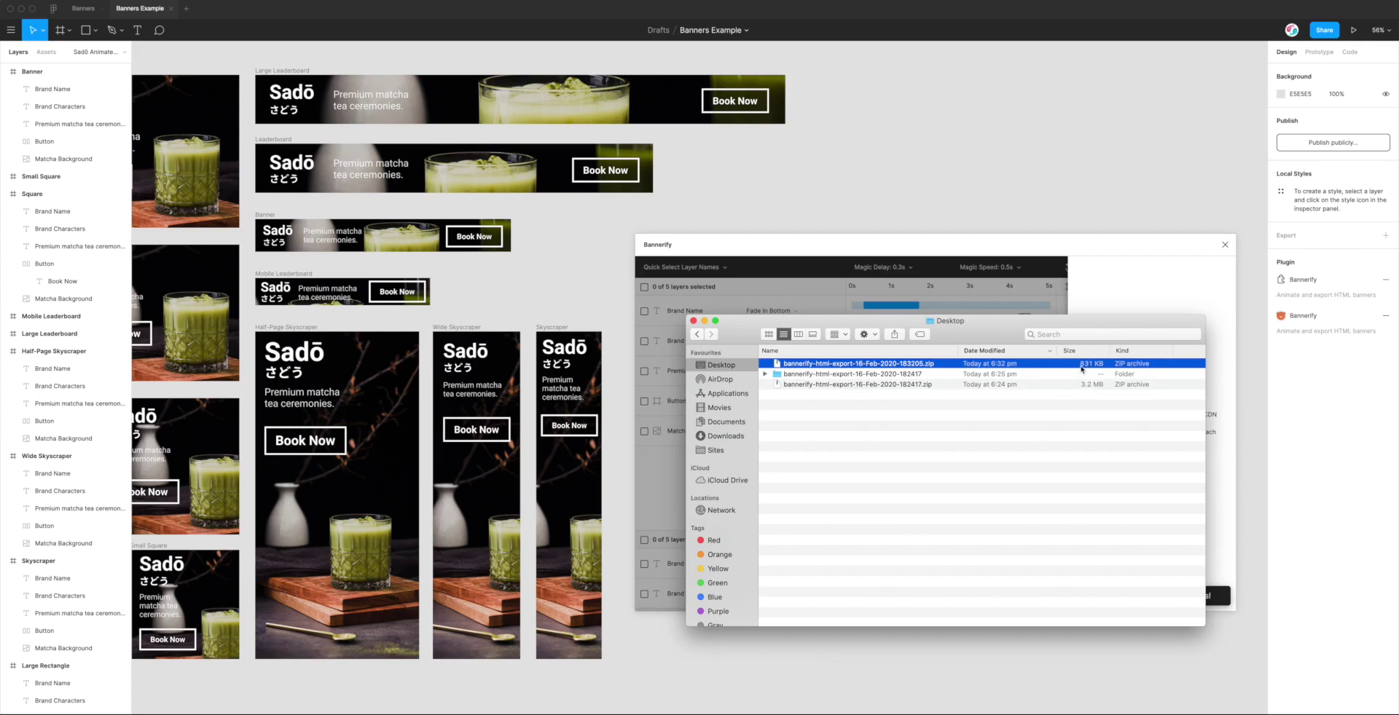
Step: Unzip the 183205 archive, open its extracted folder and select index.html
{"action": "left_click_drag", "start_coordinate": [1097, 329], "coordinate": [908, 357]}
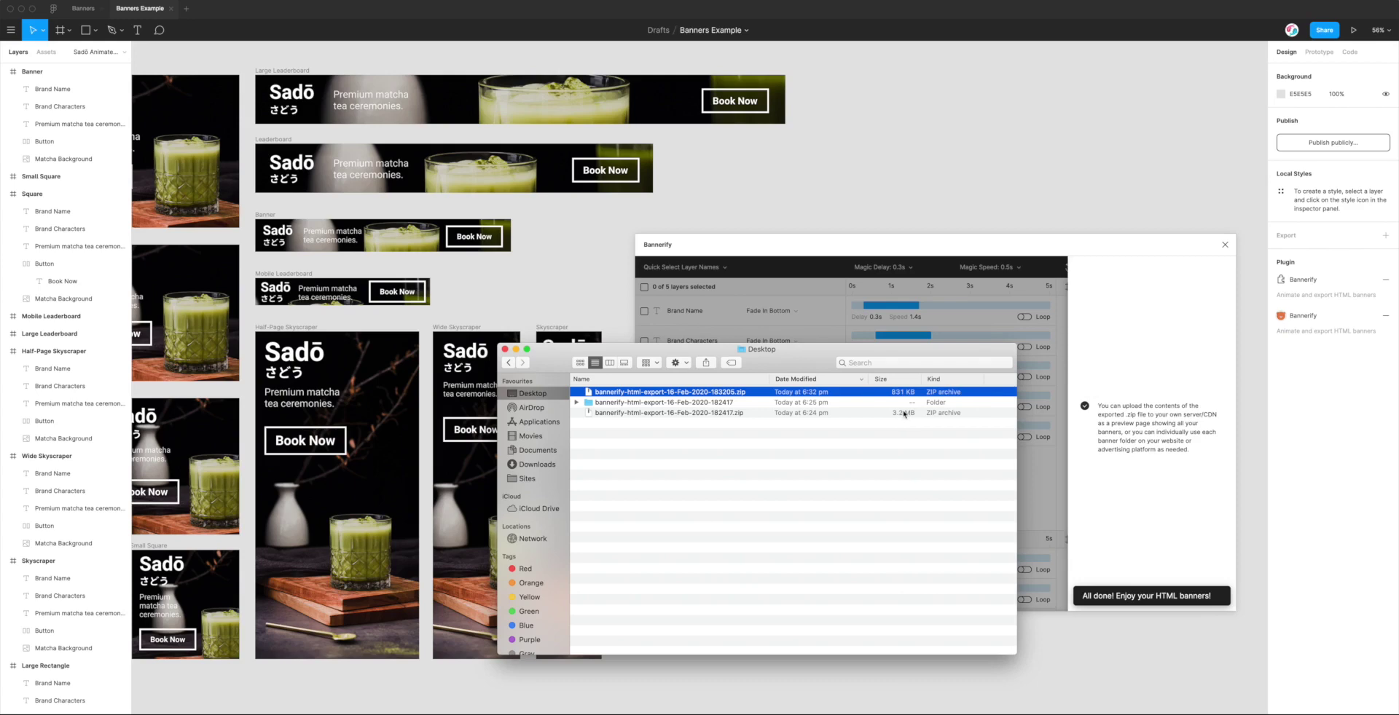
{"action": "double_click", "coordinate": [663, 394]}
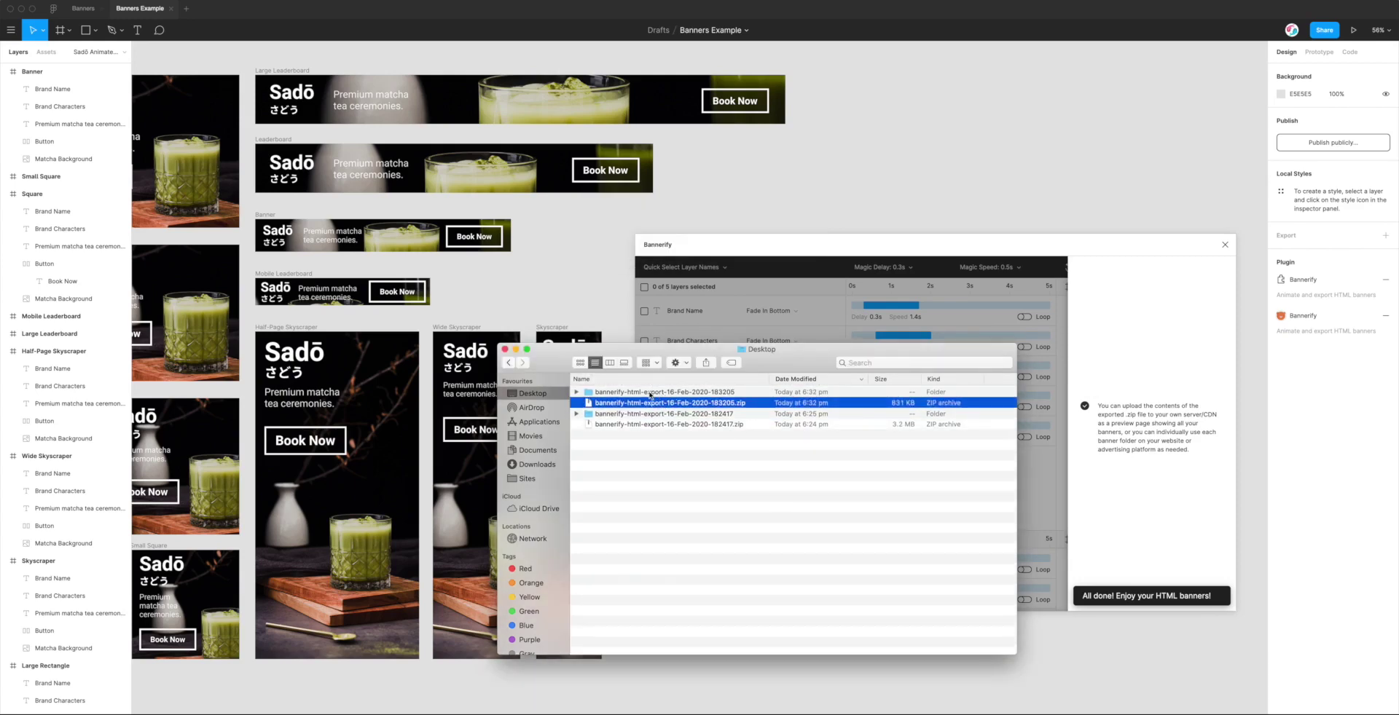
{"action": "double_click", "coordinate": [638, 394]}
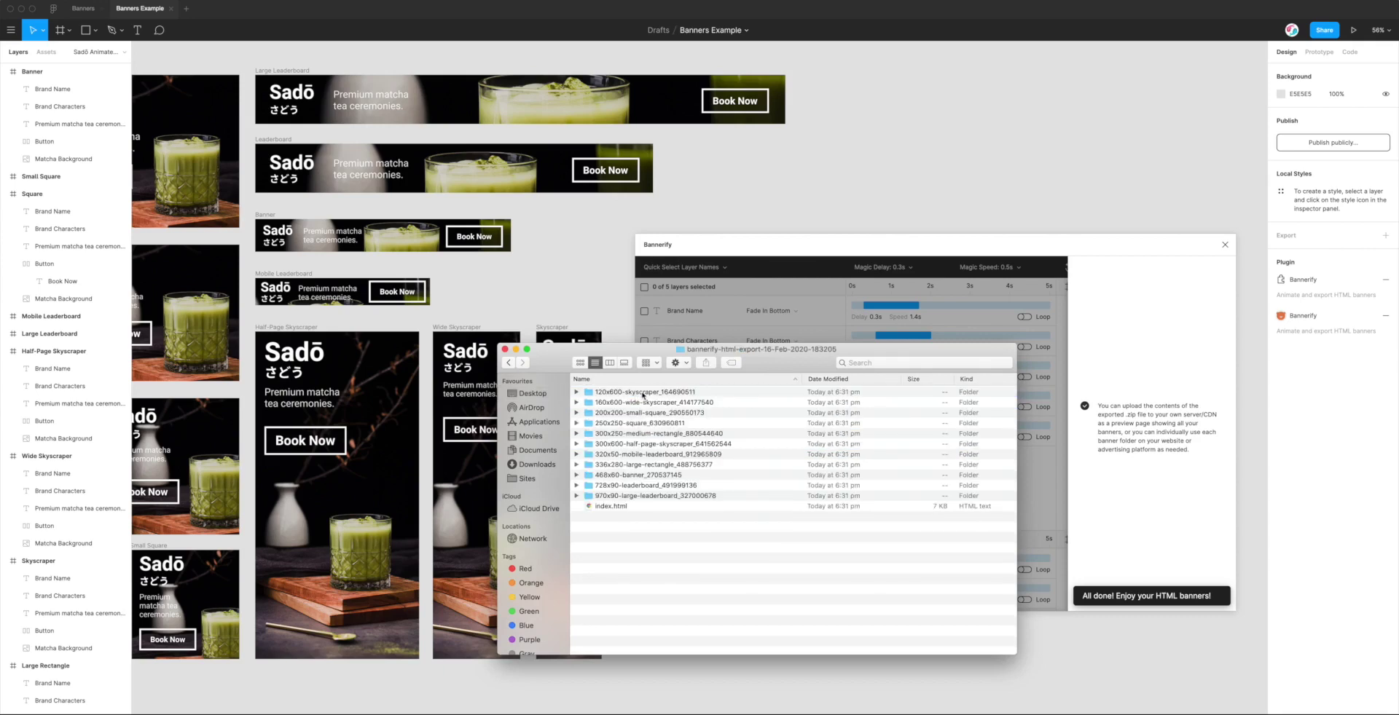
{"action": "left_click", "coordinate": [612, 507]}
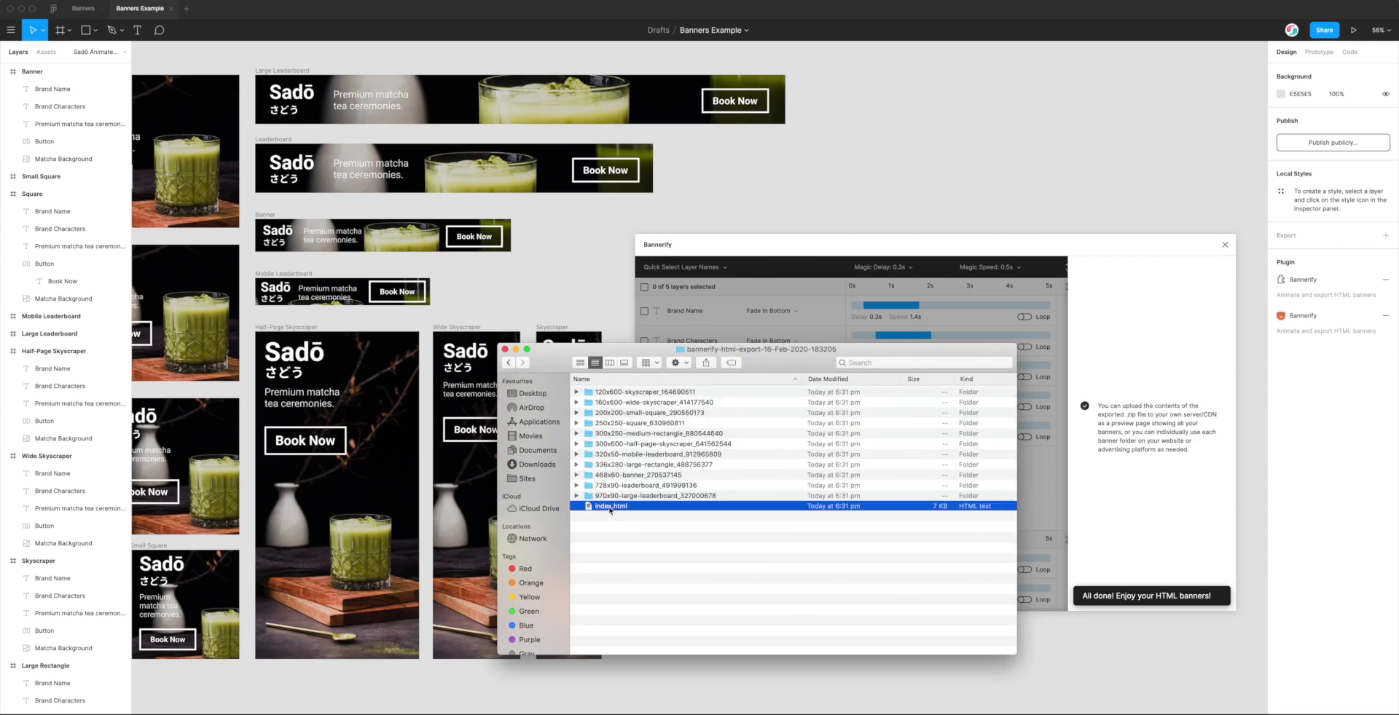
Step: View index.html in Chrome, reload it, replay the banner animations and resize the window
{"action": "double_click", "coordinate": [604, 508]}
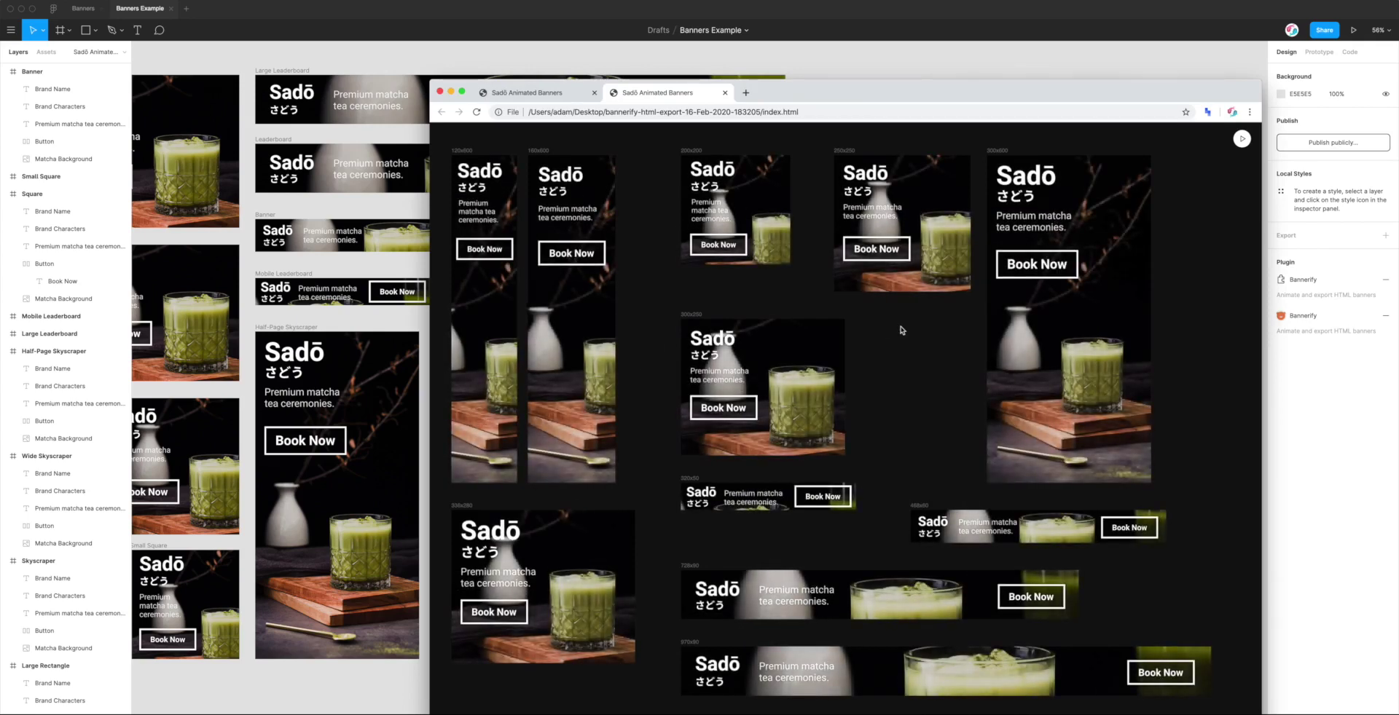
{"action": "left_click_drag", "start_coordinate": [815, 94], "coordinate": [834, 95]}
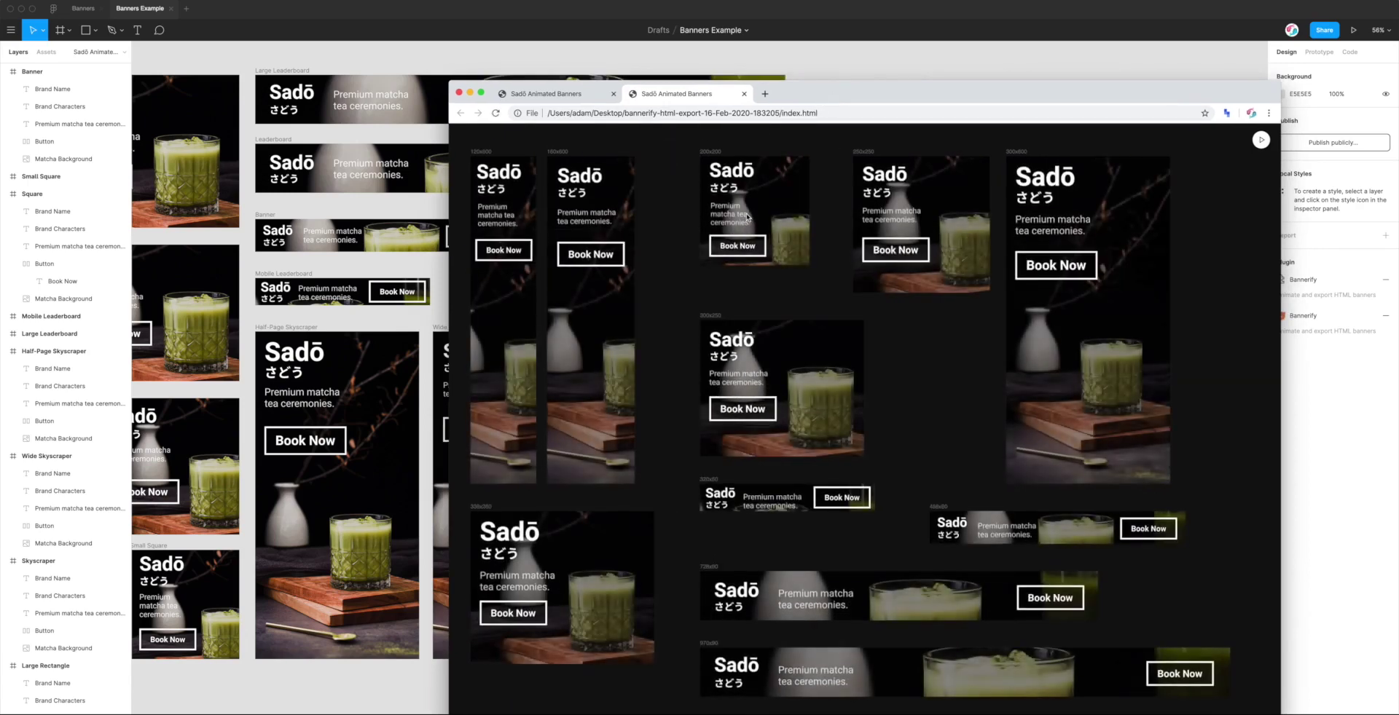
{"action": "key", "text": "super+r"}
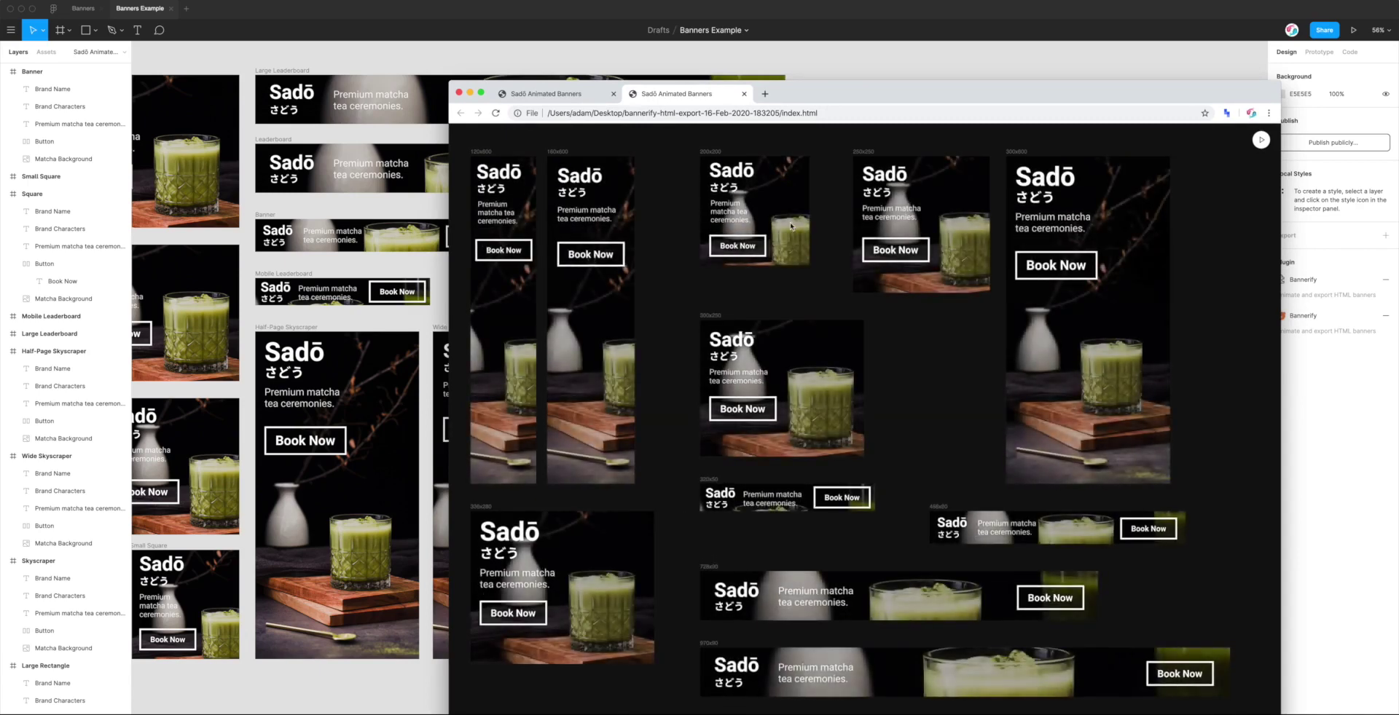
{"action": "left_click", "coordinate": [1261, 140]}
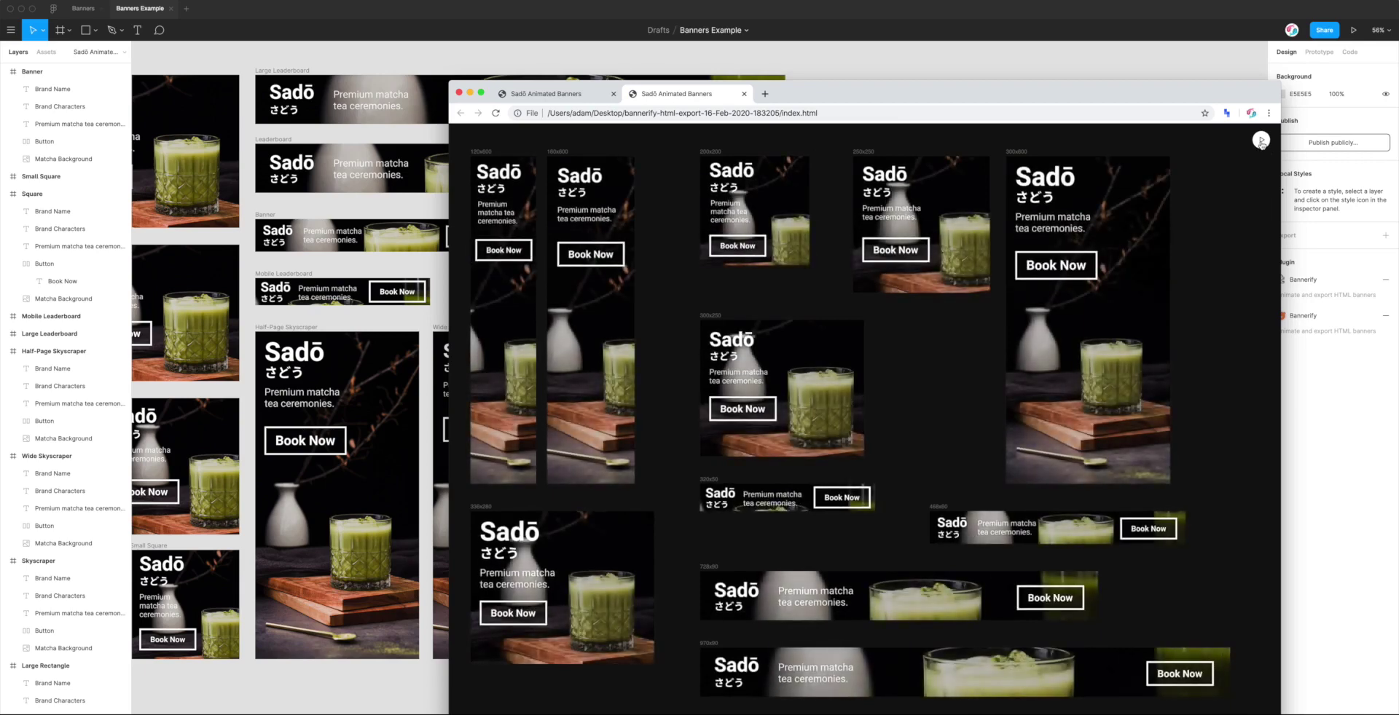
{"action": "left_click", "coordinate": [1261, 140]}
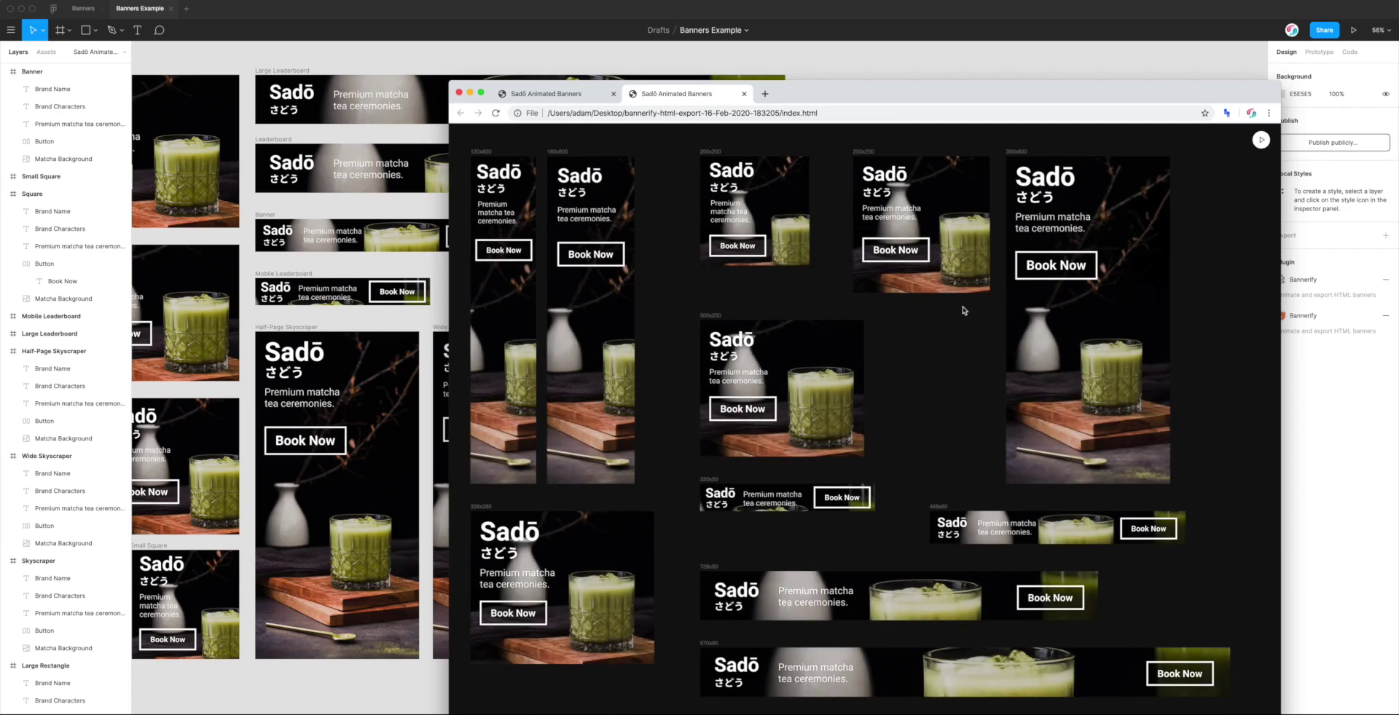
{"action": "mouse_move", "coordinate": [1281, 189]}
{"action": "left_mouse_down"}
{"action": "mouse_move", "coordinate": [890, 188]}
{"action": "mouse_move", "coordinate": [1294, 192]}
{"action": "left_mouse_up"}
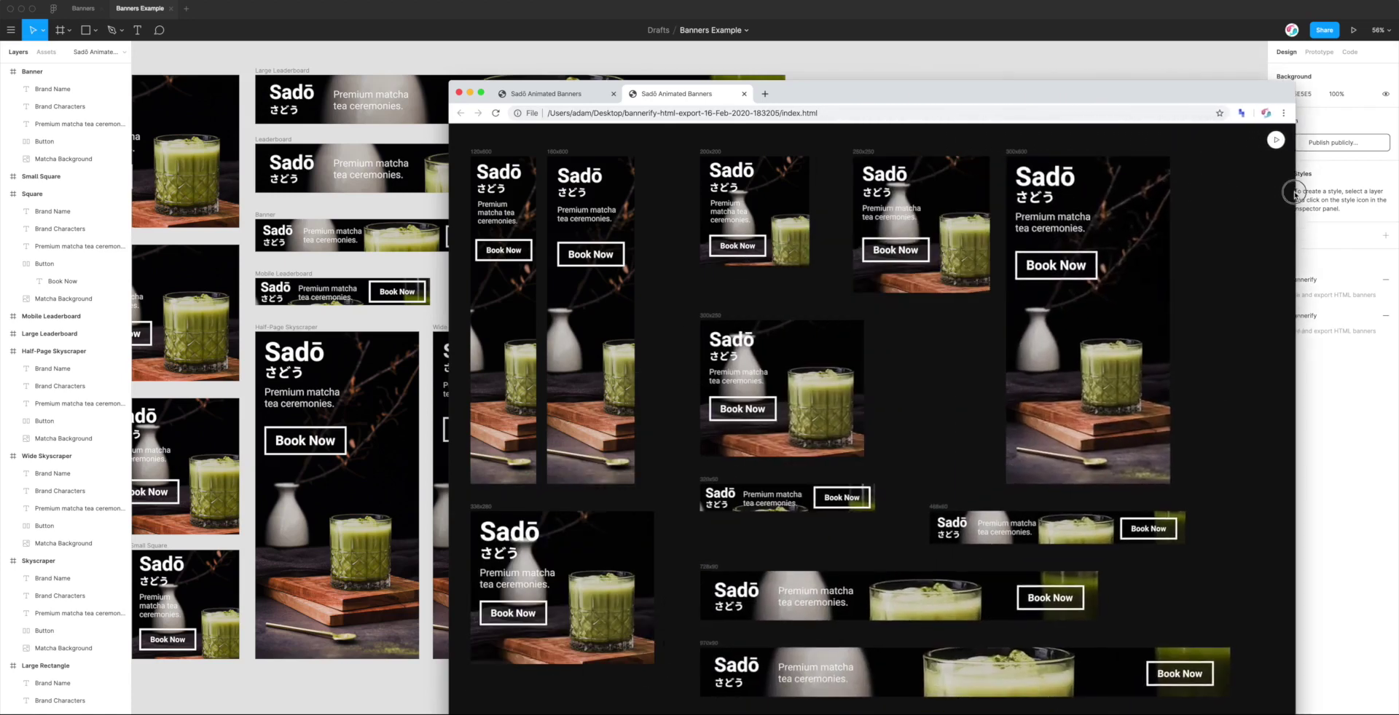
{"action": "left_click_drag", "start_coordinate": [1055, 100], "coordinate": [1014, 85]}
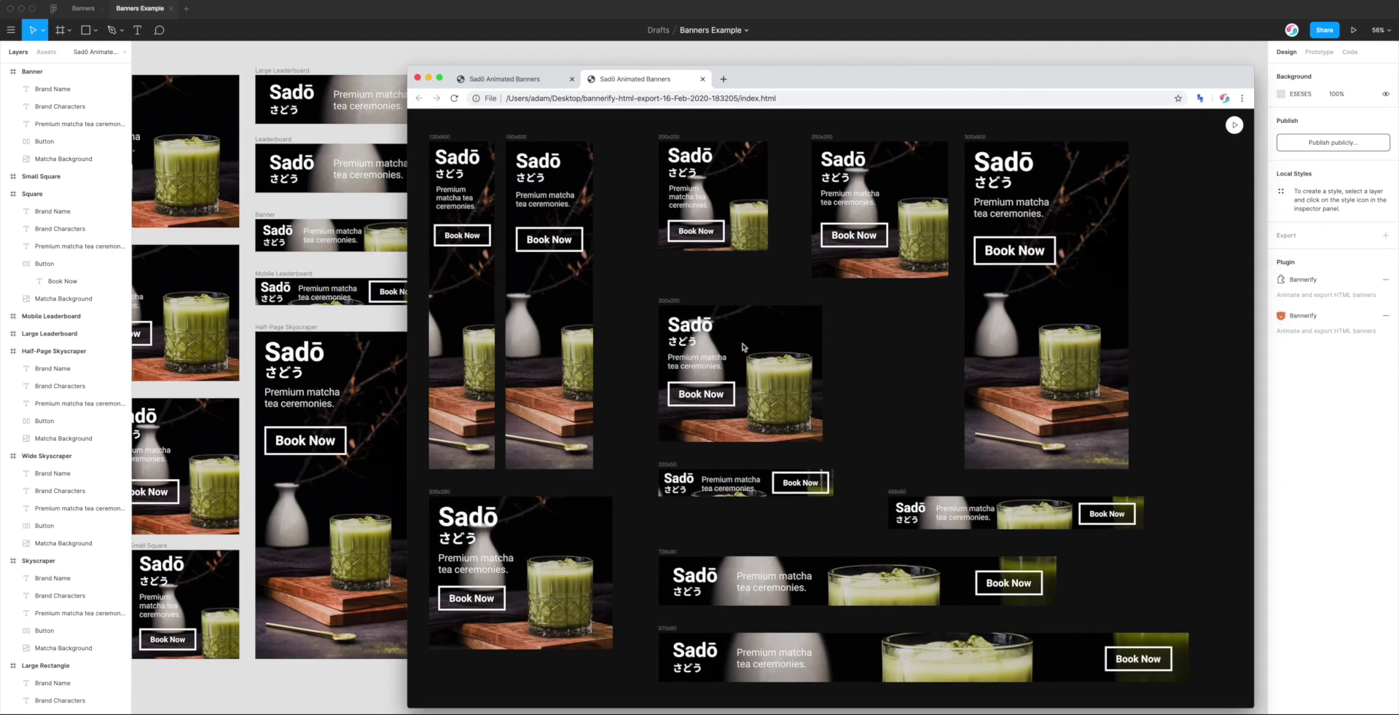
Step: Flip between the 182417 and 183205 preview tabs, replaying the banner animations to compare them
{"action": "left_click", "coordinate": [504, 80]}
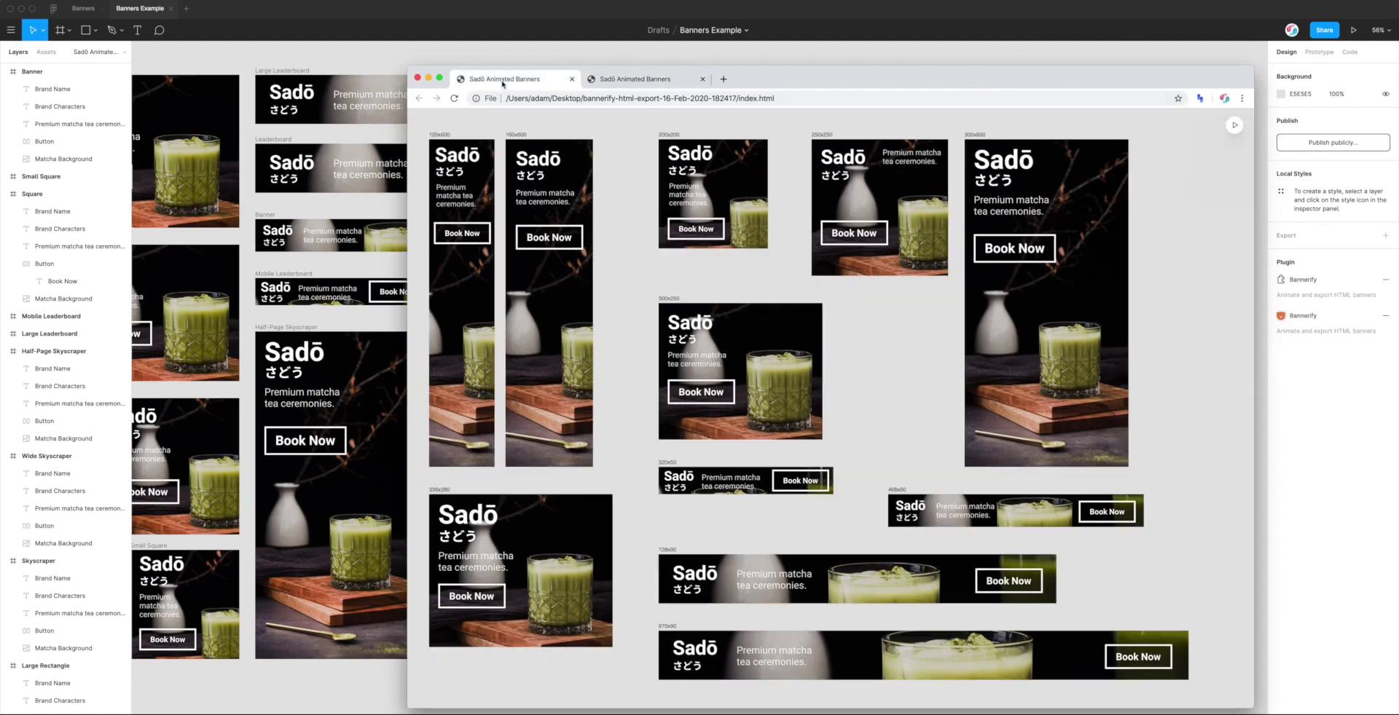
{"action": "left_click", "coordinate": [635, 80]}
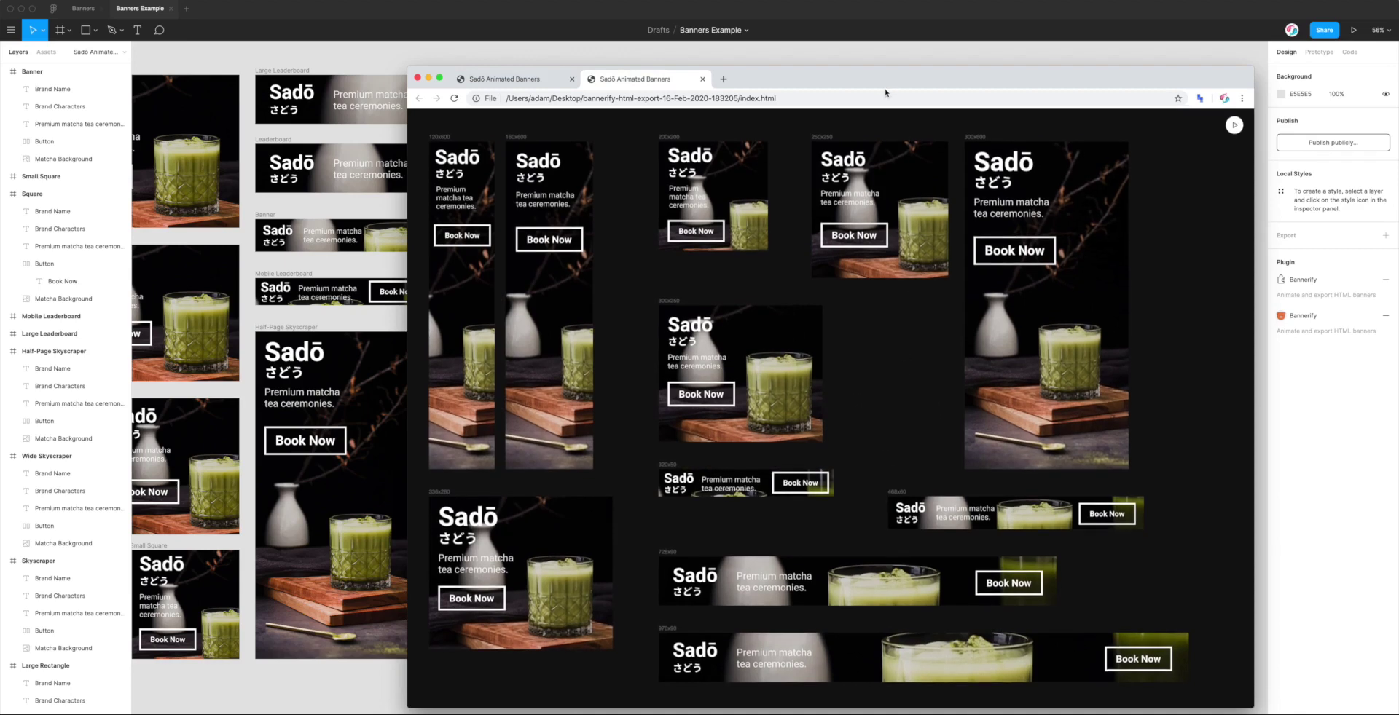
{"action": "left_click_drag", "start_coordinate": [885, 92], "coordinate": [858, 79]}
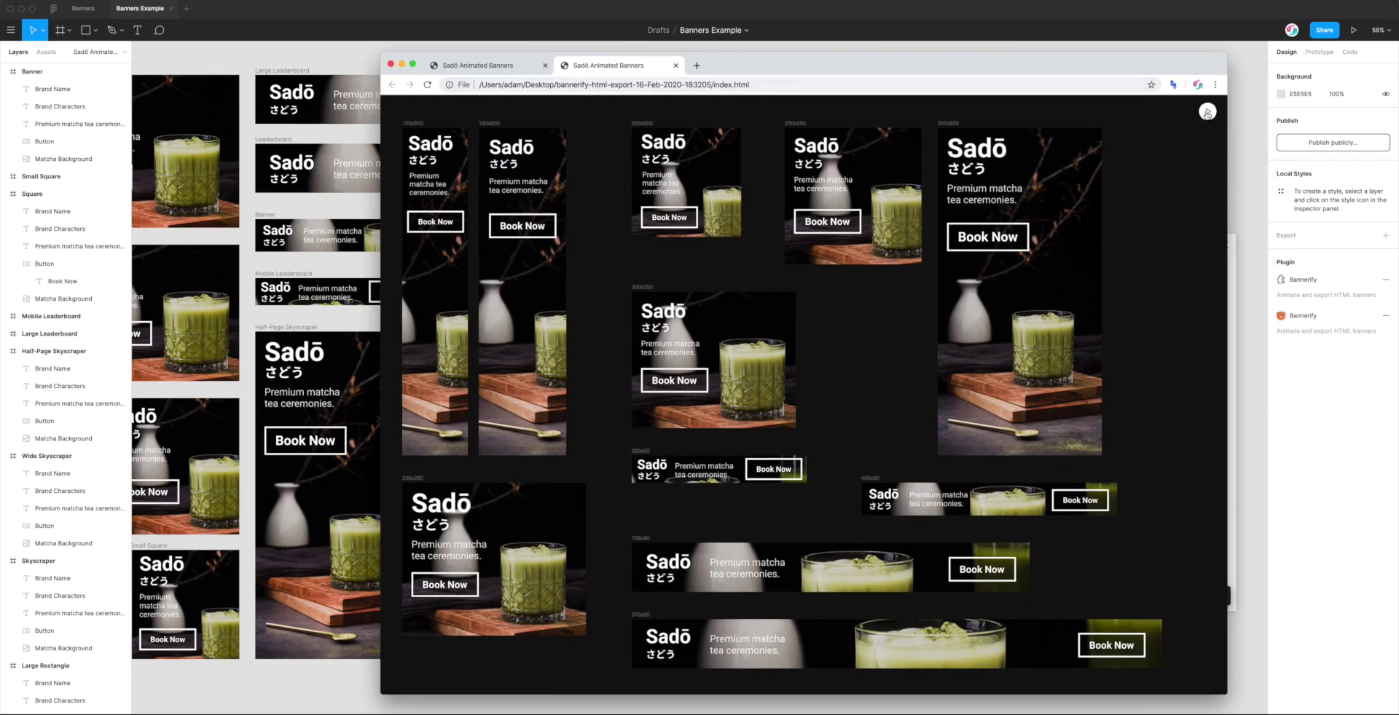
{"action": "left_click", "coordinate": [1207, 113]}
{"action": "left_click_drag", "start_coordinate": [827, 69], "coordinate": [883, 74]}
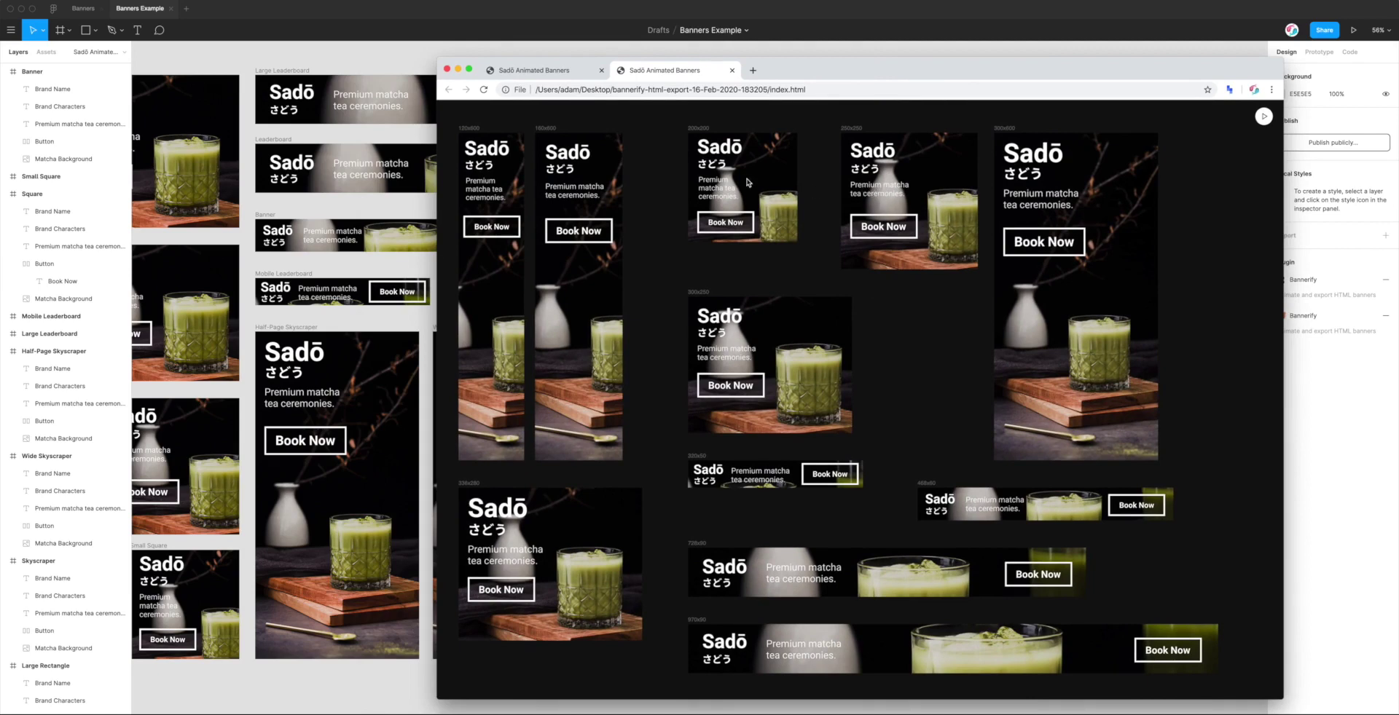
{"action": "left_click", "coordinate": [535, 70]}
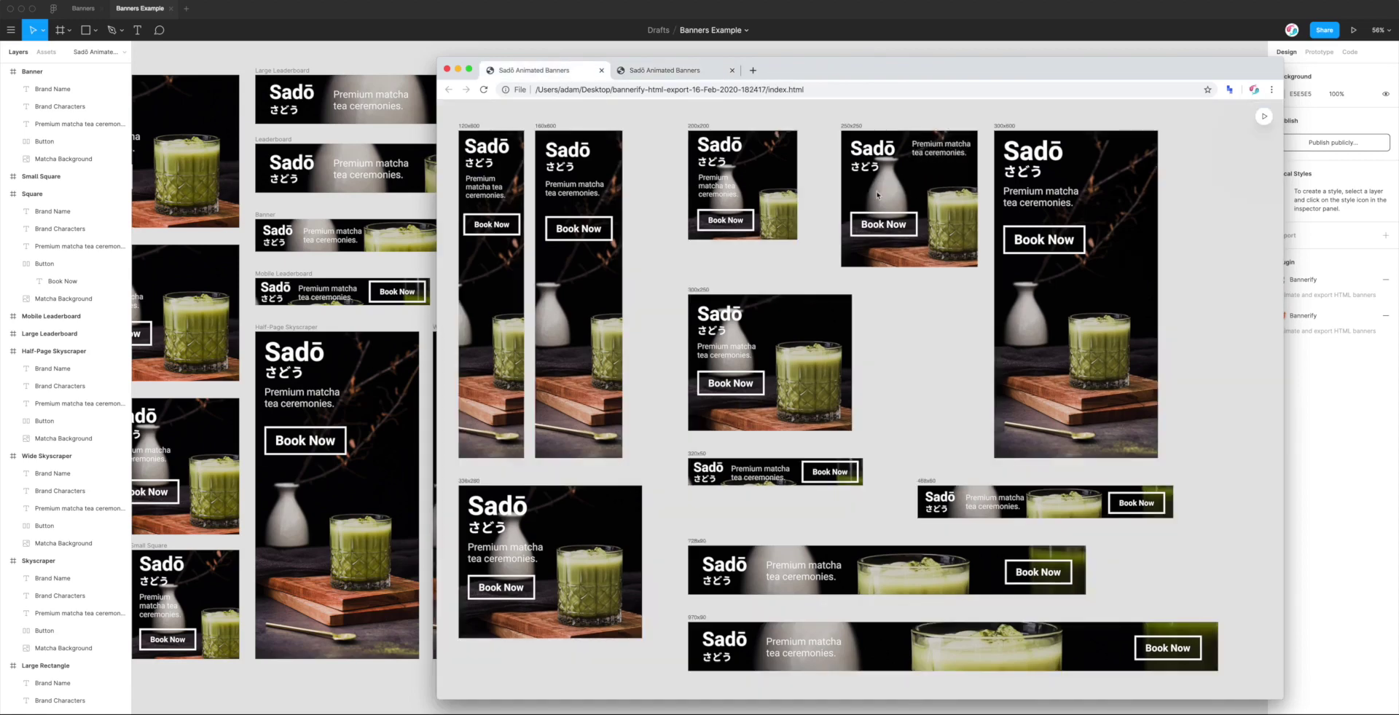
{"action": "left_click", "coordinate": [693, 68]}
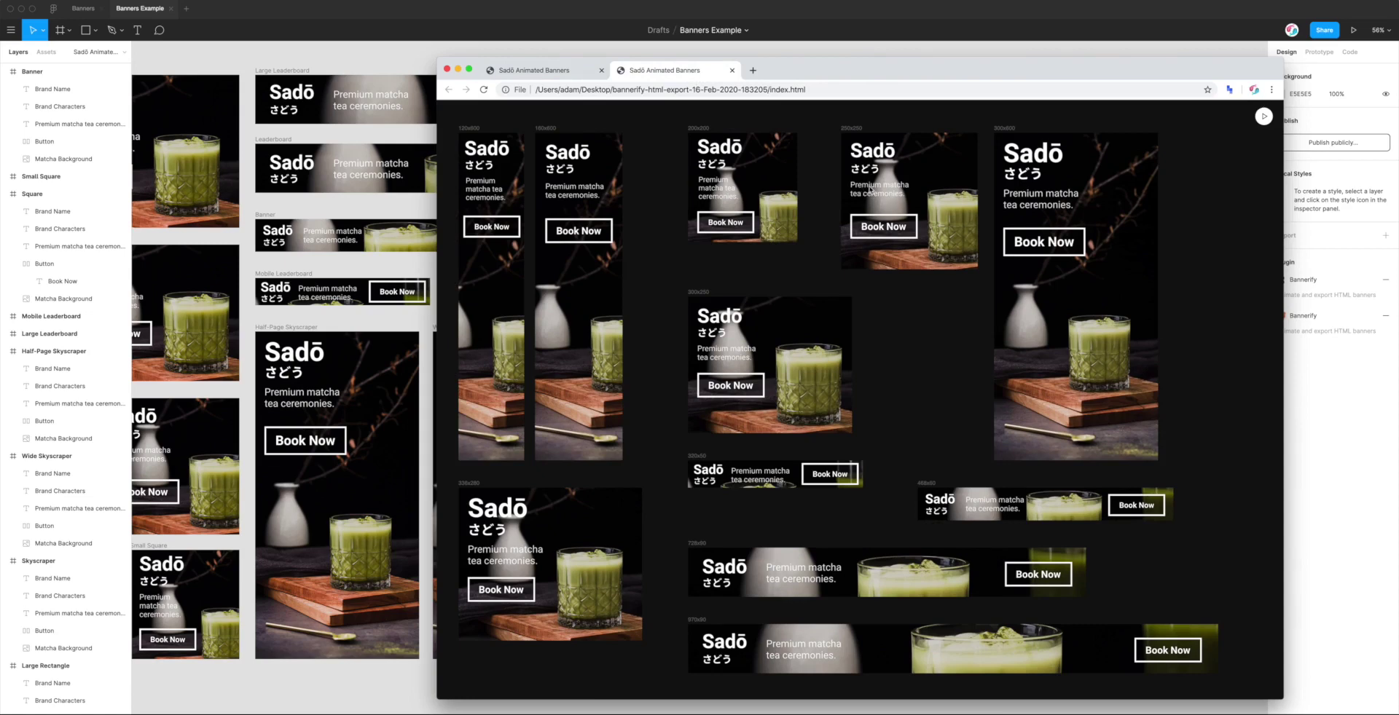
{"action": "left_click", "coordinate": [553, 70]}
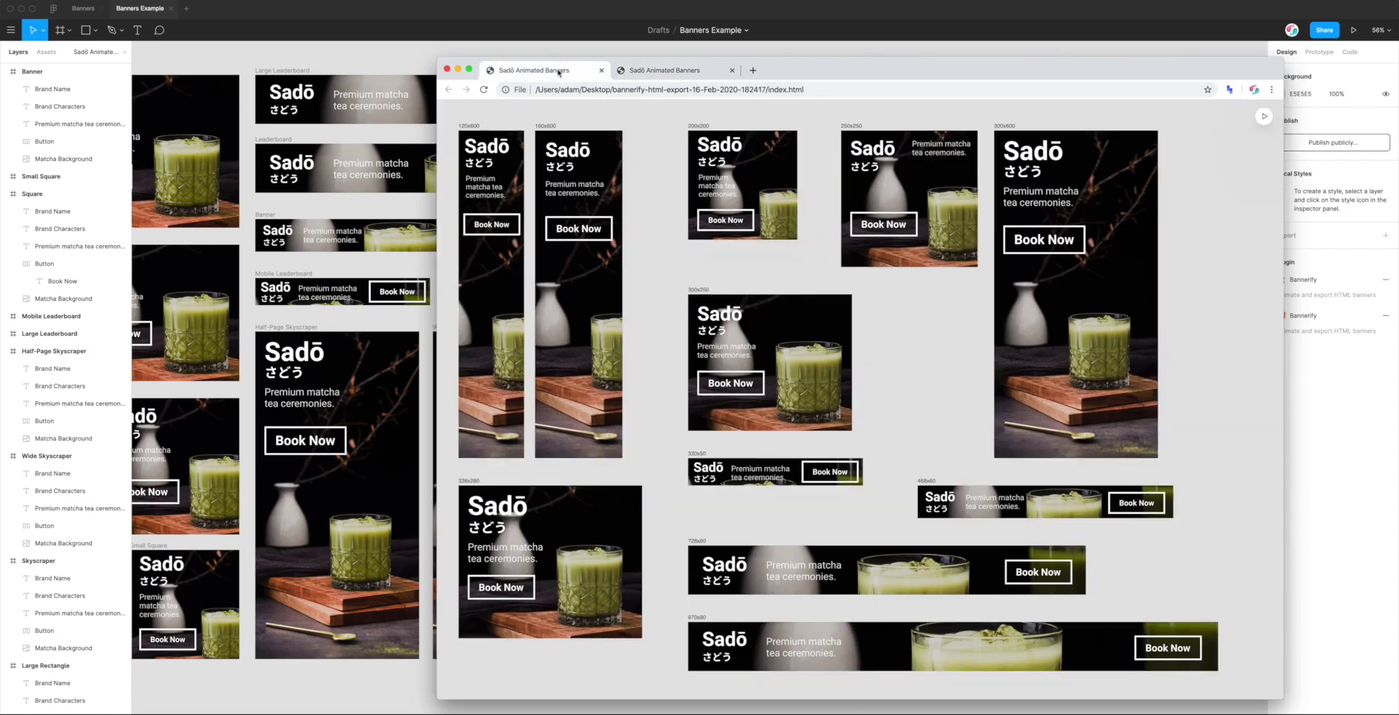
{"action": "left_click", "coordinate": [655, 71]}
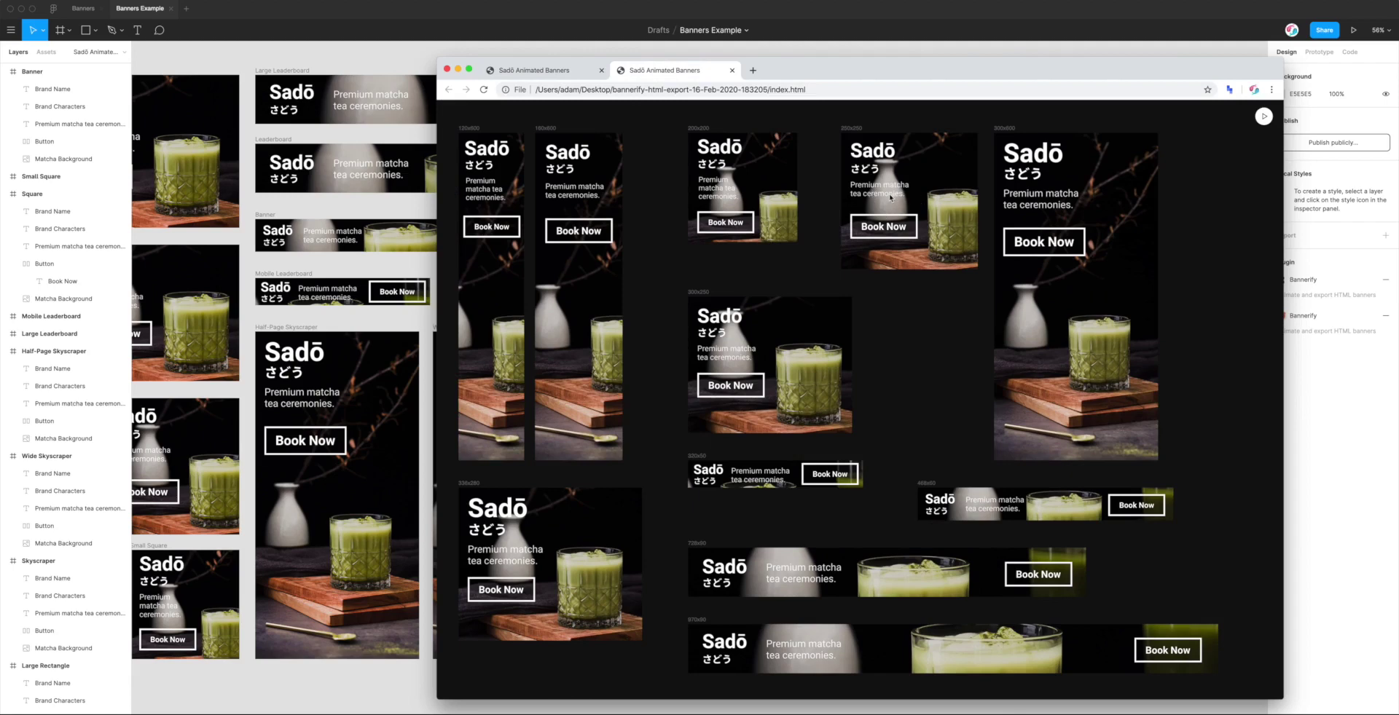
{"action": "left_click_drag", "start_coordinate": [802, 70], "coordinate": [810, 71]}
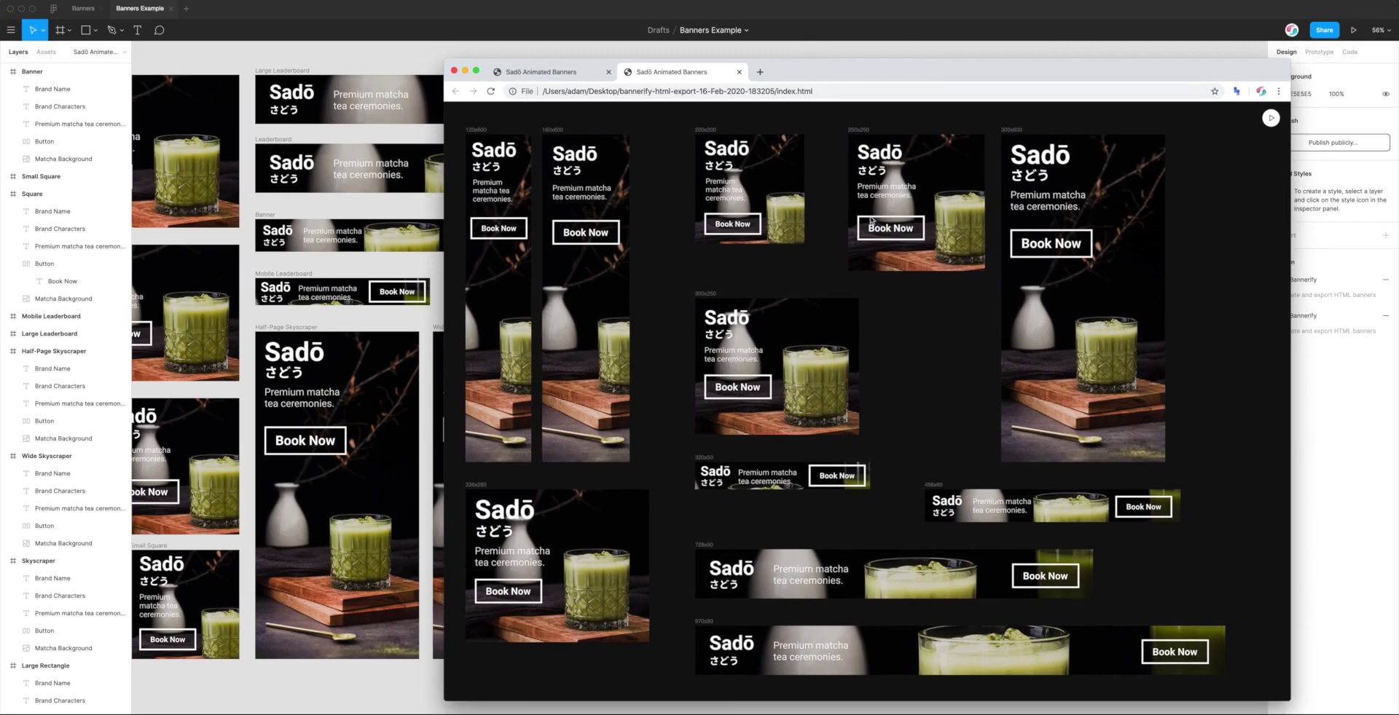
Step: Close the 183205 preview tab, minimize Chrome and close the Bannerify plugin window
{"action": "left_click", "coordinate": [669, 75]}
{"action": "left_click", "coordinate": [740, 72]}
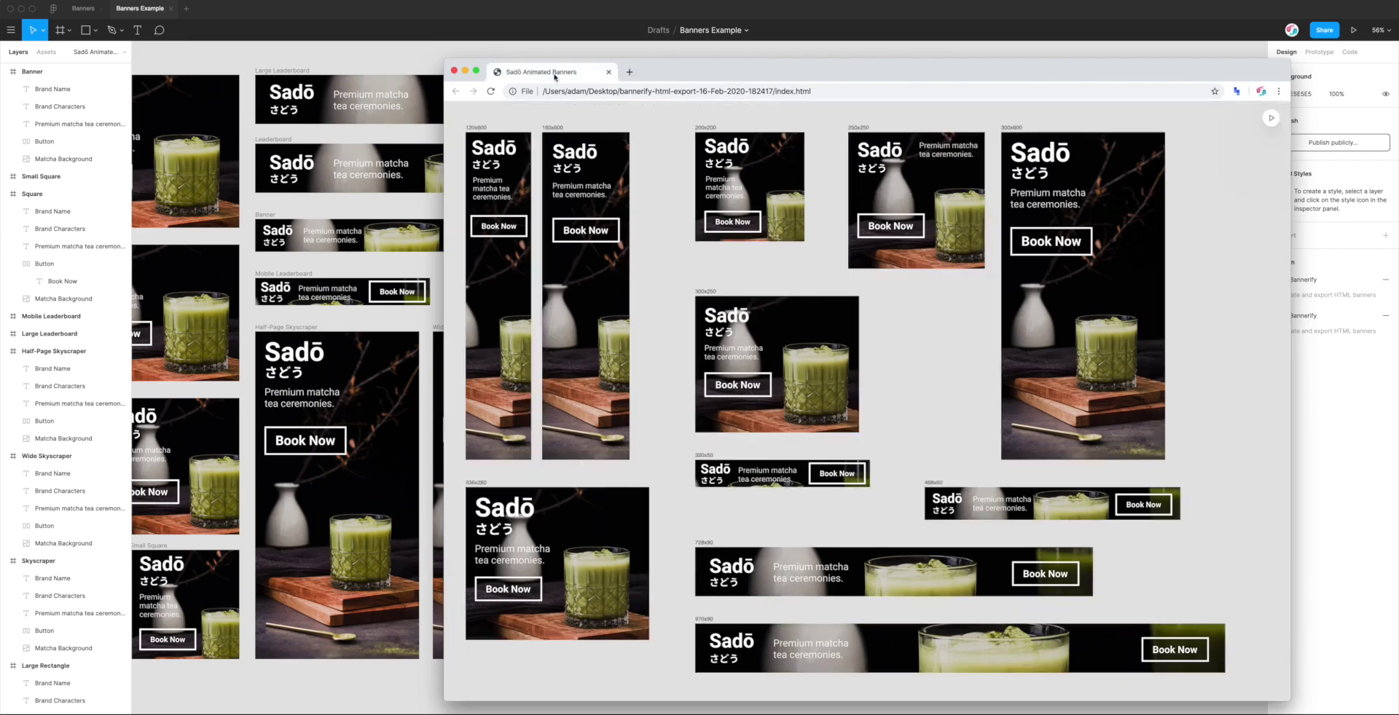
{"action": "left_click", "coordinate": [466, 71]}
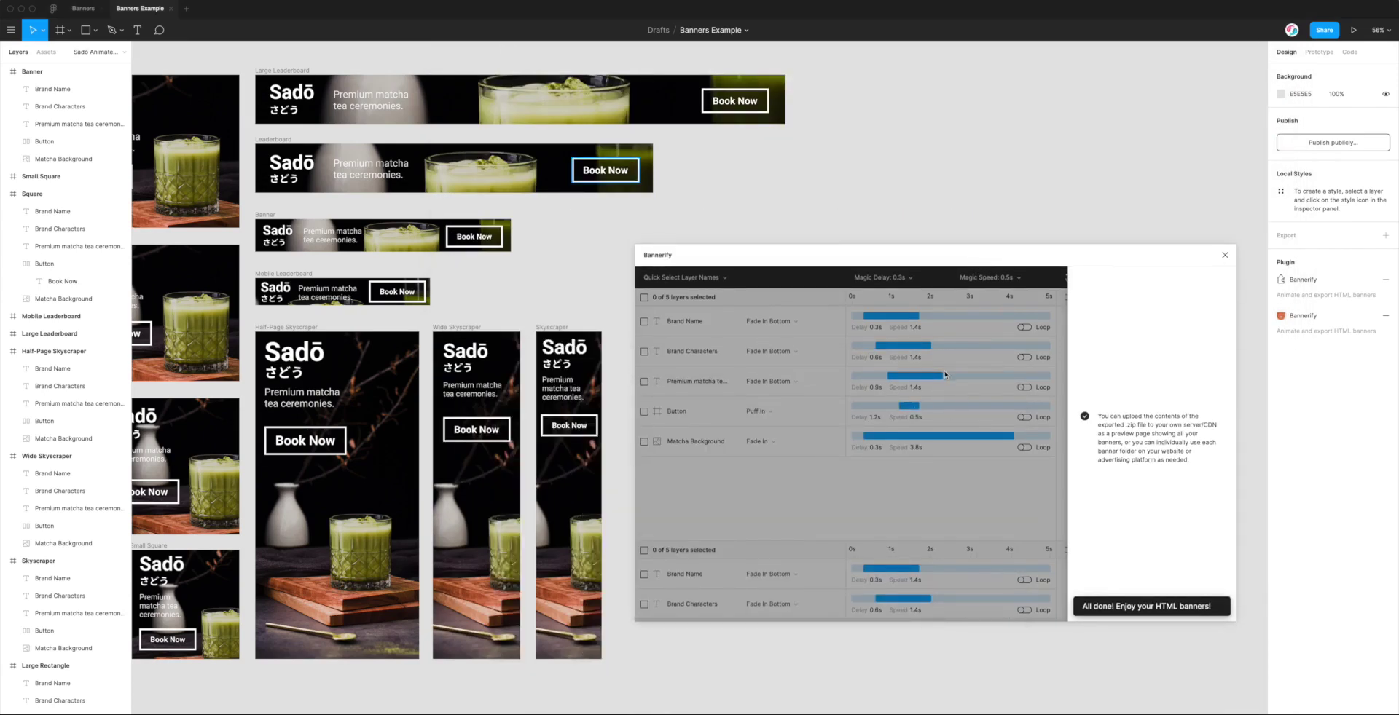
{"action": "left_click", "coordinate": [1225, 256]}
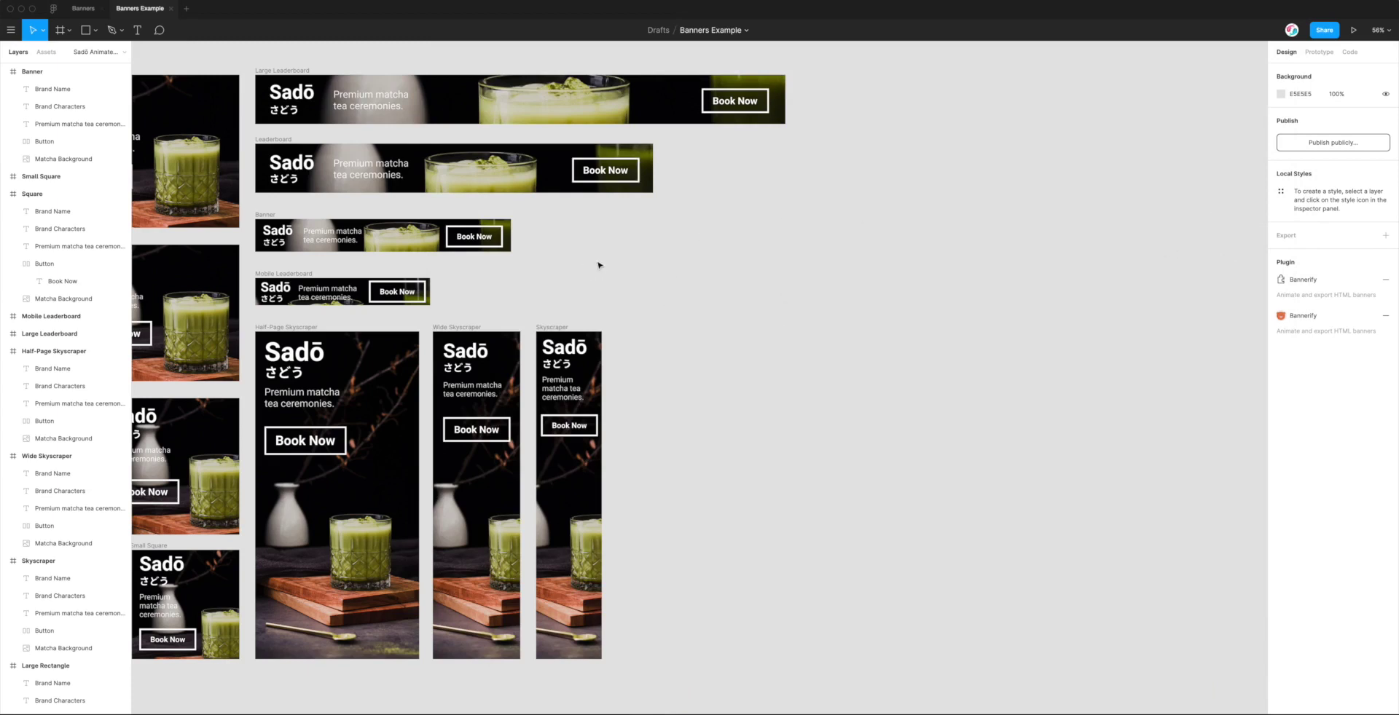
Step: Scroll the banner frames into view, then switch to the empty Banners file
{"action": "scroll", "coordinate": [599, 265], "scroll_direction": "left", "scroll_amount": 5}
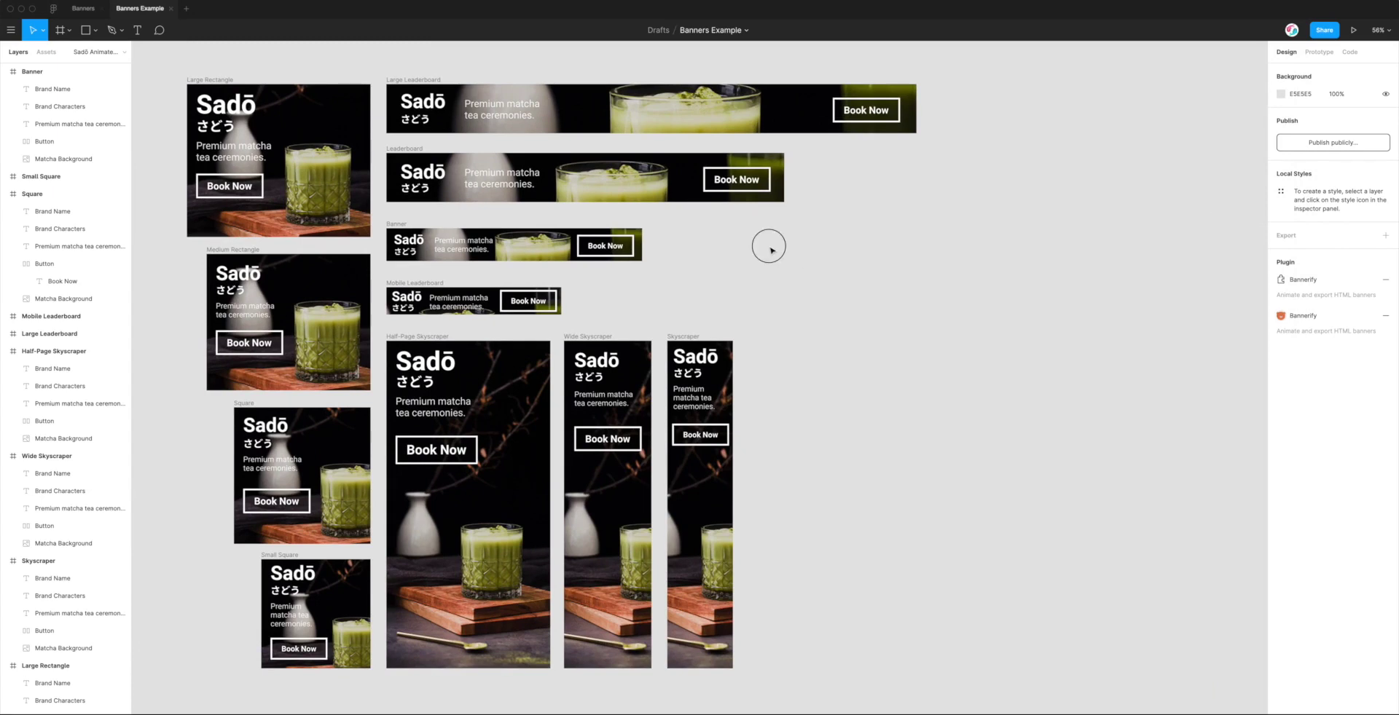
{"action": "left_click", "coordinate": [495, 257]}
{"action": "left_click", "coordinate": [802, 220]}
{"action": "left_click", "coordinate": [81, 13]}
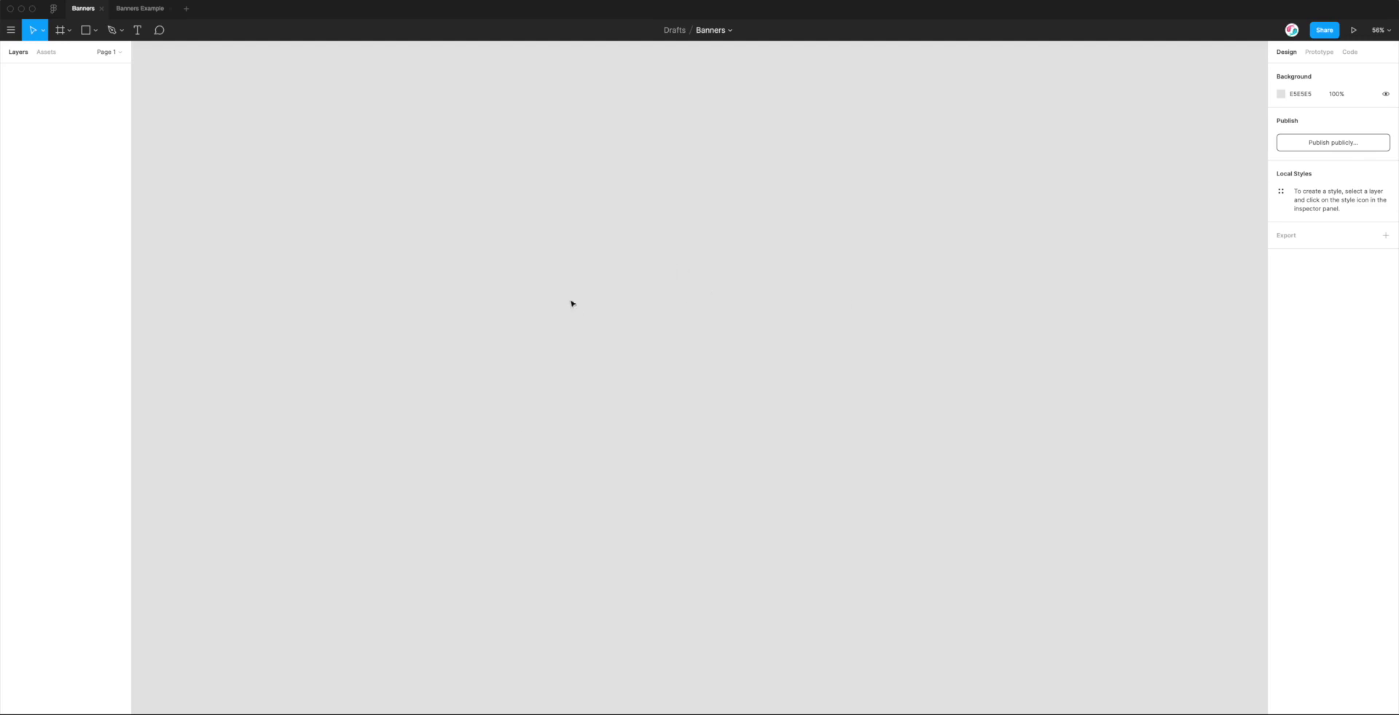
Step: Run Bannerify from the canvas Plugins menu and move its window into place
{"action": "right_click", "coordinate": [644, 220]}
{"action": "mouse_move", "coordinate": [685, 269]}
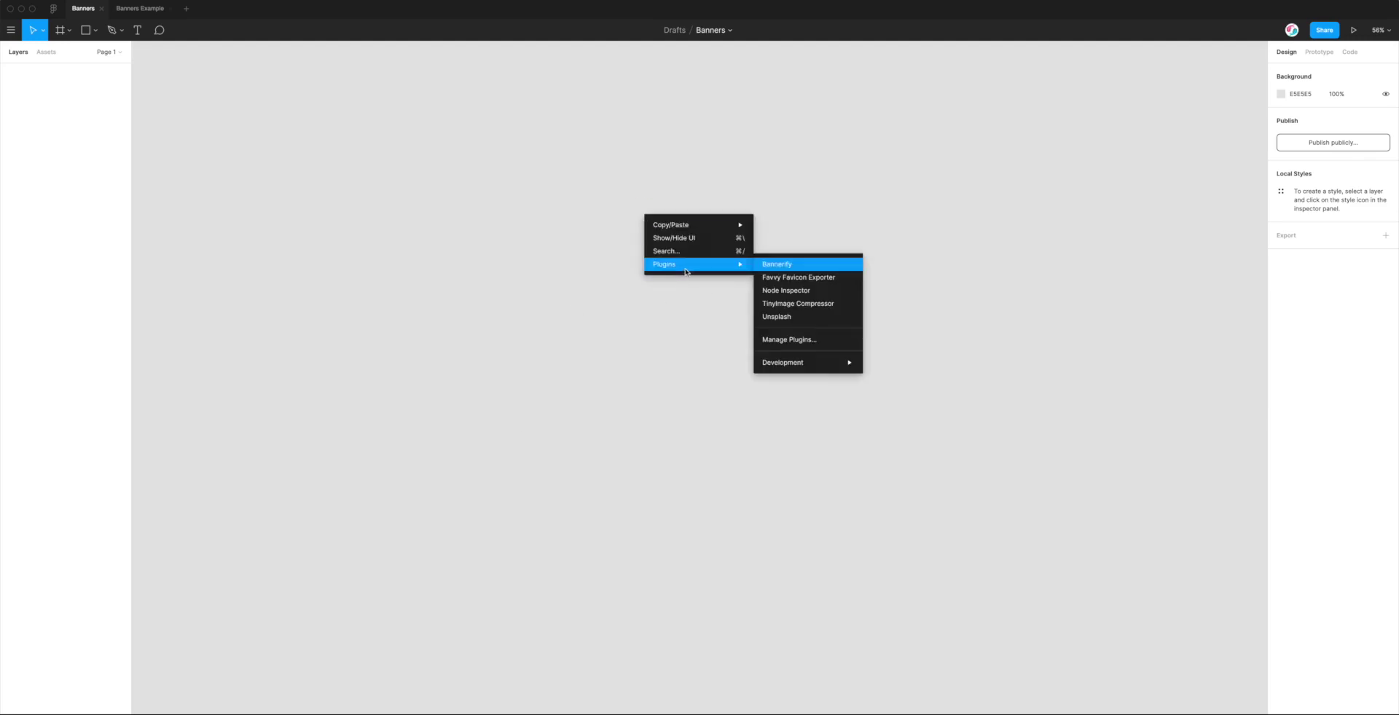
{"action": "left_click", "coordinate": [773, 267]}
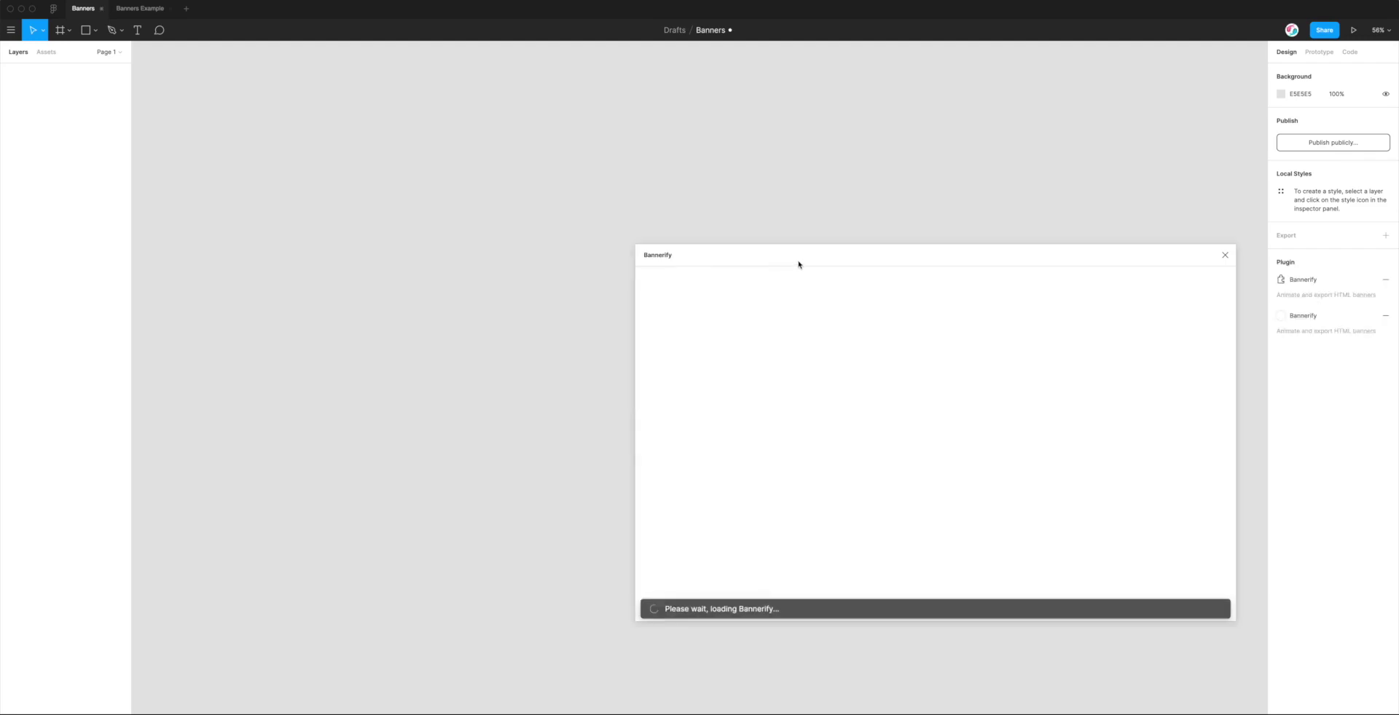
{"action": "left_click_drag", "start_coordinate": [797, 260], "coordinate": [655, 211]}
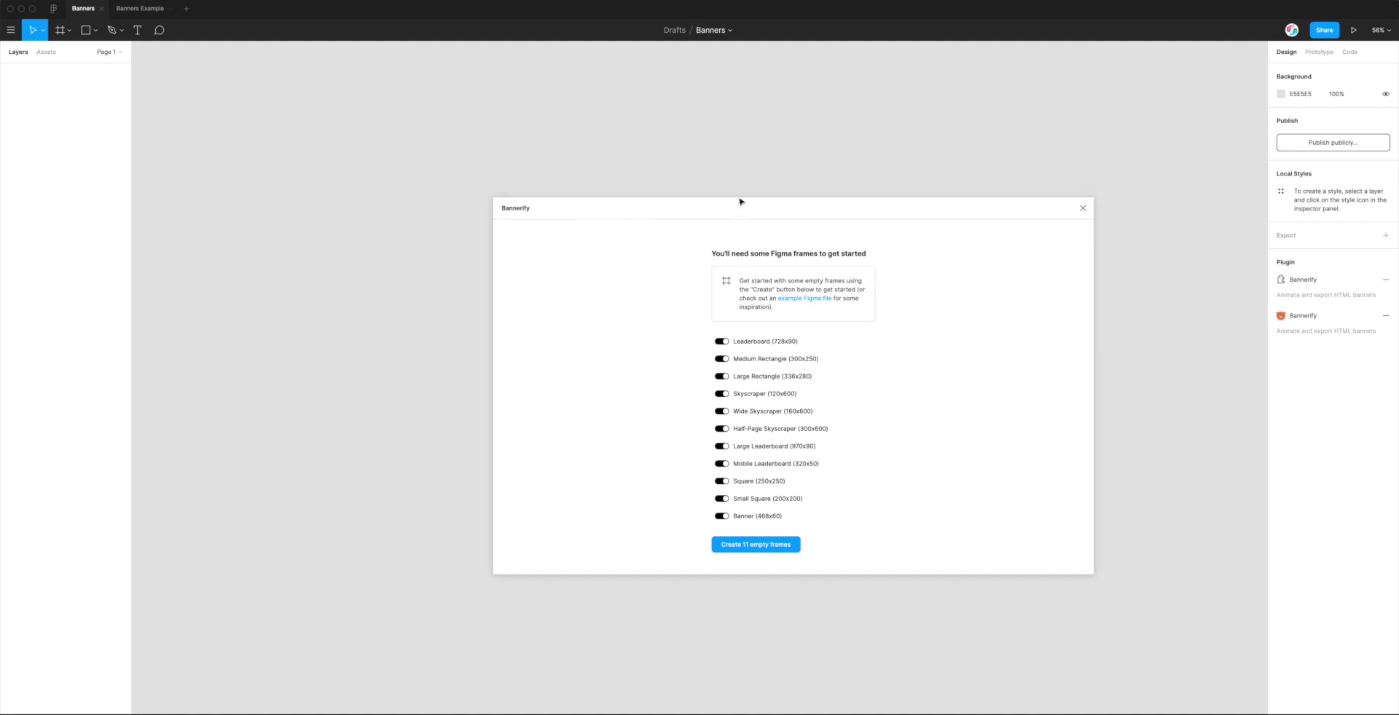
Step: Try switching the Medium Rectangle, Skyscraper, Leaderboard and Mobile Leaderboard sizes off and back on
{"action": "left_click_drag", "start_coordinate": [740, 200], "coordinate": [684, 192]}
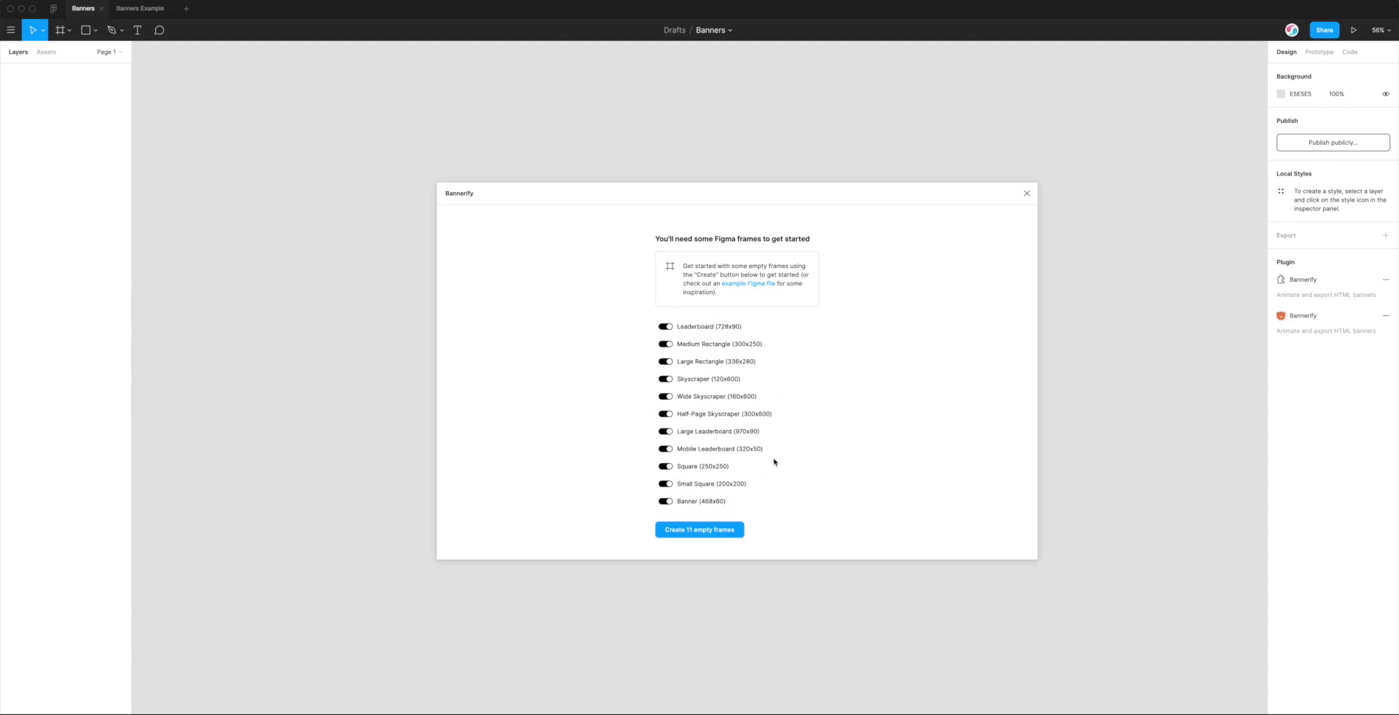
{"action": "left_click", "coordinate": [703, 344]}
{"action": "left_click", "coordinate": [703, 380]}
{"action": "left_click", "coordinate": [703, 449]}
{"action": "left_click", "coordinate": [689, 379]}
{"action": "left_click", "coordinate": [687, 327]}
{"action": "left_click", "coordinate": [699, 449]}
{"action": "left_click", "coordinate": [696, 344]}
{"action": "left_click", "coordinate": [693, 329]}
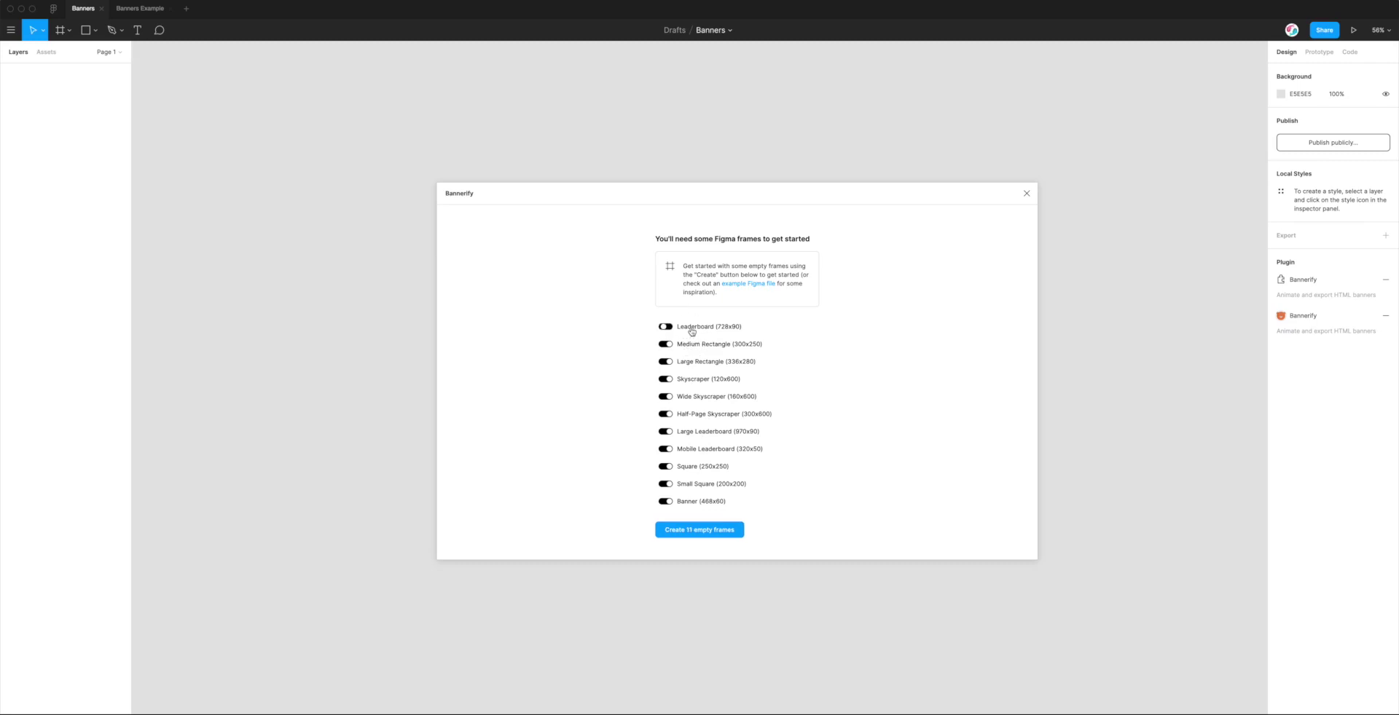
Step: Switch off Small Square and Mobile Leaderboard, then create the 9 empty banner frames
{"action": "left_click", "coordinate": [703, 484]}
{"action": "left_click", "coordinate": [705, 449]}
{"action": "left_click", "coordinate": [684, 485]}
{"action": "left_click", "coordinate": [699, 535]}
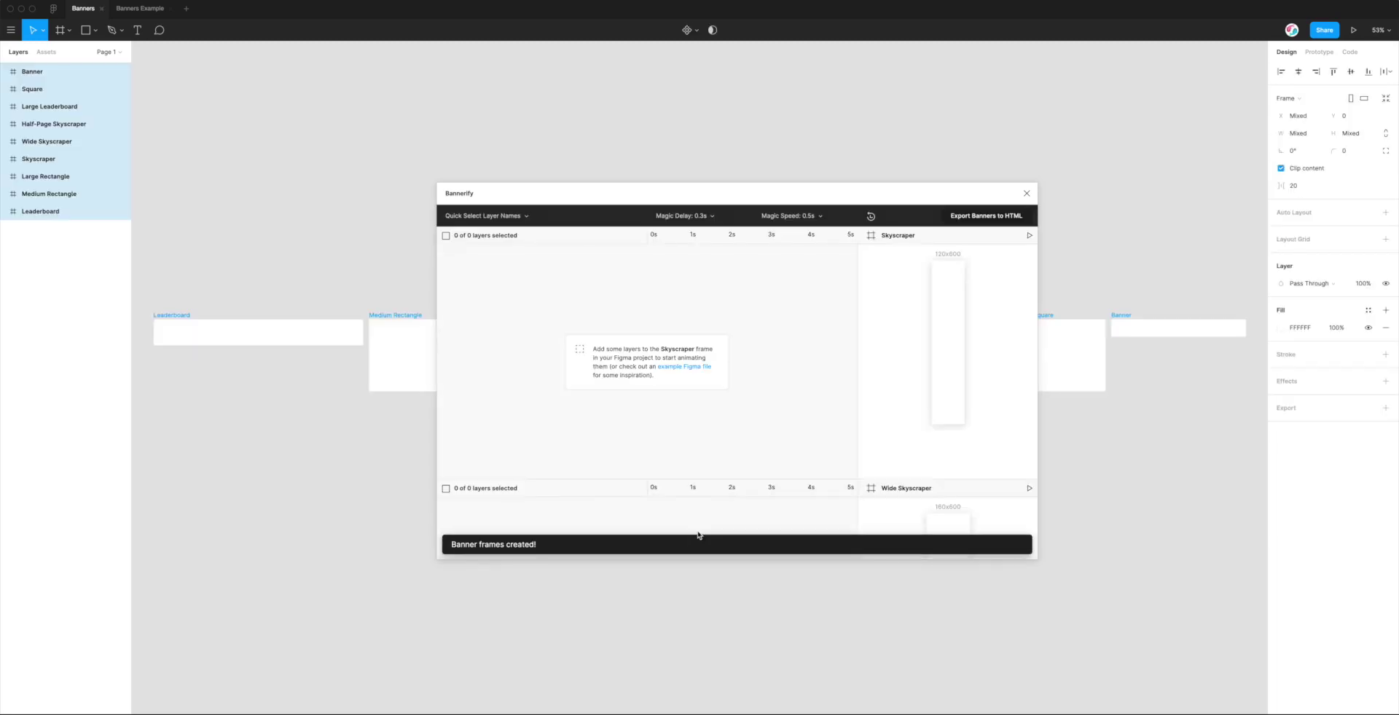
Step: Move the Bannerify window lower and select all nine new banner frames together
{"action": "left_click_drag", "start_coordinate": [747, 195], "coordinate": [677, 400]}
{"action": "left_click", "coordinate": [694, 275]}
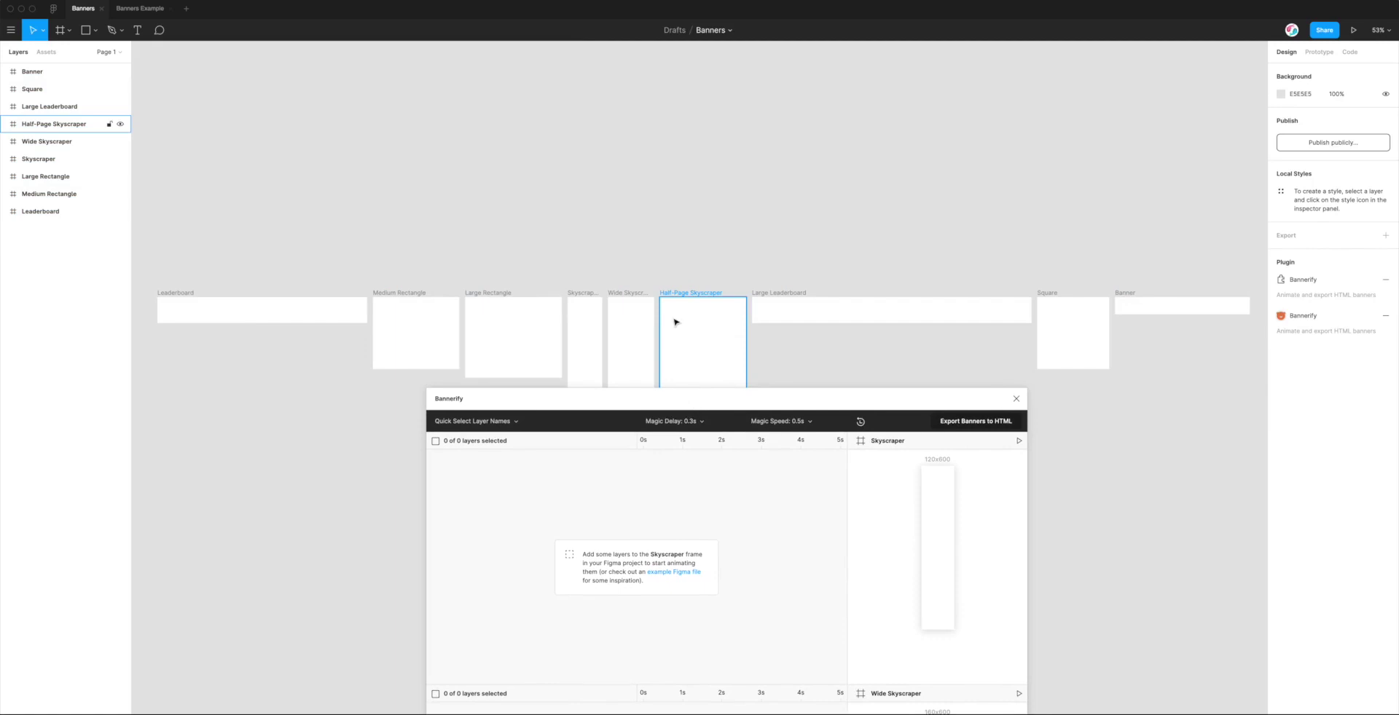
{"action": "scroll", "coordinate": [674, 320], "scroll_direction": "down", "scroll_amount": 4}
{"action": "scroll", "coordinate": [675, 322], "scroll_direction": "up", "scroll_amount": 2}
{"action": "left_click_drag", "start_coordinate": [187, 173], "coordinate": [1103, 328]}
{"action": "scroll", "coordinate": [1103, 328], "scroll_direction": "right", "scroll_amount": 5}
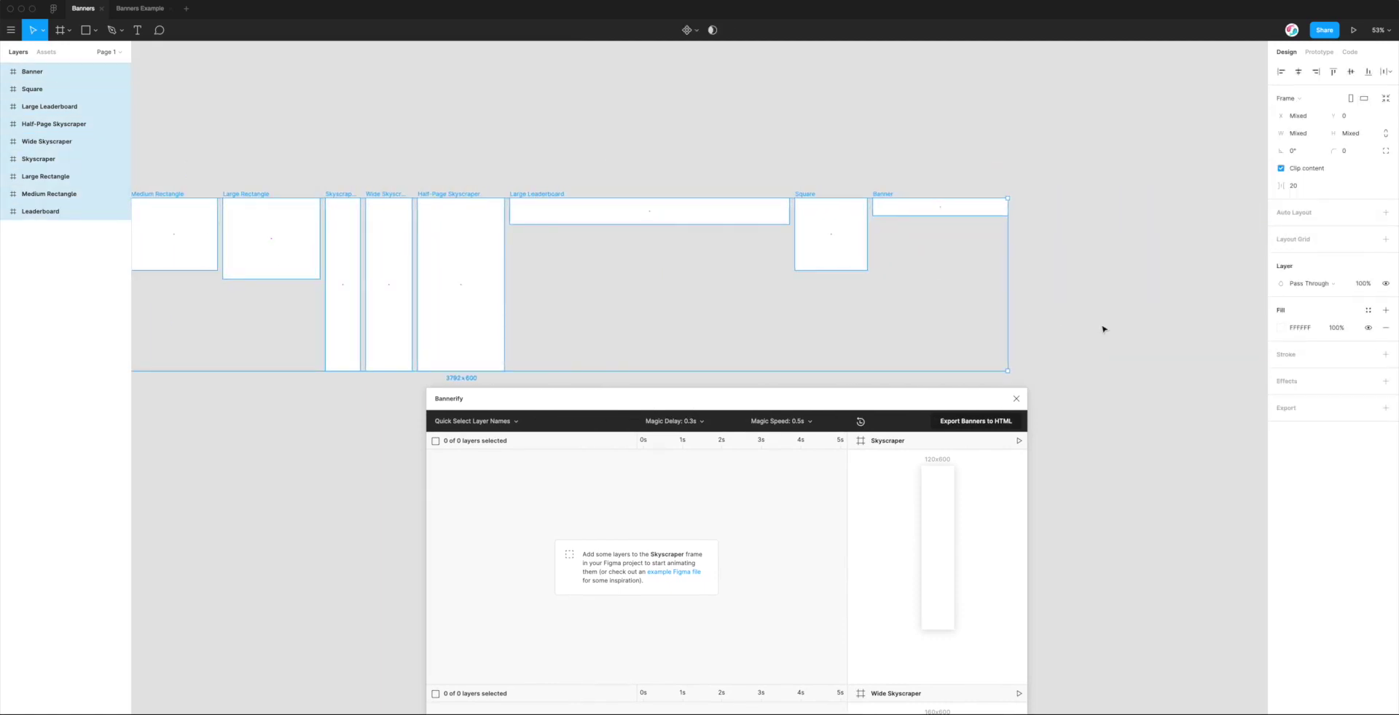
{"action": "left_click", "coordinate": [1102, 266]}
{"action": "scroll", "coordinate": [675, 184], "scroll_direction": "left", "scroll_amount": 6}
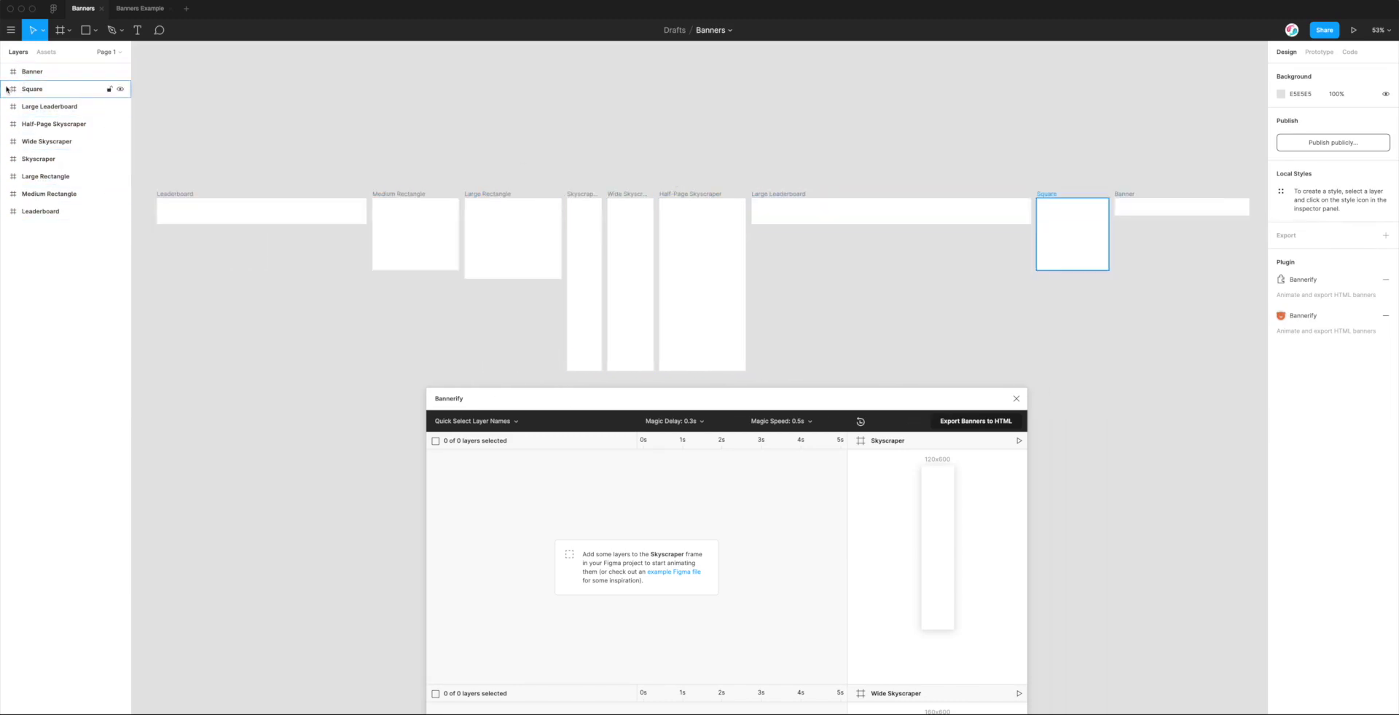
Step: Check the sizes of the Leaderboard, Medium Rectangle and Large Rectangle frames
{"action": "left_click", "coordinate": [380, 195]}
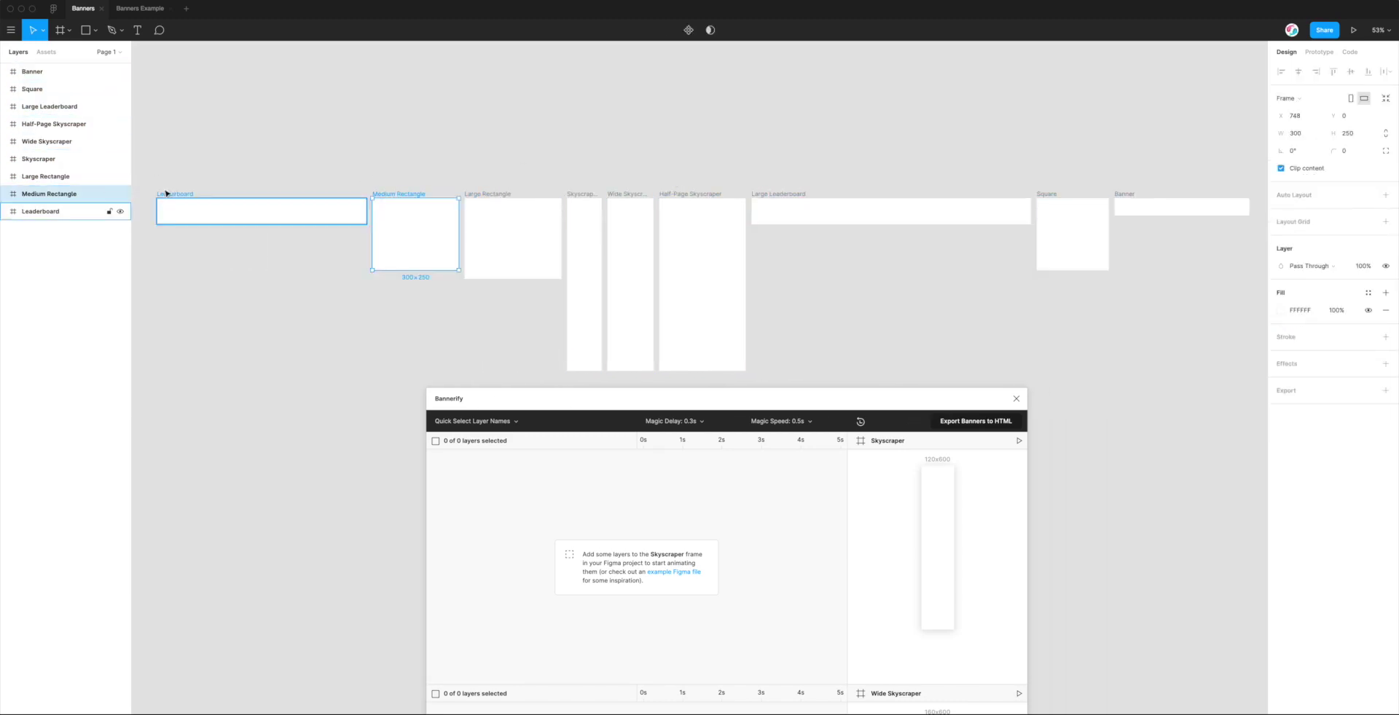
{"action": "left_click", "coordinate": [176, 195]}
{"action": "left_click", "coordinate": [387, 193]}
{"action": "left_click", "coordinate": [486, 195]}
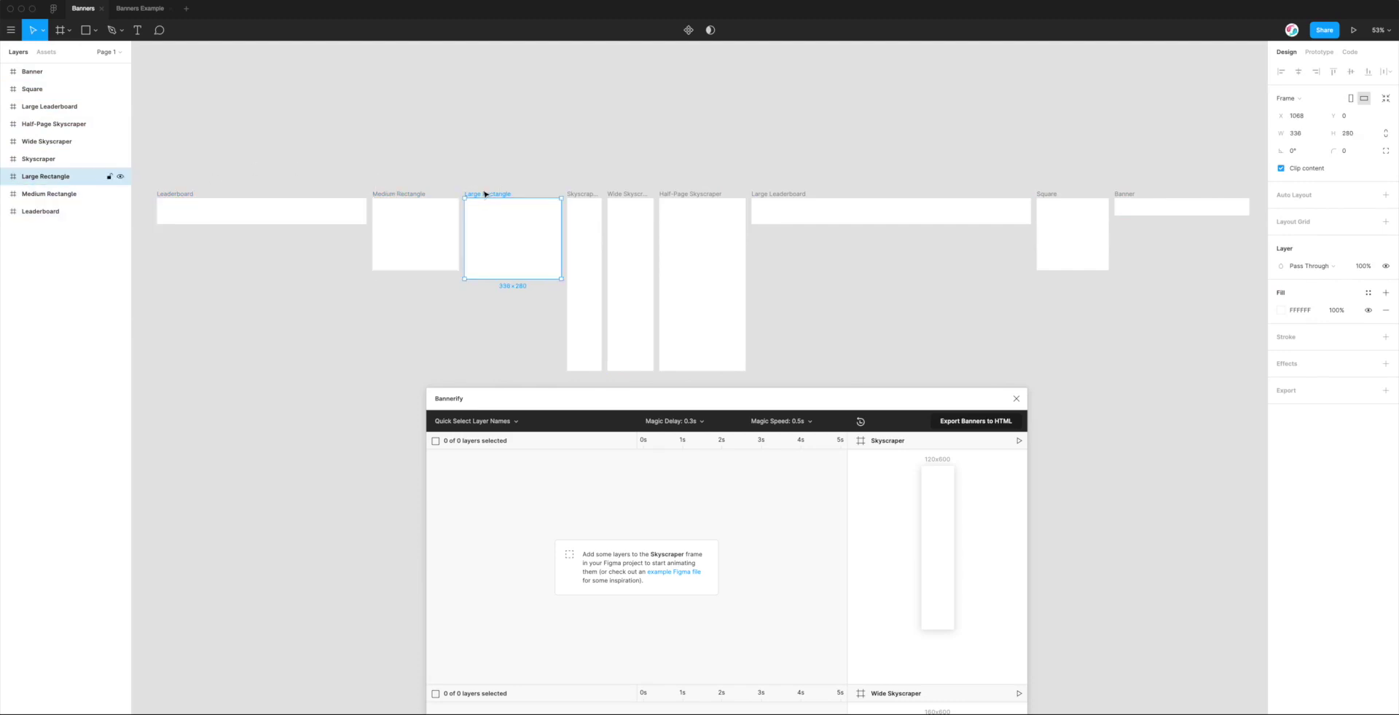
Step: Scroll through Bannerify's list of new frame timelines and move its window aside
{"action": "left_click_drag", "start_coordinate": [819, 392], "coordinate": [937, 270]}
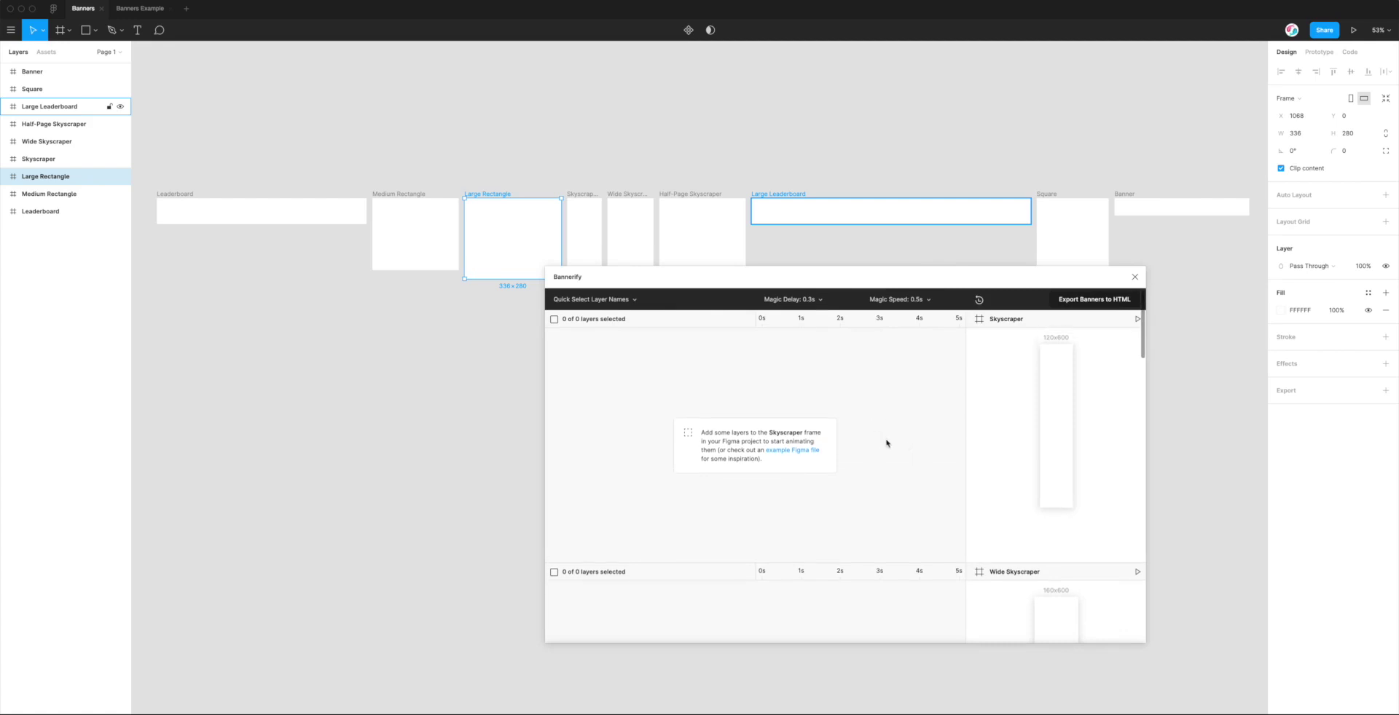
{"action": "left_click_drag", "start_coordinate": [943, 277], "coordinate": [865, 278]}
{"action": "scroll", "coordinate": [940, 393], "scroll_direction": "down", "scroll_amount": 3}
{"action": "scroll", "coordinate": [932, 403], "scroll_direction": "down", "scroll_amount": 10}
{"action": "scroll", "coordinate": [932, 403], "scroll_direction": "down", "scroll_amount": 5}
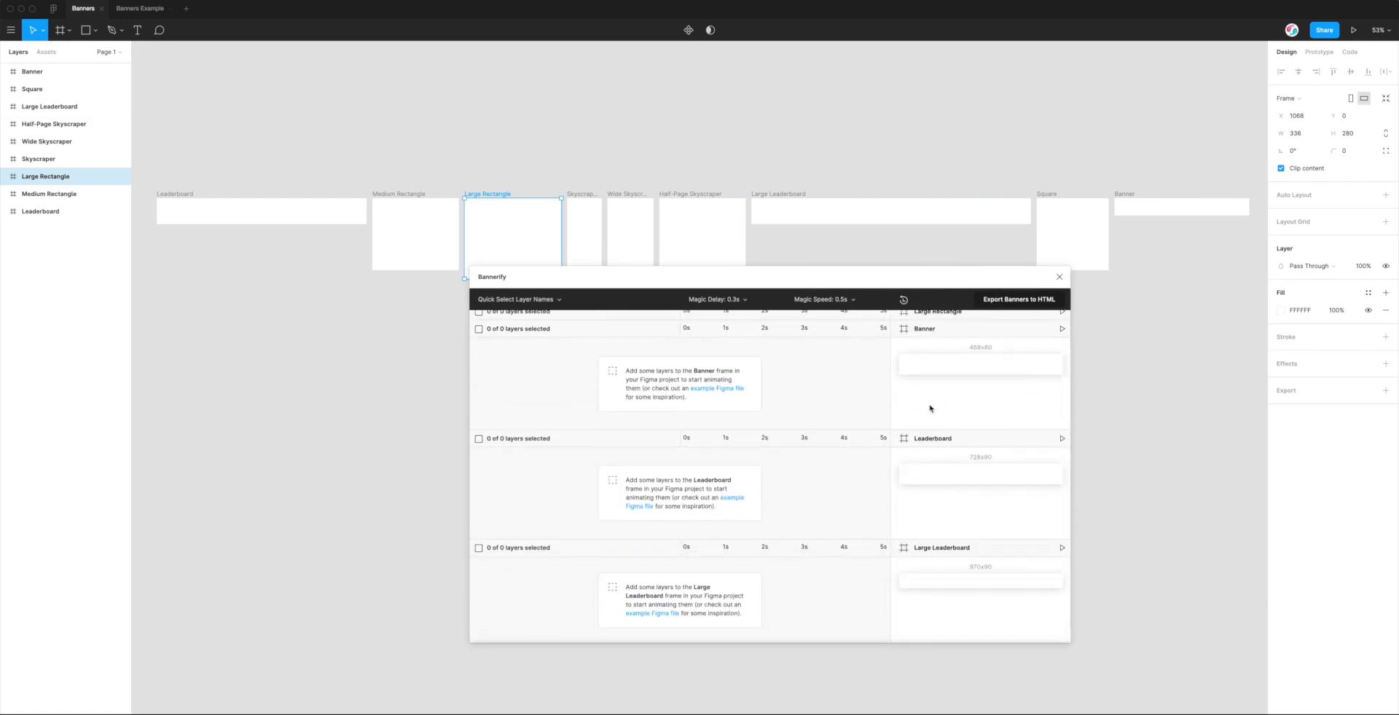
{"action": "scroll", "coordinate": [932, 404], "scroll_direction": "up", "scroll_amount": 10}
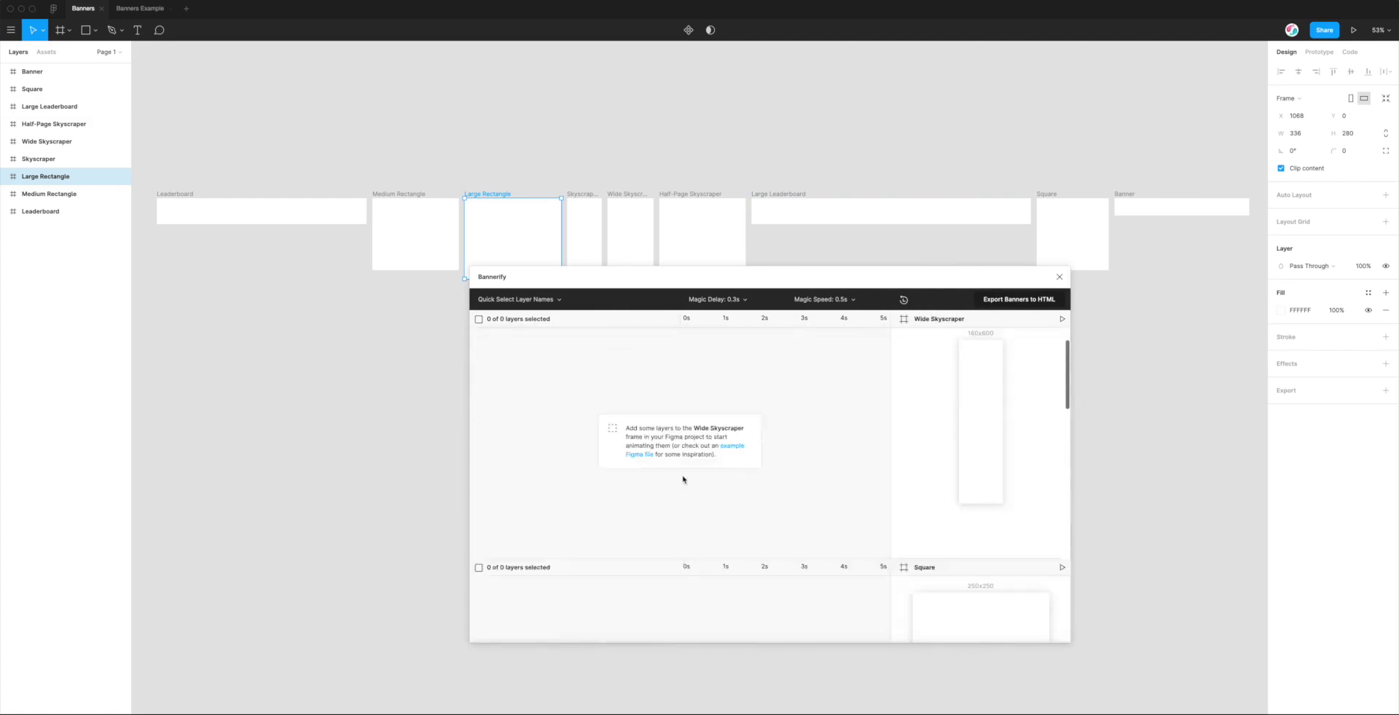
{"action": "scroll", "coordinate": [646, 479], "scroll_direction": "up", "scroll_amount": 2}
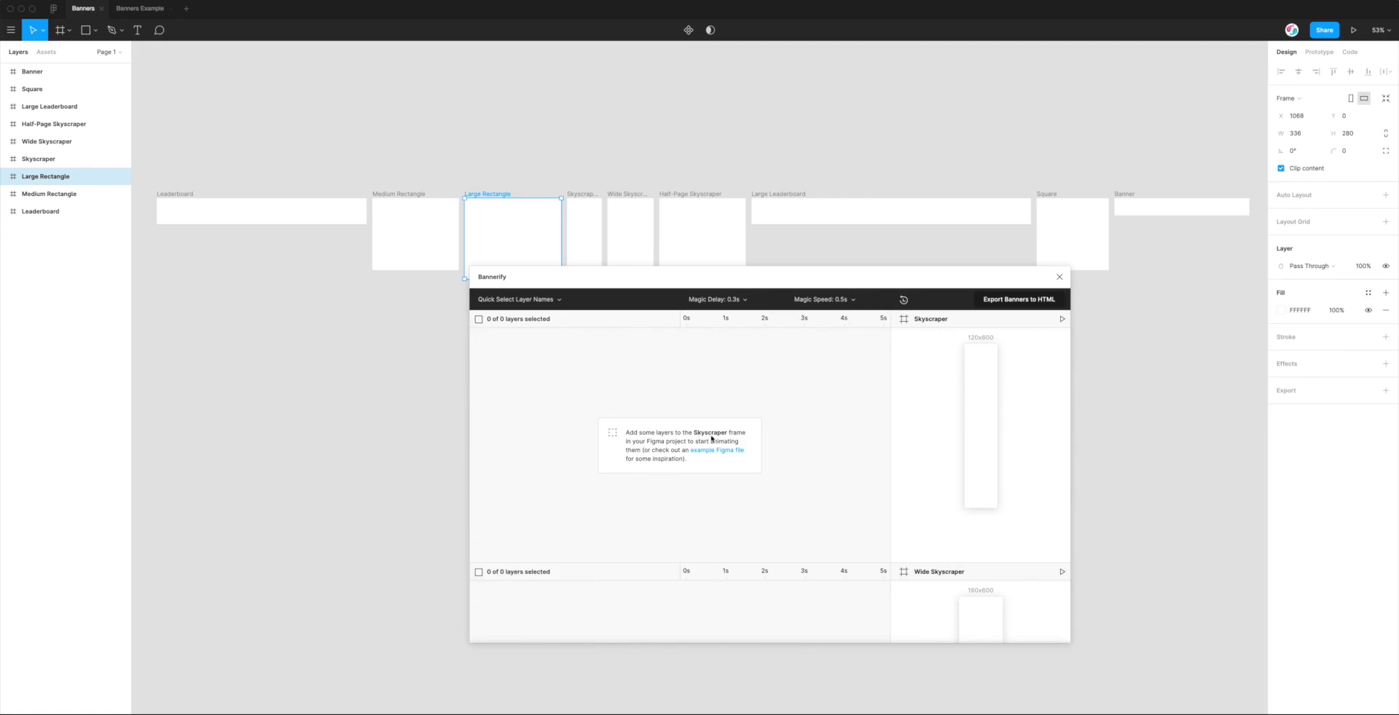
{"action": "left_click_drag", "start_coordinate": [737, 276], "coordinate": [659, 313]}
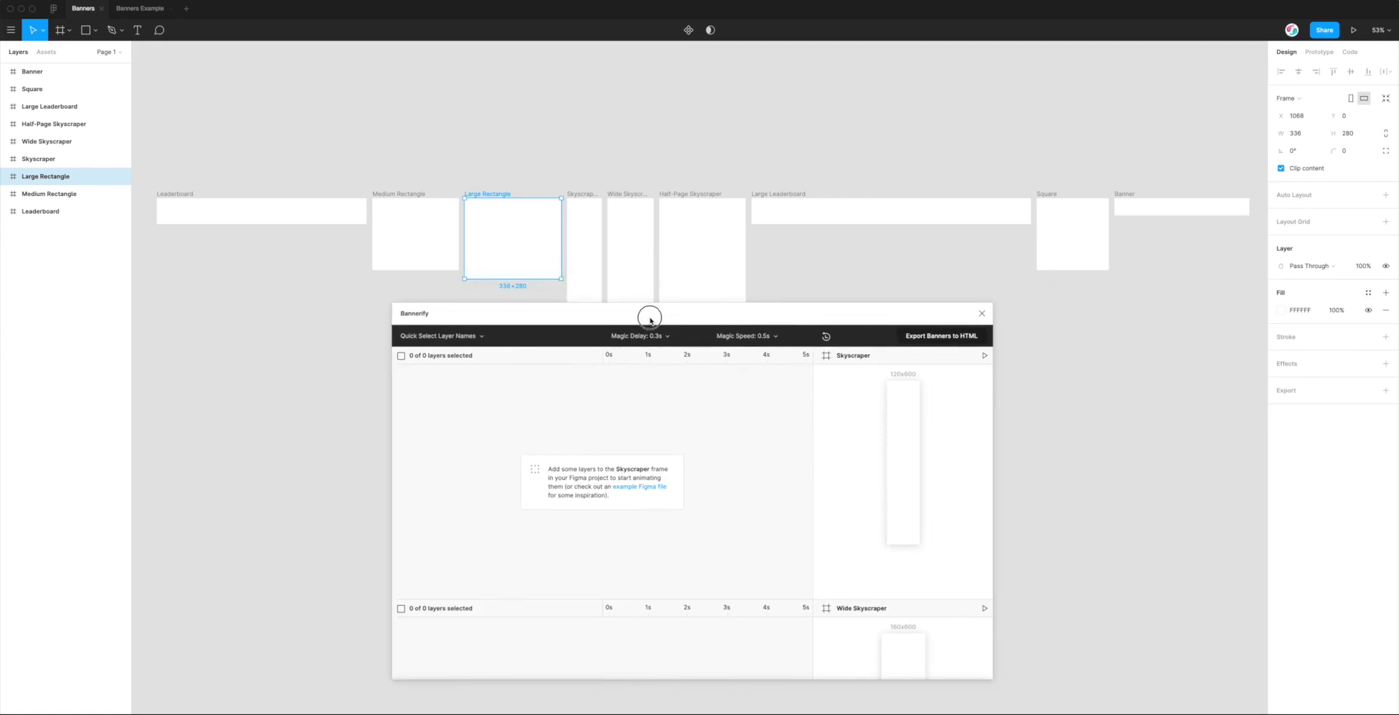
Step: Create a Hello text box inside the Medium Rectangle frame
{"action": "left_click", "coordinate": [461, 137]}
{"action": "scroll", "coordinate": [284, 141], "scroll_direction": "left", "scroll_amount": 1}
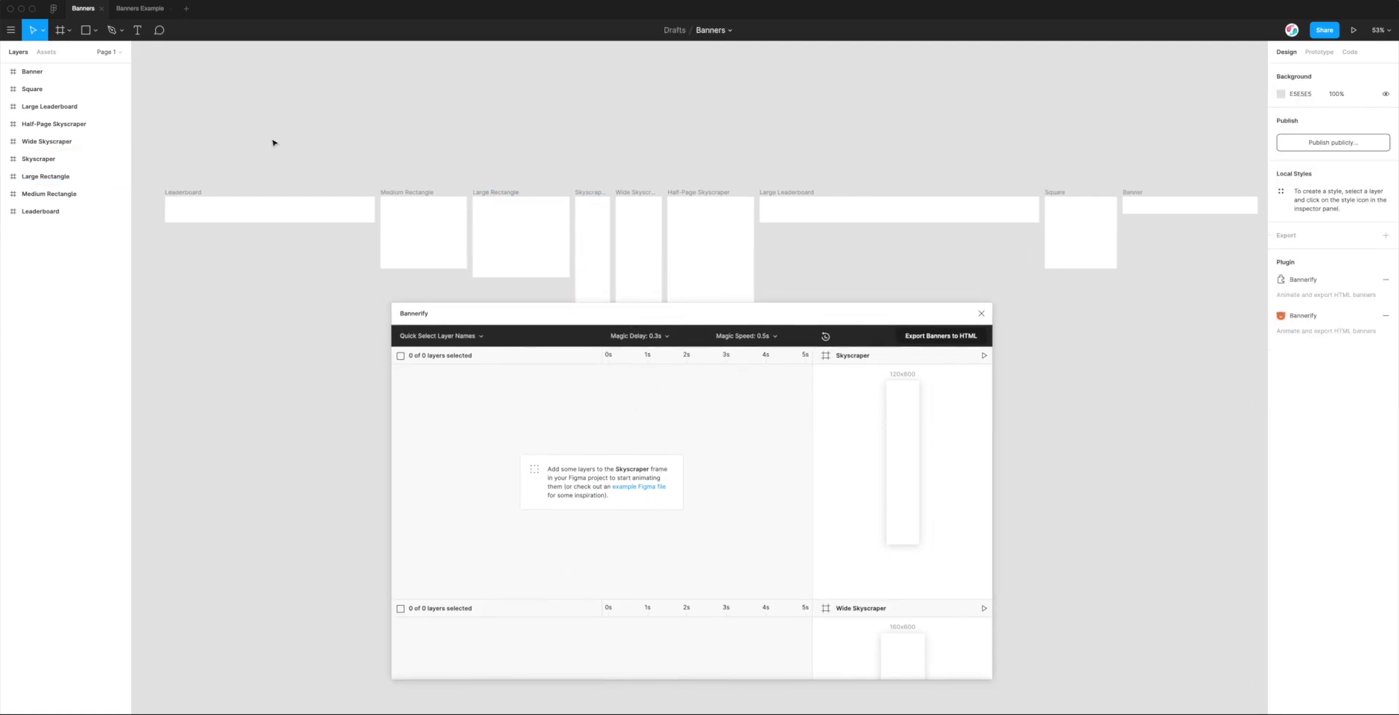
{"action": "left_click", "coordinate": [40, 72]}
{"action": "key", "text": "Escape"}
{"action": "left_click", "coordinate": [137, 30]}
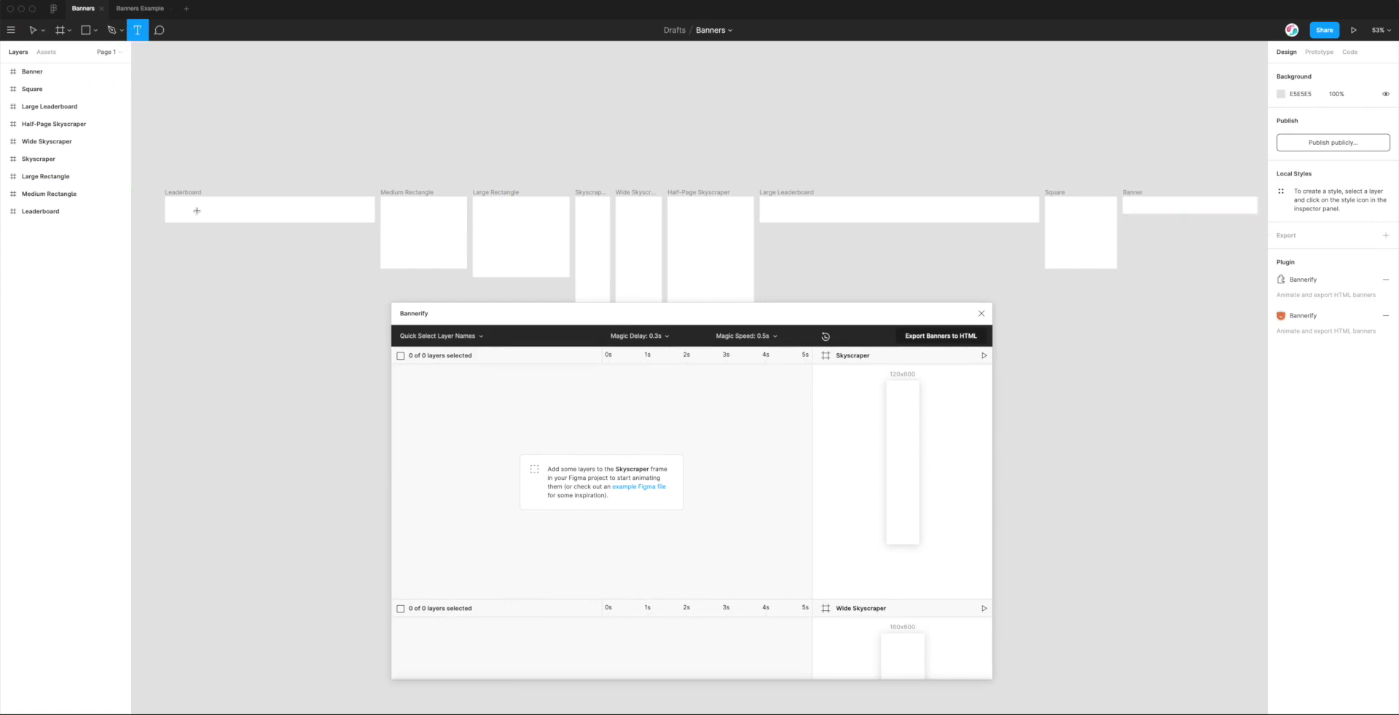
{"action": "left_click_drag", "start_coordinate": [386, 204], "coordinate": [441, 230]}
{"action": "scroll", "coordinate": [426, 217], "scroll_direction": "left", "scroll_amount": 4}
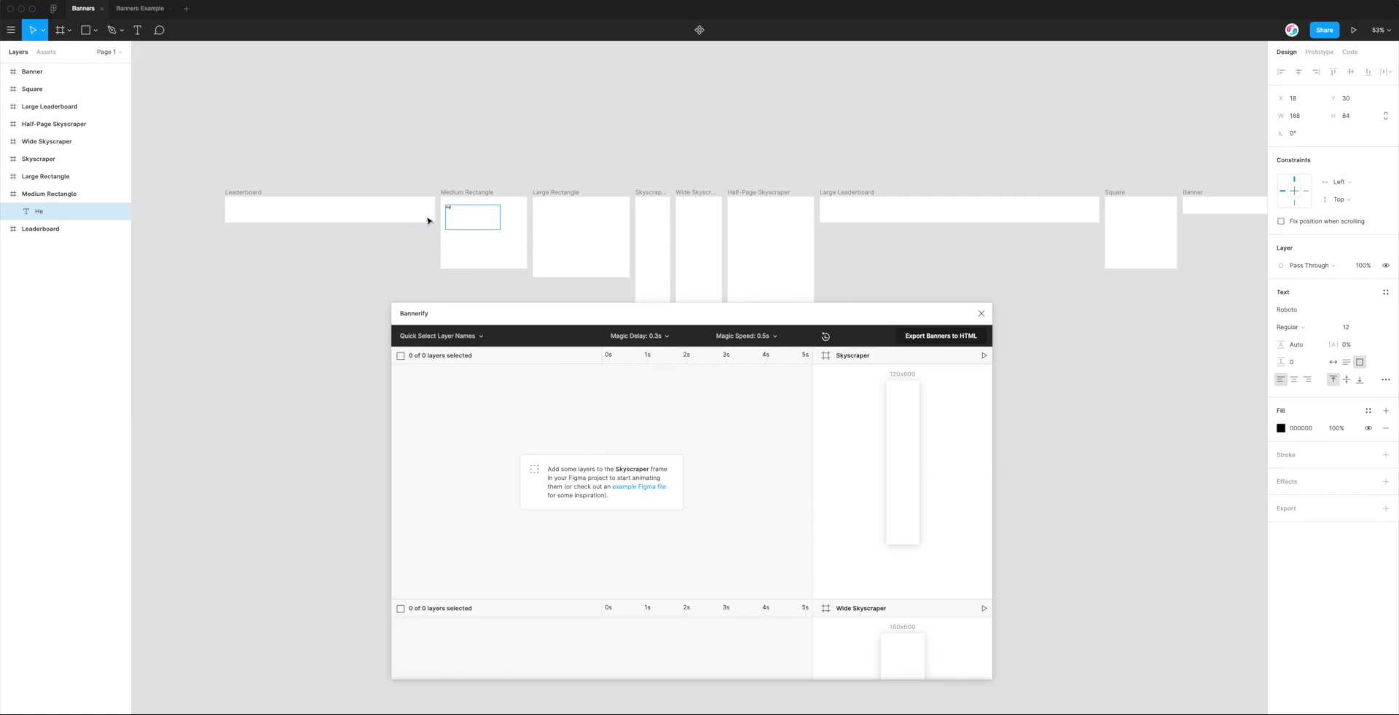
{"action": "key", "text": "Return"}
Step: Set the Hello text to font size 64 and Bold weight
{"action": "left_click", "coordinate": [1374, 329]}
{"action": "left_click", "coordinate": [1359, 445]}
{"action": "left_click", "coordinate": [1374, 328]}
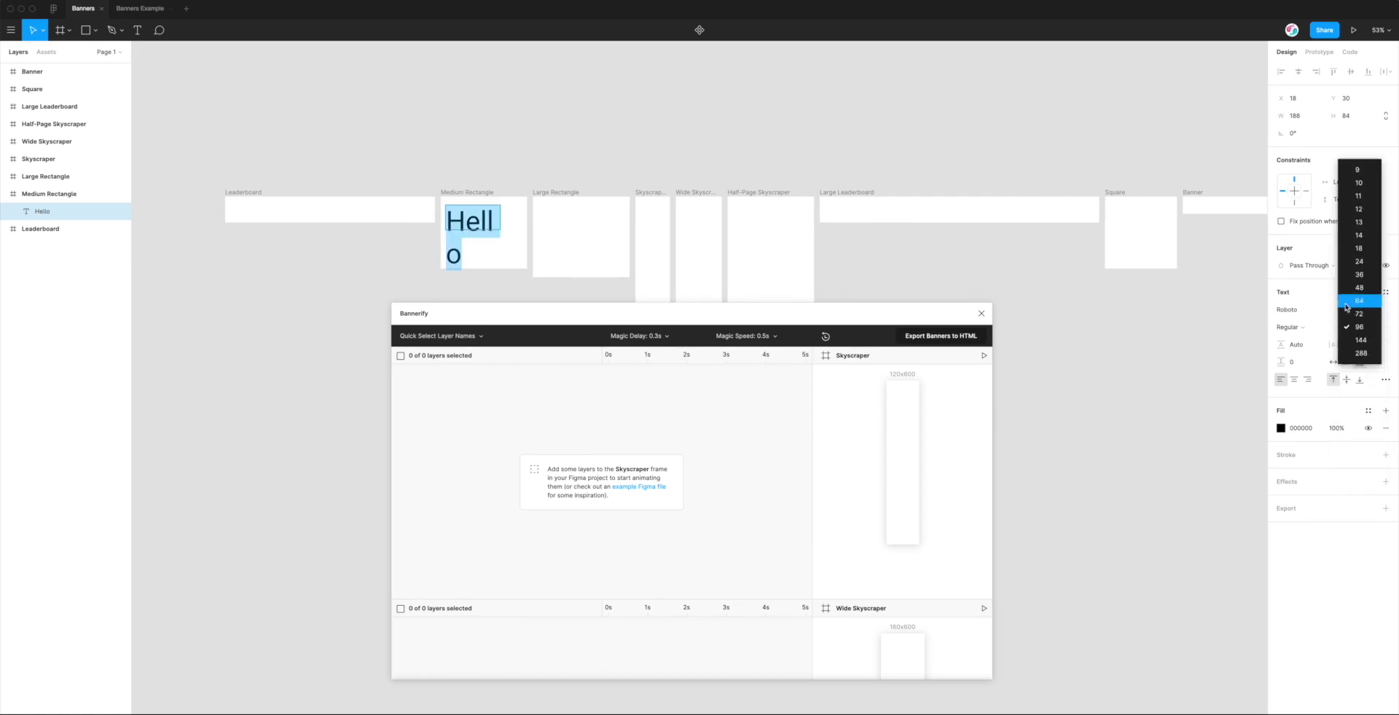
{"action": "left_click", "coordinate": [1363, 312]}
{"action": "left_click", "coordinate": [1304, 325]}
{"action": "left_click", "coordinate": [1311, 353]}
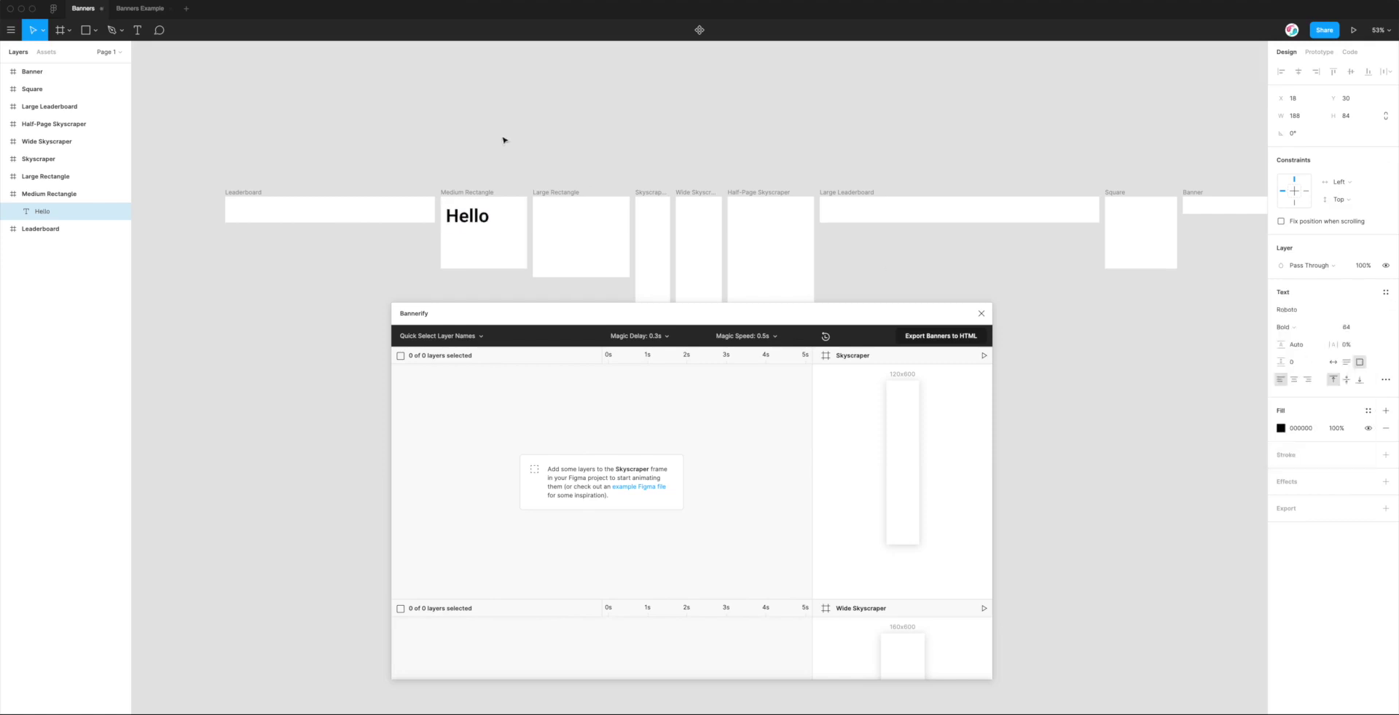
{"action": "left_click", "coordinate": [500, 150]}
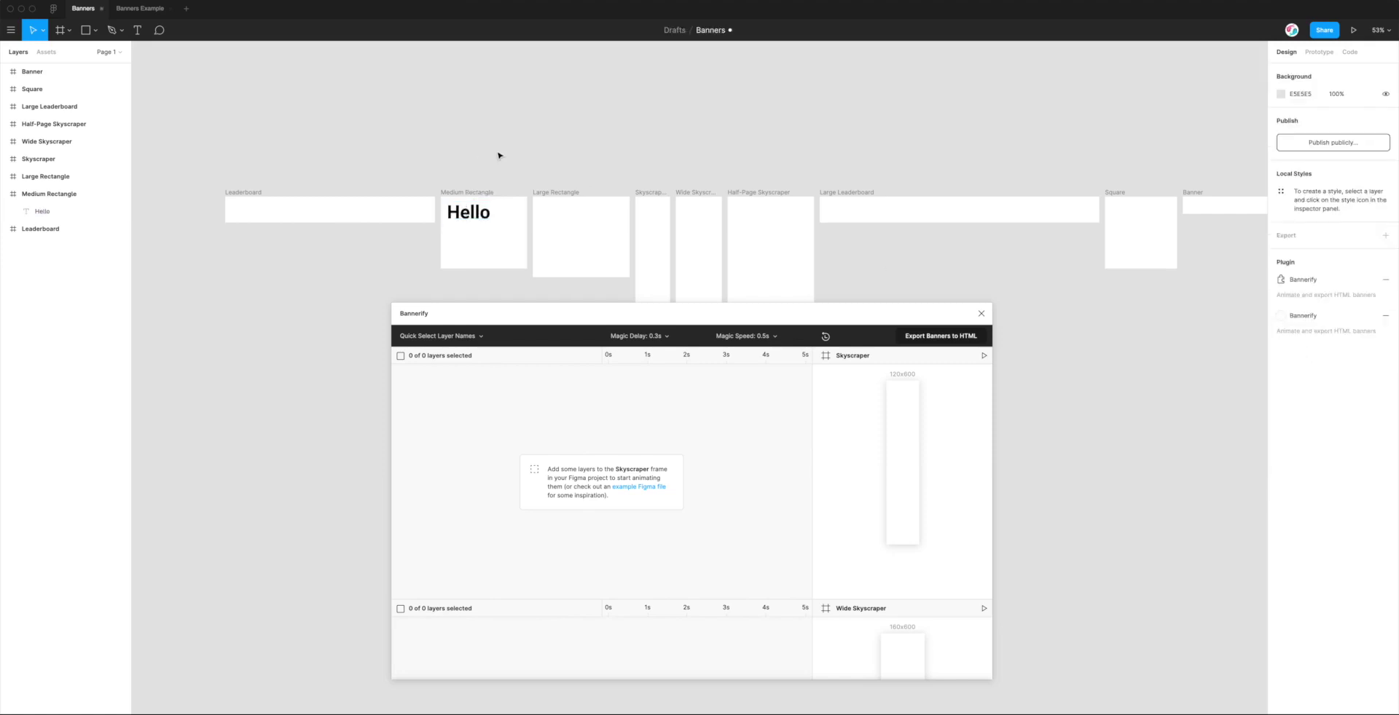
{"action": "scroll", "coordinate": [500, 154], "scroll_direction": "right", "scroll_amount": 1}
{"action": "right_click", "coordinate": [339, 88]}
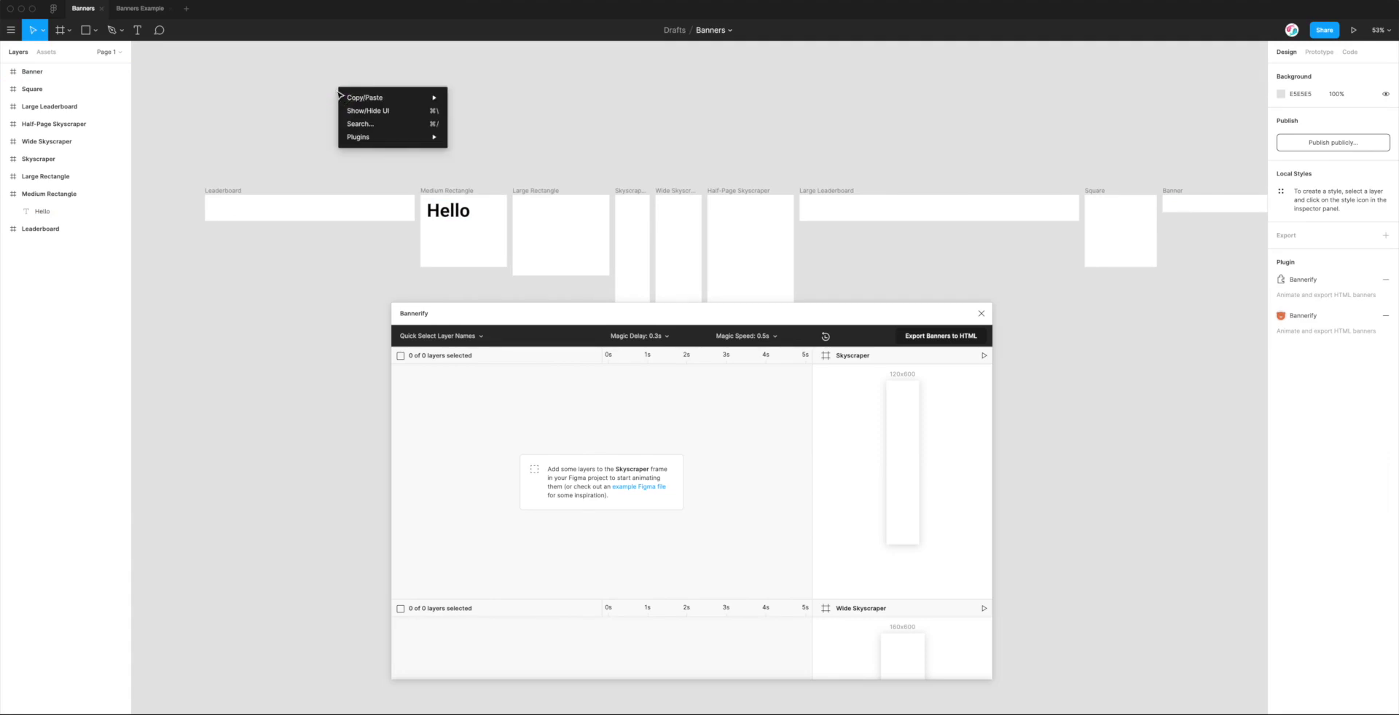
Step: Insert a random 'minimal' Unsplash photo and drag it toward the Medium Rectangle frame
{"action": "mouse_move", "coordinate": [386, 140]}
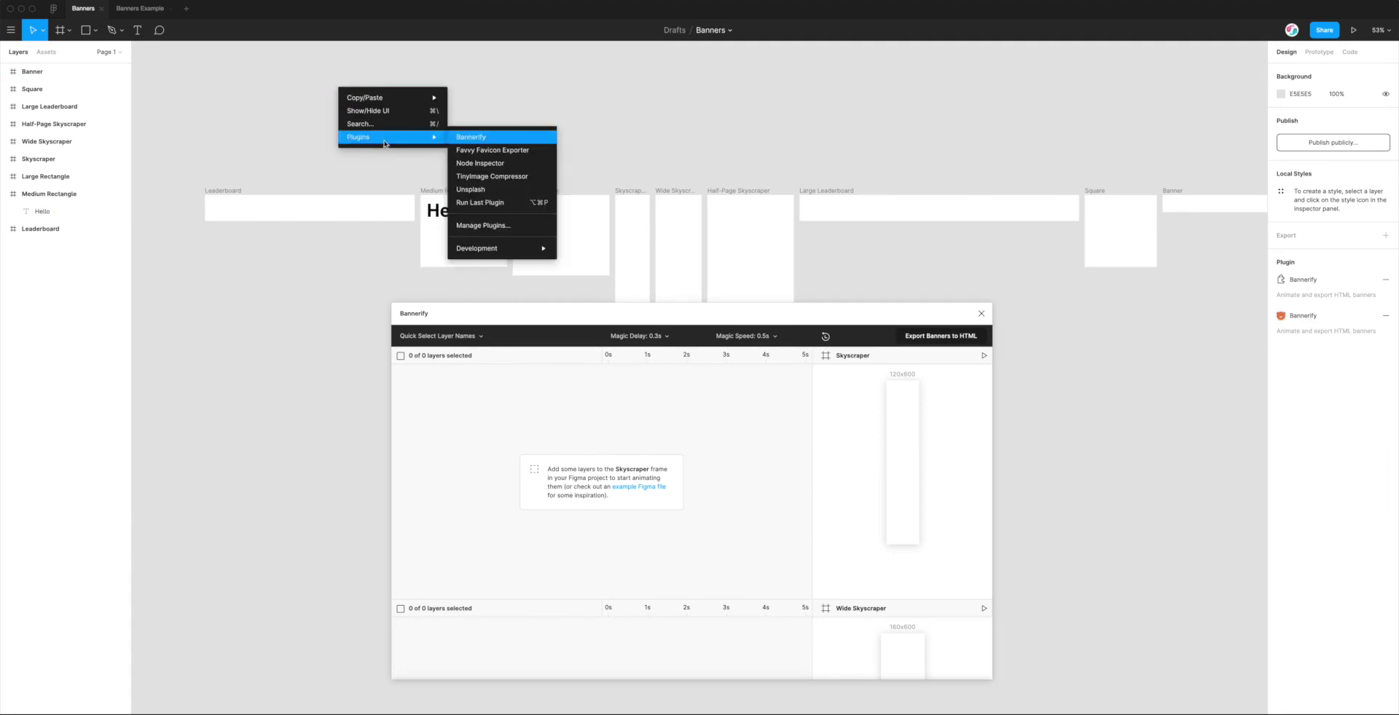
{"action": "left_click", "coordinate": [500, 195]}
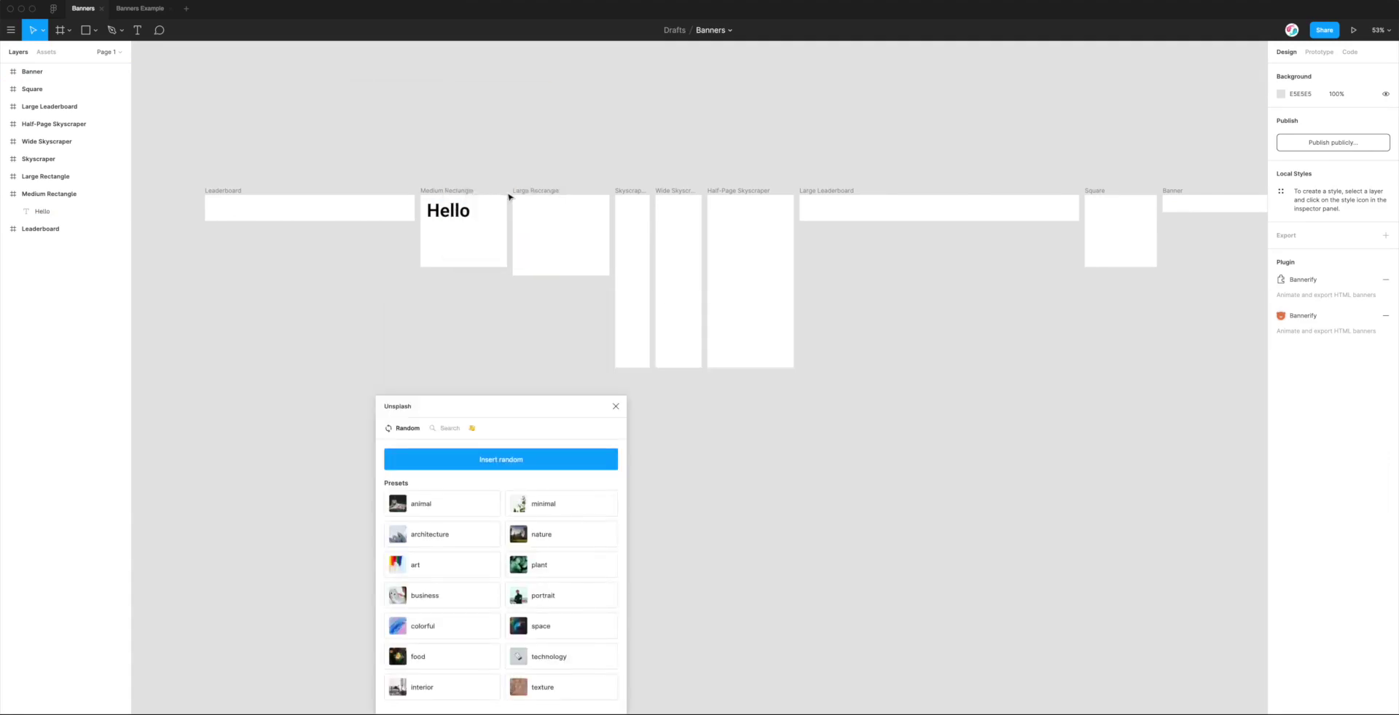
{"action": "left_click_drag", "start_coordinate": [510, 406], "coordinate": [635, 314]}
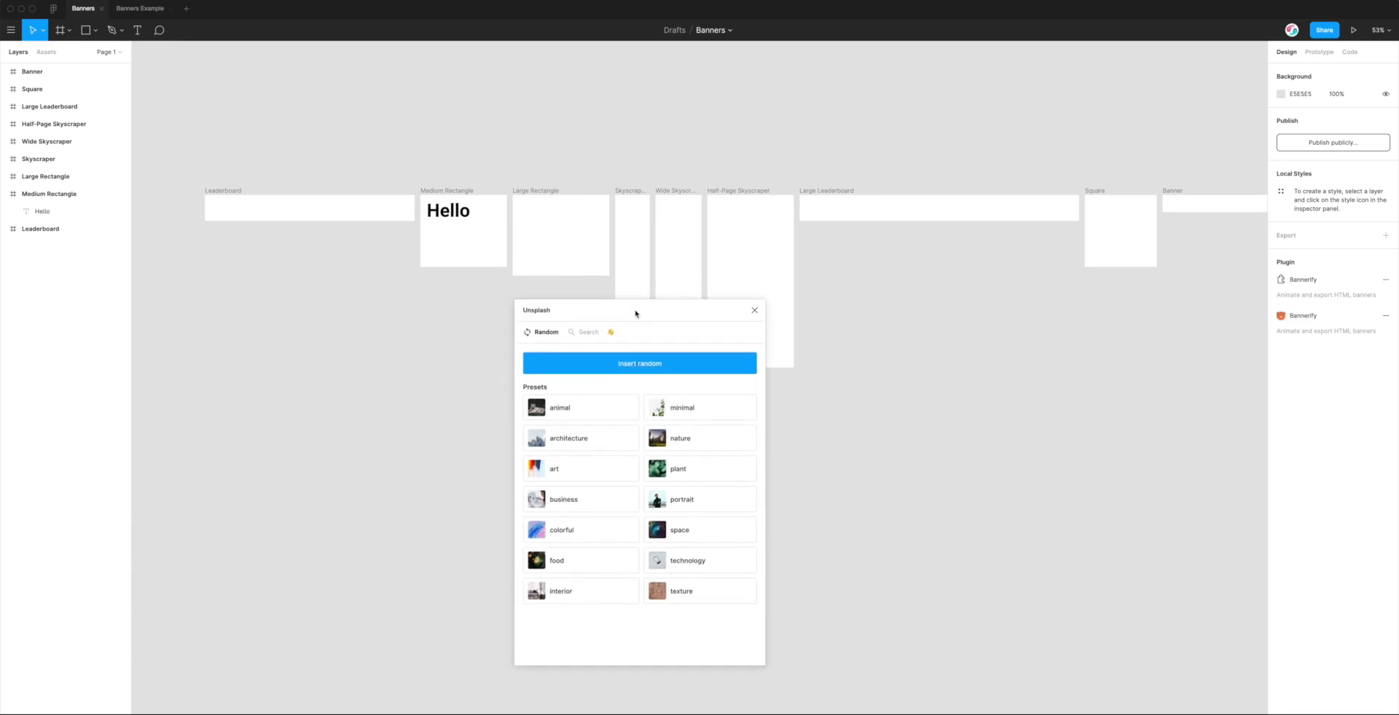
{"action": "left_click", "coordinate": [678, 409]}
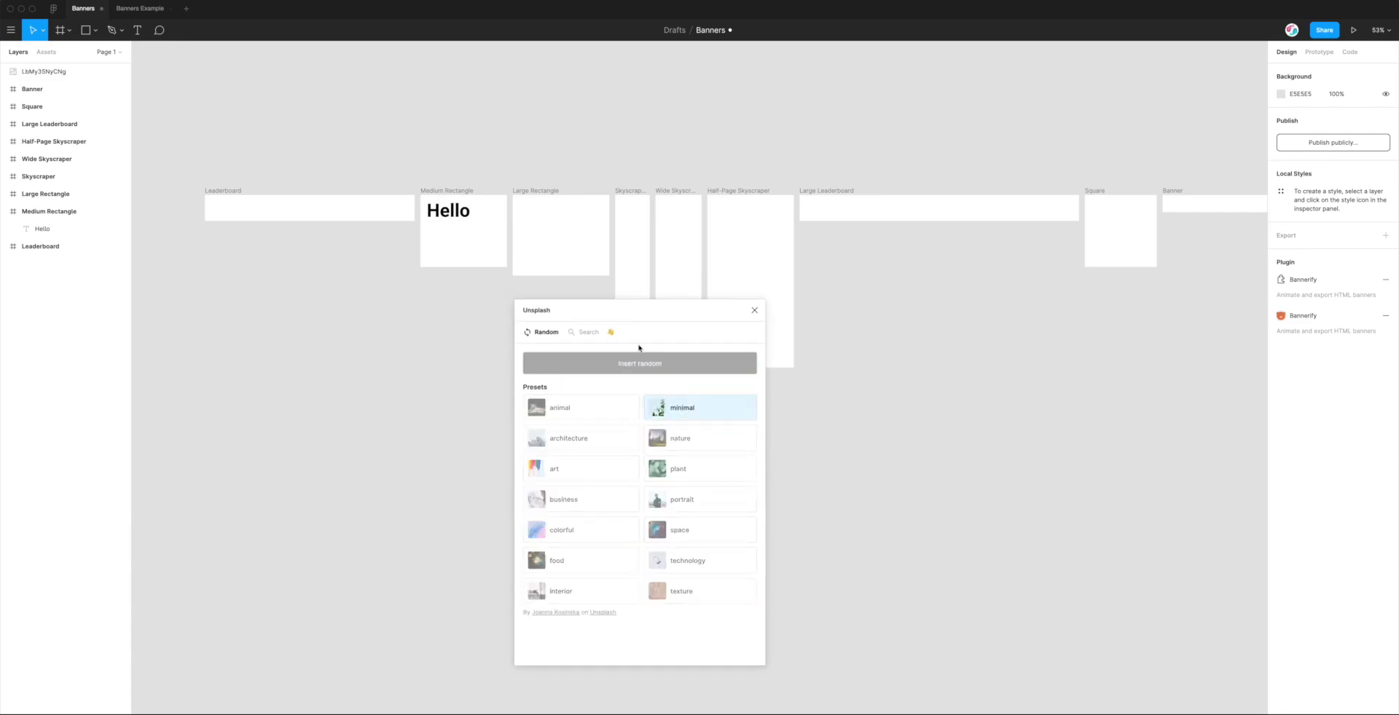
{"action": "left_click_drag", "start_coordinate": [594, 315], "coordinate": [445, 313]}
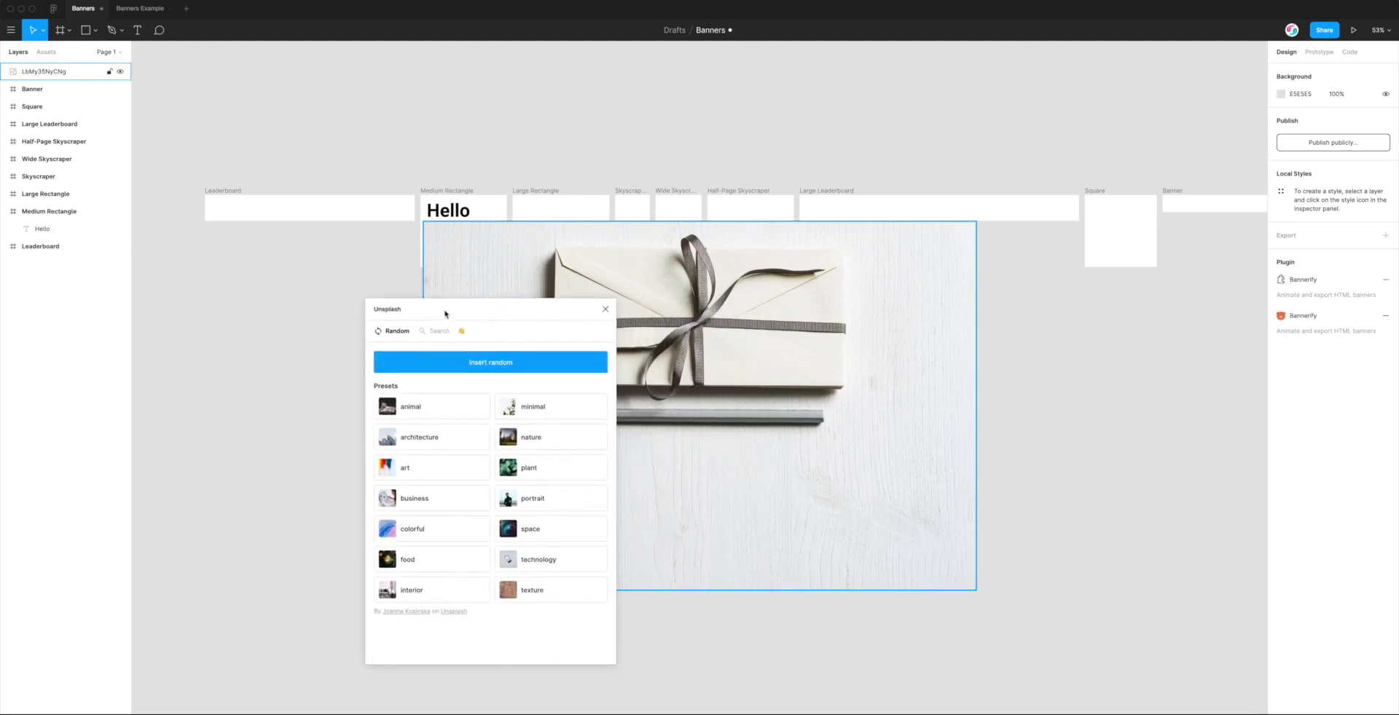
{"action": "left_click_drag", "start_coordinate": [555, 317], "coordinate": [529, 316]}
{"action": "left_click", "coordinate": [579, 309]}
{"action": "left_click_drag", "start_coordinate": [702, 316], "coordinate": [481, 241]}
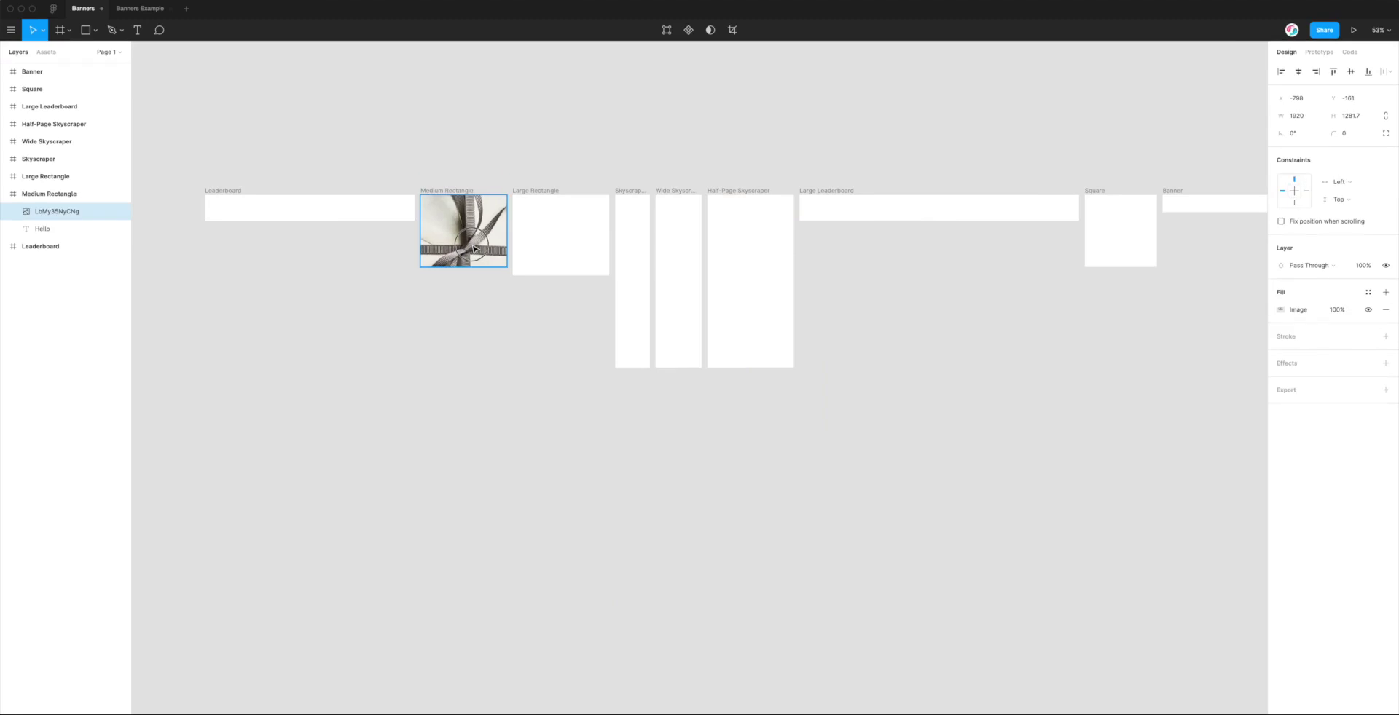
Step: Layer the photo beneath Hello, scale it to 572 × 382 and move it into Medium Rectangle
{"action": "left_click_drag", "start_coordinate": [58, 213], "coordinate": [62, 232]}
{"action": "left_click_drag", "start_coordinate": [743, 509], "coordinate": [552, 378]}
{"action": "left_click_drag", "start_coordinate": [496, 338], "coordinate": [470, 221]}
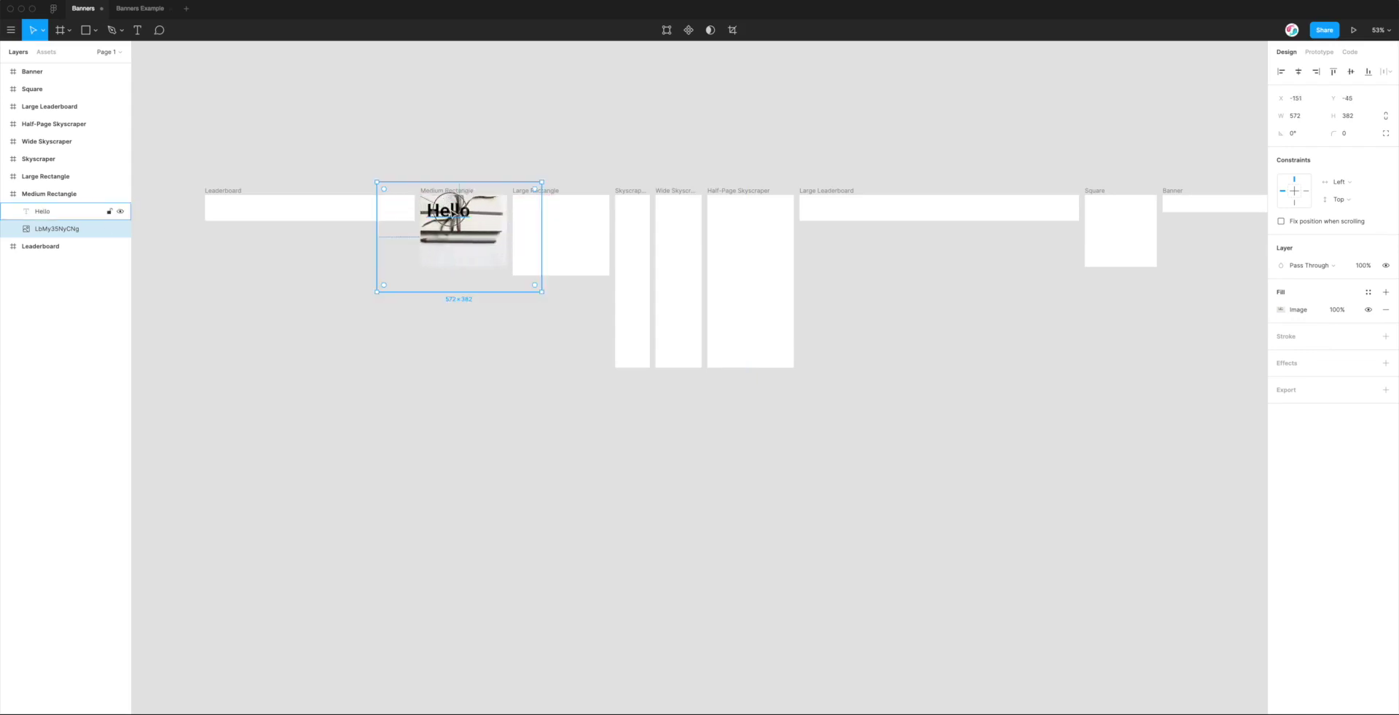
Step: Move the Hello text lower inside Medium Rectangle and clear the selection
{"action": "left_click", "coordinate": [44, 211]}
{"action": "left_click_drag", "start_coordinate": [445, 211], "coordinate": [464, 261]}
{"action": "key", "text": "Escape"}
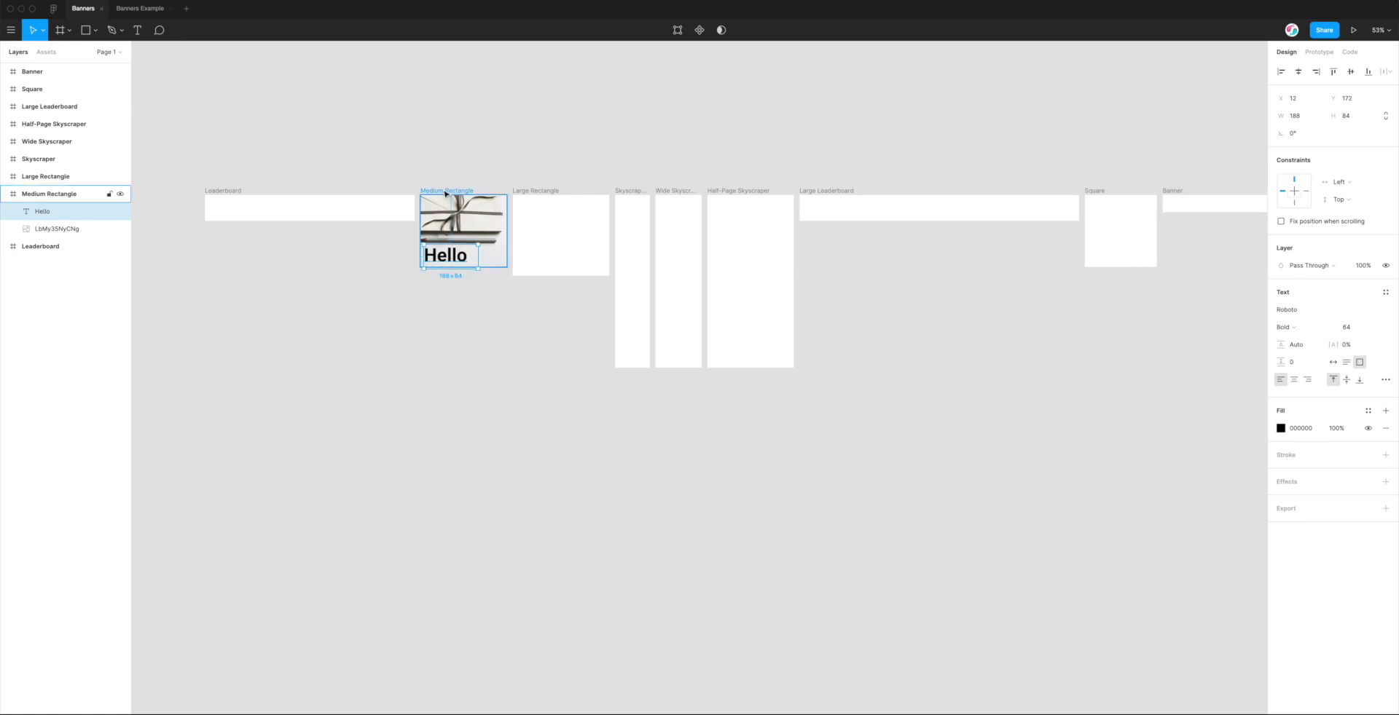
{"action": "left_click", "coordinate": [477, 175]}
{"action": "scroll", "coordinate": [447, 350], "scroll_direction": "right", "scroll_amount": 2}
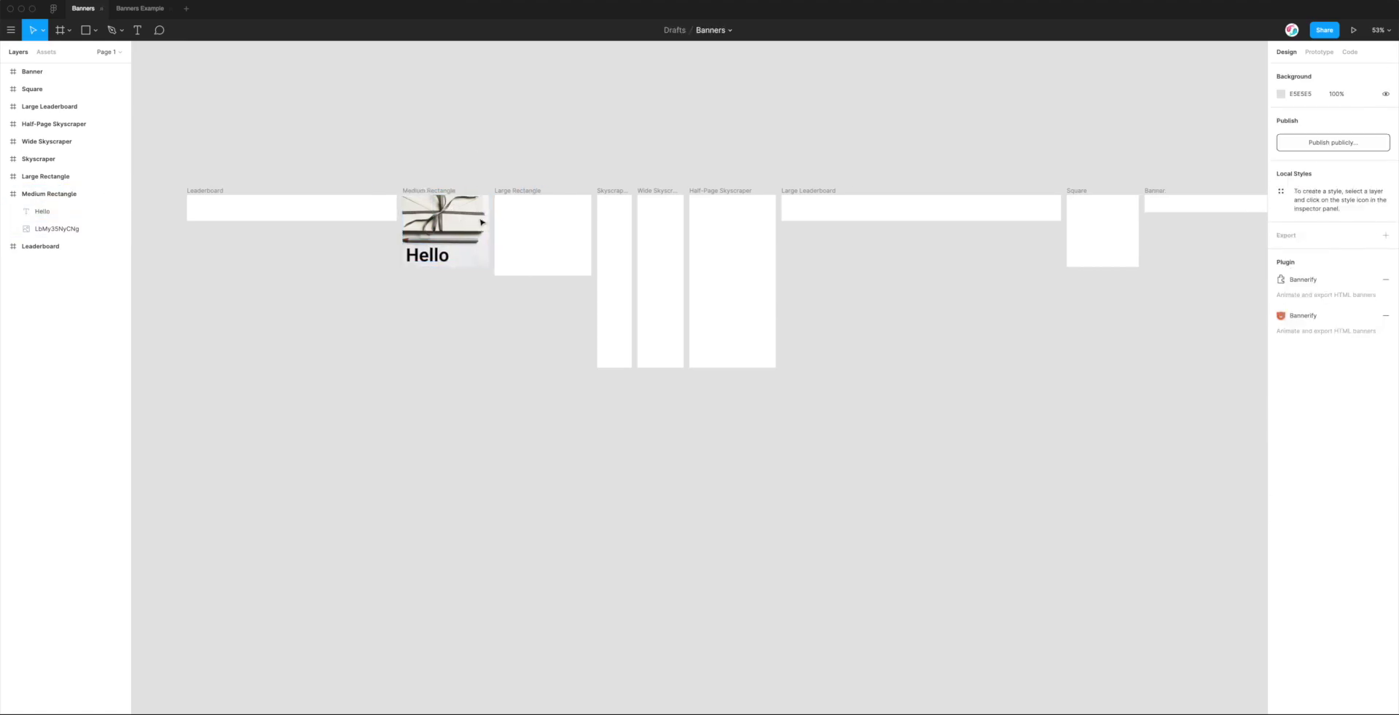
Step: Launch Bannerify from the canvas Plugins menu and show the Medium Rectangle timeline with Hello and image layers
{"action": "right_click", "coordinate": [425, 352]}
{"action": "mouse_move", "coordinate": [457, 399]}
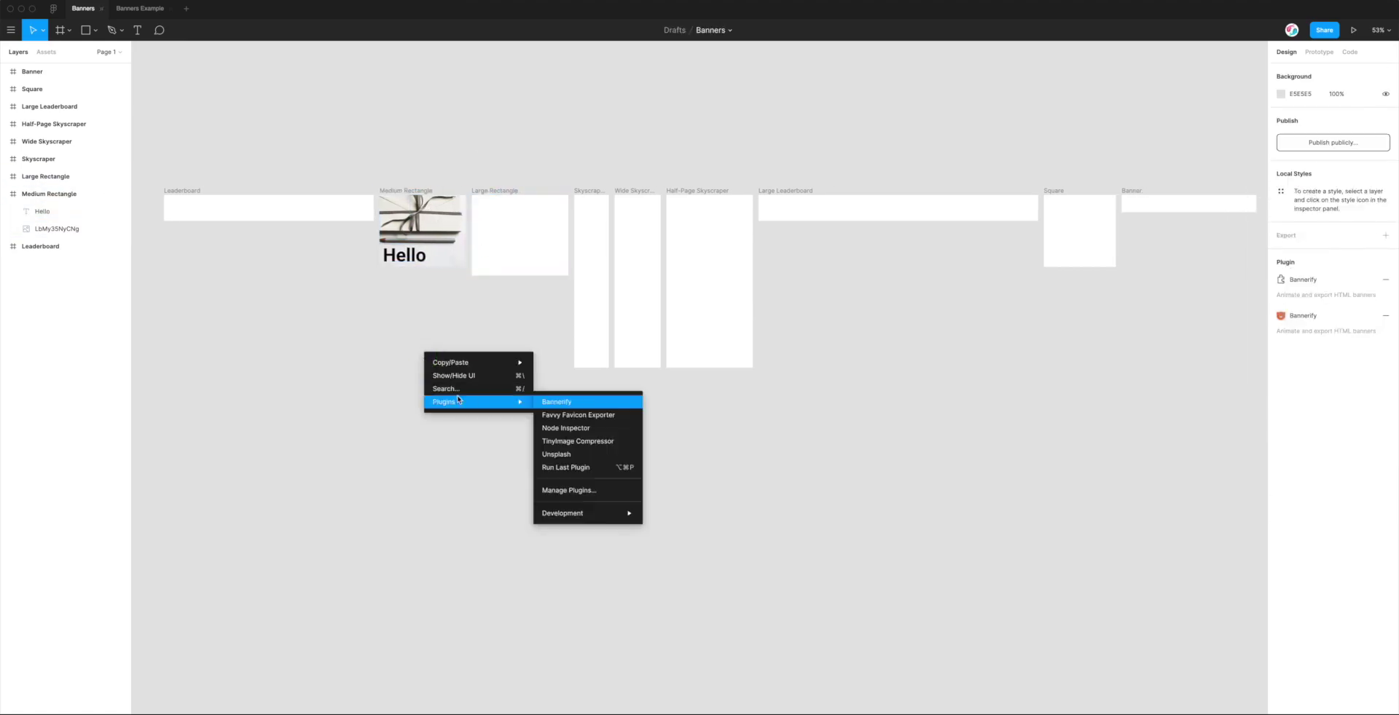
{"action": "left_click", "coordinate": [576, 403]}
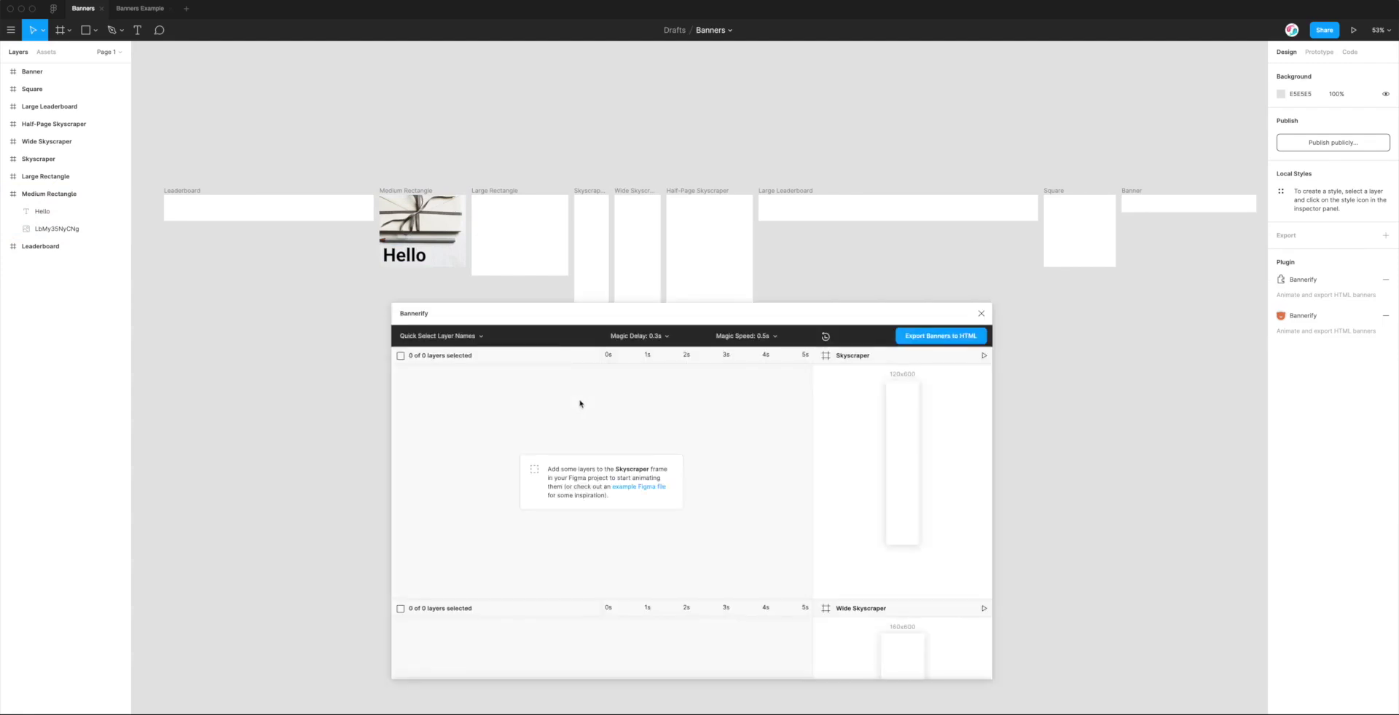
{"action": "scroll", "coordinate": [789, 461], "scroll_direction": "down", "scroll_amount": 10}
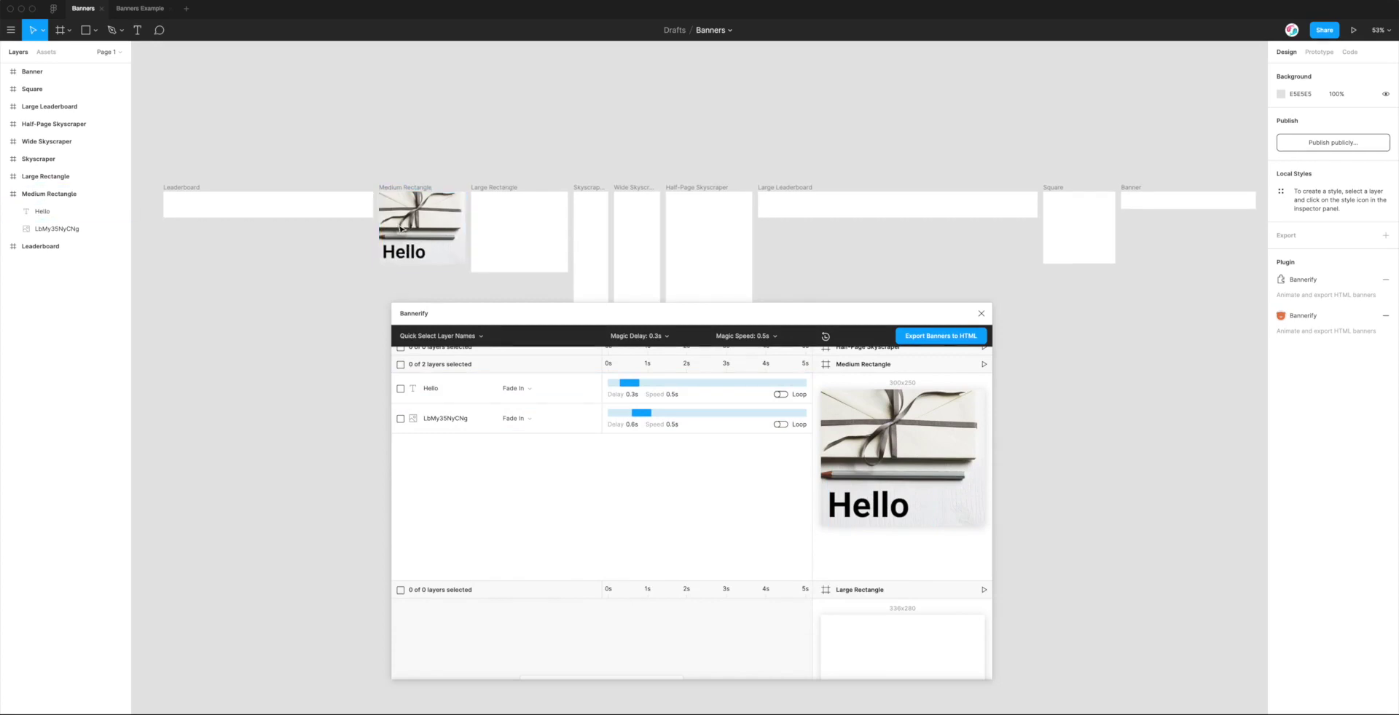
{"action": "left_click", "coordinate": [762, 332]}
{"action": "scroll", "coordinate": [750, 413], "scroll_direction": "up", "scroll_amount": 1}
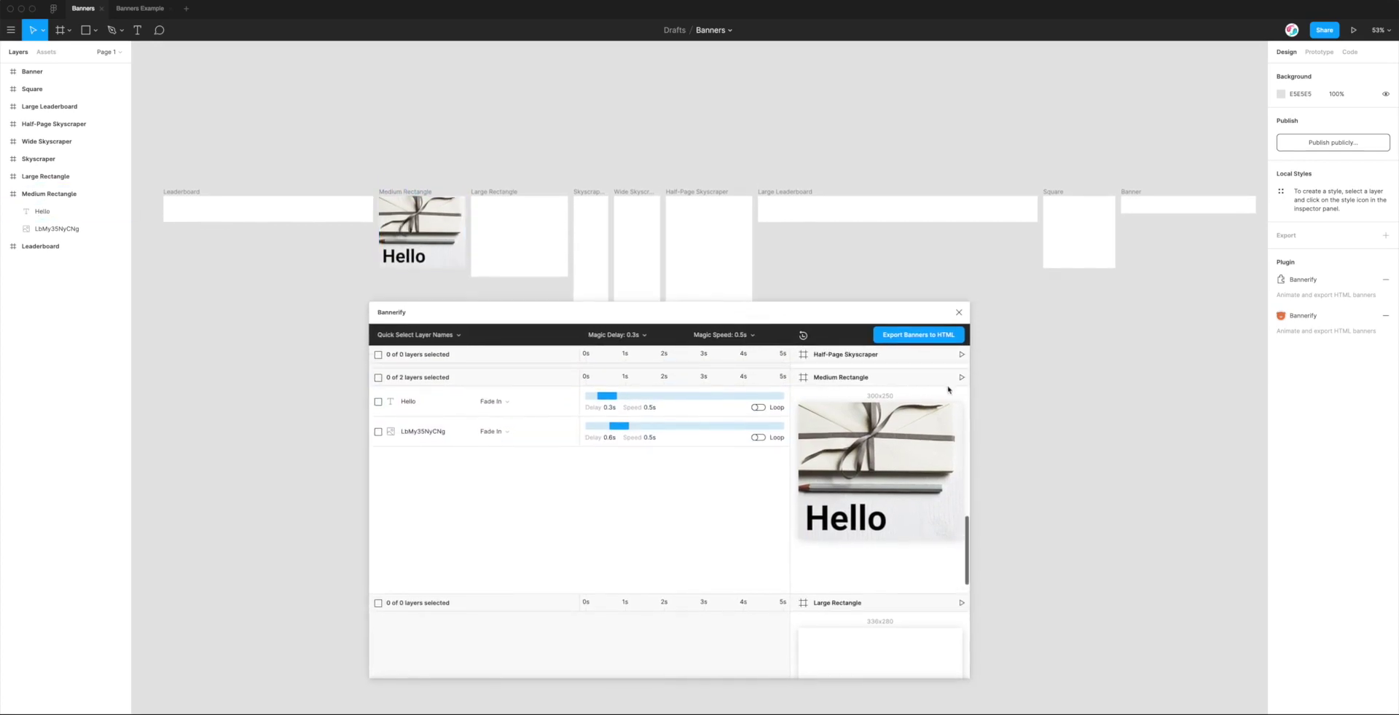
Step: Play the Medium Rectangle fade-in preview twice, then open the image layer's animation list
{"action": "left_click", "coordinate": [958, 379]}
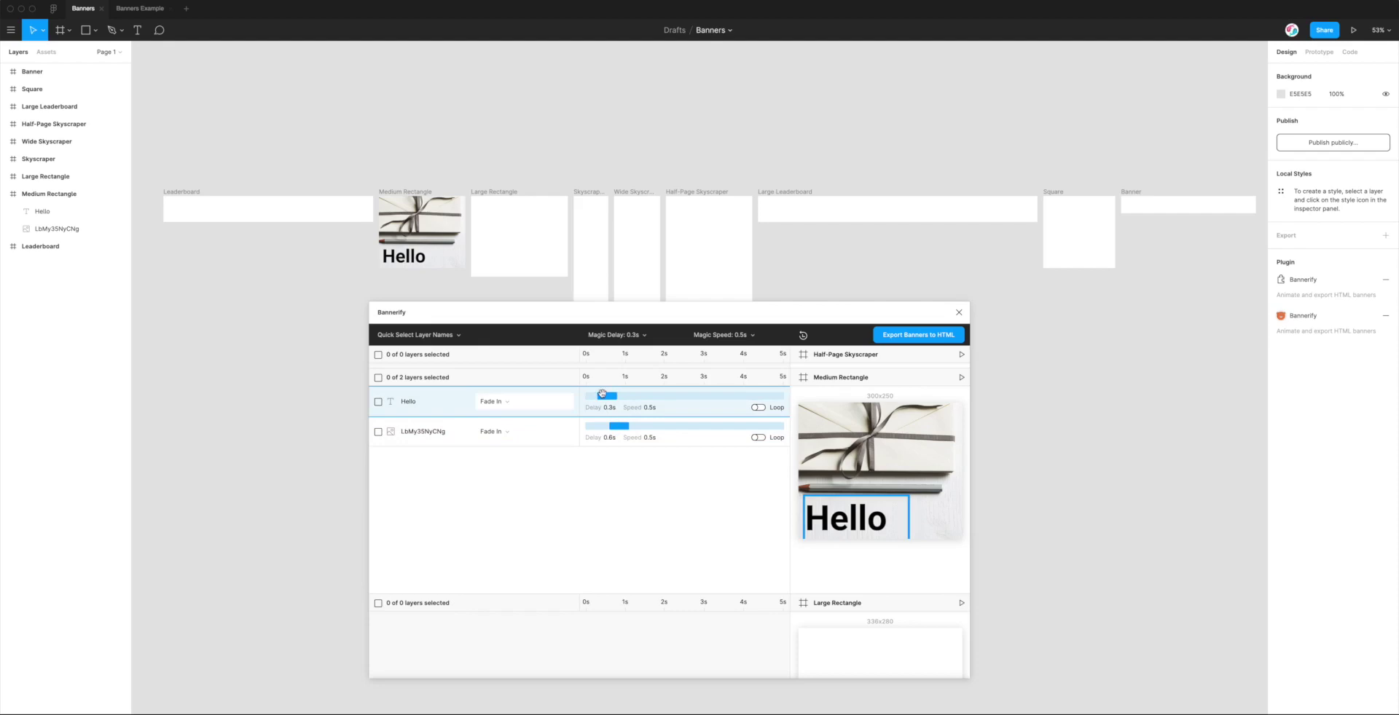
{"action": "left_click_drag", "start_coordinate": [654, 319], "coordinate": [657, 324]}
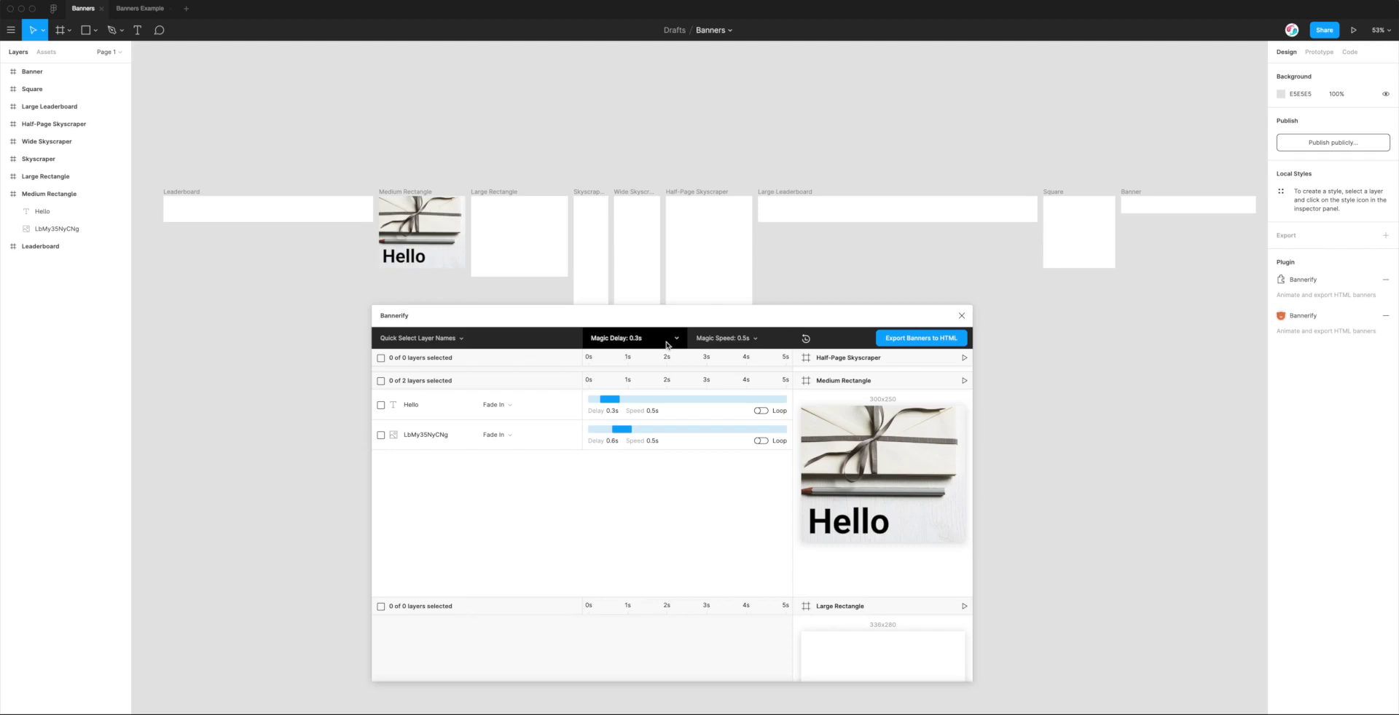
{"action": "left_click_drag", "start_coordinate": [665, 323], "coordinate": [644, 324]}
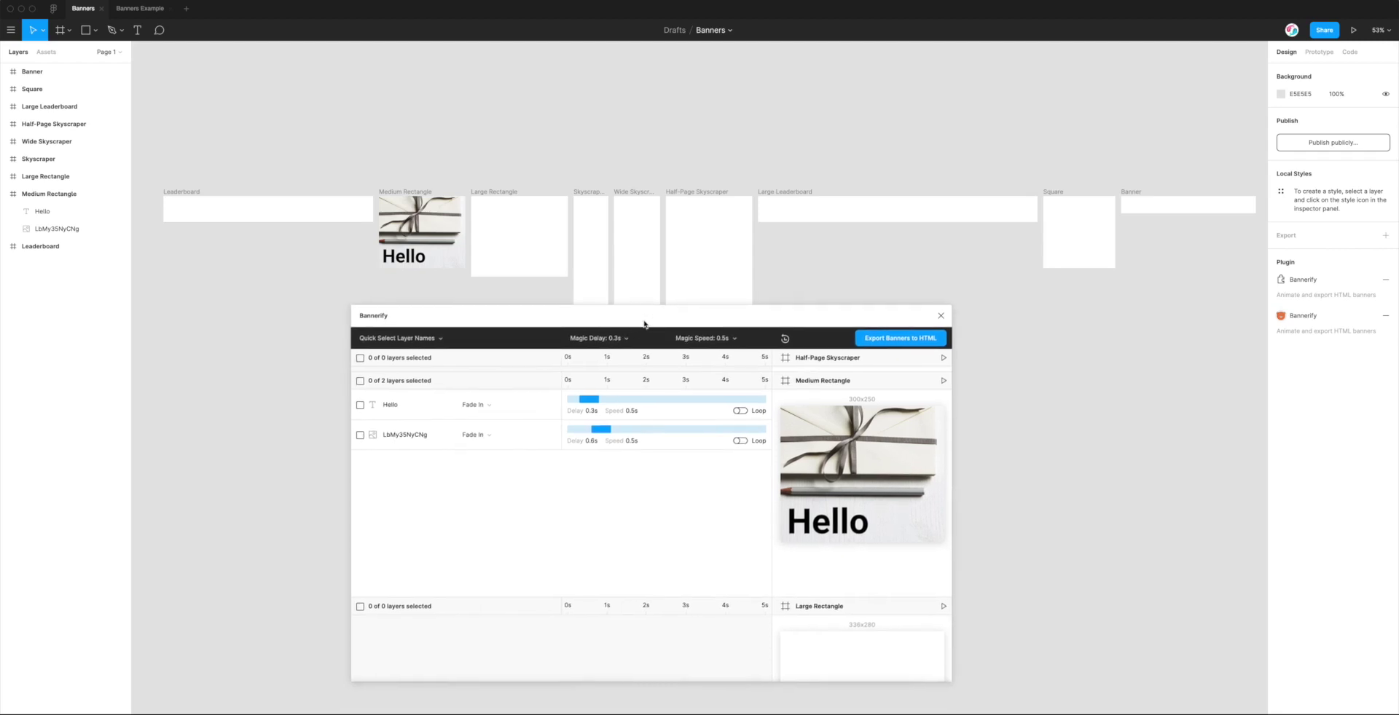
{"action": "scroll", "coordinate": [655, 467], "scroll_direction": "up", "scroll_amount": 2}
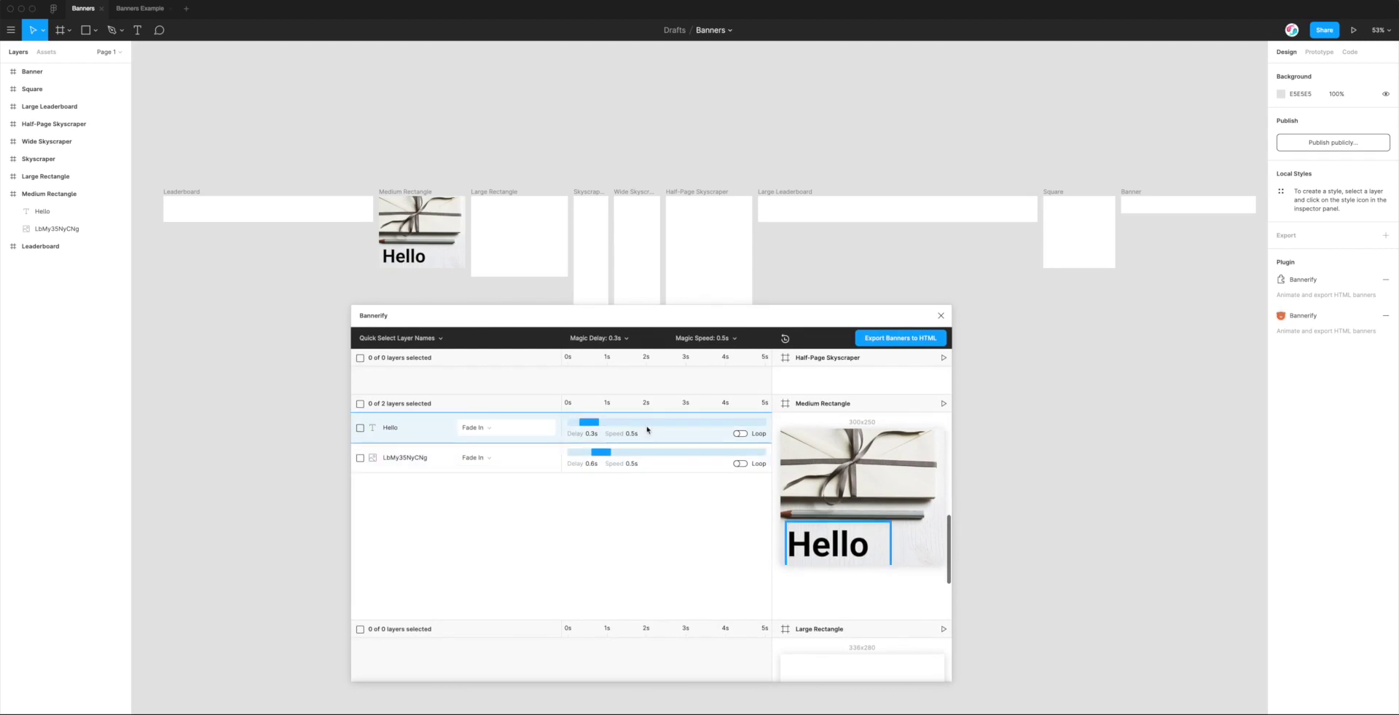
{"action": "left_click", "coordinate": [944, 403]}
{"action": "left_click", "coordinate": [501, 461]}
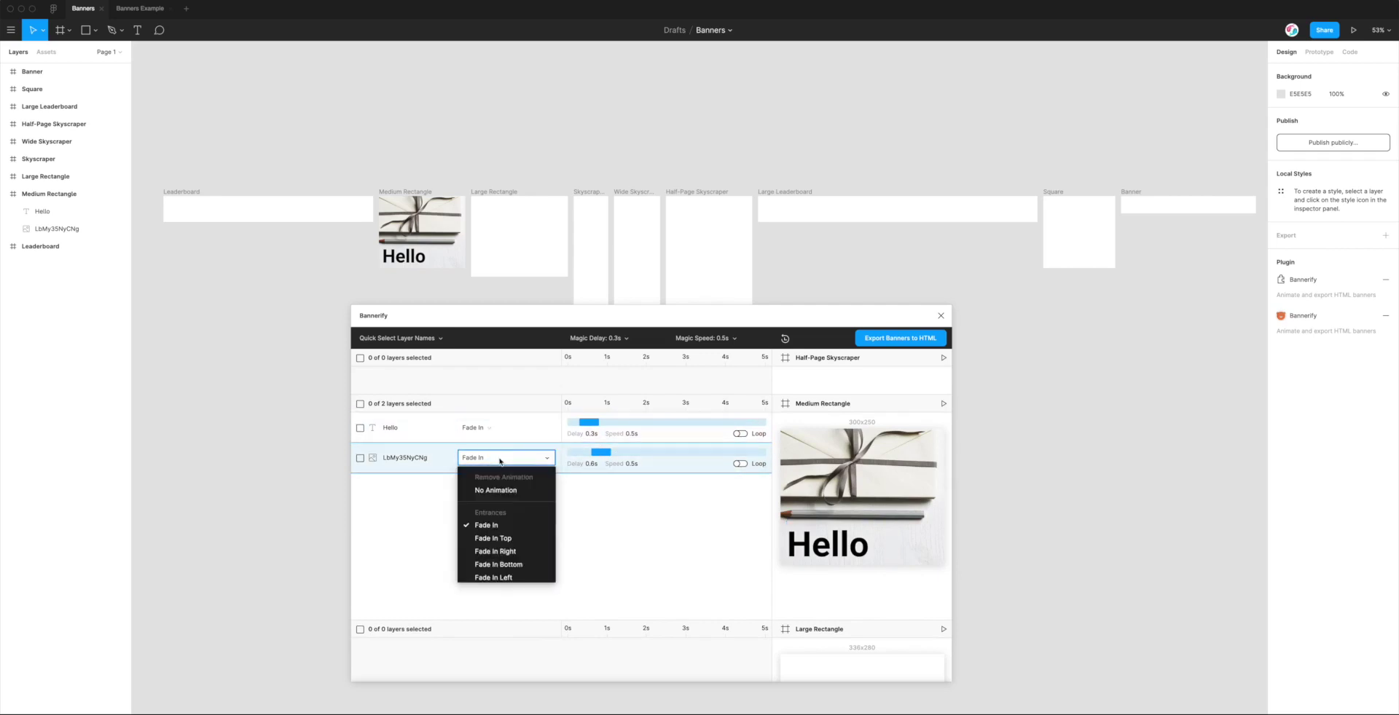
Step: Give the image layer the Puff In animation
{"action": "scroll", "coordinate": [513, 539], "scroll_direction": "down", "scroll_amount": 5}
{"action": "scroll", "coordinate": [515, 547], "scroll_direction": "down", "scroll_amount": 10}
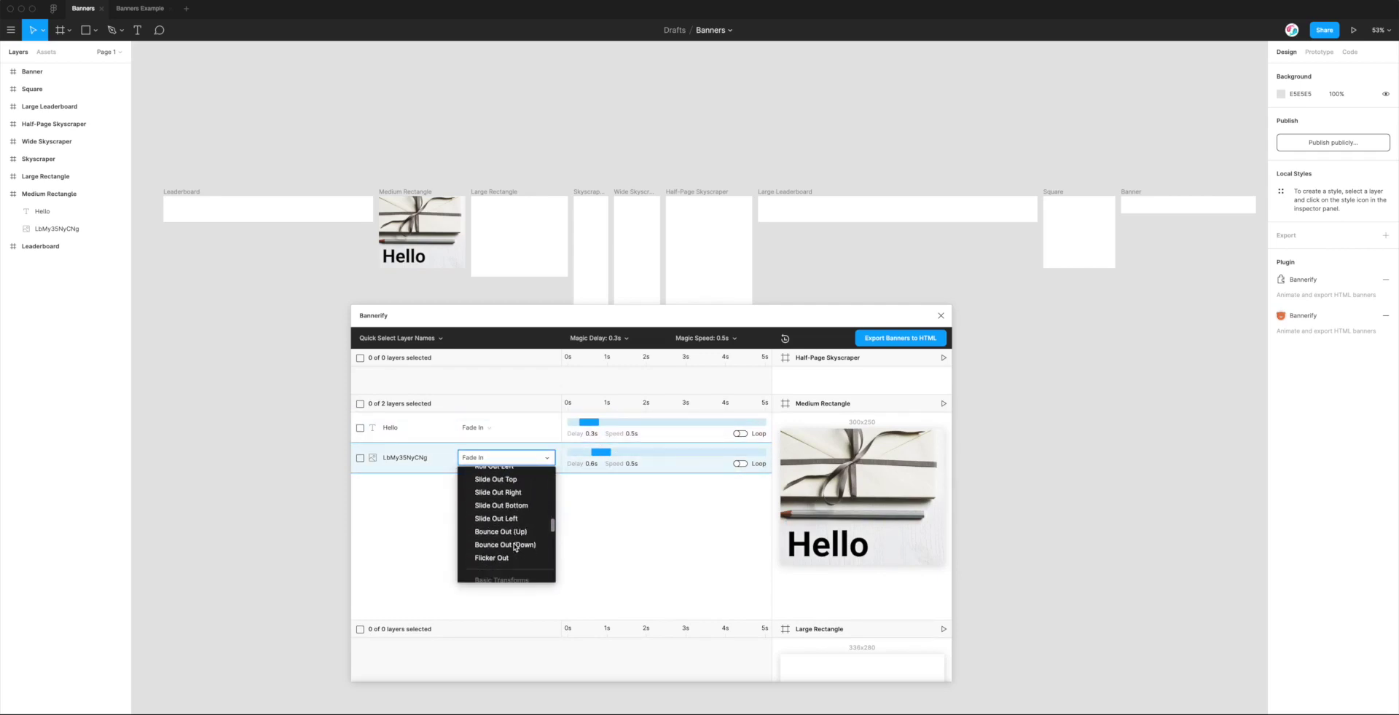
{"action": "scroll", "coordinate": [514, 547], "scroll_direction": "up", "scroll_amount": 5}
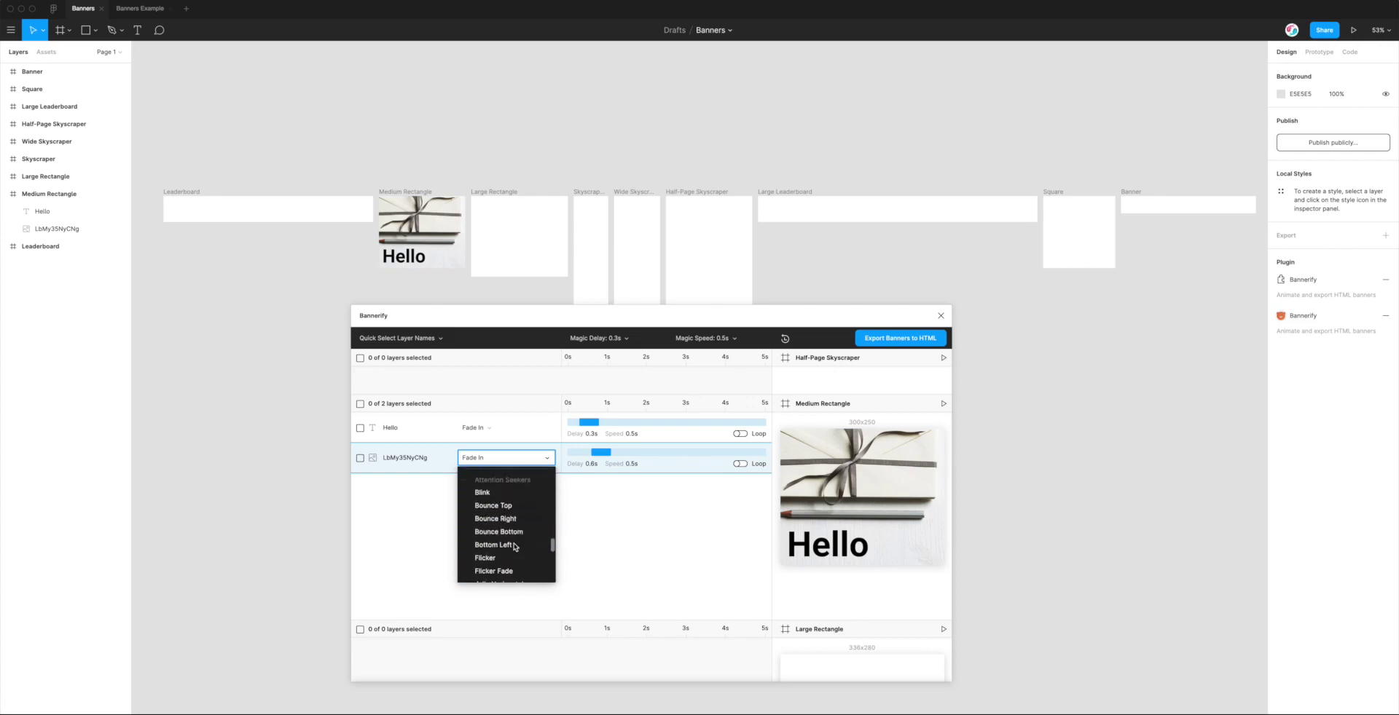
{"action": "scroll", "coordinate": [513, 547], "scroll_direction": "up", "scroll_amount": 6}
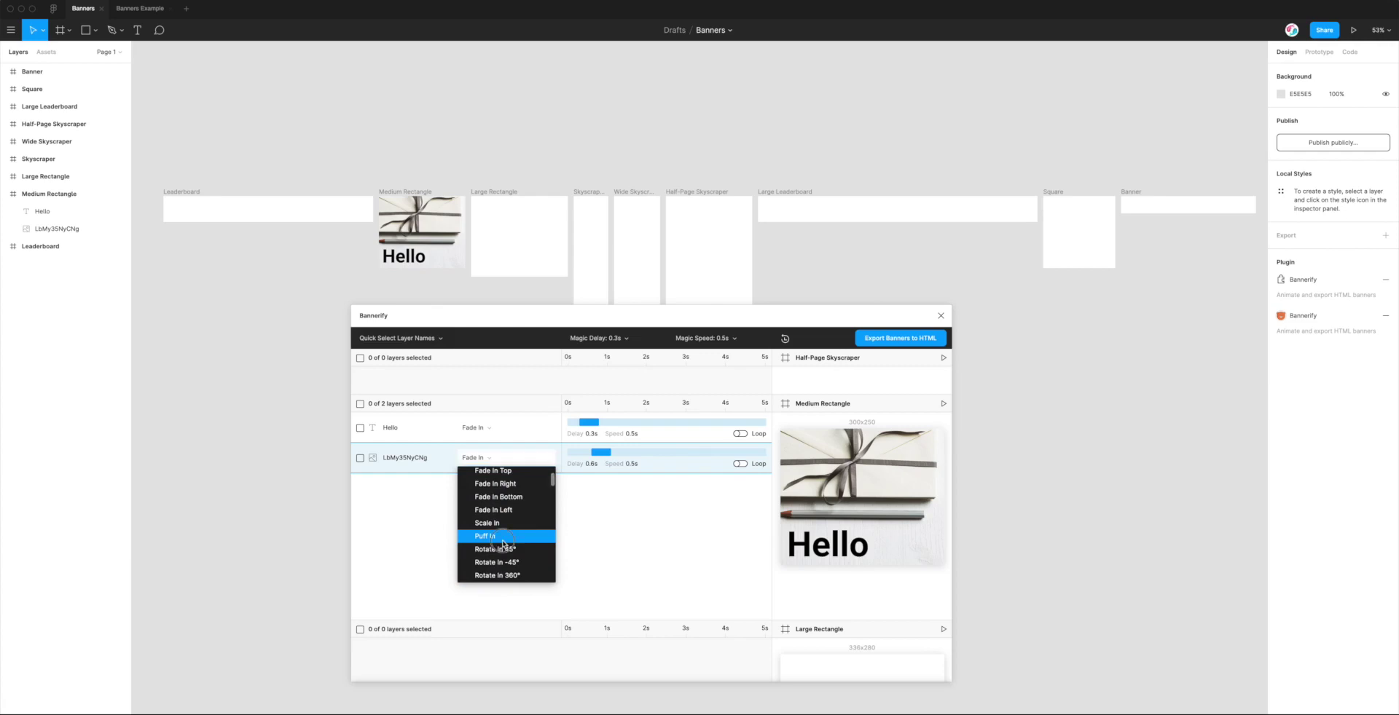
{"action": "left_click", "coordinate": [503, 536]}
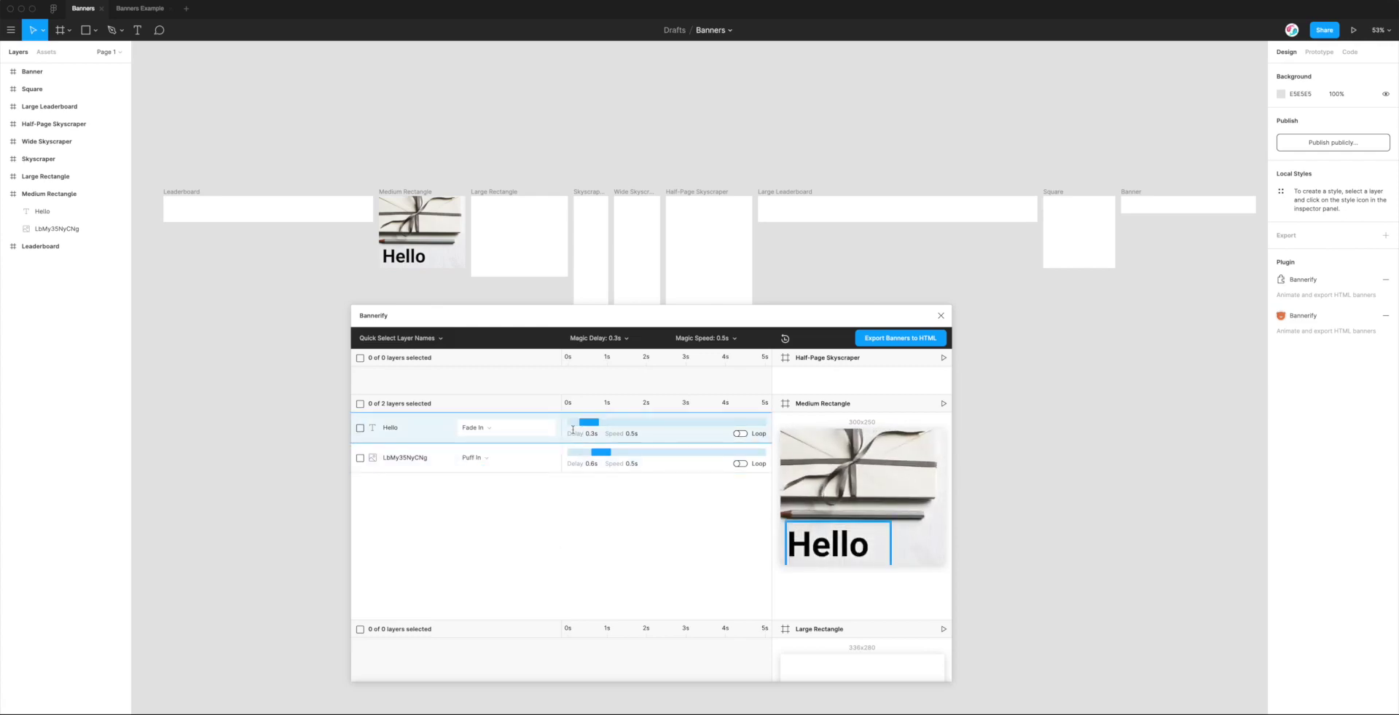
Step: Time the image Puff In from 0s to 2.5s and push Hello's fade-in start to 2.5s
{"action": "left_click_drag", "start_coordinate": [591, 423], "coordinate": [710, 420]}
{"action": "mouse_move", "coordinate": [610, 453]}
{"action": "left_mouse_down"}
{"action": "mouse_move", "coordinate": [662, 452]}
{"action": "mouse_move", "coordinate": [639, 453]}
{"action": "left_mouse_up"}
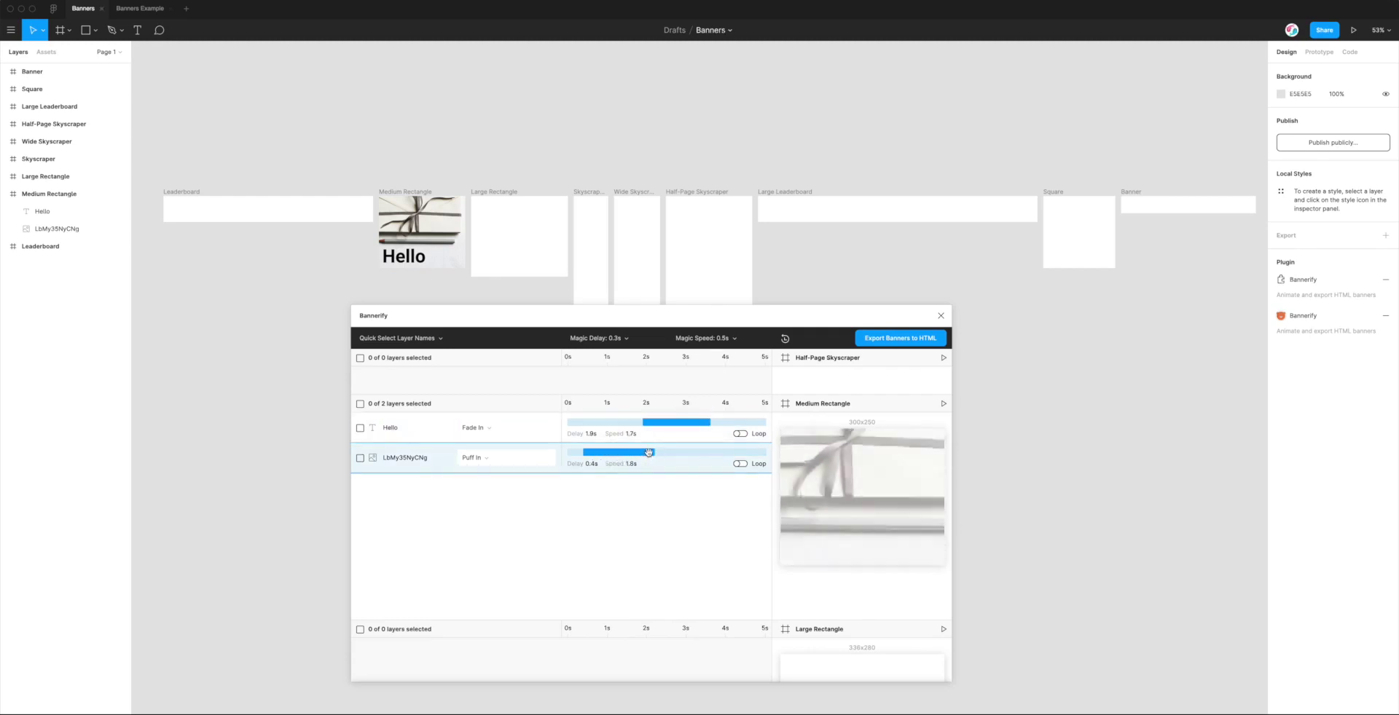
{"action": "left_click_drag", "start_coordinate": [666, 452], "coordinate": [636, 453]}
{"action": "left_click", "coordinate": [674, 422]}
{"action": "left_click_drag", "start_coordinate": [673, 422], "coordinate": [697, 422]}
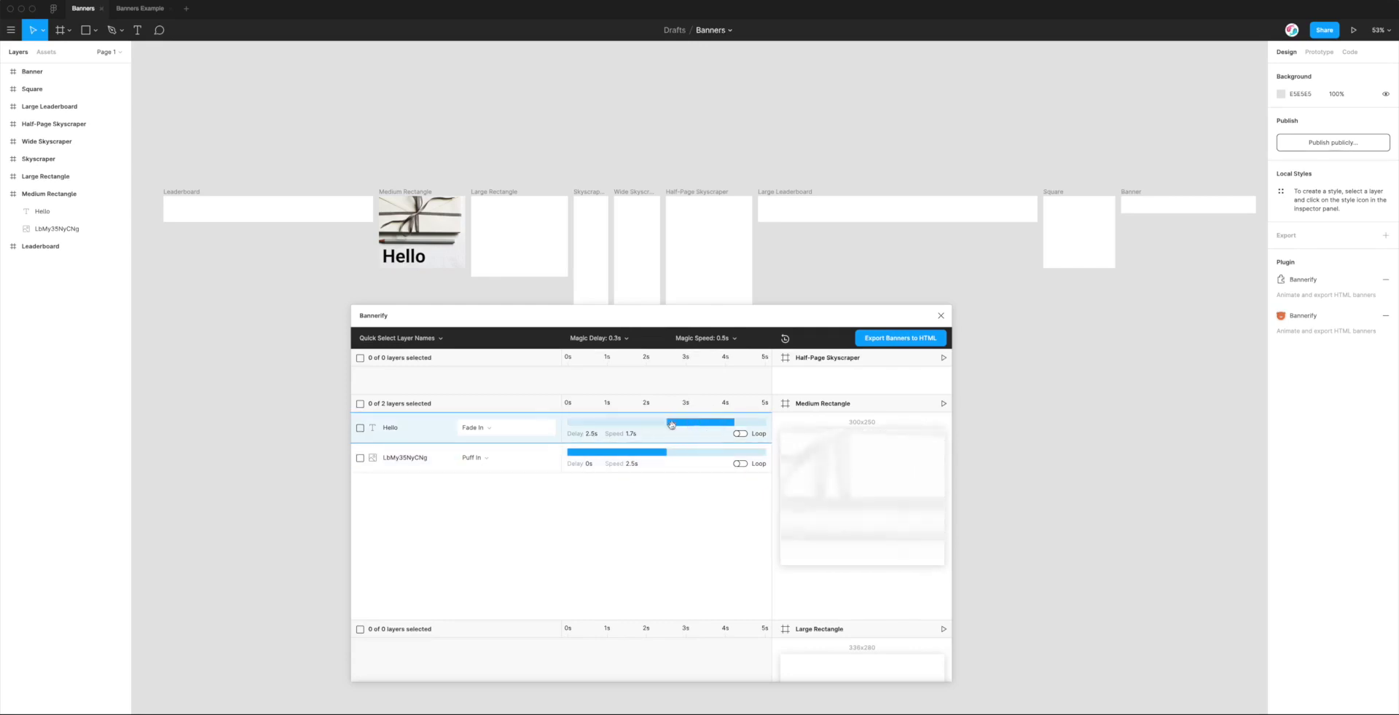
Step: Switch Hello to Fade In Bottom with a 1.5s delay and 0.7s speed
{"action": "left_click", "coordinate": [492, 428]}
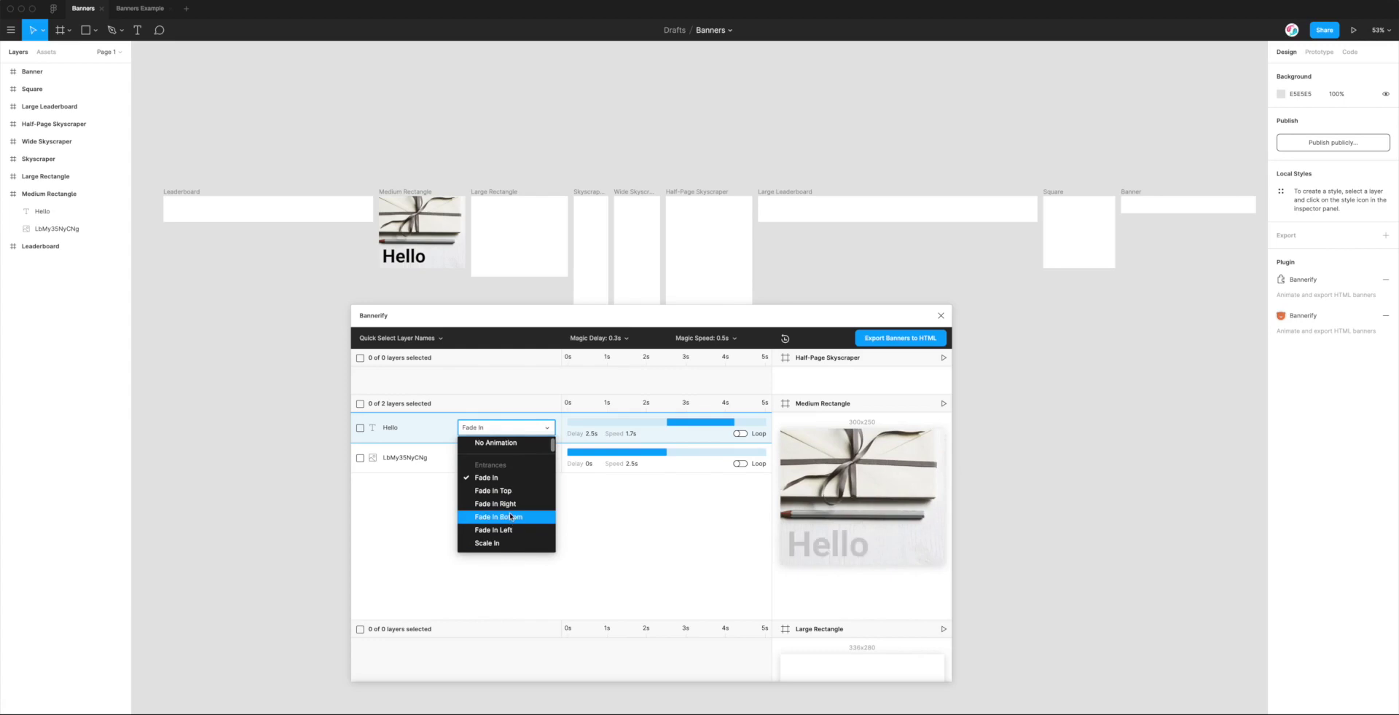
{"action": "left_click", "coordinate": [512, 517]}
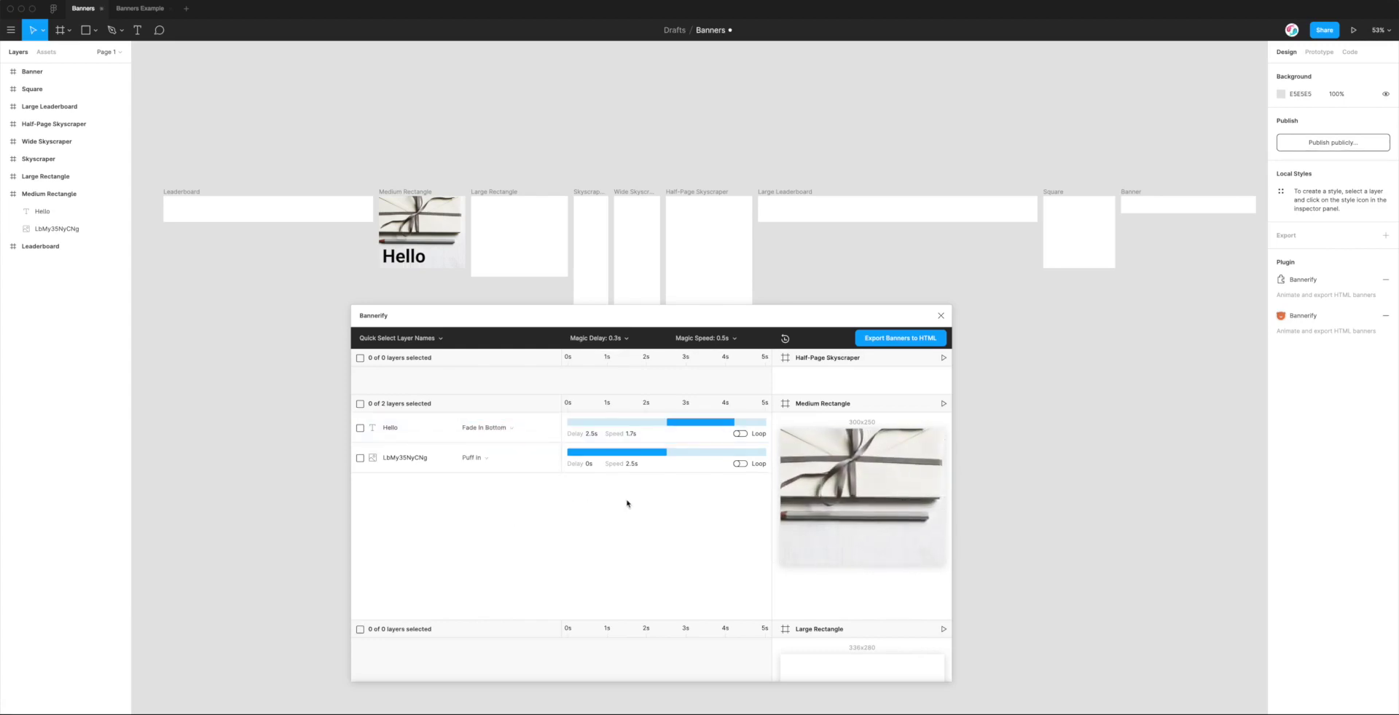
{"action": "mouse_move", "coordinate": [696, 422]}
{"action": "left_mouse_down"}
{"action": "mouse_move", "coordinate": [659, 423]}
{"action": "mouse_move", "coordinate": [680, 424]}
{"action": "left_mouse_up"}
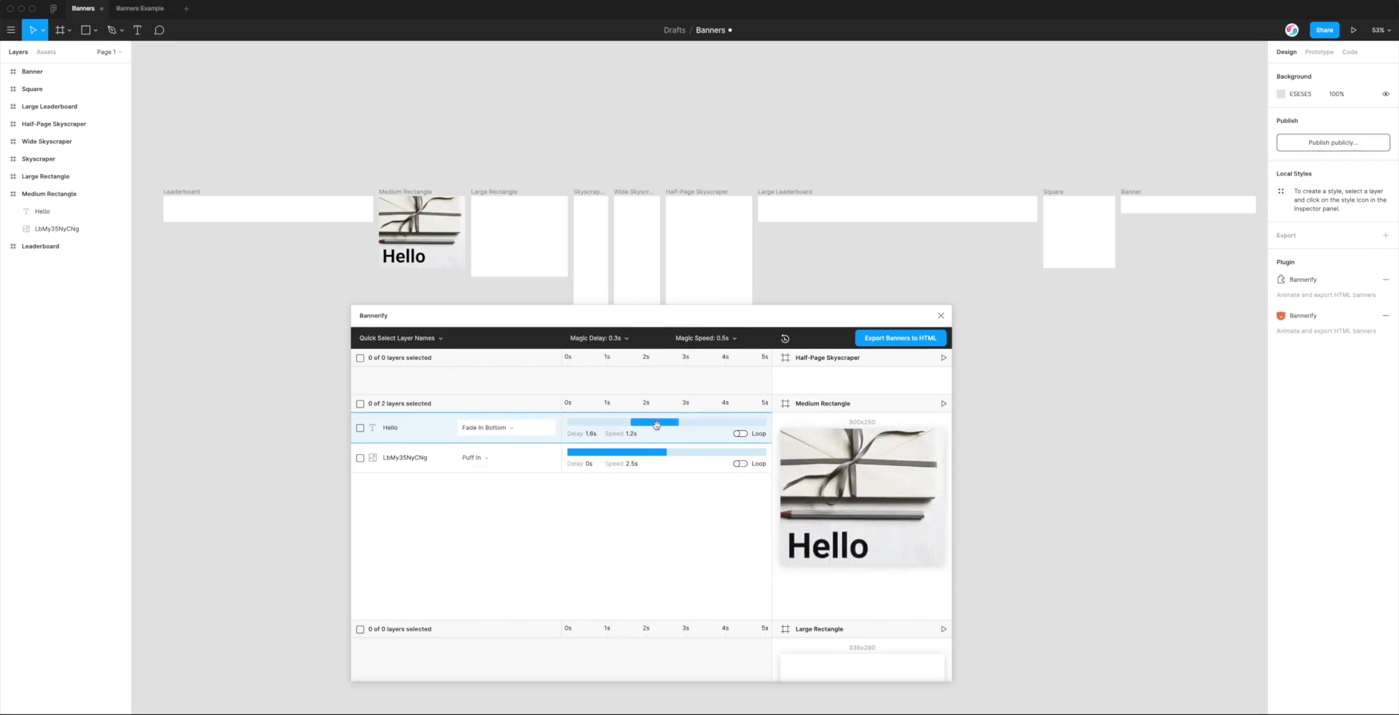
{"action": "left_click_drag", "start_coordinate": [679, 422], "coordinate": [658, 424]}
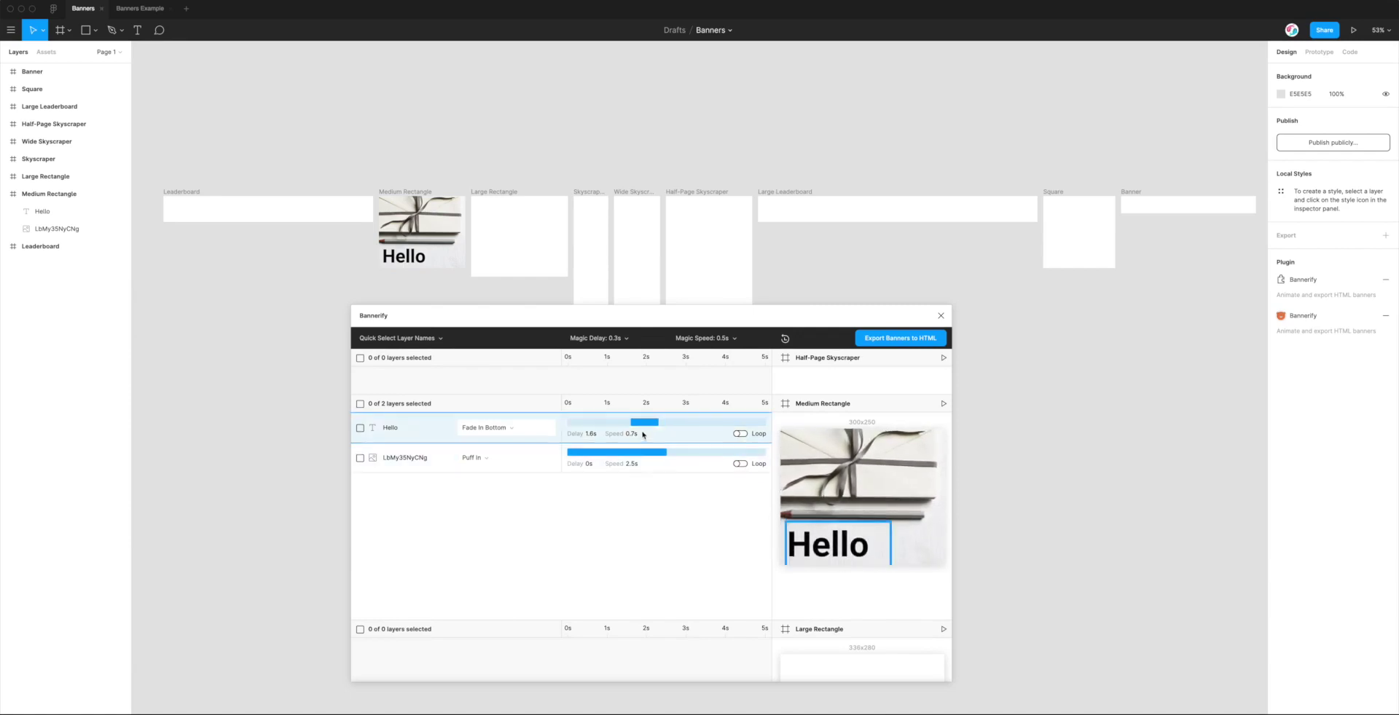
{"action": "left_click_drag", "start_coordinate": [643, 423], "coordinate": [639, 423]}
Step: Try Jello Horizontal, Ping and Shake Horizontal on Hello, toggling looping on and back off
{"action": "left_click", "coordinate": [501, 428]}
{"action": "scroll", "coordinate": [505, 490], "scroll_direction": "down", "scroll_amount": 10}
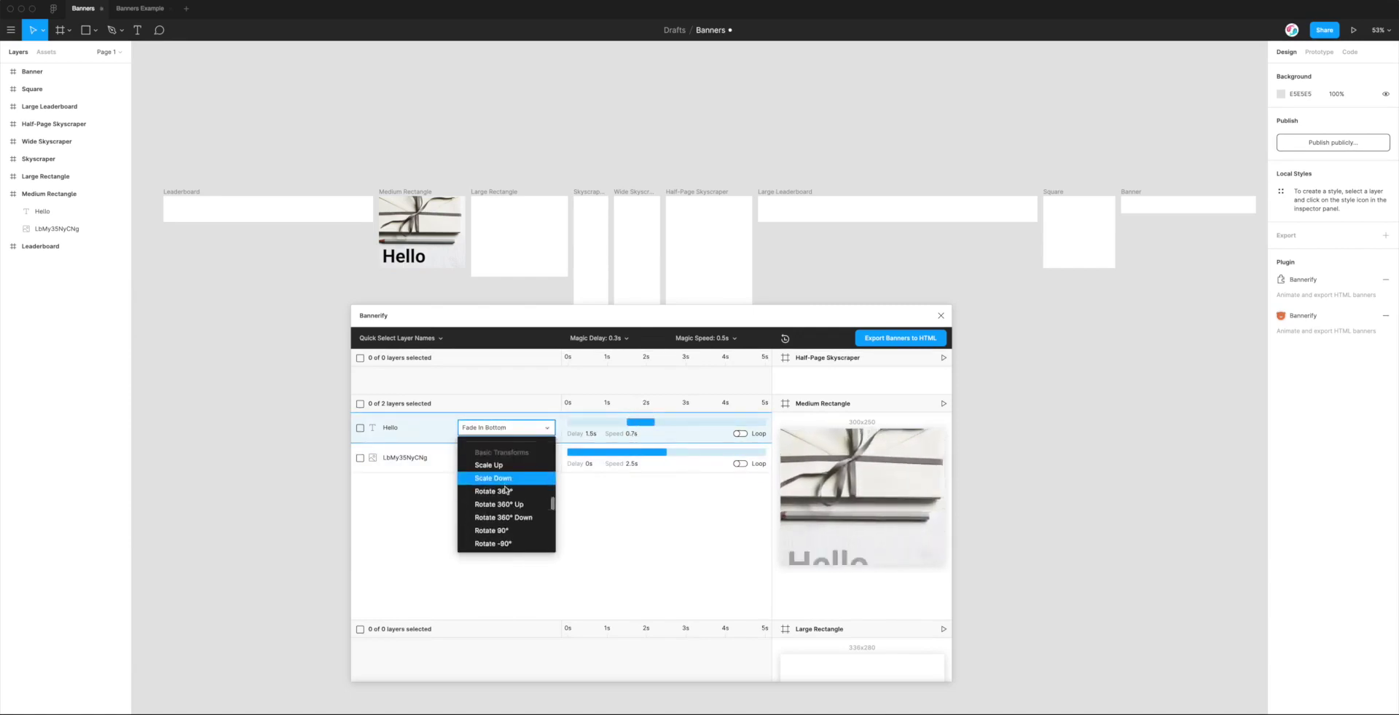
{"action": "scroll", "coordinate": [507, 491], "scroll_direction": "down", "scroll_amount": 1}
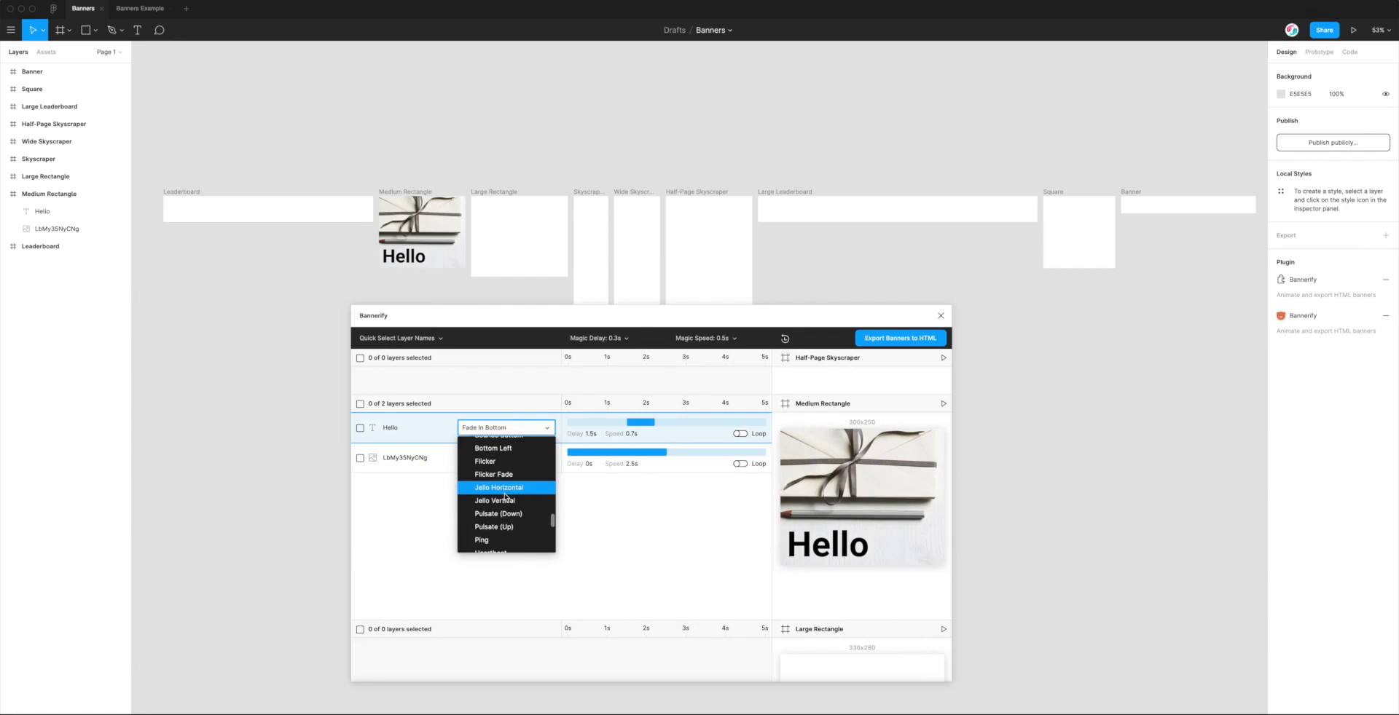
{"action": "left_click", "coordinate": [503, 492]}
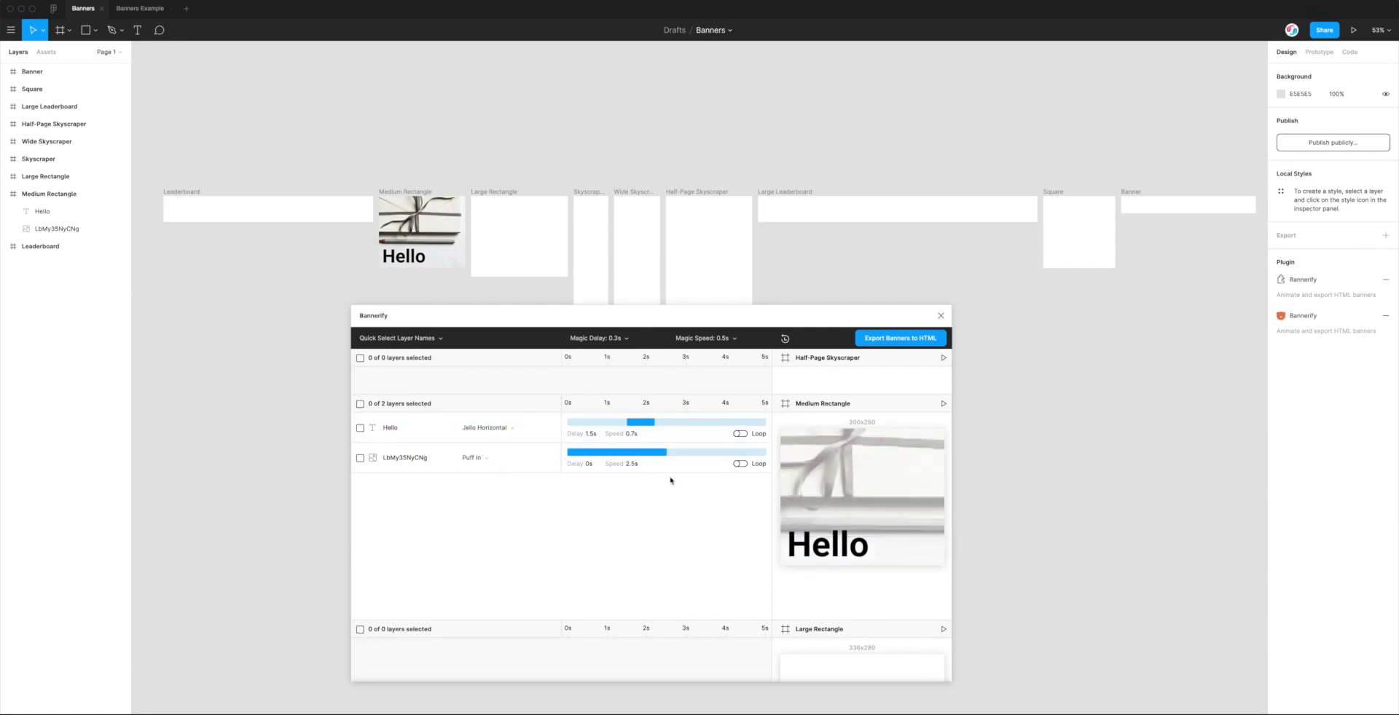
{"action": "left_click", "coordinate": [543, 428]}
{"action": "scroll", "coordinate": [513, 503], "scroll_direction": "down", "scroll_amount": 5}
{"action": "scroll", "coordinate": [517, 512], "scroll_direction": "up", "scroll_amount": 2}
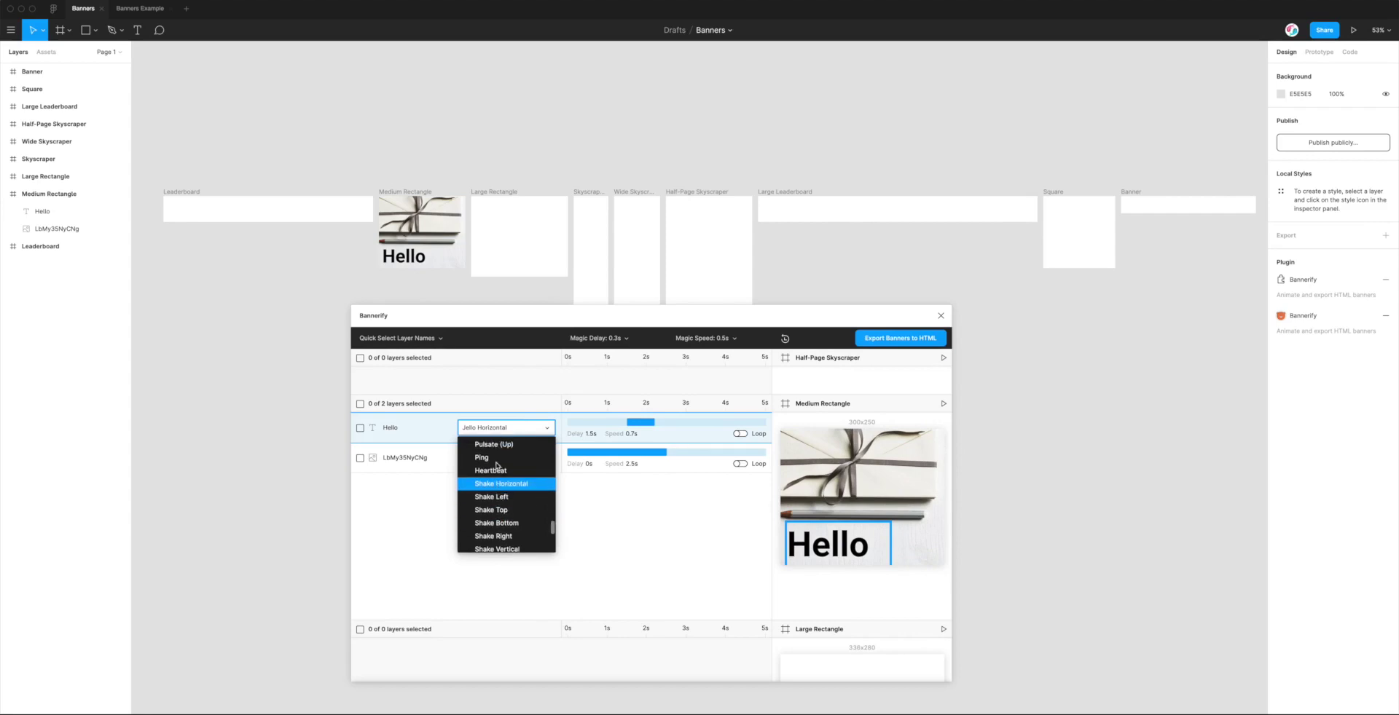
{"action": "left_click", "coordinate": [496, 461]}
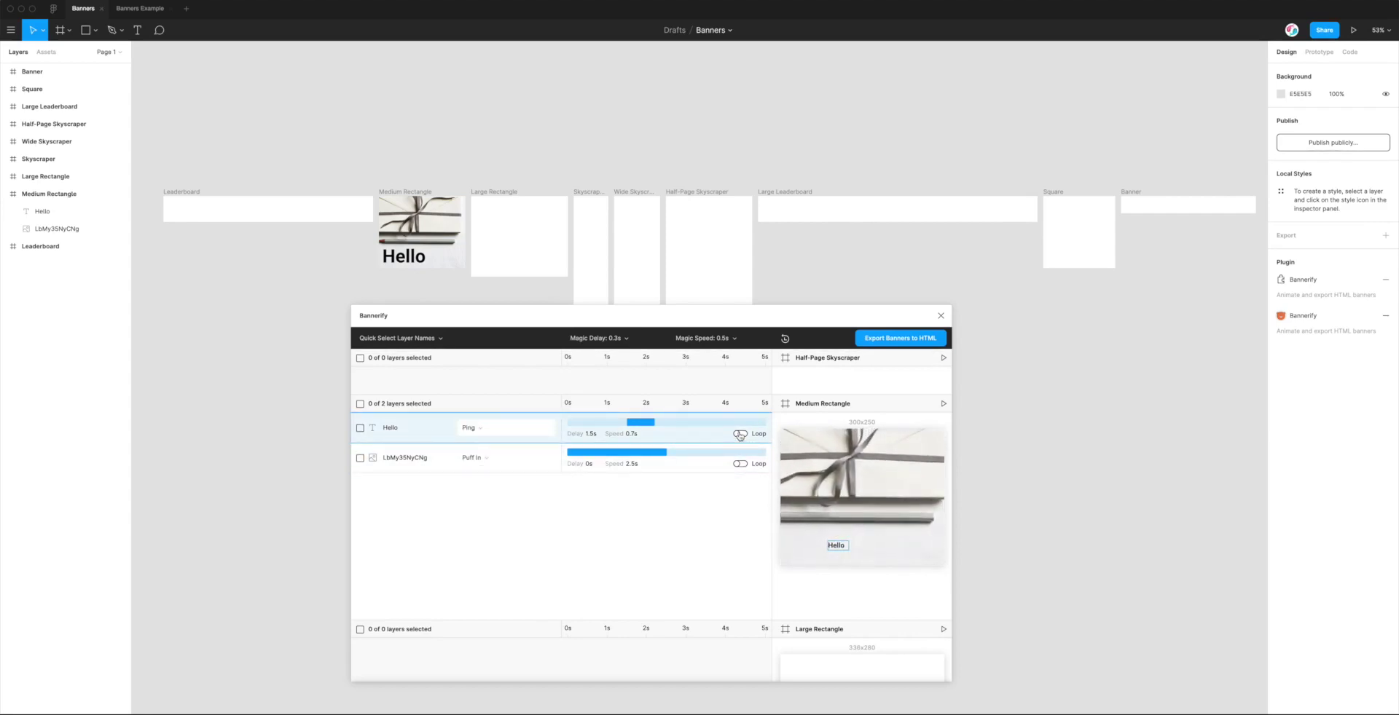
{"action": "left_click", "coordinate": [468, 427]}
{"action": "left_click", "coordinate": [491, 472]}
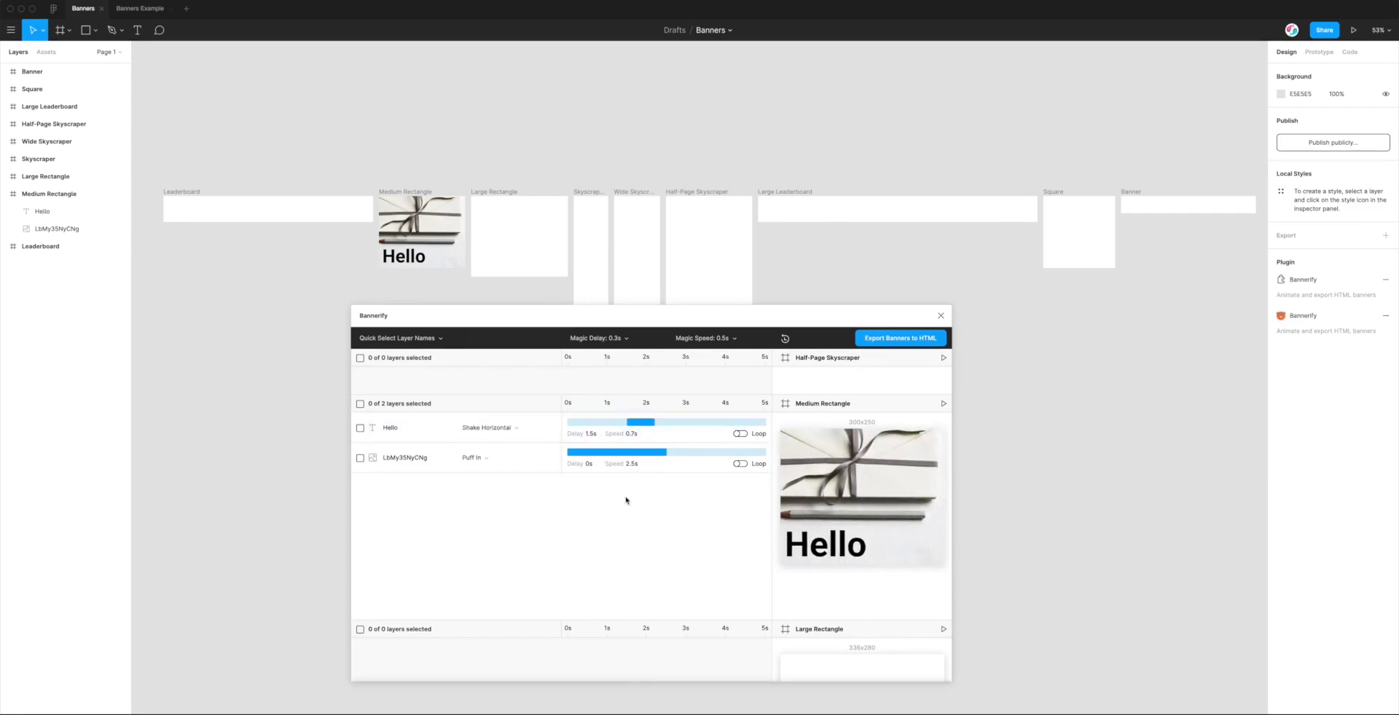
{"action": "left_click", "coordinate": [740, 434]}
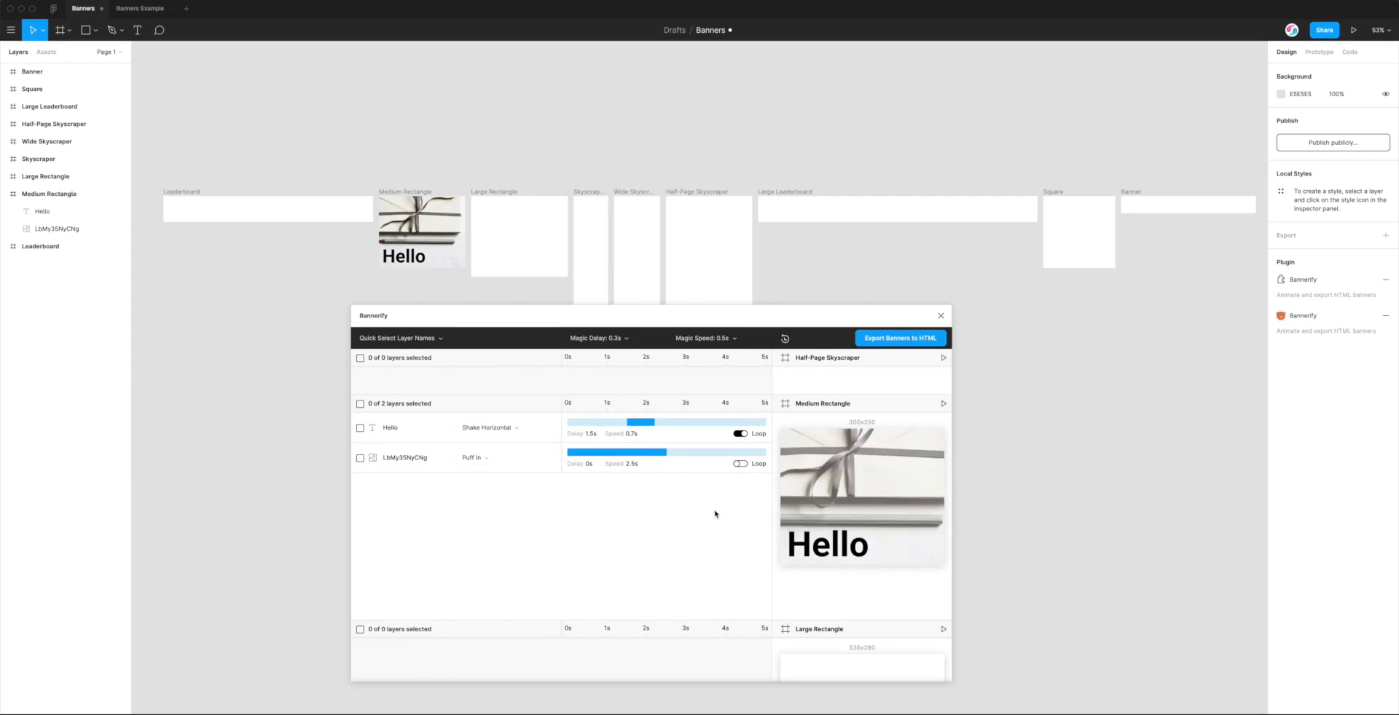
{"action": "left_click", "coordinate": [740, 433]}
Step: Settle on Fade In Bottom for Hello
{"action": "left_click", "coordinate": [511, 427]}
{"action": "scroll", "coordinate": [510, 491], "scroll_direction": "down", "scroll_amount": 10}
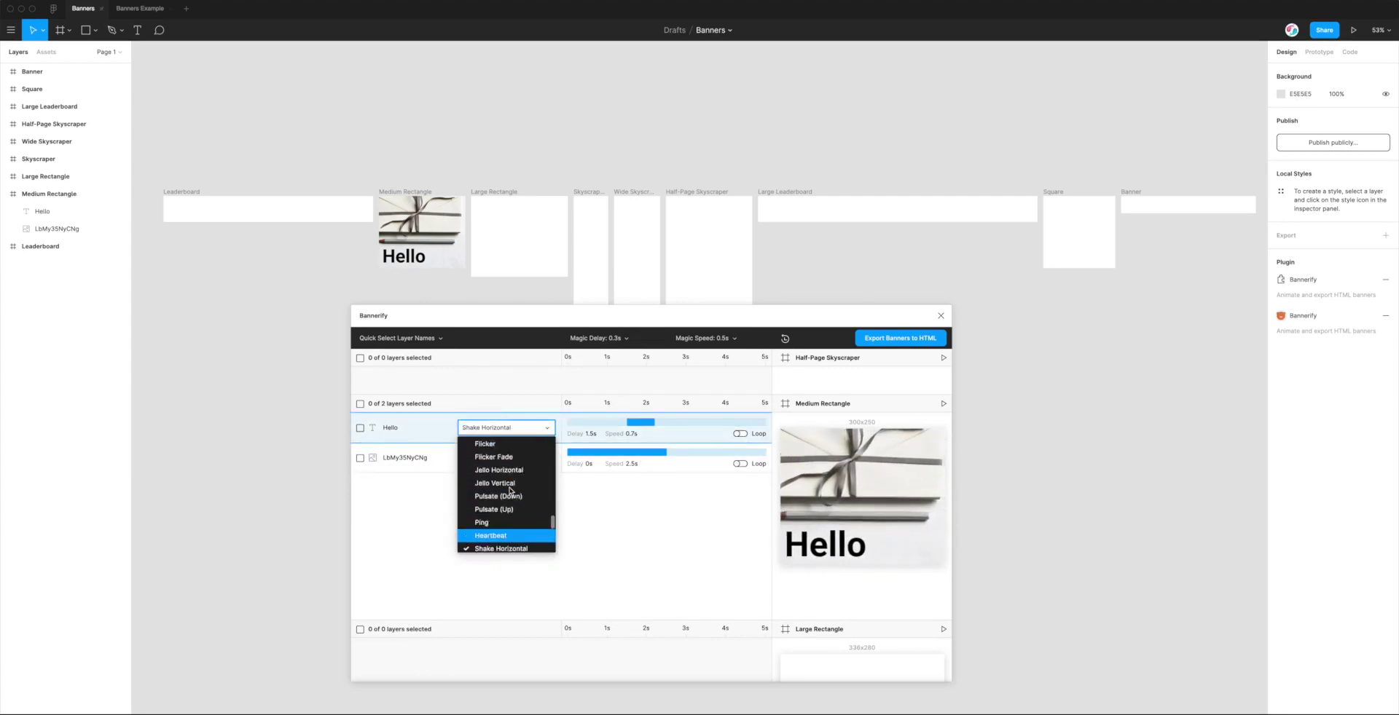
{"action": "scroll", "coordinate": [510, 495], "scroll_direction": "up", "scroll_amount": 10}
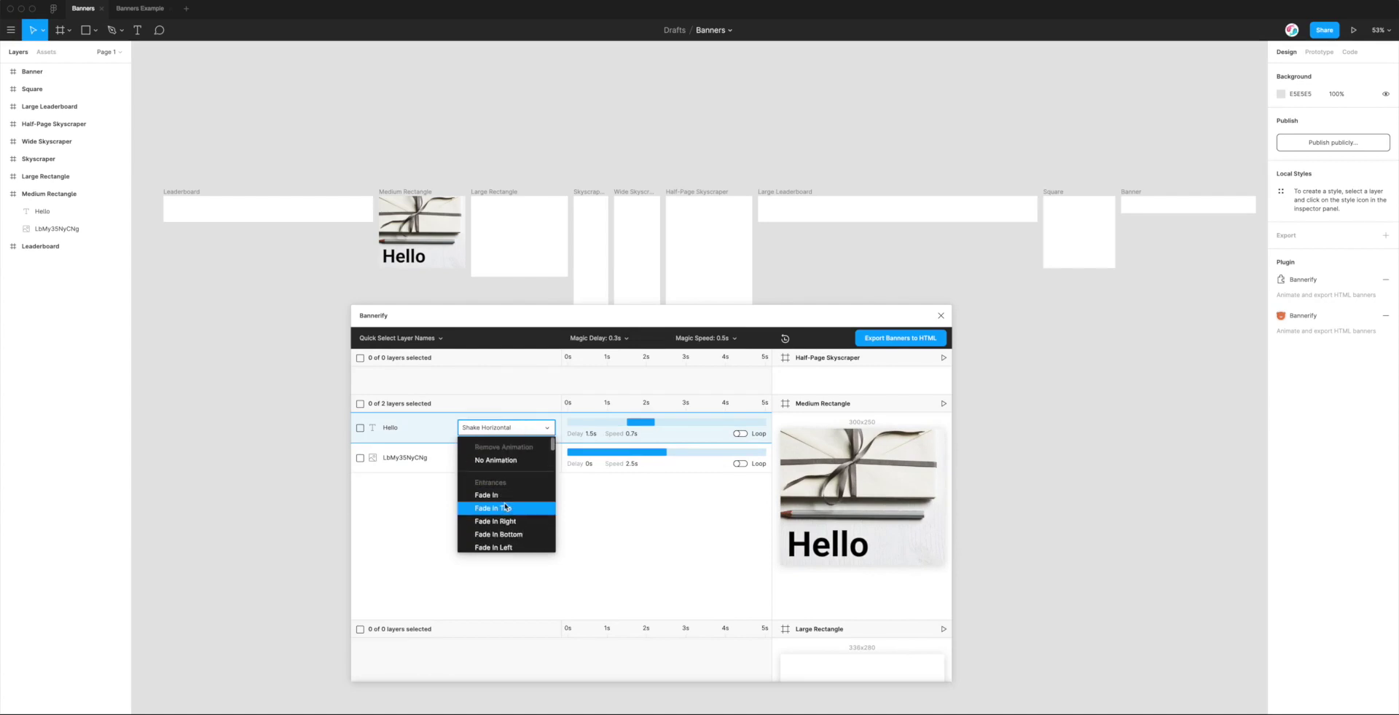
{"action": "left_click", "coordinate": [505, 514]}
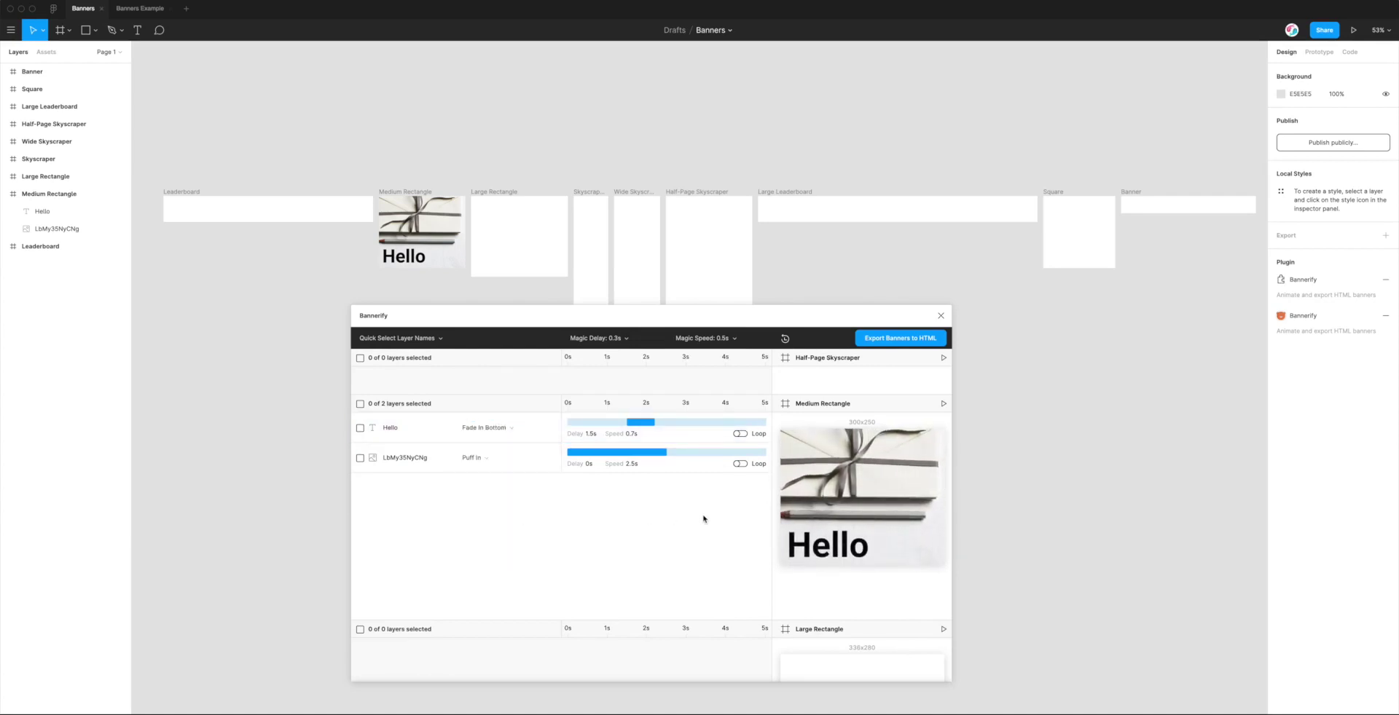
{"action": "left_click_drag", "start_coordinate": [843, 329], "coordinate": [833, 338]}
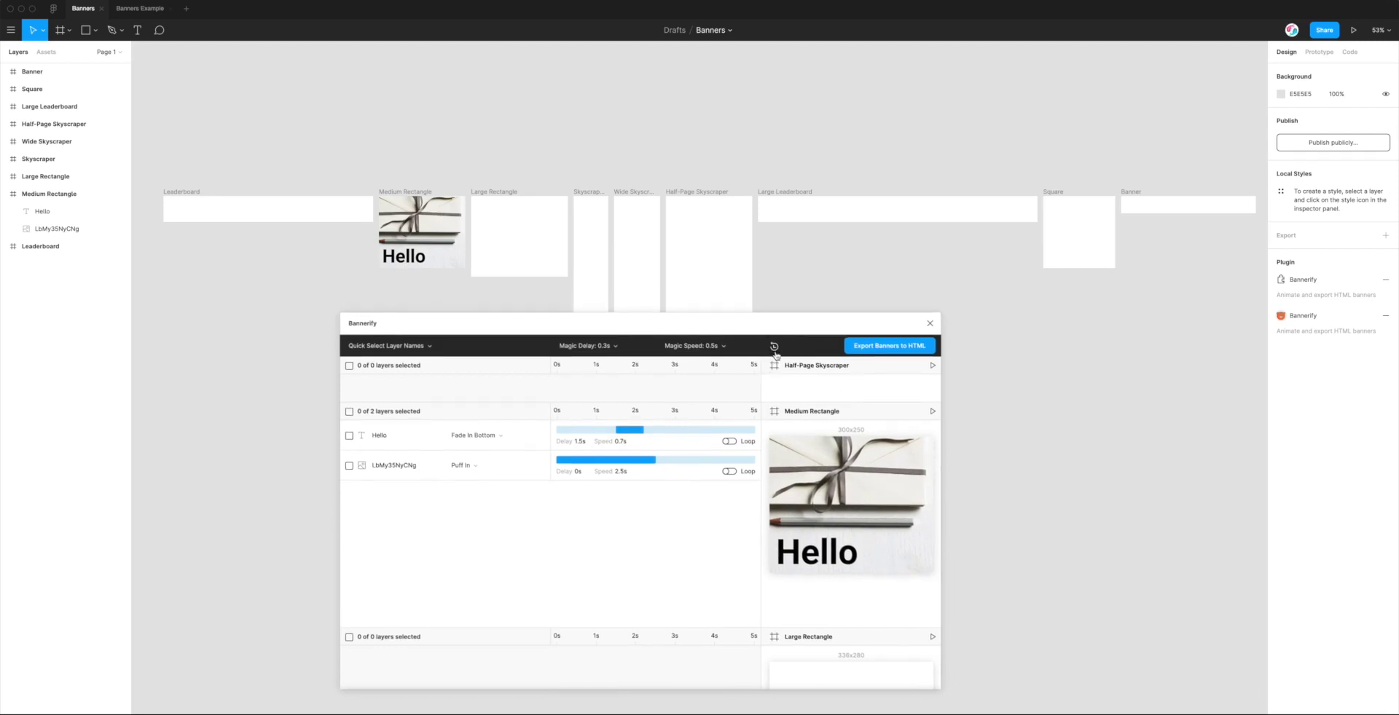
Step: Shift the Hello text right in the banner and refresh the Bannerify preview
{"action": "left_click", "coordinate": [408, 256]}
{"action": "left_click_drag", "start_coordinate": [408, 256], "coordinate": [434, 260]}
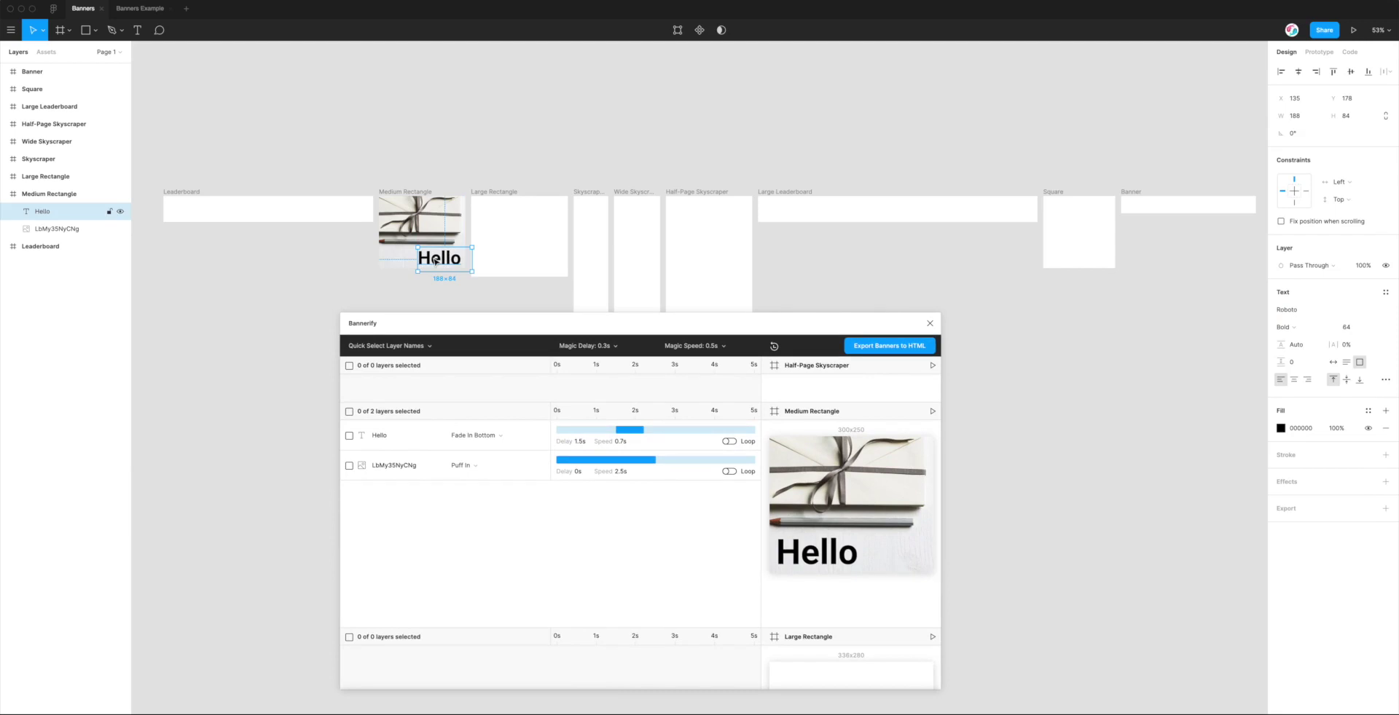
{"action": "left_click", "coordinate": [774, 348]}
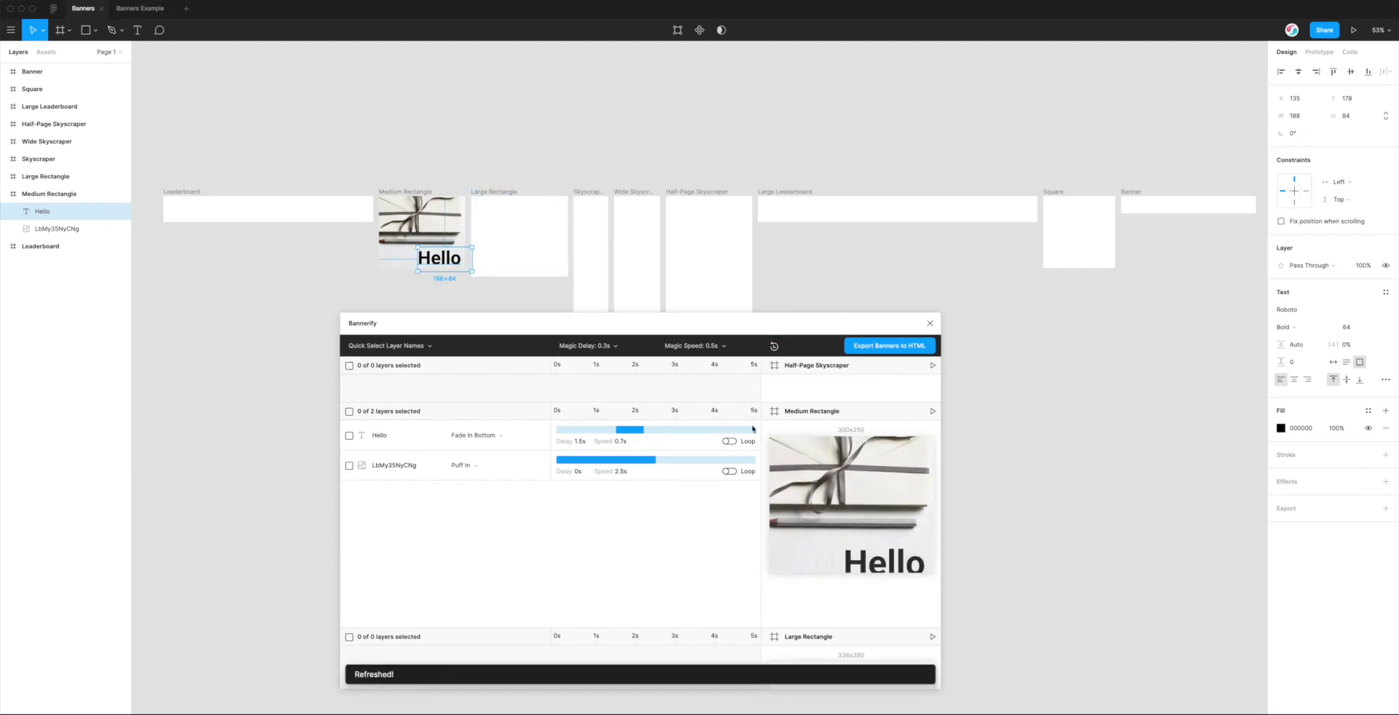
{"action": "left_click_drag", "start_coordinate": [932, 321], "coordinate": [911, 325]}
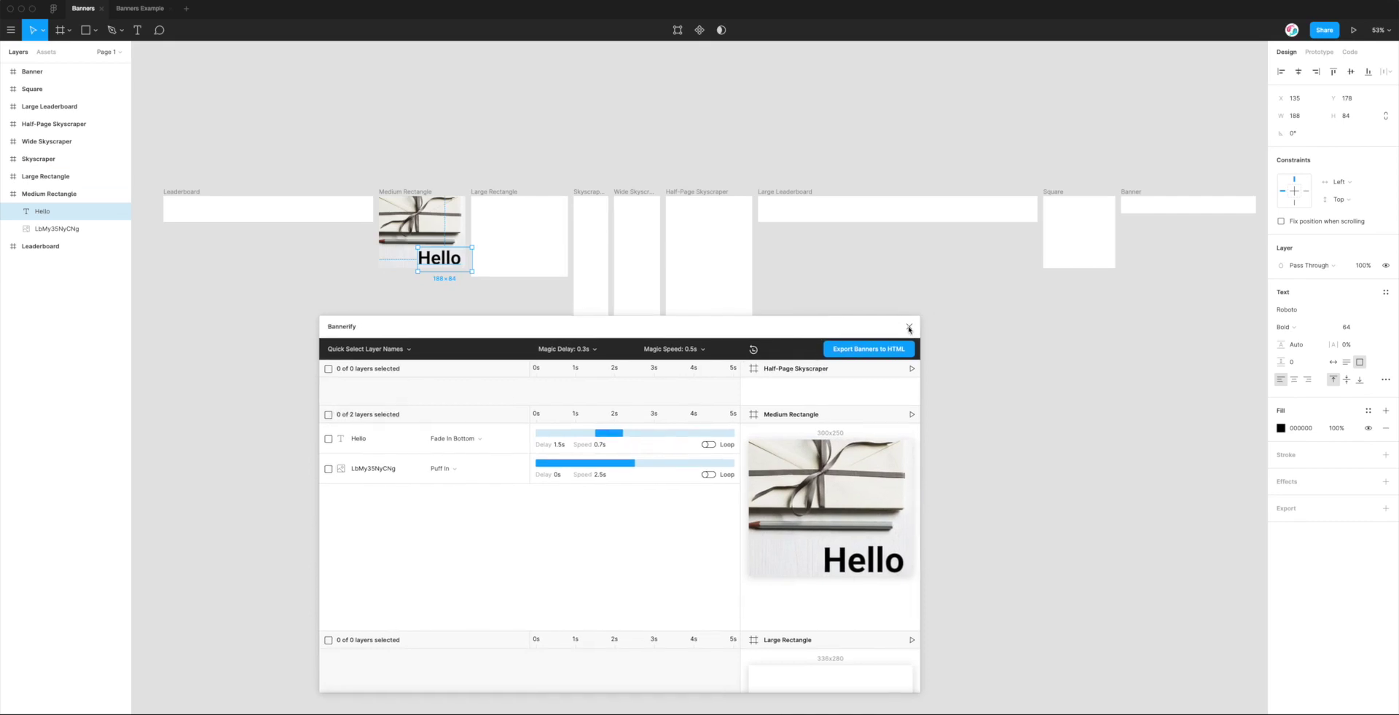
Step: Delete the Medium Rectangle frame from the canvas
{"action": "left_click", "coordinate": [461, 299]}
{"action": "key", "text": "ctrl+a"}
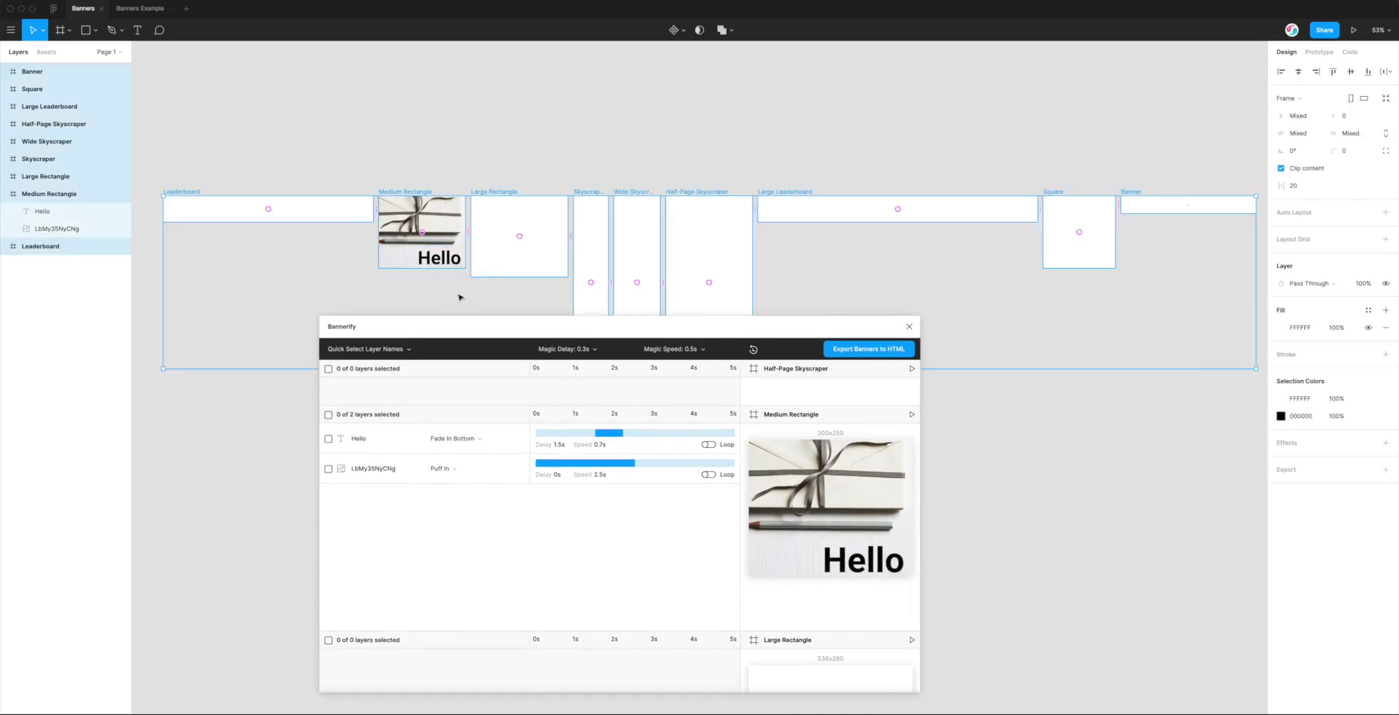
{"action": "left_click", "coordinate": [413, 195]}
{"action": "key", "text": "Delete"}
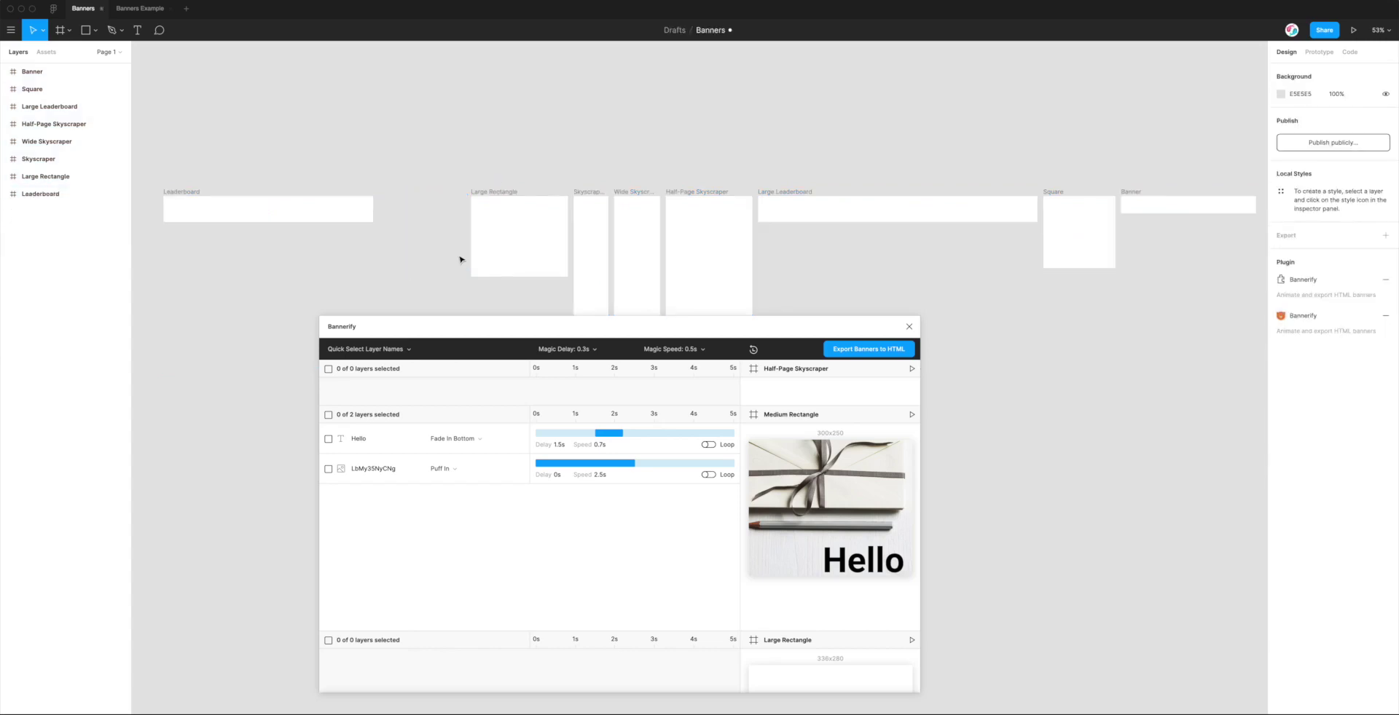
Step: Restore Medium Rectangle with undo and delete the Leaderboard frame
{"action": "key", "text": "ctrl+z"}
{"action": "left_click", "coordinate": [360, 184]}
{"action": "left_click_drag", "start_coordinate": [143, 179], "coordinate": [234, 254]}
{"action": "key", "text": "Delete"}
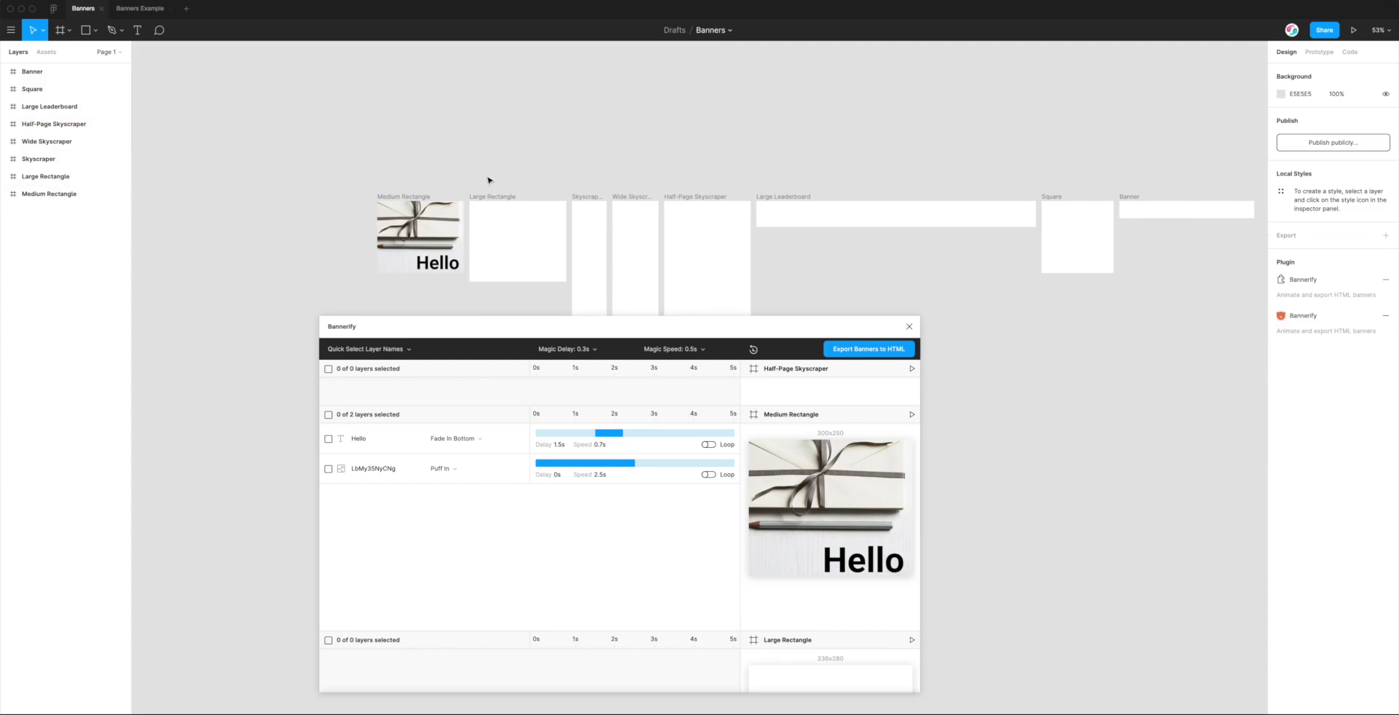
Step: Delete every remaining frame except Medium Rectangle
{"action": "key", "text": "ctrl+a"}
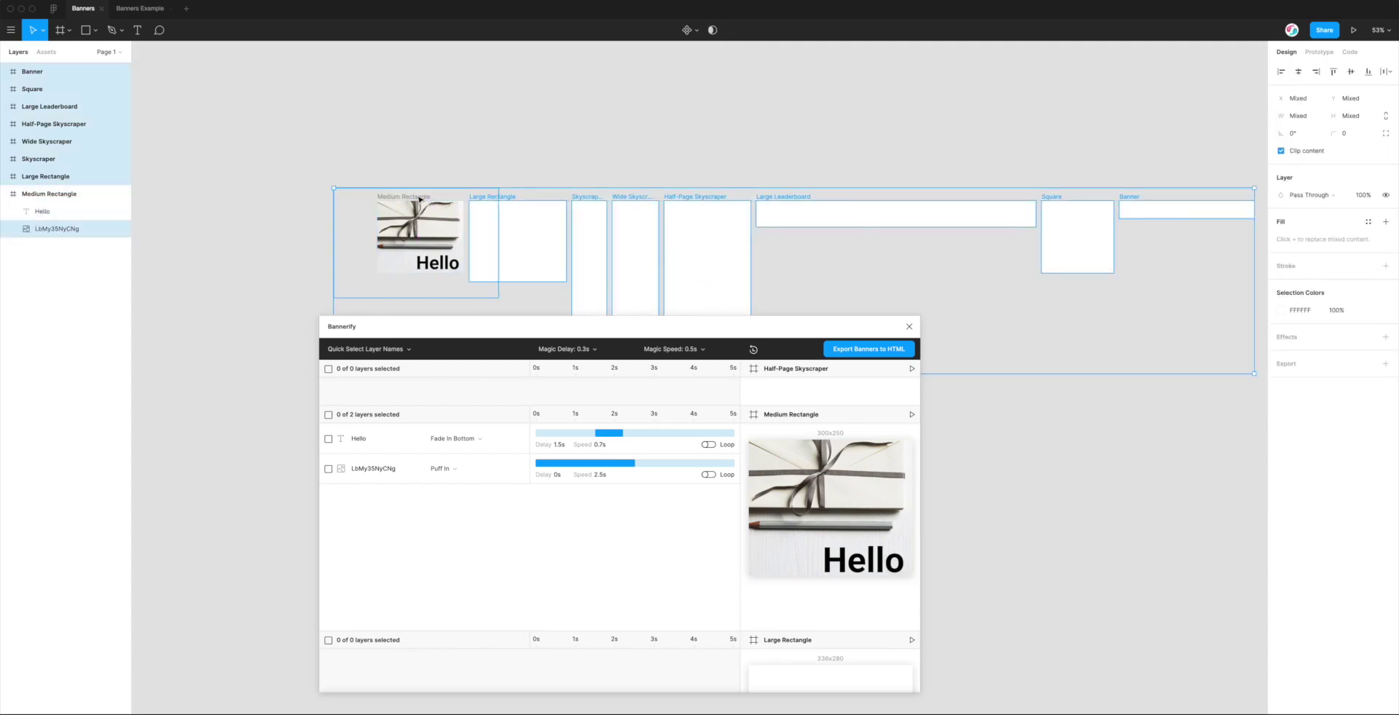
{"action": "left_click", "coordinate": [437, 178]}
{"action": "key", "text": "ctrl+a"}
{"action": "left_click", "coordinate": [417, 201], "text": "shift"}
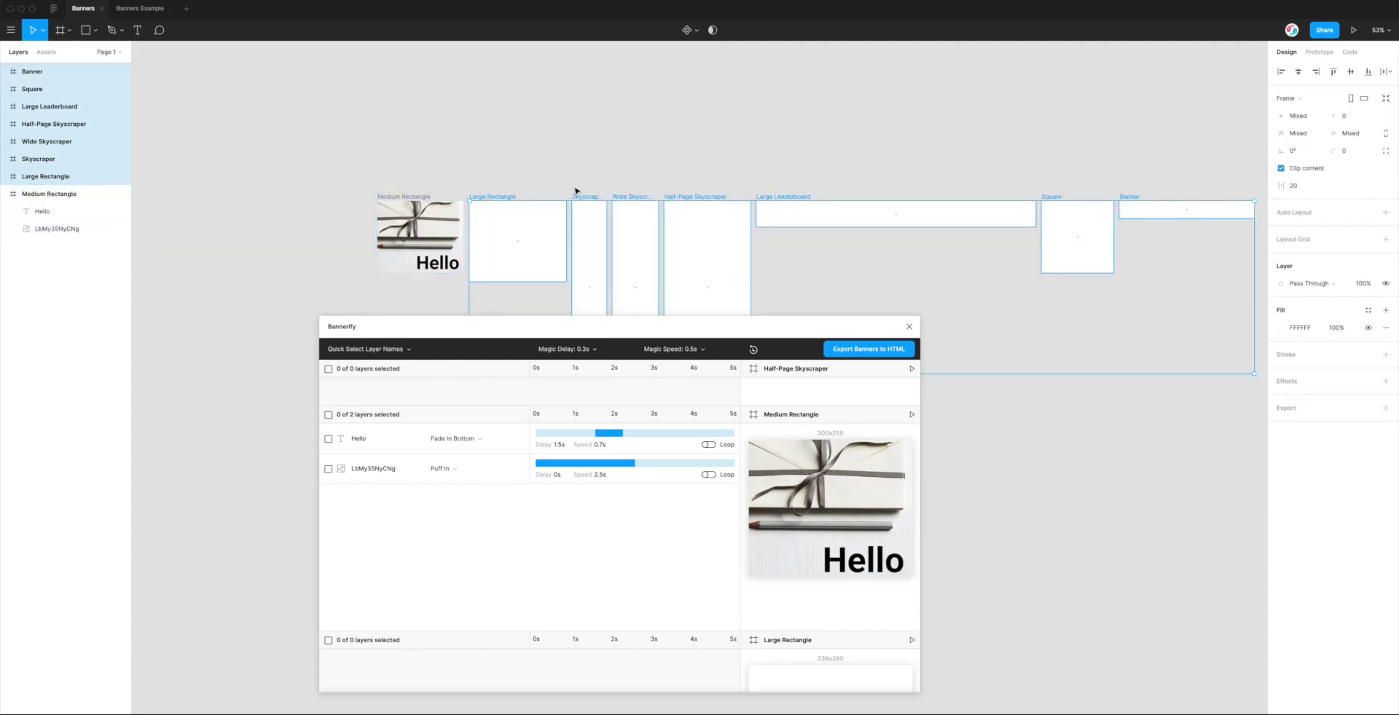
{"action": "key", "text": "Delete"}
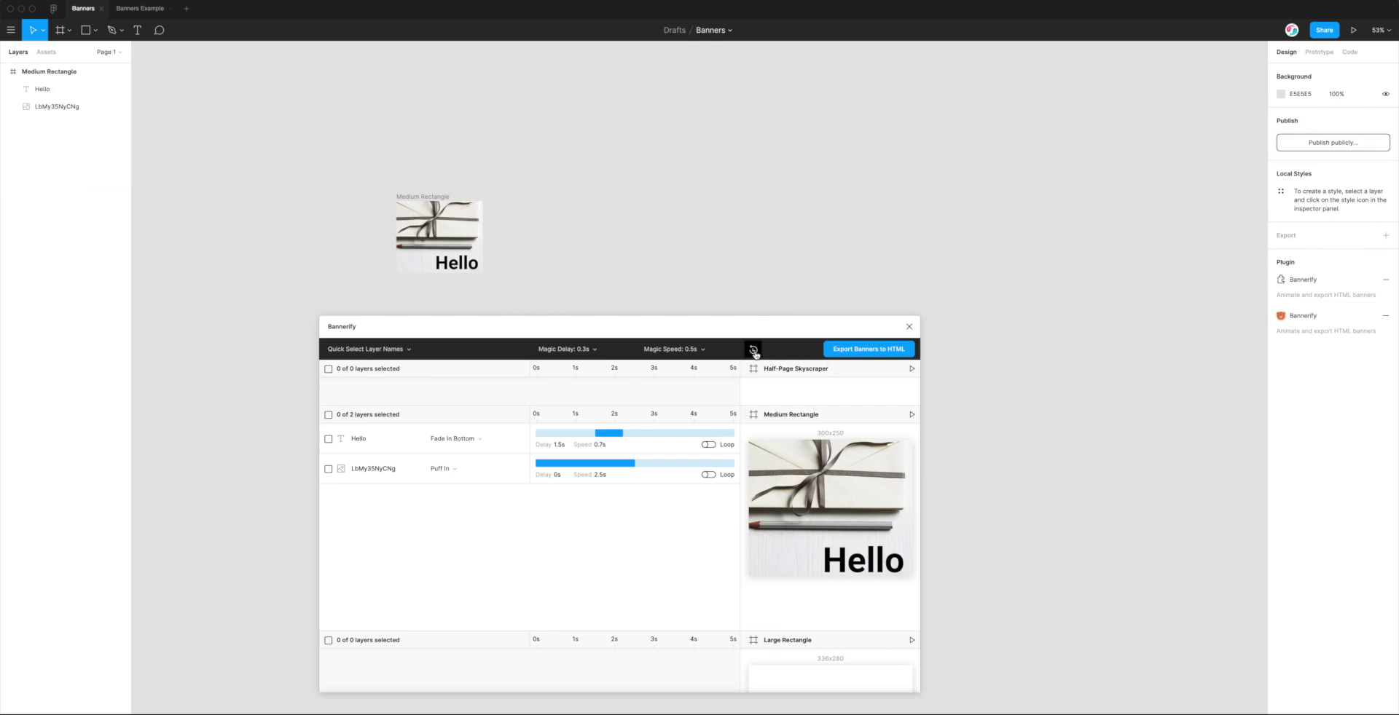
Step: Refresh Bannerify so only Medium Rectangle is listed for export
{"action": "left_click", "coordinate": [754, 350]}
{"action": "left_click_drag", "start_coordinate": [753, 327], "coordinate": [777, 314]}
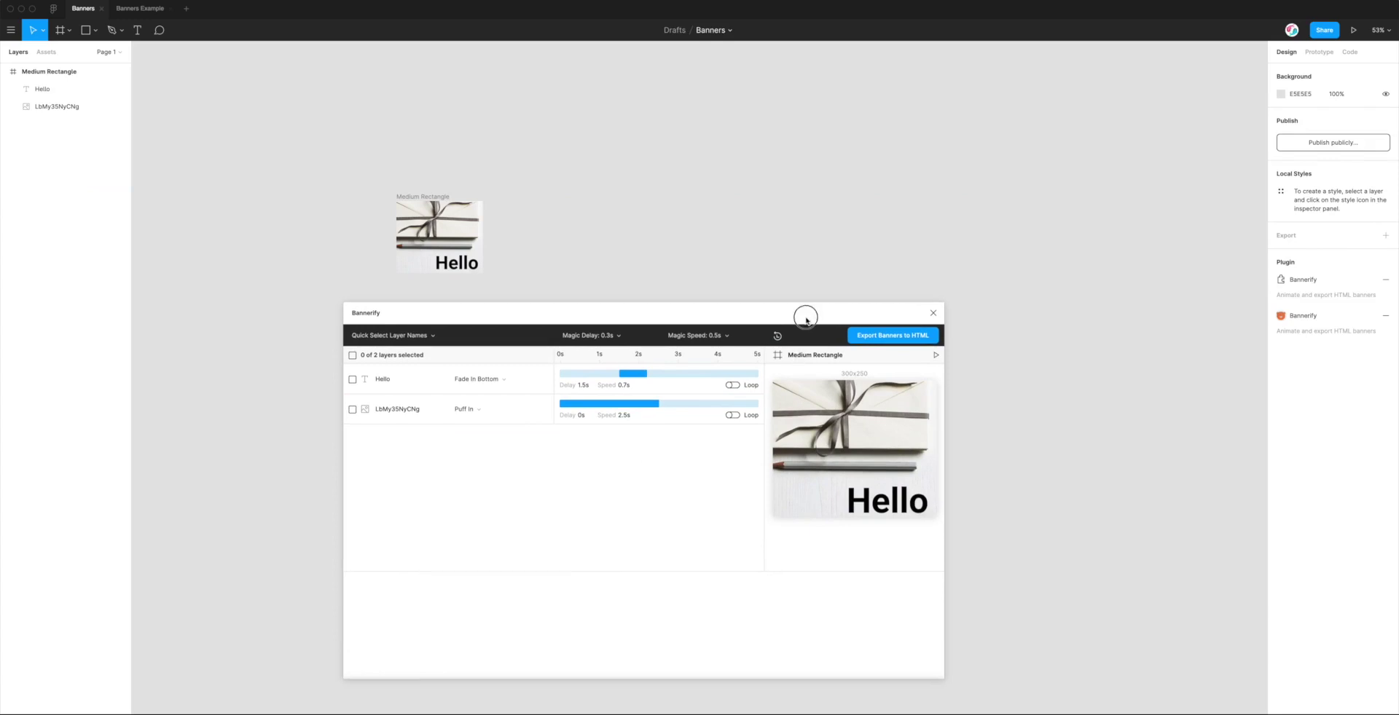
{"action": "left_click_drag", "start_coordinate": [807, 316], "coordinate": [786, 315]}
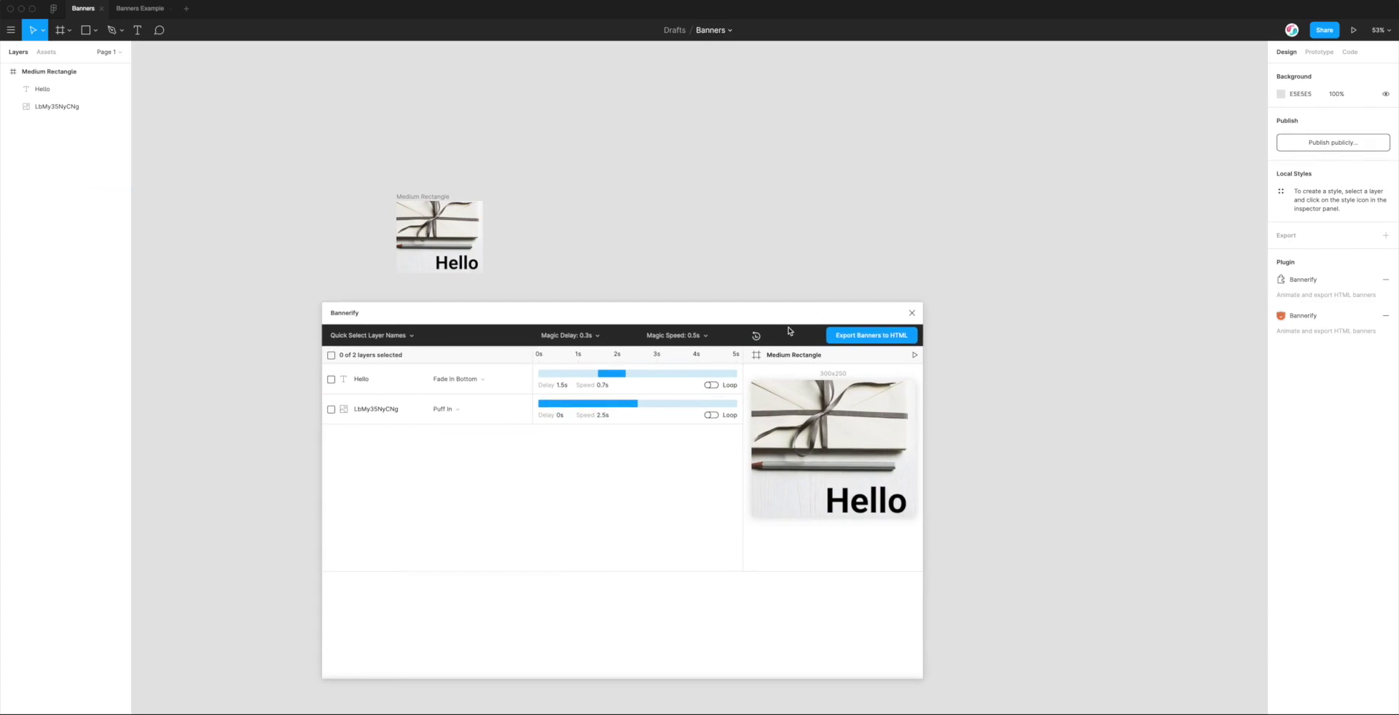
{"action": "left_click", "coordinate": [858, 337]}
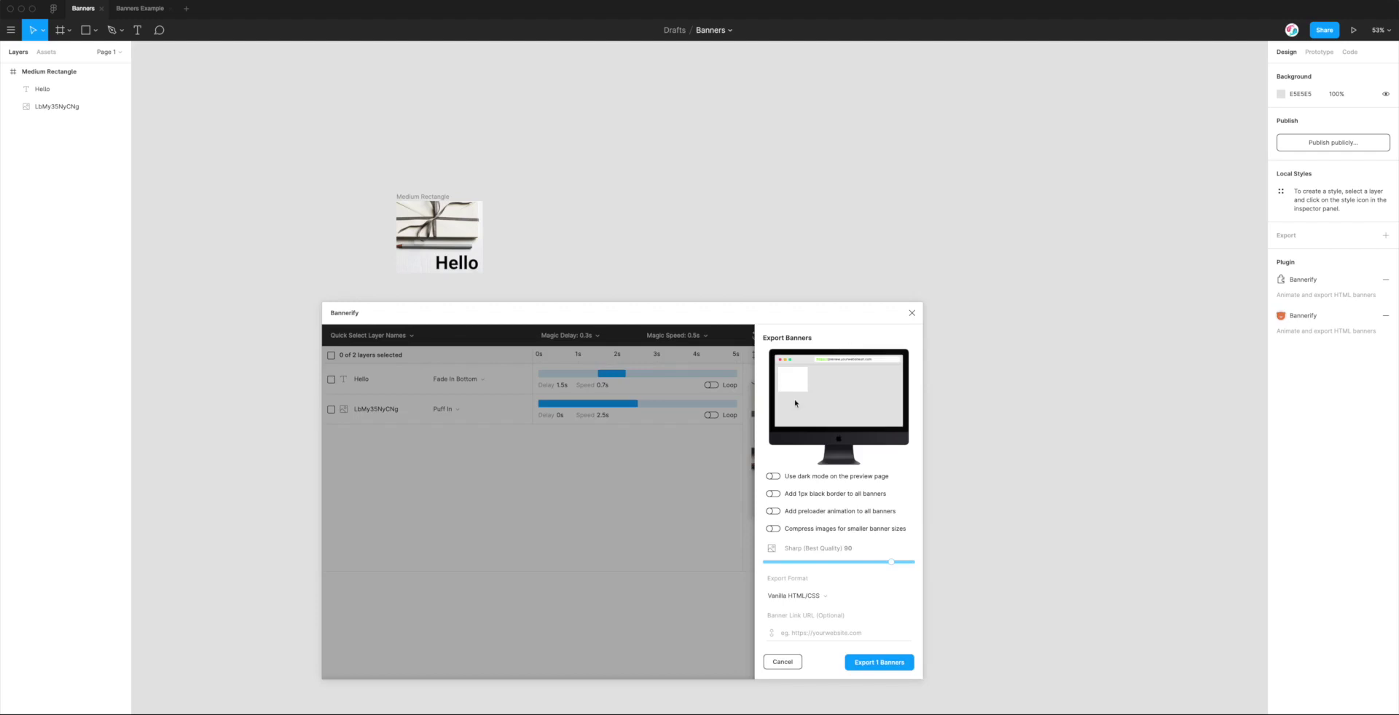
Step: Export Medium Rectangle in DCM format with dark mode, preloader and image compression enabled
{"action": "left_click", "coordinate": [805, 481]}
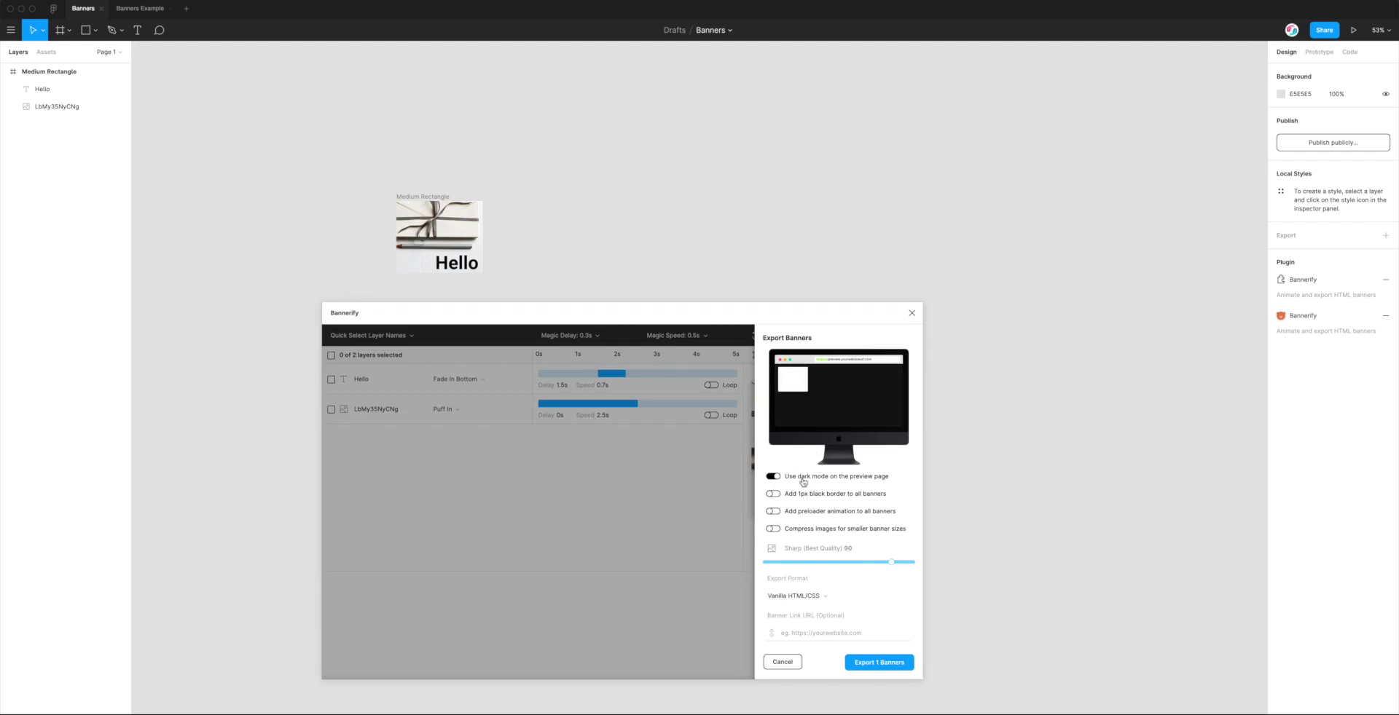
{"action": "left_click", "coordinate": [807, 512]}
{"action": "left_click", "coordinate": [812, 530]}
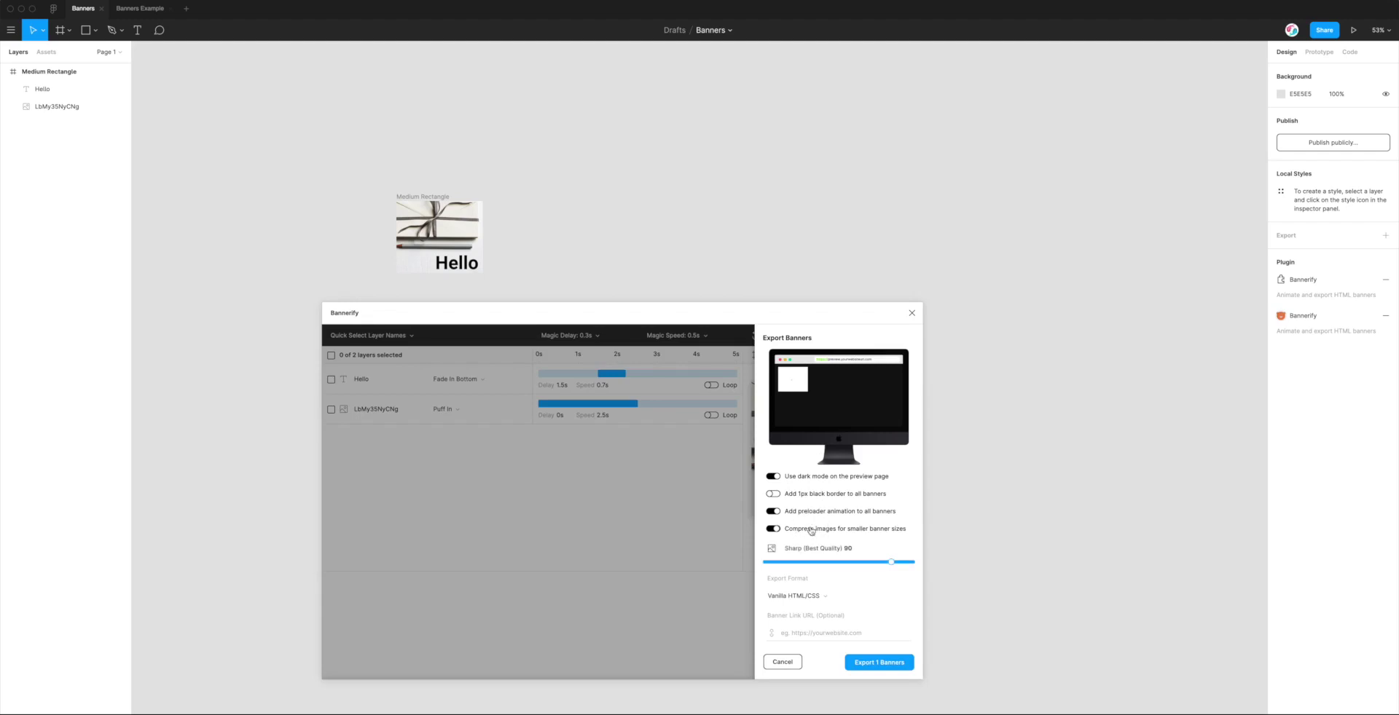
{"action": "left_click", "coordinate": [846, 591]}
{"action": "left_click", "coordinate": [816, 495]}
{"action": "left_click", "coordinate": [838, 597]}
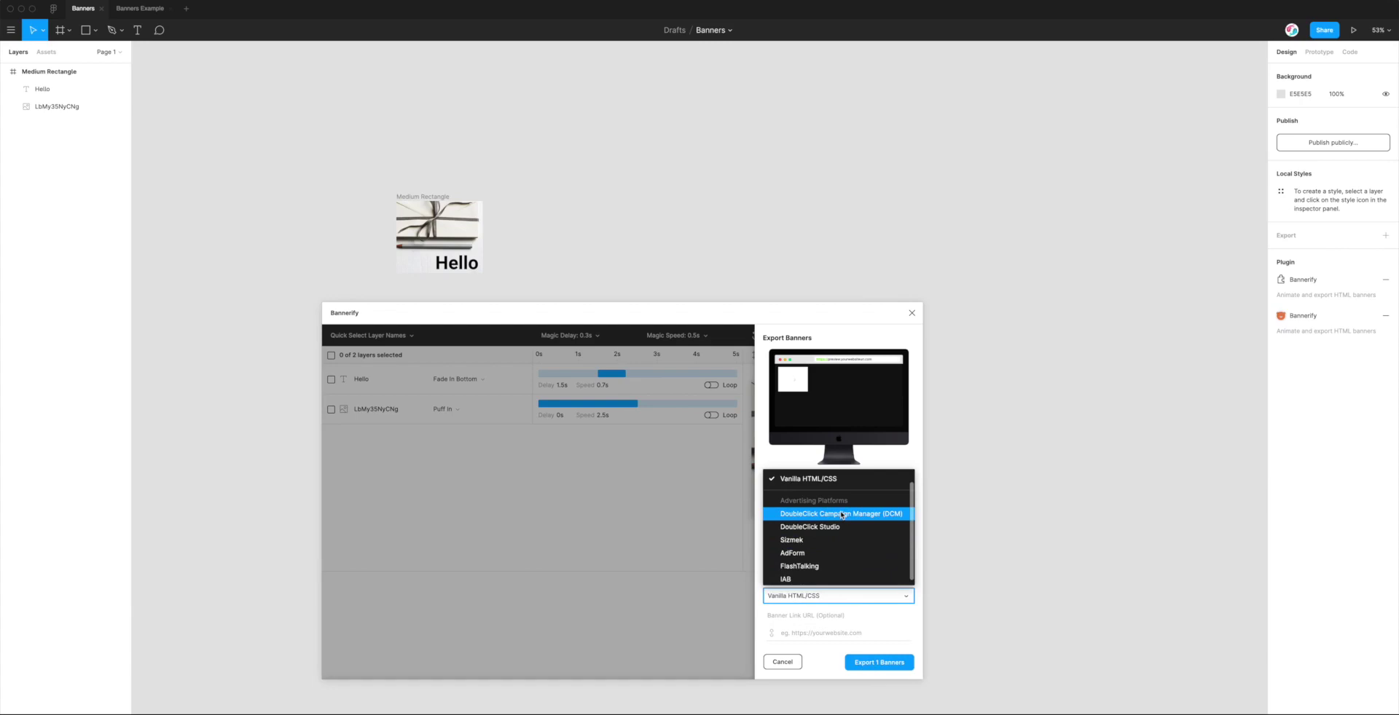
{"action": "left_click", "coordinate": [837, 515]}
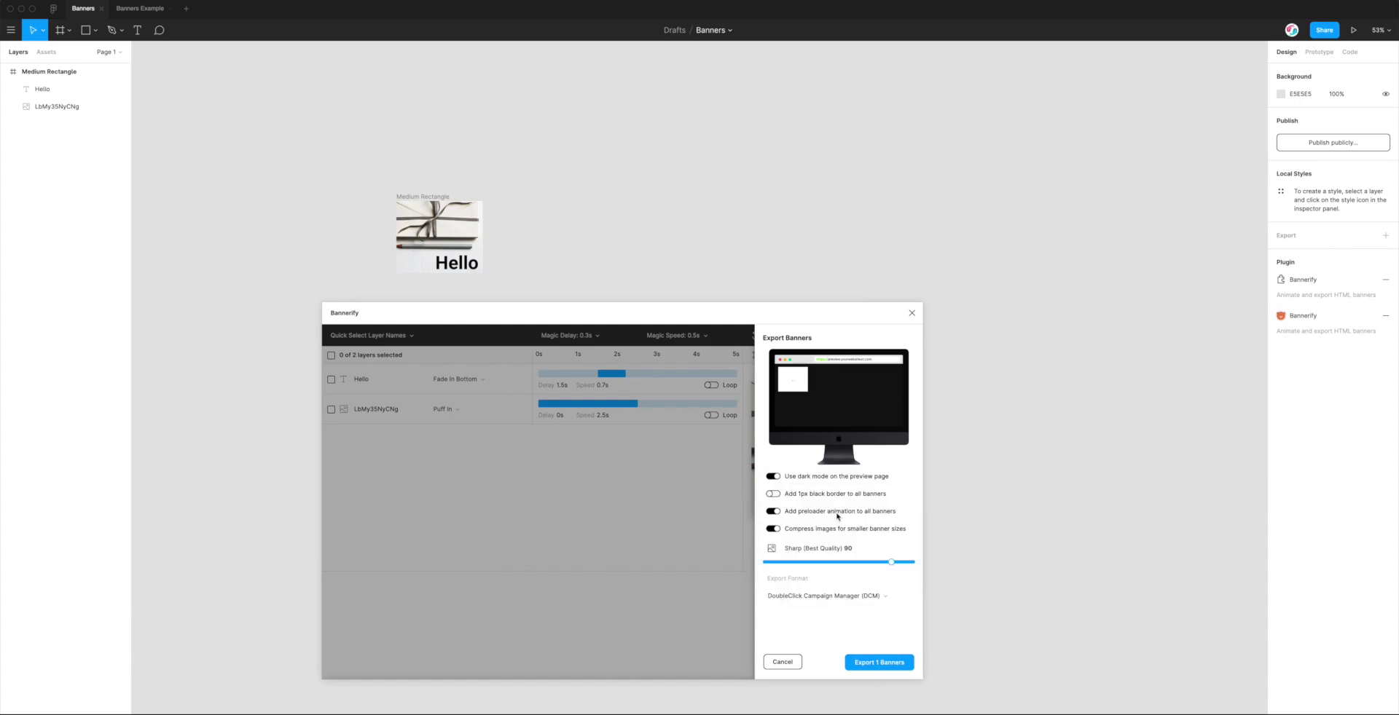
{"action": "left_click", "coordinate": [870, 663]}
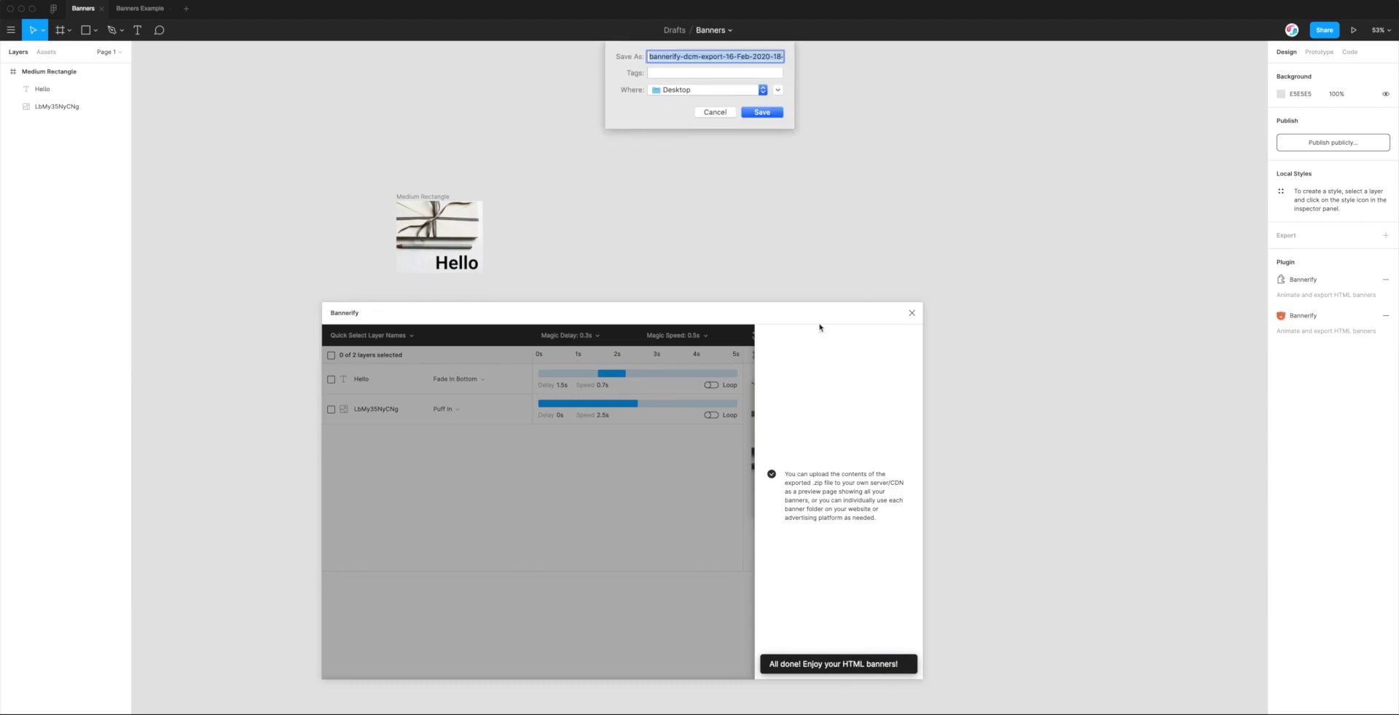
Step: Save the DCM export zip to the Desktop, unzip it, and open its index.html in Chrome
{"action": "left_click", "coordinate": [765, 112]}
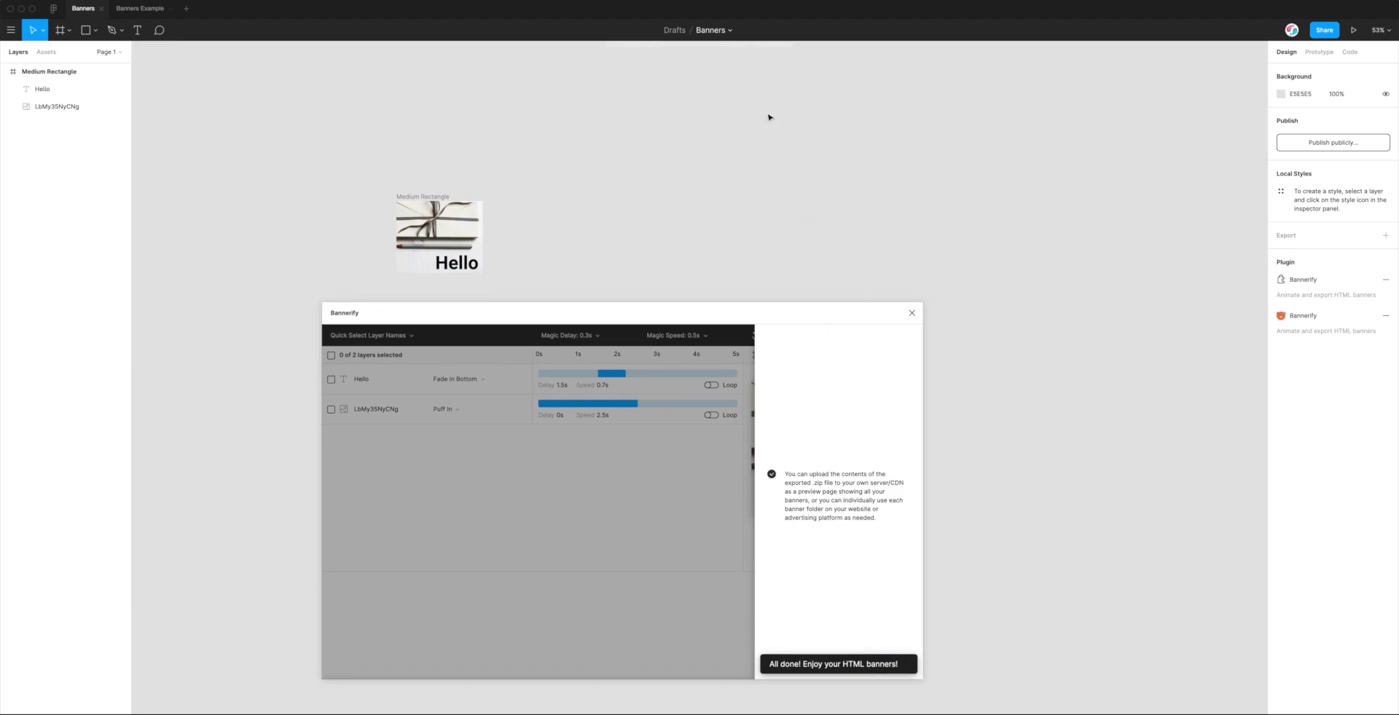
{"action": "left_click", "coordinate": [505, 713]}
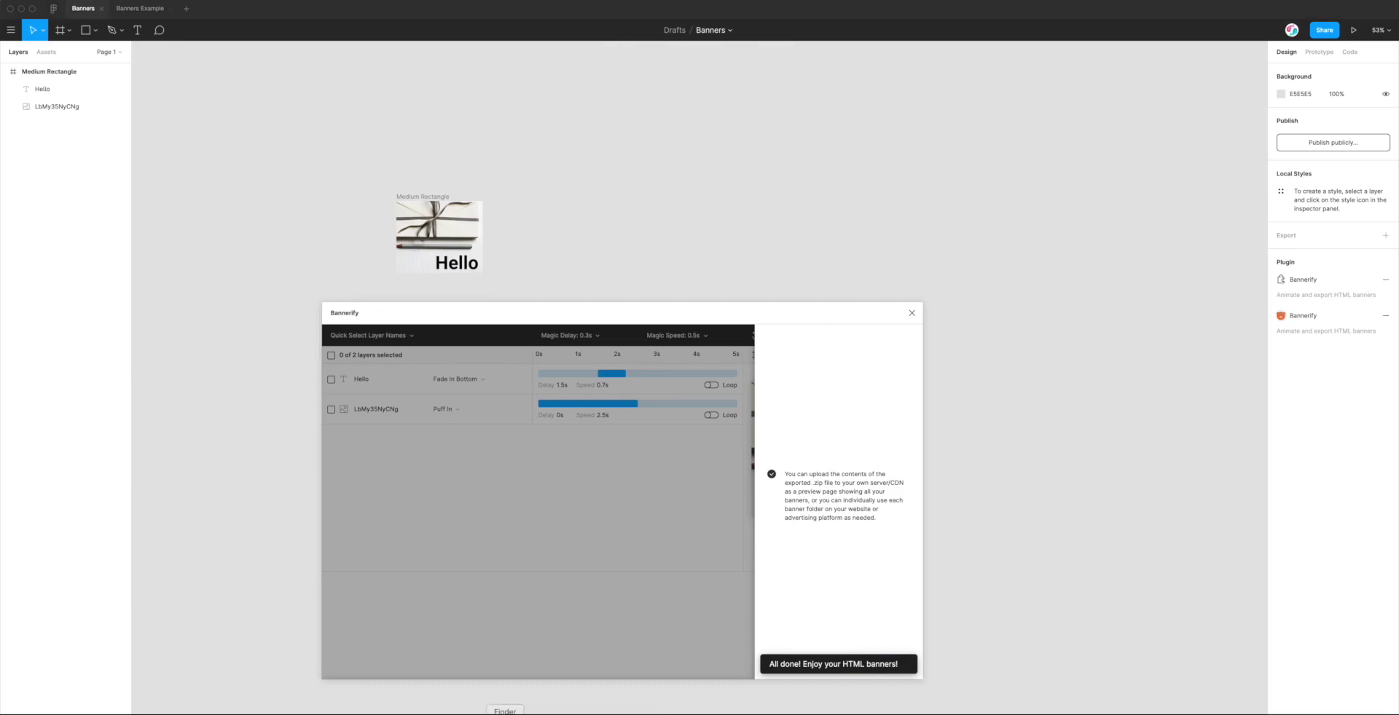
{"action": "left_click", "coordinate": [533, 393]}
{"action": "double_click", "coordinate": [630, 394]}
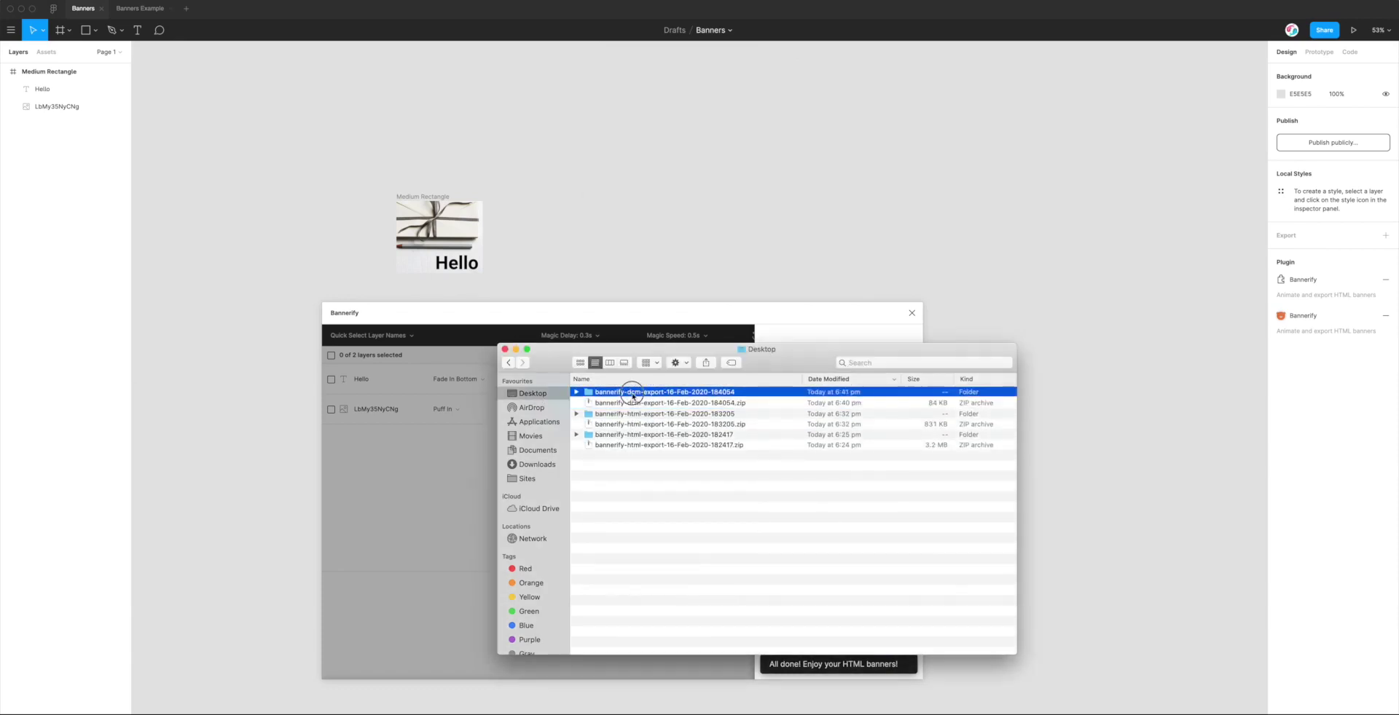
{"action": "double_click", "coordinate": [635, 394]}
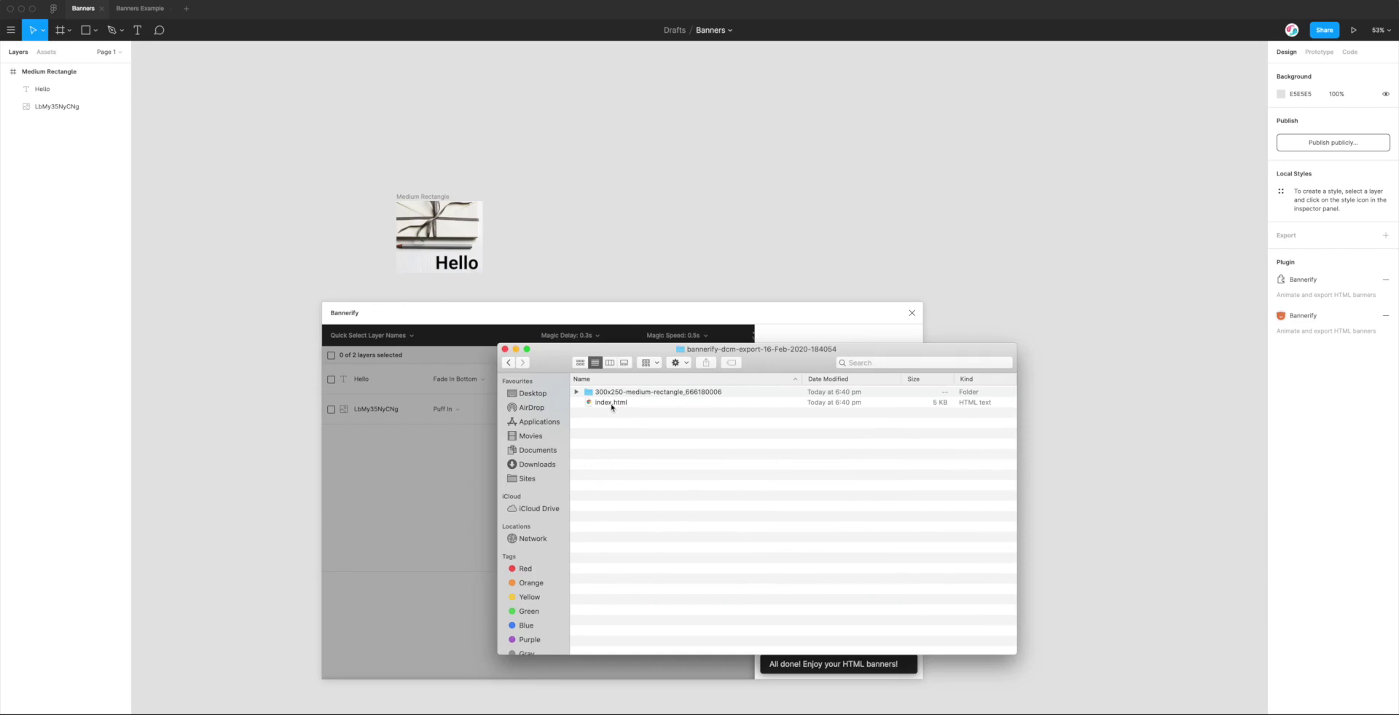
{"action": "double_click", "coordinate": [612, 403]}
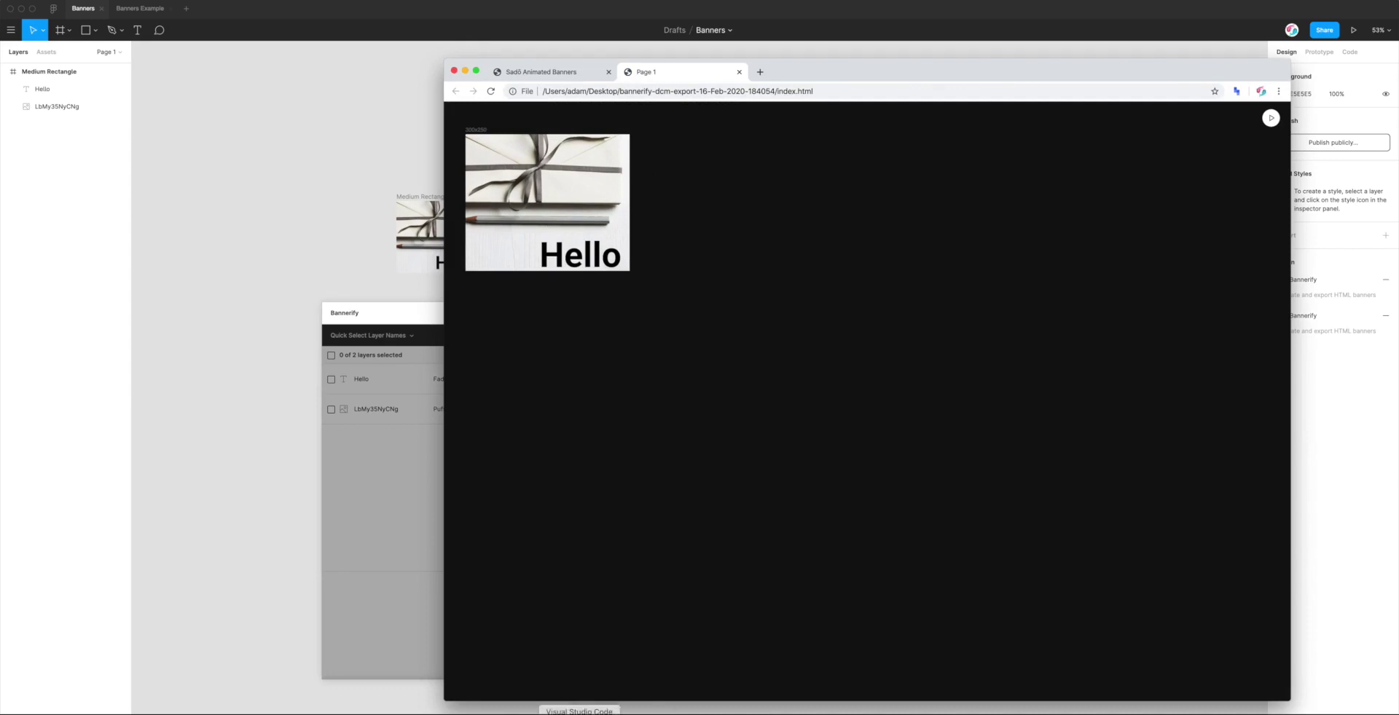
Step: Open the 300x250 Medium Rectangle folder's own index.html in Chrome
{"action": "left_click", "coordinate": [506, 710]}
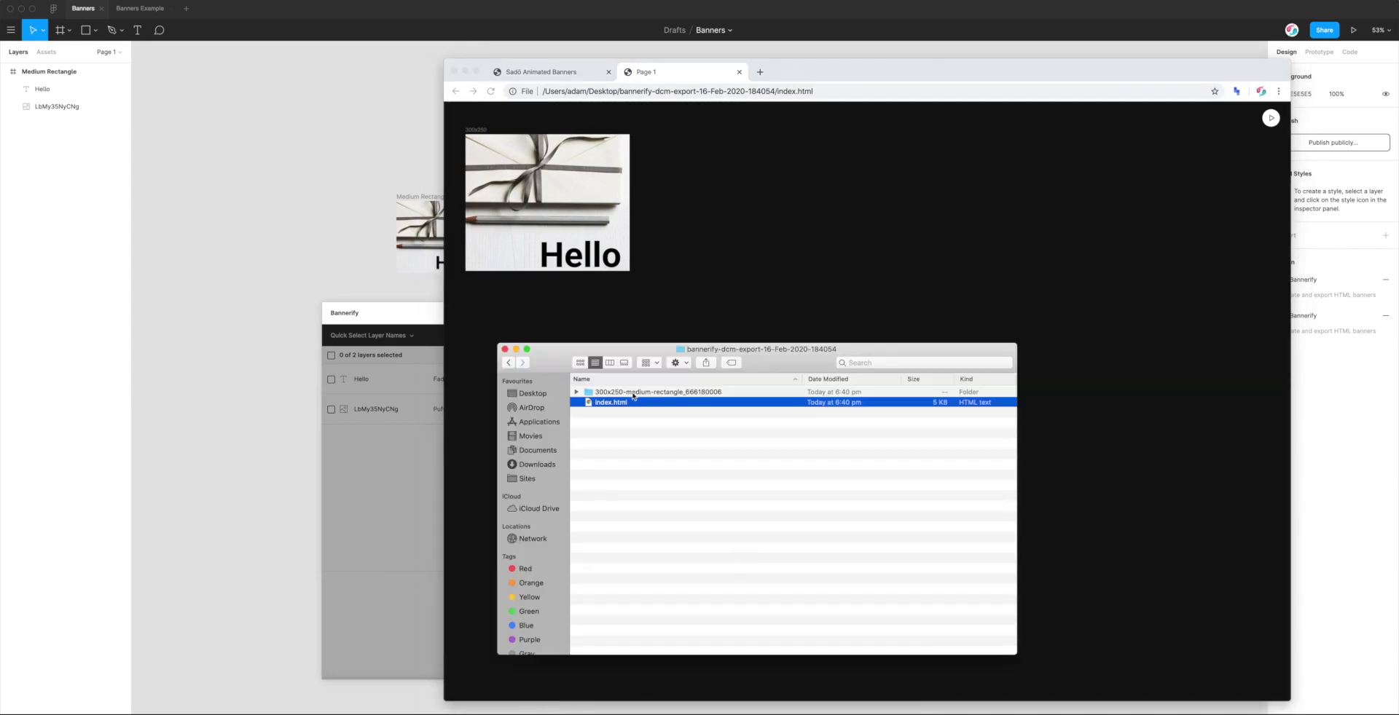
{"action": "double_click", "coordinate": [633, 394]}
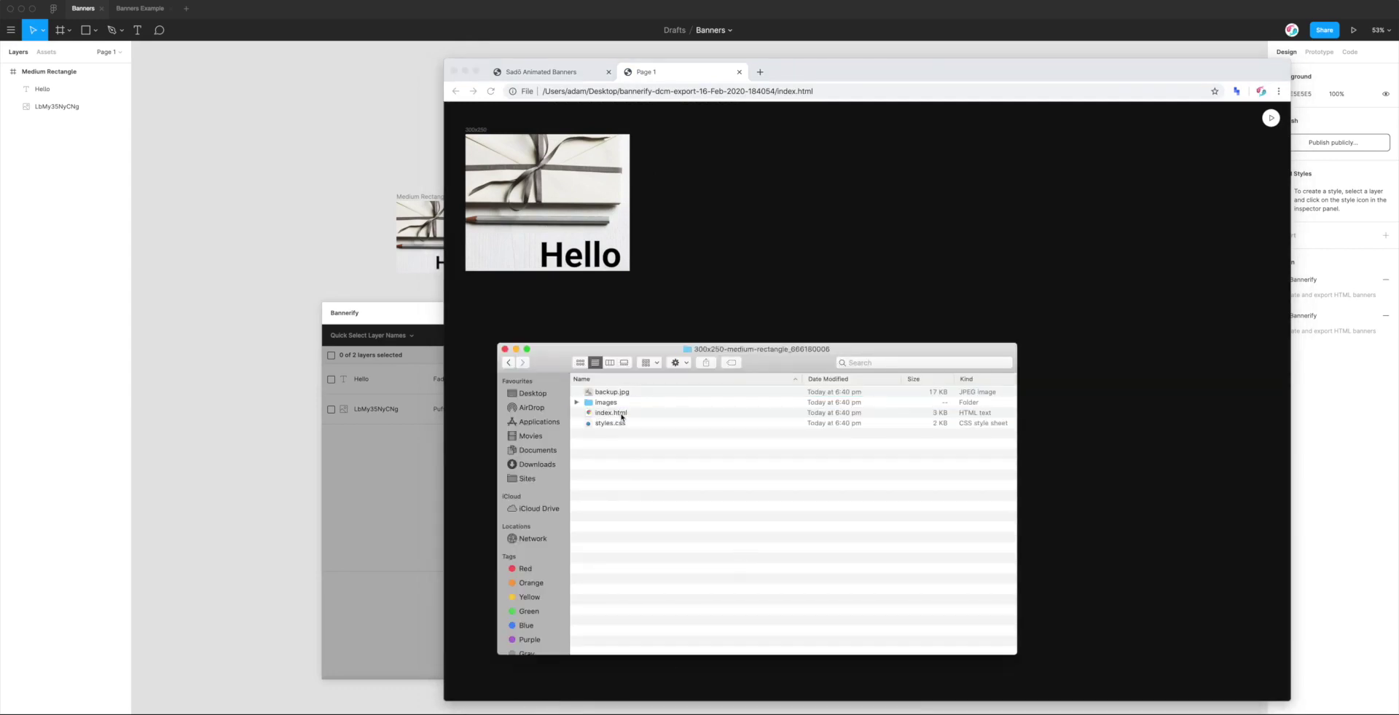
{"action": "left_click", "coordinate": [622, 413]}
{"action": "left_click_drag", "start_coordinate": [664, 361], "coordinate": [463, 362]}
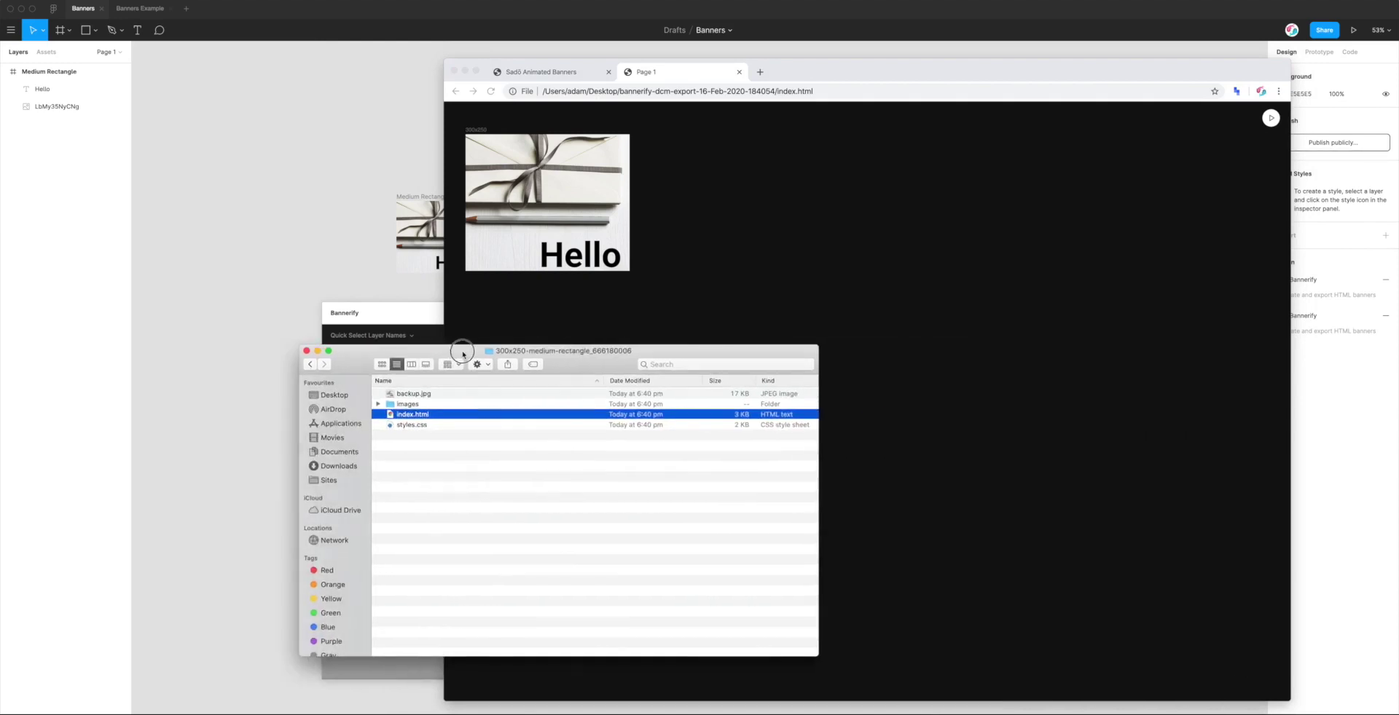
{"action": "double_click", "coordinate": [412, 416]}
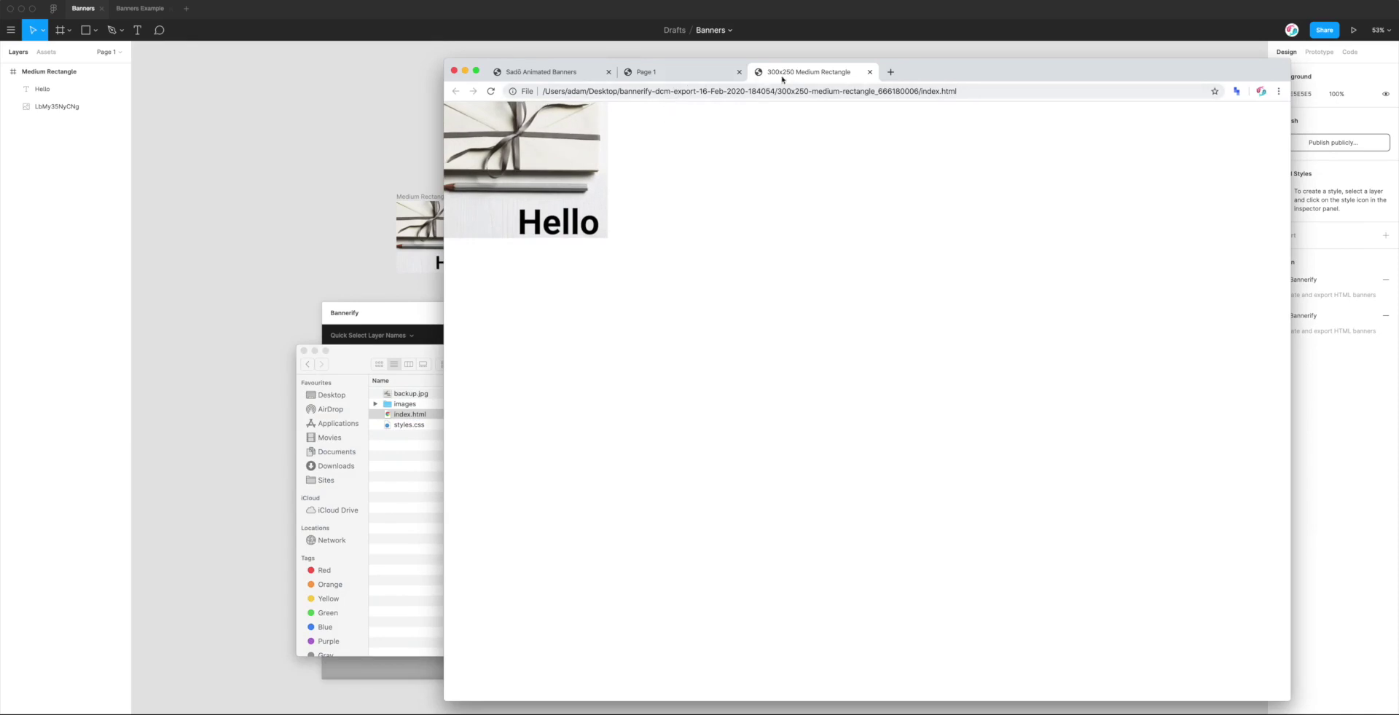
Step: Compare the Page 1 banner preview with the Sadō Animated Banners tab, then return to Figma
{"action": "left_click", "coordinate": [662, 71]}
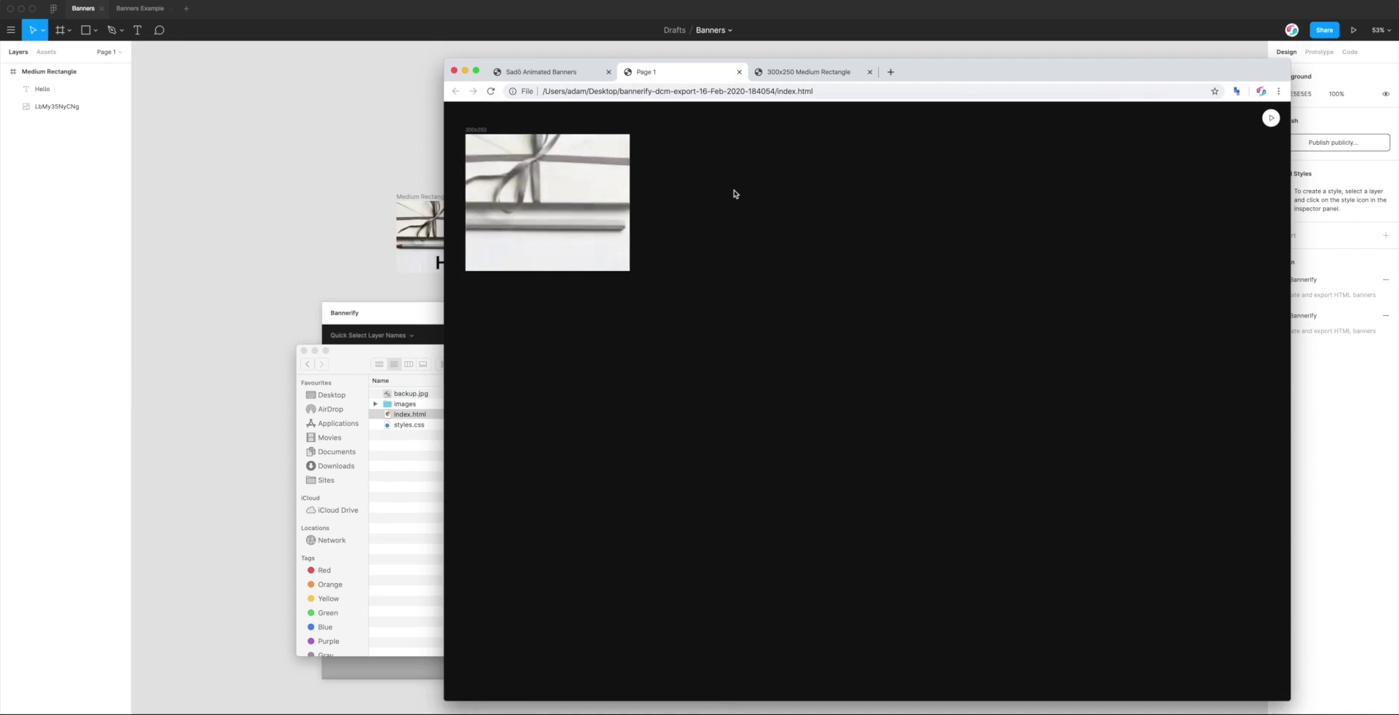
{"action": "left_click", "coordinate": [670, 70]}
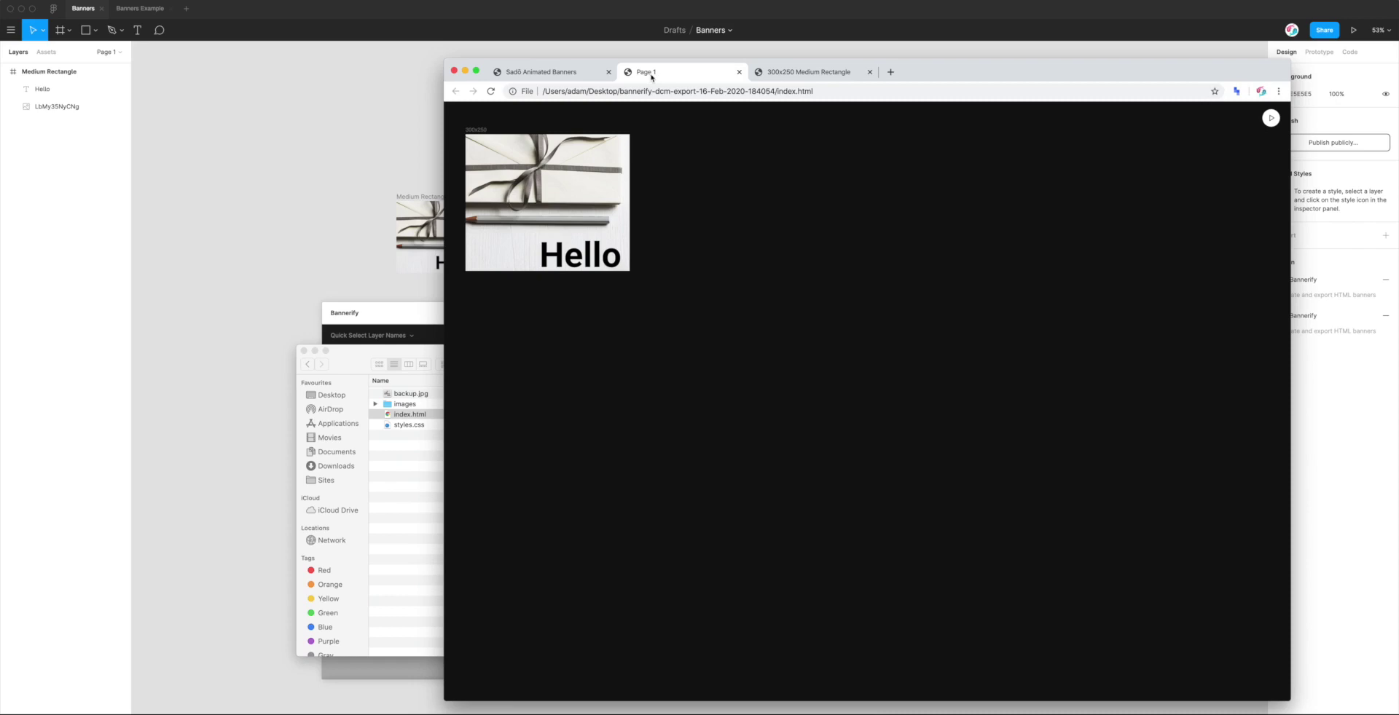
{"action": "left_click", "coordinate": [546, 76]}
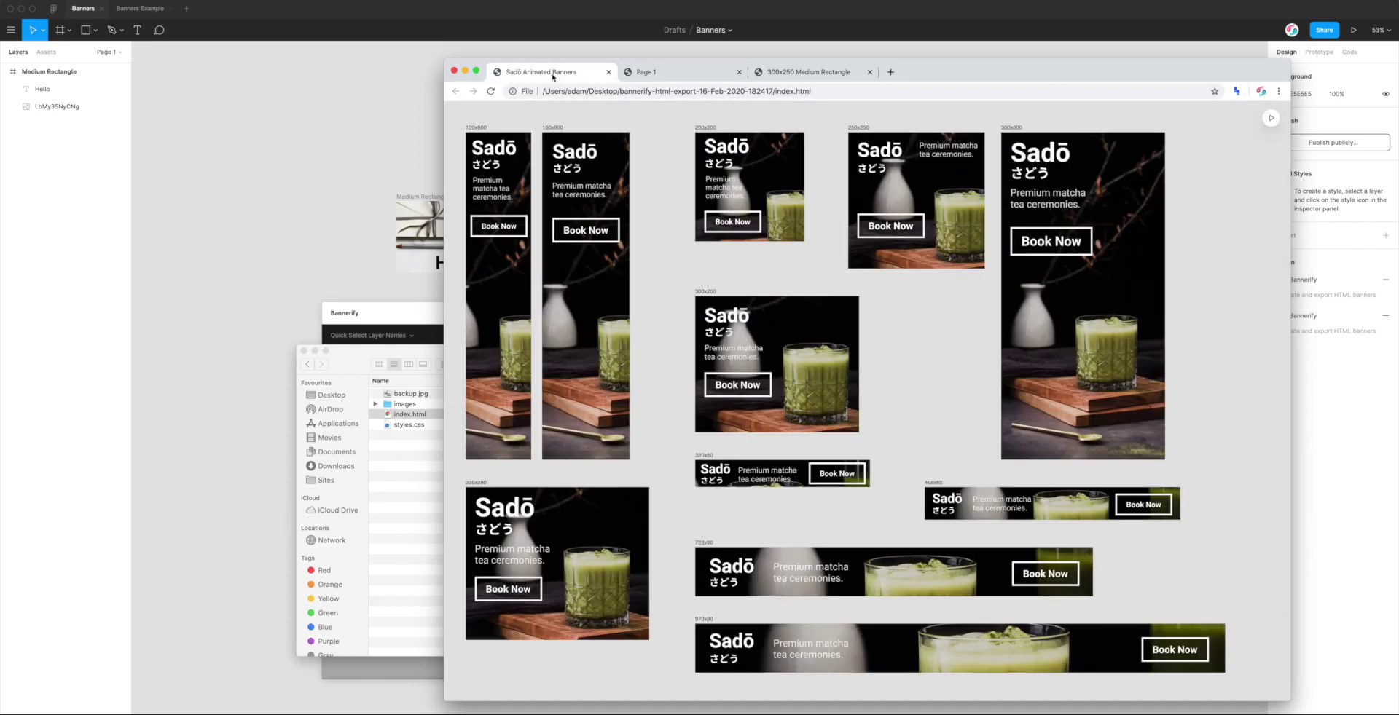
{"action": "left_click", "coordinate": [646, 74]}
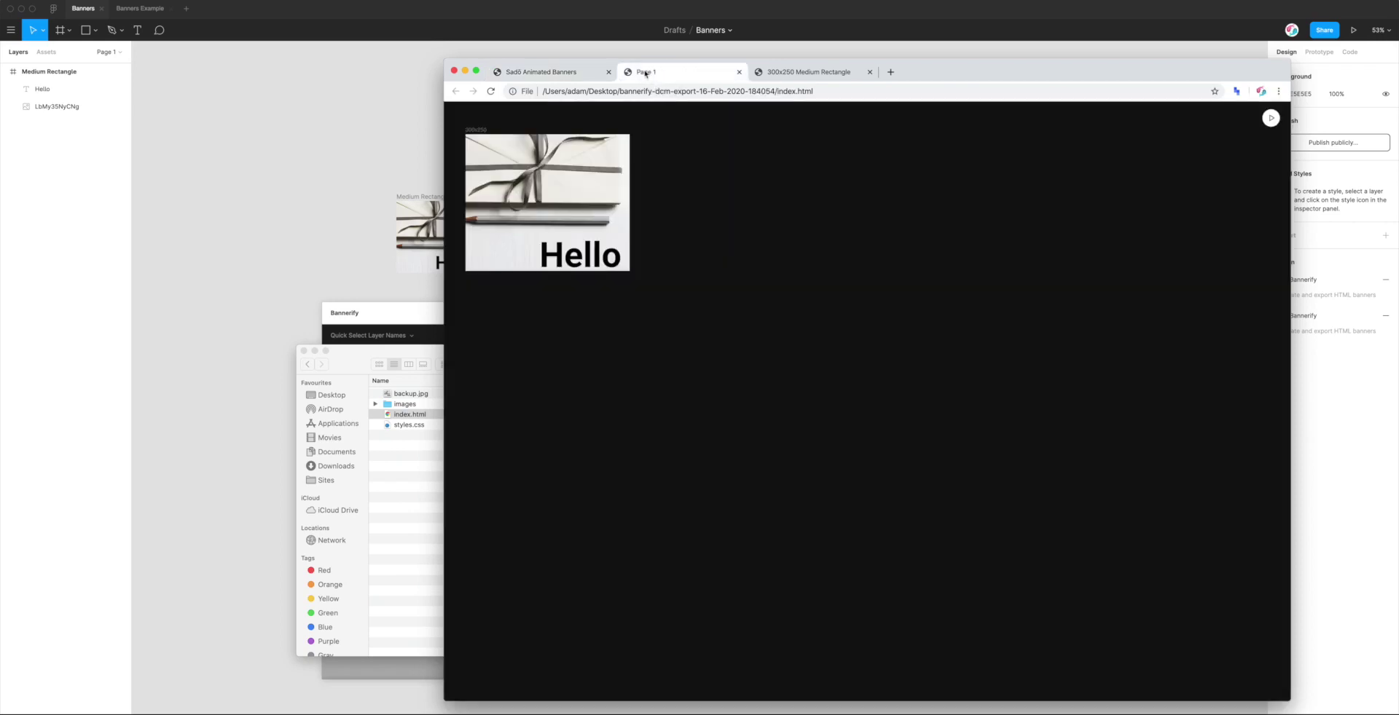
{"action": "left_click", "coordinate": [336, 114]}
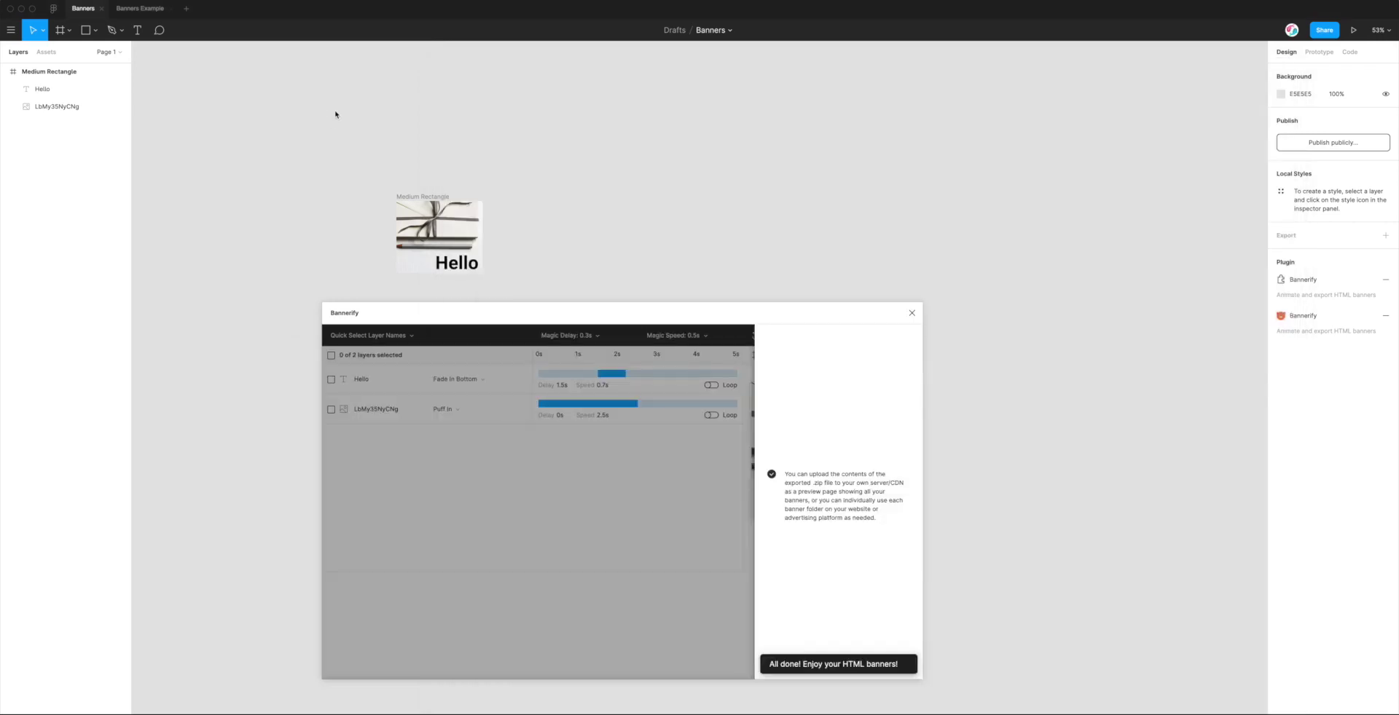
Step: Rename Page 1 to 'Hello World'
{"action": "left_click", "coordinate": [117, 52]}
{"action": "double_click", "coordinate": [31, 93]}
{"action": "type", "text": "Hello World"}
{"action": "key", "text": "Return"}
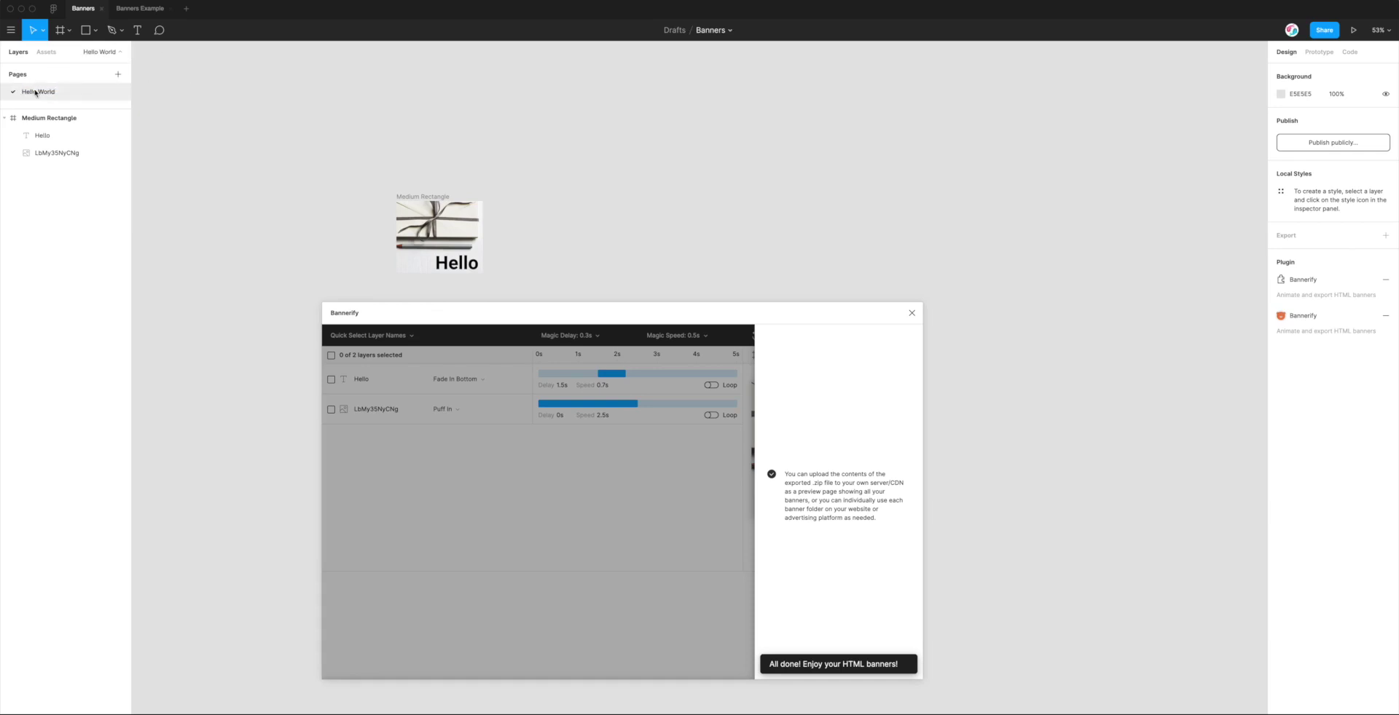
Step: Relaunch Bannerify from the canvas Plugins menu and replay the banner preview
{"action": "left_click", "coordinate": [912, 314]}
{"action": "right_click", "coordinate": [583, 226]}
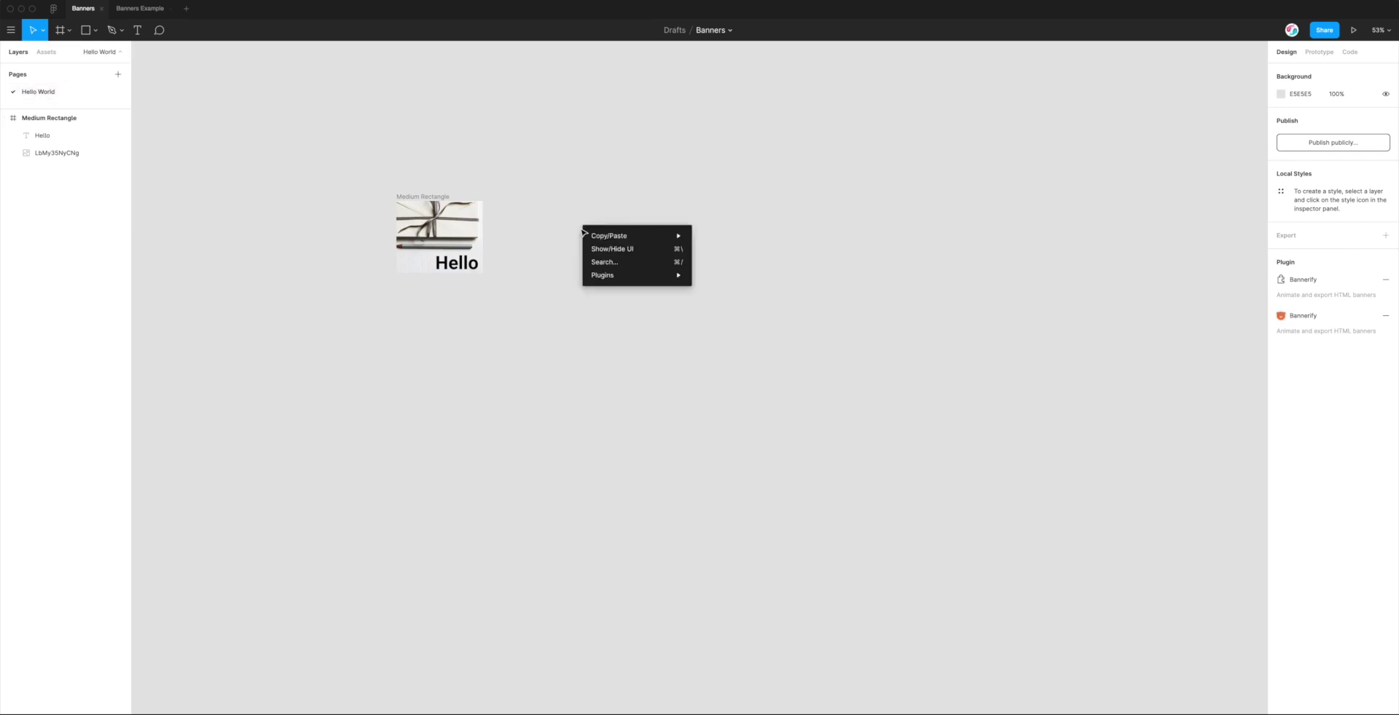
{"action": "mouse_move", "coordinate": [621, 276]}
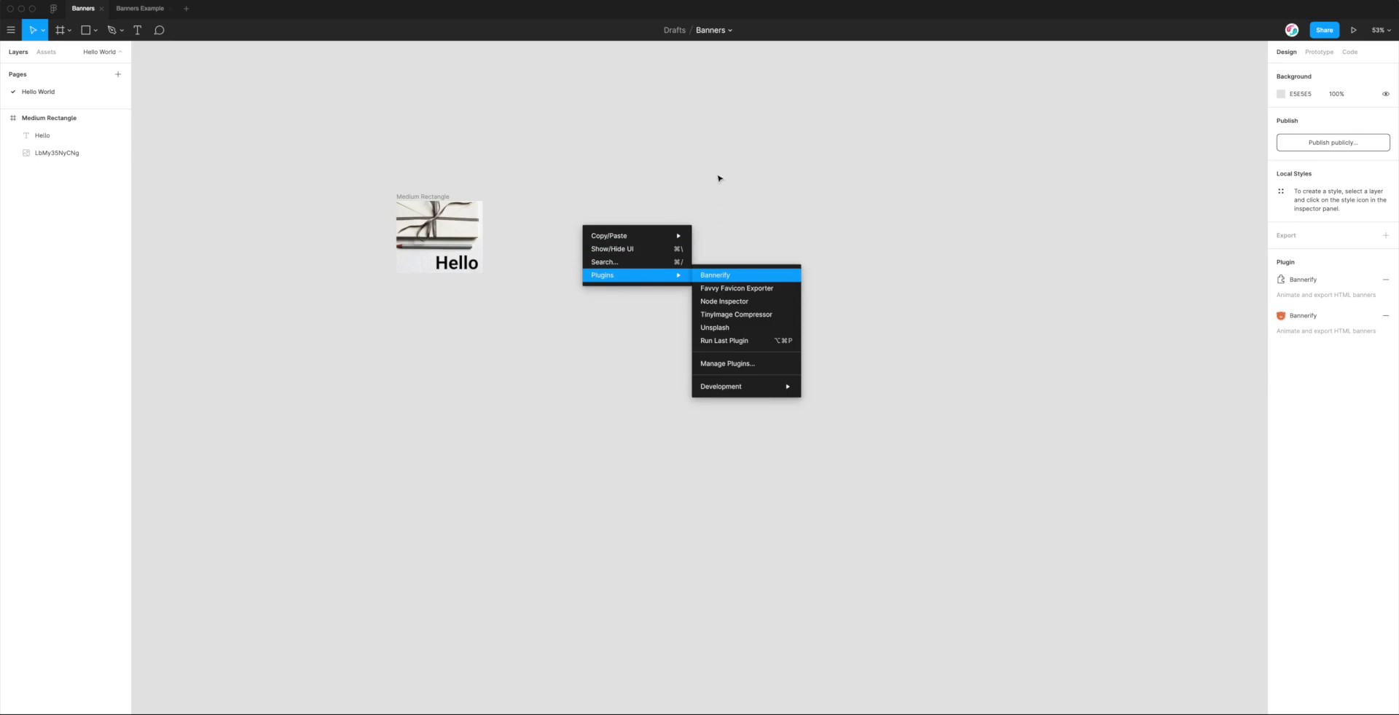
{"action": "left_click", "coordinate": [660, 207]}
{"action": "right_click", "coordinate": [592, 227]}
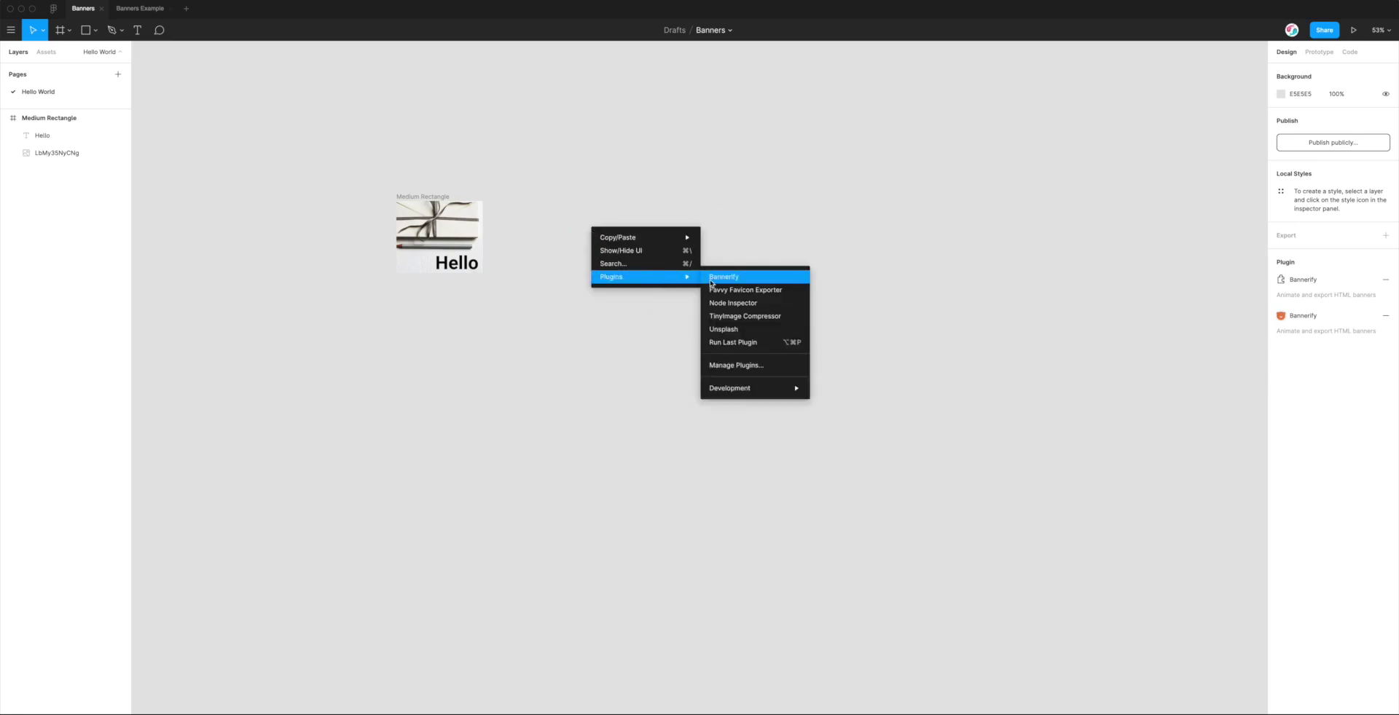
{"action": "left_click", "coordinate": [712, 280]}
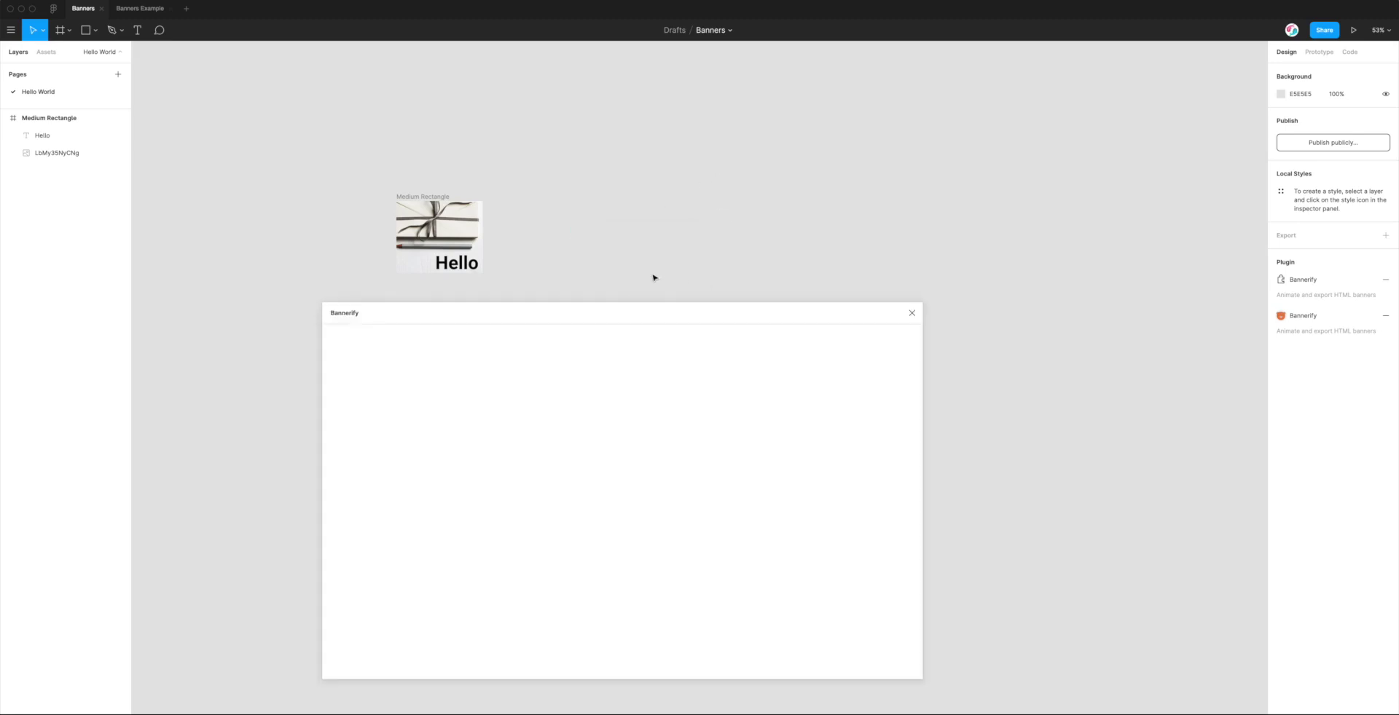
{"action": "left_click_drag", "start_coordinate": [652, 313], "coordinate": [709, 304]}
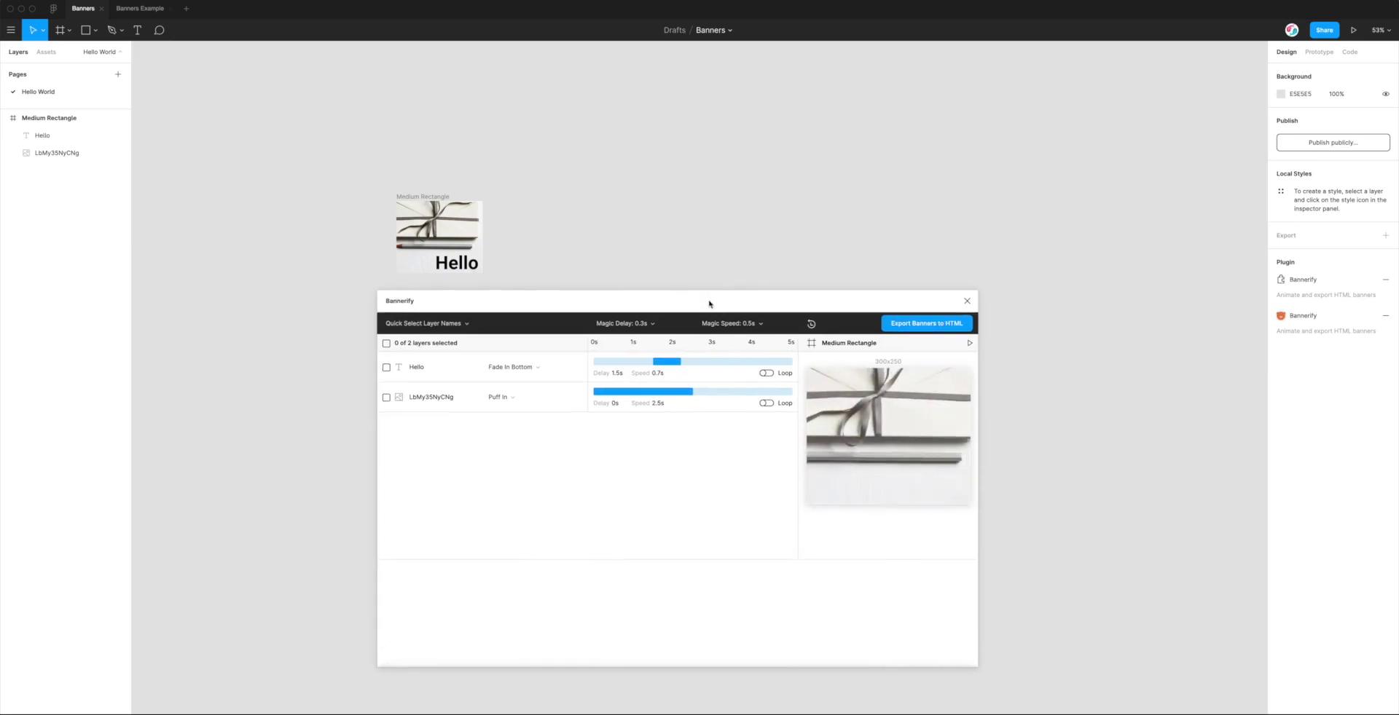
{"action": "left_click", "coordinate": [970, 350]}
Step: Export the single banner to HTML, save it to the Desktop, and select the newest zip
{"action": "left_click", "coordinate": [908, 325]}
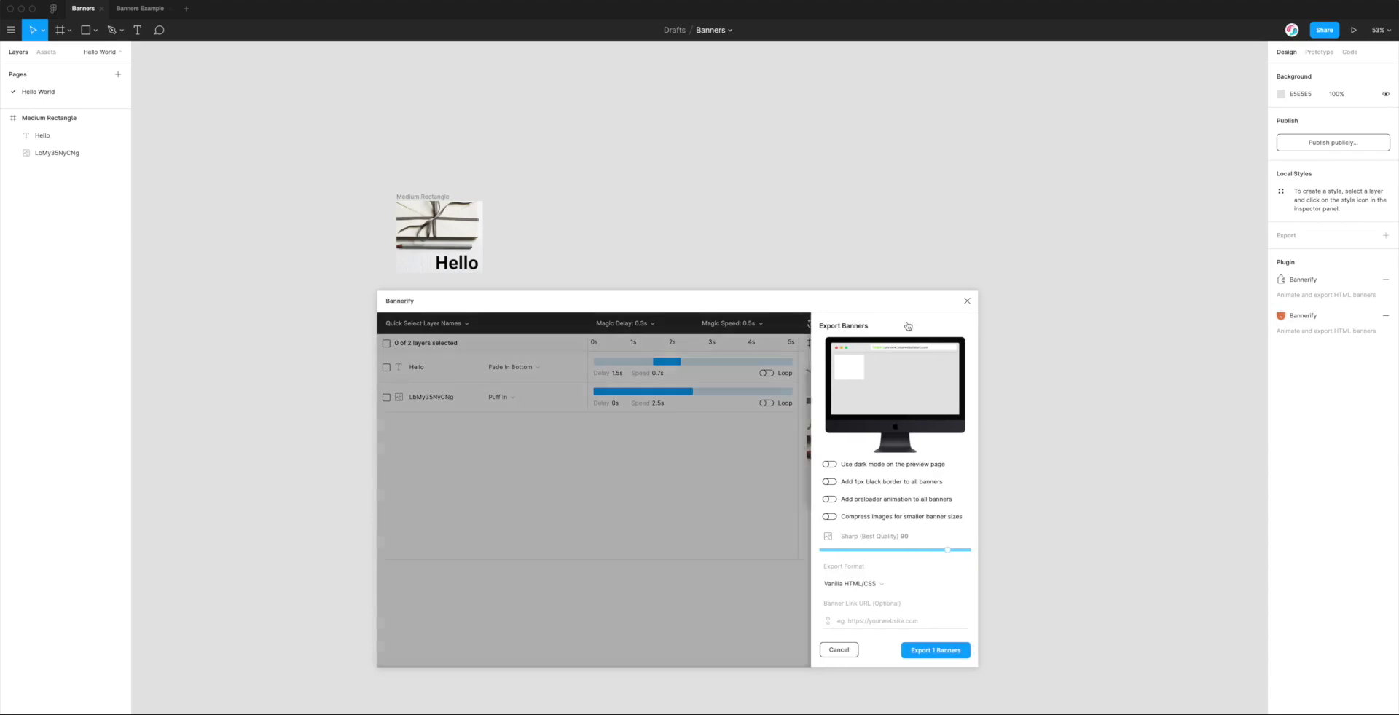
{"action": "left_click", "coordinate": [924, 653]}
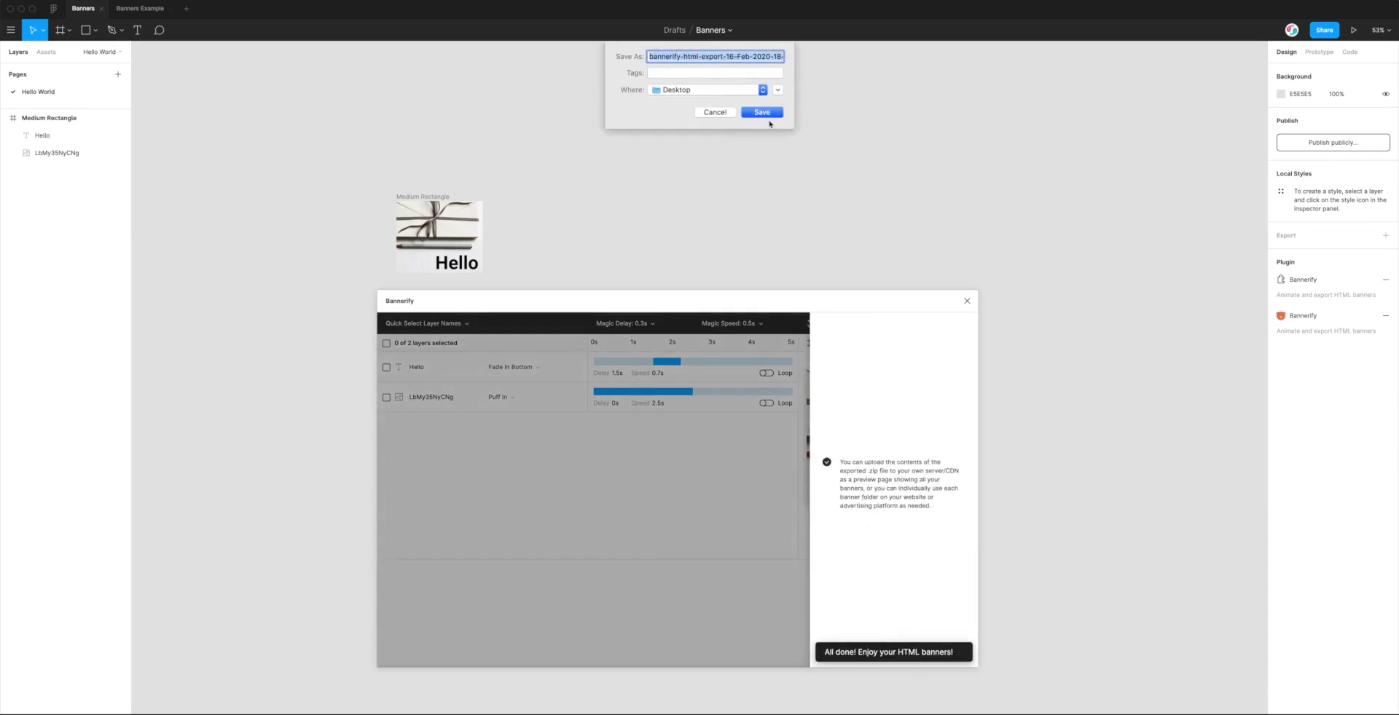
{"action": "left_click", "coordinate": [764, 113]}
{"action": "left_click", "coordinate": [331, 395]}
{"action": "left_click", "coordinate": [427, 398]}
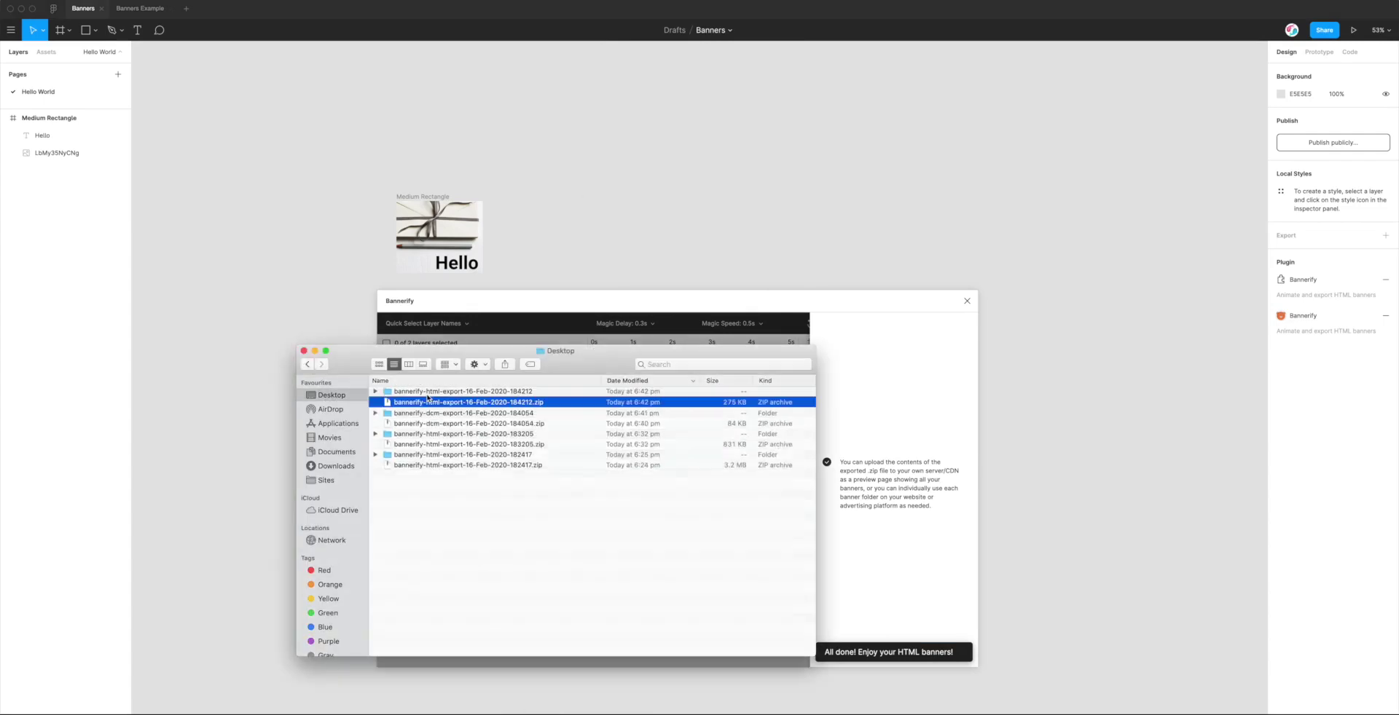
Step: Open index.html from the 184212 export folder and compare the Hello World preview with the Page 1 export in Chrome
{"action": "double_click", "coordinate": [427, 399]}
{"action": "double_click", "coordinate": [420, 405]}
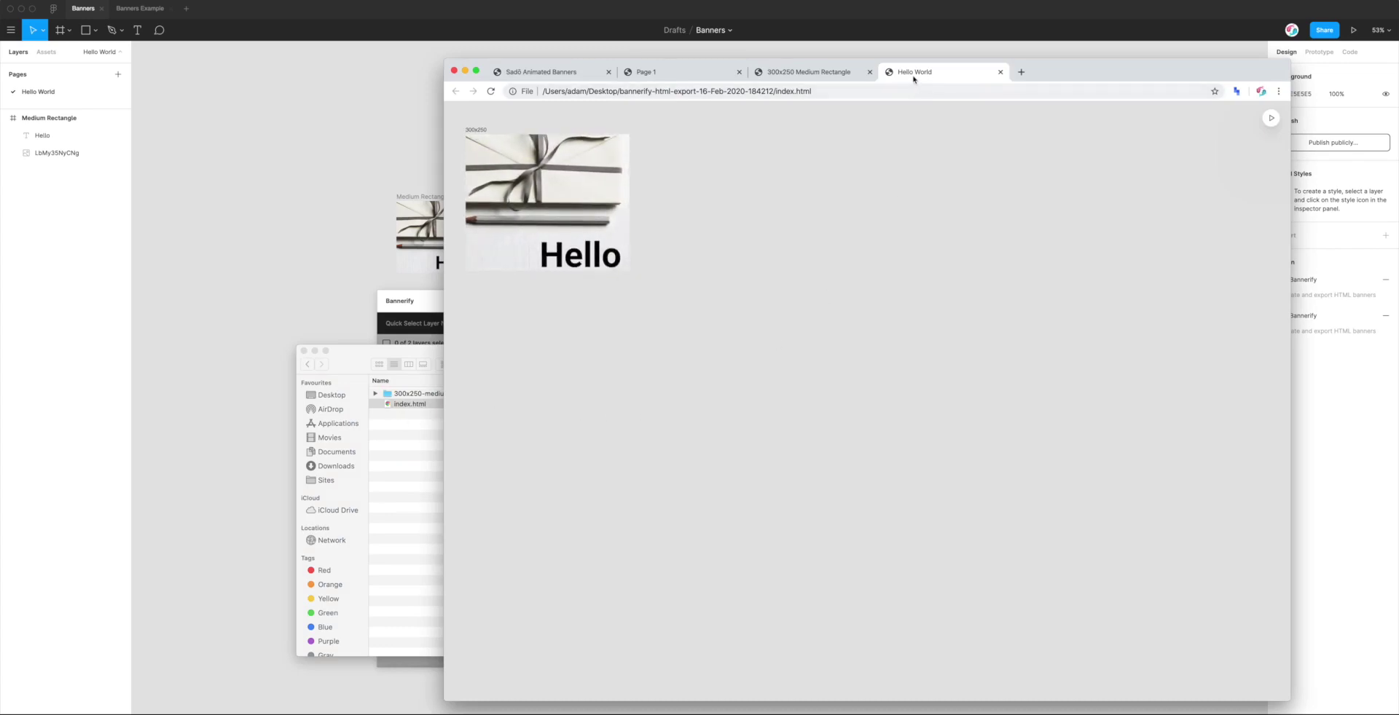
{"action": "left_click_drag", "start_coordinate": [910, 79], "coordinate": [750, 80]}
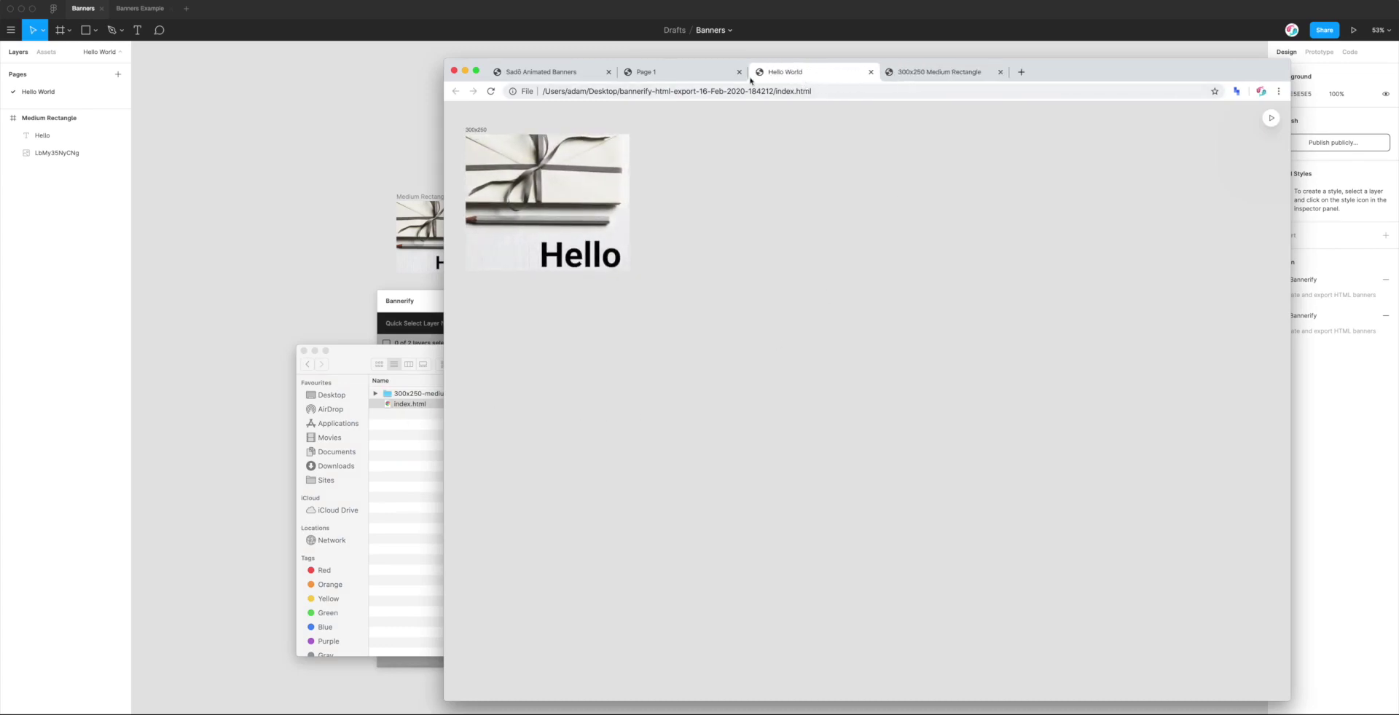
{"action": "left_click", "coordinate": [651, 78]}
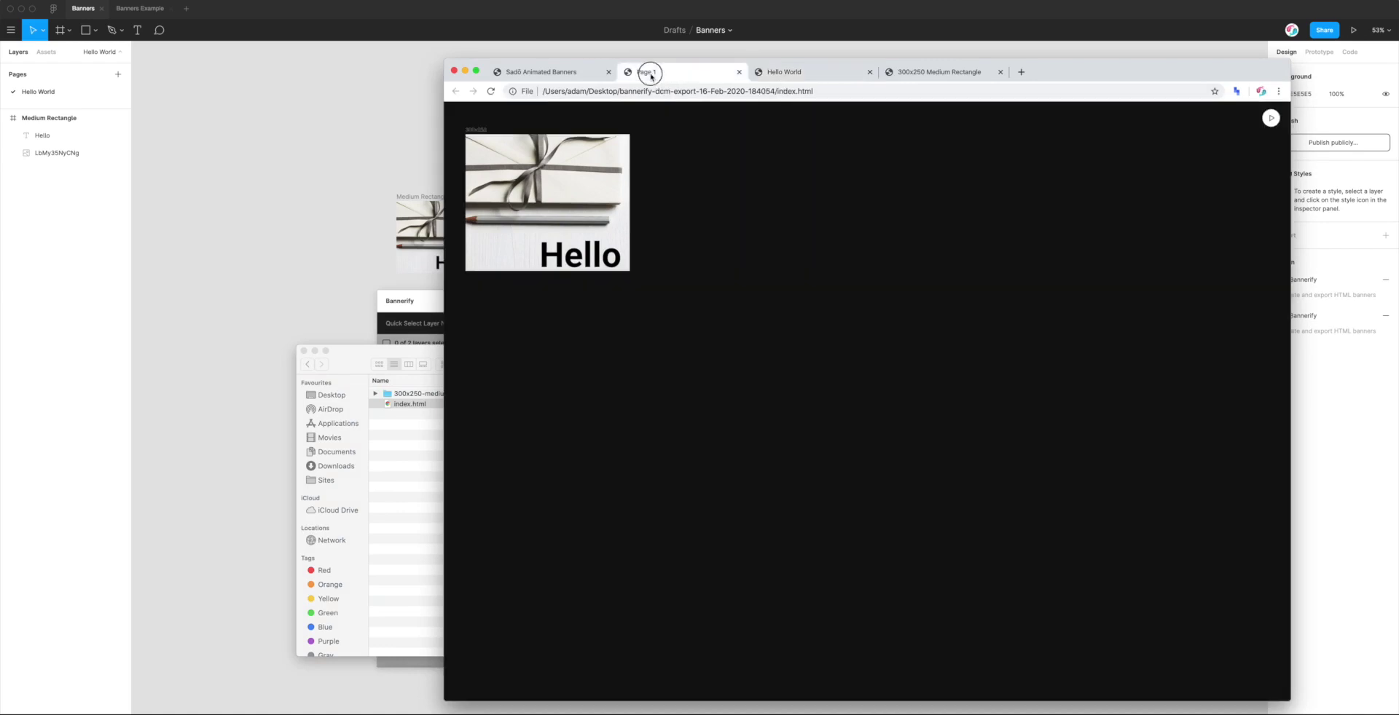
{"action": "left_click", "coordinate": [794, 76]}
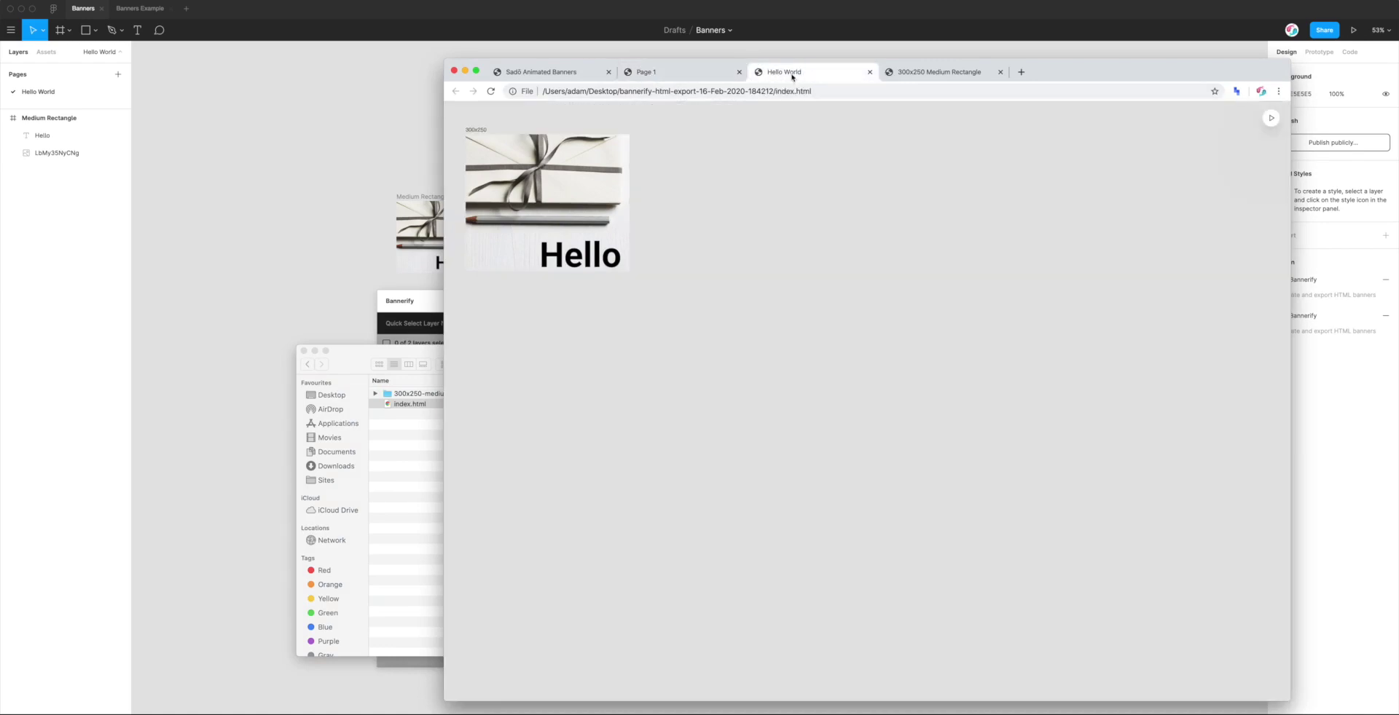
{"action": "left_click", "coordinate": [491, 91]}
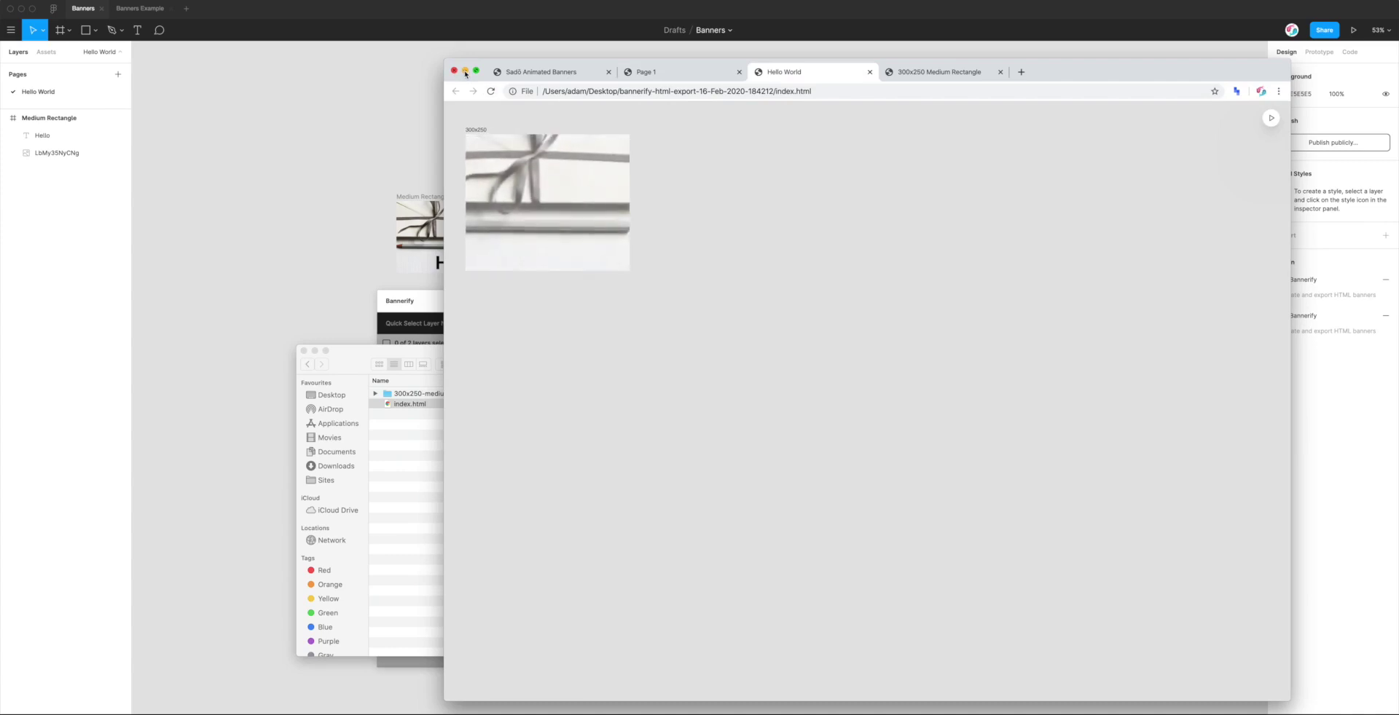
Step: Minimize Chrome, close the Finder window, and close the Bannerify dialog
{"action": "left_click", "coordinate": [465, 70]}
{"action": "left_click_drag", "start_coordinate": [609, 364], "coordinate": [634, 369]}
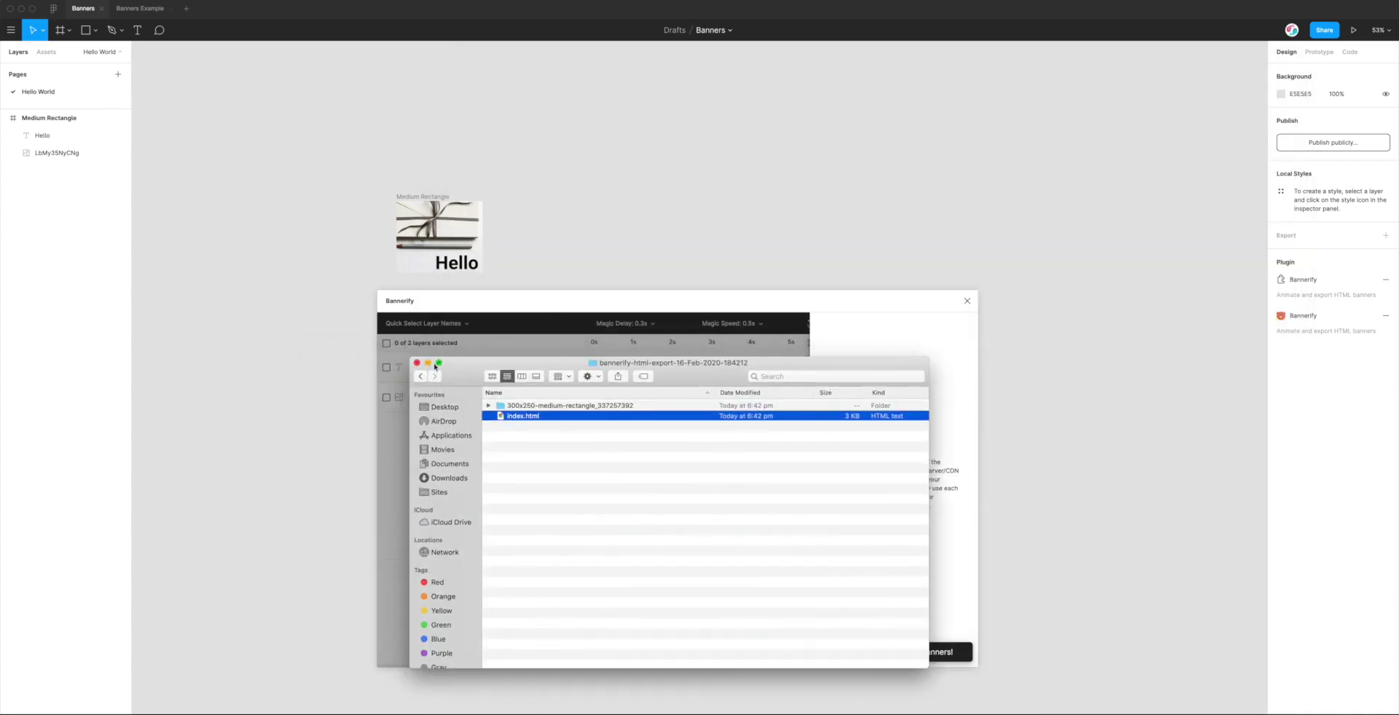
{"action": "left_click", "coordinate": [328, 356]}
{"action": "left_click_drag", "start_coordinate": [753, 297], "coordinate": [711, 287]}
{"action": "left_click", "coordinate": [923, 291]}
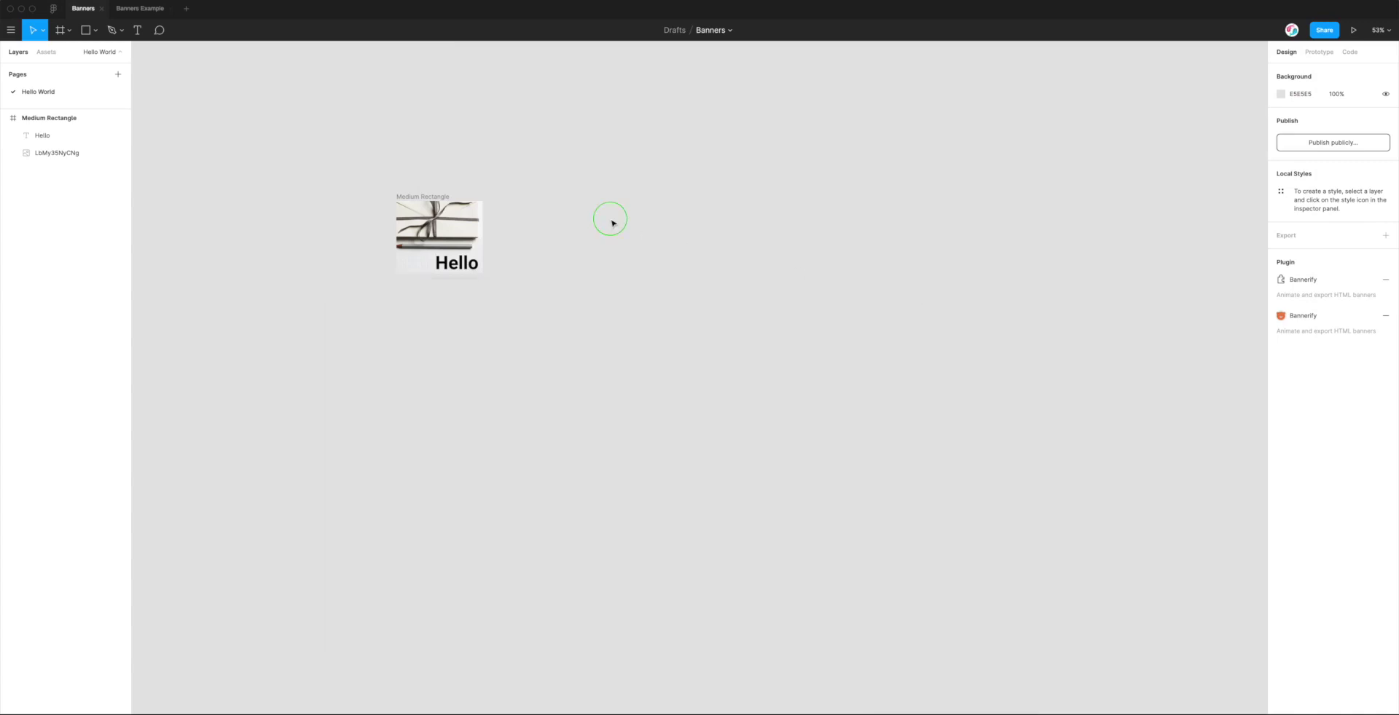
Step: Launch Bannerify from the canvas context menu, then select and deselect the Medium Rectangle frame
{"action": "right_click", "coordinate": [613, 218]}
{"action": "mouse_move", "coordinate": [663, 266]}
{"action": "left_click", "coordinate": [754, 272]}
{"action": "left_click", "coordinate": [445, 198]}
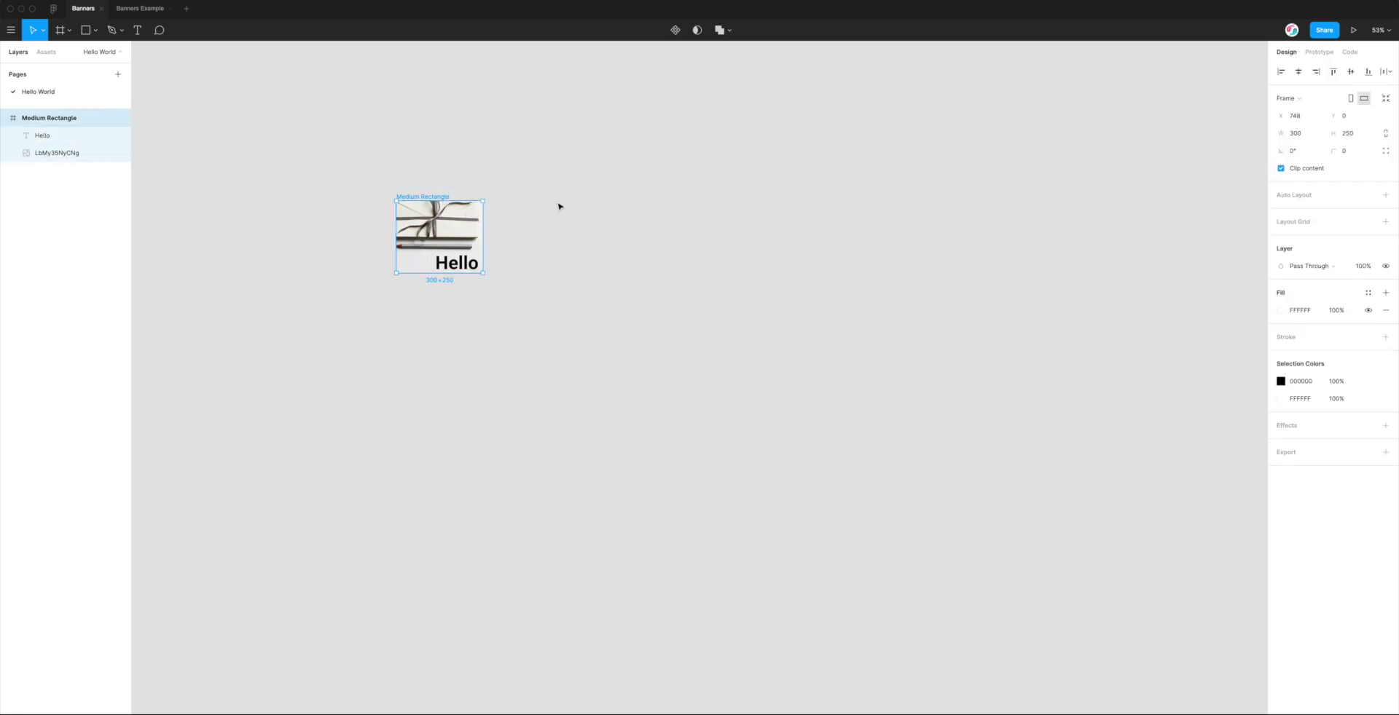
{"action": "left_click", "coordinate": [712, 248]}
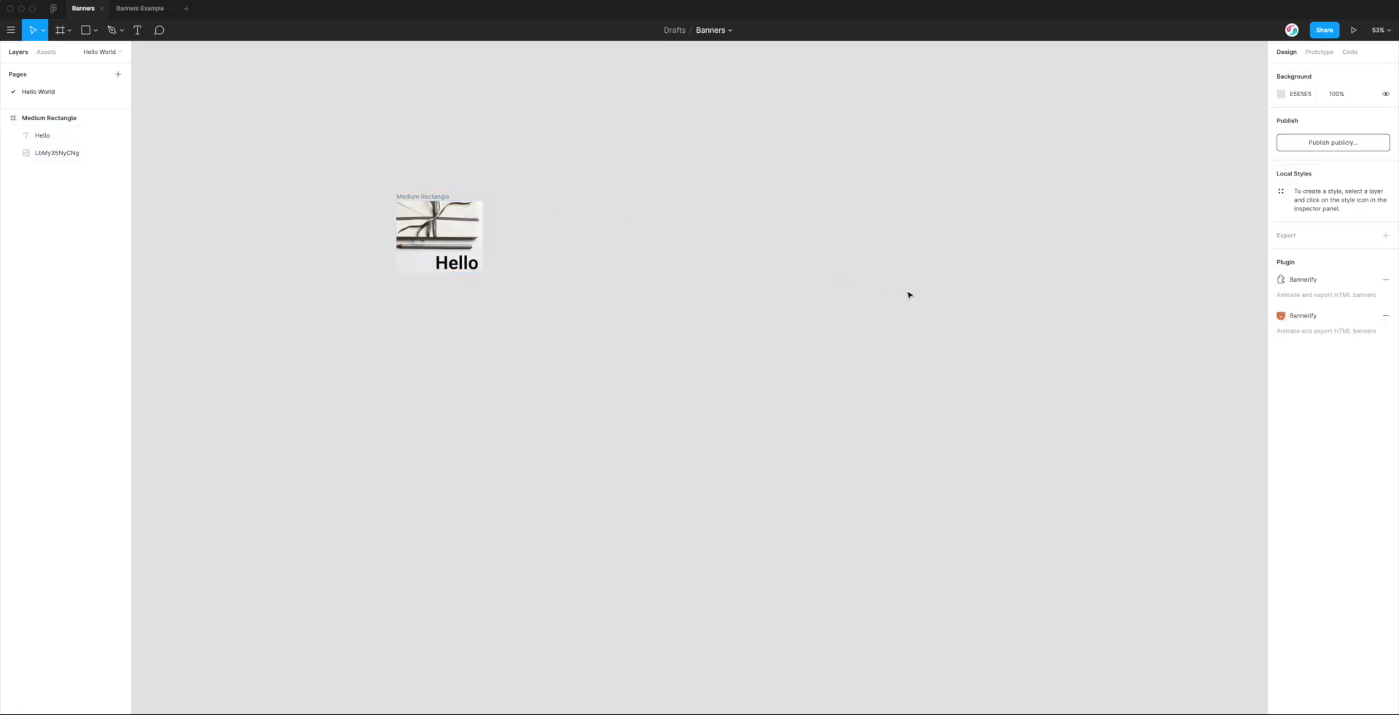
Step: Relaunch Bannerify from the right panel's Plugin section, reposition its window, and replay the banner preview
{"action": "left_click", "coordinate": [1300, 316]}
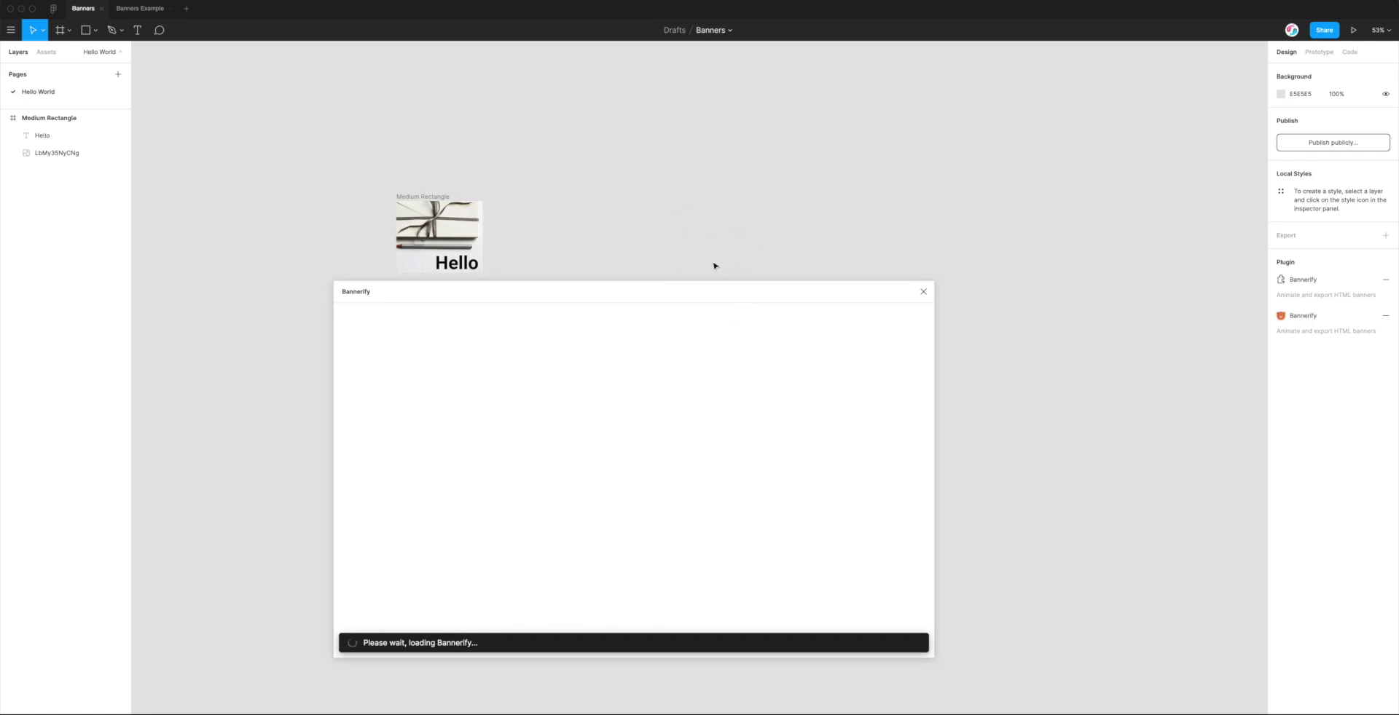
{"action": "left_click_drag", "start_coordinate": [732, 293], "coordinate": [885, 276]}
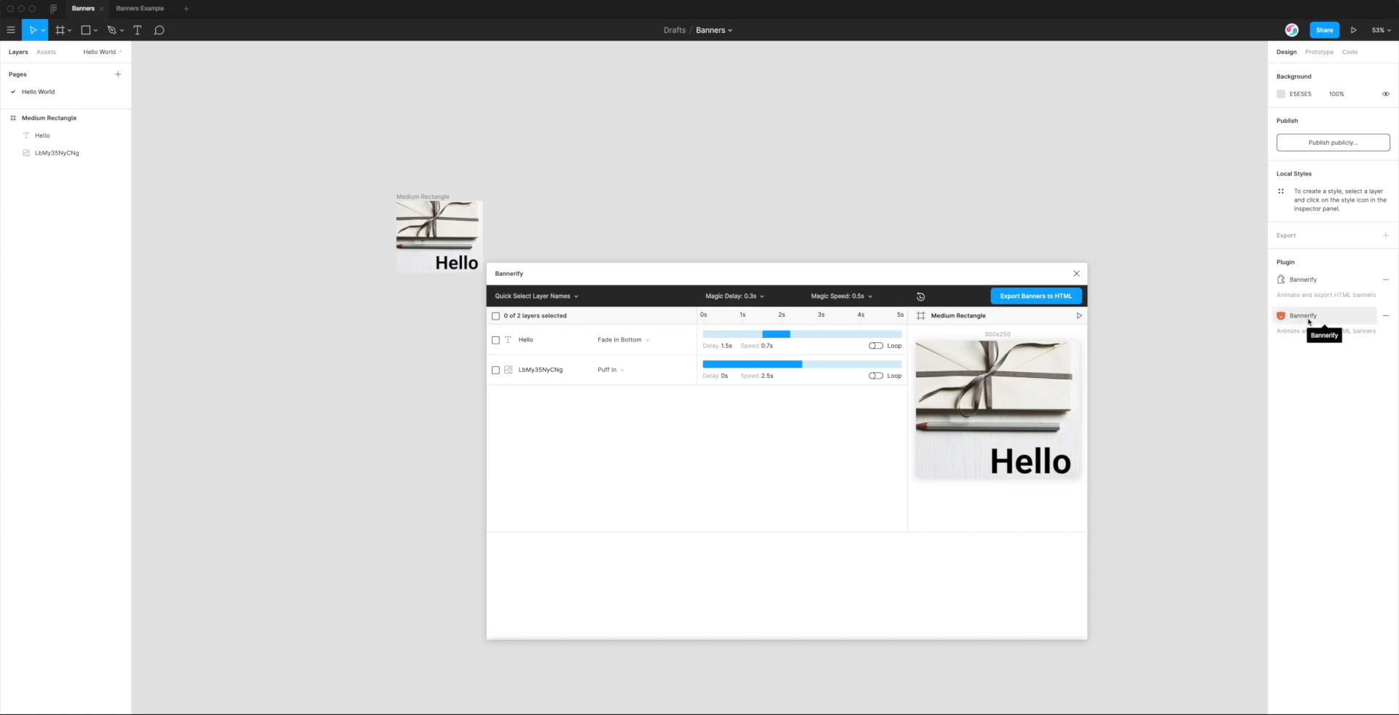
{"action": "left_click", "coordinate": [1079, 316]}
{"action": "left_click_drag", "start_coordinate": [947, 279], "coordinate": [979, 275]}
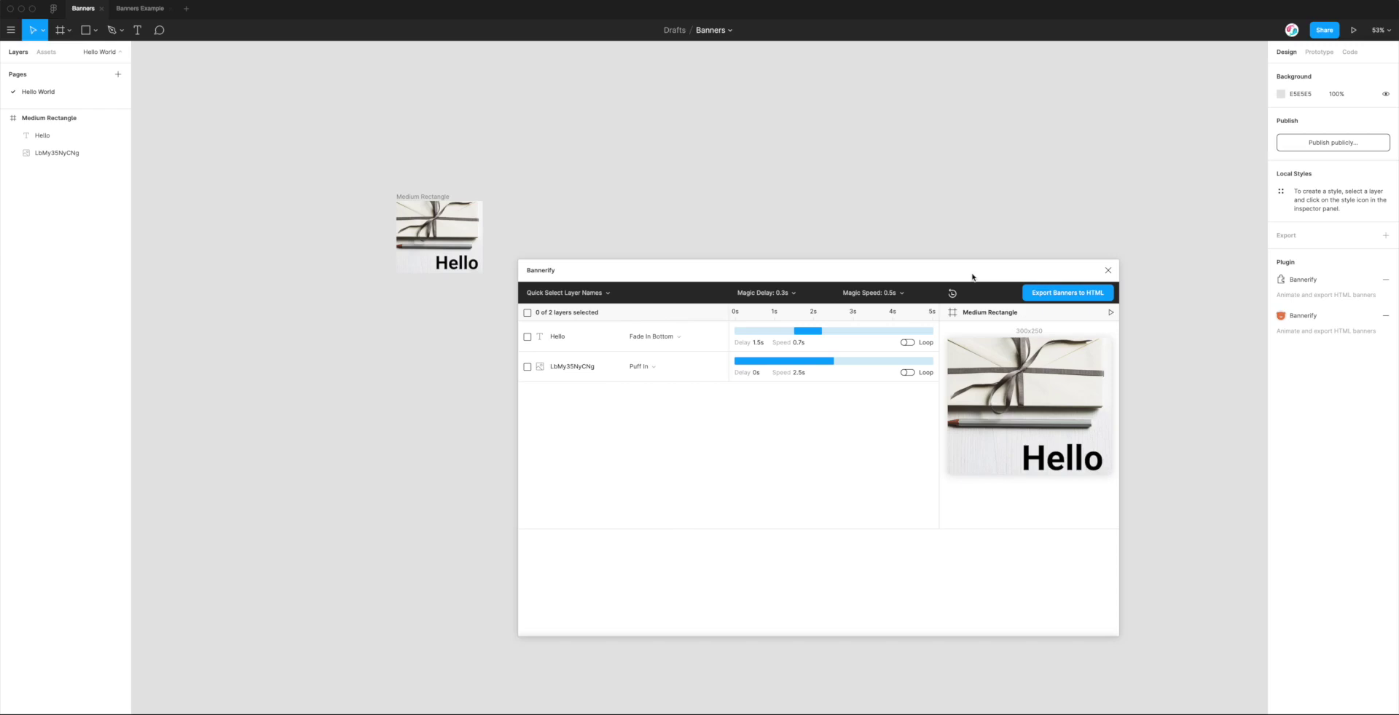
{"action": "left_click_drag", "start_coordinate": [972, 277], "coordinate": [961, 275]}
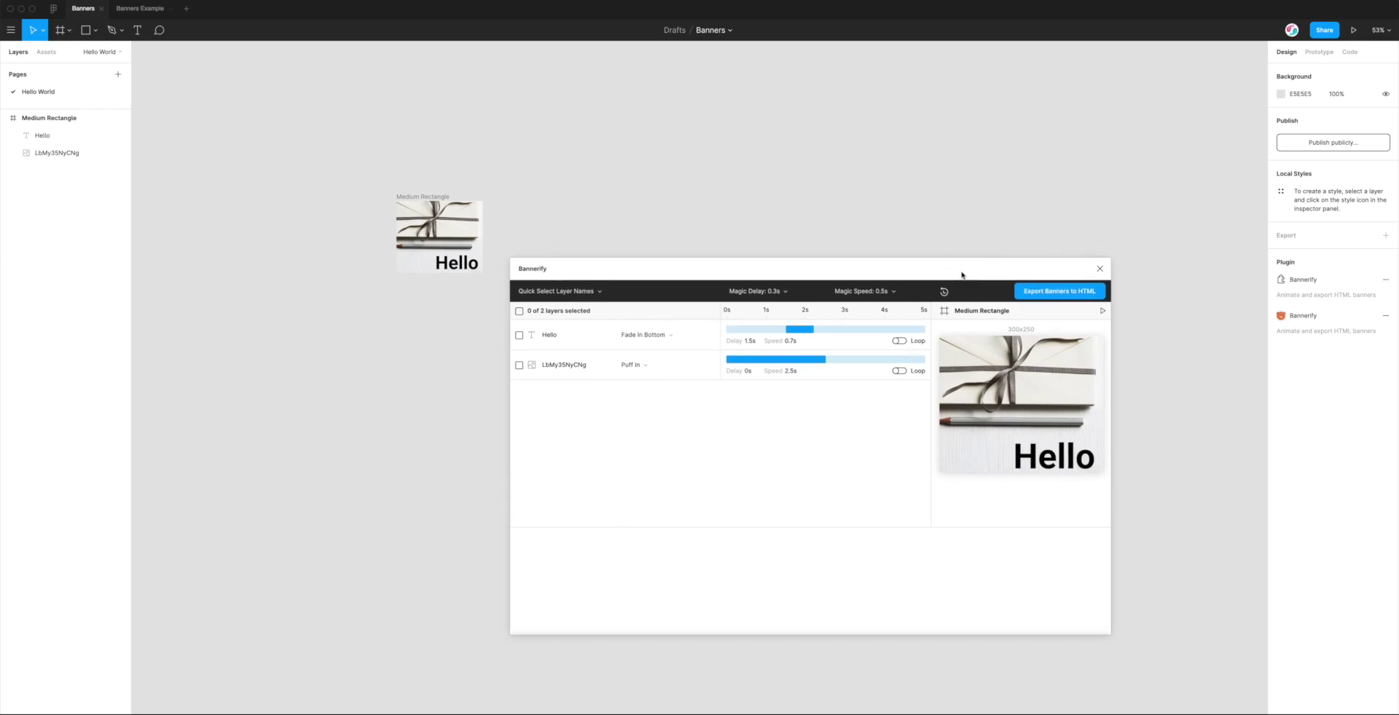